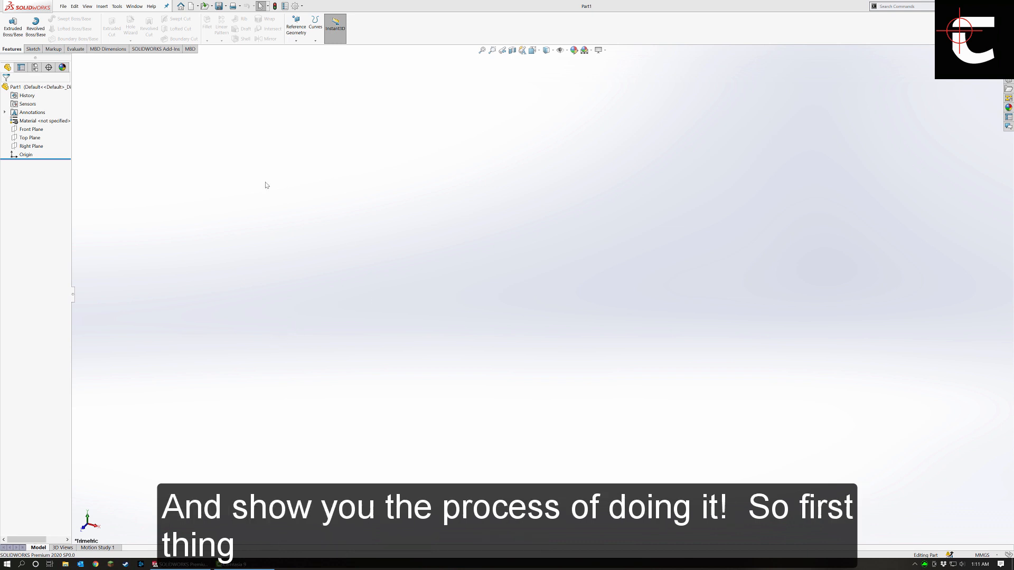
{"action": "left_click", "coordinate": [63, 7]}
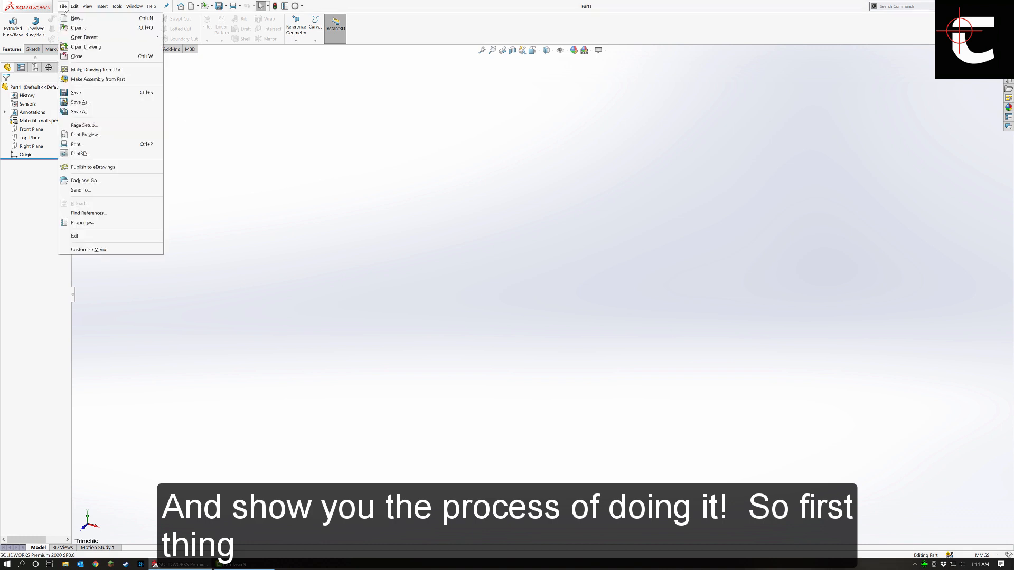
{"action": "left_click", "coordinate": [473, 185]}
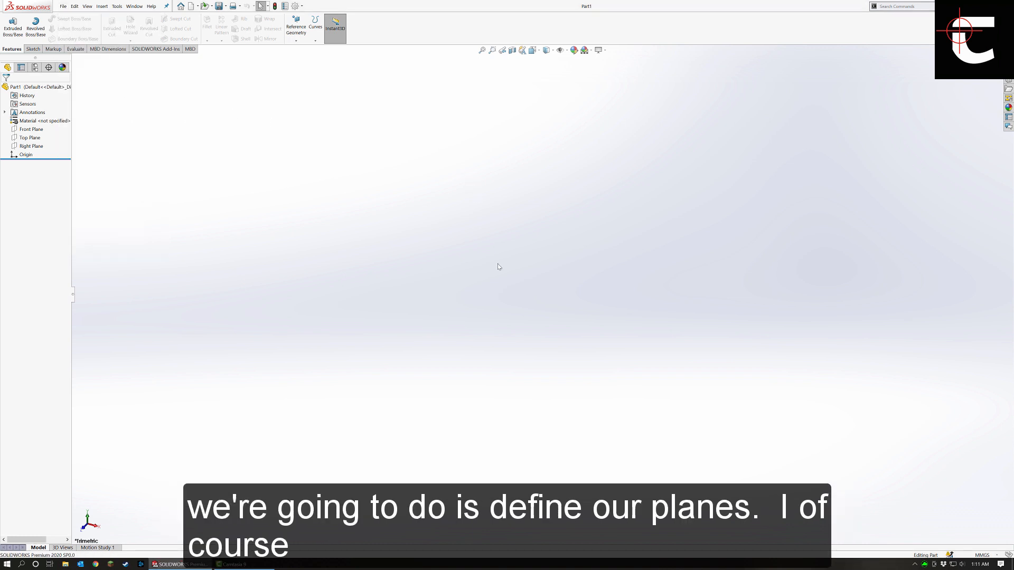
Orient the view to Front and start a new sketch on the Front Plane.
{"action": "key", "text": "space"}
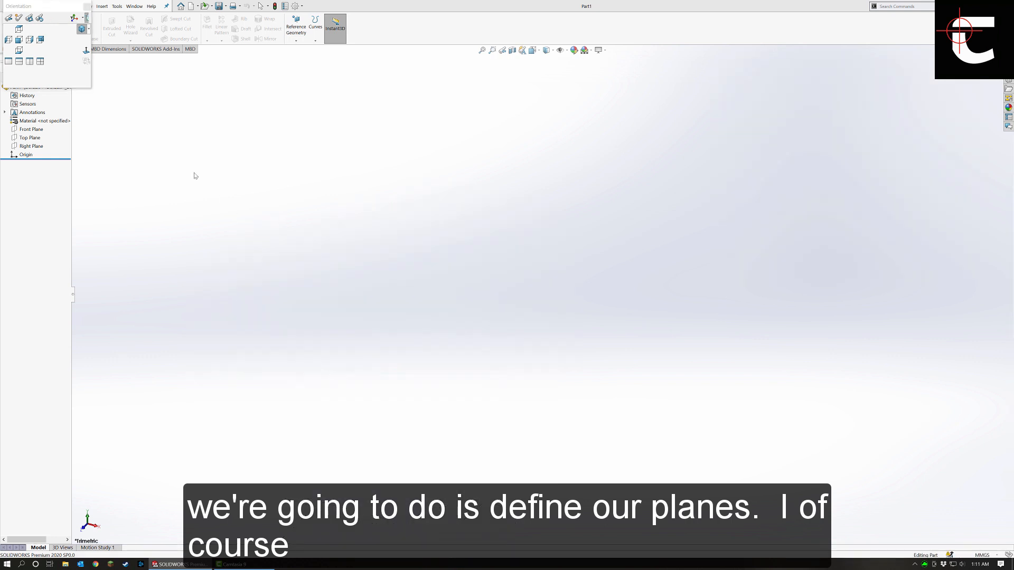
{"action": "left_click", "coordinate": [19, 39]}
{"action": "left_click", "coordinate": [30, 50]}
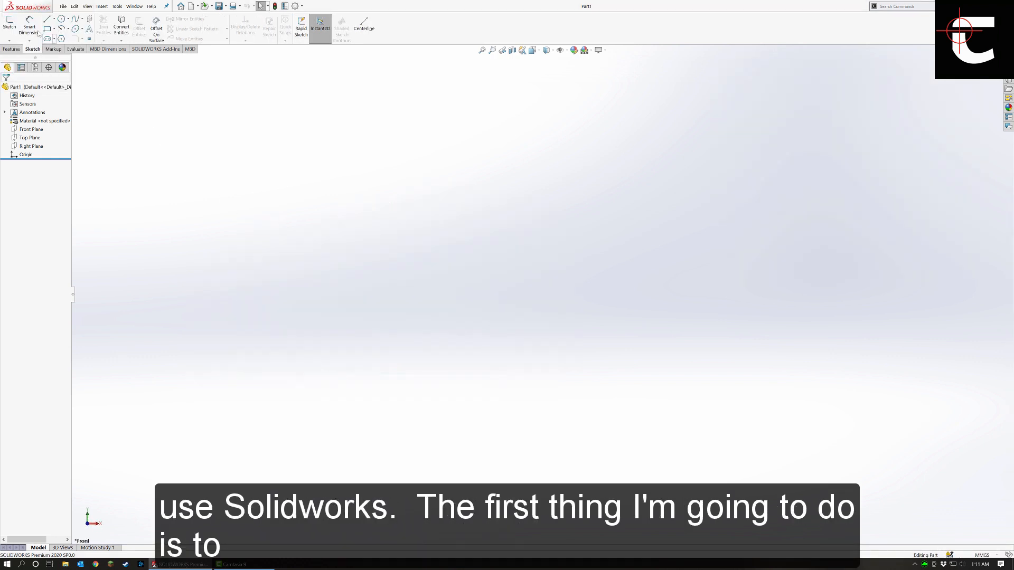
{"action": "left_click", "coordinate": [10, 23]}
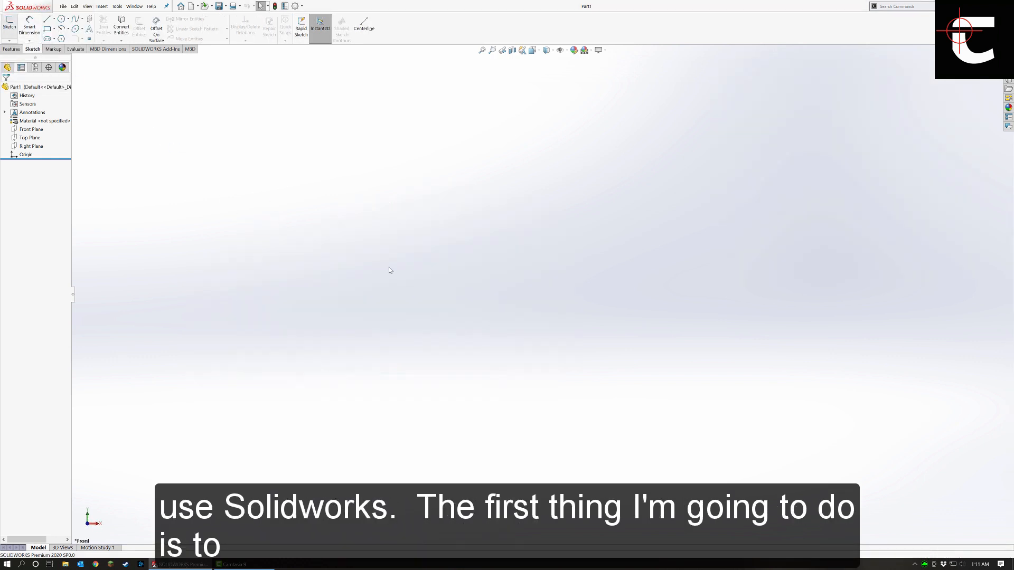
{"action": "left_click", "coordinate": [466, 337]}
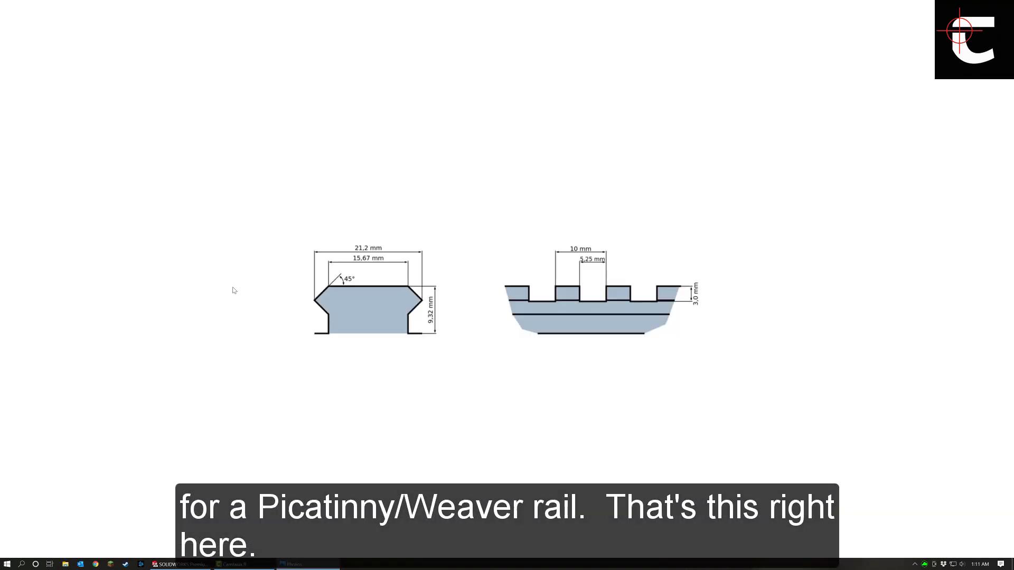
Restore the Weaver Rails.jpg reference image to a smaller window and move it off to the other monitor.
{"action": "double_click", "coordinate": [415, 3]}
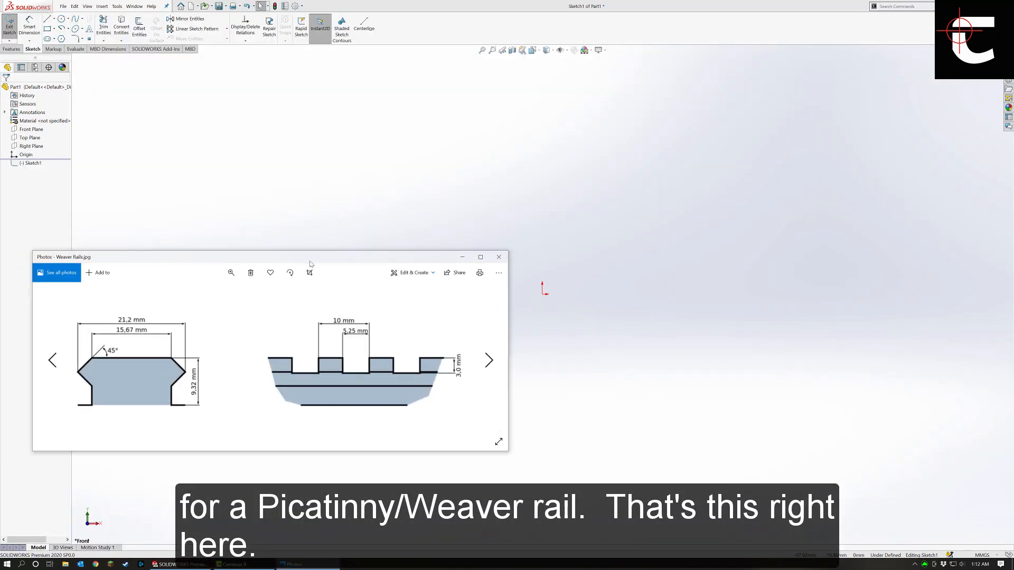
{"action": "left_click_drag", "start_coordinate": [309, 258], "coordinate": [504, 223]}
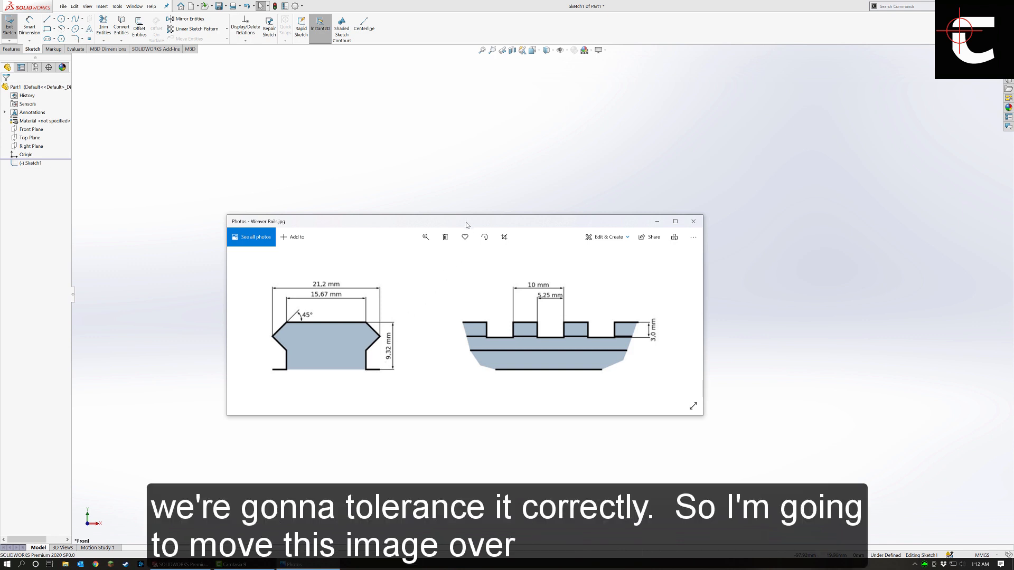
{"action": "left_click_drag", "start_coordinate": [466, 225], "coordinate": [0, 322]}
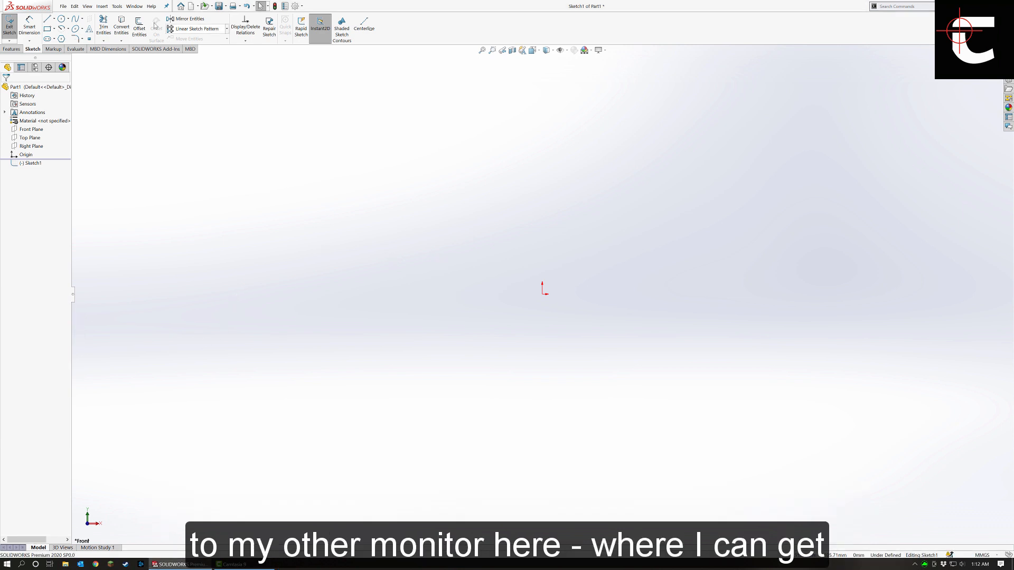
Sketch a center rectangle about 74.4 by 43.2 mm centred on the origin.
{"action": "left_click", "coordinate": [46, 18]}
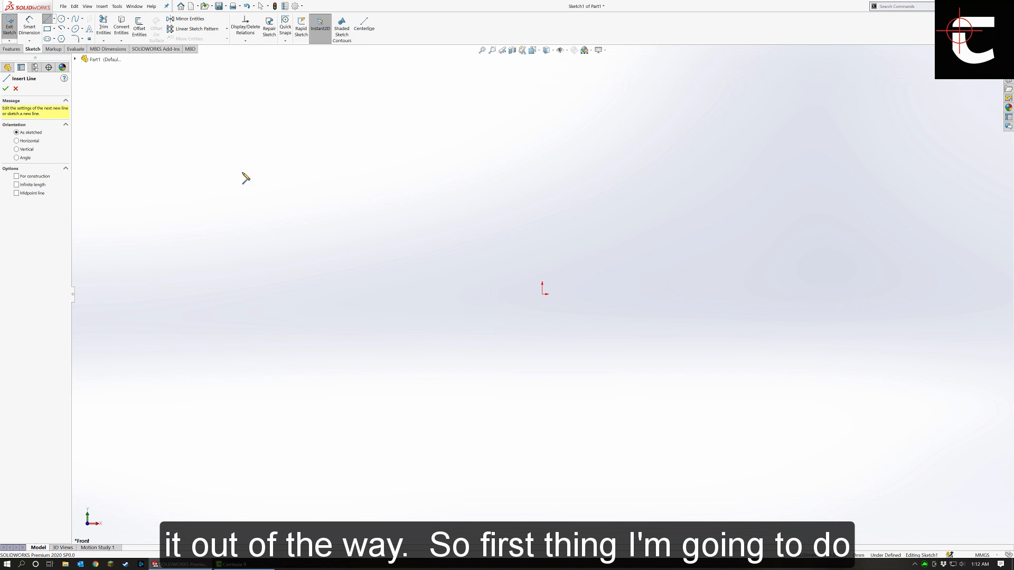
{"action": "left_click", "coordinate": [47, 28]}
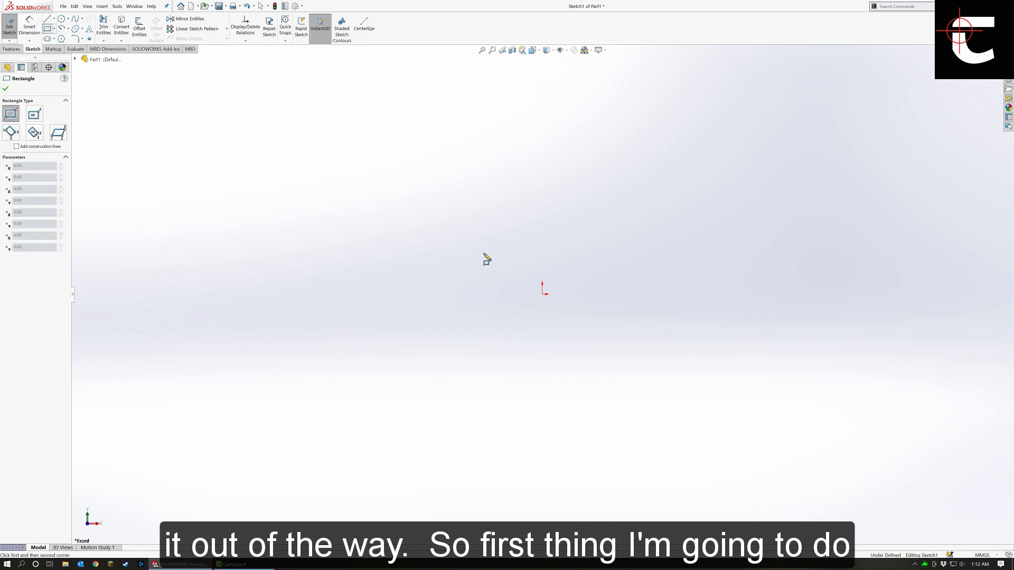
{"action": "left_click", "coordinate": [54, 29]}
{"action": "left_click", "coordinate": [66, 49]}
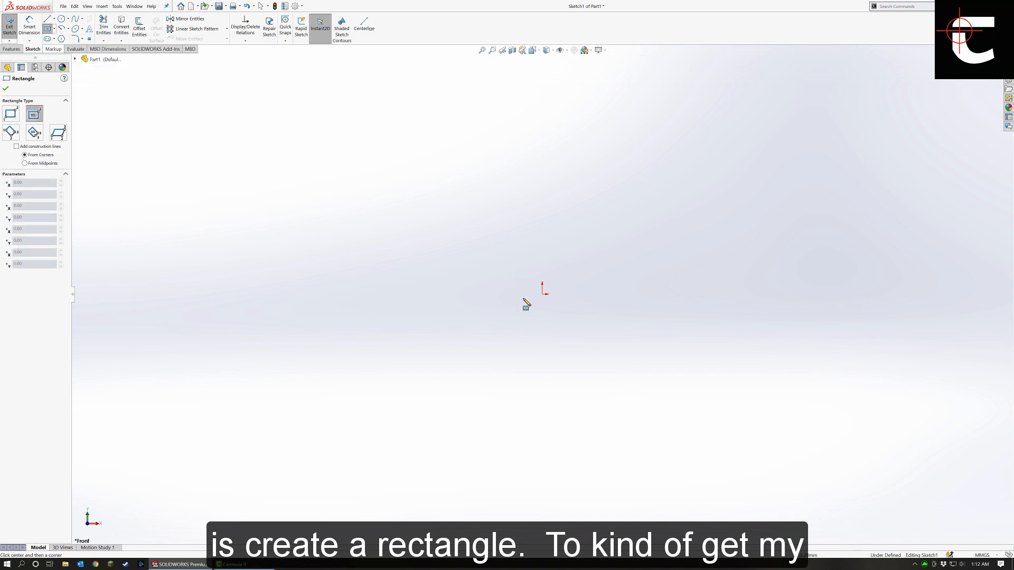
{"action": "left_click", "coordinate": [543, 294]}
{"action": "left_click", "coordinate": [625, 246]}
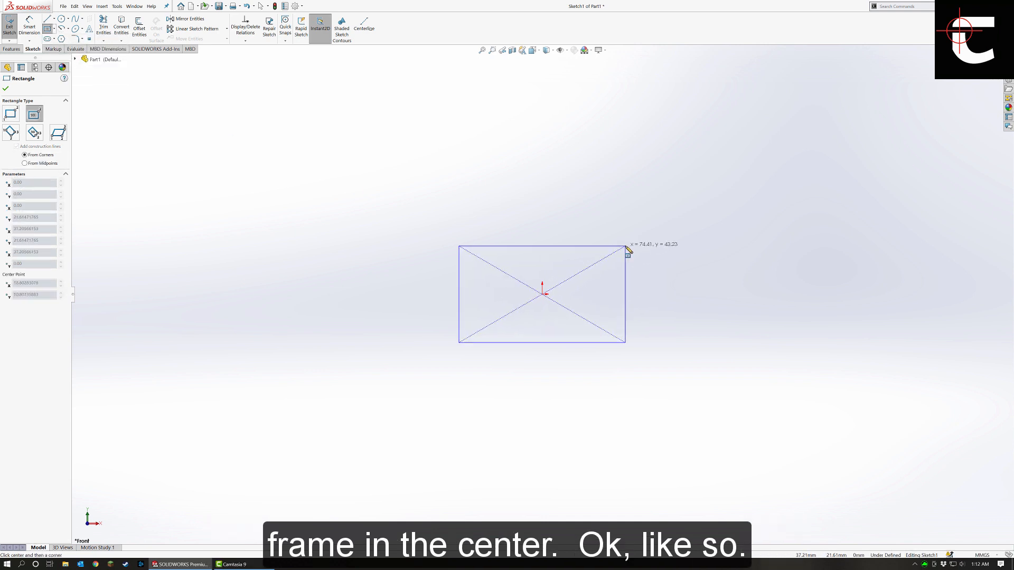
Draw the rail outline inside the rectangle with lines: two upright sides from the top edge, angled flanks reaching both side edges, and a bottom line.
{"action": "left_click", "coordinate": [47, 18]}
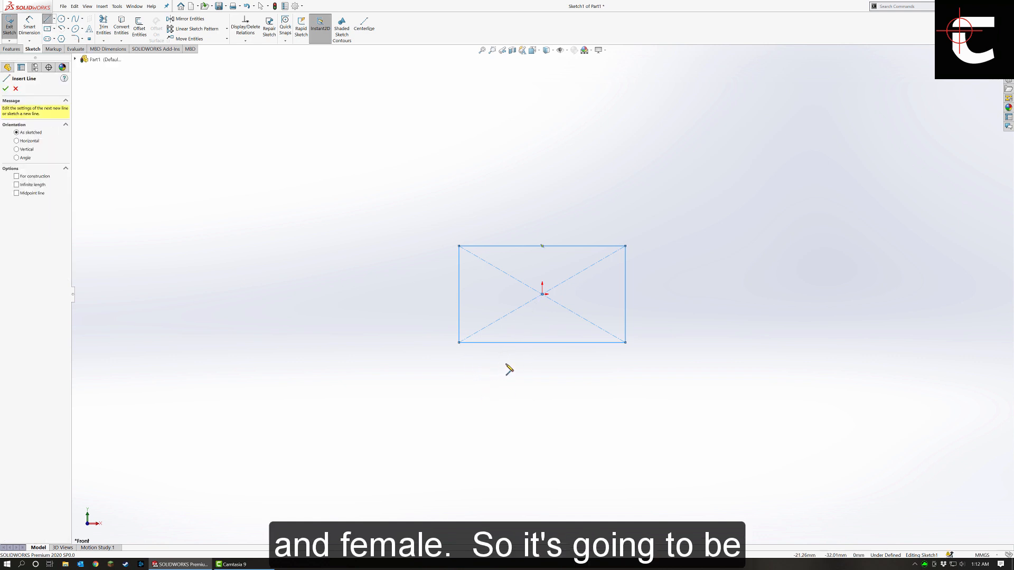
{"action": "left_click", "coordinate": [483, 242]}
{"action": "left_click", "coordinate": [482, 294]}
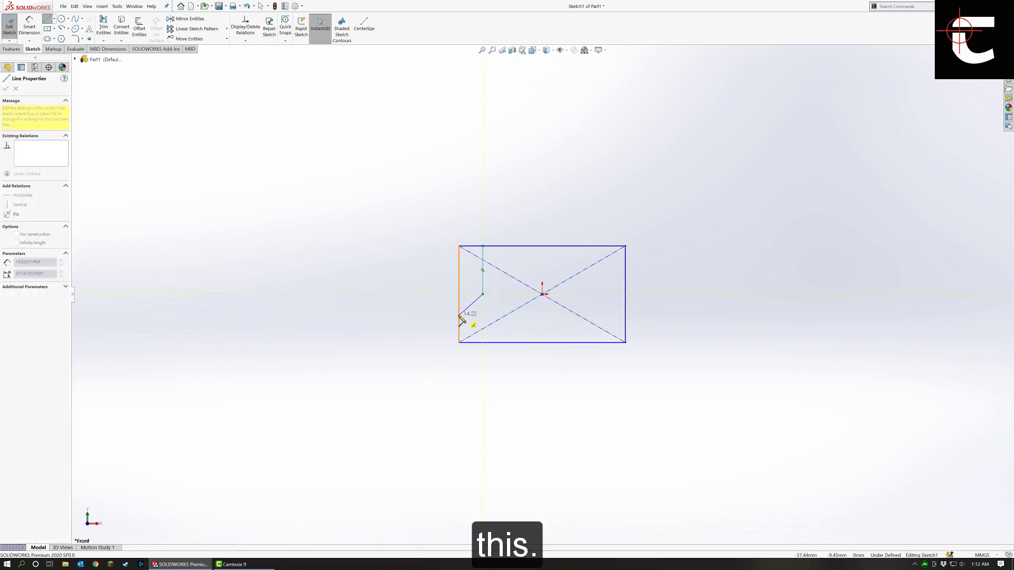
{"action": "left_click", "coordinate": [458, 315]}
{"action": "left_click", "coordinate": [482, 342]}
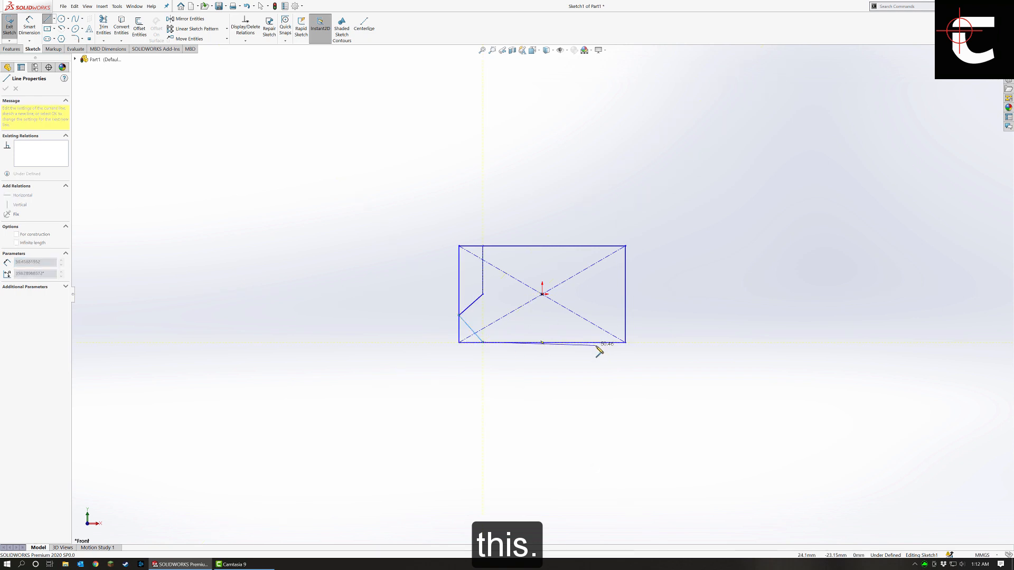
{"action": "left_click", "coordinate": [602, 342]}
{"action": "left_click", "coordinate": [625, 315]}
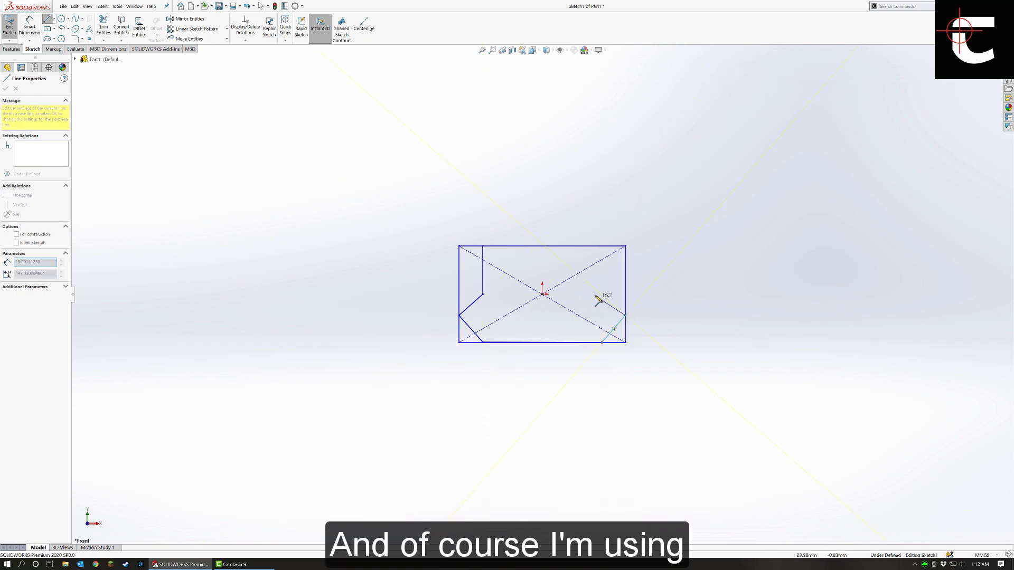
{"action": "left_click", "coordinate": [593, 294]}
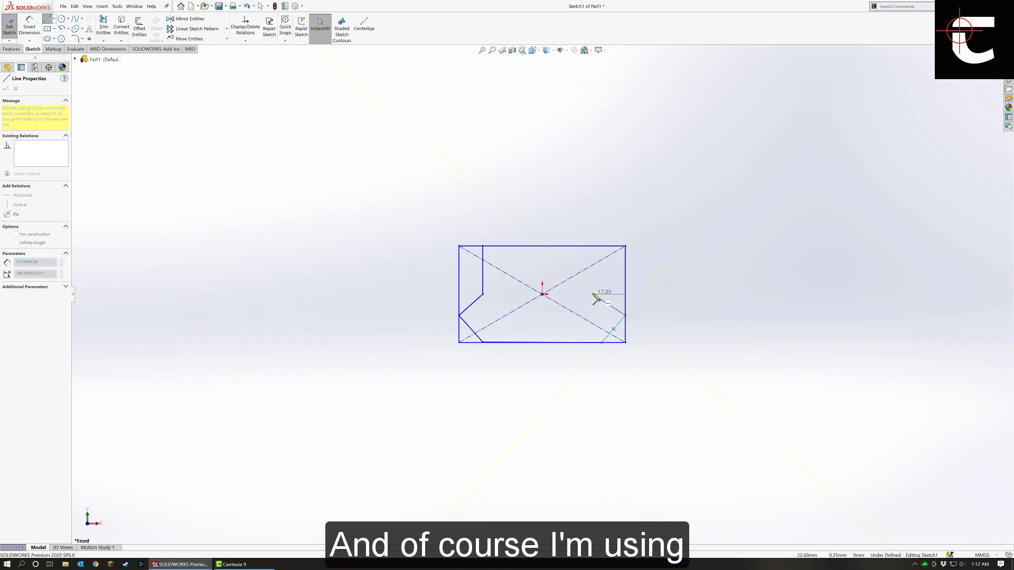
{"action": "left_click", "coordinate": [592, 246]}
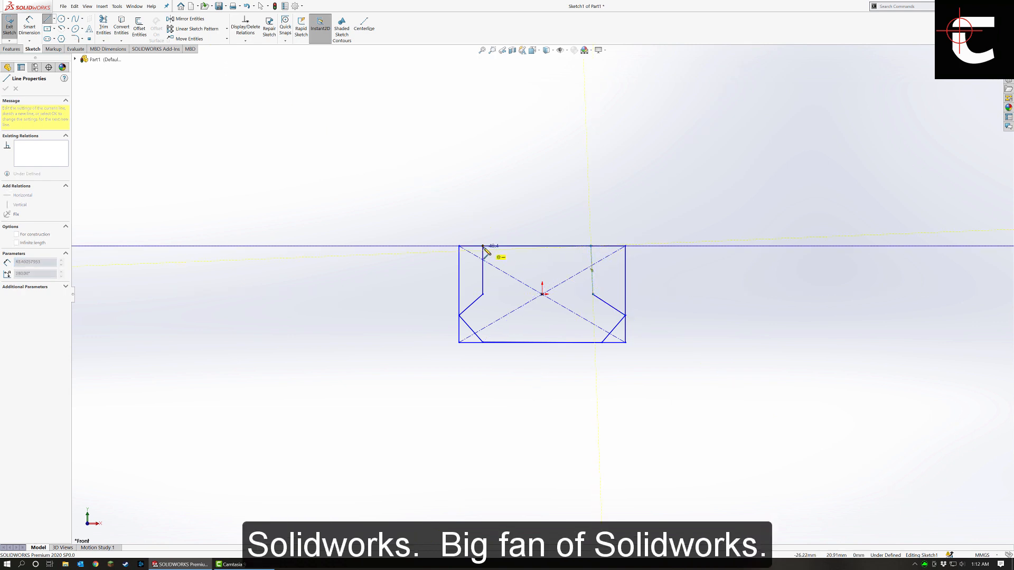
{"action": "key", "text": "Escape"}
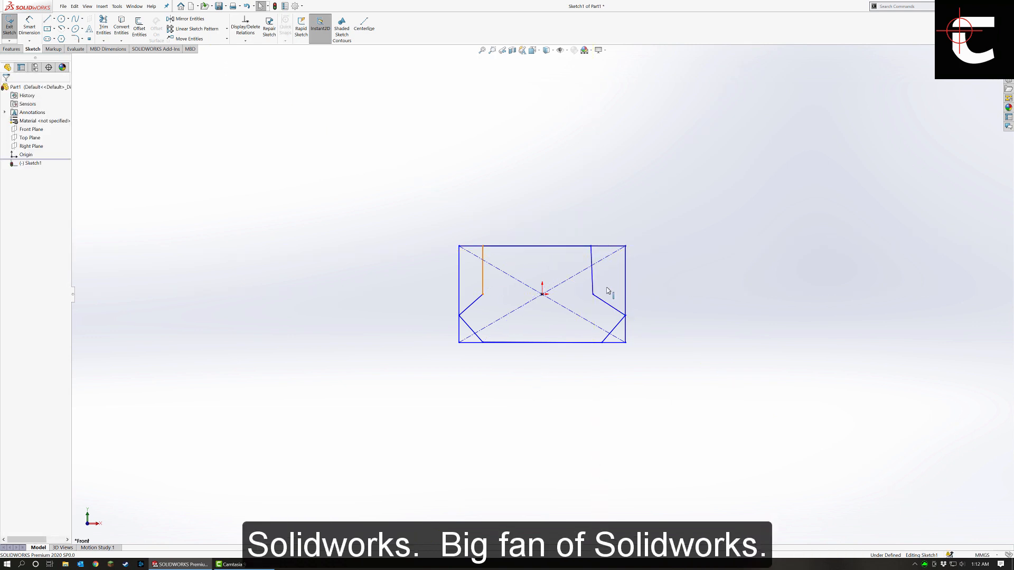
Apply a Vertical relation to the two upright side lines of the rail outline.
{"action": "left_click", "coordinate": [592, 288], "text": "ctrl"}
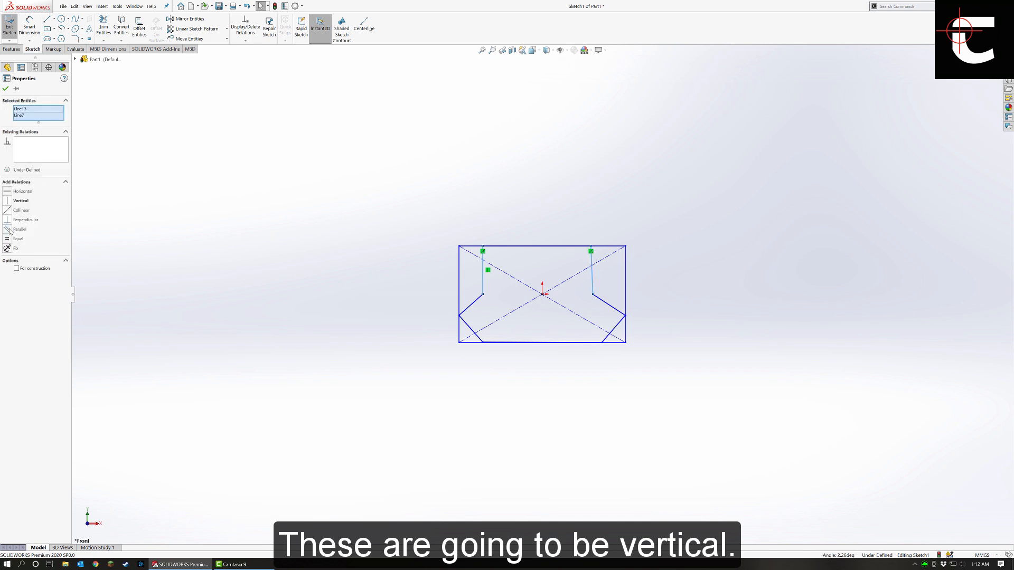
{"action": "left_click", "coordinate": [8, 201]}
{"action": "left_click", "coordinate": [280, 283]}
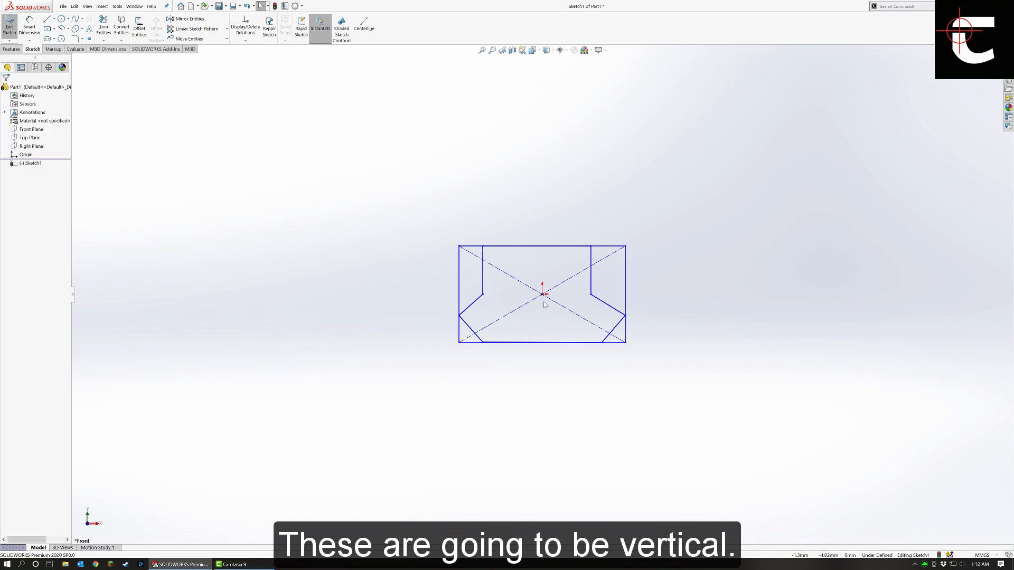
Make the two upper angled lines of the rail outline perpendicular to each other.
{"action": "left_click", "coordinate": [474, 306]}
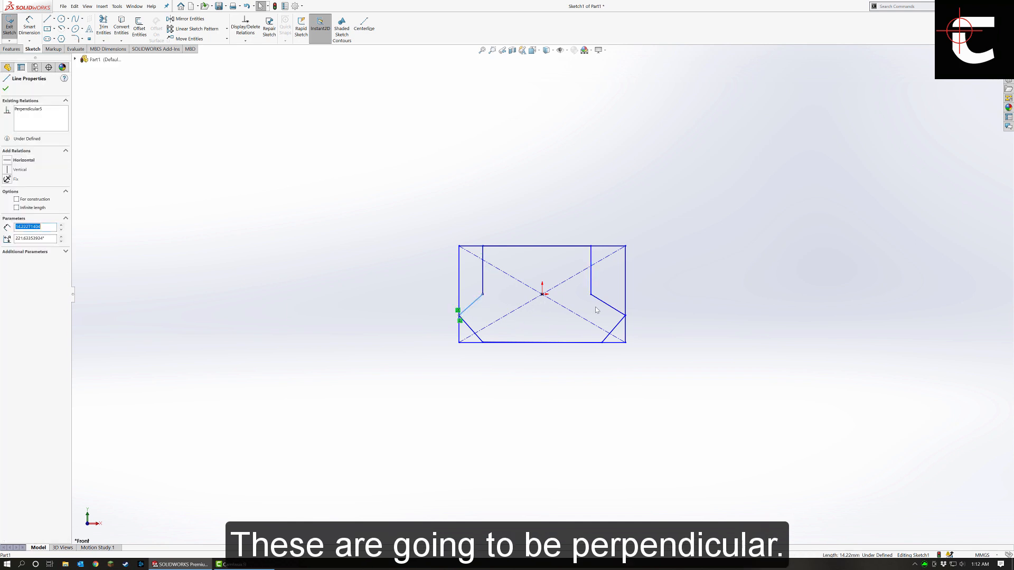
{"action": "left_click", "coordinate": [608, 305], "text": "ctrl"}
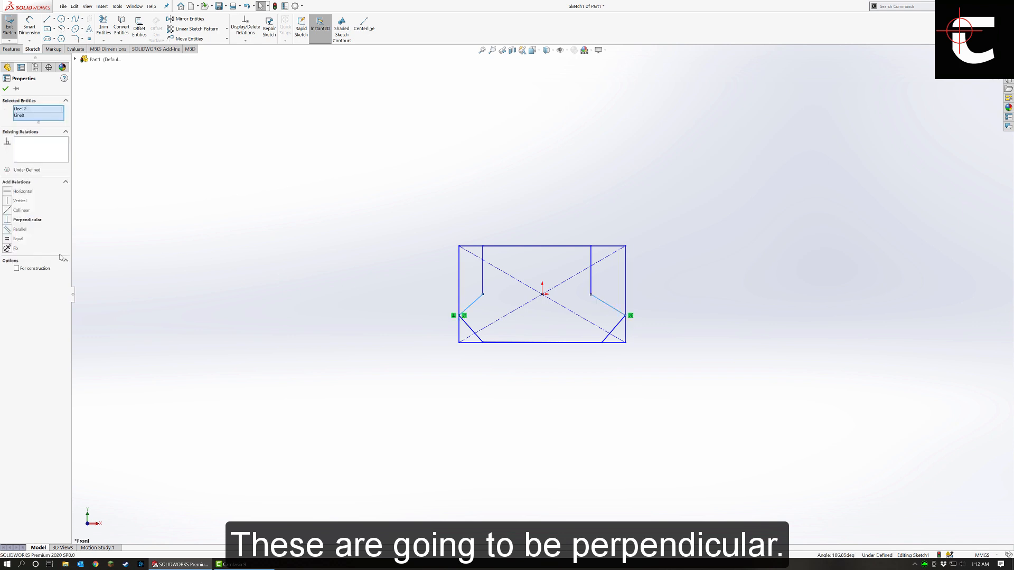
{"action": "left_click", "coordinate": [8, 220]}
{"action": "left_click", "coordinate": [185, 231]}
Dimension the distance between the outline's two bottom corner points and set it to 15.67 mm.
{"action": "left_click", "coordinate": [29, 27]}
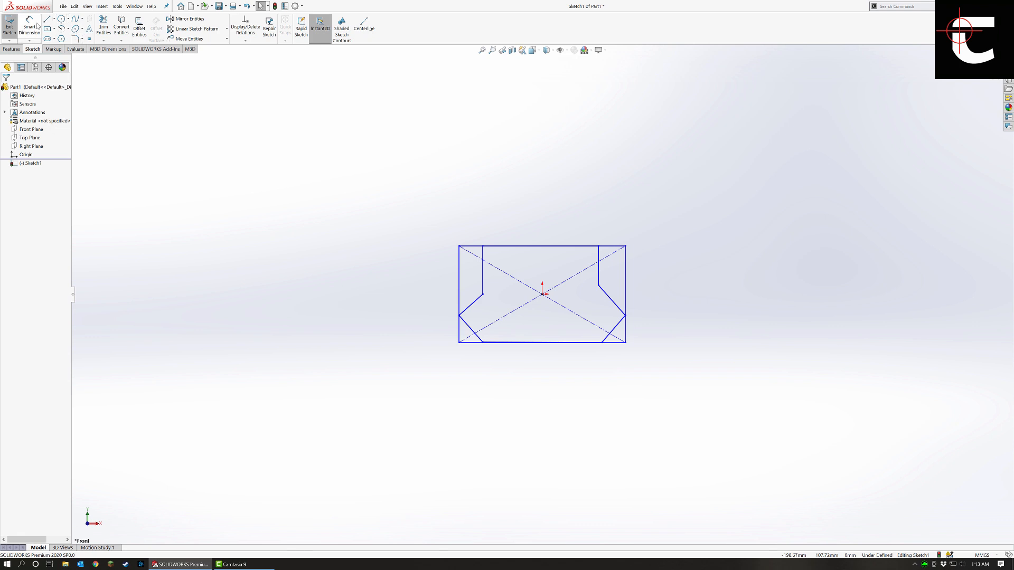
{"action": "left_click", "coordinate": [483, 343]}
{"action": "left_click", "coordinate": [601, 343]}
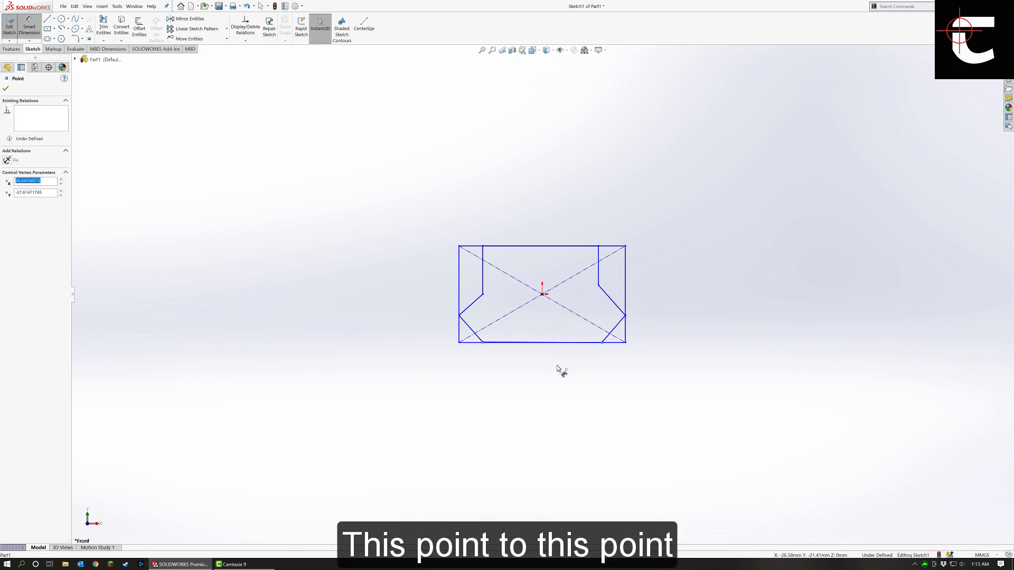
{"action": "left_click", "coordinate": [528, 381]}
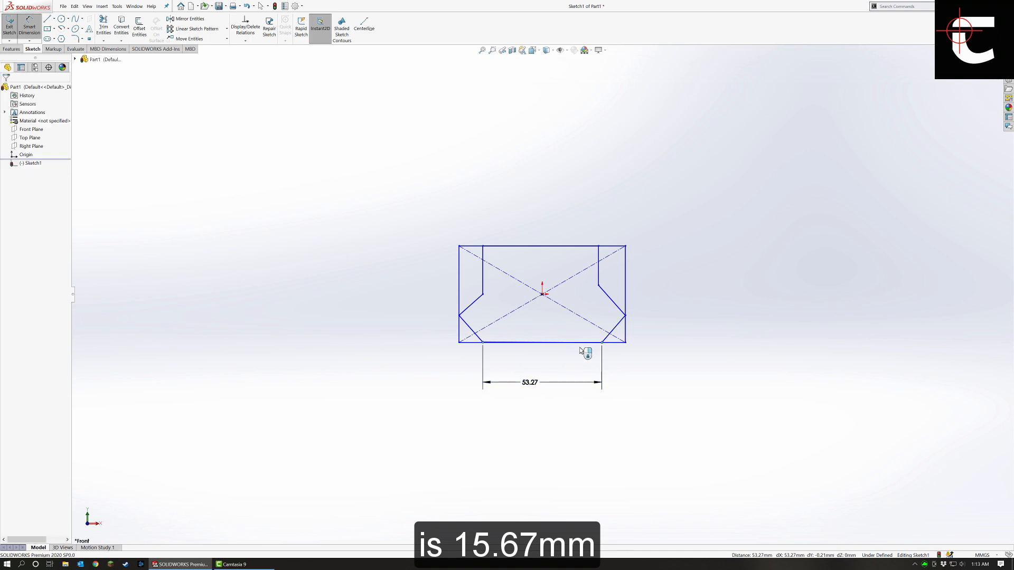
{"action": "type", "text": "15.67"}
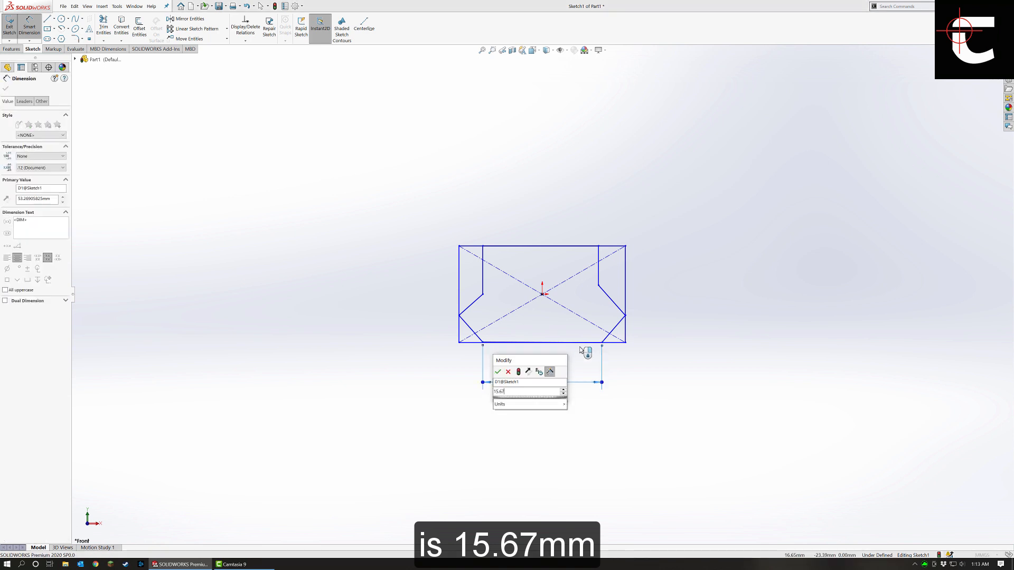
{"action": "key", "text": "Return"}
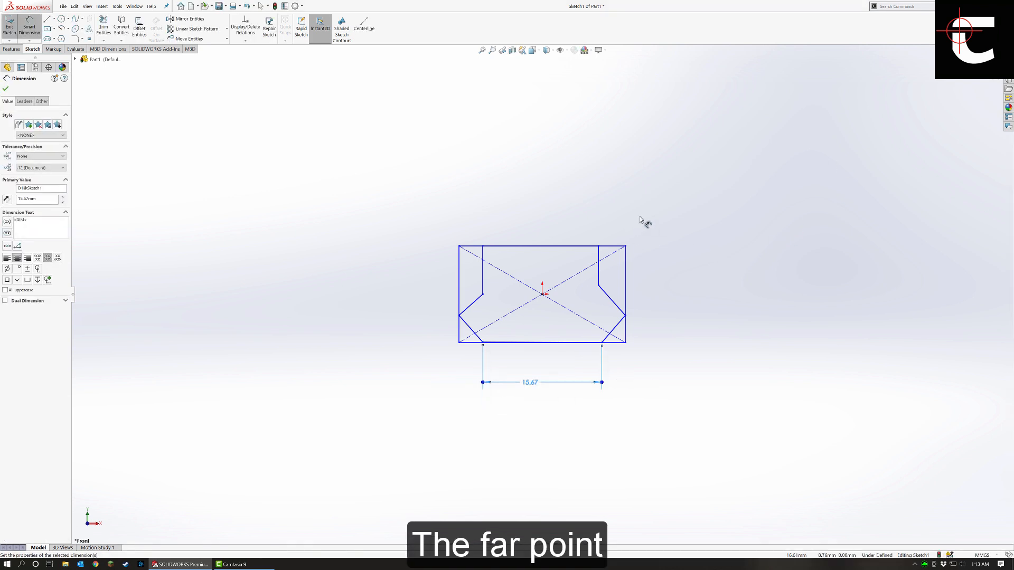
Dimension the outline's full width between its two outermost side points and set it to 21.2 mm.
{"action": "left_click", "coordinate": [459, 315]}
{"action": "left_click", "coordinate": [626, 316]}
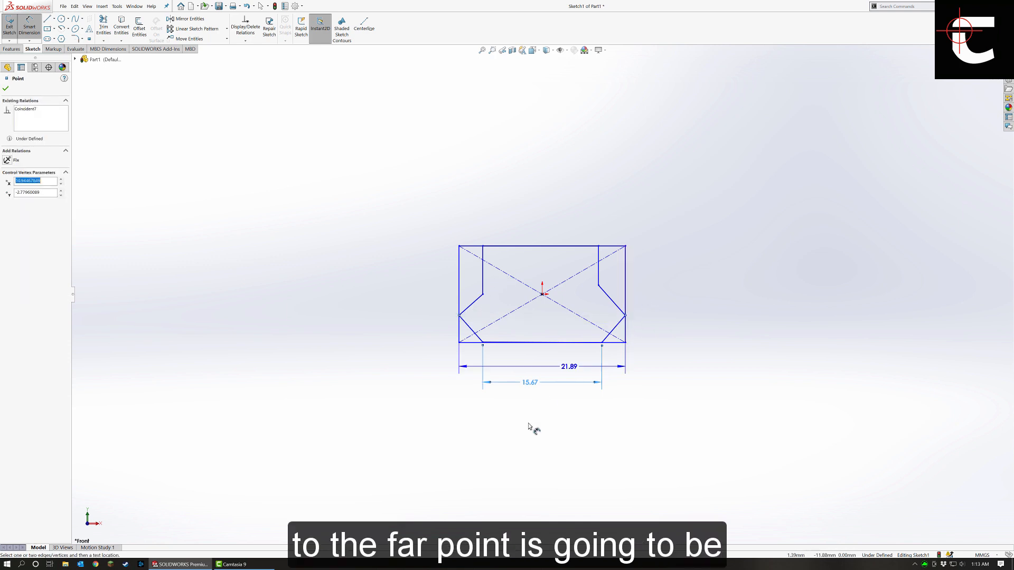
{"action": "left_click", "coordinate": [551, 426]}
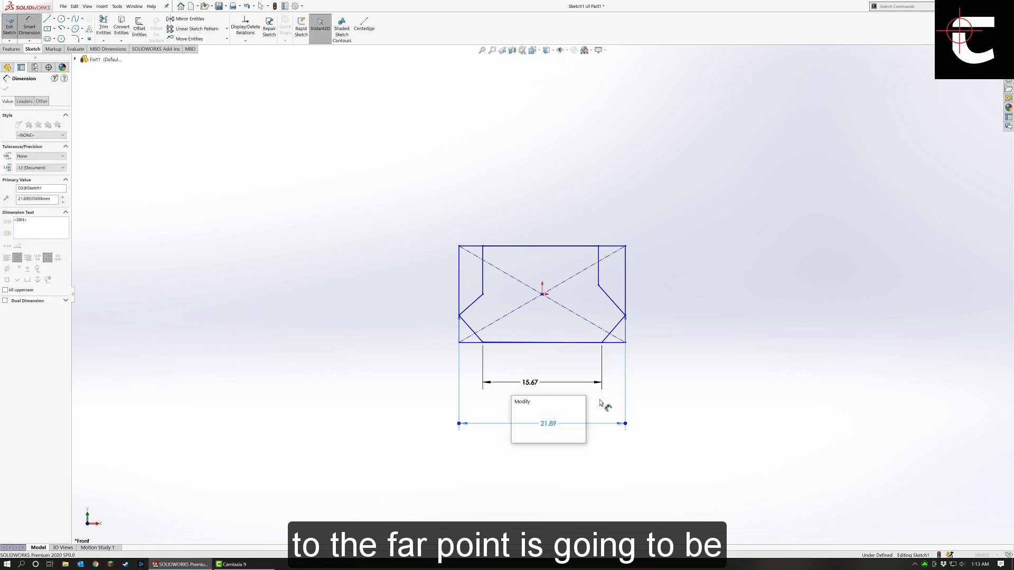
{"action": "type", "text": "21.2"}
{"action": "key", "text": "Return"}
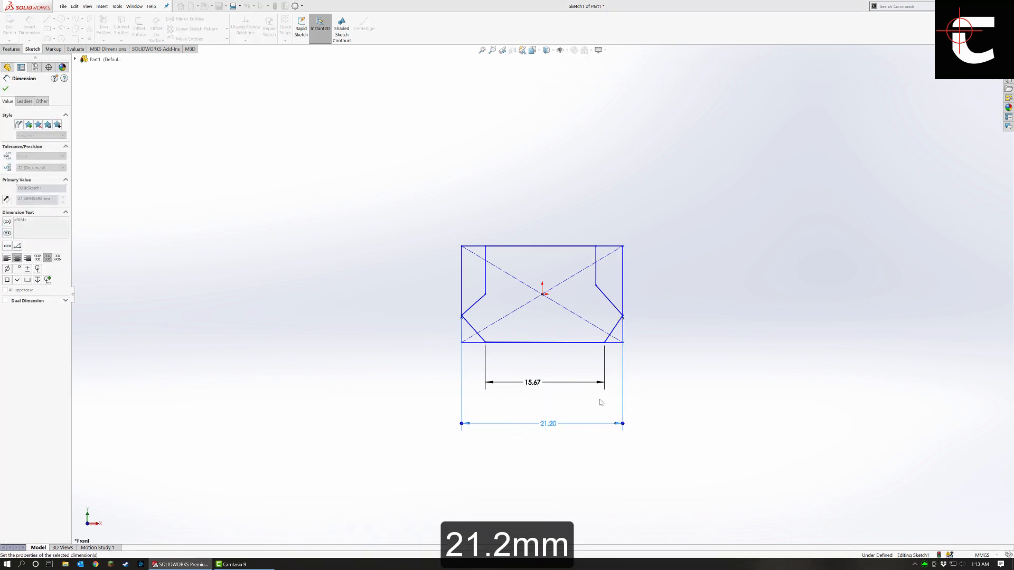
Dimension the vertical distance between the rectangle's upper and lower edges and set it to 9.32 mm.
{"action": "scroll", "coordinate": [683, 342], "scroll_direction": "down", "scroll_amount": 2}
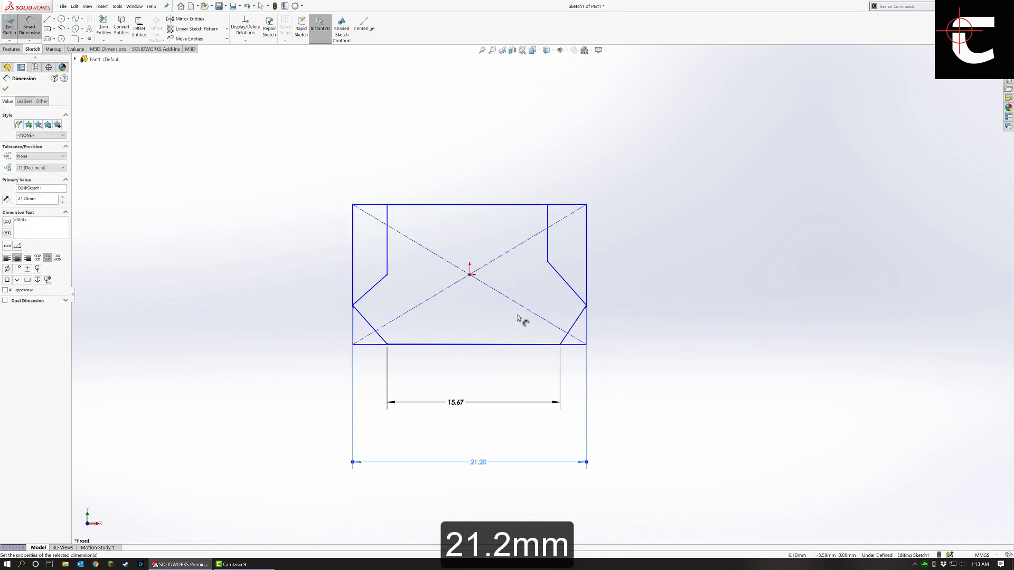
{"action": "left_click", "coordinate": [485, 344]}
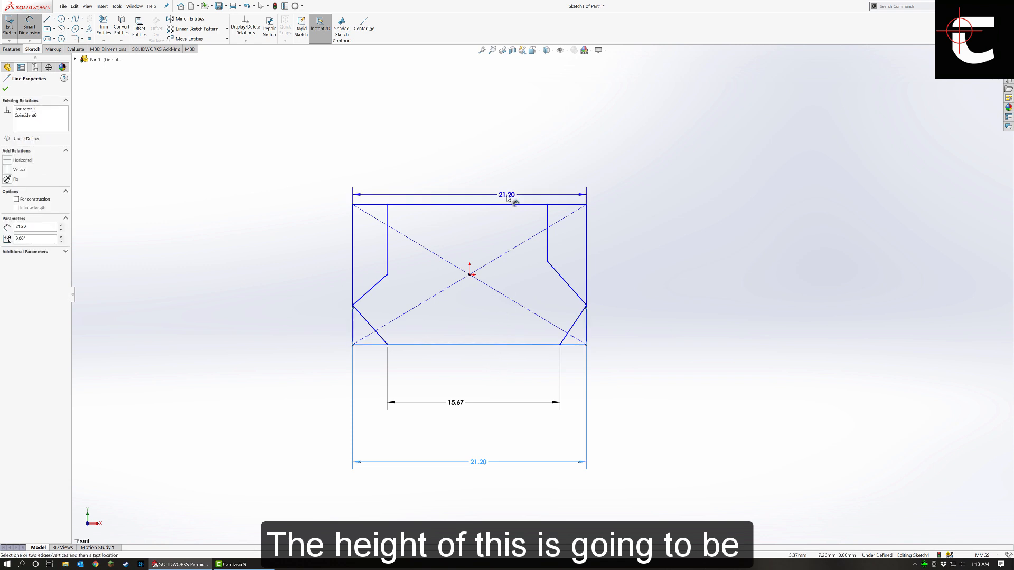
{"action": "left_click", "coordinate": [502, 204]}
{"action": "left_click", "coordinate": [678, 274]}
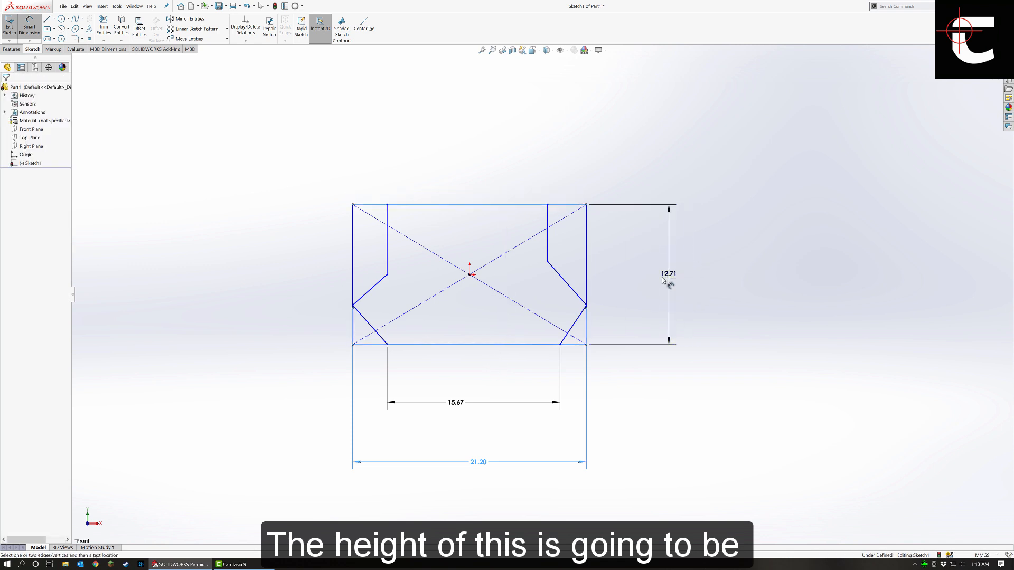
{"action": "type", "text": "9.32"}
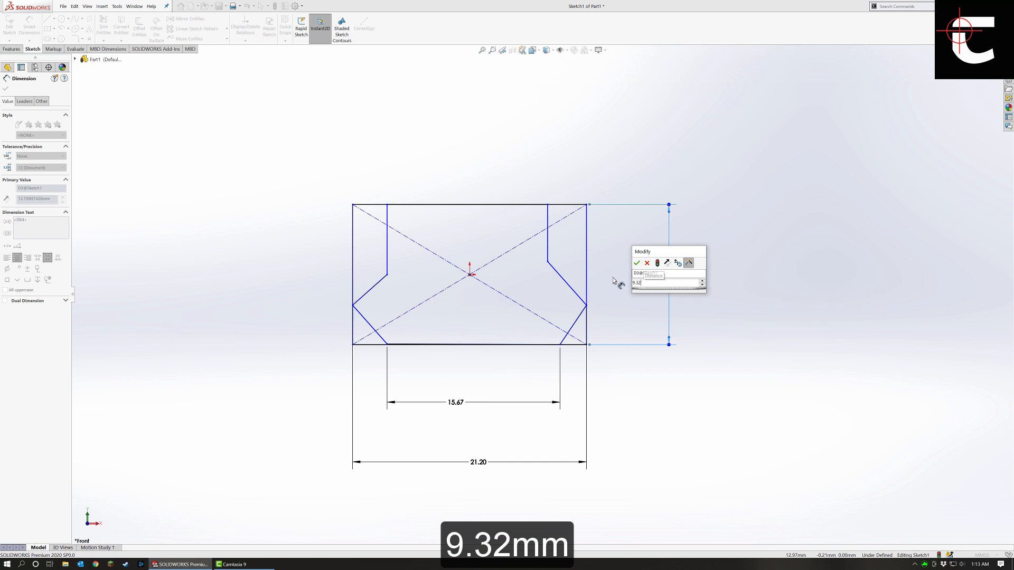
{"action": "key", "text": "Return"}
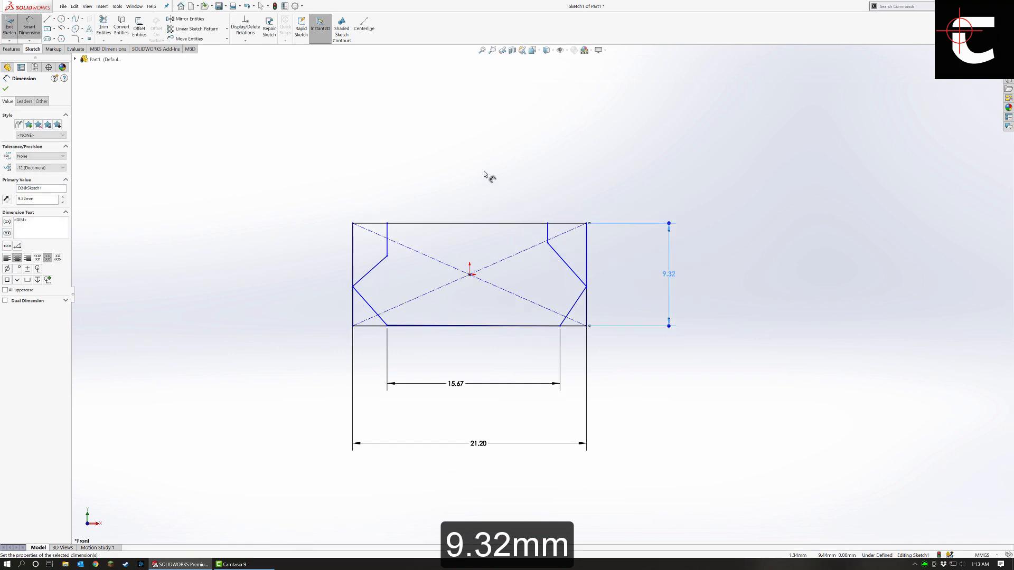
{"action": "key", "text": "Escape"}
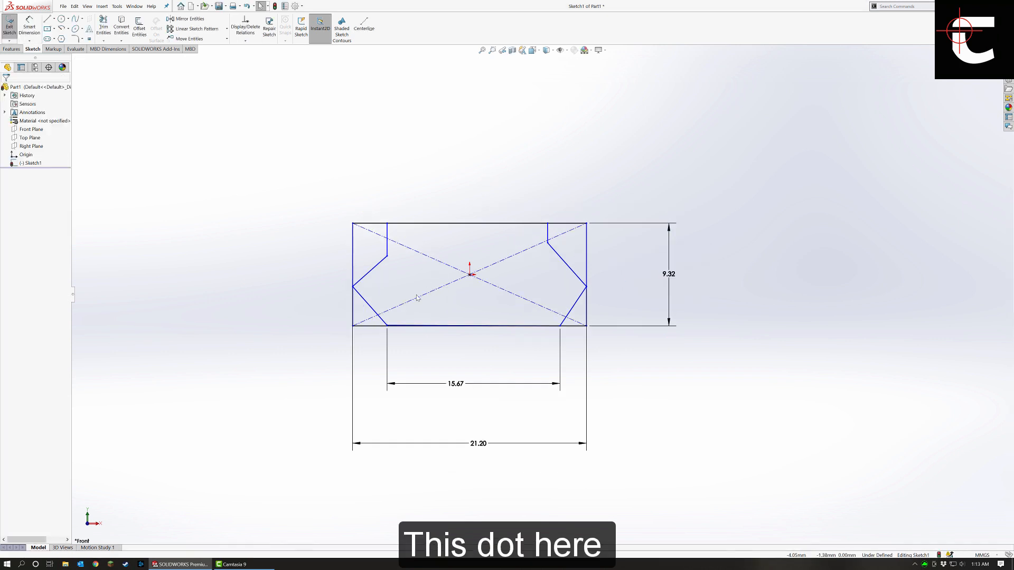
Apply a Horizontal relation between the rail outline's two outermost side points.
{"action": "left_click", "coordinate": [352, 287]}
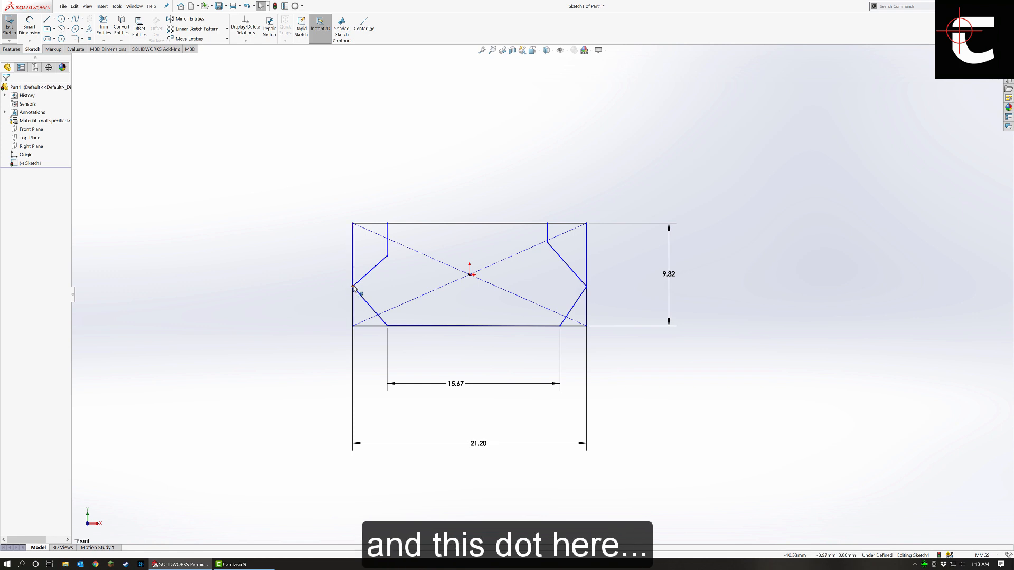
{"action": "left_click", "coordinate": [587, 288], "text": "ctrl"}
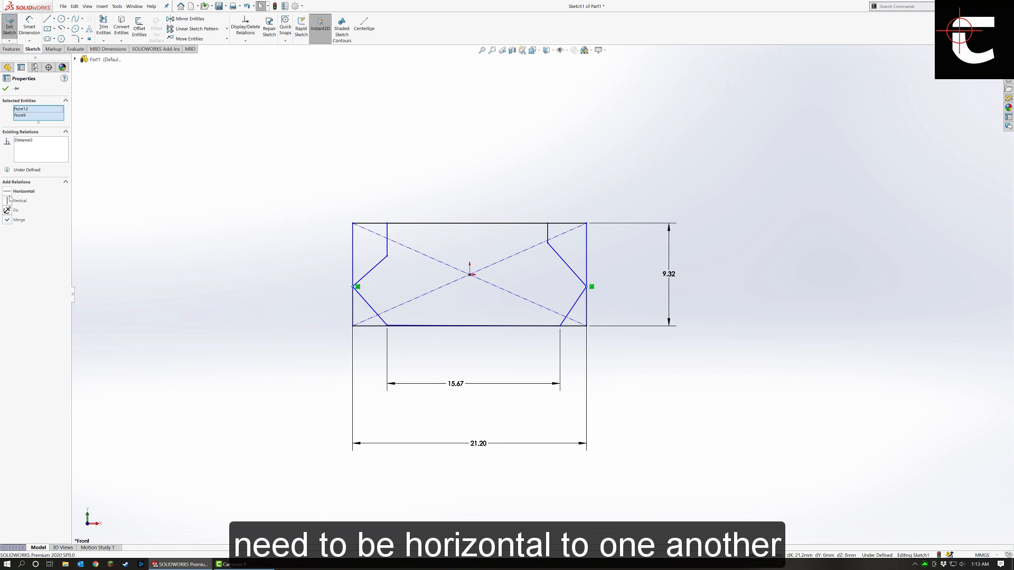
{"action": "left_click", "coordinate": [9, 194]}
Make the two lower angled lines of the rail outline perpendicular to each other.
{"action": "left_click", "coordinate": [375, 312]}
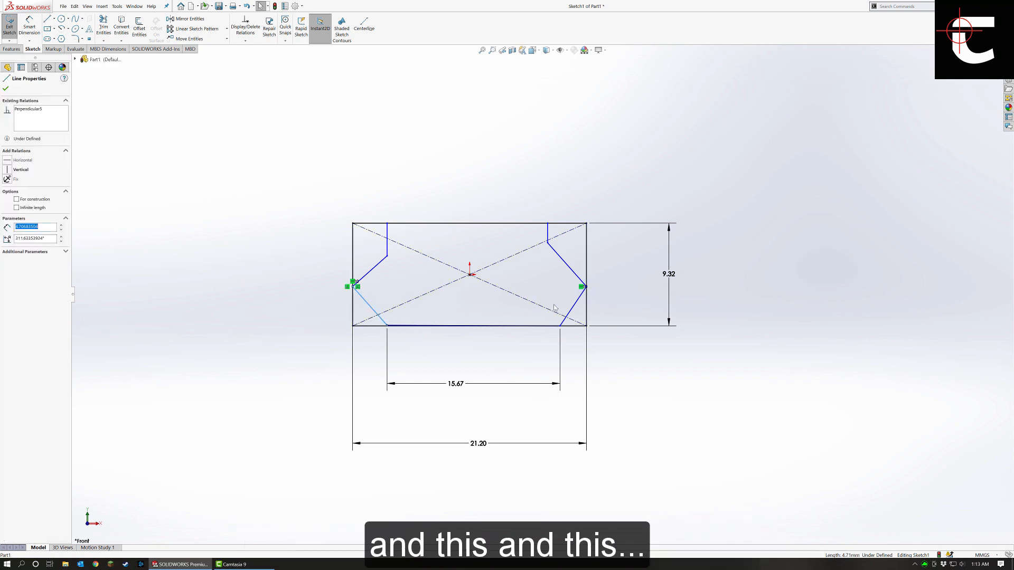
{"action": "left_click", "coordinate": [572, 306], "text": "ctrl"}
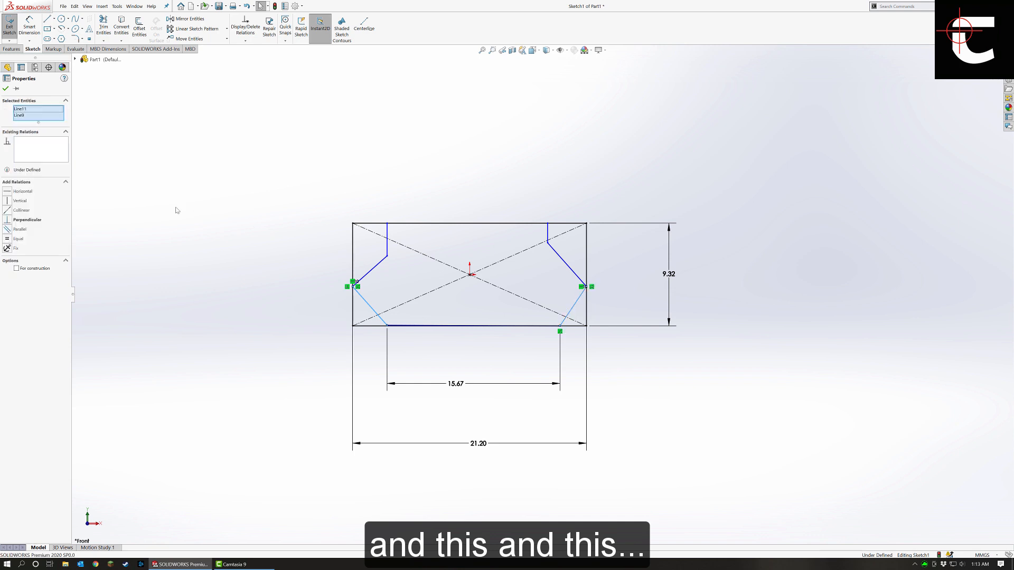
{"action": "left_click", "coordinate": [11, 221]}
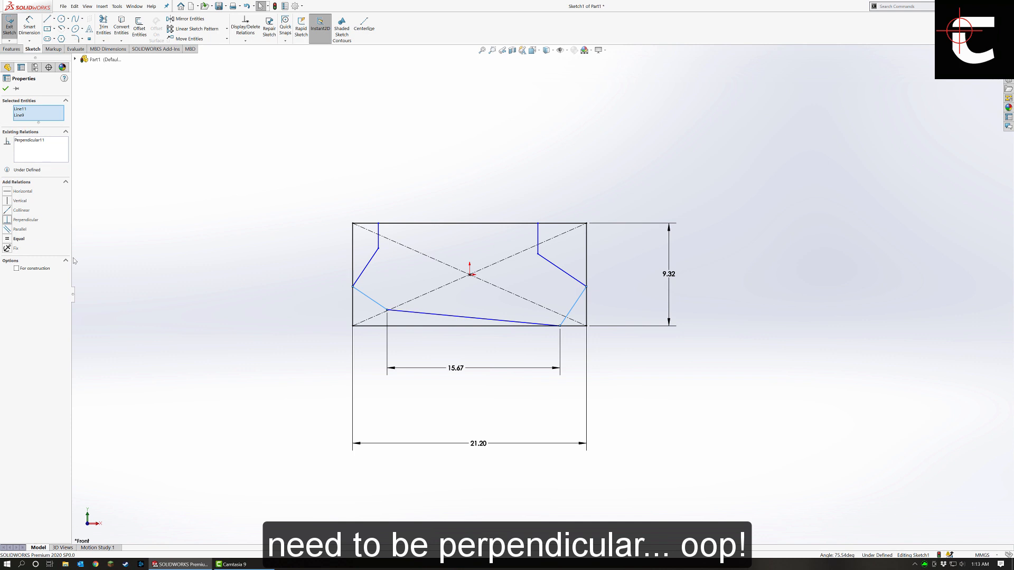
Make the rail outline's bottom line collinear with the rectangle's lower edge.
{"action": "left_click", "coordinate": [423, 325]}
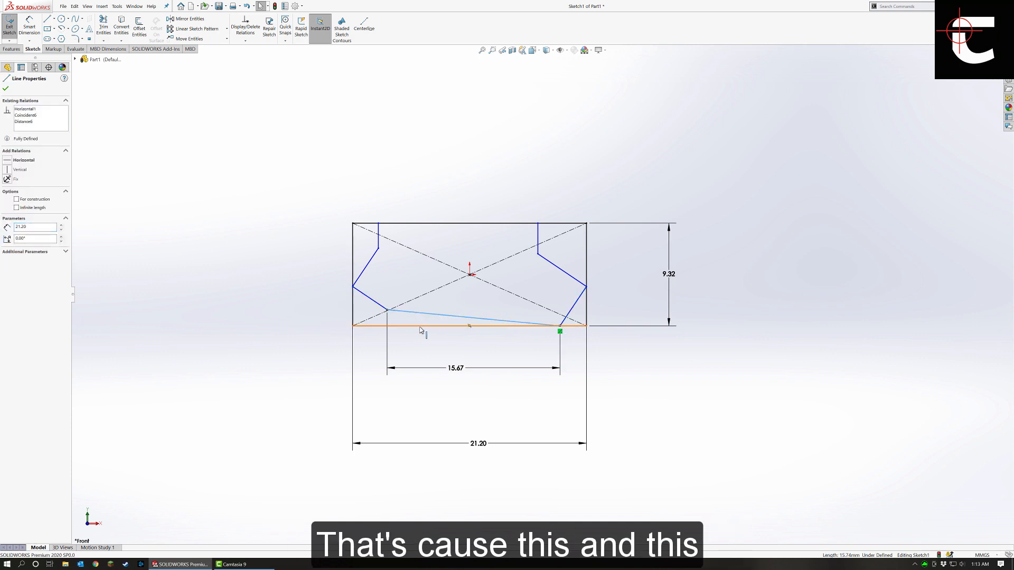
{"action": "left_click", "coordinate": [420, 326], "text": "ctrl"}
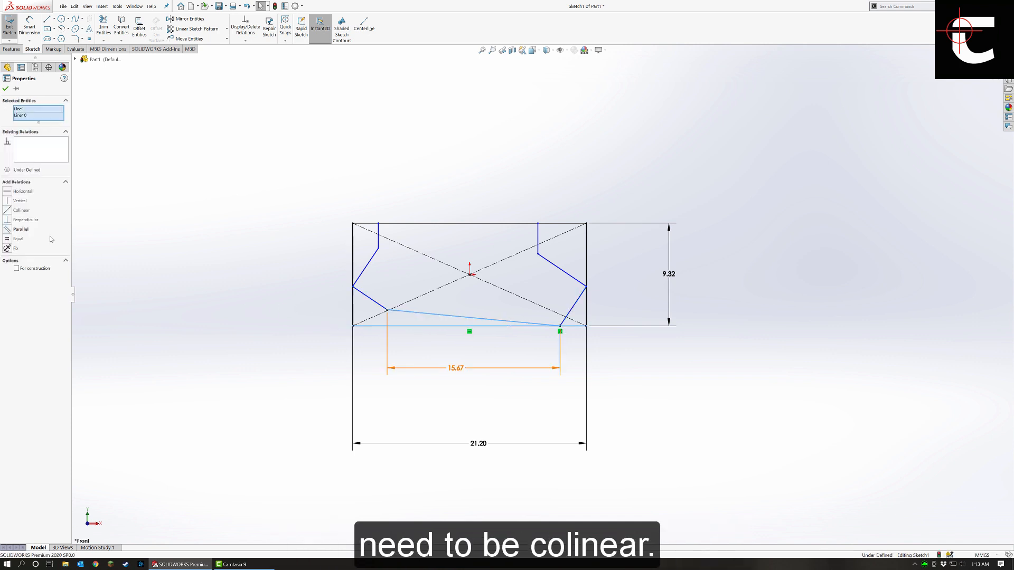
{"action": "left_click", "coordinate": [8, 214]}
{"action": "left_click", "coordinate": [243, 338]}
{"action": "left_click", "coordinate": [352, 337]}
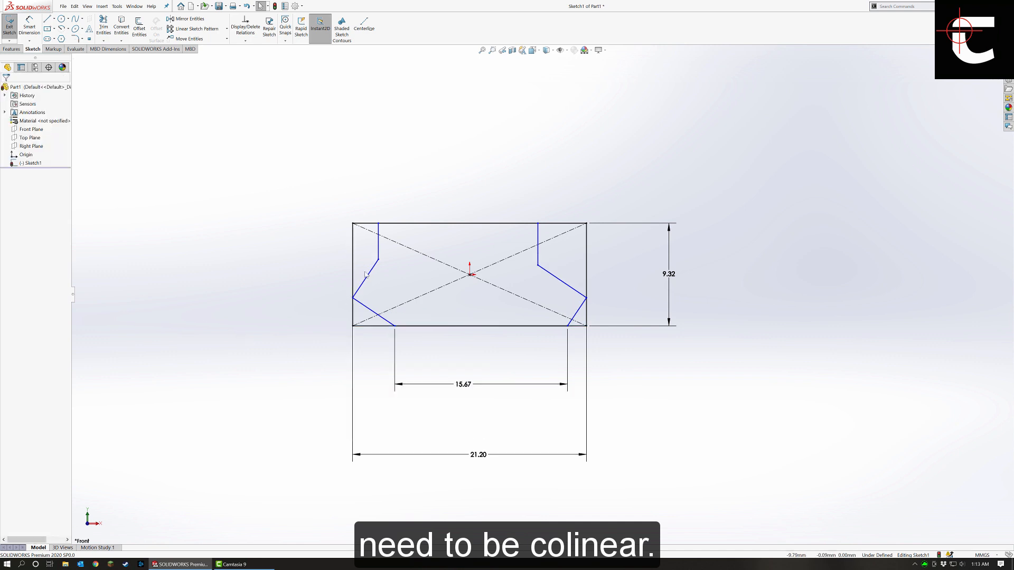
Adjust the left upright line, then dimension the distance between the two upright side lines and set it to 15.67 mm.
{"action": "mouse_move", "coordinate": [378, 251]}
{"action": "left_mouse_down"}
{"action": "mouse_move", "coordinate": [402, 265]}
{"action": "mouse_move", "coordinate": [382, 271]}
{"action": "left_mouse_up"}
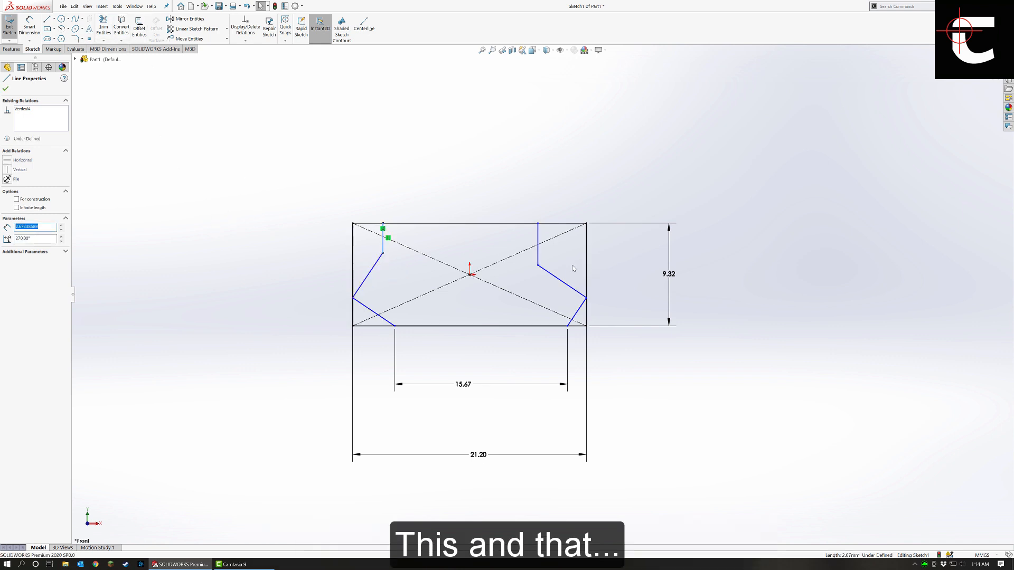
{"action": "left_click", "coordinate": [119, 116]}
{"action": "left_click", "coordinate": [36, 31]}
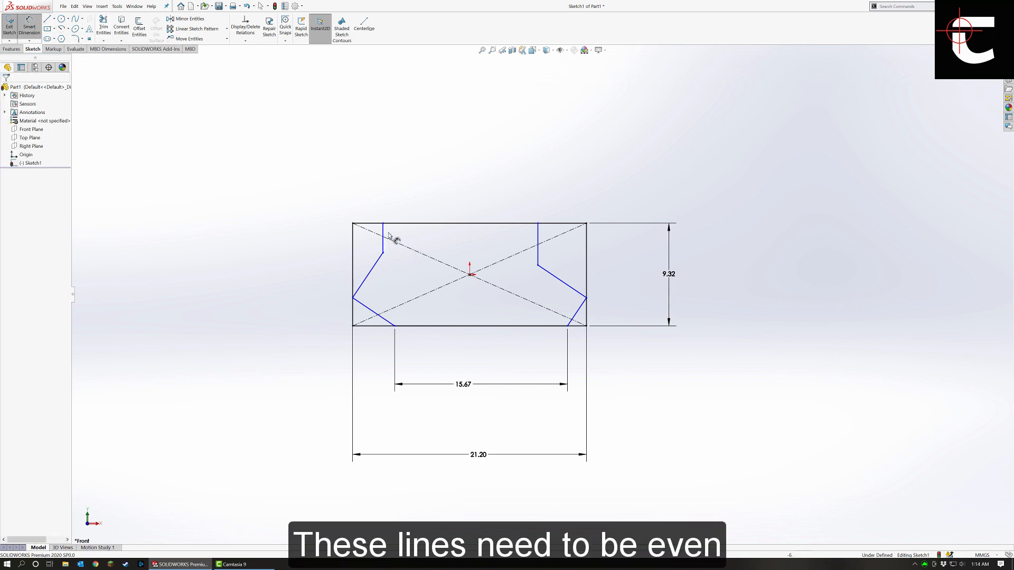
{"action": "left_click", "coordinate": [538, 246]}
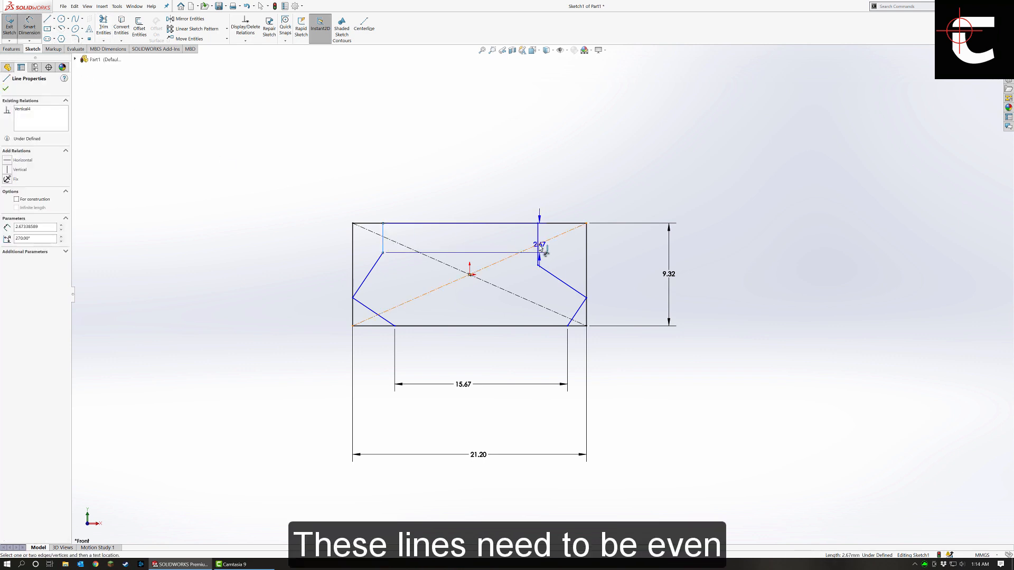
{"action": "left_click", "coordinate": [383, 237]}
{"action": "left_click", "coordinate": [484, 164]}
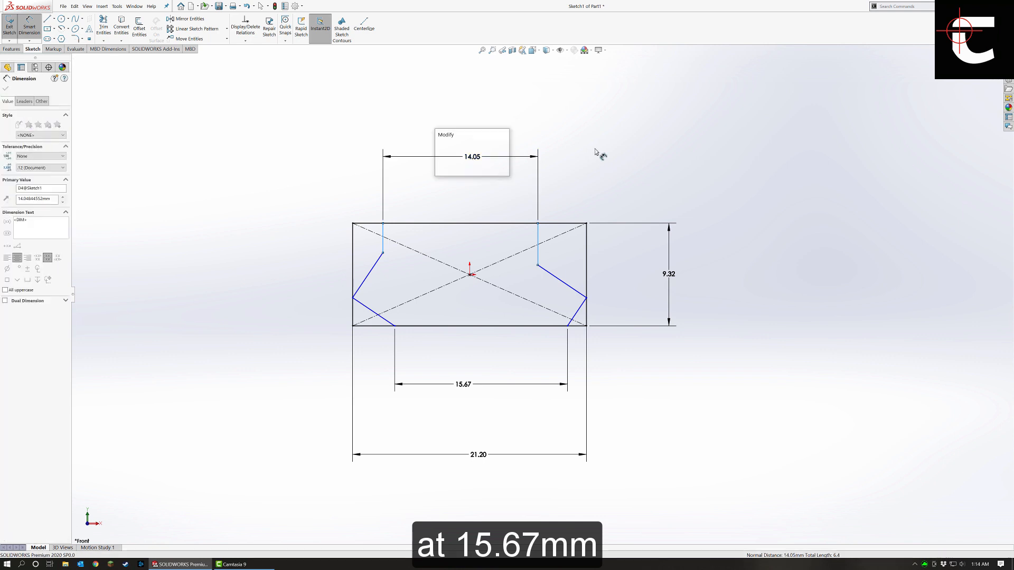
{"action": "type", "text": "15.67"}
{"action": "key", "text": "Return"}
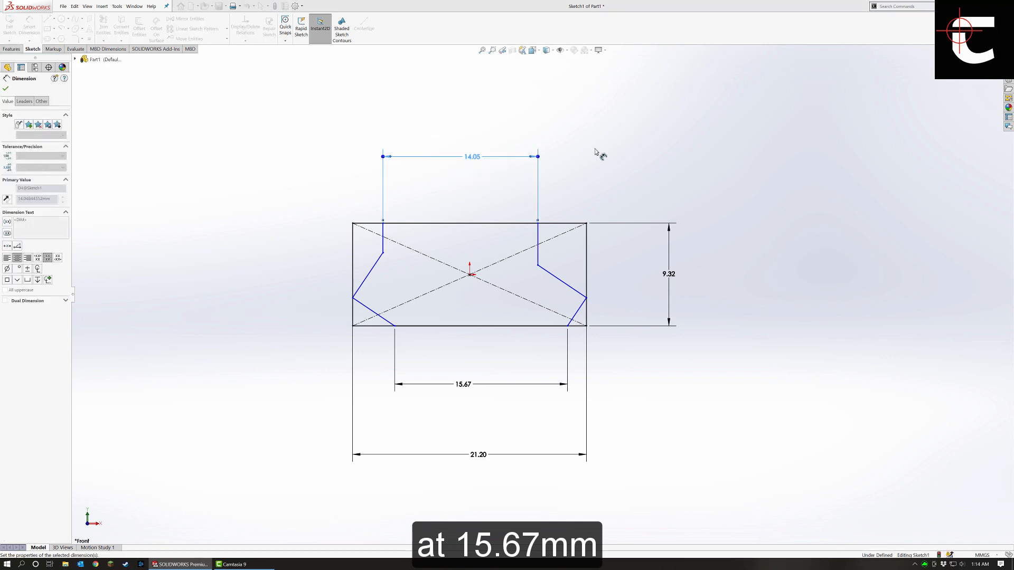
{"action": "key", "text": "Escape"}
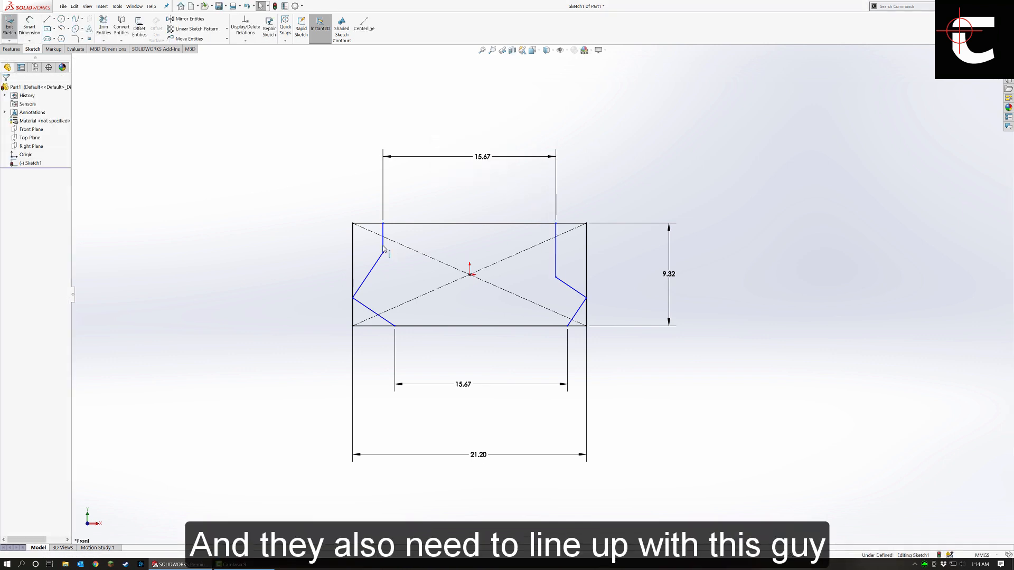
{"action": "left_click", "coordinate": [383, 247]}
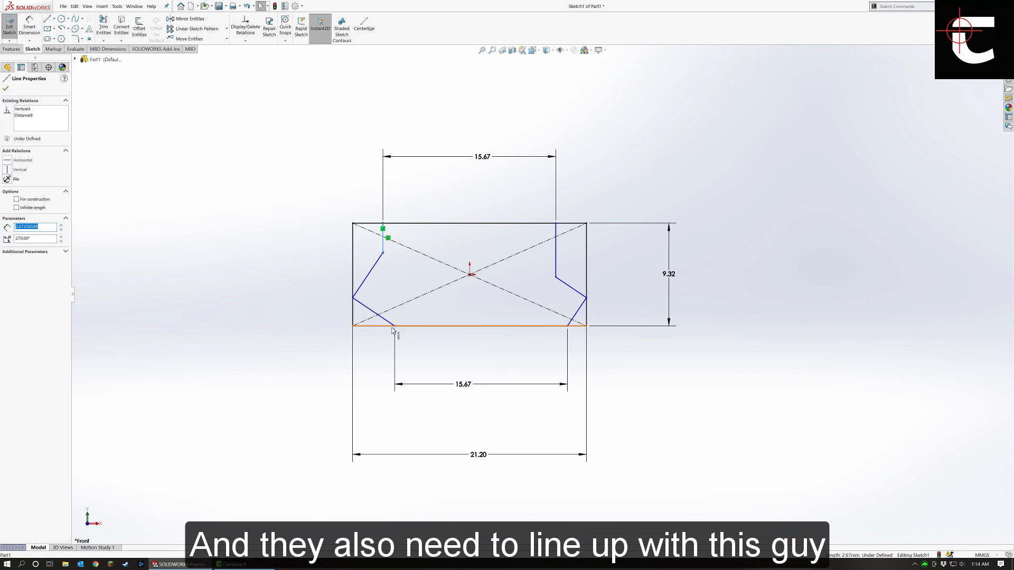
{"action": "left_click", "coordinate": [394, 327], "text": "ctrl"}
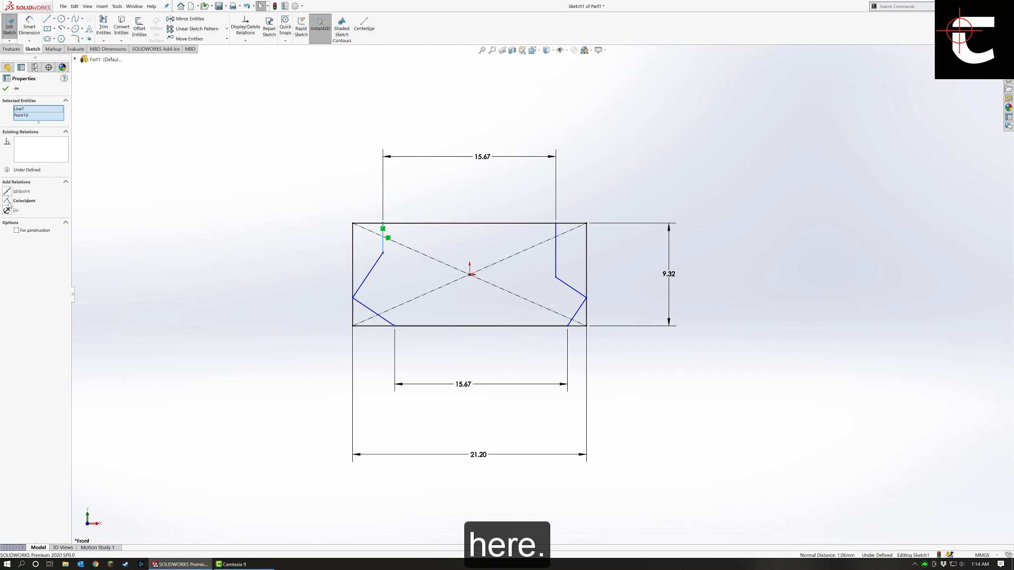
{"action": "left_click", "coordinate": [276, 281]}
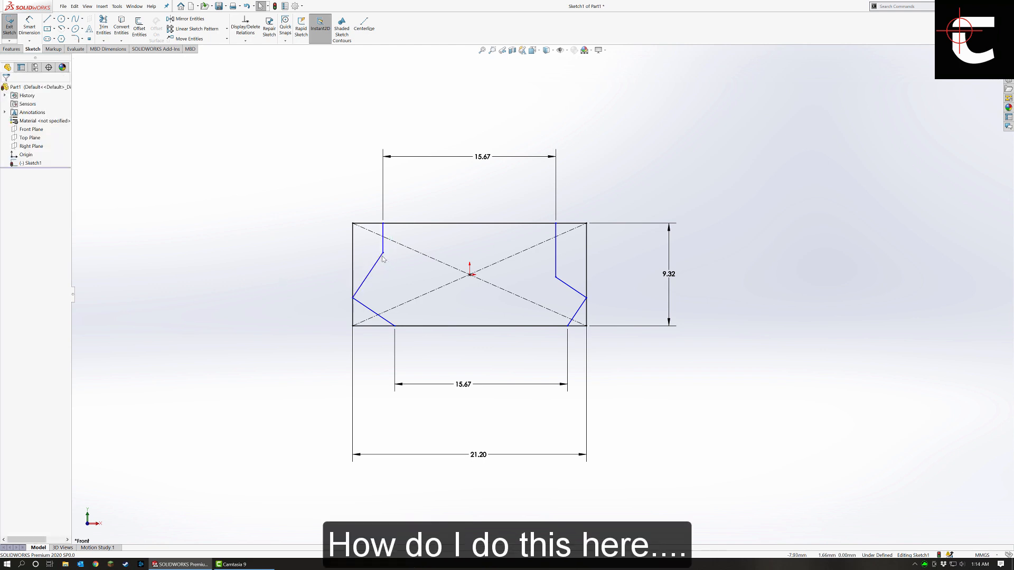
Apply a Vertical relation between the left upright line's lower endpoint and the outline's bottom-left corner point.
{"action": "left_click", "coordinate": [383, 253]}
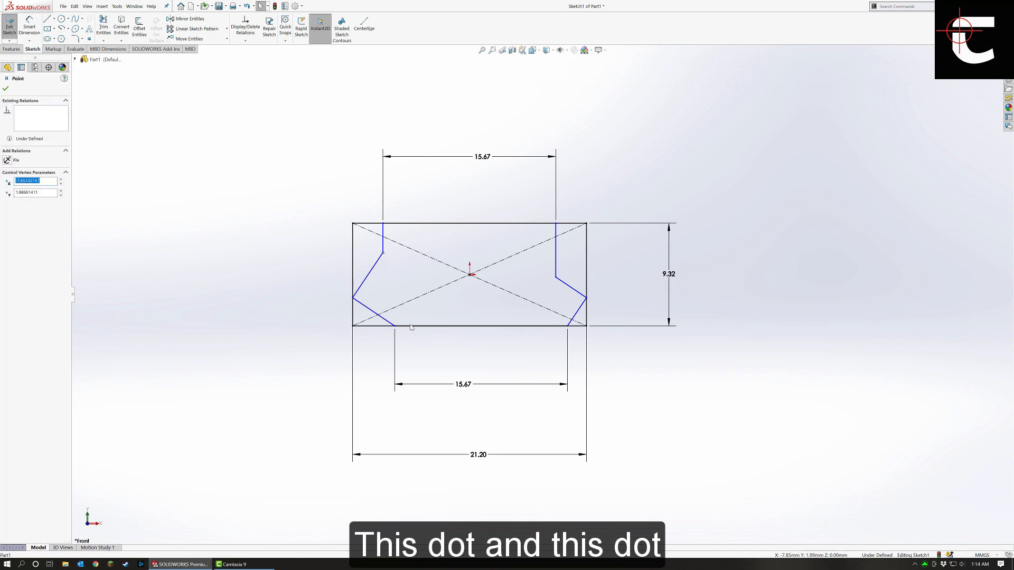
{"action": "left_click", "coordinate": [395, 326], "text": "ctrl"}
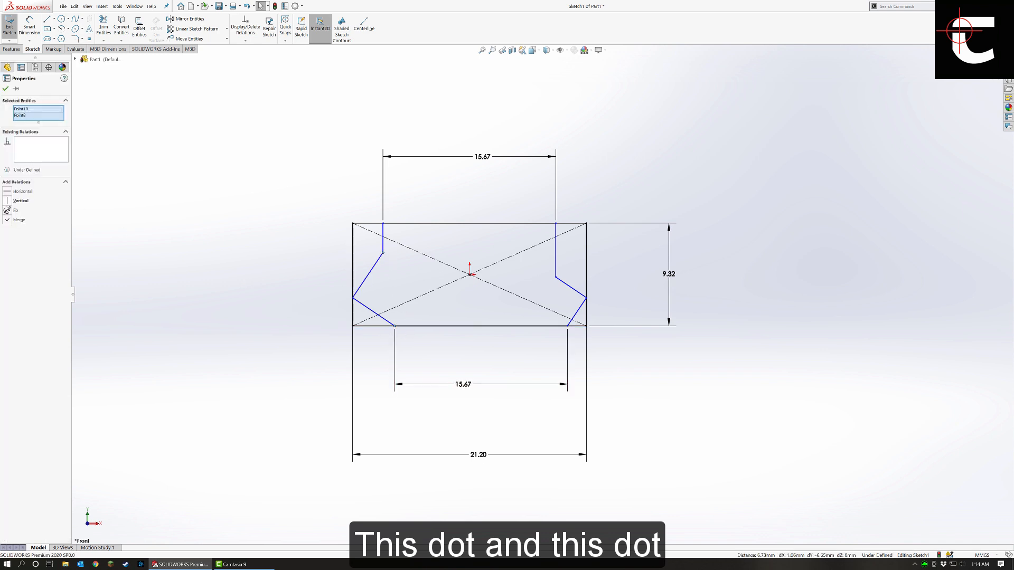
{"action": "left_click", "coordinate": [8, 202]}
{"action": "left_click", "coordinate": [430, 269]}
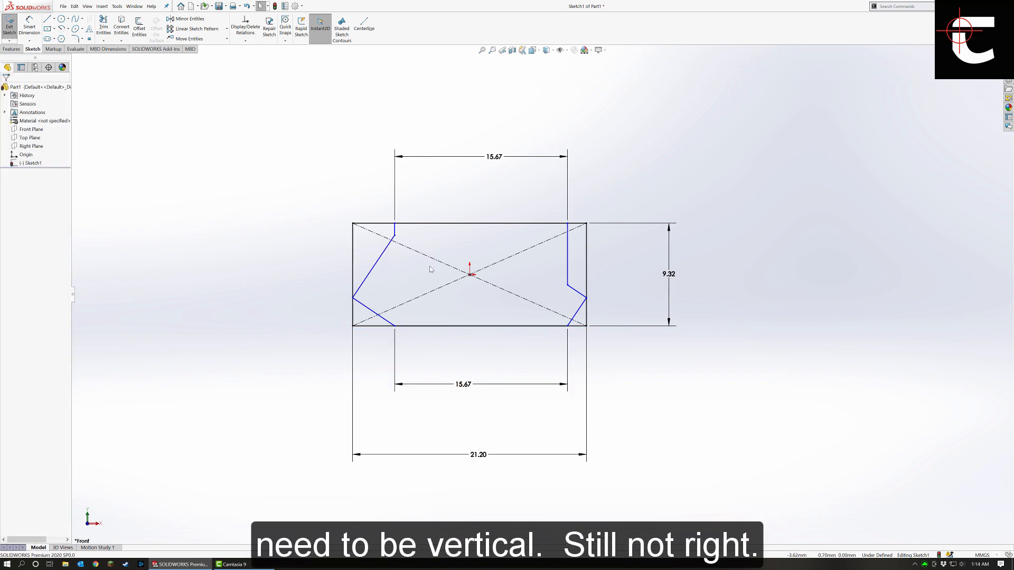
Reposition the left upright line's lower endpoint and make it horizontal with the right upright line's lower endpoint.
{"action": "left_click_drag", "start_coordinate": [393, 238], "coordinate": [389, 267]}
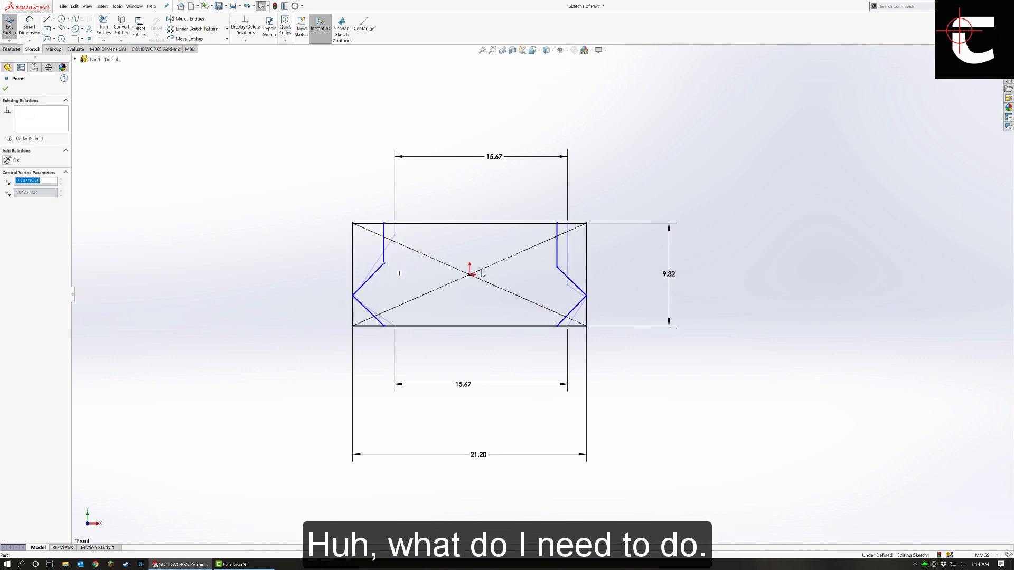
{"action": "left_click", "coordinate": [557, 268], "text": "ctrl"}
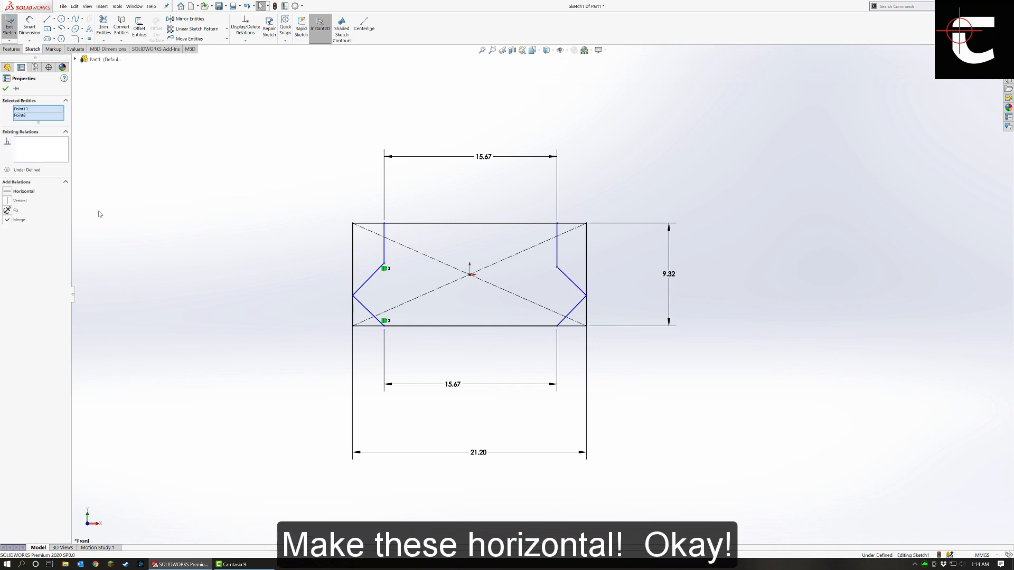
{"action": "left_click", "coordinate": [21, 191]}
{"action": "left_click", "coordinate": [238, 289]}
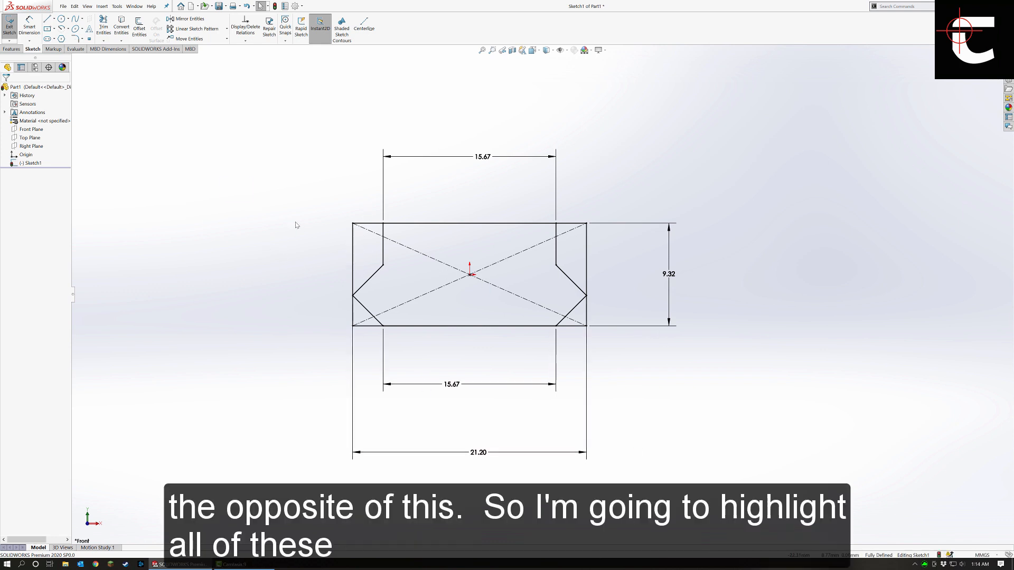
{"action": "left_click_drag", "start_coordinate": [221, 177], "coordinate": [678, 383]}
{"action": "right_click", "coordinate": [472, 298]}
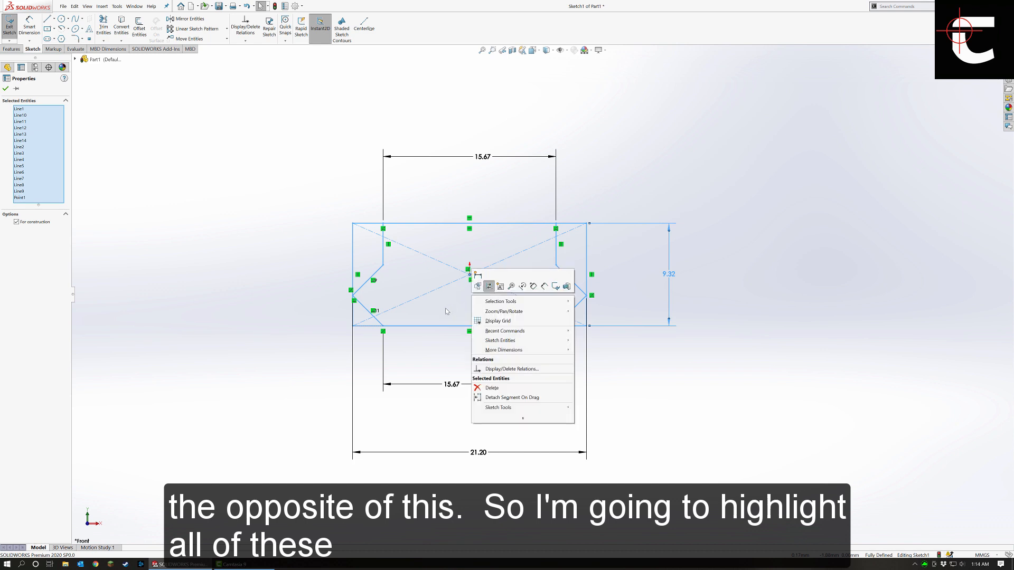
{"action": "left_click", "coordinate": [23, 245]}
{"action": "left_click", "coordinate": [3, 87]}
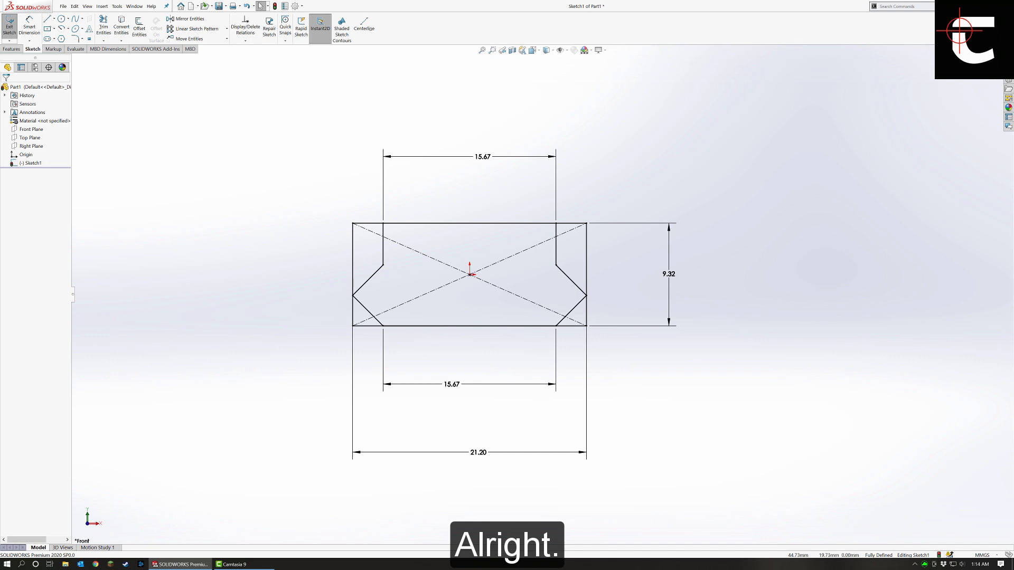
Exit the rail cross-section sketch and clear the selection.
{"action": "left_click", "coordinate": [983, 62]}
{"action": "left_click", "coordinate": [649, 167]}
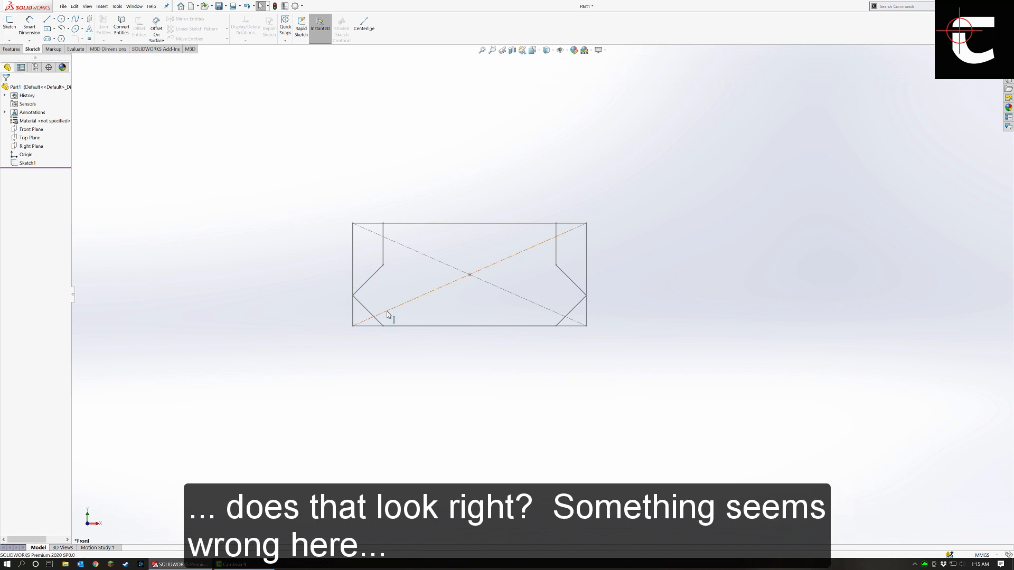
Reopen the rail cross-section sketch, inspect the relations on the right outer corner point, and exit the sketch.
{"action": "left_click", "coordinate": [15, 164]}
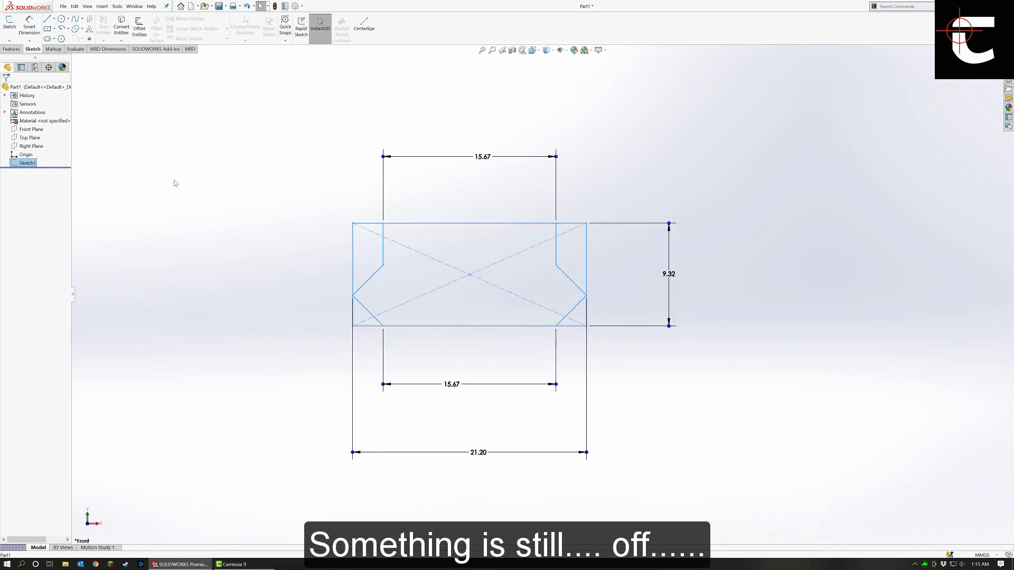
{"action": "right_click", "coordinate": [15, 164]}
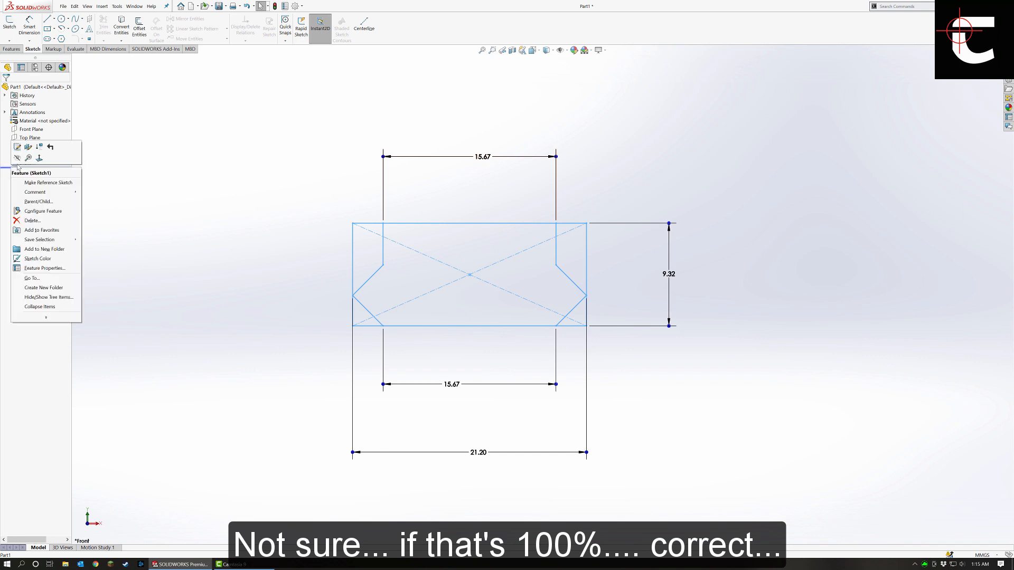
{"action": "left_click", "coordinate": [107, 187]}
{"action": "right_click", "coordinate": [23, 166]}
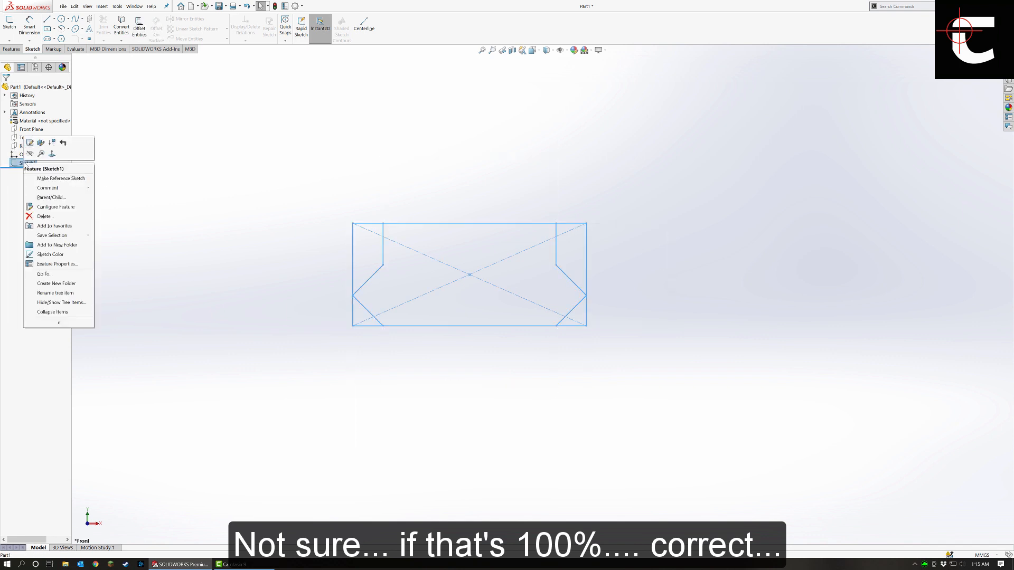
{"action": "left_click", "coordinate": [30, 143]}
{"action": "scroll", "coordinate": [468, 314], "scroll_direction": "down", "scroll_amount": 3}
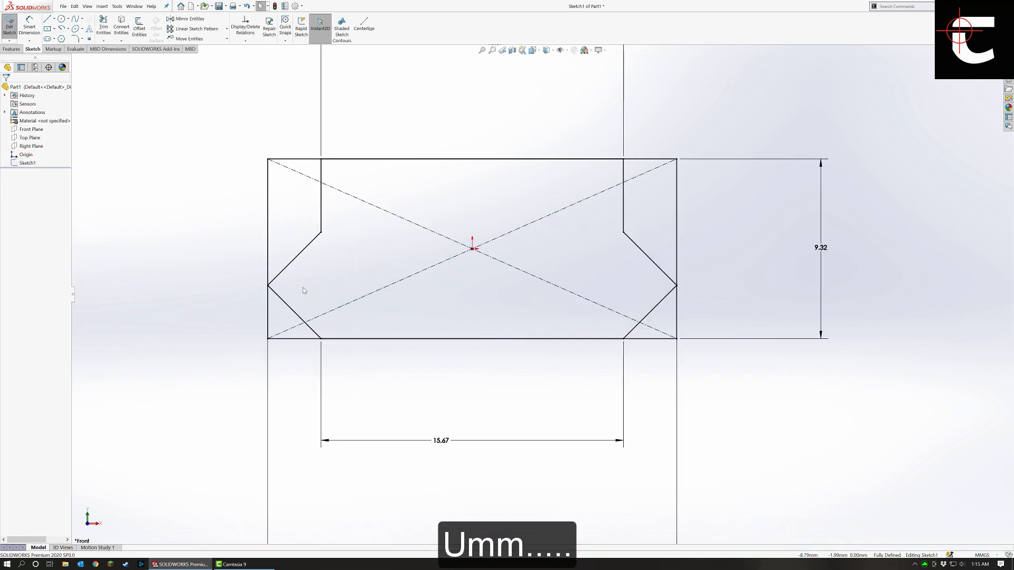
{"action": "left_click", "coordinate": [677, 288]}
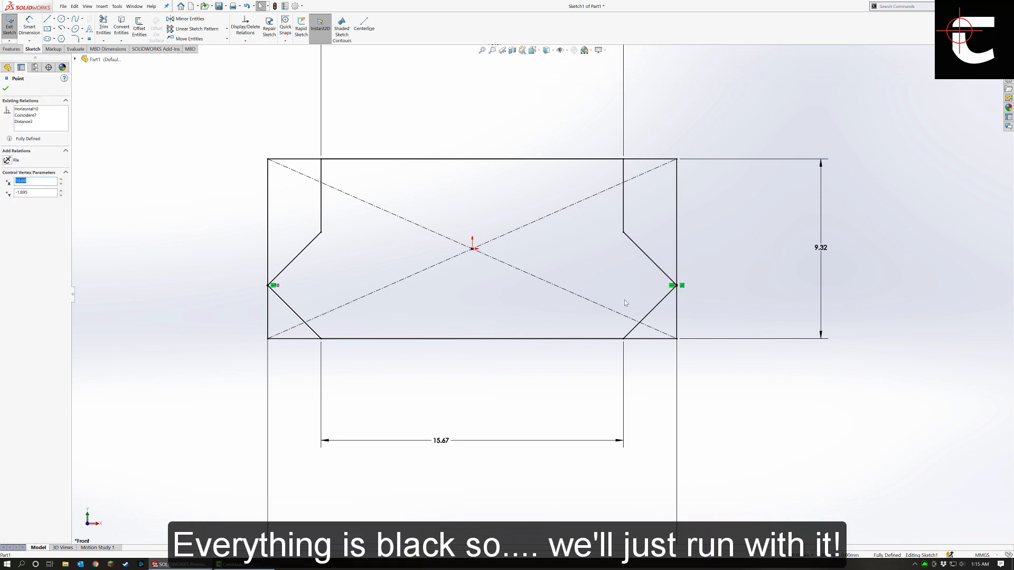
{"action": "left_click", "coordinate": [220, 228]}
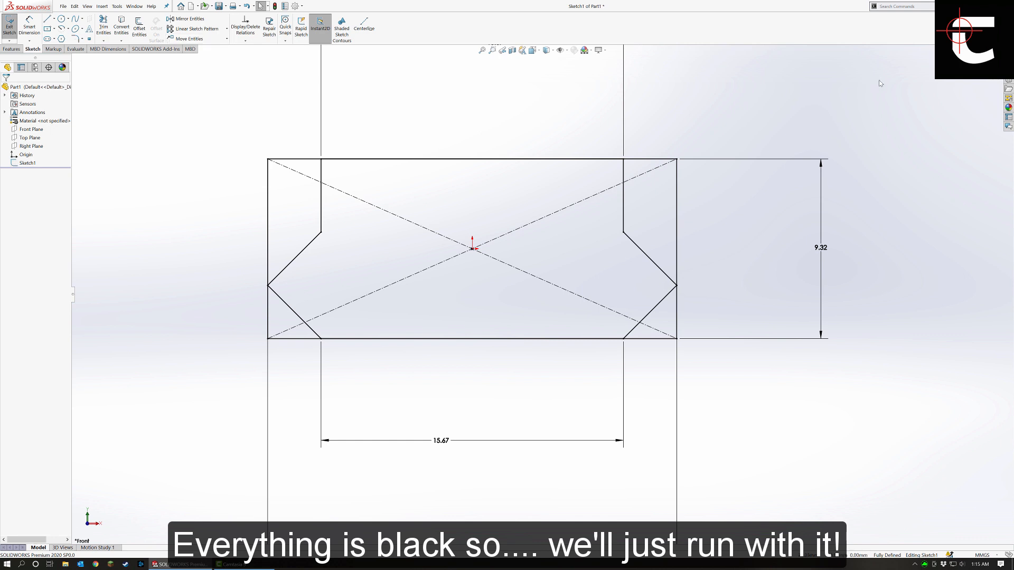
{"action": "left_click", "coordinate": [986, 59]}
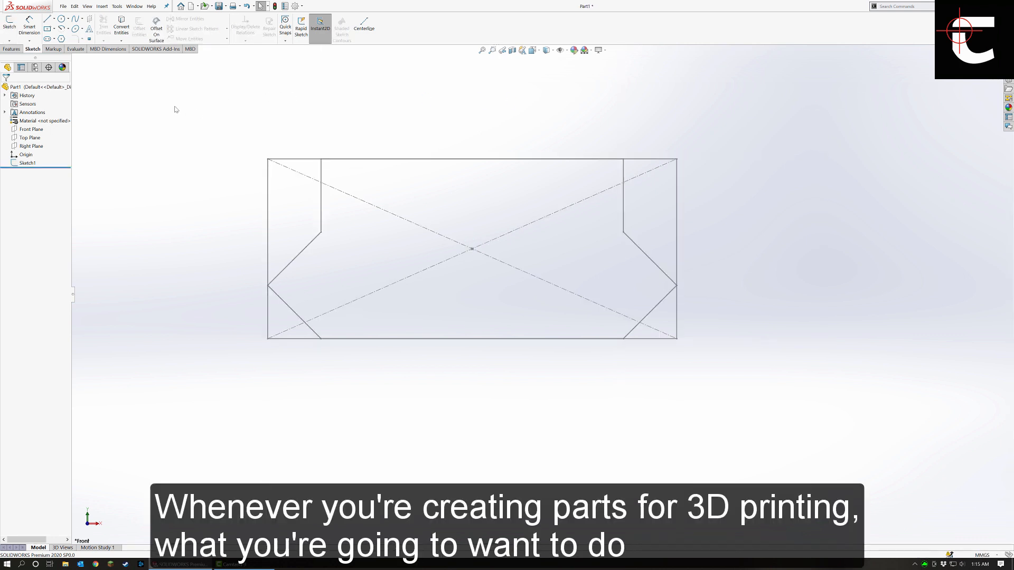
Start a new sketch on the Front Plane and draw the left clearance side outside the rail: a vertical line about 3.60 mm, then two diagonals.
{"action": "left_click", "coordinate": [10, 23]}
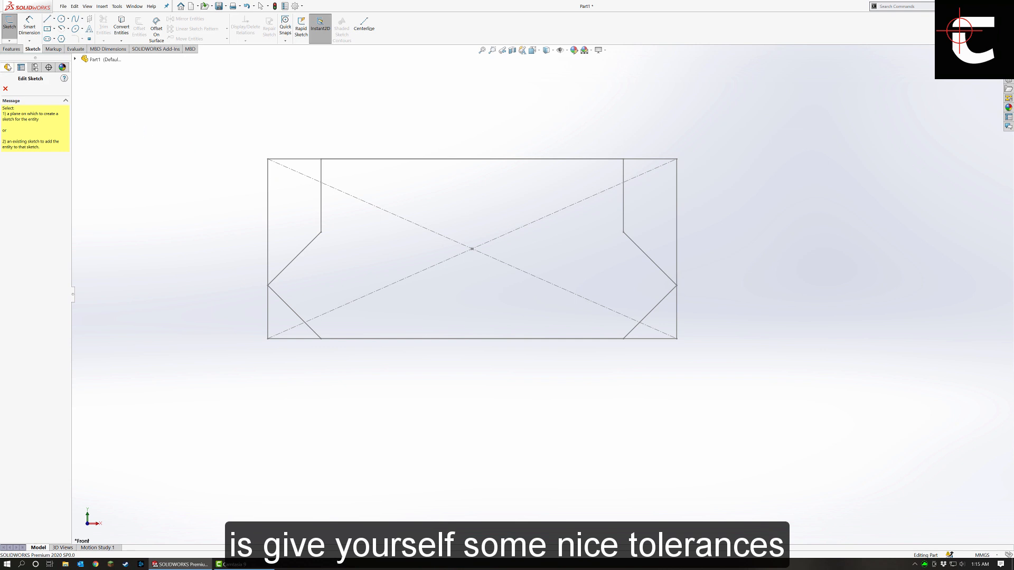
{"action": "left_click", "coordinate": [9, 68]}
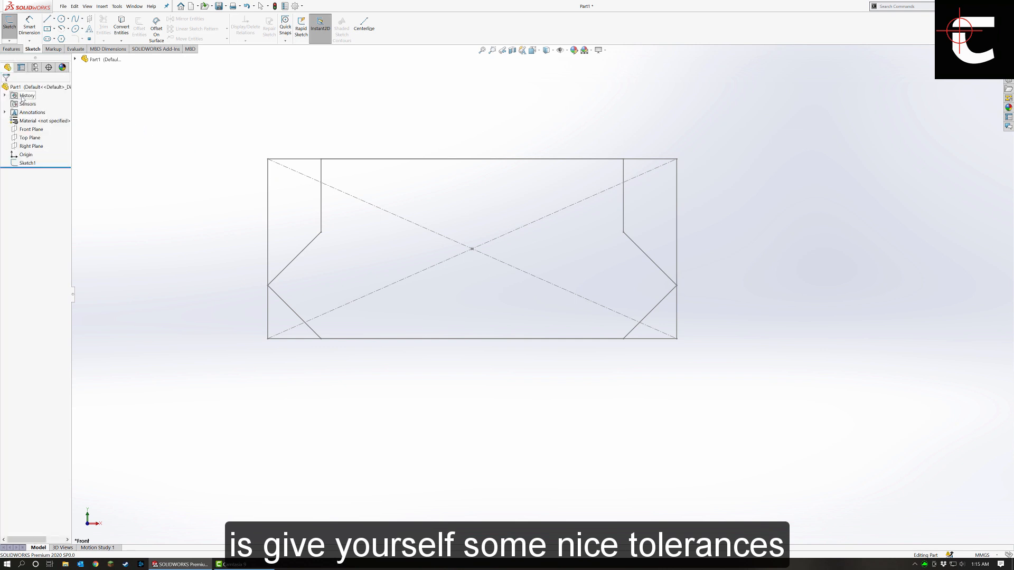
{"action": "left_click", "coordinate": [24, 130]}
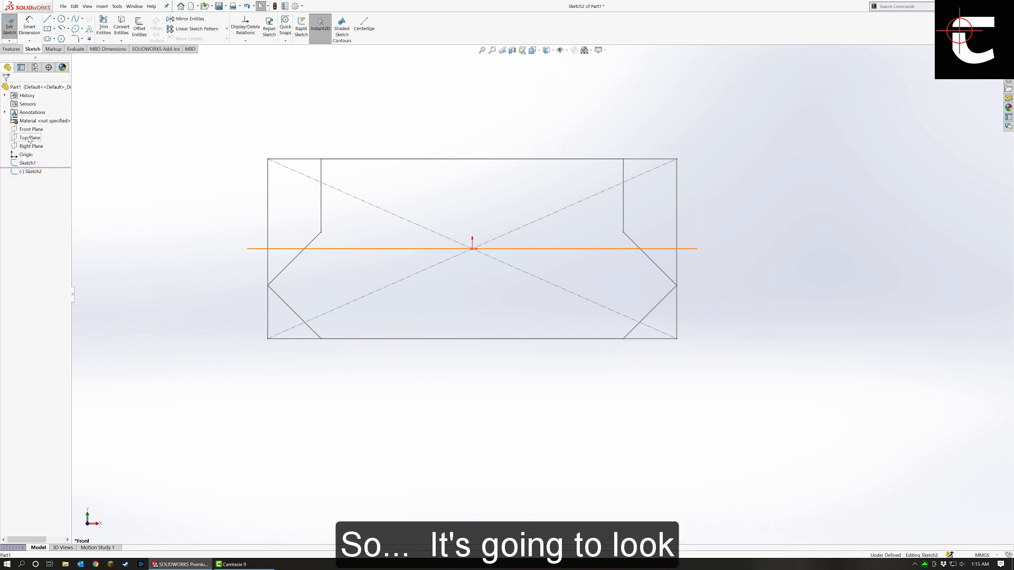
{"action": "left_click", "coordinate": [46, 19]}
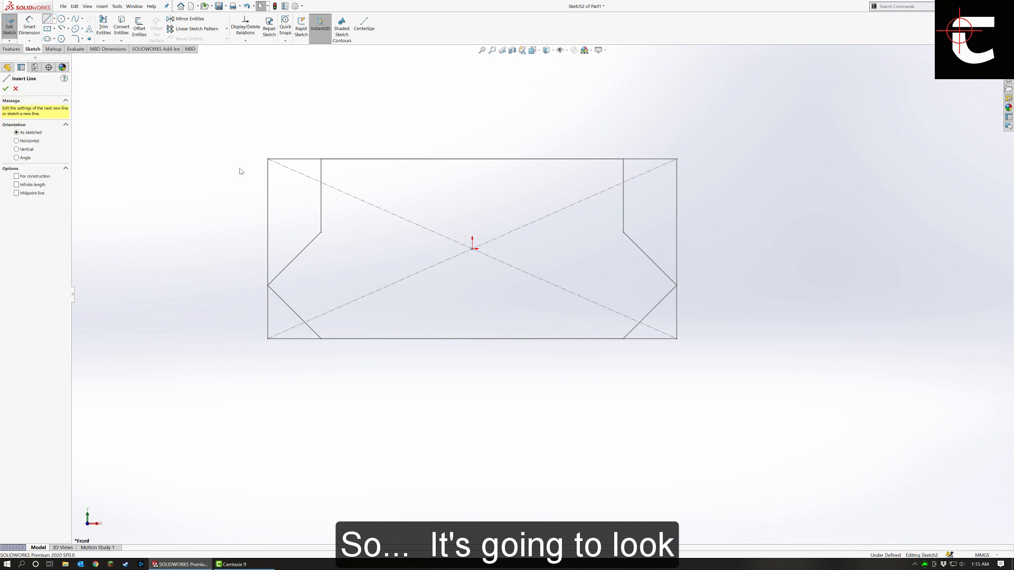
{"action": "left_click", "coordinate": [311, 159]}
{"action": "left_click", "coordinate": [312, 228]}
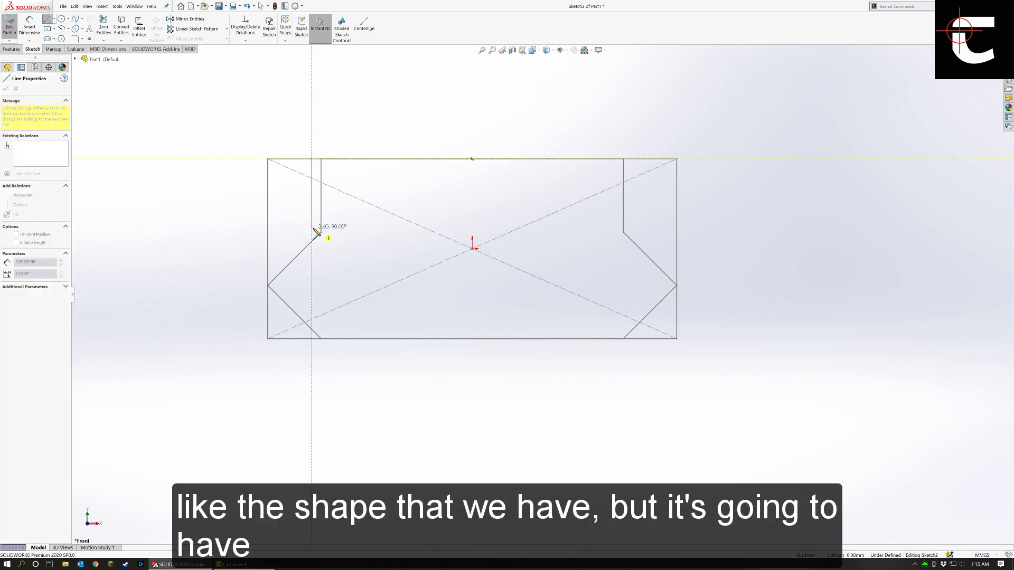
{"action": "left_click", "coordinate": [254, 285]}
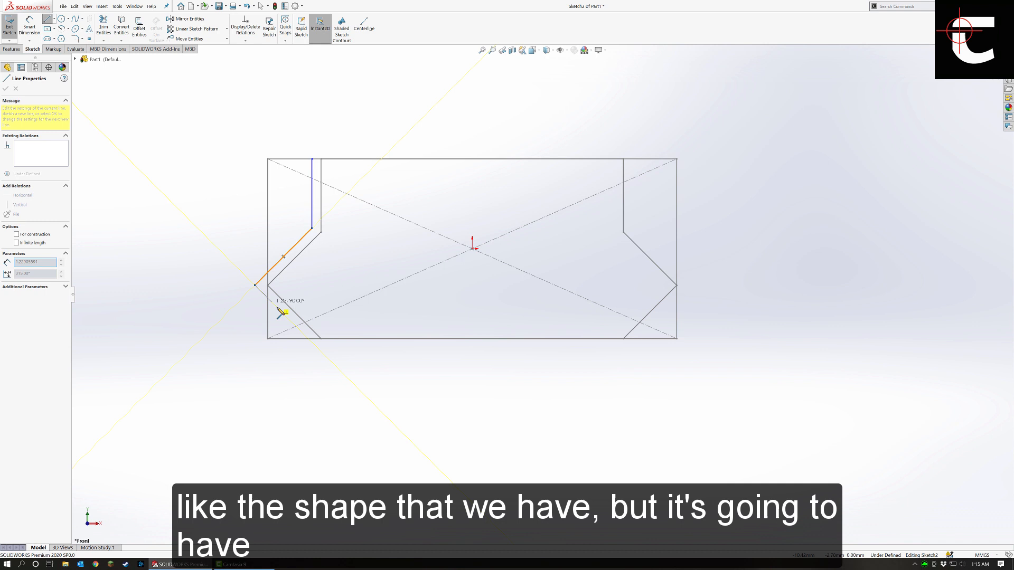
{"action": "left_click", "coordinate": [312, 349]}
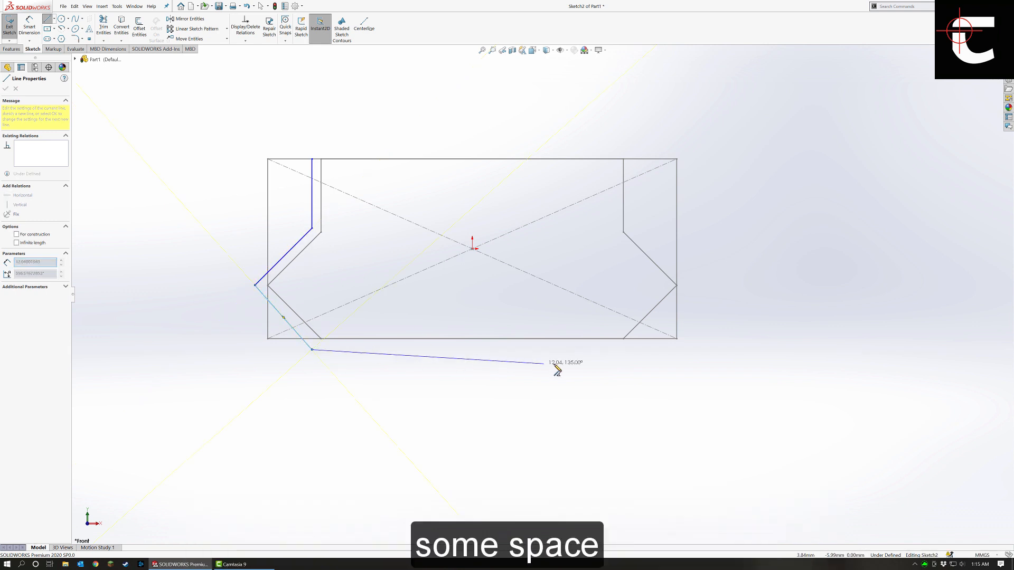
Continue the clearance profile with a horizontal line below the rail, two right-side diagonals, and a vertical line about 3.54 mm up to the rail's top edge.
{"action": "left_click", "coordinate": [630, 350]}
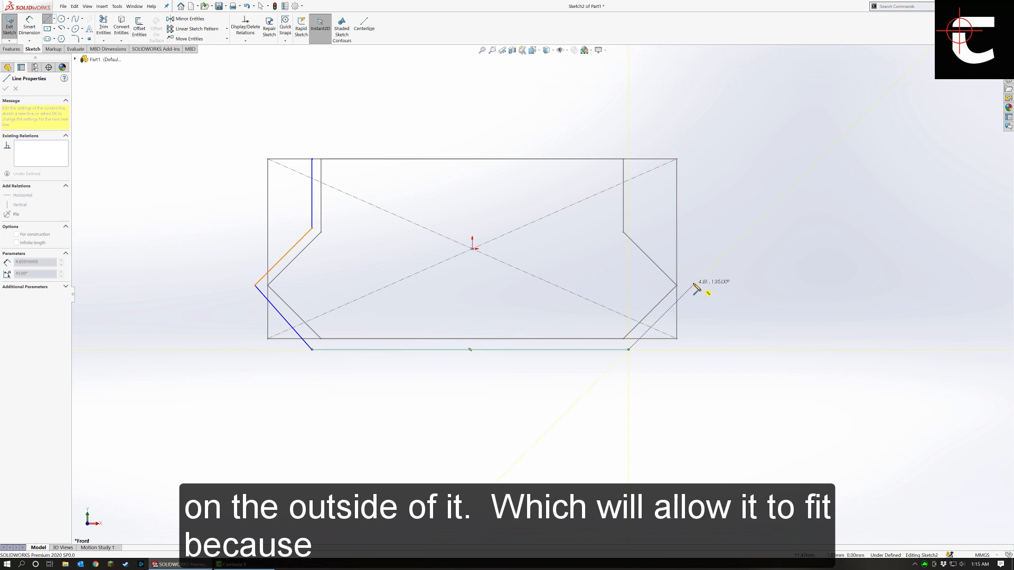
{"action": "left_click", "coordinate": [690, 286]}
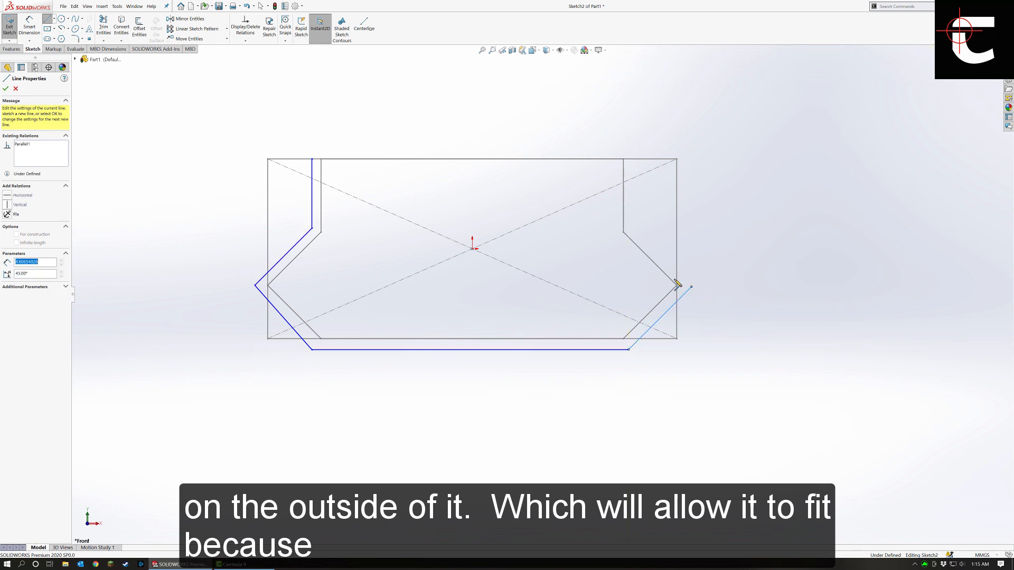
{"action": "left_click", "coordinate": [632, 227]}
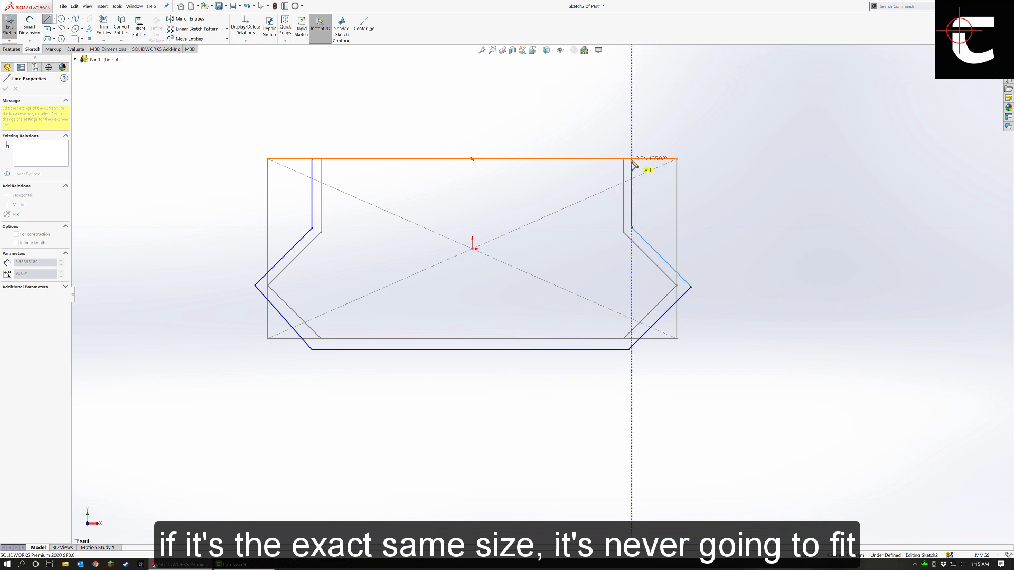
{"action": "left_click", "coordinate": [631, 159]}
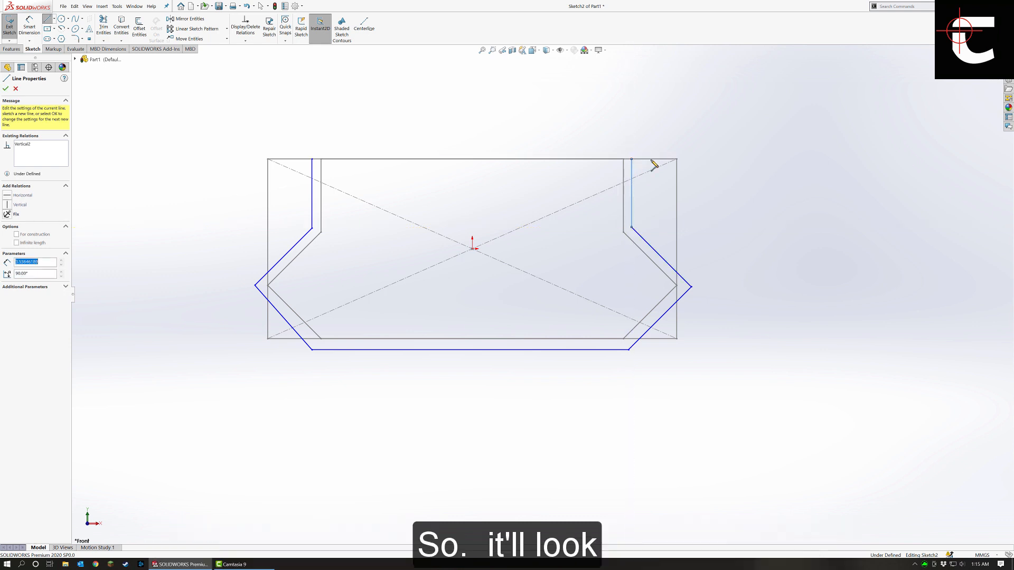
Close the profile with a rectangular outer outline running around the right side, underneath and up the left side, back to the clearance profile's starting point.
{"action": "left_click", "coordinate": [729, 159]}
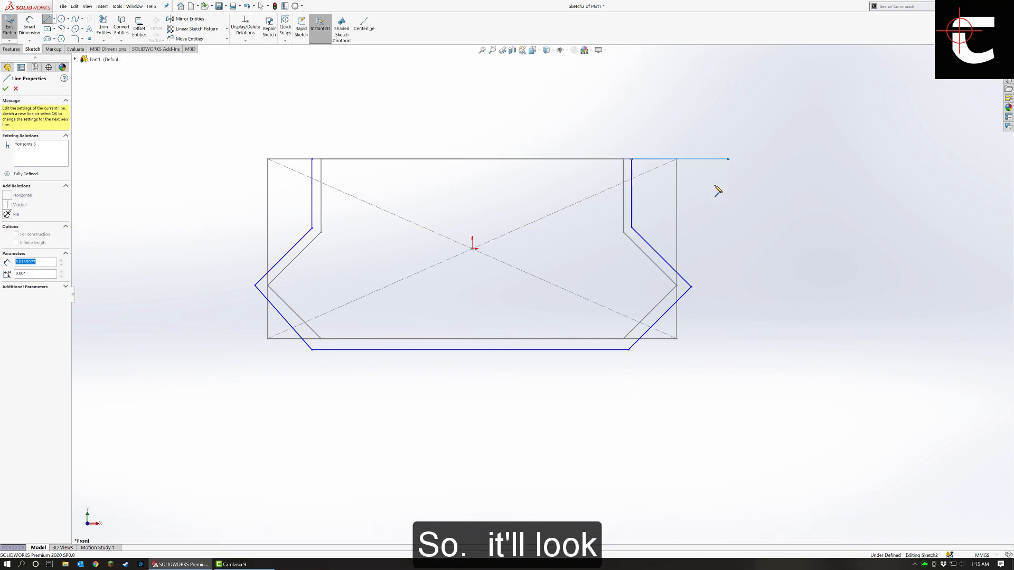
{"action": "left_click", "coordinate": [728, 402]}
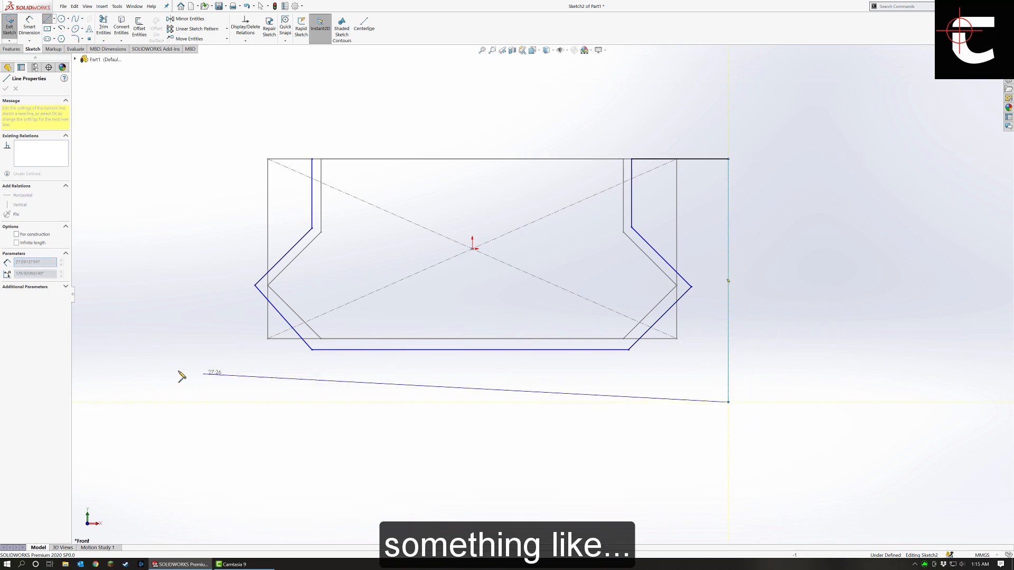
{"action": "left_click", "coordinate": [229, 402]}
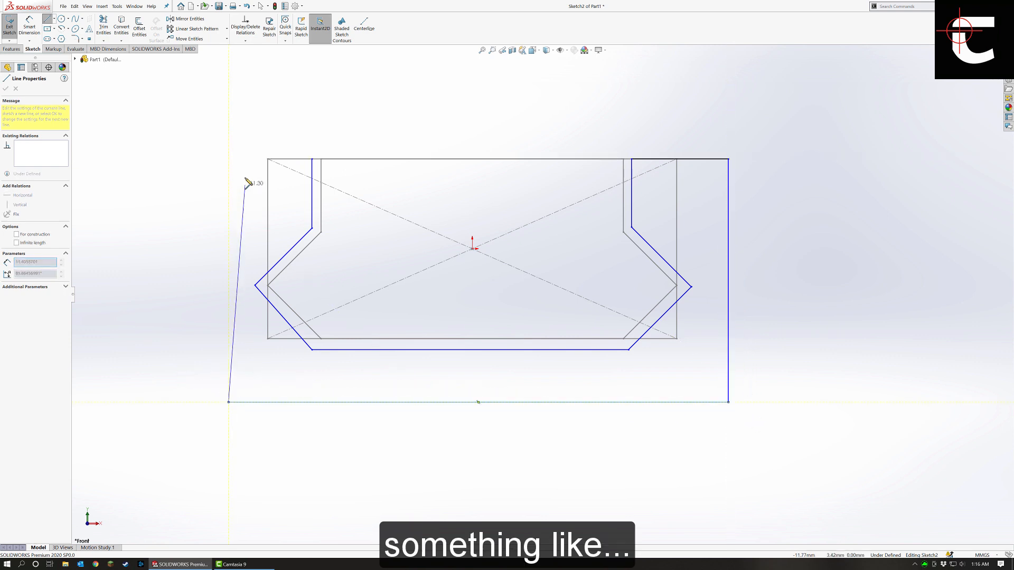
{"action": "left_click", "coordinate": [228, 159]}
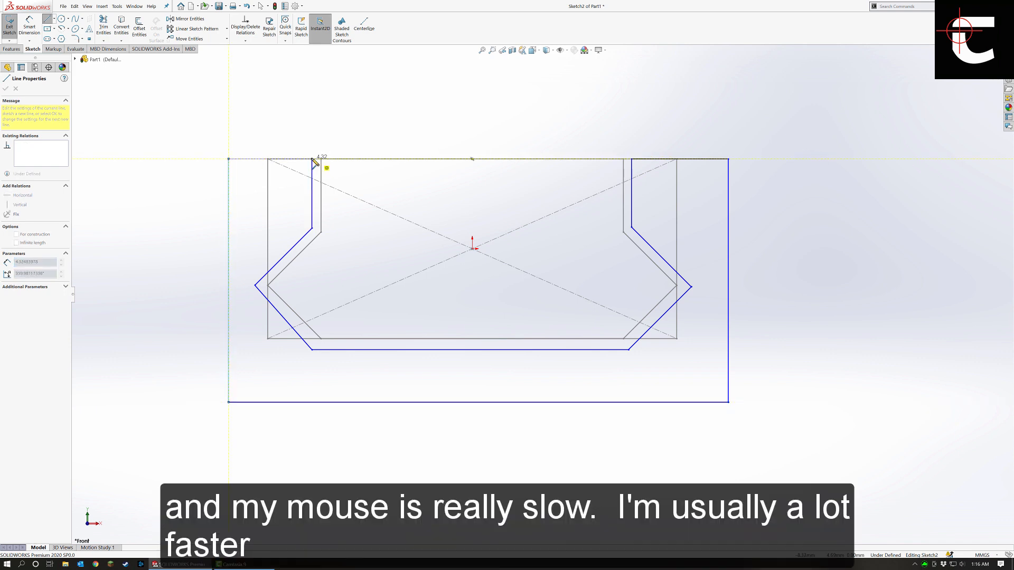
{"action": "left_click", "coordinate": [312, 160]}
Dimension the gap between the left vertical clearance line and the rail's left upright line, and set it to 0.5 mm.
{"action": "left_click", "coordinate": [30, 18]}
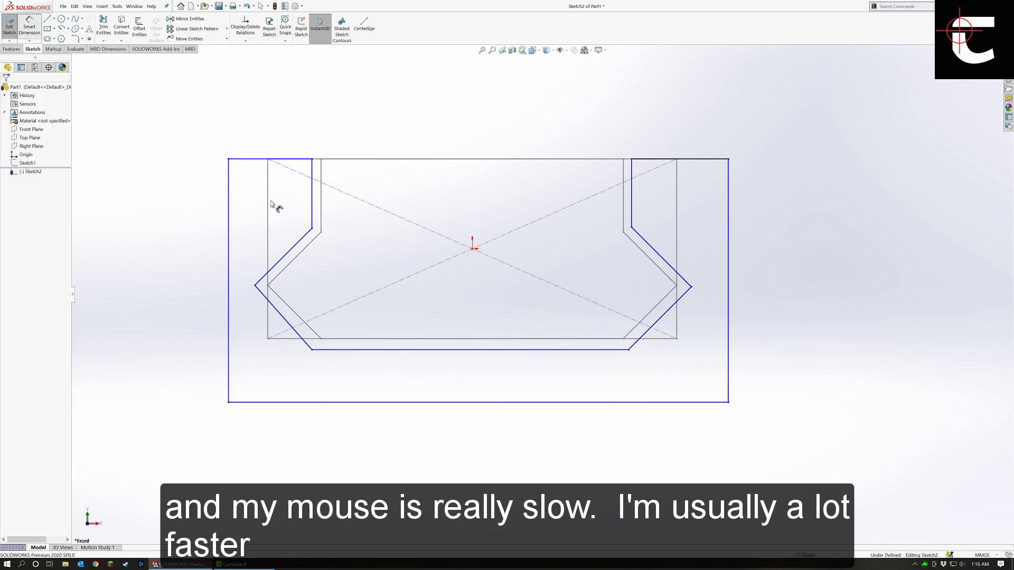
{"action": "left_click", "coordinate": [312, 195]}
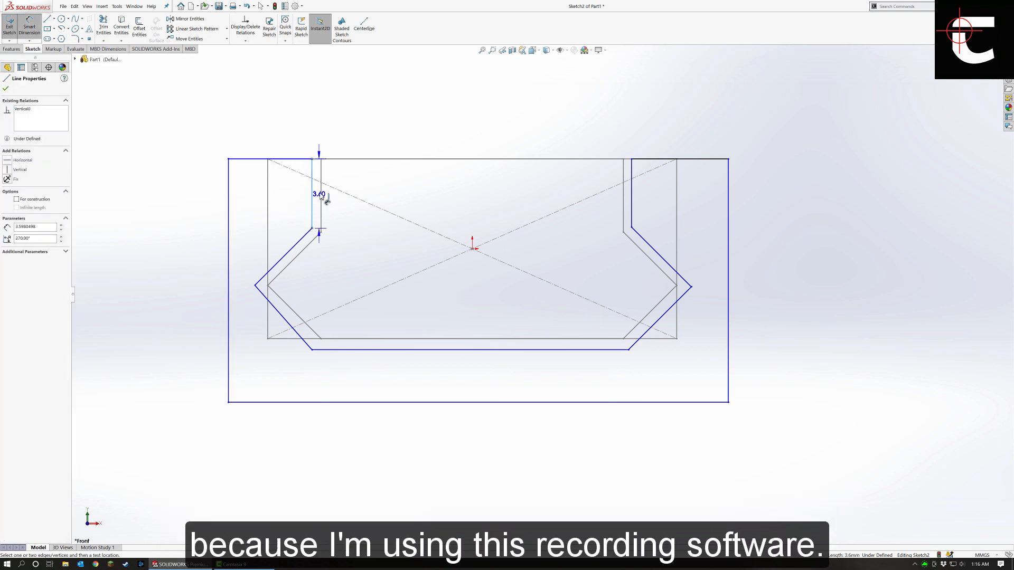
{"action": "left_click", "coordinate": [320, 194]}
{"action": "left_click", "coordinate": [317, 134]}
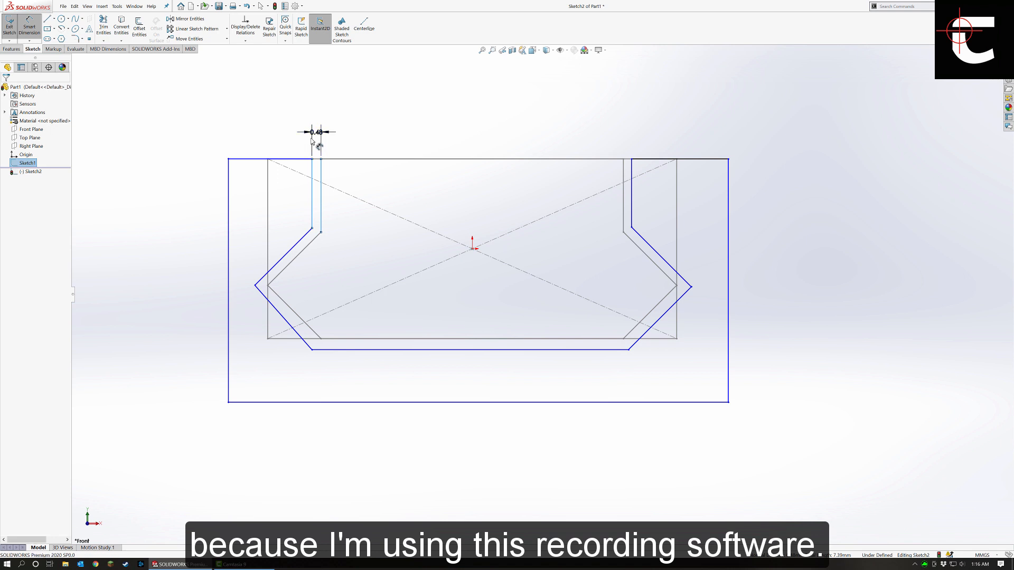
{"action": "type", "text": ".5"}
{"action": "key", "text": "Return"}
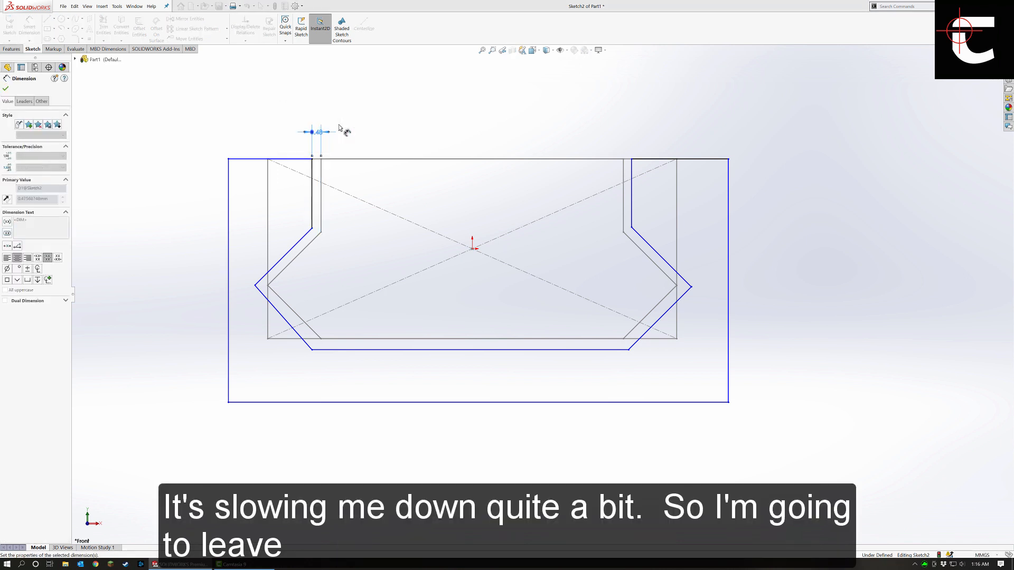
Dimension the gap between the upper-left diagonal clearance line and the matching rail diagonal, and set it to 0.5 mm.
{"action": "left_click", "coordinate": [305, 247]}
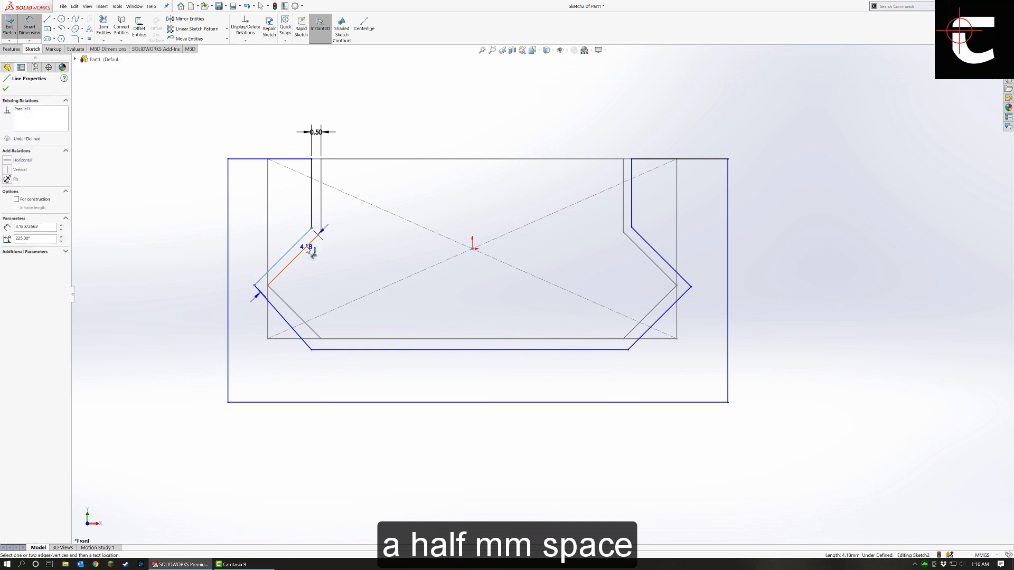
{"action": "left_click", "coordinate": [289, 251]}
{"action": "left_click", "coordinate": [233, 307]}
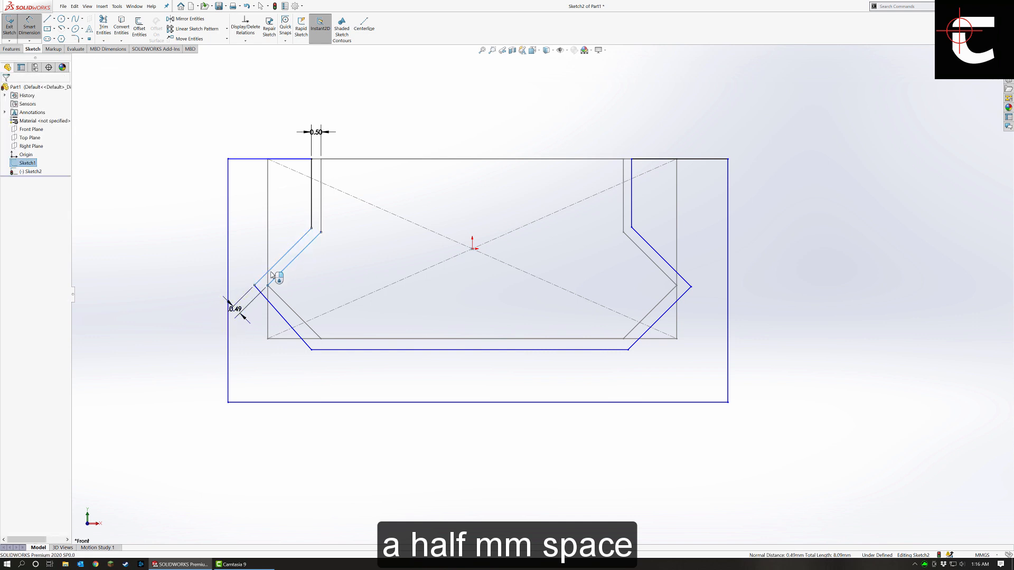
{"action": "type", "text": ".5"}
{"action": "key", "text": "Return"}
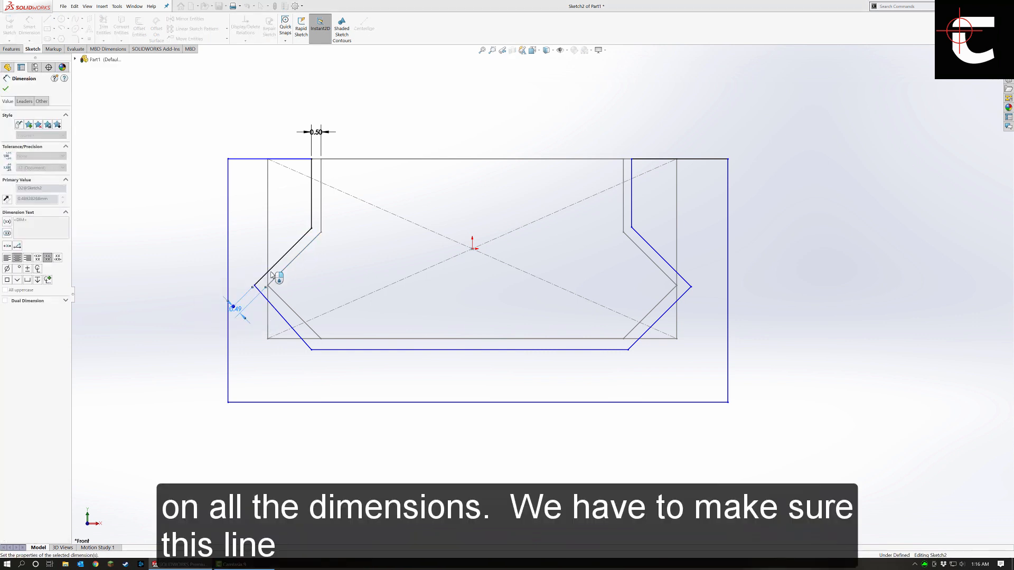
{"action": "key", "text": "Escape"}
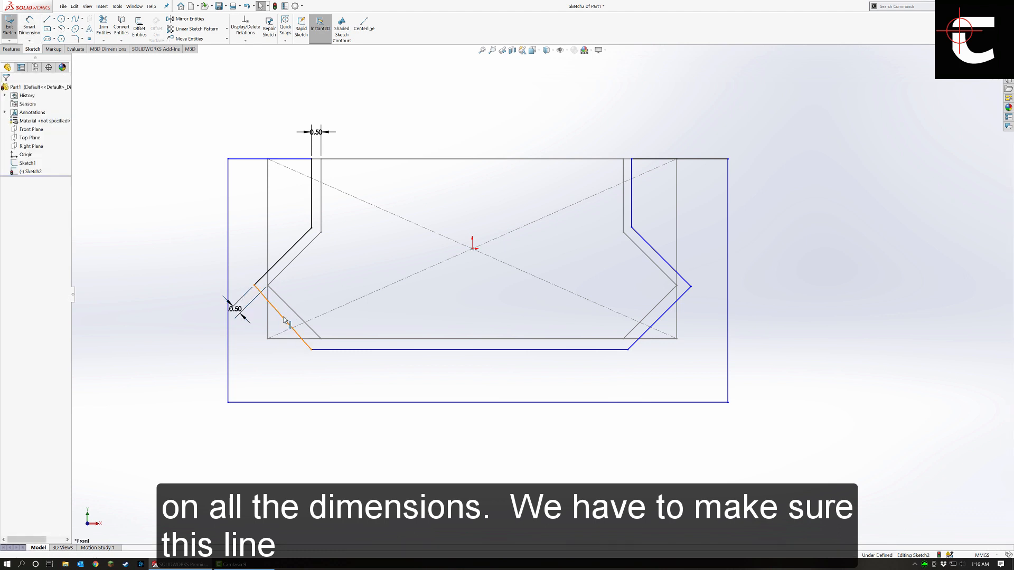
Apply a Parallel relation between the lower-left diagonal clearance line and the matching rail diagonal.
{"action": "left_click", "coordinate": [284, 320]}
{"action": "left_click", "coordinate": [294, 314], "text": "ctrl"}
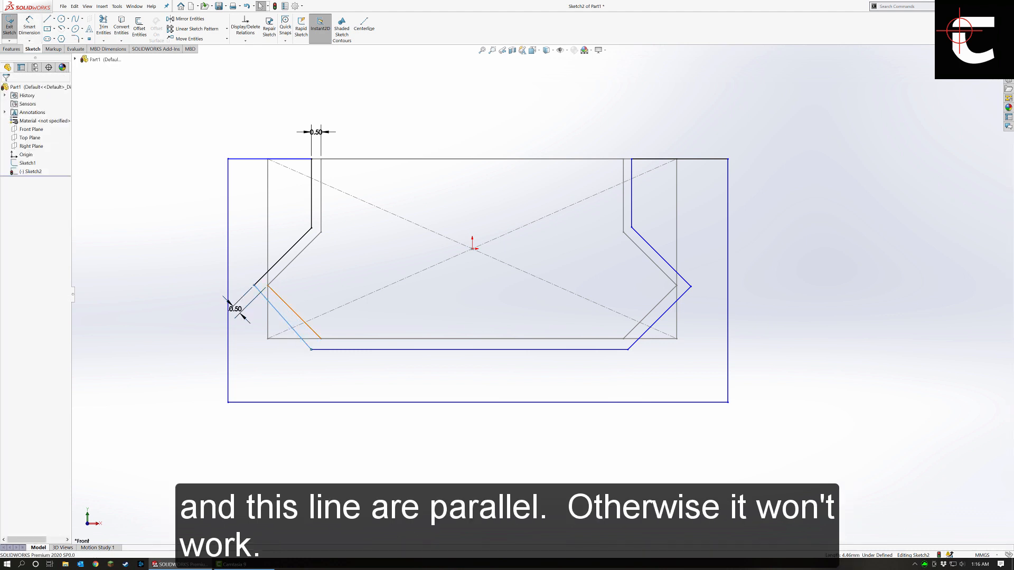
{"action": "left_click", "coordinate": [10, 210]}
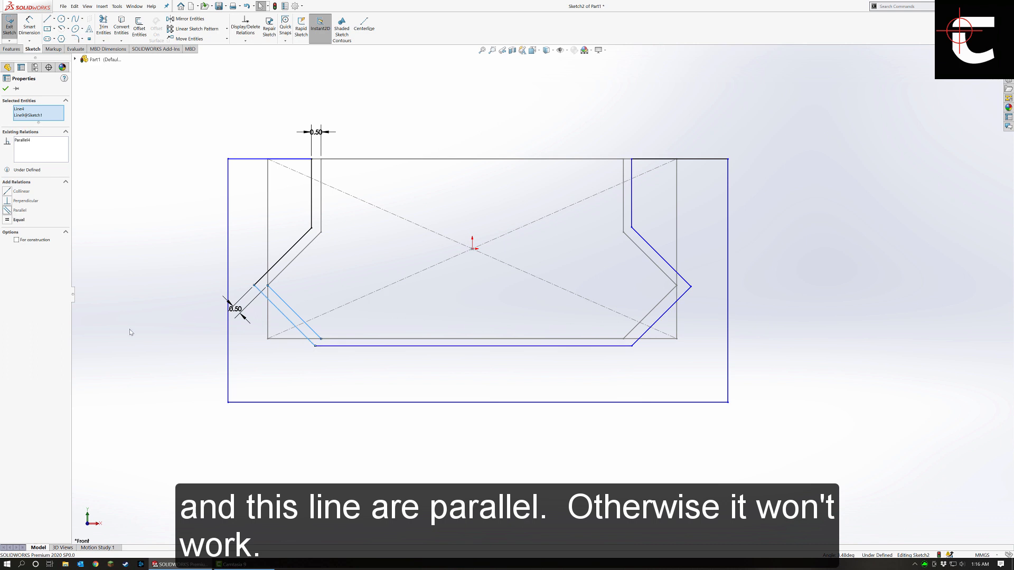
{"action": "left_click", "coordinate": [130, 331]}
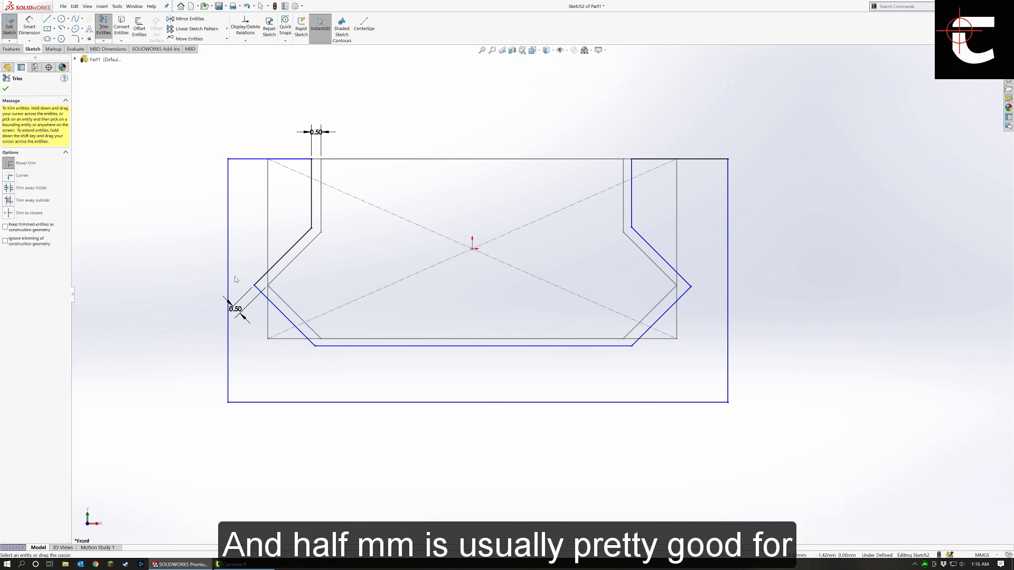
{"action": "key", "text": "Escape"}
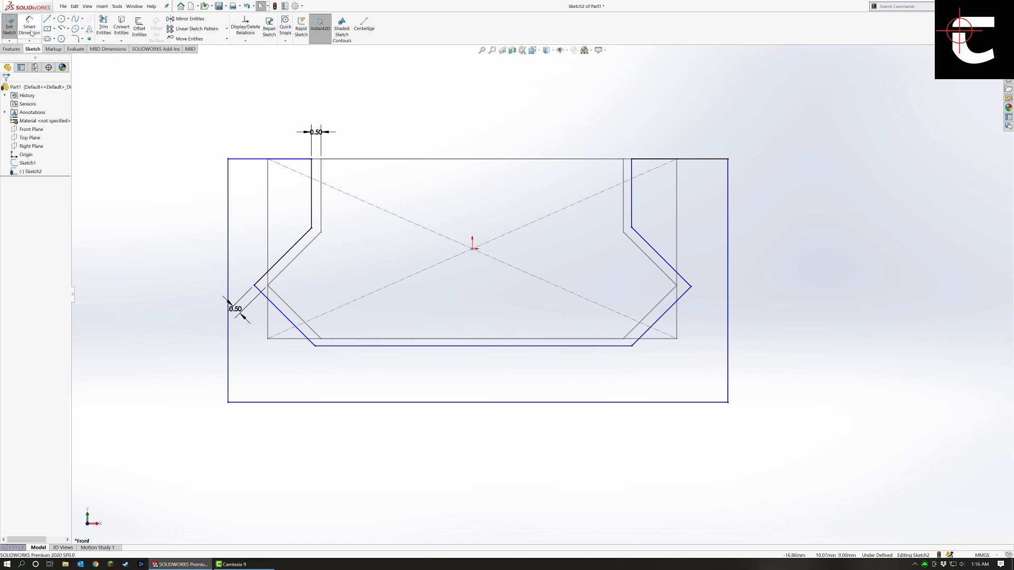
Dimension the gap between the lower-left diagonal clearance line and the matching rail diagonal, and set it to 0.5 mm.
{"action": "left_click", "coordinate": [31, 31]}
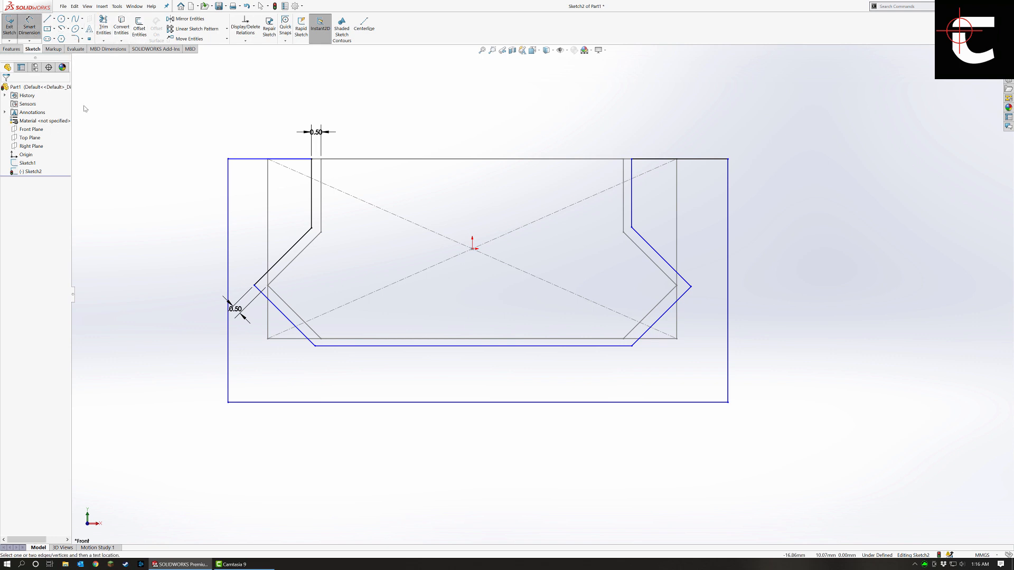
{"action": "left_click", "coordinate": [299, 317]}
{"action": "left_click", "coordinate": [290, 320]}
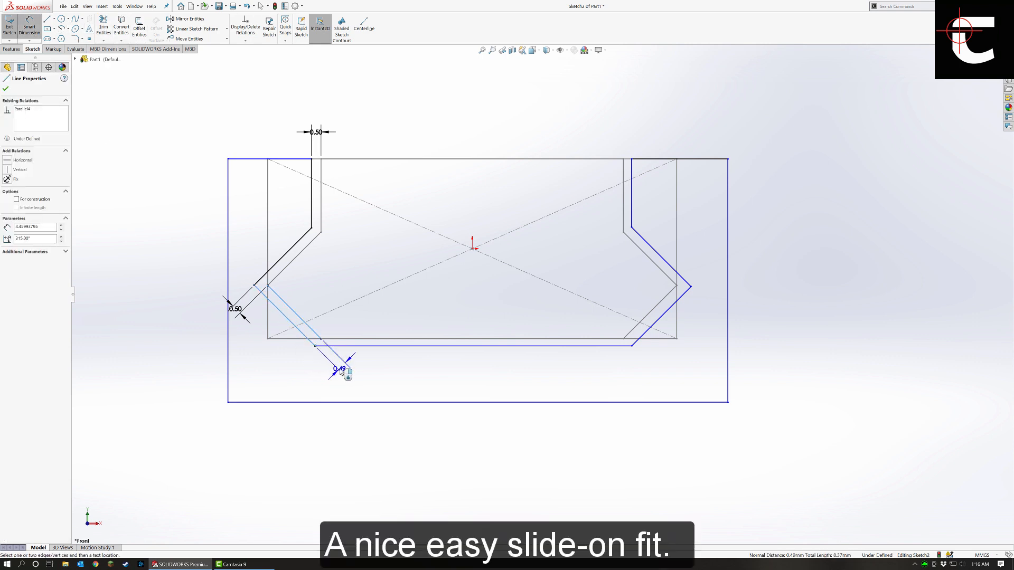
{"action": "left_click", "coordinate": [342, 369]}
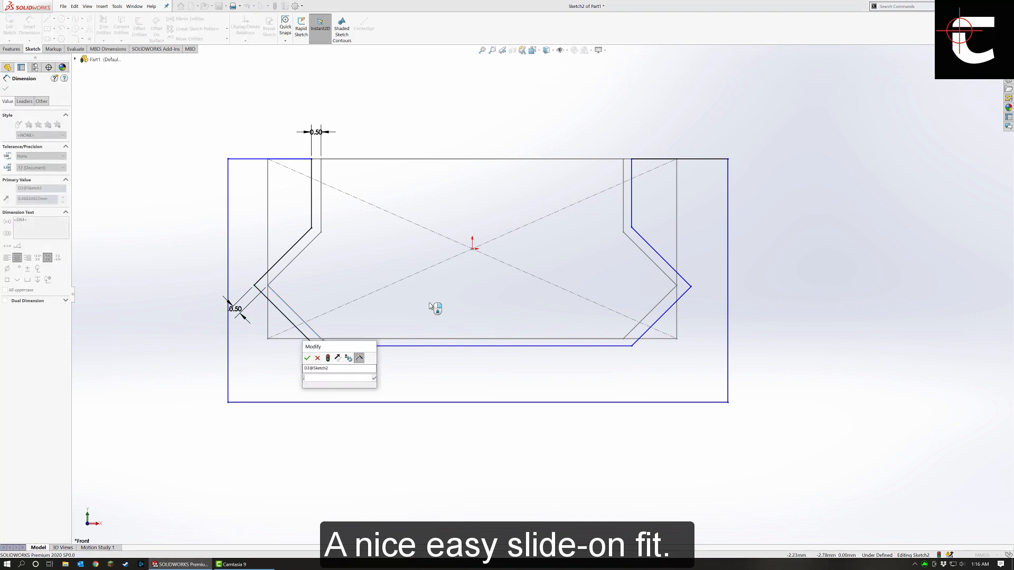
{"action": "type", "text": "0.5"}
{"action": "key", "text": "Return"}
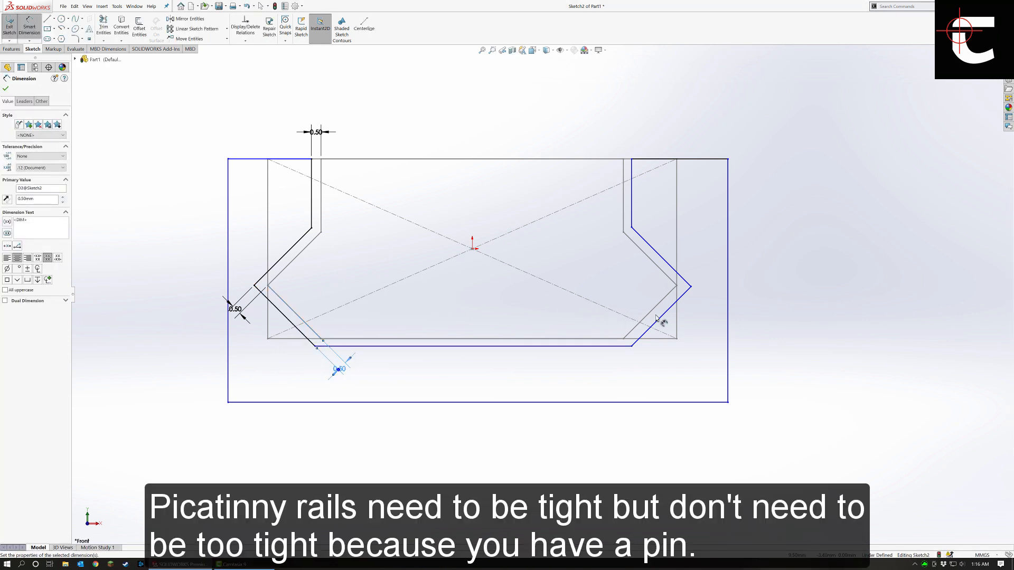
Dimension the gap between the lower-right diagonal clearance line and the matching rail diagonal, and set it to 0.5 mm.
{"action": "left_click", "coordinate": [645, 324]}
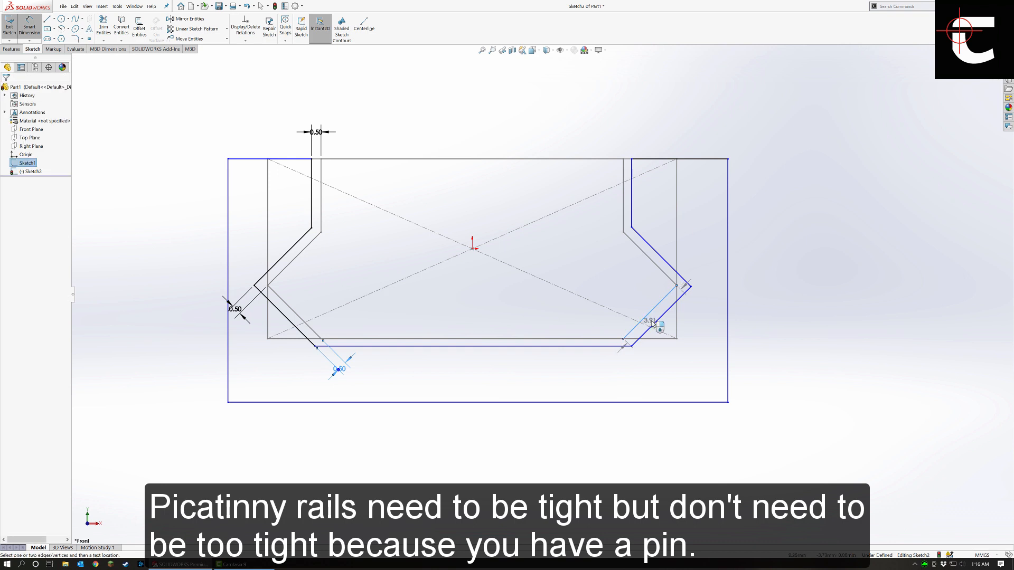
{"action": "left_click", "coordinate": [655, 322]}
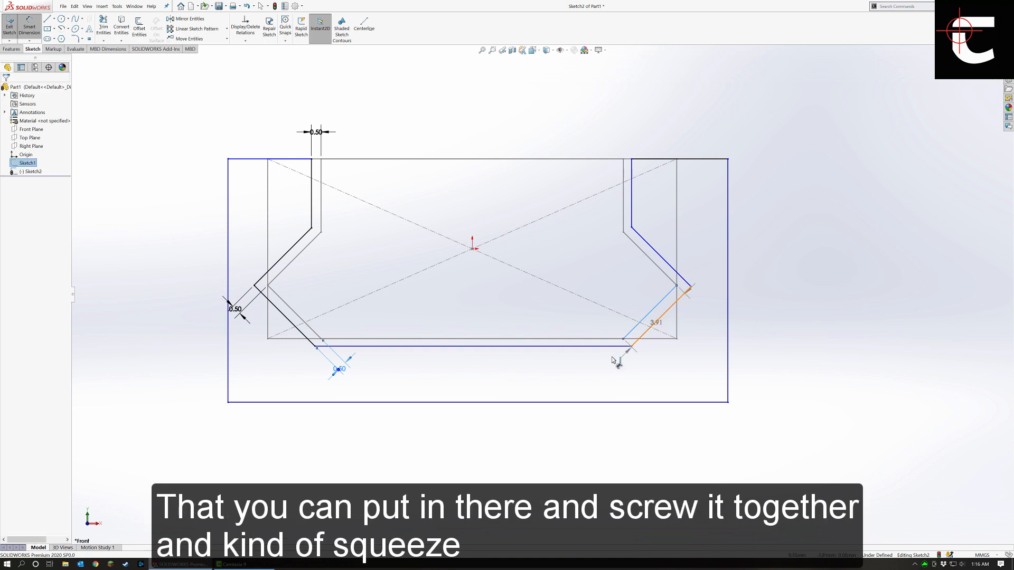
{"action": "left_click", "coordinate": [591, 379]}
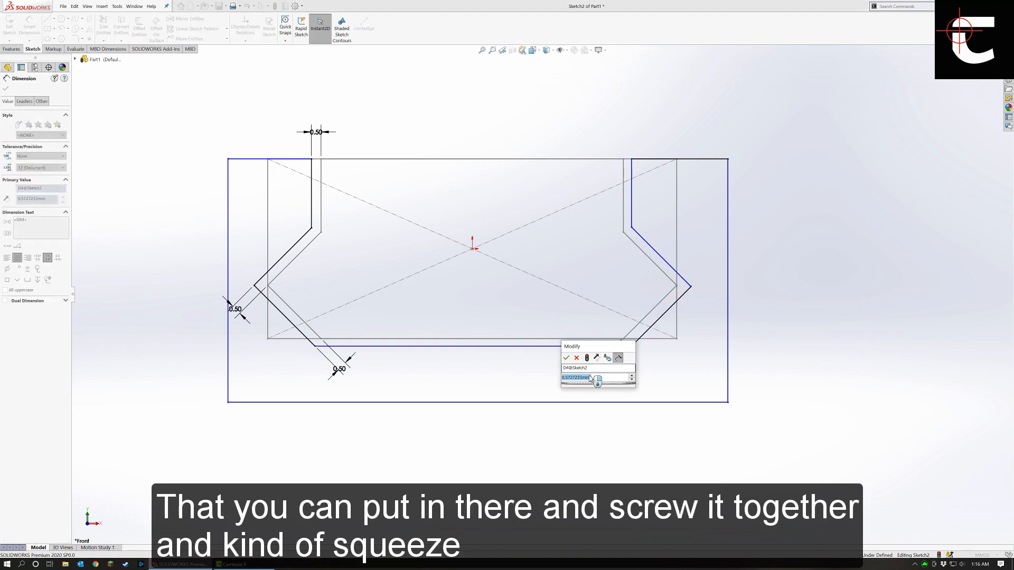
{"action": "key", "text": "Return"}
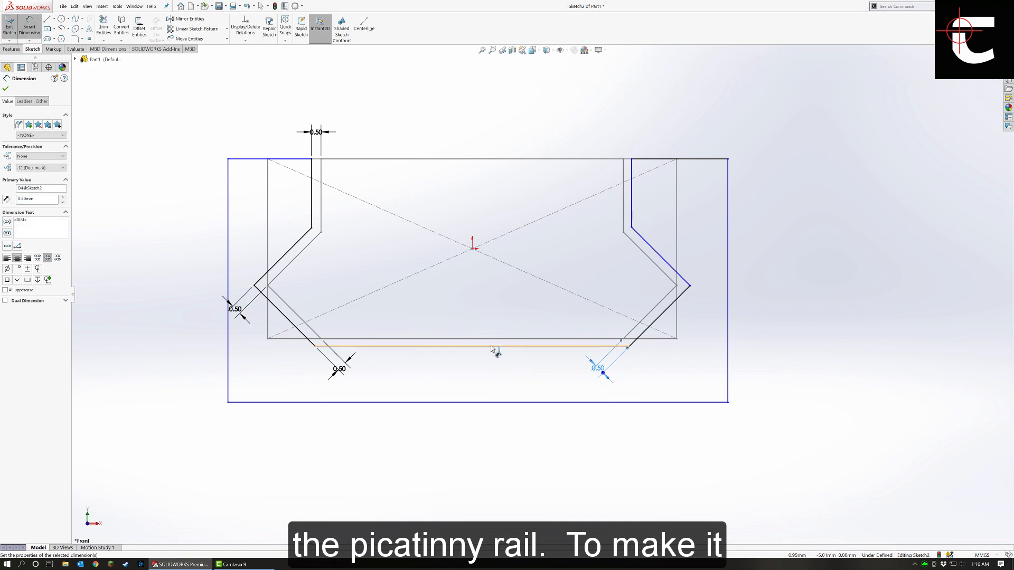
Dimension the gap between the rail's bottom line and the horizontal clearance line beneath it, and set it to 0.5 mm.
{"action": "left_click", "coordinate": [503, 339]}
{"action": "left_click", "coordinate": [508, 346]}
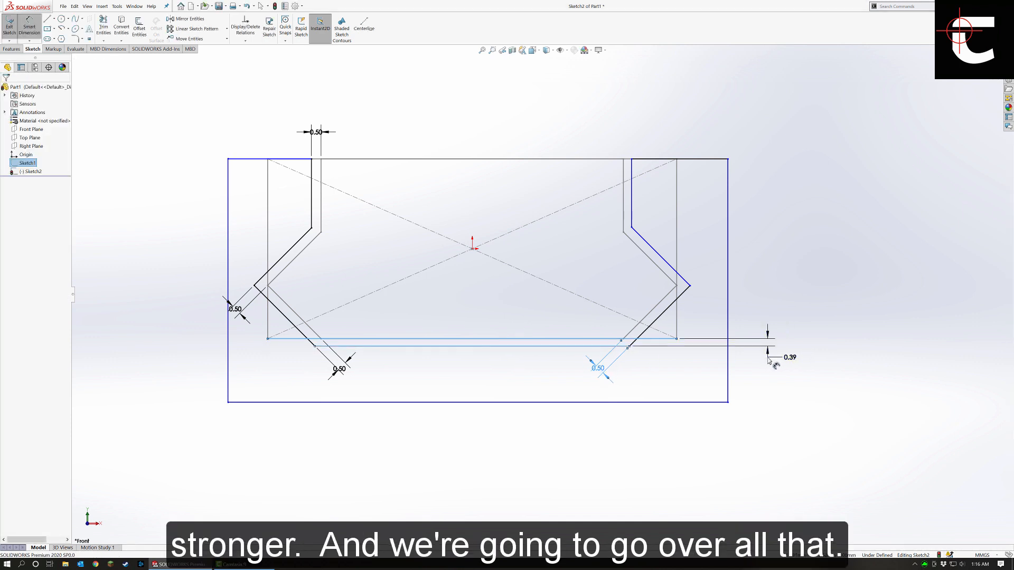
{"action": "left_click", "coordinate": [768, 360]}
{"action": "key", "text": "Return"}
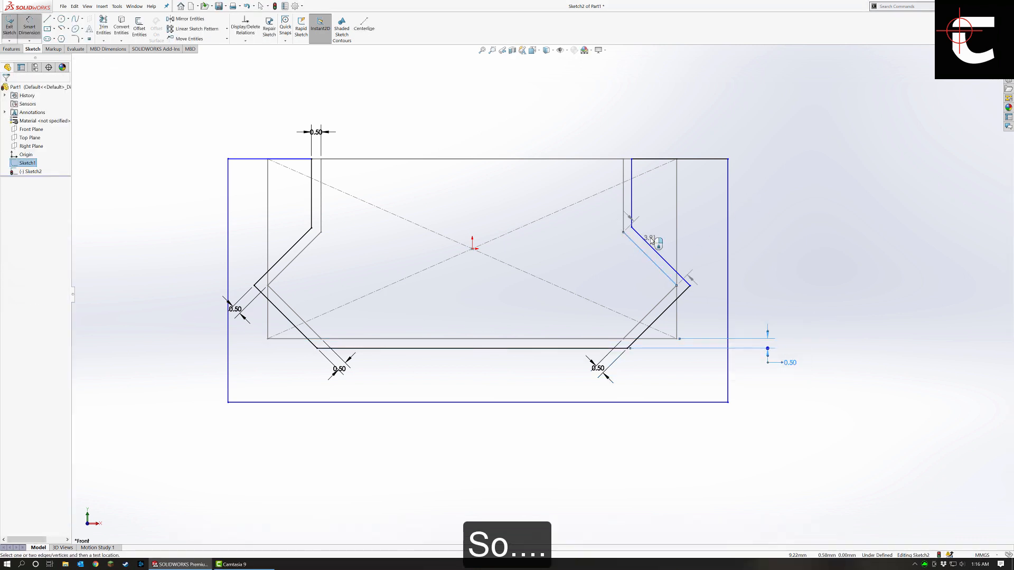
Dimension the gap between the upper-right diagonal clearance line and the matching rail diagonal, and set it to 0.5 mm.
{"action": "left_click", "coordinate": [657, 253]}
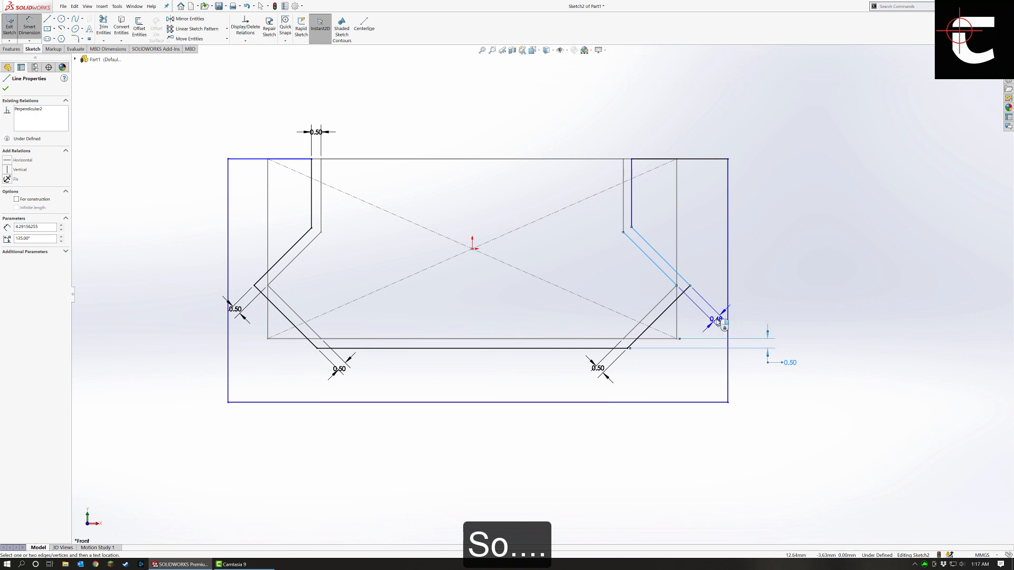
{"action": "left_click", "coordinate": [715, 319]}
{"action": "type", "text": "0.5"}
{"action": "key", "text": "Return"}
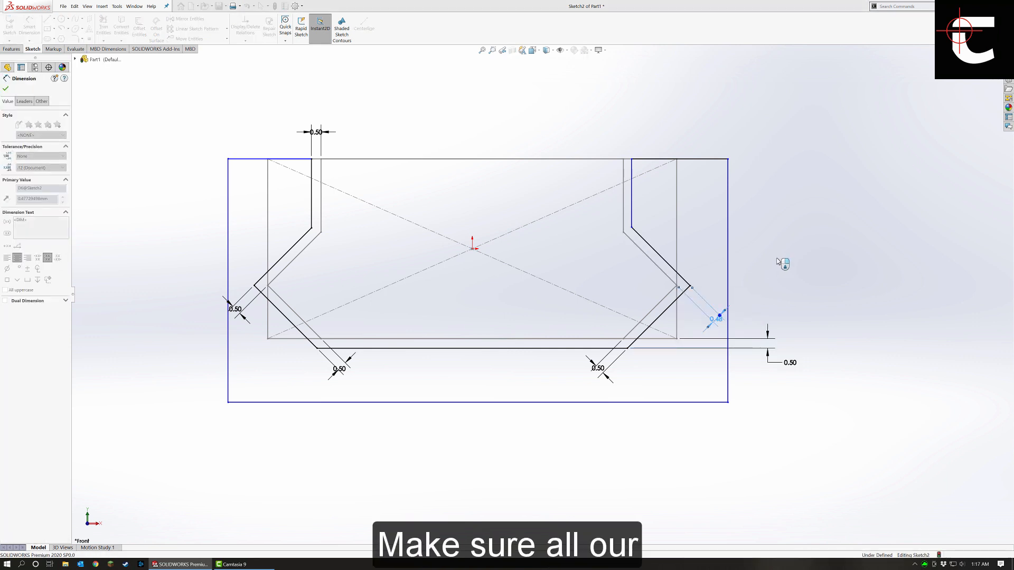
Dimension the gap between the right vertical clearance line and the rail's right upright line, and set it to 0.5 mm.
{"action": "left_click", "coordinate": [623, 179]}
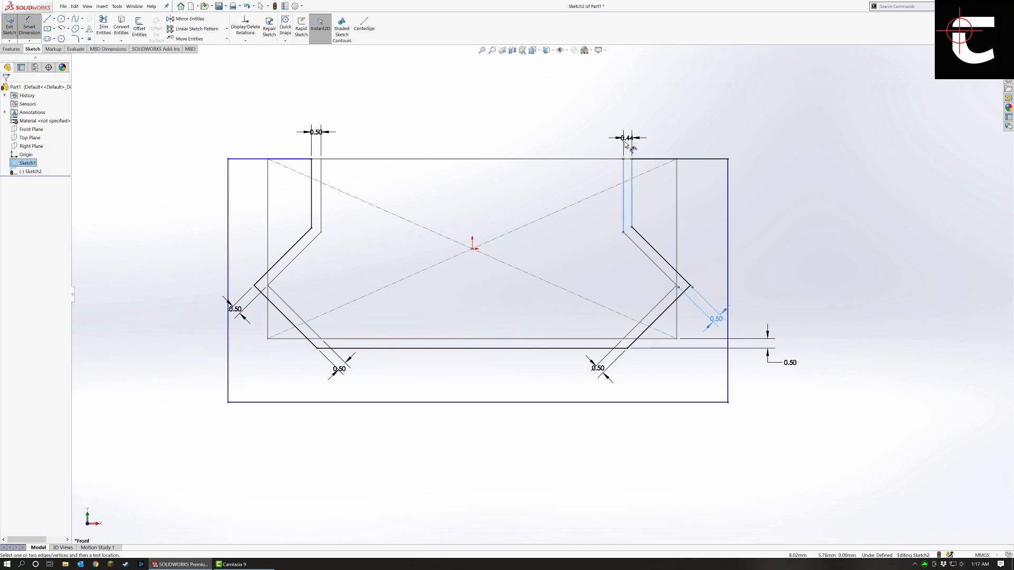
{"action": "left_click", "coordinate": [649, 135]}
{"action": "type", "text": "0.5"}
{"action": "key", "text": "Return"}
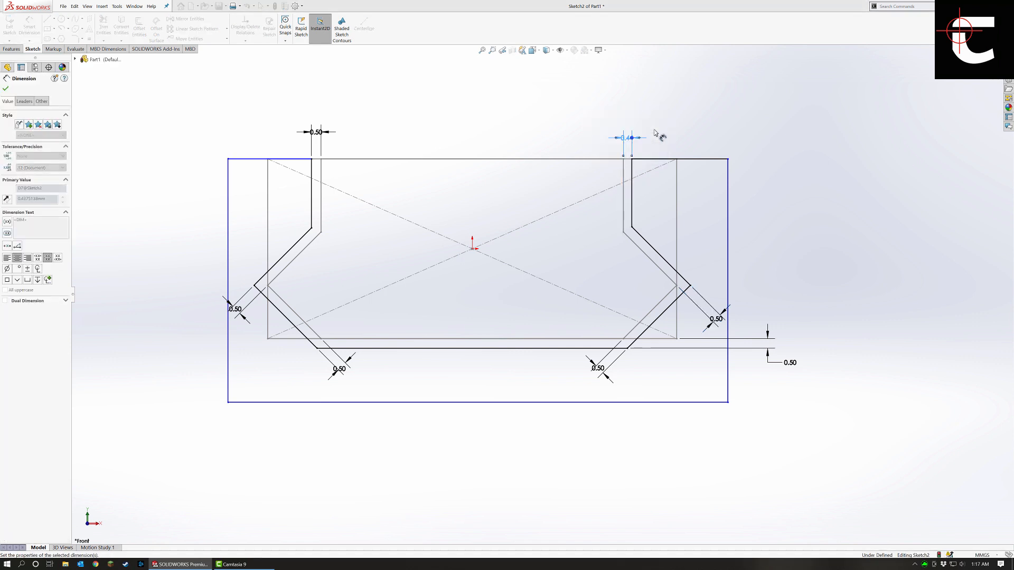
{"action": "scroll", "coordinate": [544, 254], "scroll_direction": "up", "scroll_amount": 3}
{"action": "mouse_move", "coordinate": [492, 192]}
{"action": "middle_mouse_down"}
{"action": "mouse_move", "coordinate": [529, 186]}
{"action": "mouse_move", "coordinate": [483, 195]}
{"action": "middle_mouse_up"}
{"action": "key", "text": "space"}
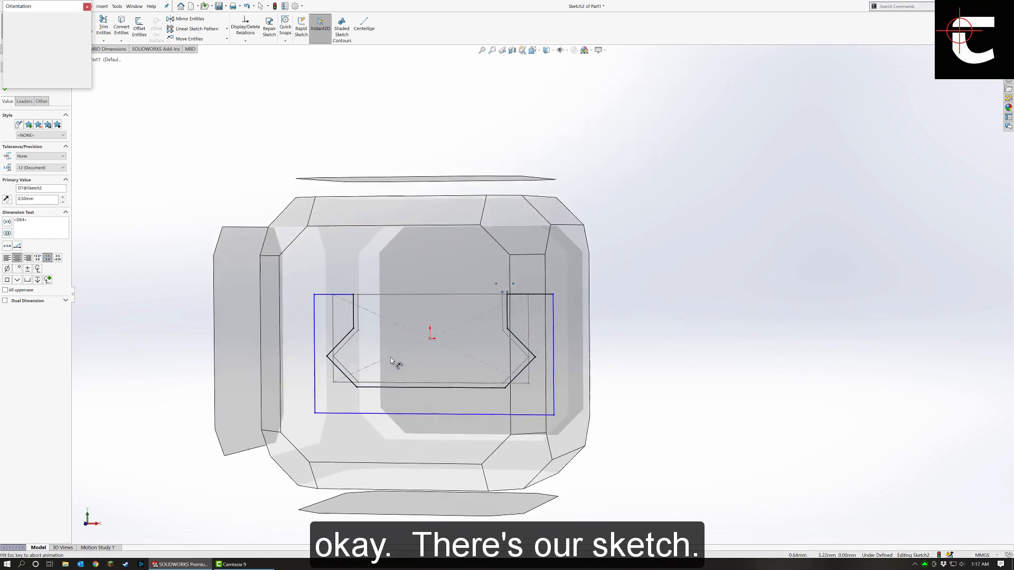
{"action": "left_click", "coordinate": [375, 384]}
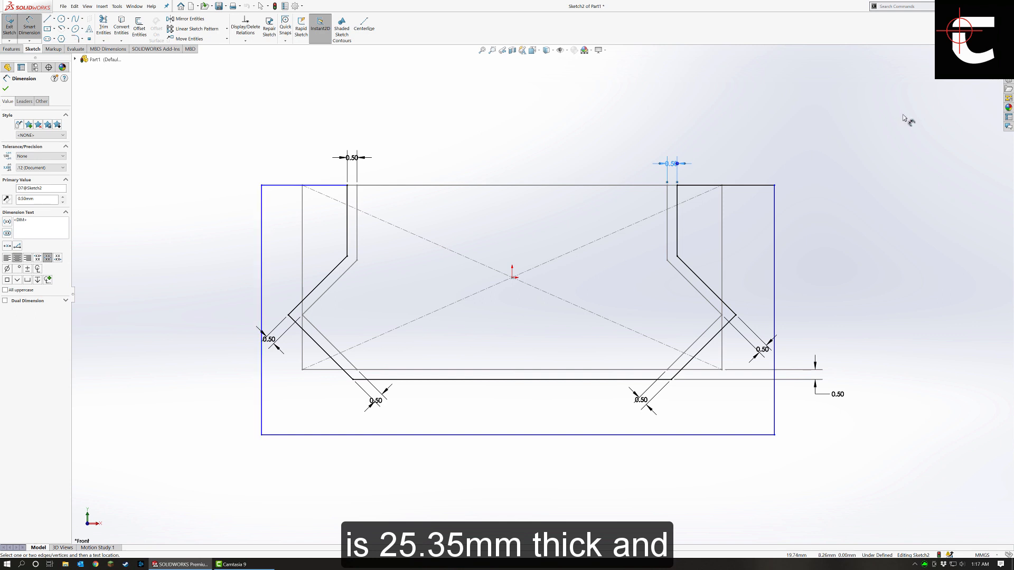
Dimension the overall width between the outer outline's left and right vertical lines, and set it to 25.35 mm.
{"action": "left_click", "coordinate": [262, 252]}
{"action": "left_click", "coordinate": [775, 289]}
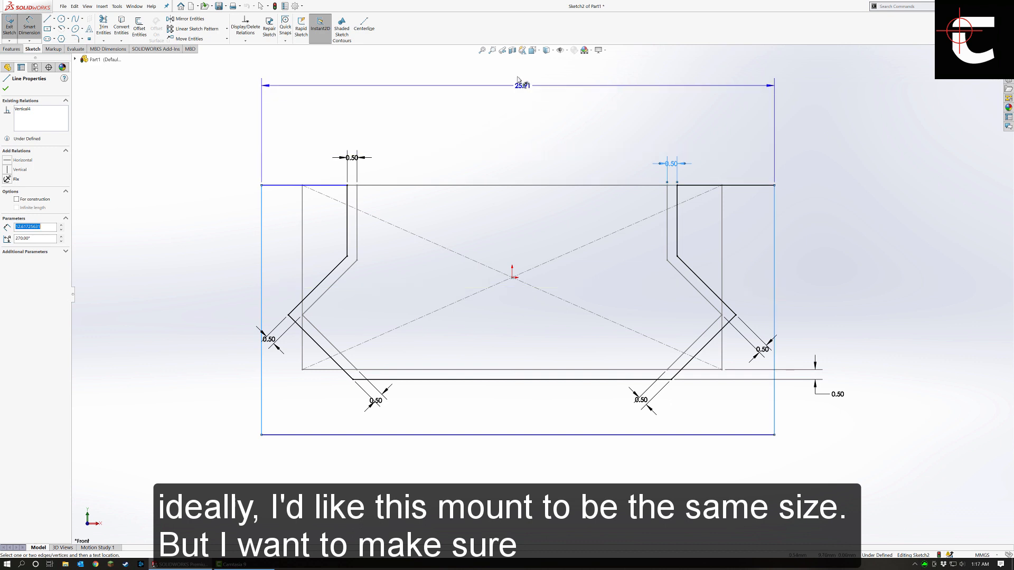
{"action": "left_click", "coordinate": [508, 99]}
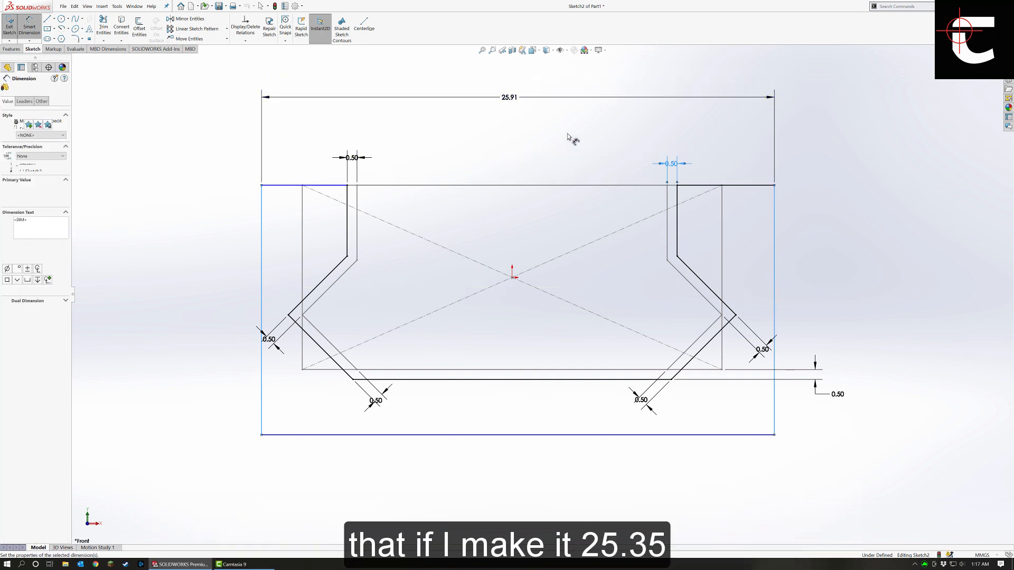
{"action": "type", "text": "35.3"}
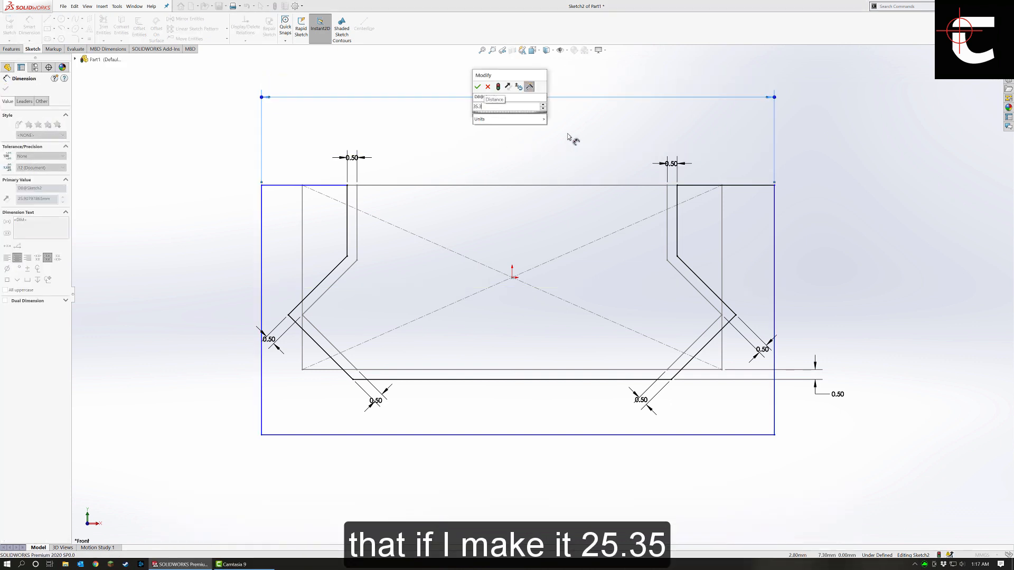
{"action": "key", "text": "BackSpace"}
{"action": "key", "text": "BackSpace"}
{"action": "key", "text": "BackSpace"}
{"action": "type", "text": "25.35"}
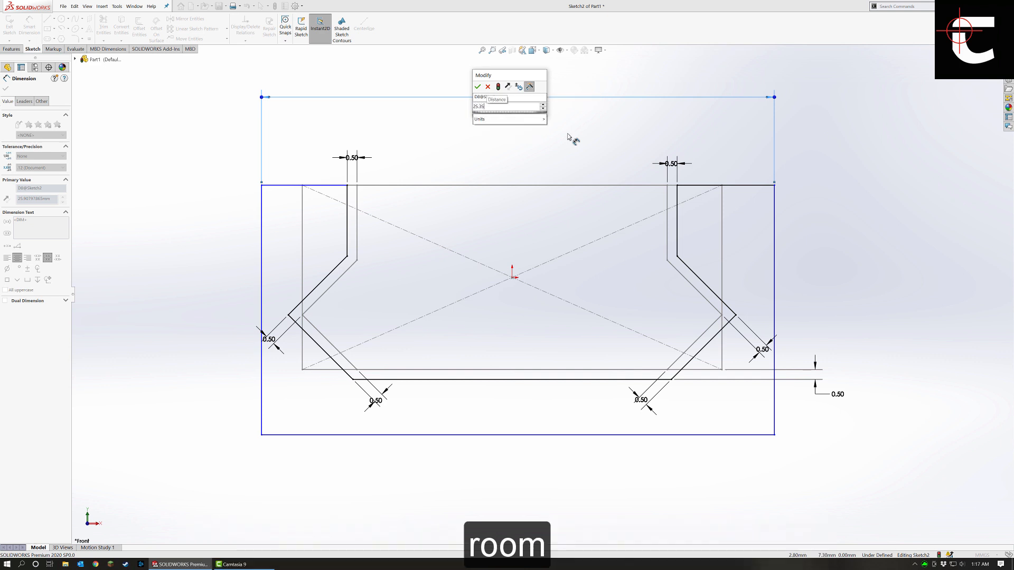
{"action": "key", "text": "Return"}
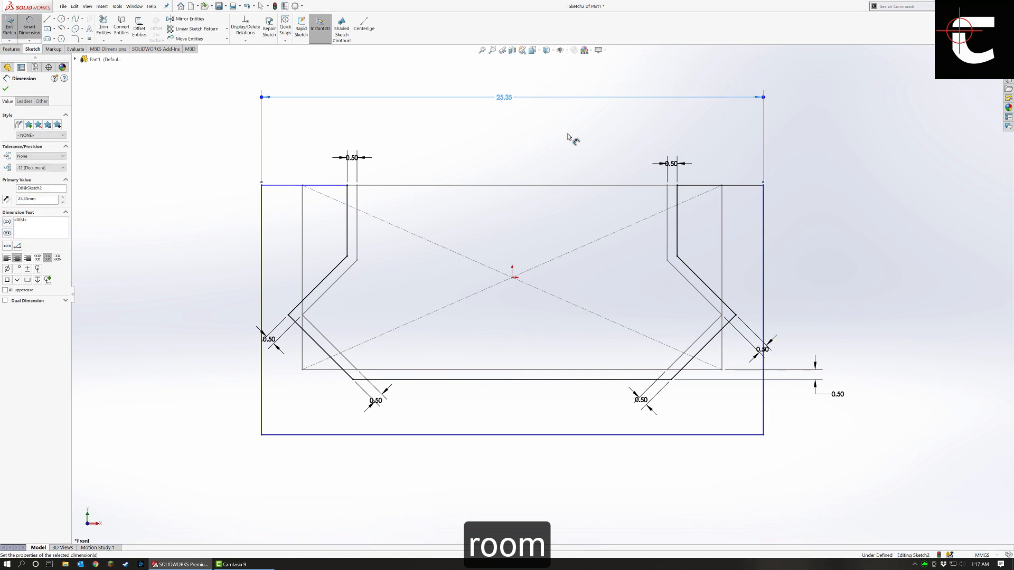
{"action": "key", "text": "Escape"}
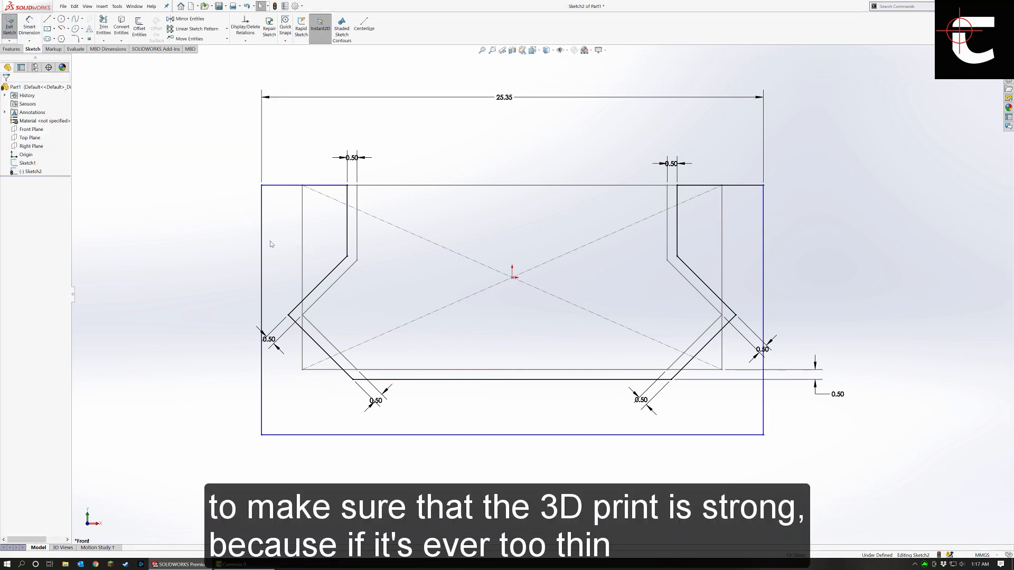
Draw a vertical centerline about 11 mm long from the origin straight down past the outer outline's bottom edge.
{"action": "left_click", "coordinate": [262, 244]}
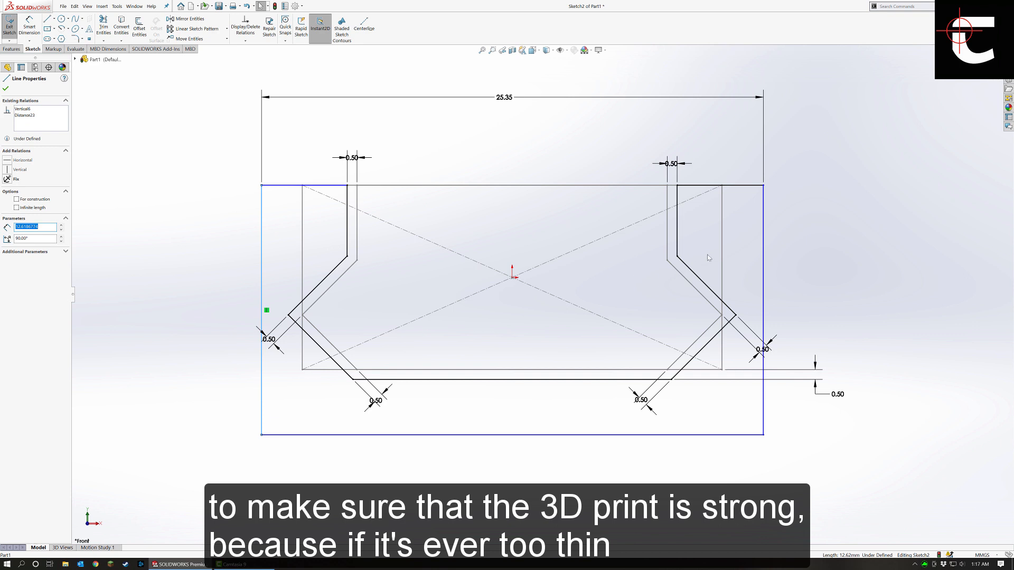
{"action": "left_click", "coordinate": [128, 114]}
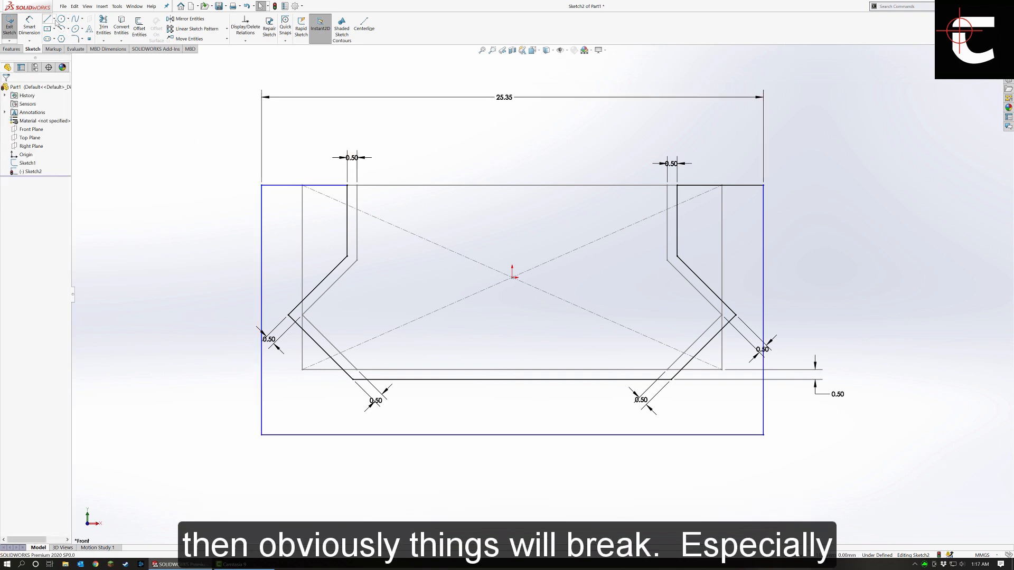
{"action": "left_click", "coordinate": [55, 19]}
{"action": "left_click", "coordinate": [84, 38]}
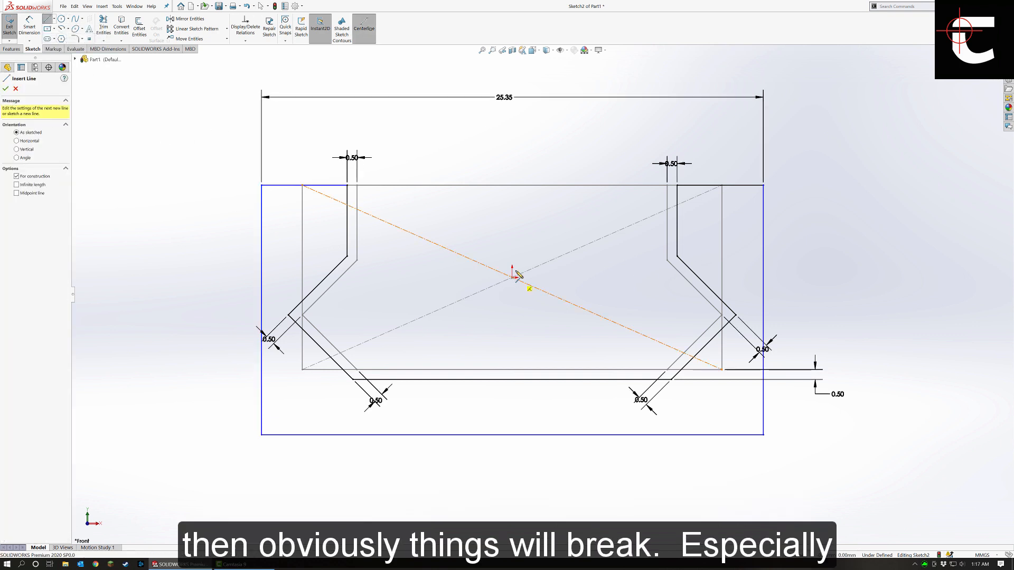
{"action": "left_click", "coordinate": [513, 277]}
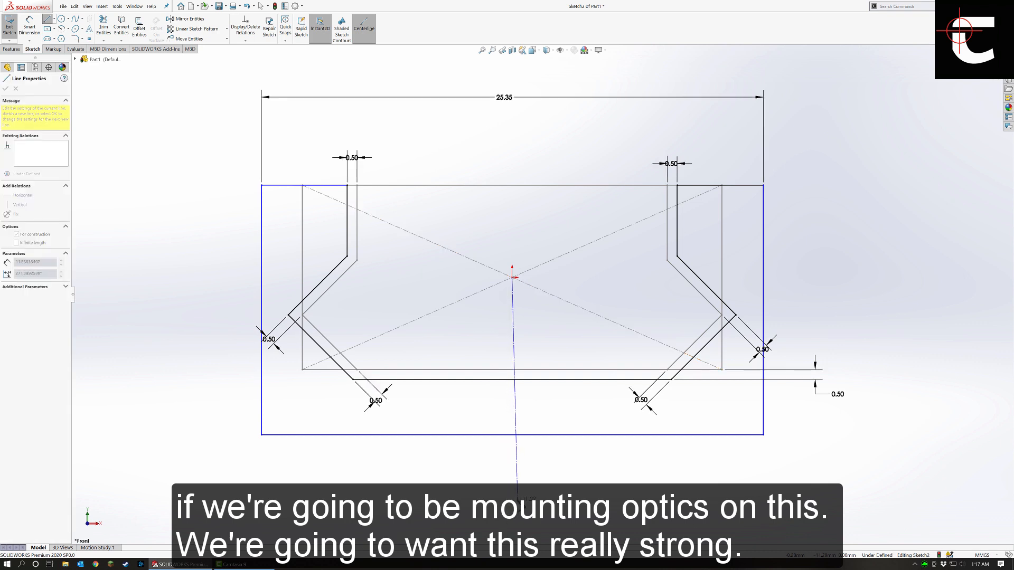
{"action": "left_click", "coordinate": [511, 501]}
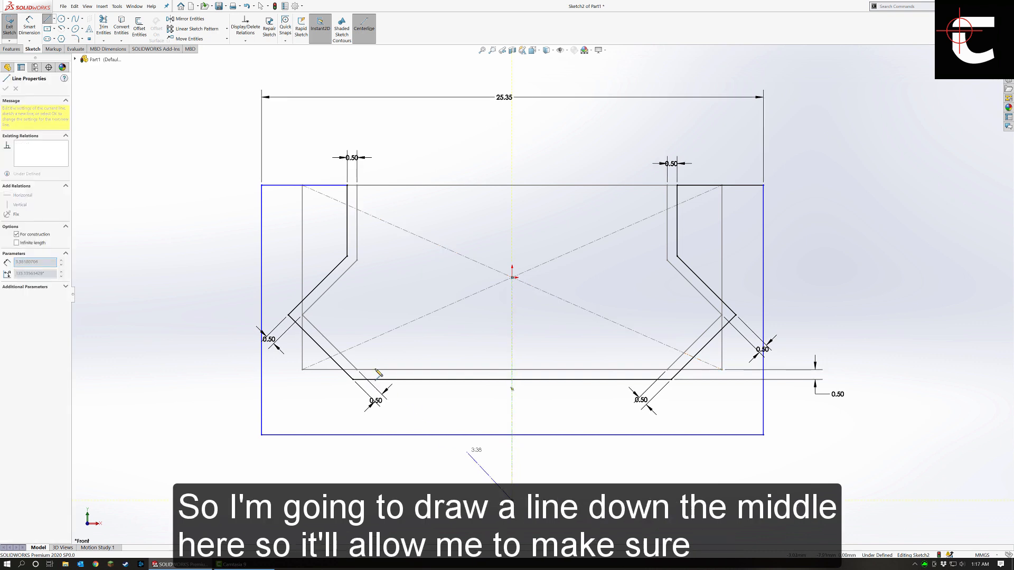
{"action": "key", "text": "Escape"}
Apply a Symmetric relation to the outer outline's left and right vertical lines about the vertical centerline.
{"action": "left_click", "coordinate": [262, 306]}
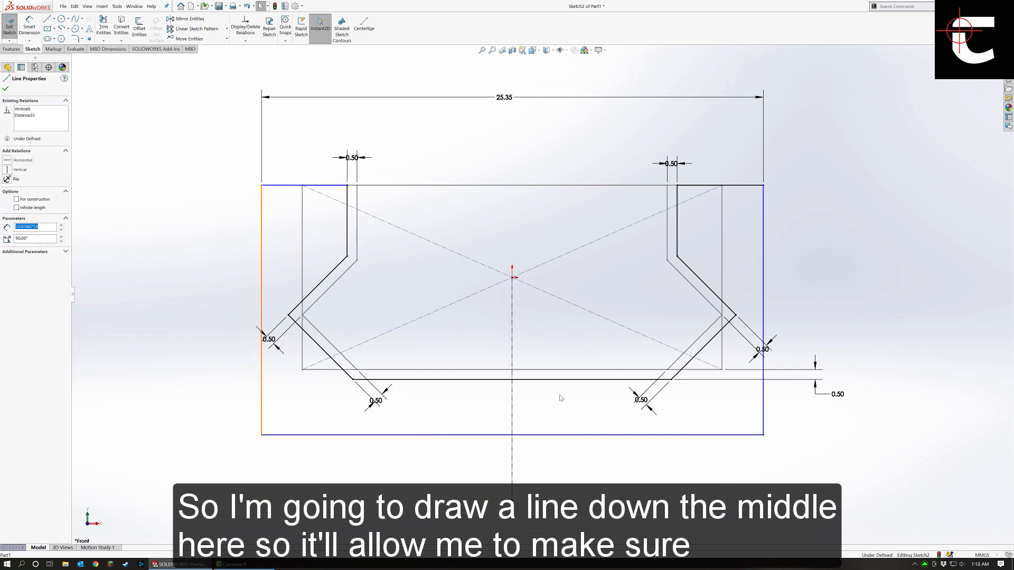
{"action": "left_click", "coordinate": [514, 348], "text": "ctrl"}
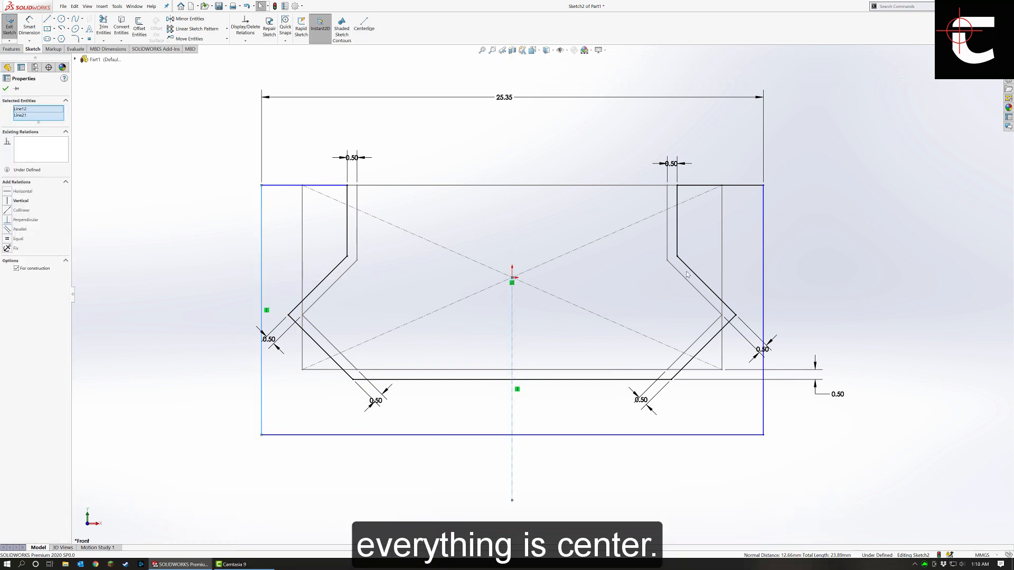
{"action": "left_click", "coordinate": [763, 261], "text": "ctrl"}
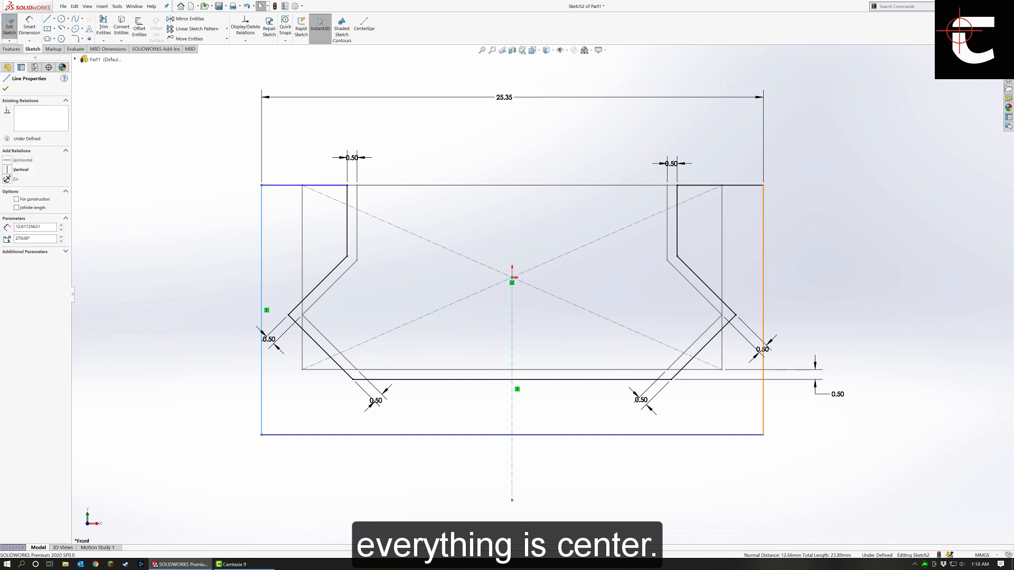
{"action": "left_click", "coordinate": [10, 246]}
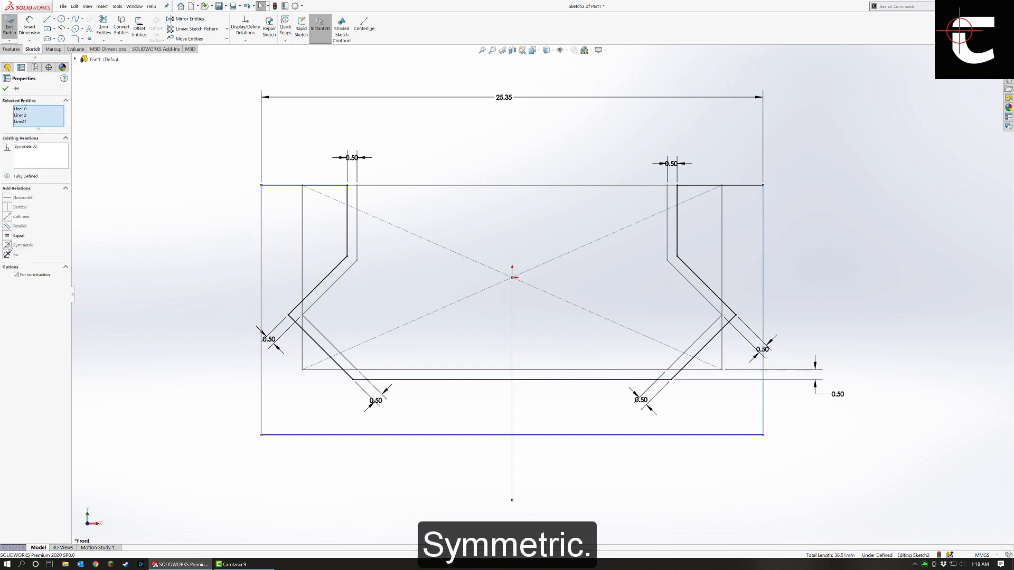
{"action": "left_click", "coordinate": [156, 278]}
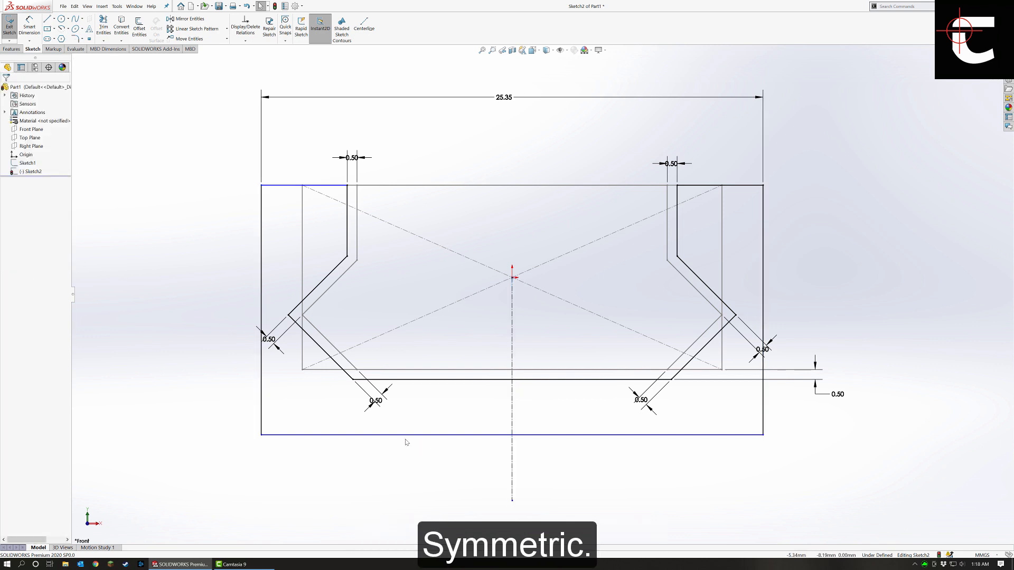
Dimension the distance between the clearance profile's bottom line and the outer outline's bottom line, and set it to 5 mm.
{"action": "left_click_drag", "start_coordinate": [393, 436], "coordinate": [385, 448]}
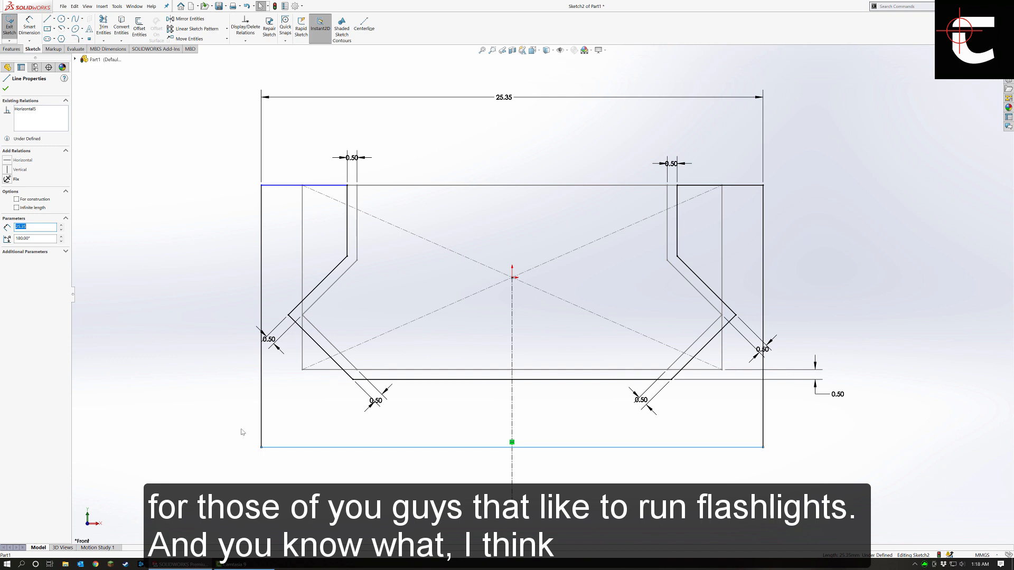
{"action": "left_click", "coordinate": [29, 26]}
{"action": "left_click", "coordinate": [475, 379]}
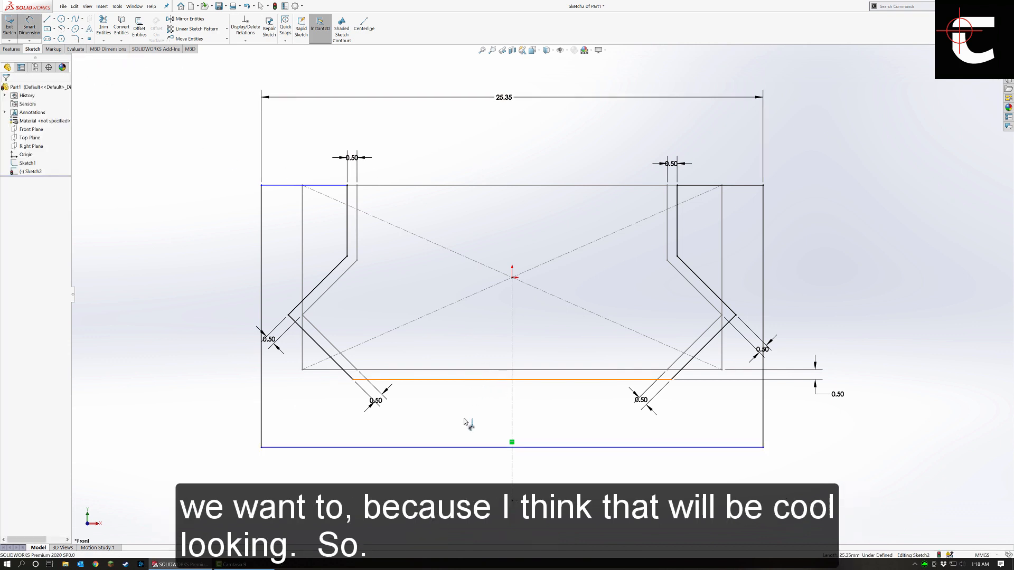
{"action": "left_click", "coordinate": [463, 447]}
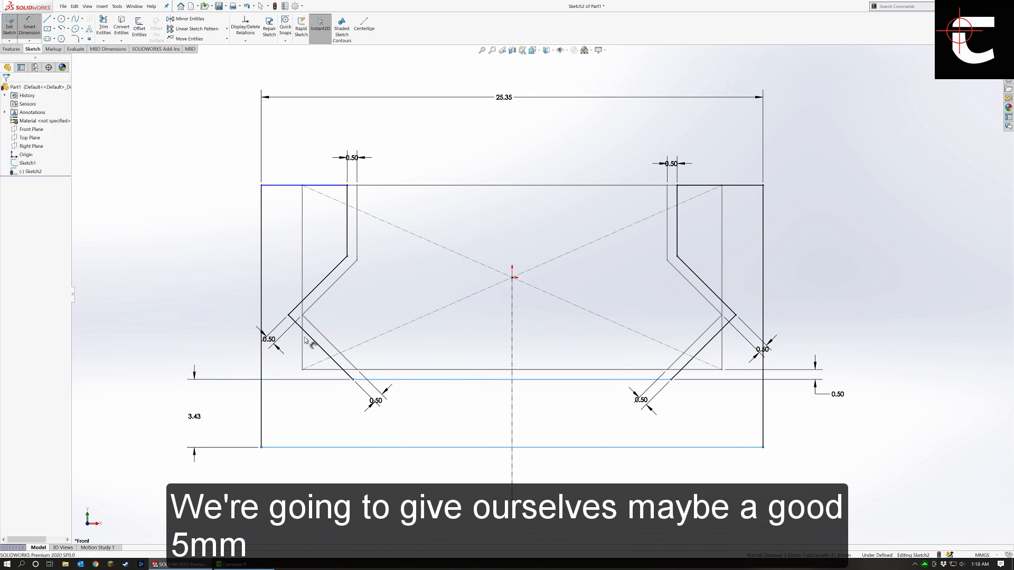
{"action": "left_click", "coordinate": [194, 414]}
{"action": "type", "text": "5"}
{"action": "key", "text": "Return"}
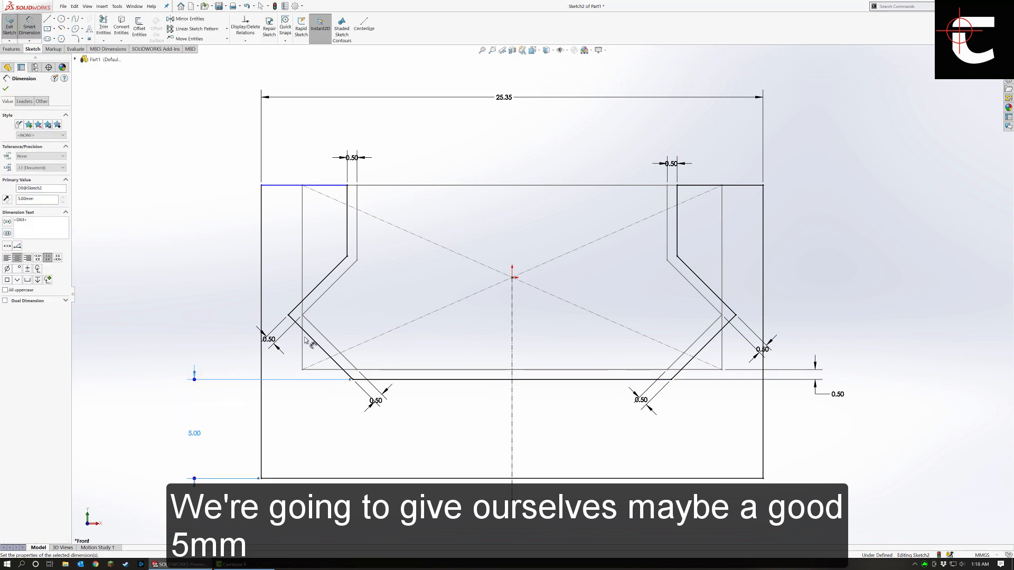
{"action": "key", "text": "Escape"}
Apply a Horizontal relation to the short line at the outer outline's upper-left corner.
{"action": "left_click", "coordinate": [285, 185]}
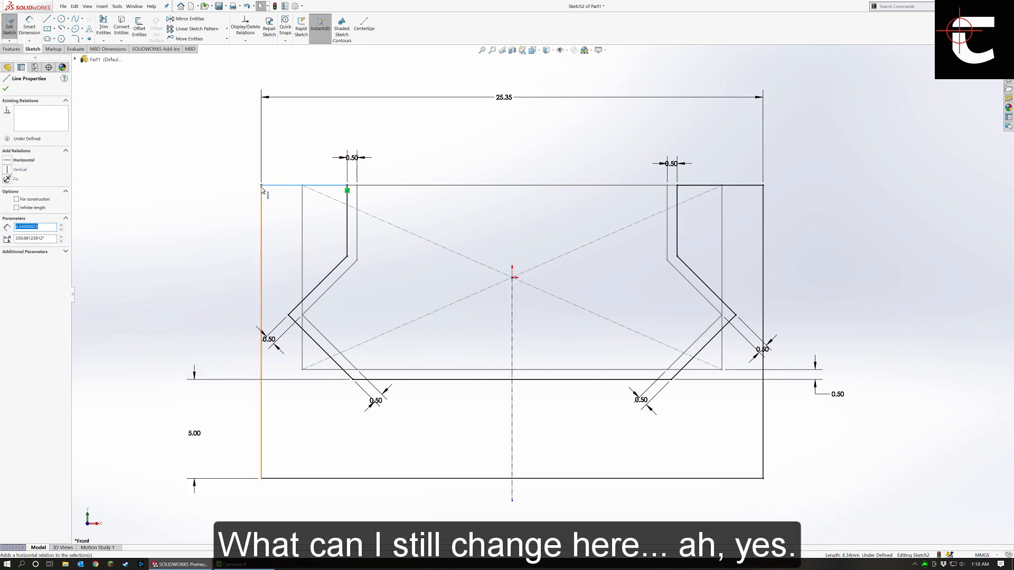
{"action": "mouse_move", "coordinate": [261, 185]}
{"action": "left_mouse_down"}
{"action": "mouse_move", "coordinate": [260, 150]}
{"action": "mouse_move", "coordinate": [262, 188]}
{"action": "left_mouse_up"}
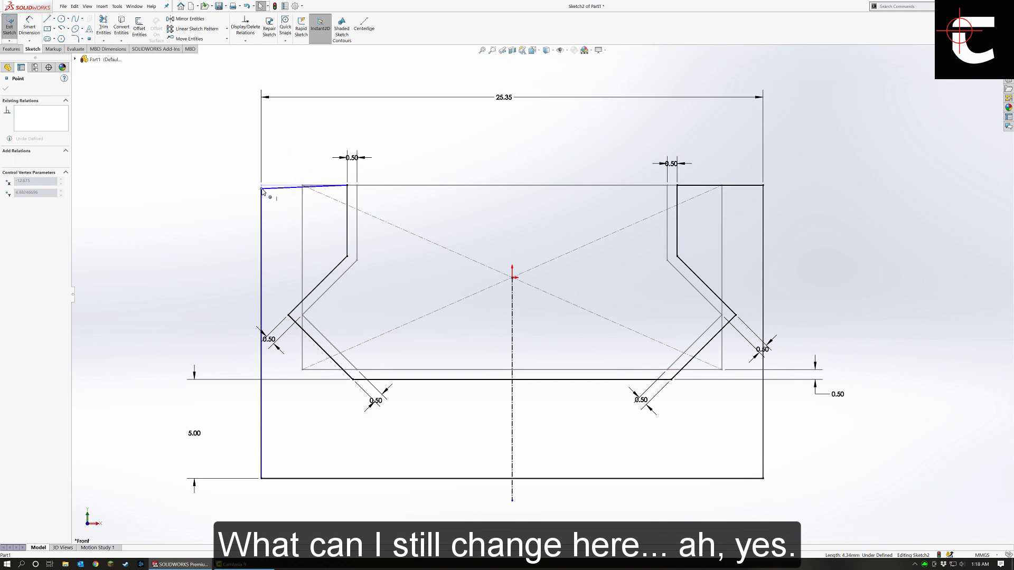
{"action": "left_click", "coordinate": [286, 189]}
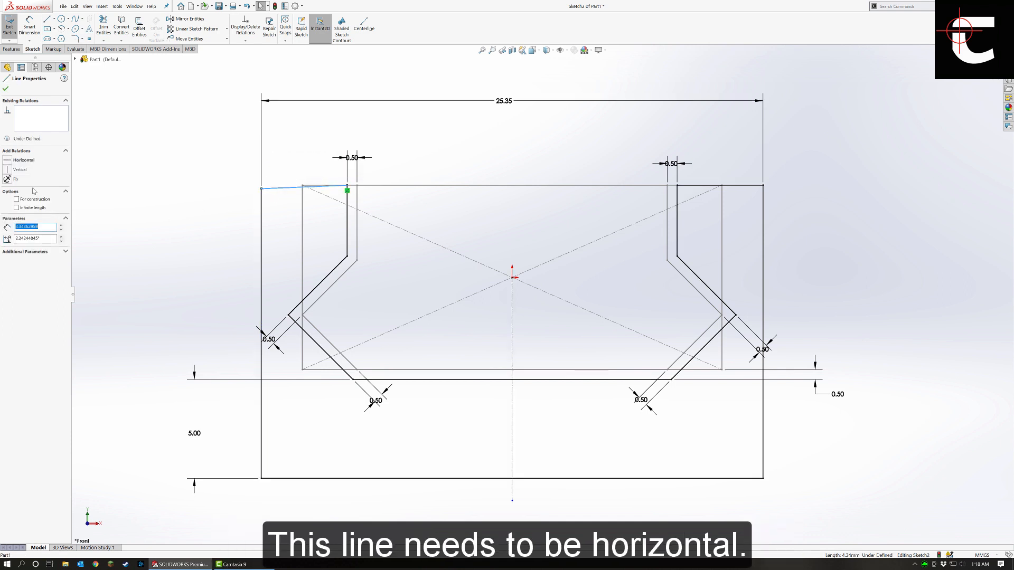
{"action": "left_click", "coordinate": [11, 165]}
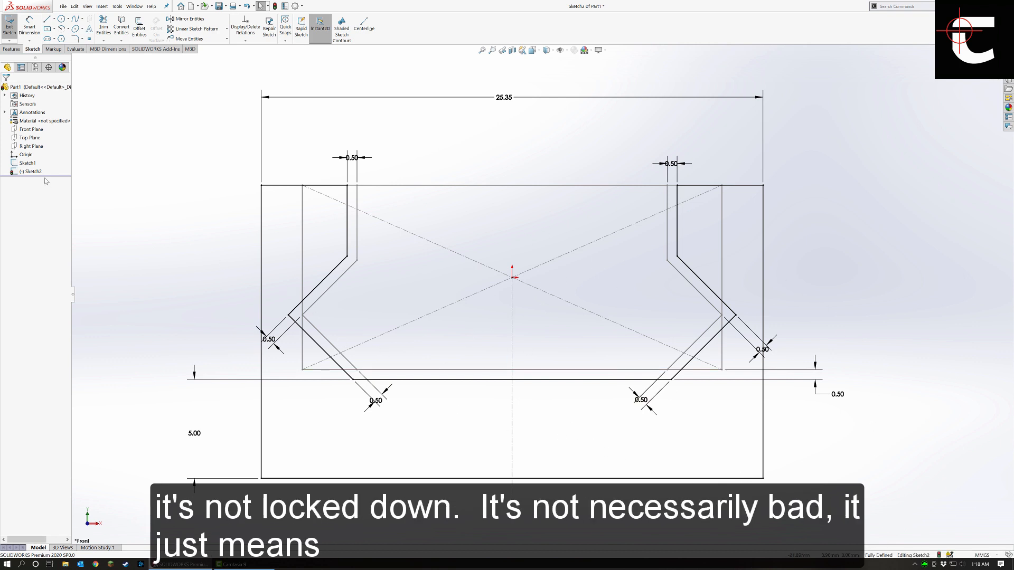
Hide the rail cross-section sketch, Sketch1, and extrude the mount profile 40 mm as a blind boss.
{"action": "left_click", "coordinate": [25, 163]}
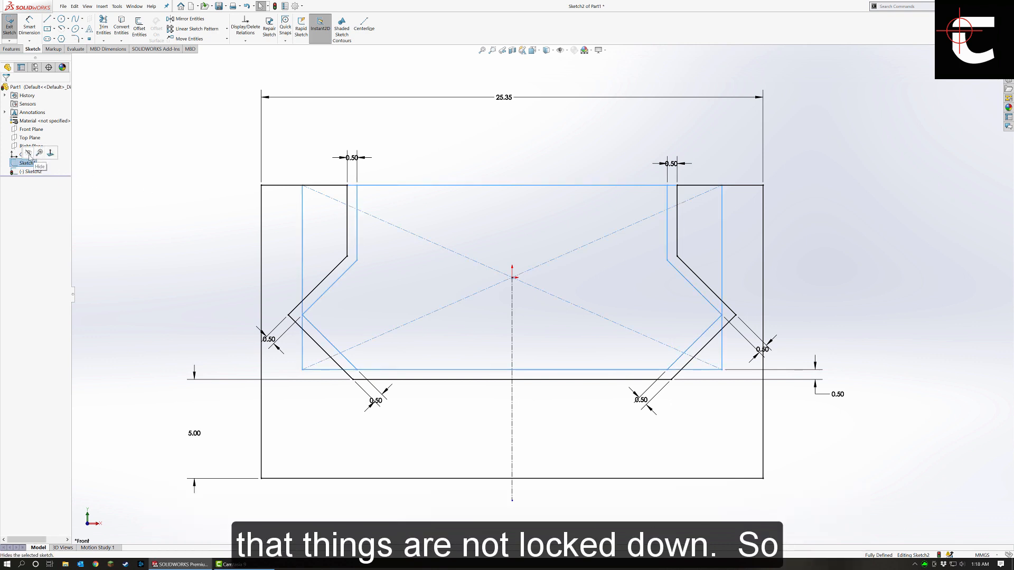
{"action": "left_click", "coordinate": [29, 153]}
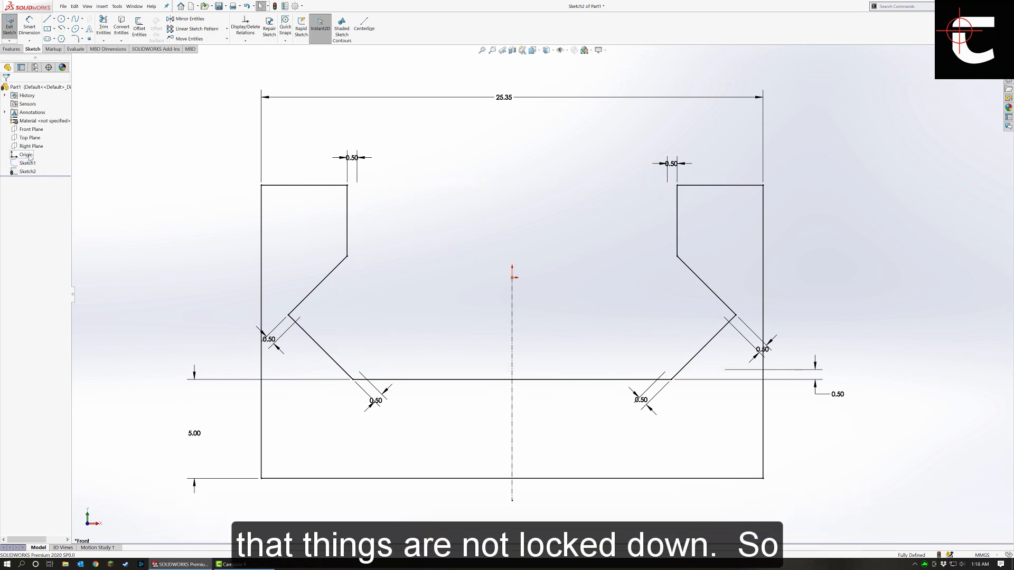
{"action": "left_click", "coordinate": [7, 50]}
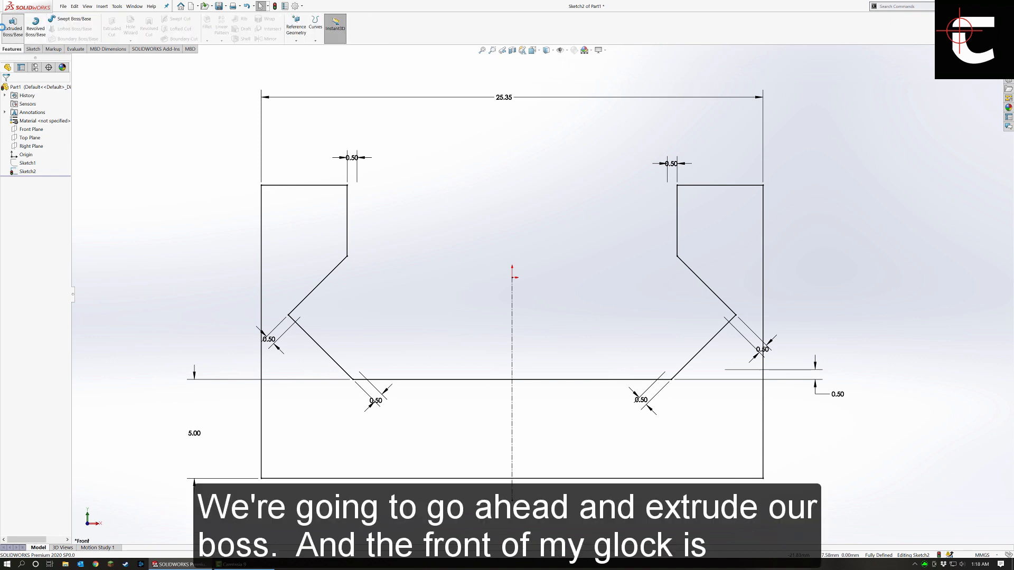
{"action": "left_click", "coordinate": [3, 26]}
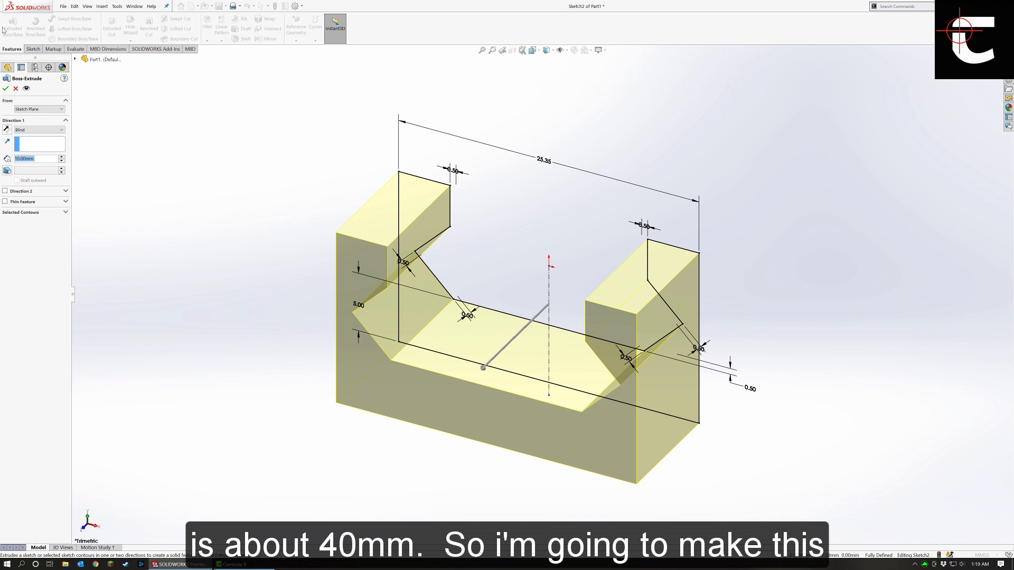
{"action": "type", "text": "40"}
{"action": "key", "text": "Return"}
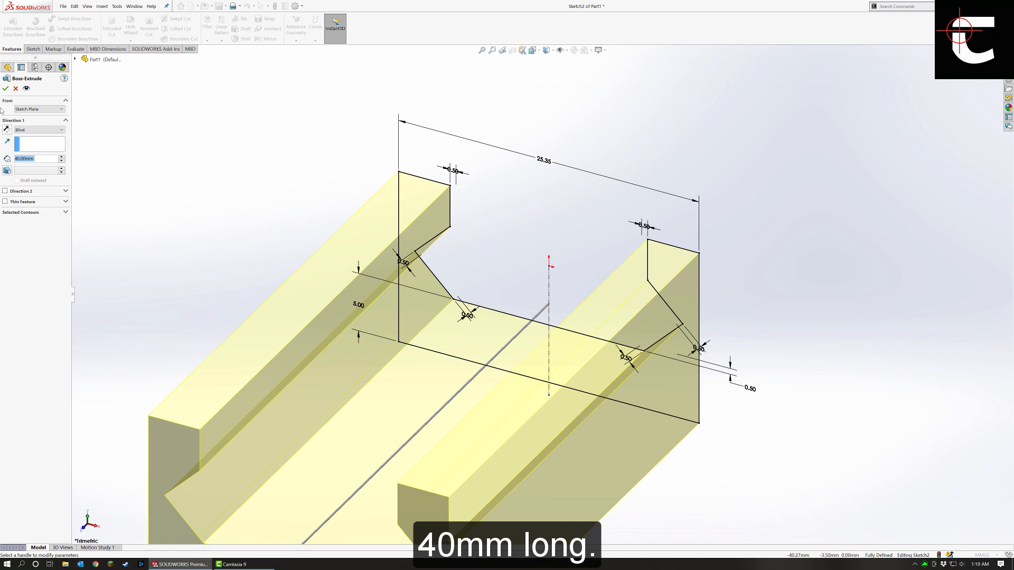
{"action": "left_click", "coordinate": [8, 88]}
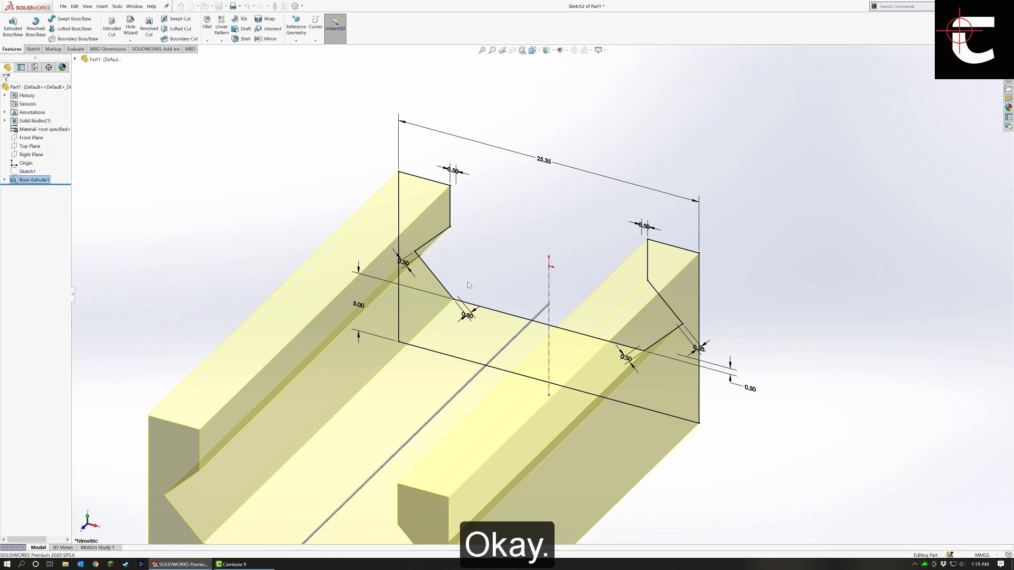
Start a new sketch on the mount's long flat outer side face.
{"action": "scroll", "coordinate": [445, 323], "scroll_direction": "up", "scroll_amount": 3}
{"action": "middle_click_drag", "start_coordinate": [455, 303], "coordinate": [552, 354]}
{"action": "key", "text": "space"}
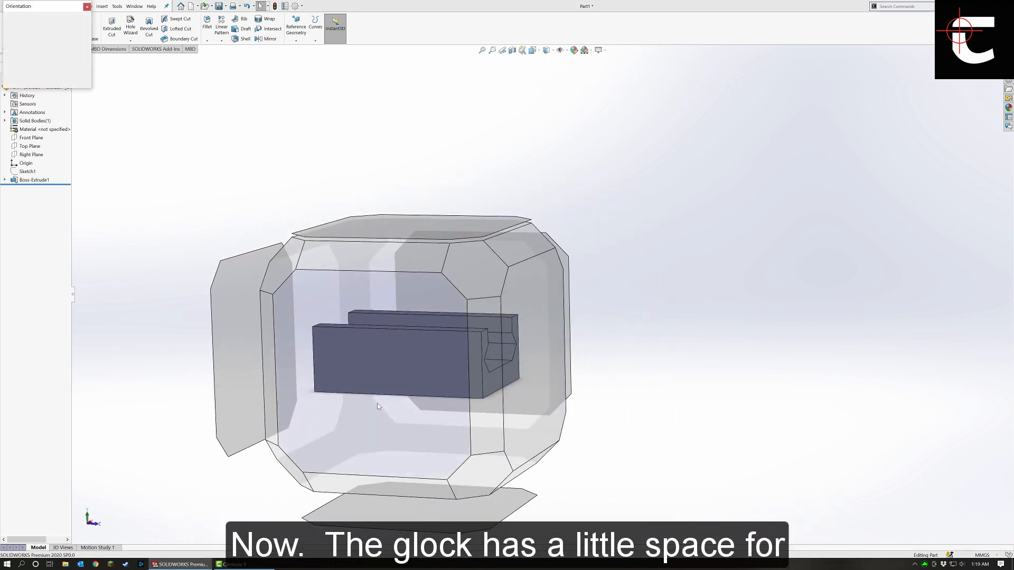
{"action": "left_click", "coordinate": [377, 404]}
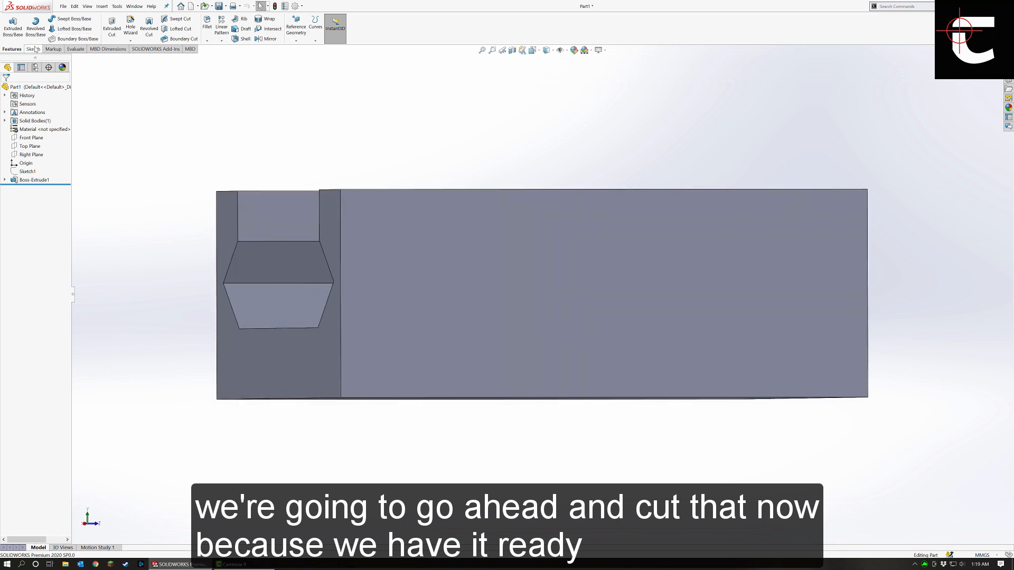
{"action": "left_click", "coordinate": [35, 49]}
{"action": "left_click", "coordinate": [10, 26]}
{"action": "left_click", "coordinate": [455, 247]}
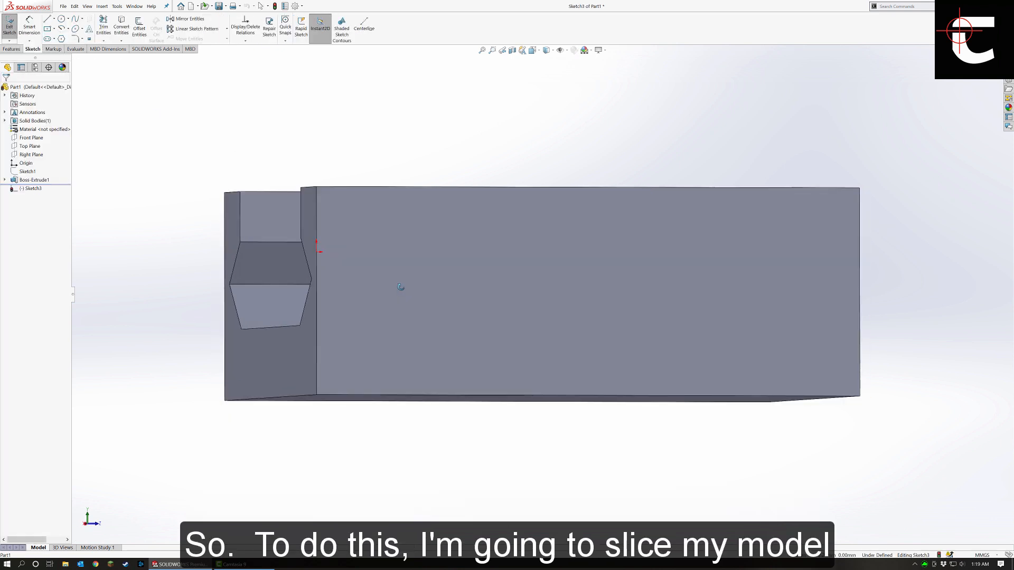
Create a section view of the mount along the Right Plane at zero offset to expose the rail groove.
{"action": "mouse_move", "coordinate": [400, 287]}
{"action": "middle_mouse_down"}
{"action": "mouse_move", "coordinate": [419, 296]}
{"action": "mouse_move", "coordinate": [454, 280]}
{"action": "middle_mouse_up"}
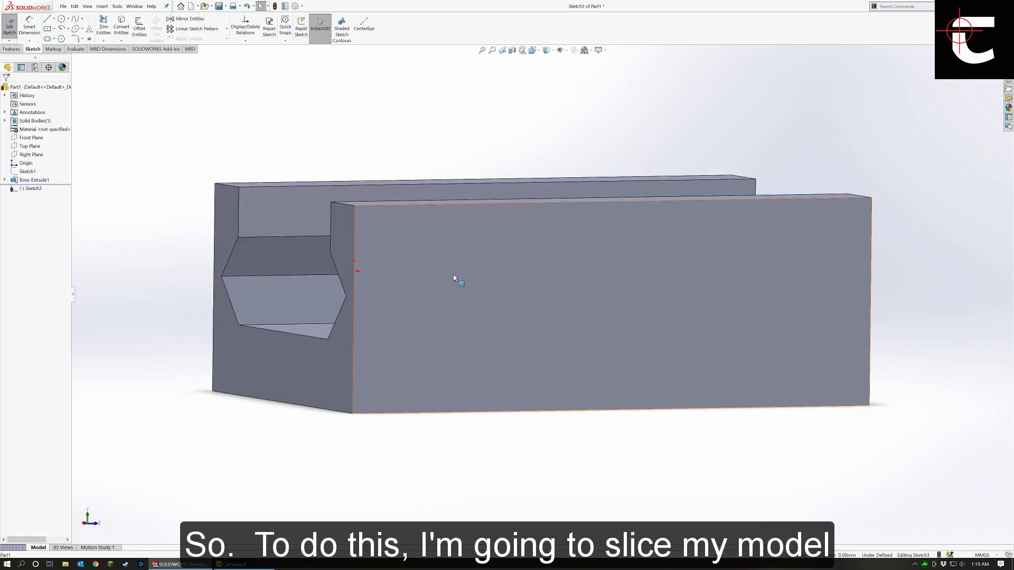
{"action": "left_click", "coordinate": [511, 53]}
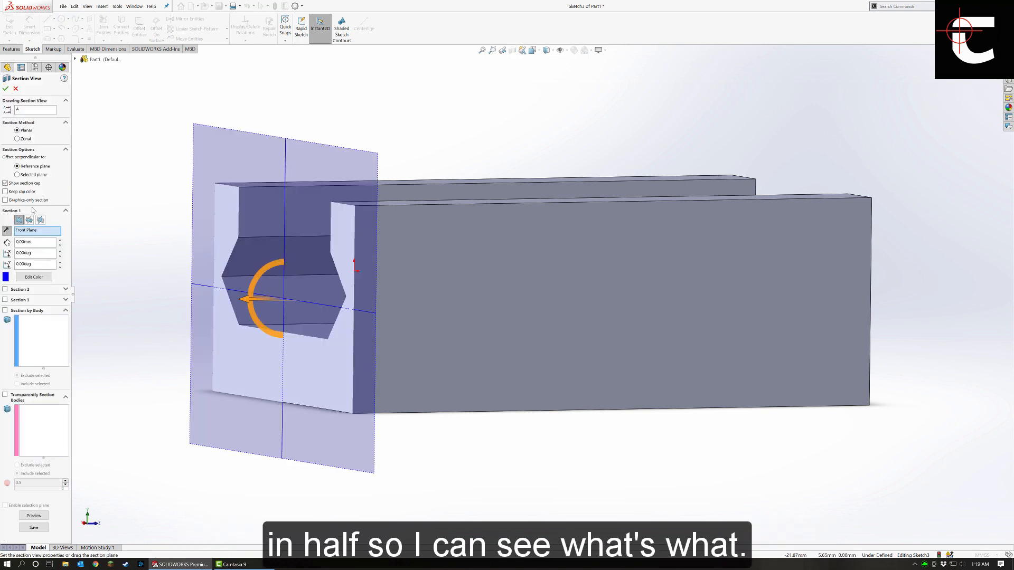
{"action": "left_click", "coordinate": [42, 221]}
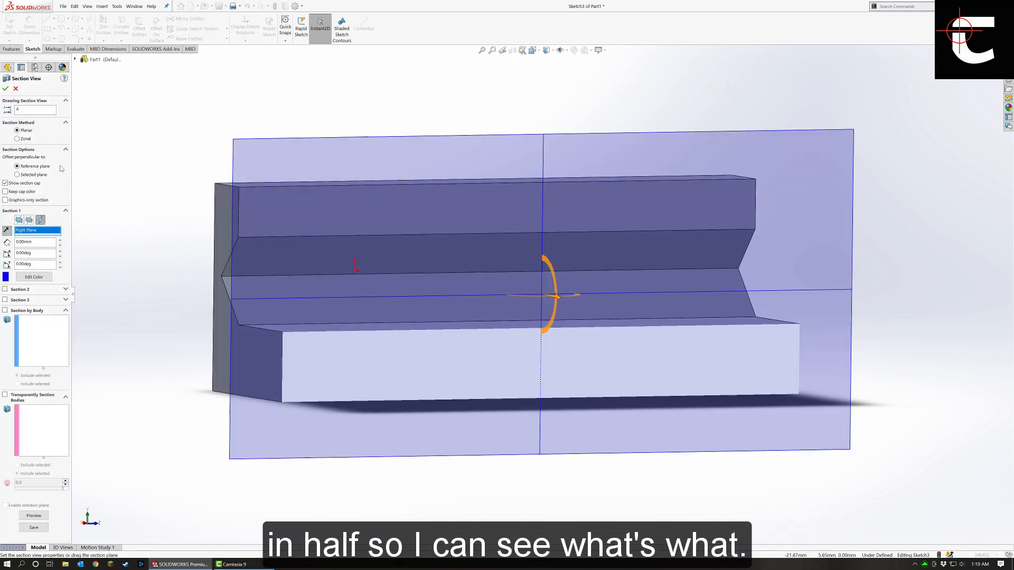
{"action": "left_click", "coordinate": [5, 88]}
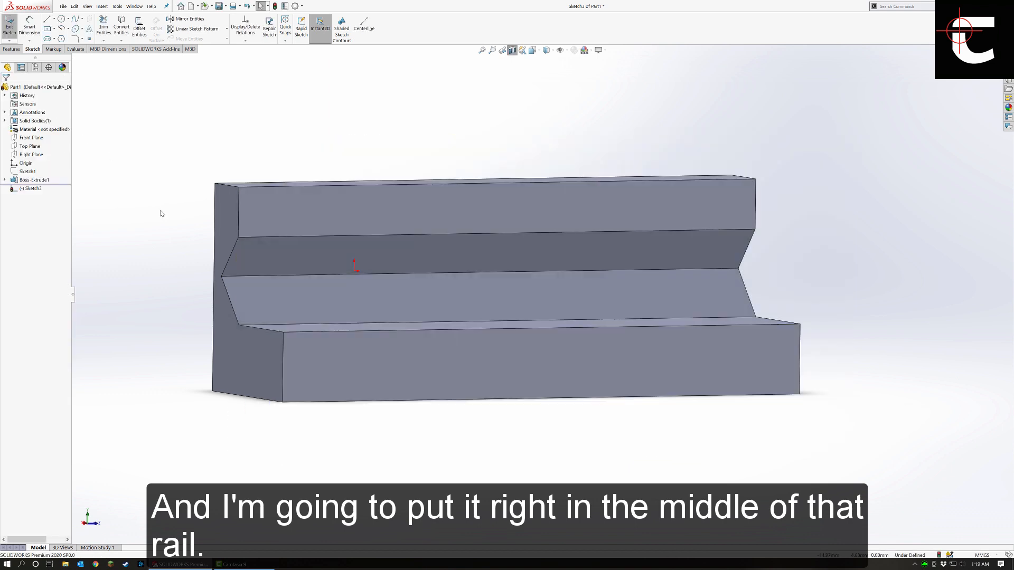
In the Left view, draw a circle about 2.07 mm in diameter centered on the rail groove's innermost horizontal edge.
{"action": "key", "text": "space"}
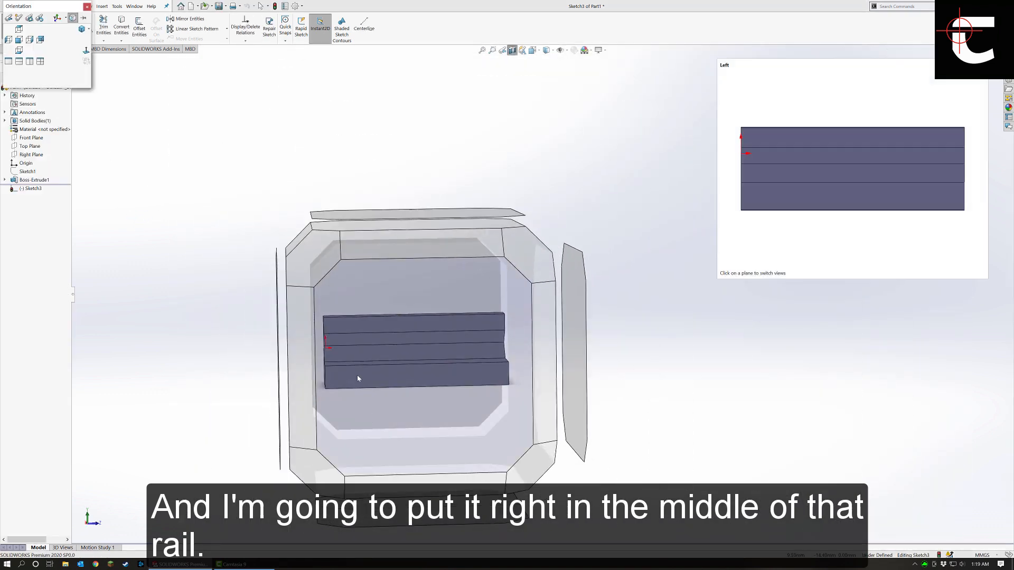
{"action": "left_click", "coordinate": [357, 375]}
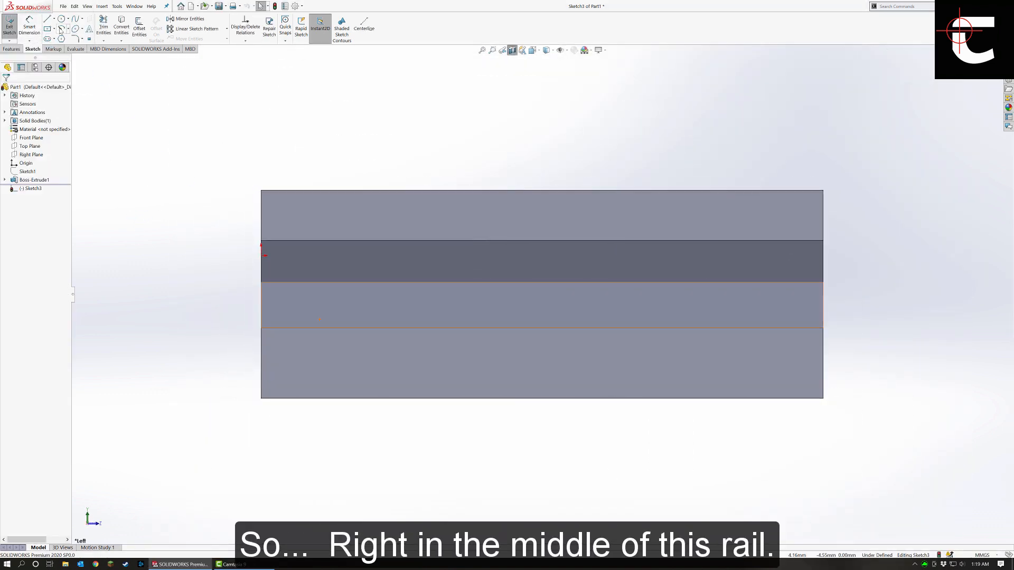
{"action": "left_click", "coordinate": [485, 282]}
{"action": "left_click", "coordinate": [500, 279]}
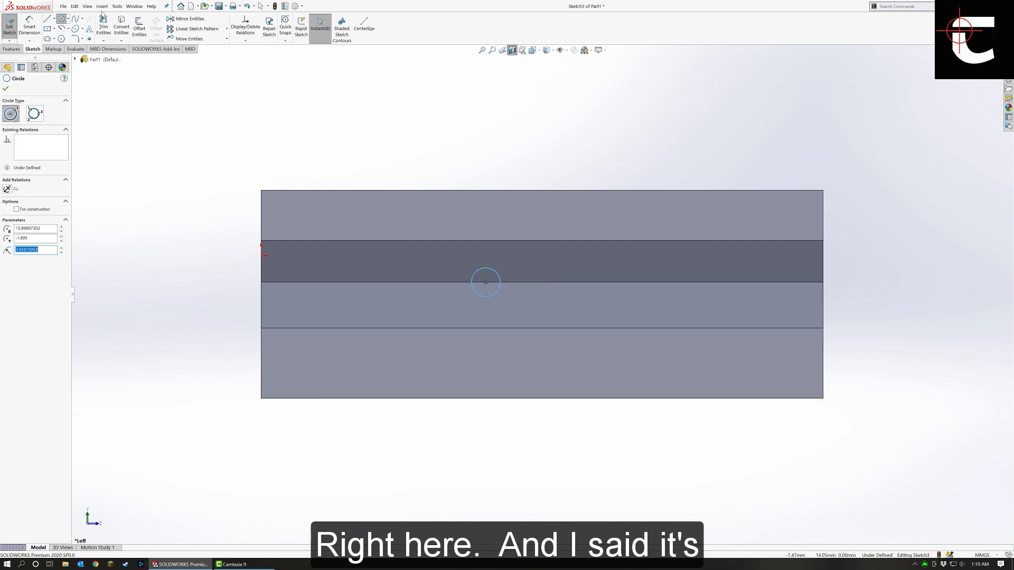
Dimension the horizontal distance from the mount's end edge near the origin to the circle's center, and set it to 22 mm.
{"action": "left_click", "coordinate": [29, 27]}
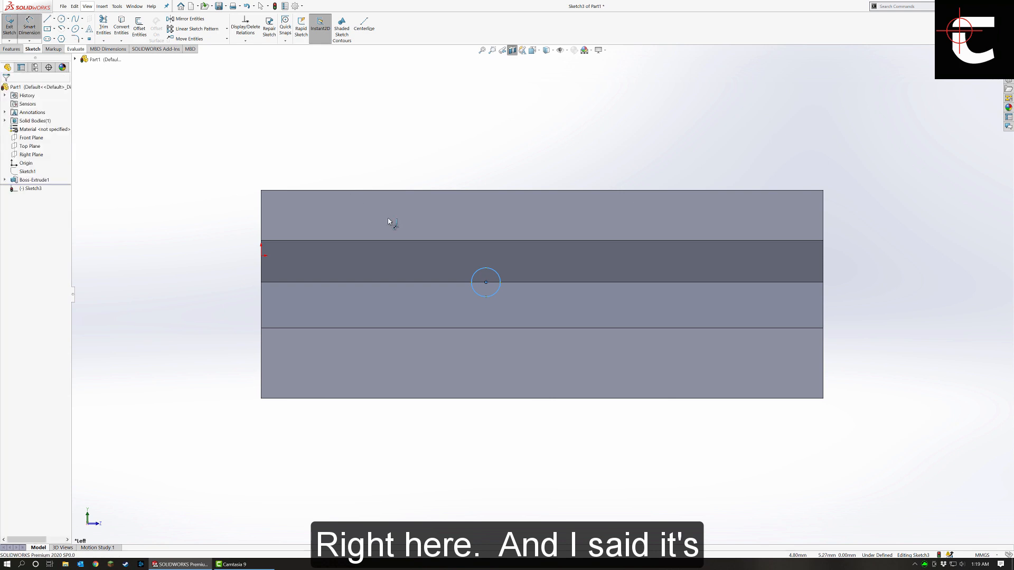
{"action": "left_click", "coordinate": [486, 282]}
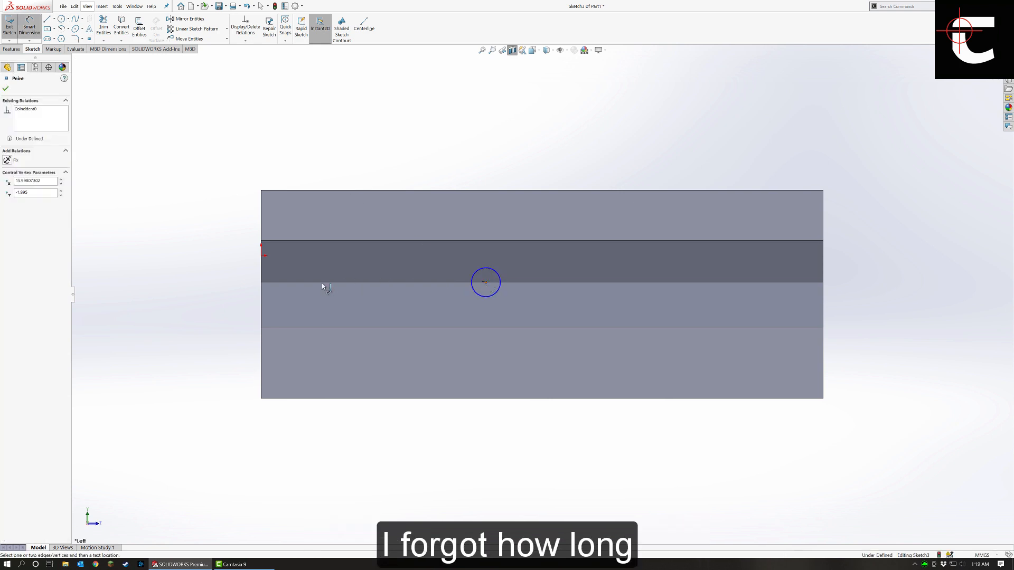
{"action": "left_click", "coordinate": [262, 286]}
{"action": "left_click", "coordinate": [338, 105]}
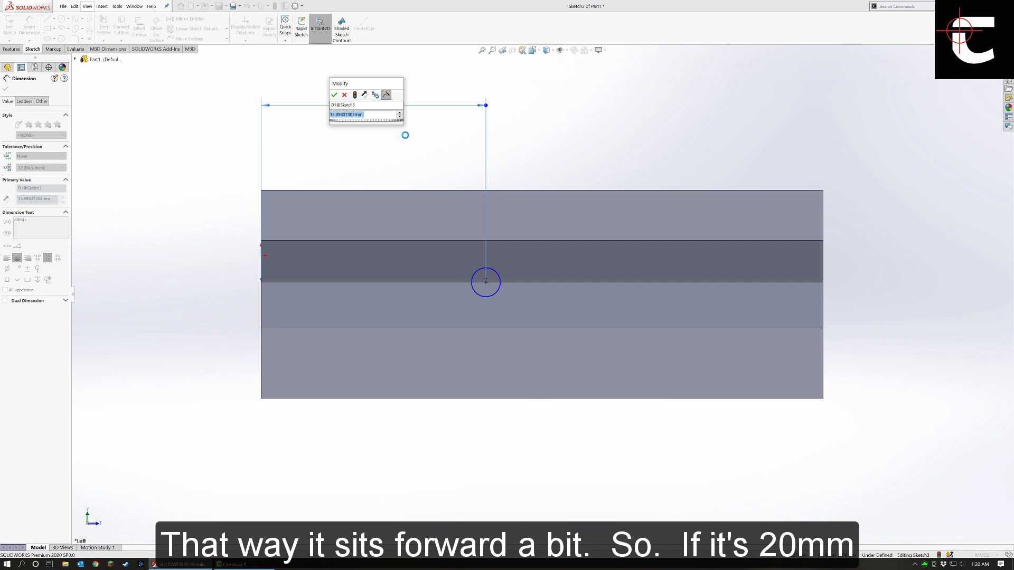
{"action": "type", "text": "22"}
{"action": "key", "text": "Return"}
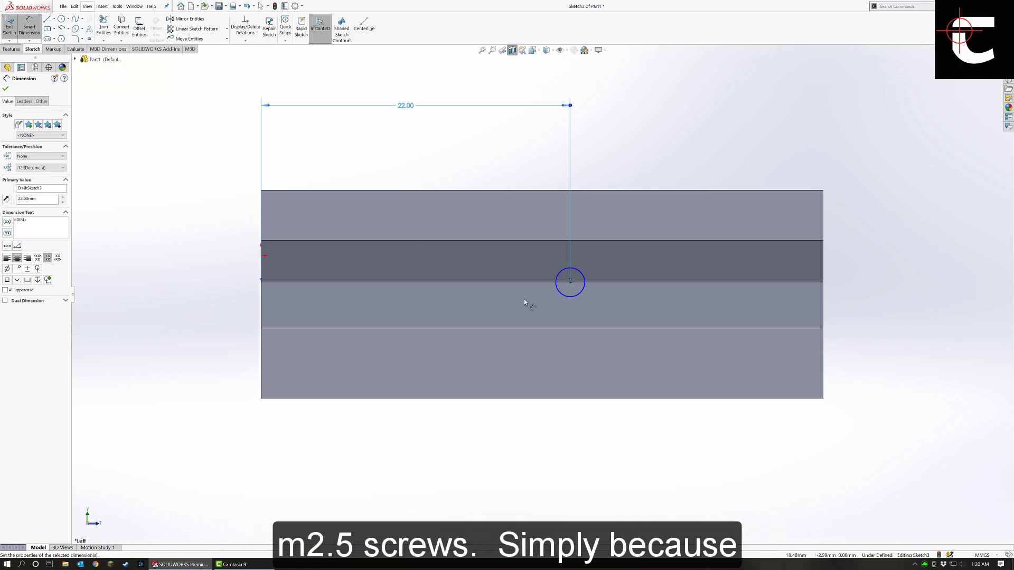
Dimension the circle's diameter and set it to 3.5 mm.
{"action": "left_click", "coordinate": [571, 298]}
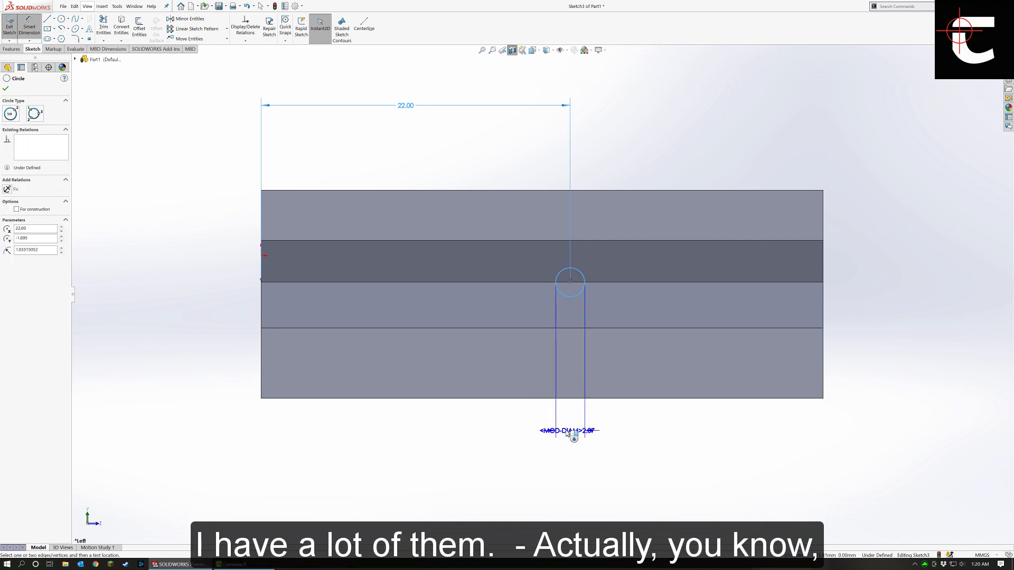
{"action": "left_click", "coordinate": [539, 398]}
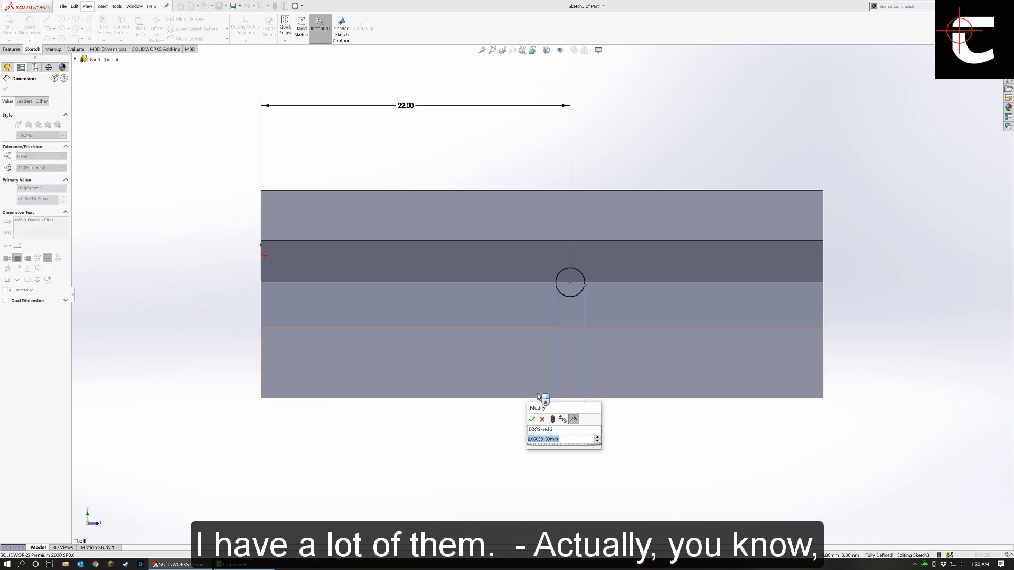
{"action": "type", "text": "3"}
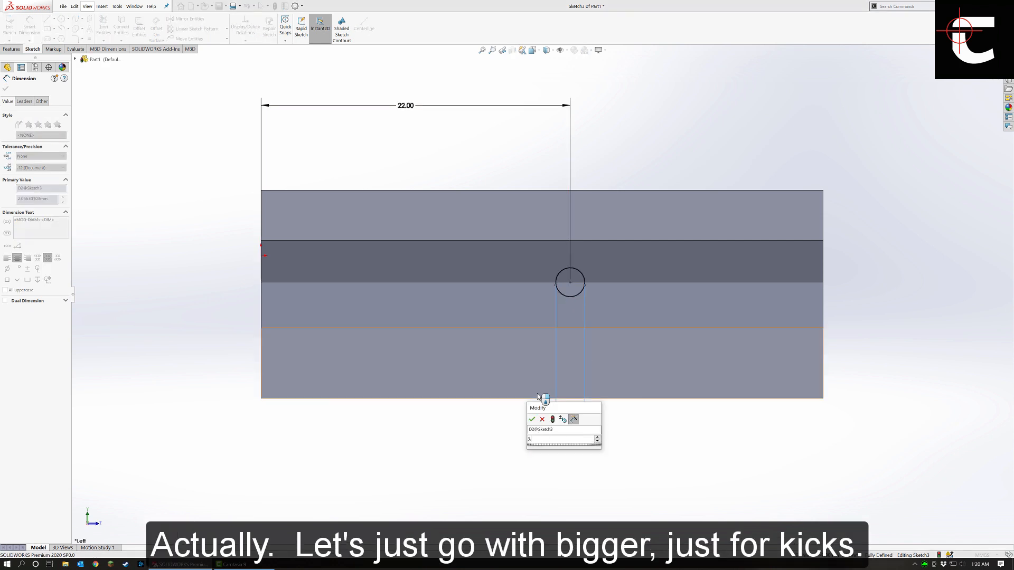
{"action": "type", "text": ".5"}
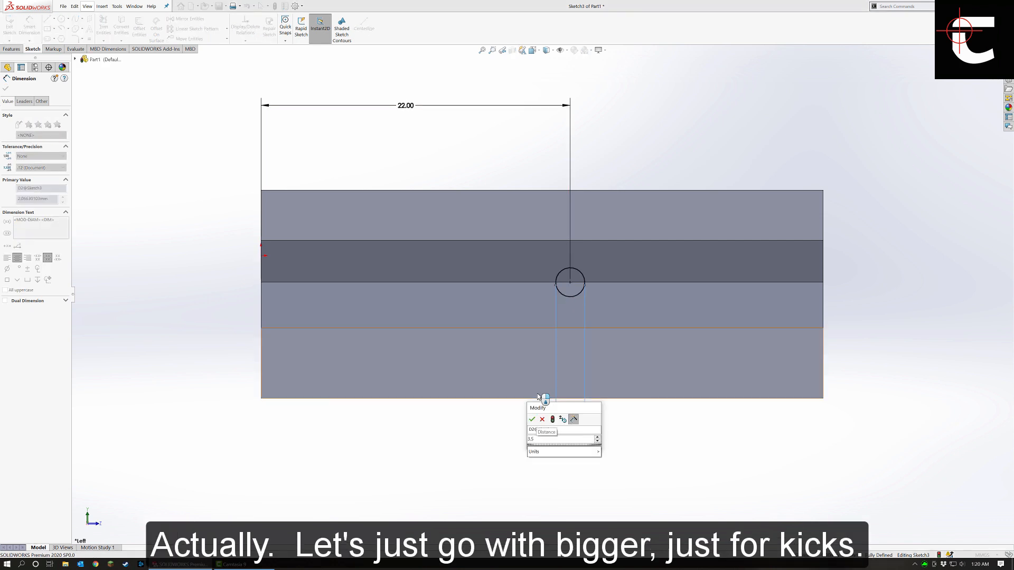
{"action": "type", "text": ".5"}
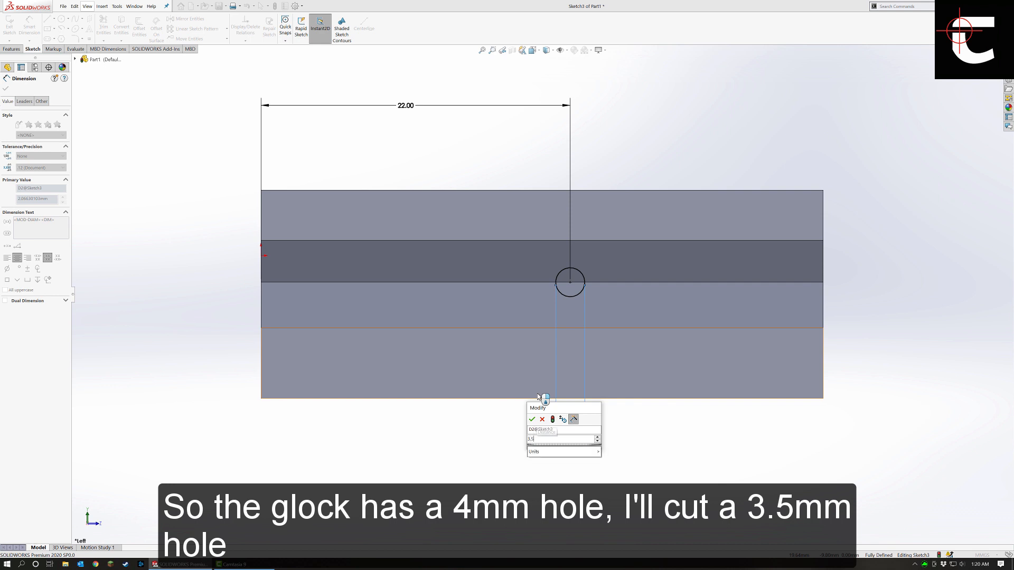
{"action": "key", "text": "Return"}
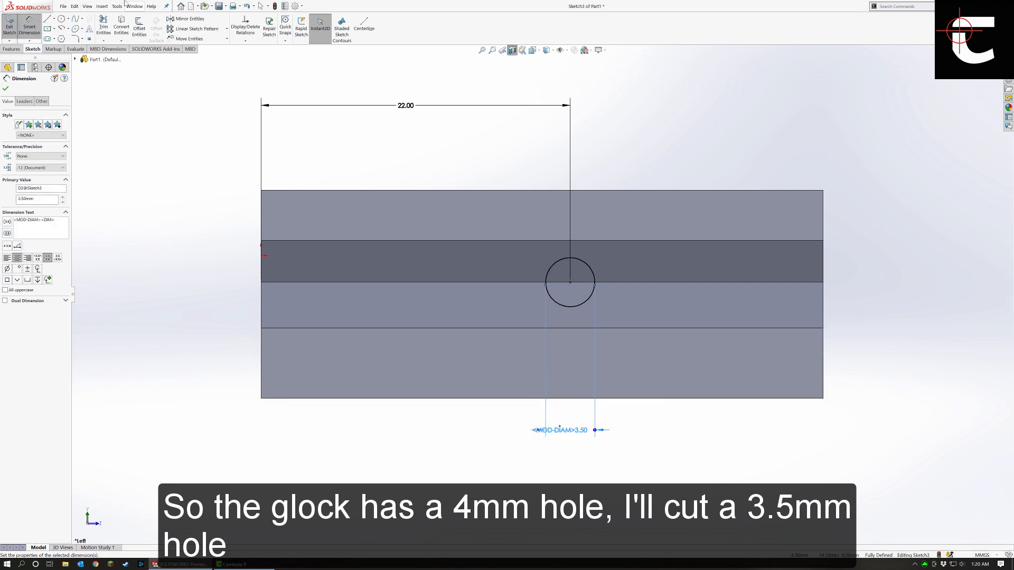
Extrude-cut the 3.5 mm circle through all of the mount to make the cross hole.
{"action": "left_click", "coordinate": [12, 49]}
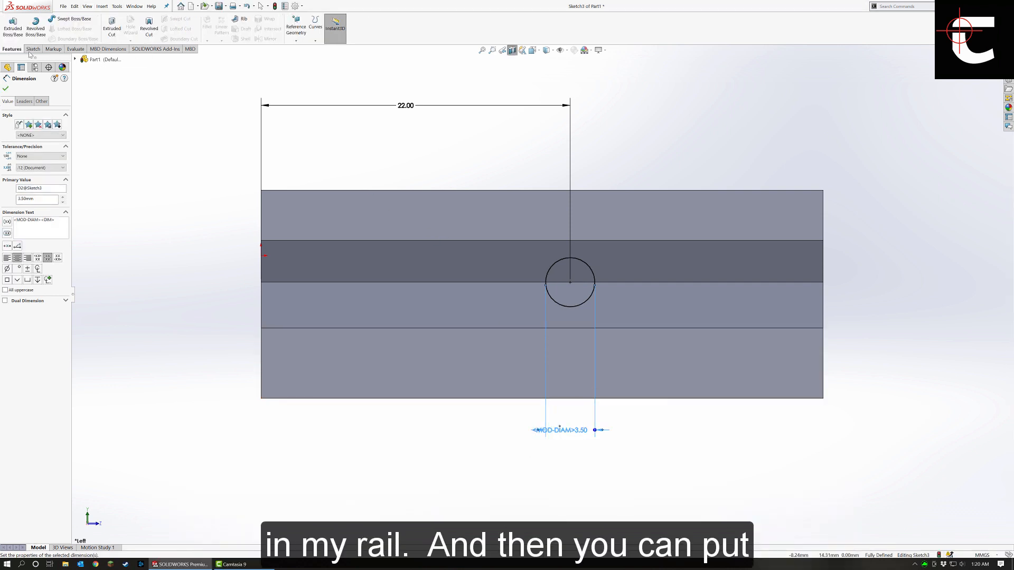
{"action": "left_click", "coordinate": [119, 28]}
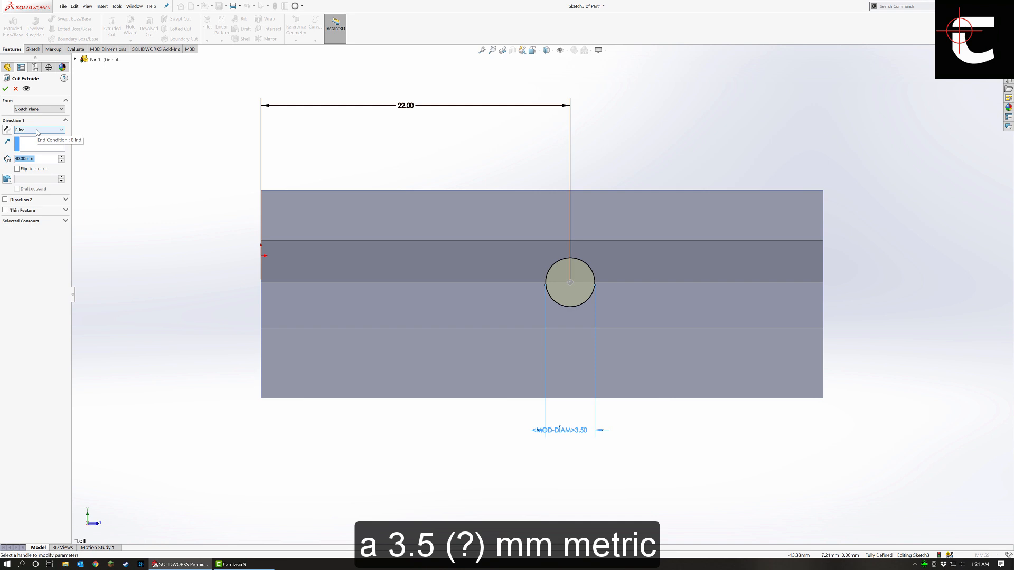
{"action": "left_click", "coordinate": [38, 130]}
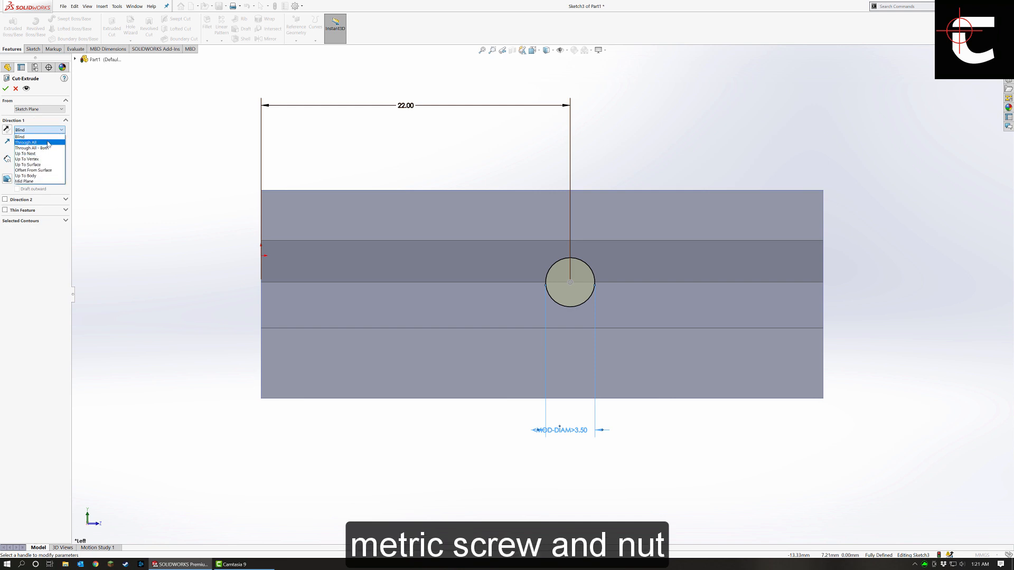
{"action": "left_click", "coordinate": [47, 143]}
{"action": "scroll", "coordinate": [502, 272], "scroll_direction": "down", "scroll_amount": 3}
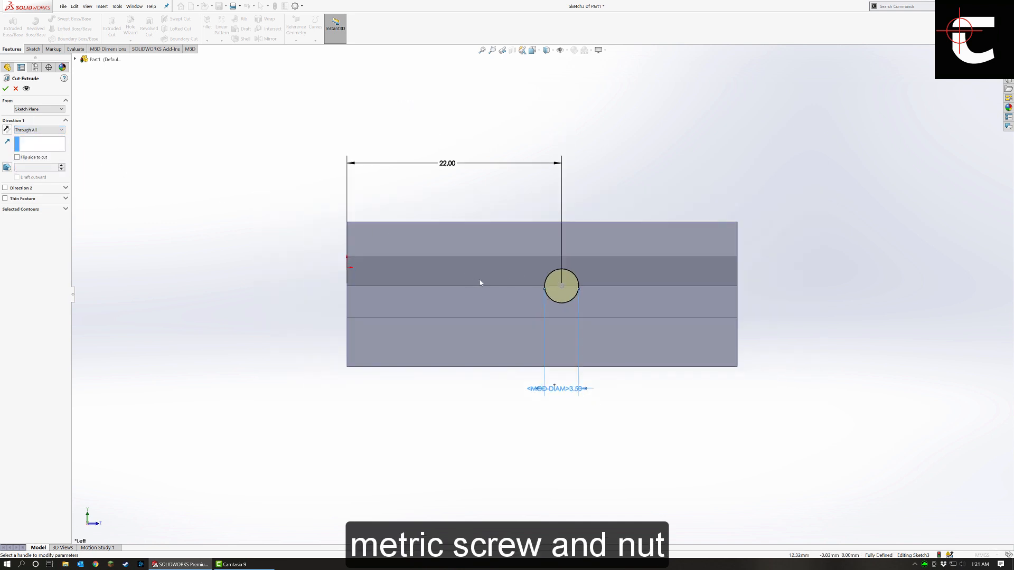
{"action": "middle_click_drag", "start_coordinate": [480, 283], "coordinate": [584, 296]}
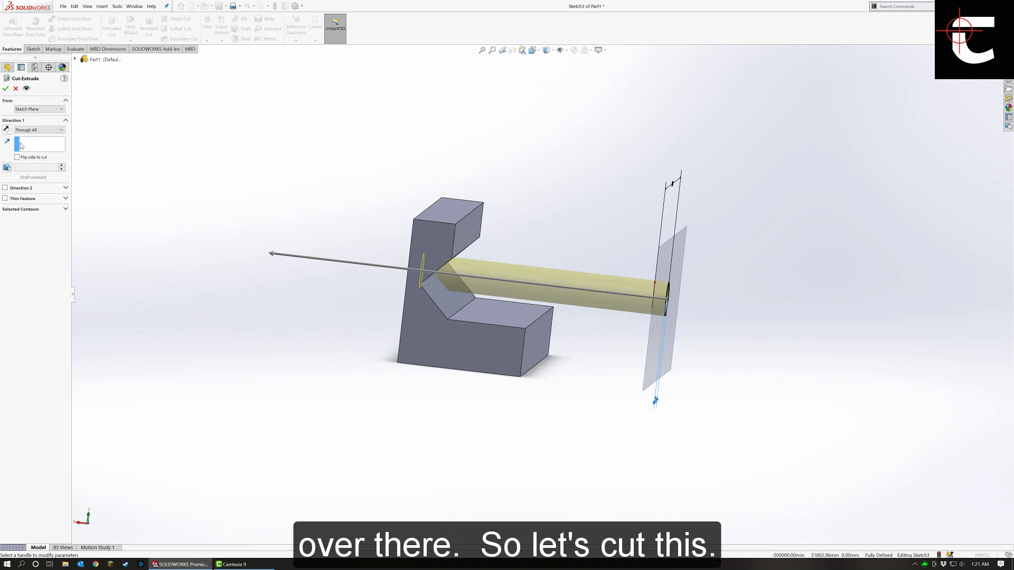
{"action": "left_click", "coordinate": [5, 89]}
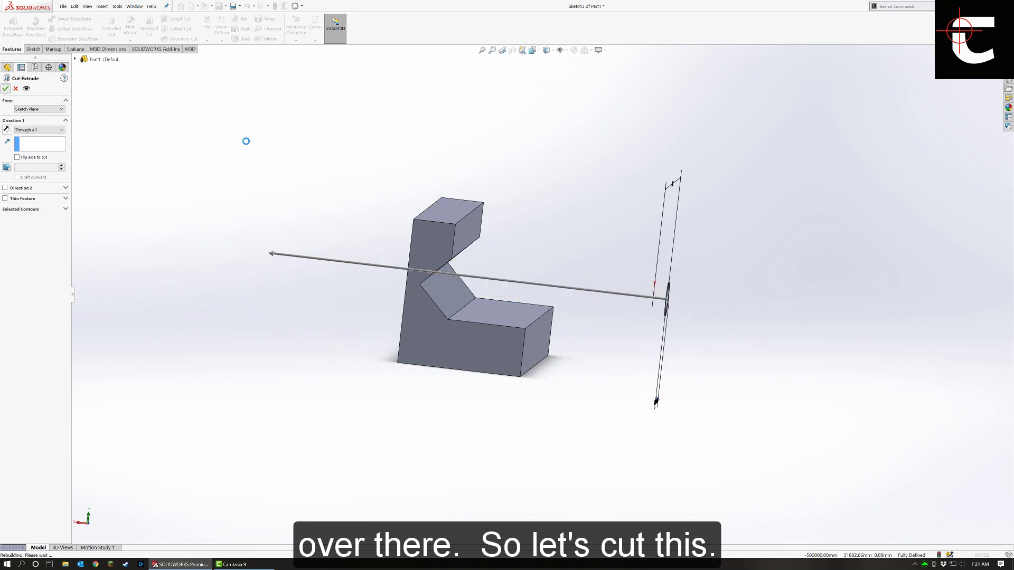
In the Left view, sketch a circle about 8.5 mm in diameter on the mount's side face, concentric with the cross hole.
{"action": "middle_click_drag", "start_coordinate": [508, 90], "coordinate": [395, 239]}
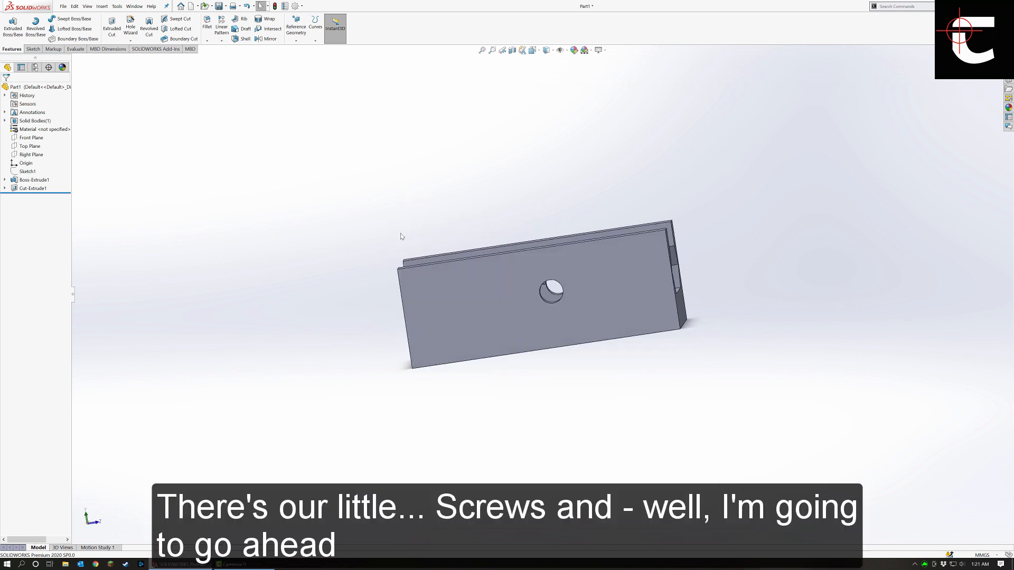
{"action": "key", "text": "space"}
{"action": "left_click", "coordinate": [409, 365]}
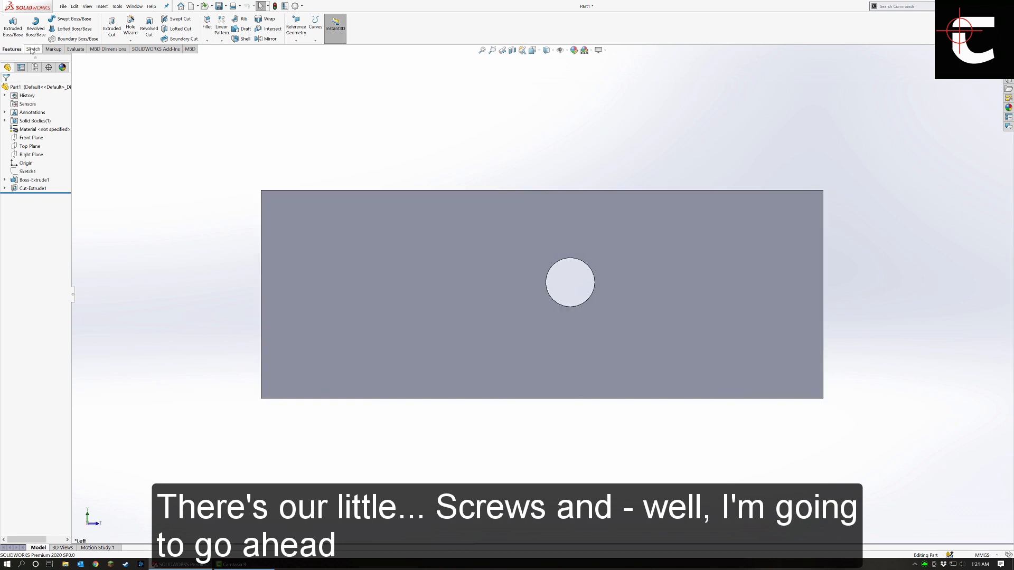
{"action": "left_click", "coordinate": [33, 49]}
{"action": "left_click", "coordinate": [10, 26]}
{"action": "left_click", "coordinate": [435, 282]}
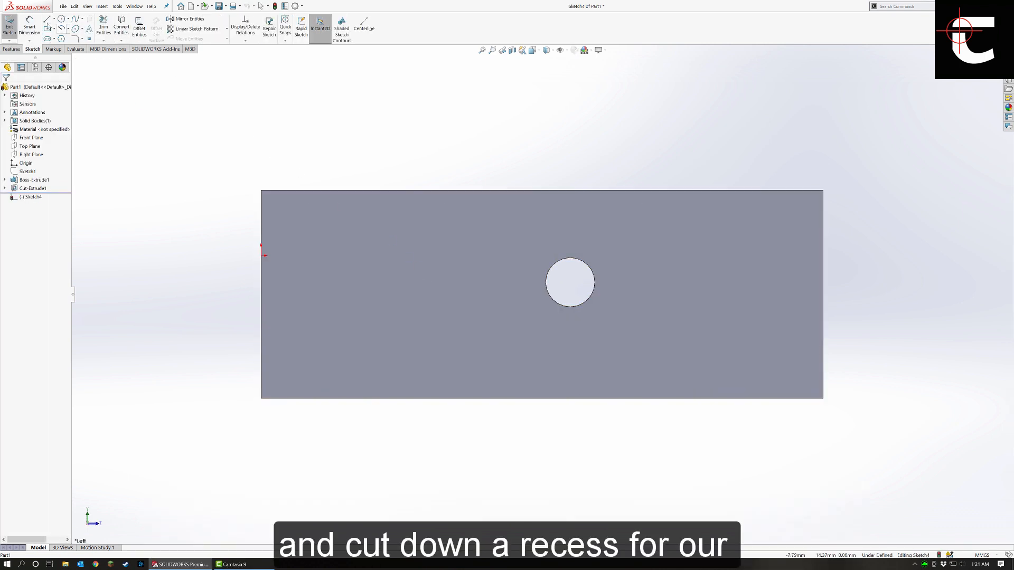
{"action": "left_click", "coordinate": [61, 20]}
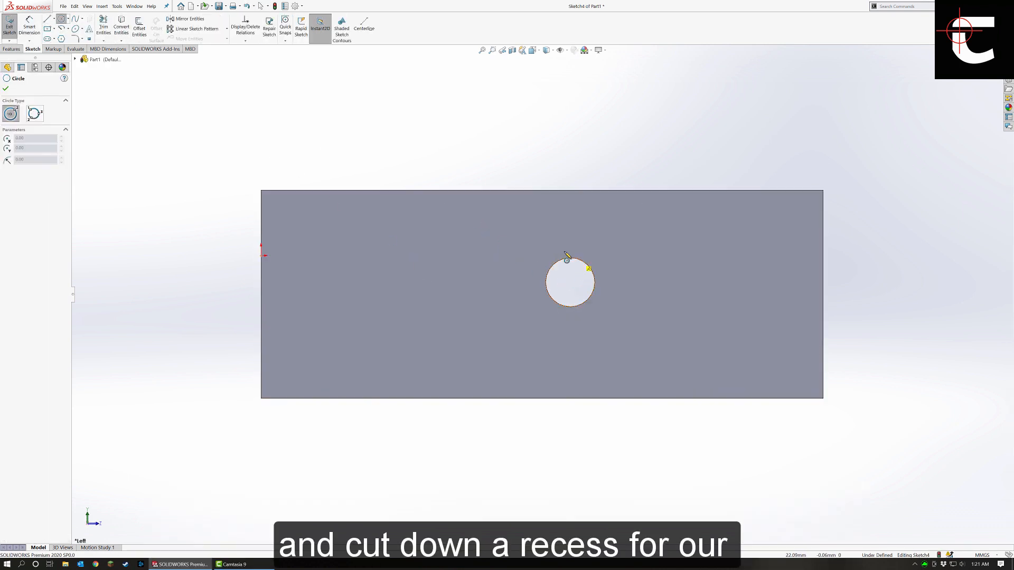
{"action": "left_click", "coordinate": [570, 282]}
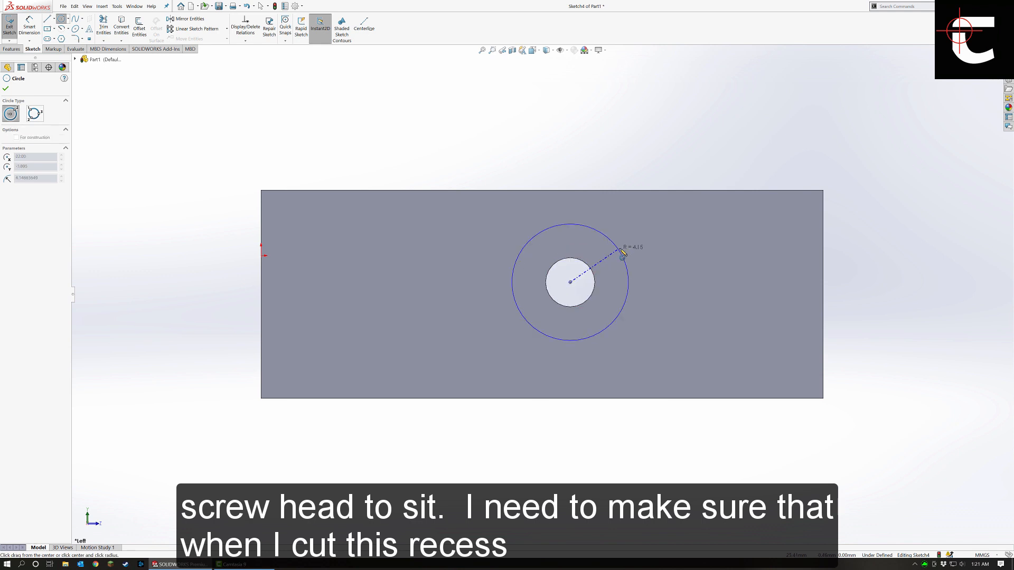
{"action": "left_click", "coordinate": [568, 222]}
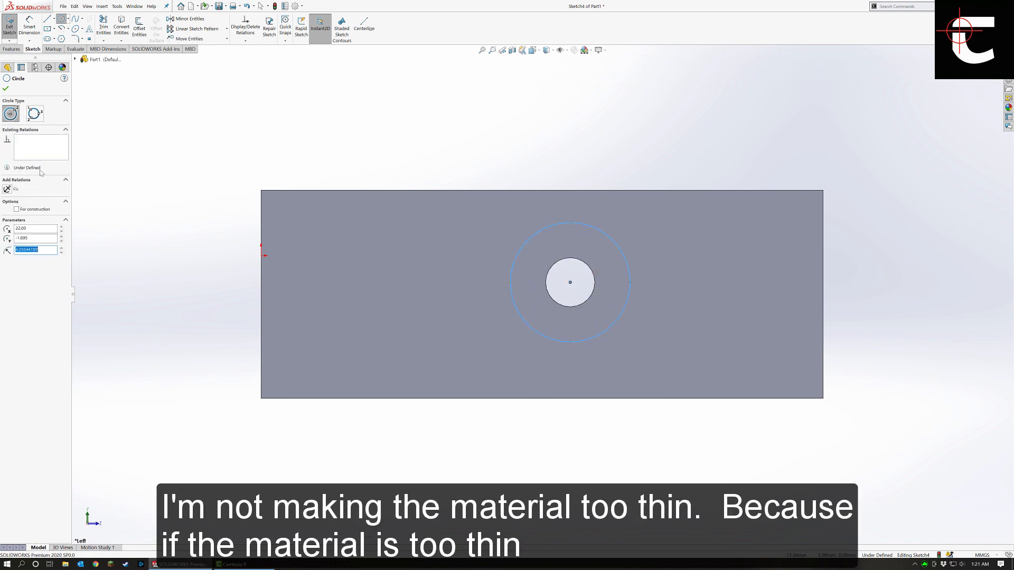
Dimension the diameter of the circle around the cross hole and set it to 6 mm.
{"action": "left_click", "coordinate": [29, 27]}
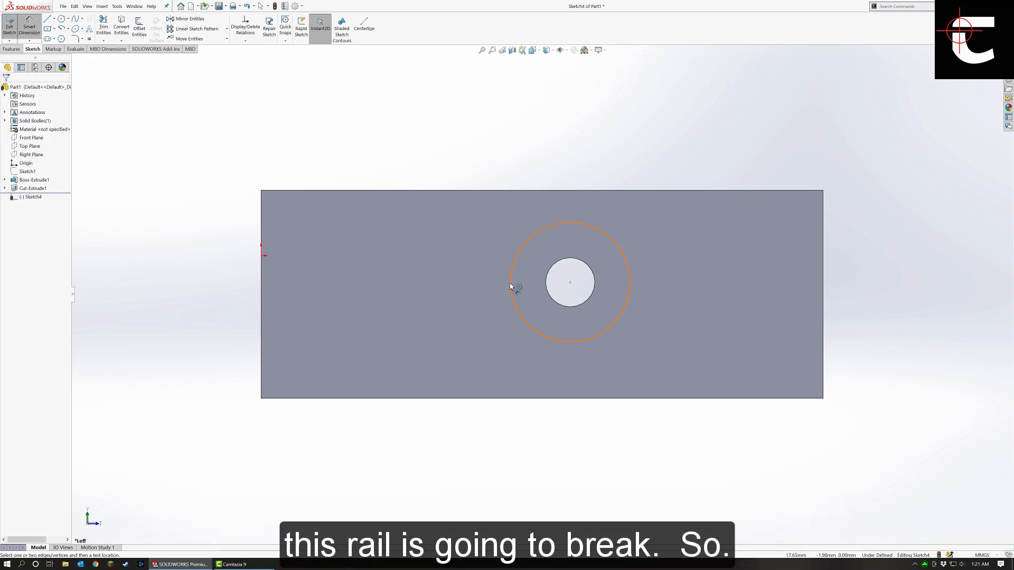
{"action": "left_click", "coordinate": [477, 285]}
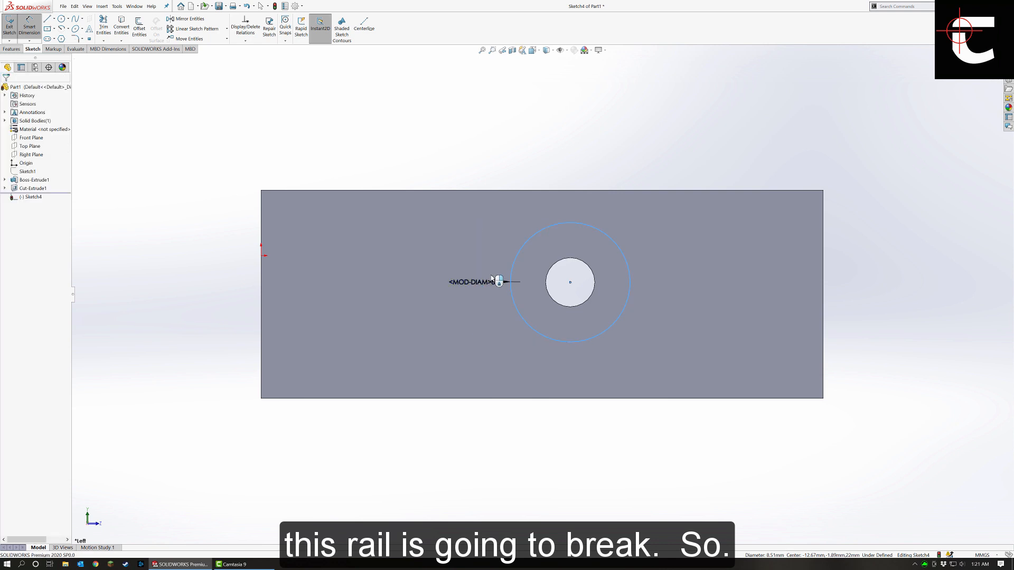
{"action": "left_click", "coordinate": [496, 278]}
{"action": "type", "text": "6"}
{"action": "key", "text": "Return"}
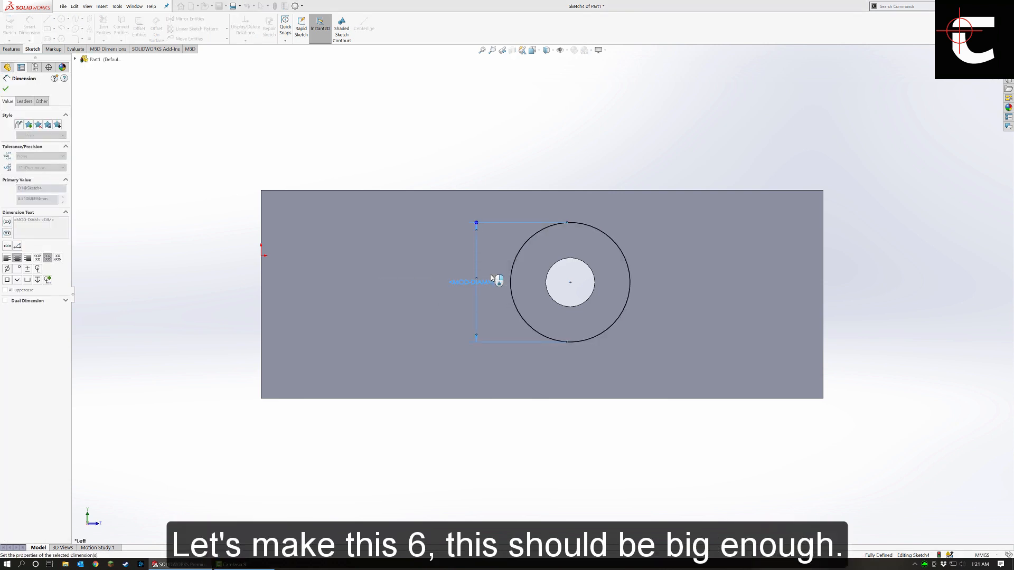
Extrude-cut the 6 mm circle with a blind depth of 2 mm to form the screw head recess.
{"action": "left_click", "coordinate": [21, 49]}
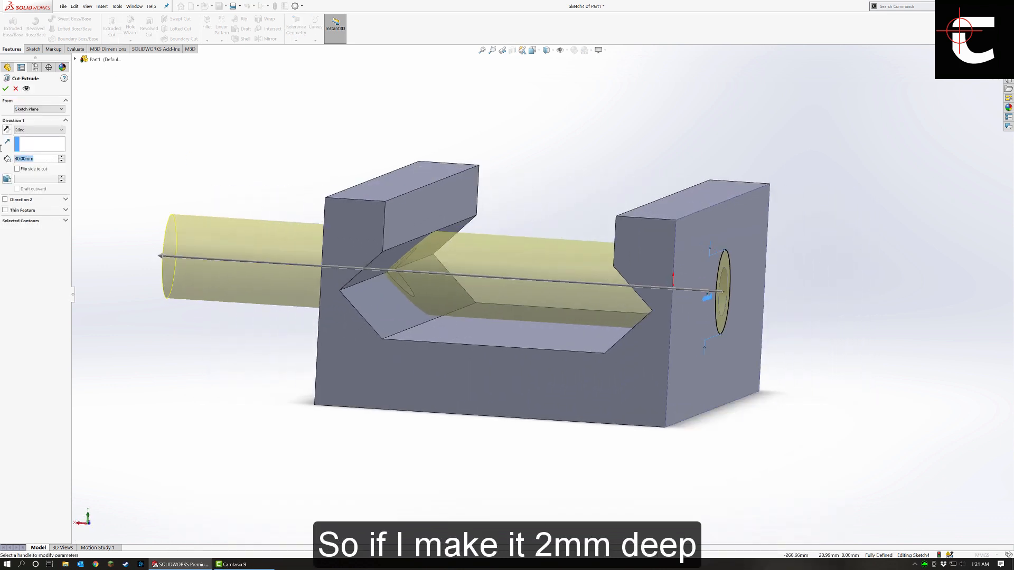
{"action": "type", "text": "2"}
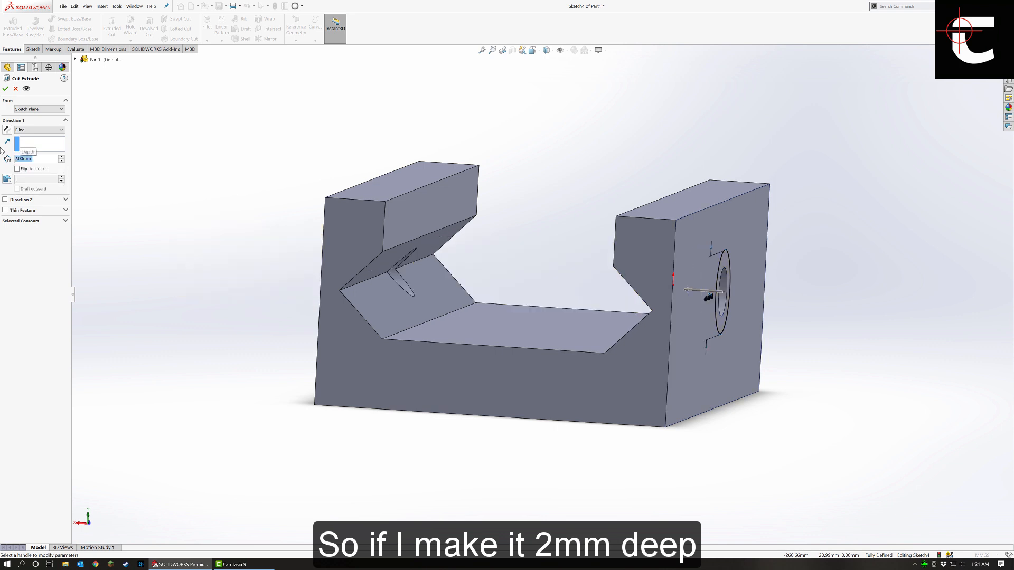
{"action": "key", "text": "Return"}
Edit the mount's extruded profile sketch, set its overall width to 27.35 mm, and exit the sketch.
{"action": "middle_click_drag", "start_coordinate": [305, 244], "coordinate": [200, 236]}
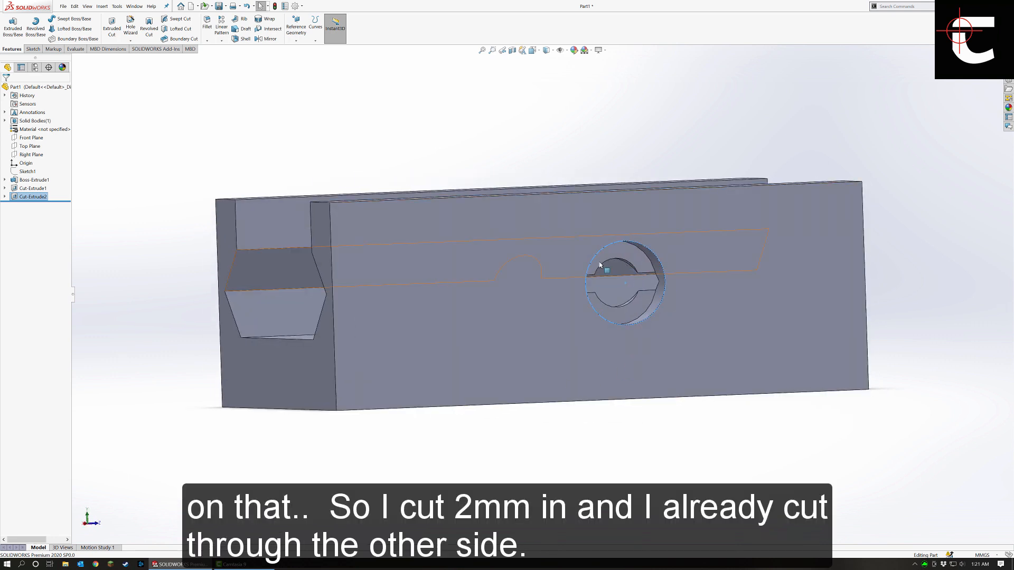
{"action": "middle_click_drag", "start_coordinate": [600, 268], "coordinate": [557, 266]}
{"action": "middle_click_drag", "start_coordinate": [511, 292], "coordinate": [430, 379]}
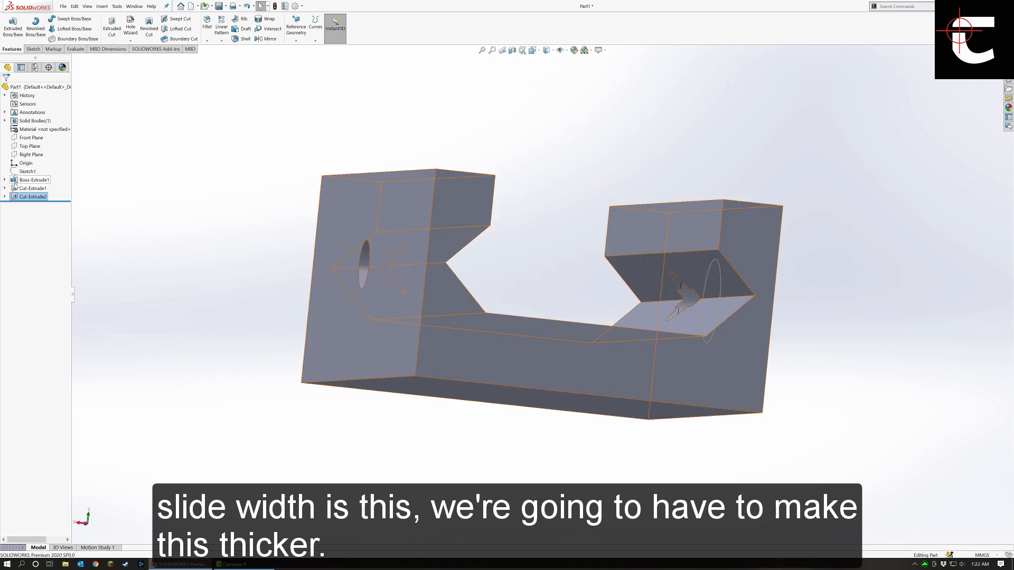
{"action": "left_click", "coordinate": [24, 180]}
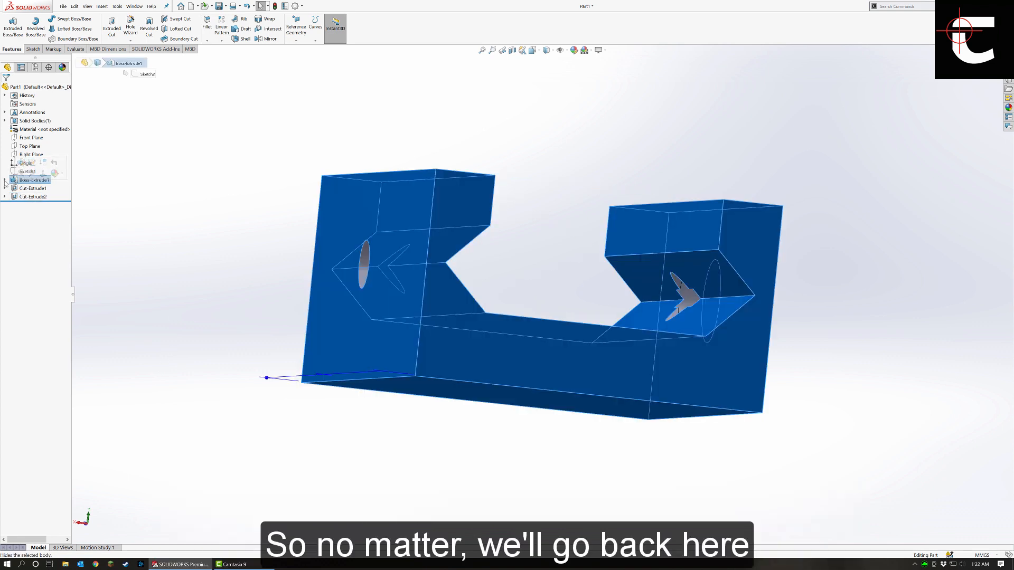
{"action": "left_click", "coordinate": [21, 189]}
{"action": "left_click", "coordinate": [24, 189]}
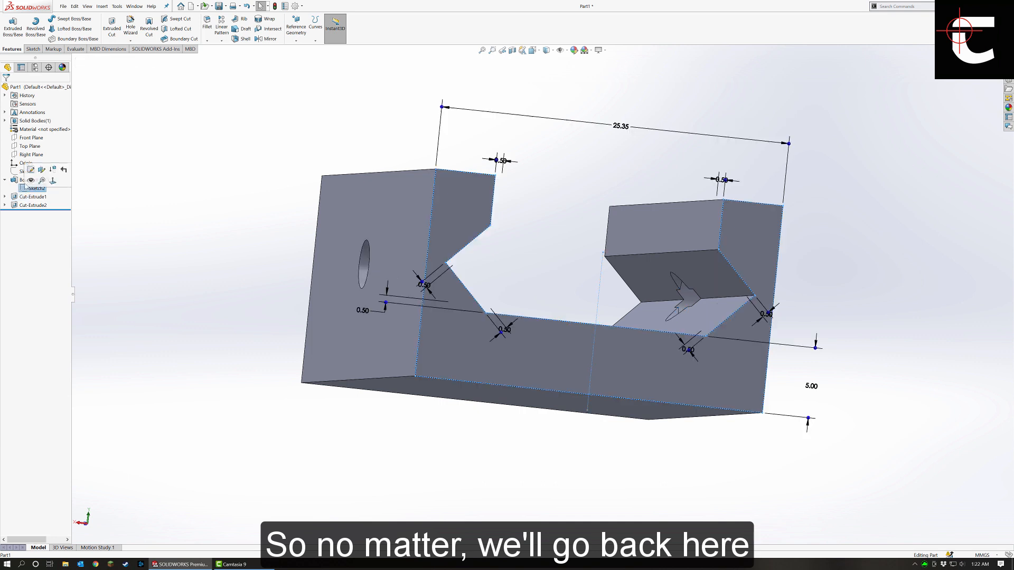
{"action": "left_click", "coordinate": [30, 170]}
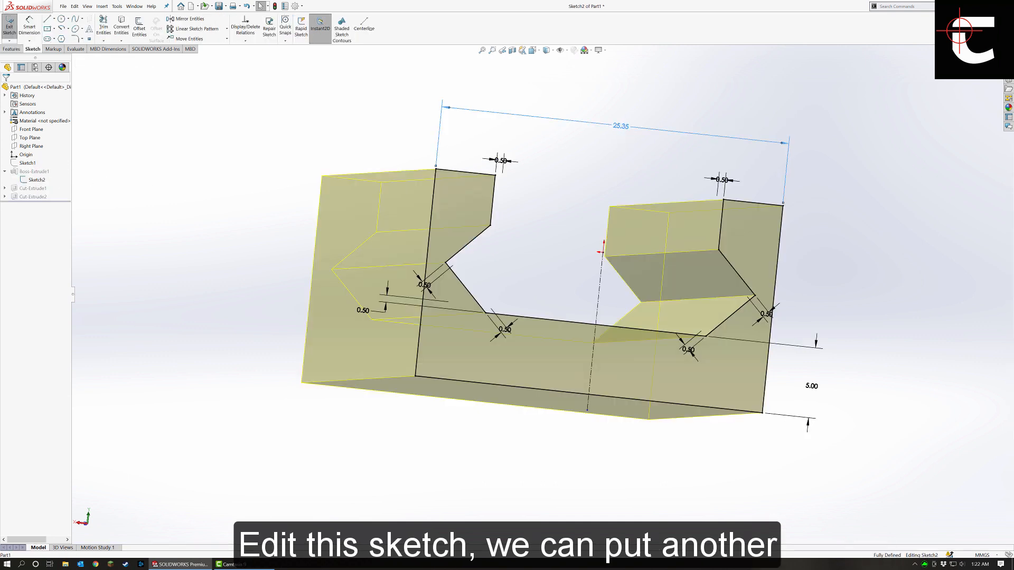
{"action": "left_click", "coordinate": [621, 126]}
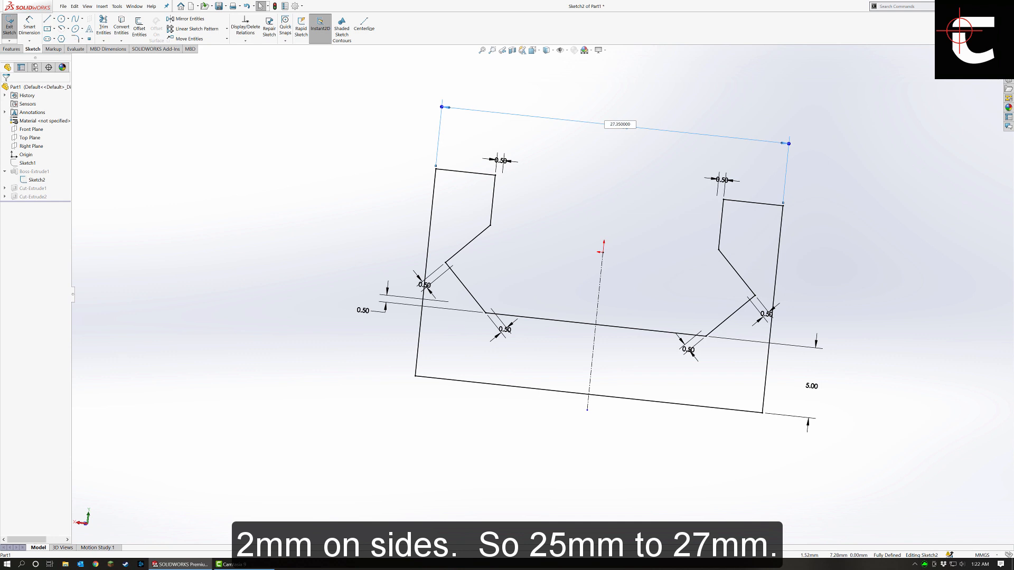
{"action": "key", "text": "Return"}
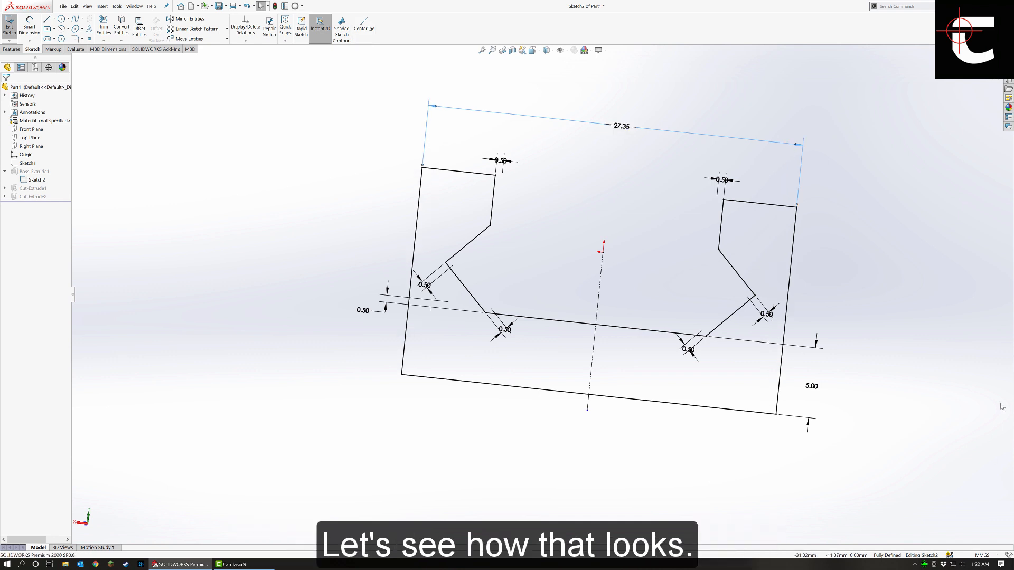
{"action": "left_click", "coordinate": [835, 166]}
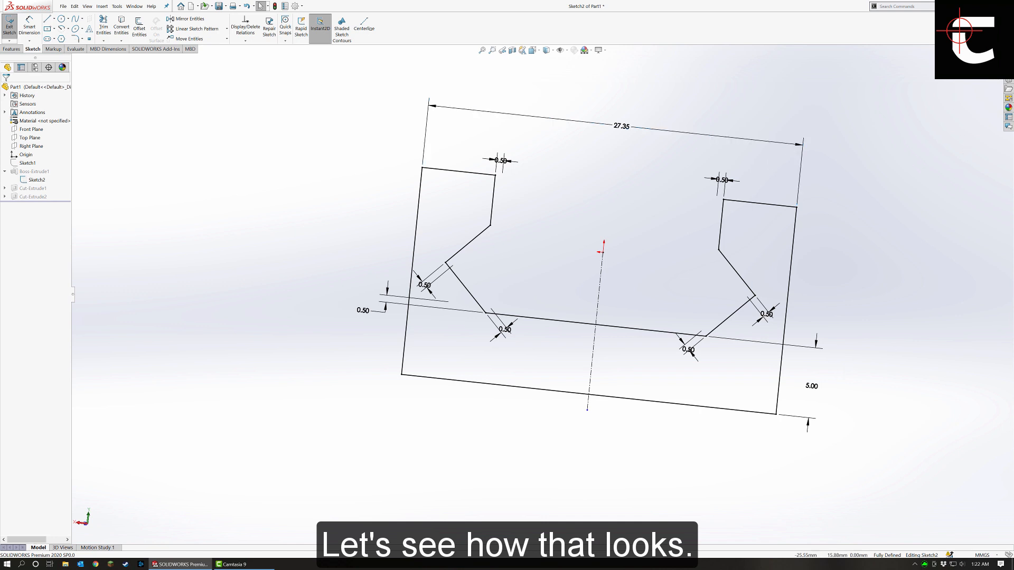
{"action": "left_click", "coordinate": [982, 66]}
Edit the mount's profile sketch, set its overall width to 28 mm, and rebuild the part.
{"action": "mouse_move", "coordinate": [831, 224]}
{"action": "middle_mouse_down"}
{"action": "mouse_move", "coordinate": [690, 229]}
{"action": "mouse_move", "coordinate": [830, 224]}
{"action": "mouse_move", "coordinate": [728, 237]}
{"action": "mouse_move", "coordinate": [837, 229]}
{"action": "mouse_move", "coordinate": [824, 227]}
{"action": "middle_mouse_up"}
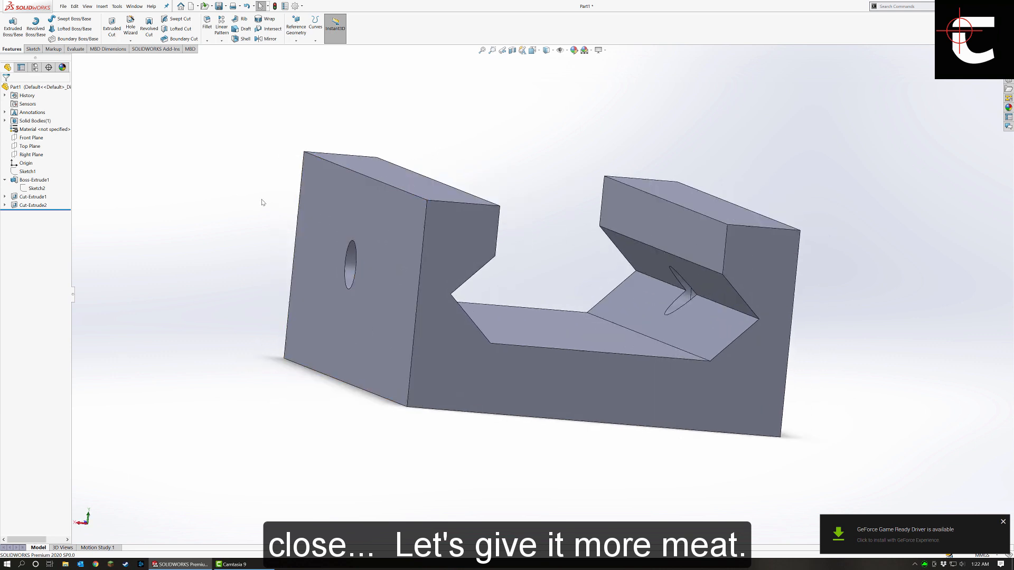
{"action": "left_click", "coordinate": [33, 179]}
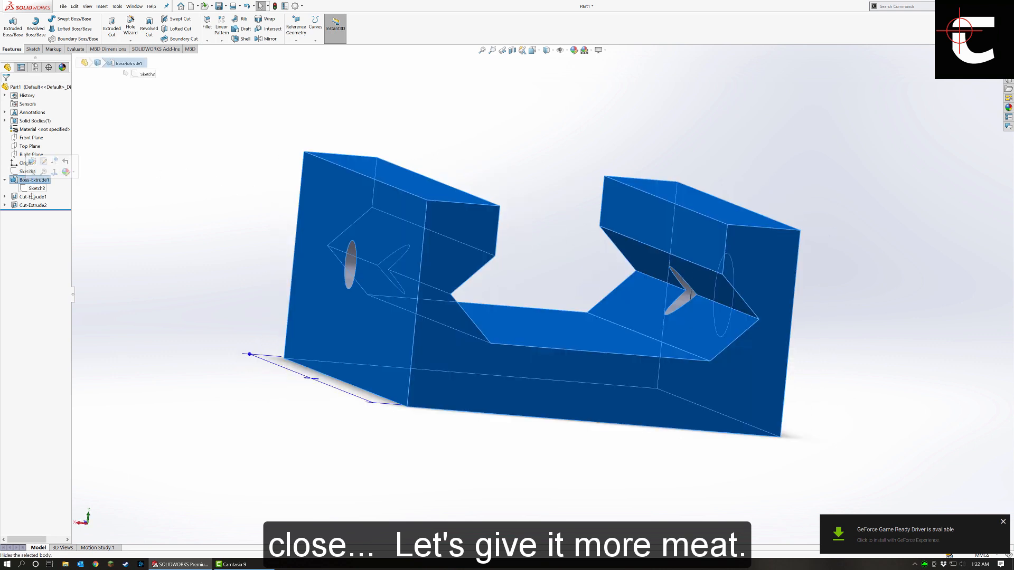
{"action": "left_click", "coordinate": [29, 196]}
{"action": "left_click", "coordinate": [32, 189]}
{"action": "left_click", "coordinate": [30, 168]}
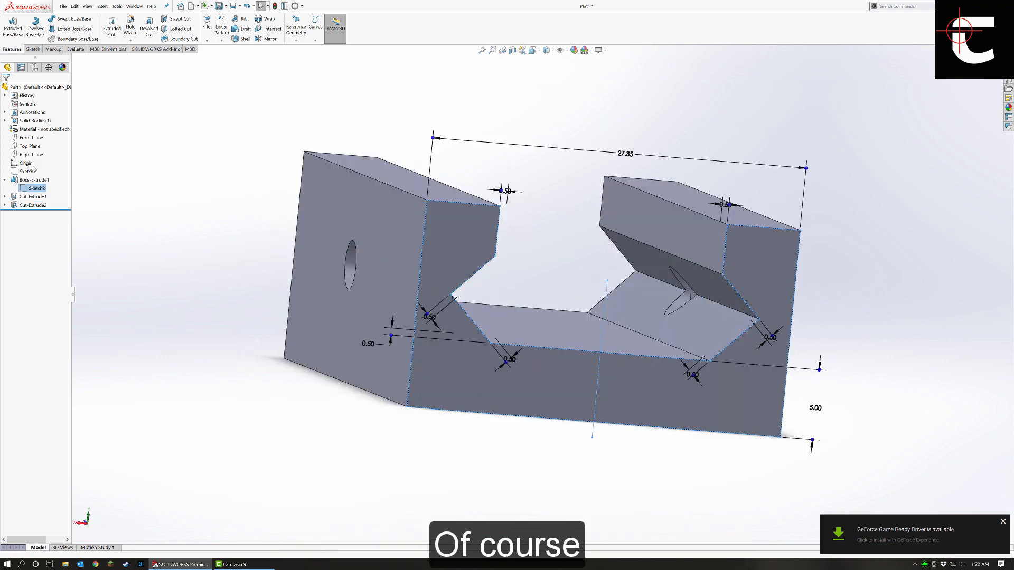
{"action": "left_click", "coordinate": [624, 156]}
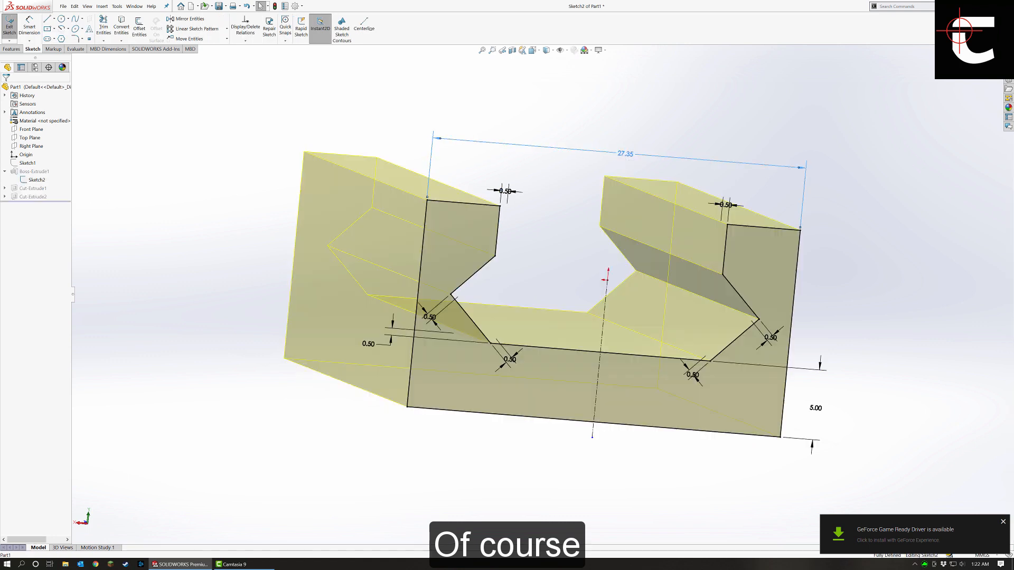
{"action": "double_click", "coordinate": [624, 154]}
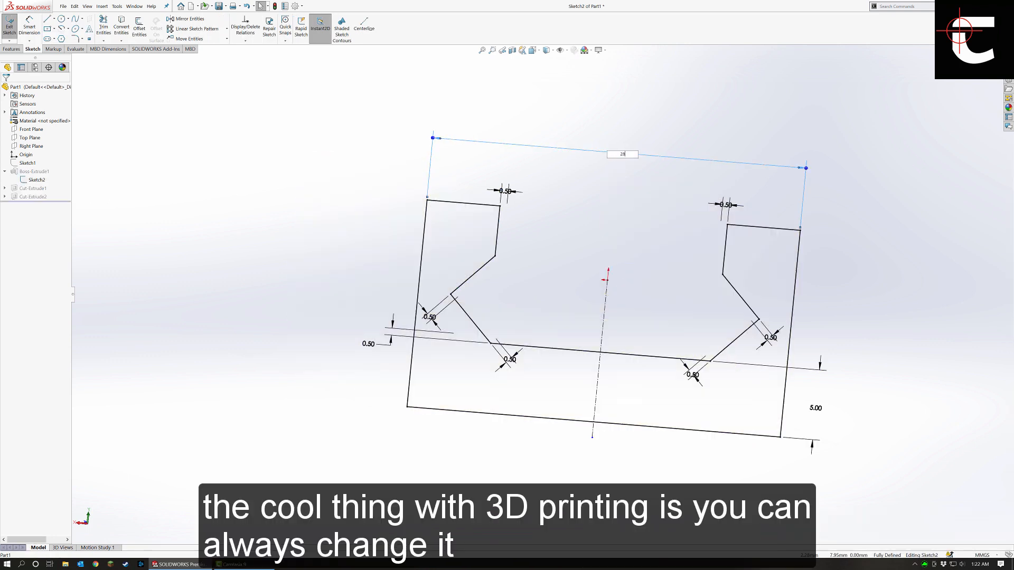
{"action": "key", "text": "Return"}
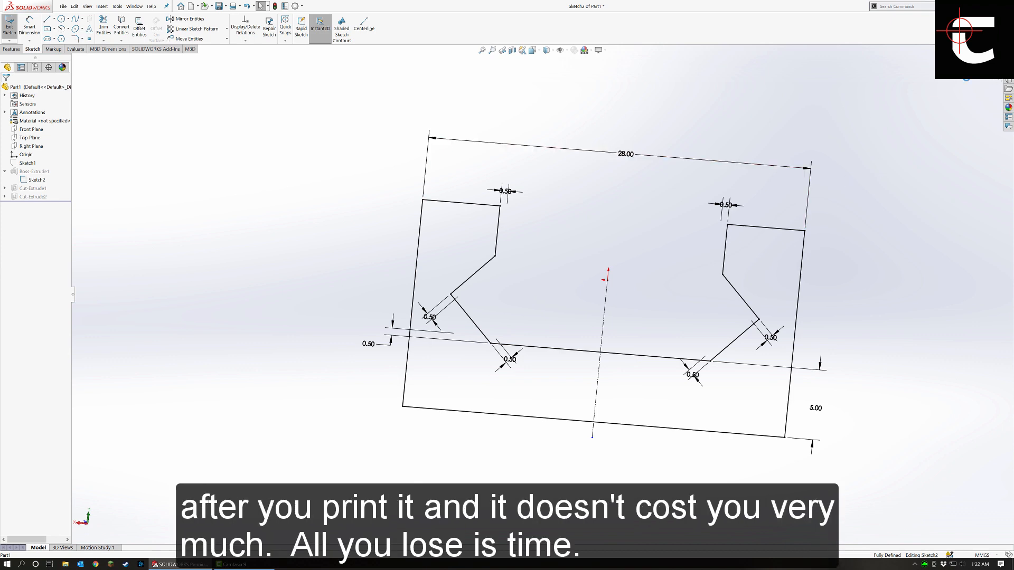
{"action": "left_click", "coordinate": [966, 75]}
Sketch a hexagon about 7.11 mm across flats, centred on the cross hole, on the side face opposite the screw head recess.
{"action": "mouse_move", "coordinate": [805, 248]}
{"action": "middle_mouse_down"}
{"action": "mouse_move", "coordinate": [647, 249]}
{"action": "mouse_move", "coordinate": [659, 233]}
{"action": "mouse_move", "coordinate": [777, 234]}
{"action": "mouse_move", "coordinate": [659, 264]}
{"action": "middle_mouse_up"}
{"action": "middle_click_drag", "start_coordinate": [528, 320], "coordinate": [748, 280]}
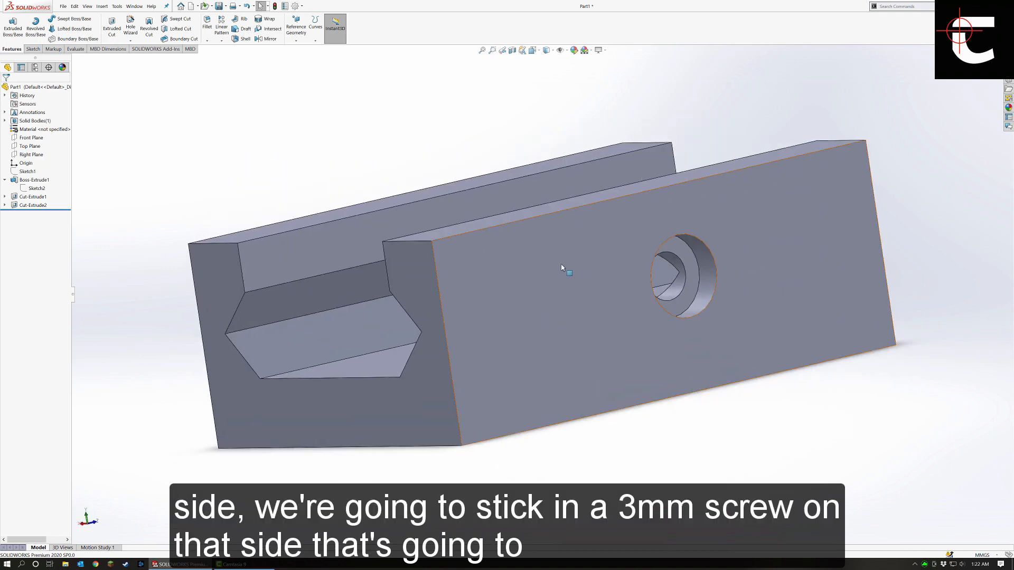
{"action": "middle_click_drag", "start_coordinate": [657, 293], "coordinate": [776, 291]}
{"action": "key", "text": "space"}
{"action": "left_click", "coordinate": [431, 389]}
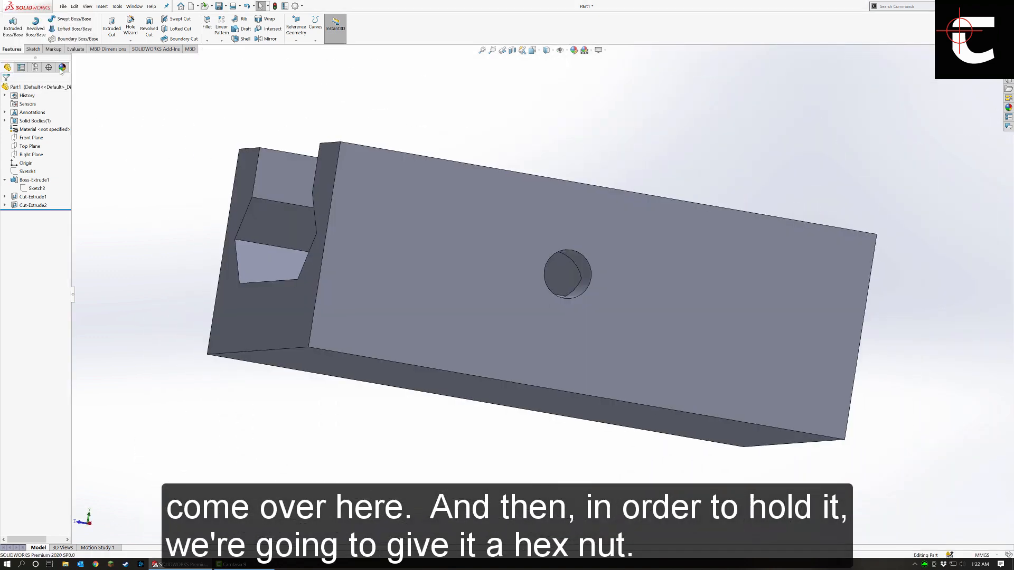
{"action": "left_click", "coordinate": [32, 49]}
{"action": "left_click", "coordinate": [9, 23]}
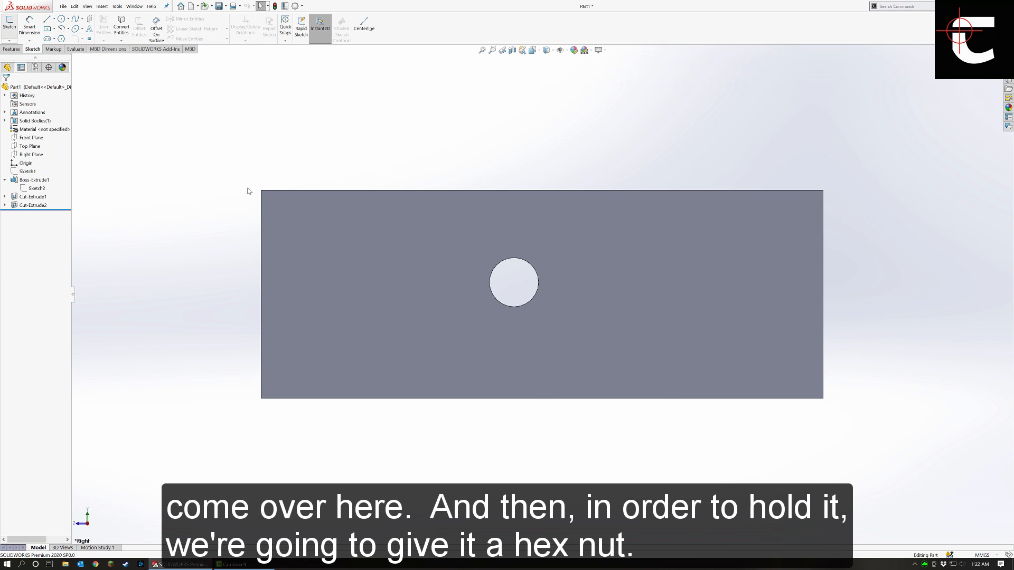
{"action": "left_click", "coordinate": [264, 194]}
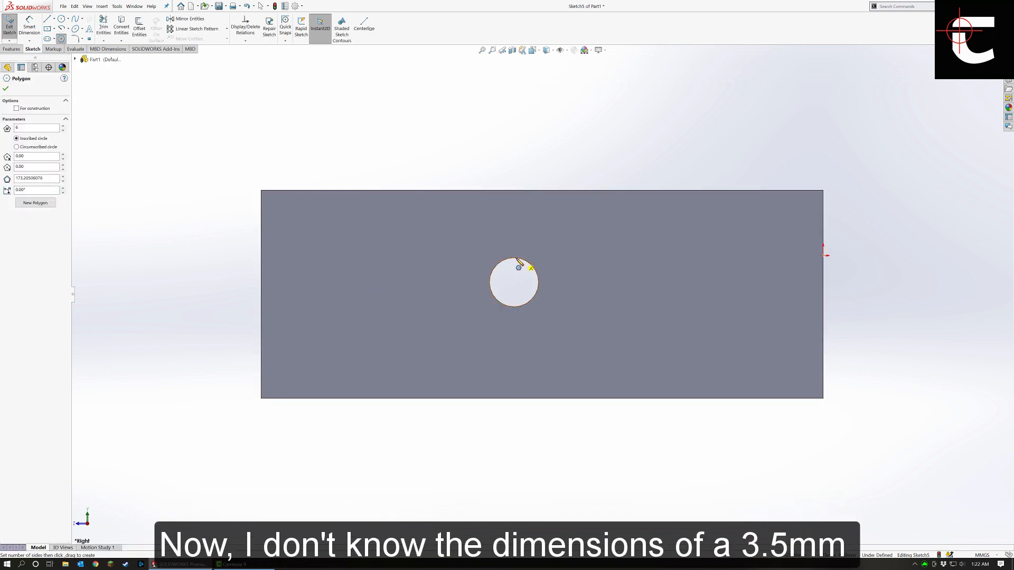
{"action": "left_click", "coordinate": [515, 283]}
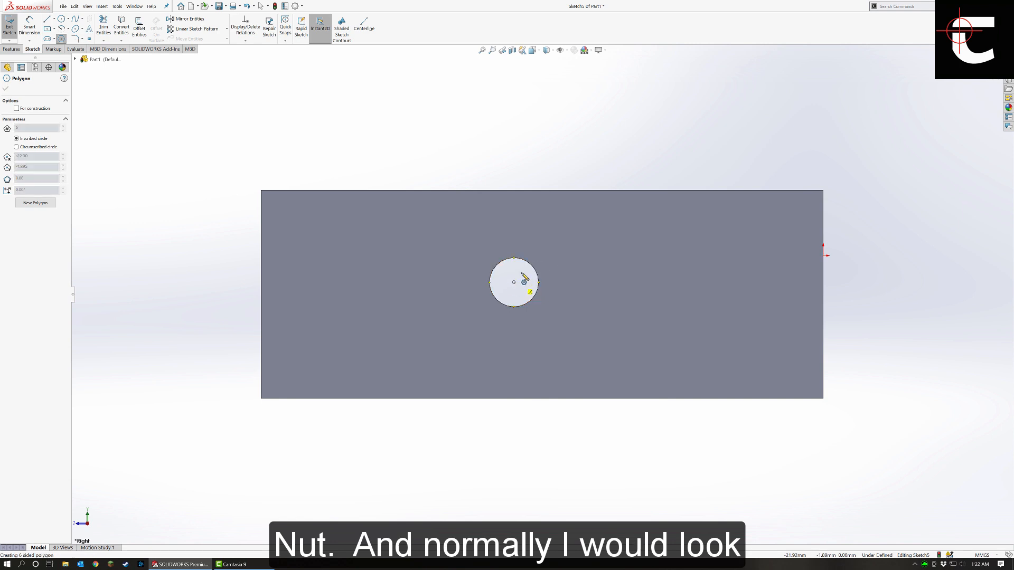
{"action": "left_click", "coordinate": [514, 225]}
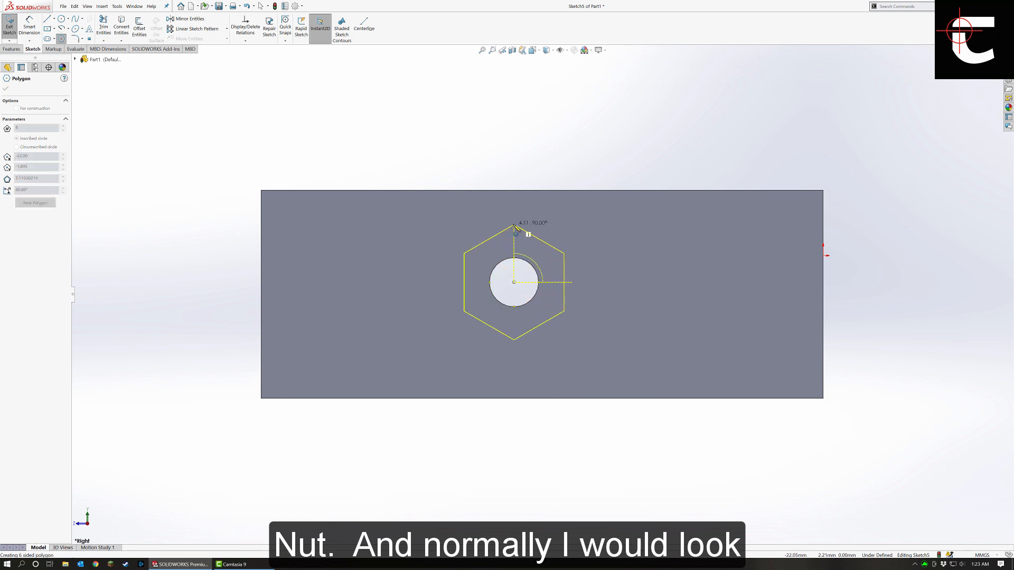
Dimension the hexagon's width across its two vertical flats and set it to 7 mm.
{"action": "left_click", "coordinate": [30, 27]}
{"action": "left_click", "coordinate": [564, 289]}
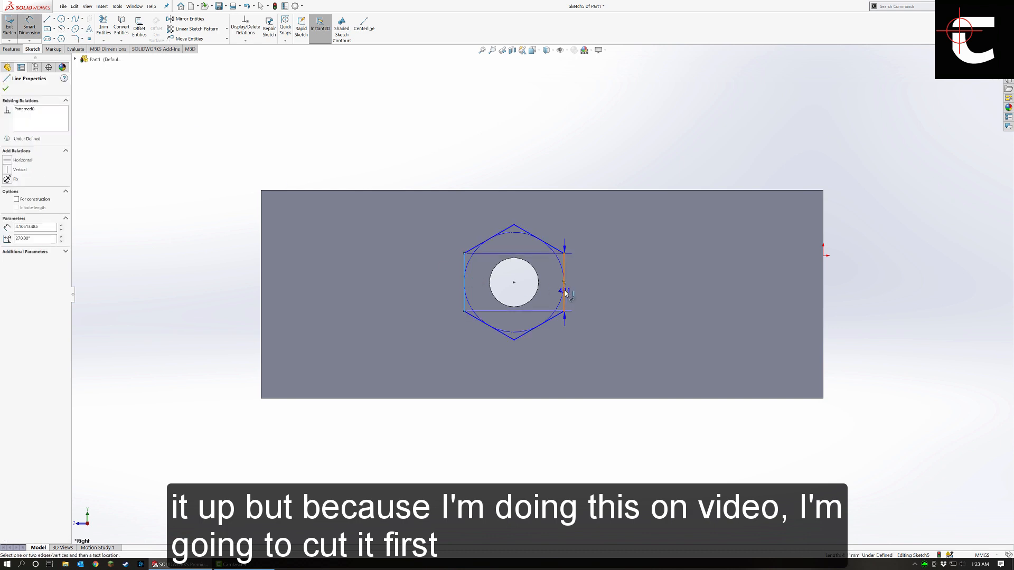
{"action": "left_click", "coordinate": [512, 446]}
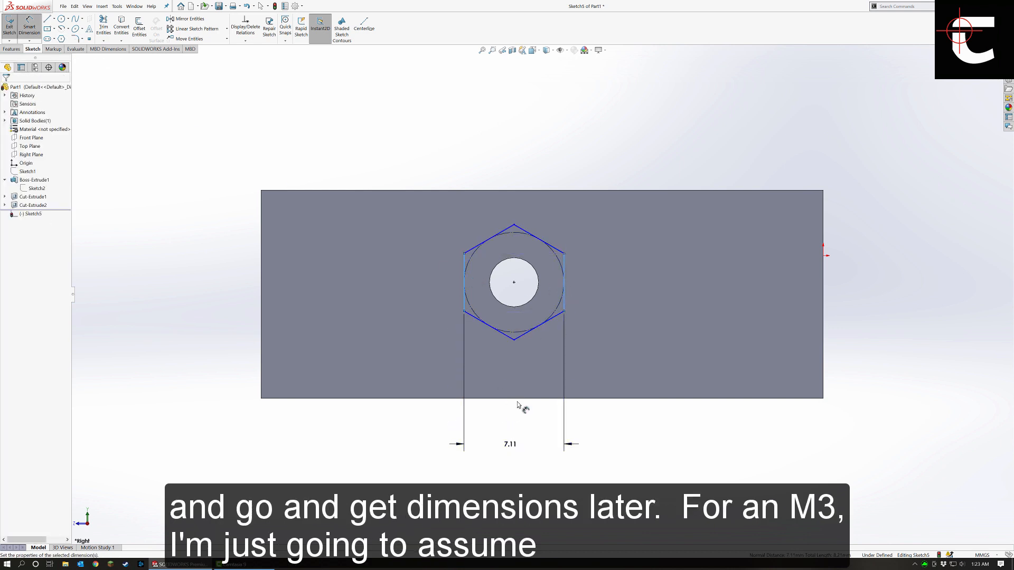
{"action": "type", "text": "5.5"}
{"action": "key", "text": "Return"}
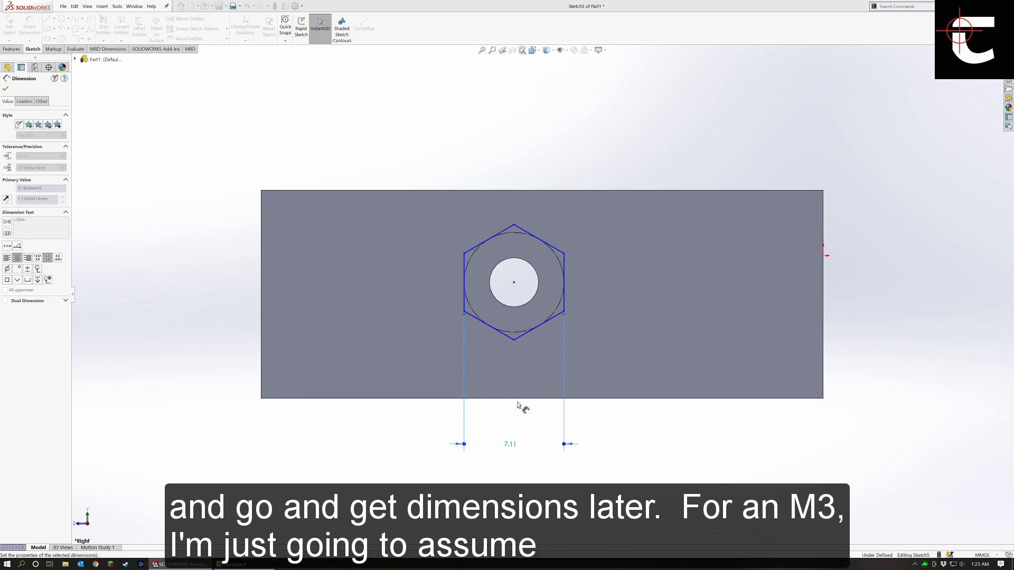
Extrude-cut the hexagon with a blind depth of 2 mm to form the hex nut recess.
{"action": "left_click", "coordinate": [12, 48]}
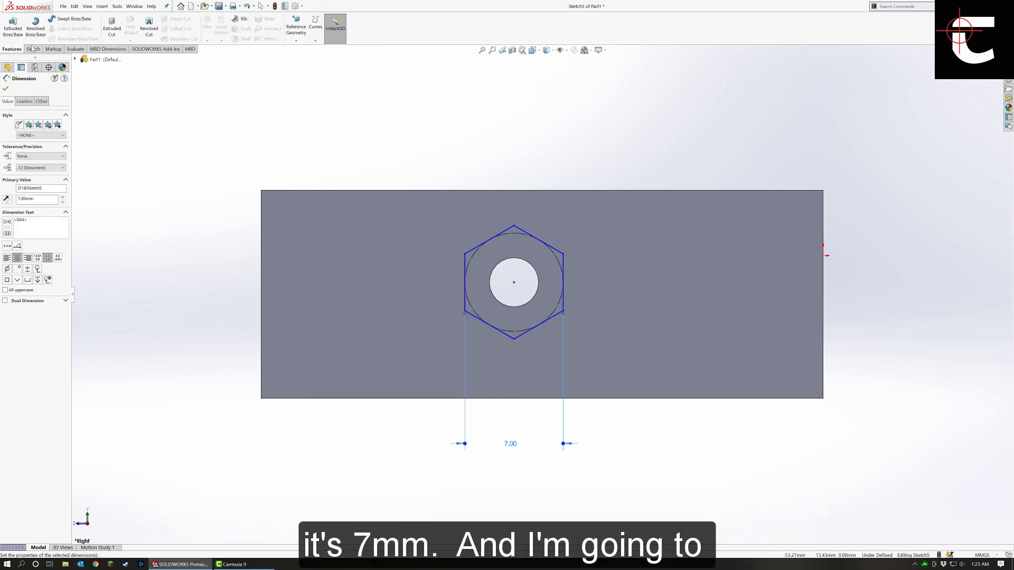
{"action": "left_click", "coordinate": [105, 35]}
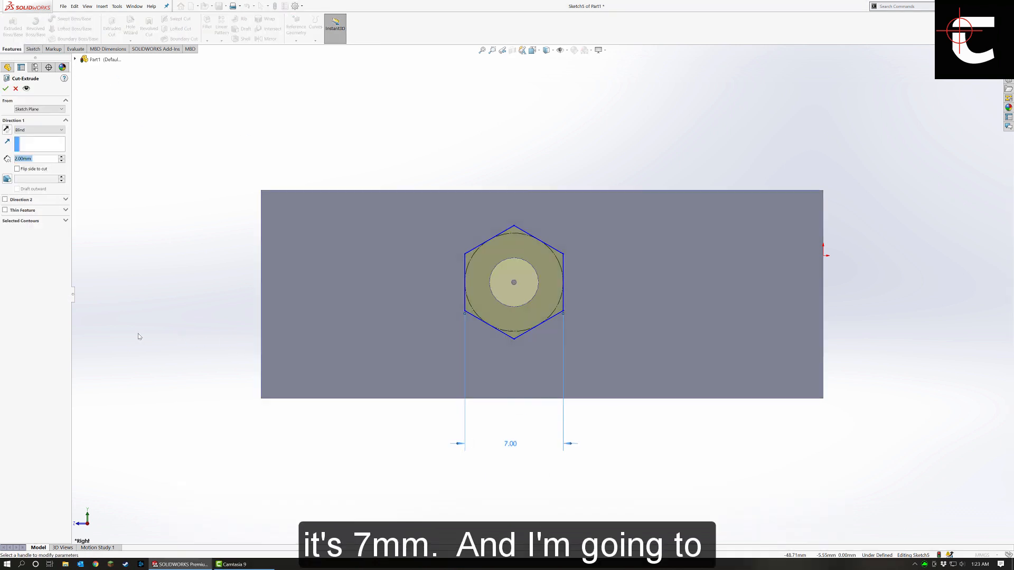
{"action": "key", "text": "Return"}
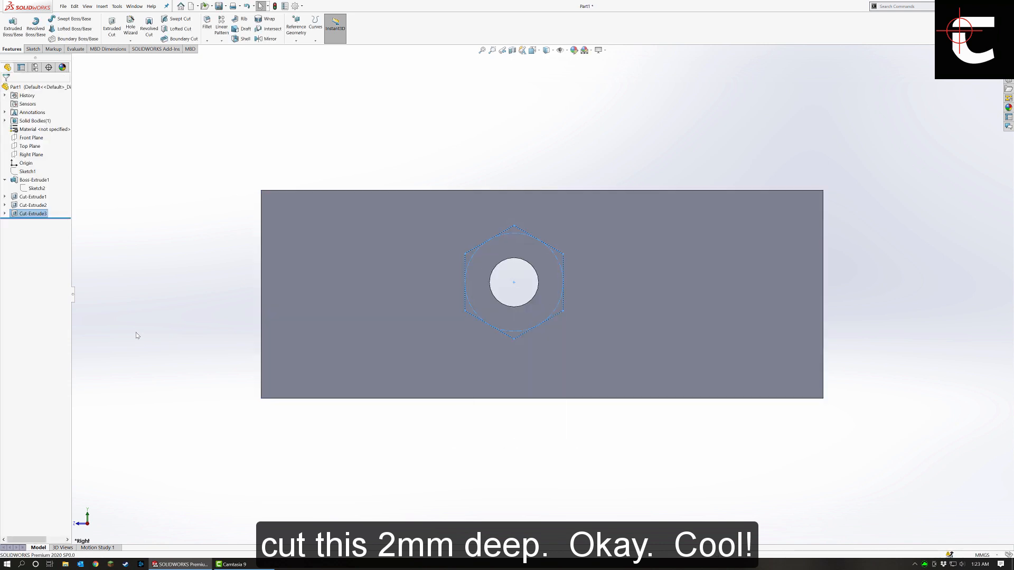
Start a sketch on the mount's end face and draw a vertical centerline from the channel floor's midpoint down past the base.
{"action": "key", "text": "z"}
{"action": "middle_click_drag", "start_coordinate": [484, 449], "coordinate": [438, 455]}
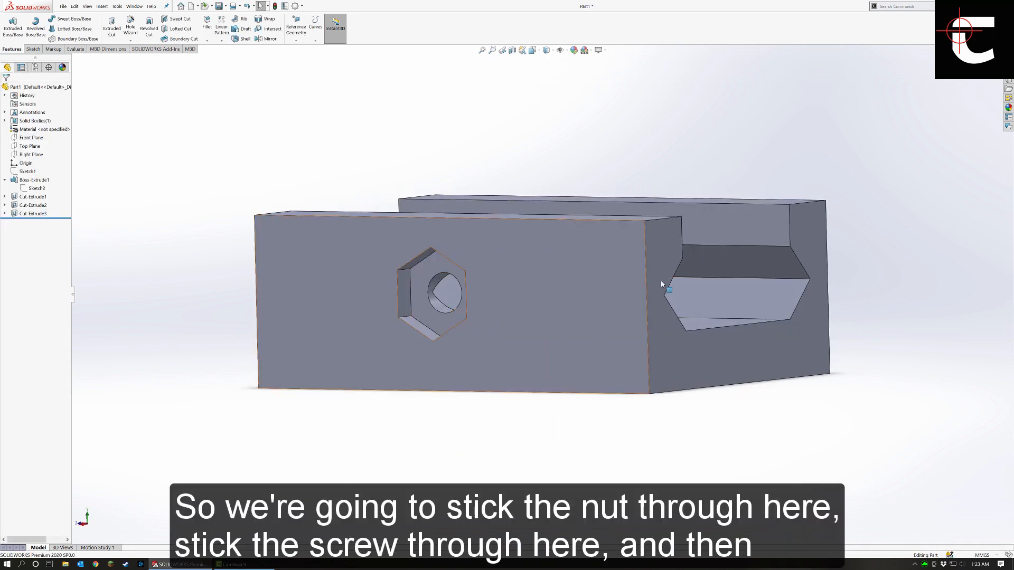
{"action": "middle_click_drag", "start_coordinate": [661, 284], "coordinate": [712, 285]}
{"action": "middle_click_drag", "start_coordinate": [542, 291], "coordinate": [549, 309]}
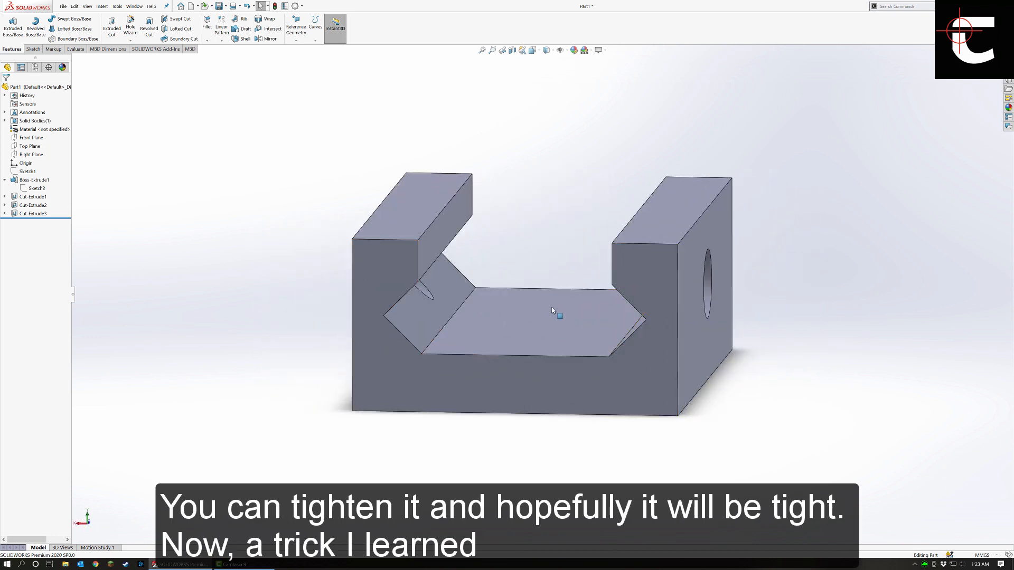
{"action": "middle_click_drag", "start_coordinate": [481, 375], "coordinate": [487, 365]}
{"action": "key", "text": "space"}
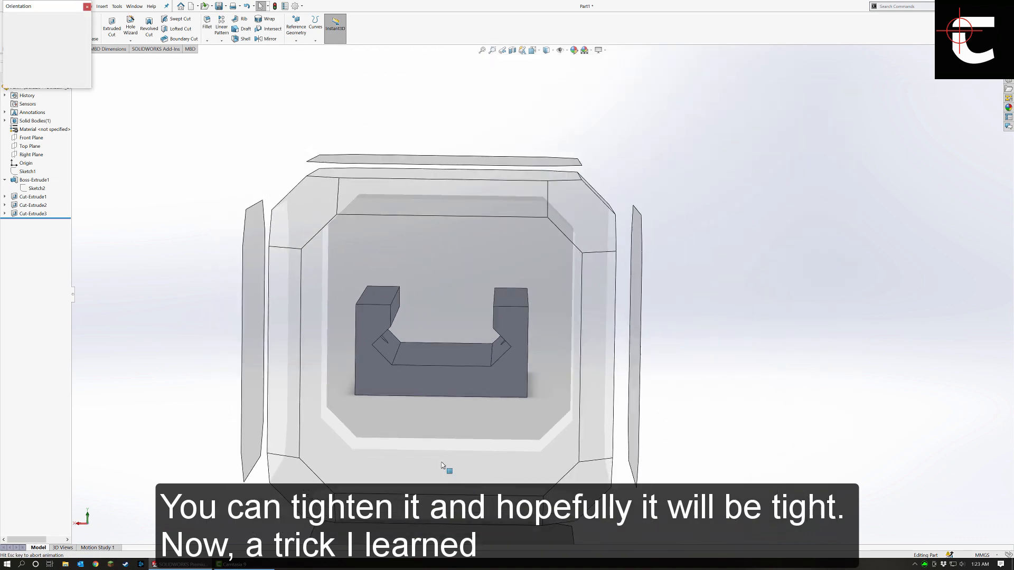
{"action": "left_click", "coordinate": [421, 442]}
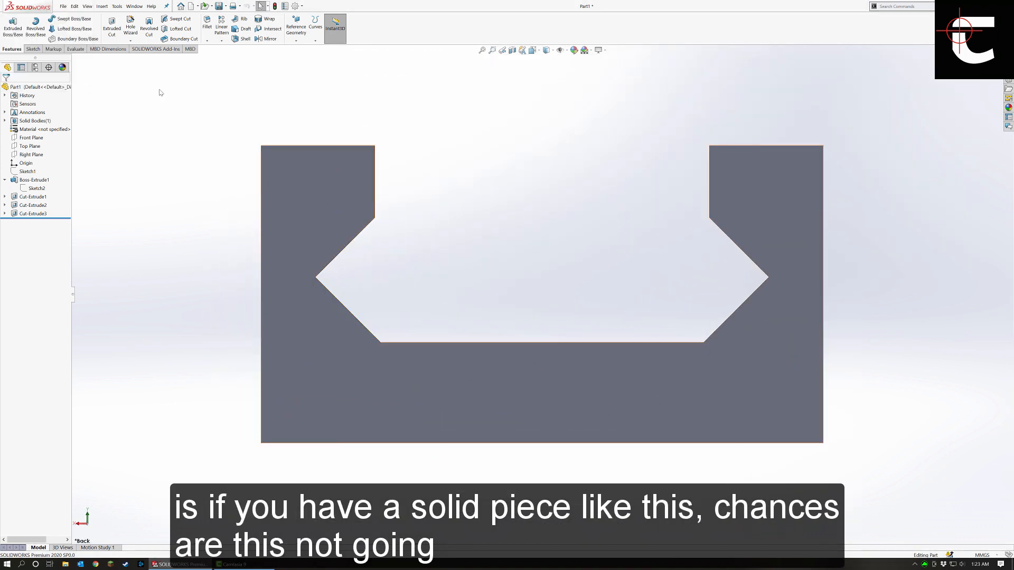
{"action": "left_click", "coordinate": [33, 49]}
{"action": "left_click", "coordinate": [9, 27]}
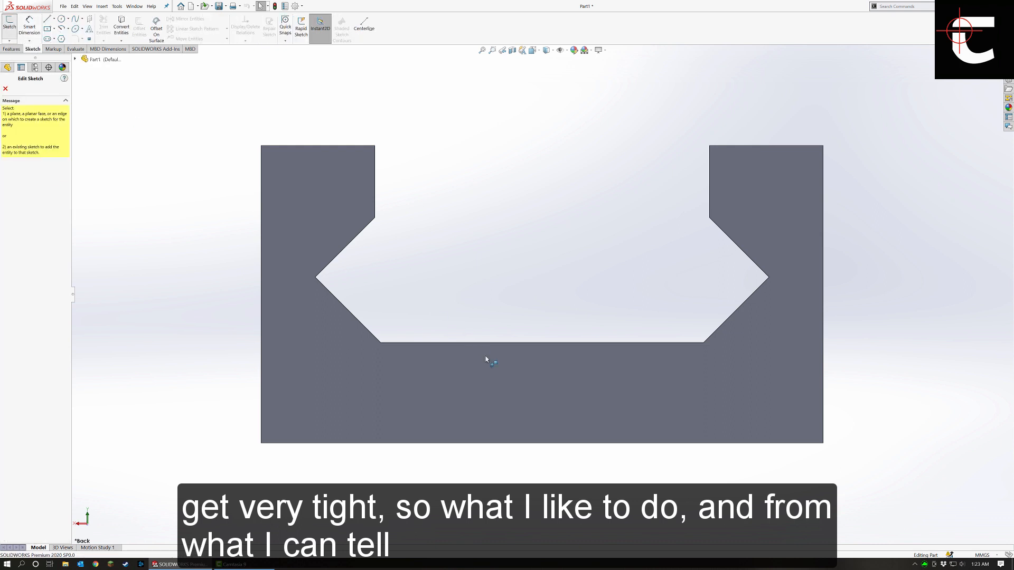
{"action": "left_click", "coordinate": [487, 359]}
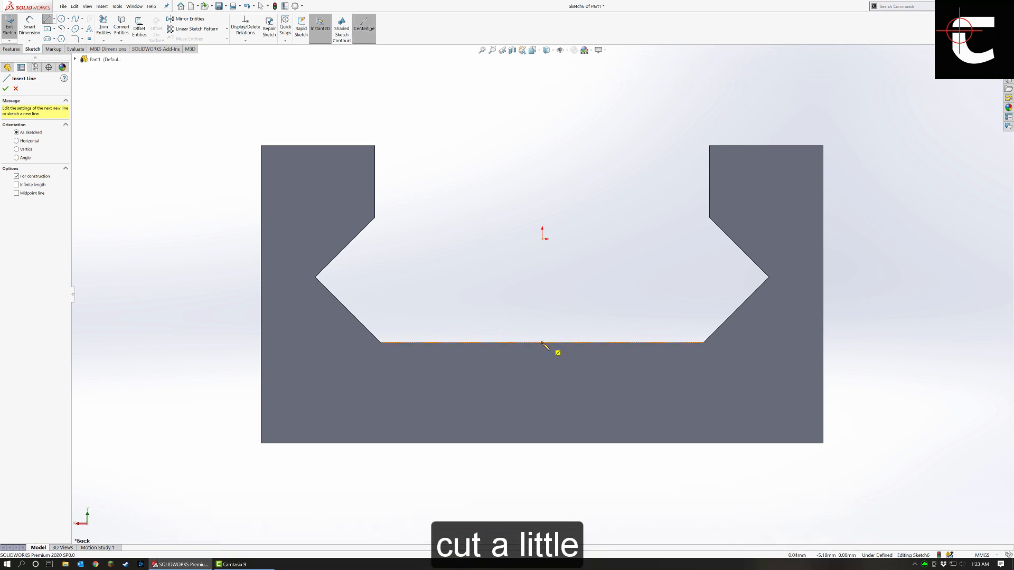
{"action": "left_click", "coordinate": [541, 343]}
{"action": "left_click", "coordinate": [542, 500]}
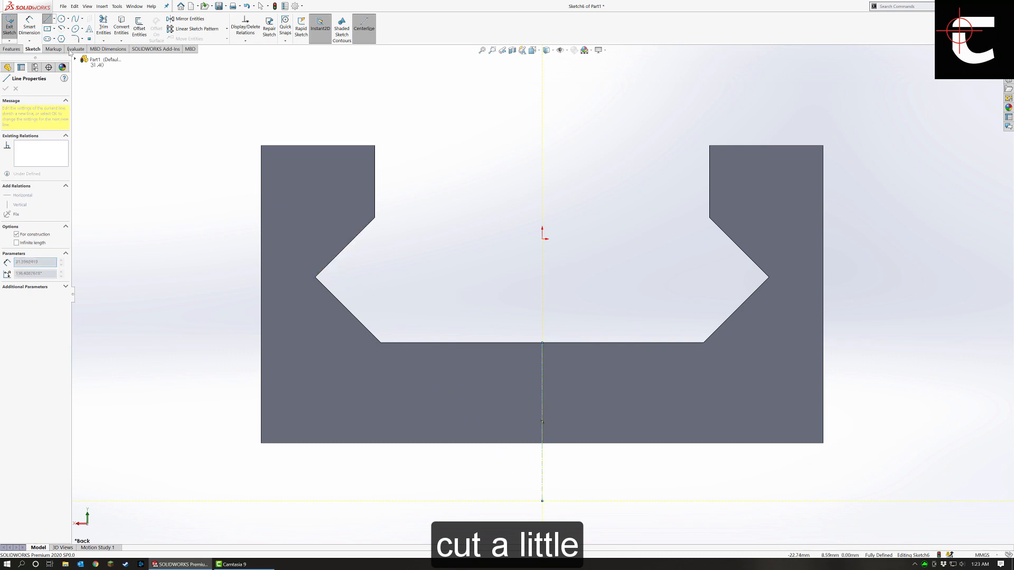
{"action": "key", "text": "Escape"}
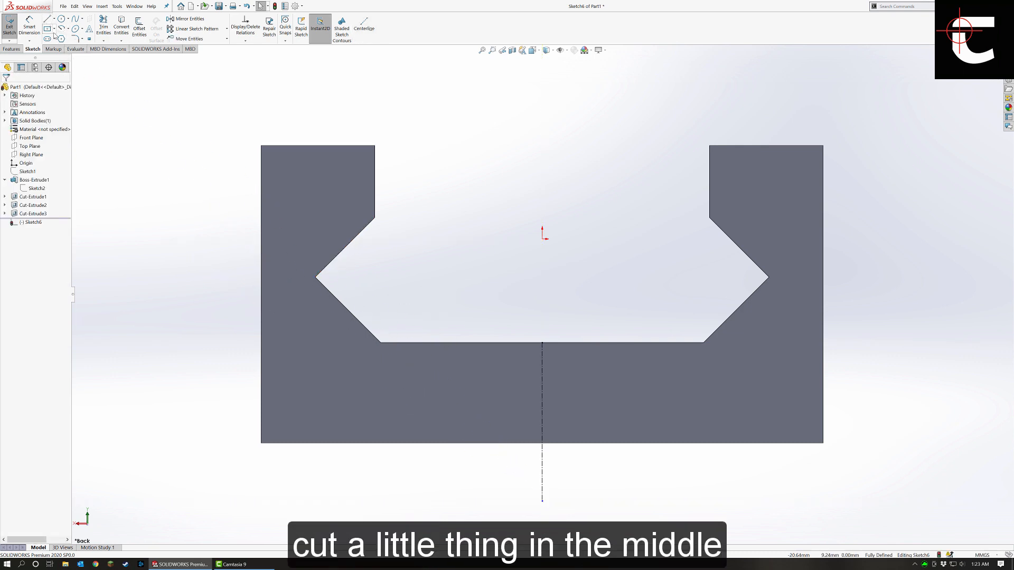
Draw a narrow upright center rectangle on the channel floor's midpoint, extending down into the base.
{"action": "left_click", "coordinate": [53, 29]}
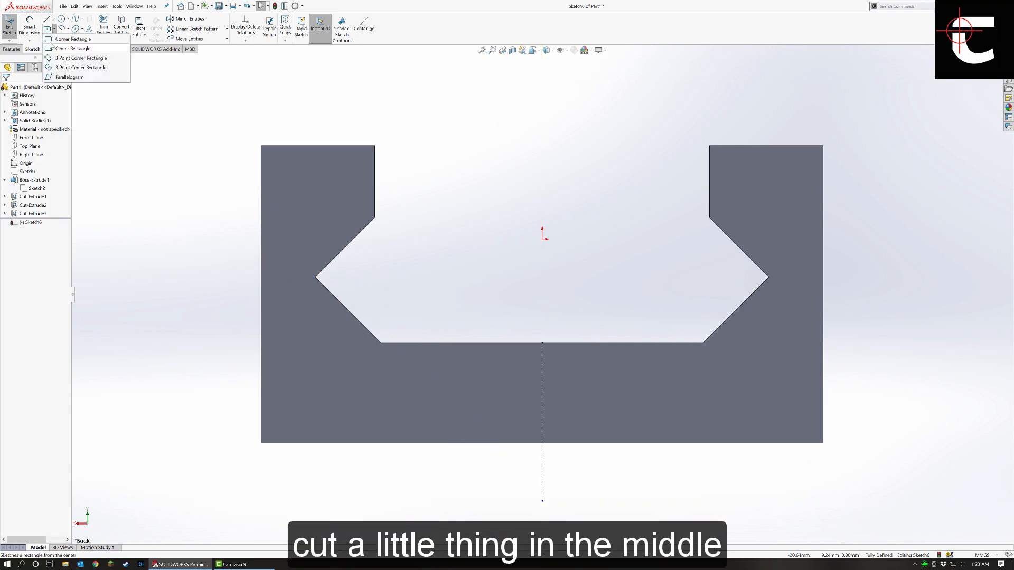
{"action": "left_click", "coordinate": [53, 48]}
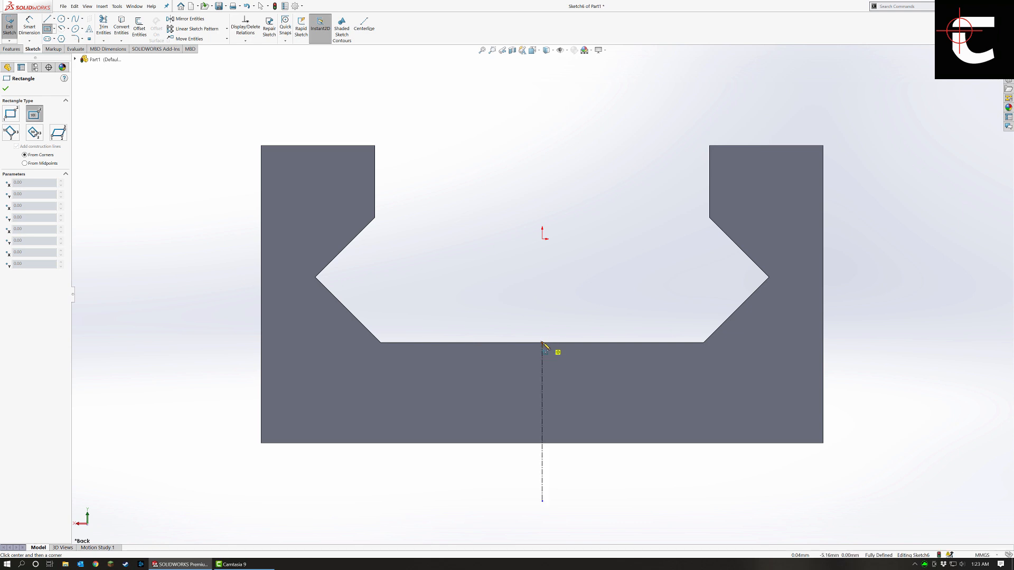
{"action": "left_click", "coordinate": [542, 343]}
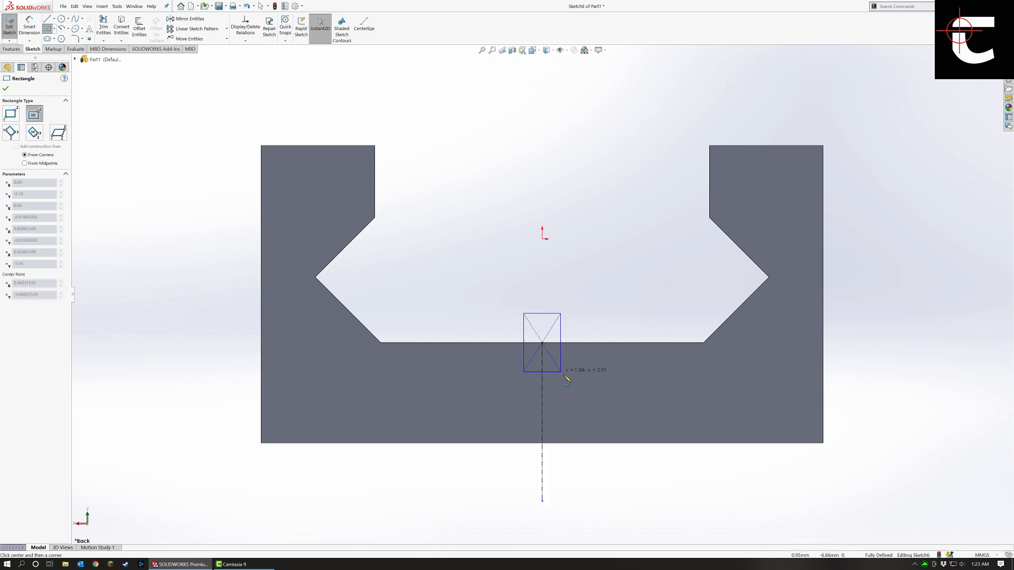
{"action": "left_click", "coordinate": [565, 405]}
{"action": "key", "text": "Escape"}
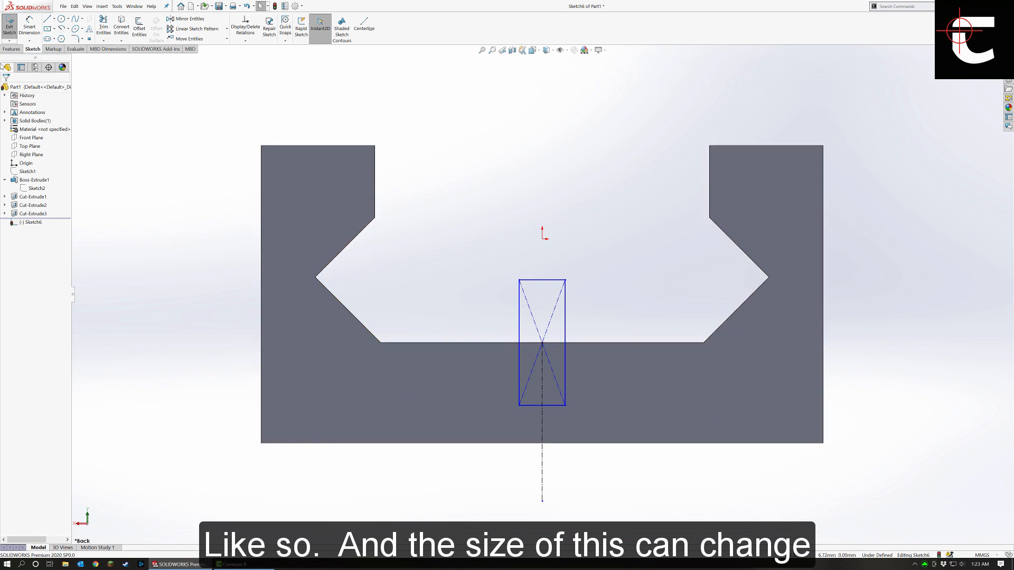
Dimension the distance between the rectangle's lower edge and the bottom of the base and set it to 2 mm.
{"action": "left_click", "coordinate": [29, 27]}
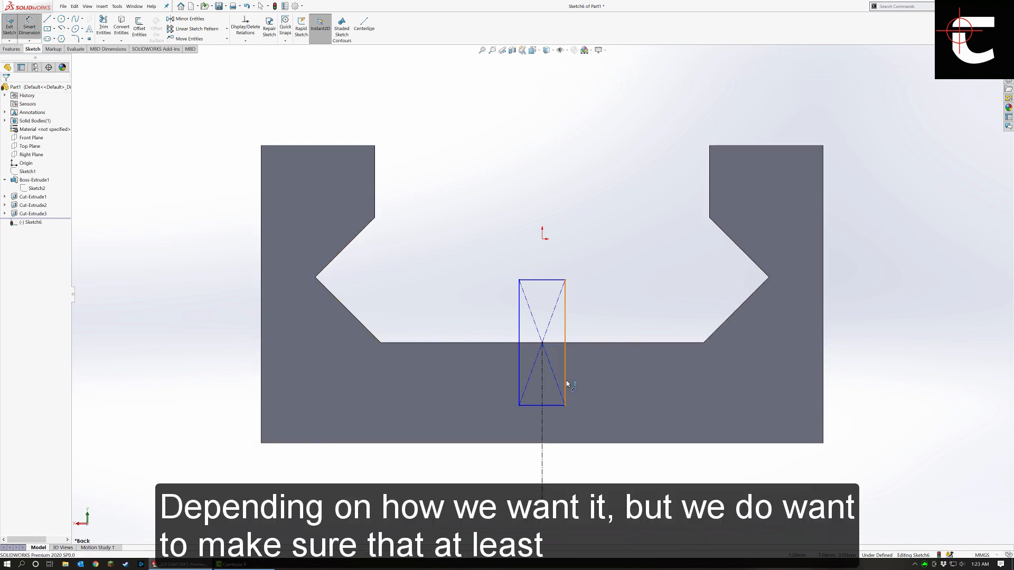
{"action": "left_click", "coordinate": [554, 406]}
{"action": "left_click", "coordinate": [567, 443]}
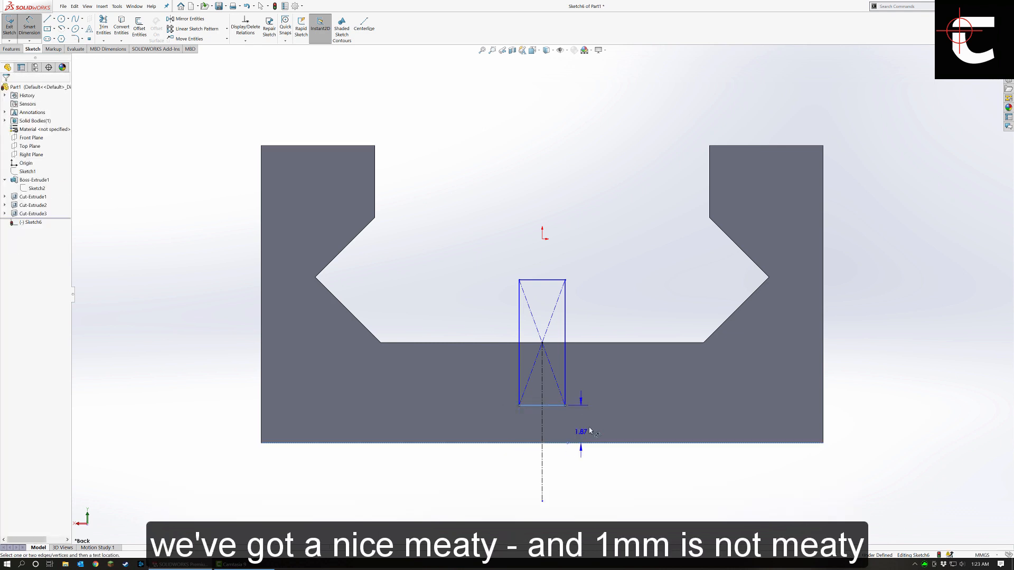
{"action": "left_click", "coordinate": [601, 425]}
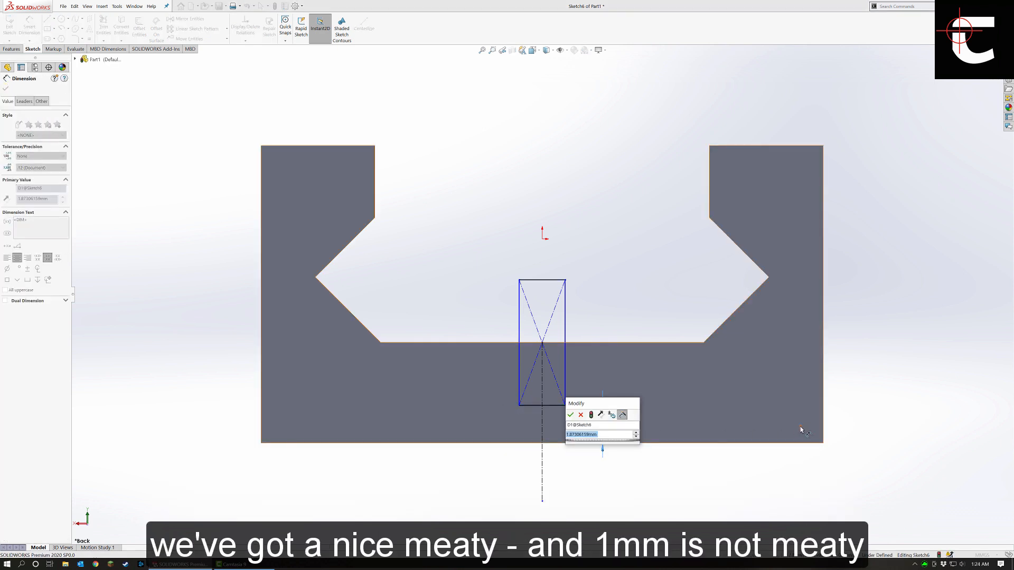
{"action": "type", "text": "2"}
{"action": "key", "text": "Return"}
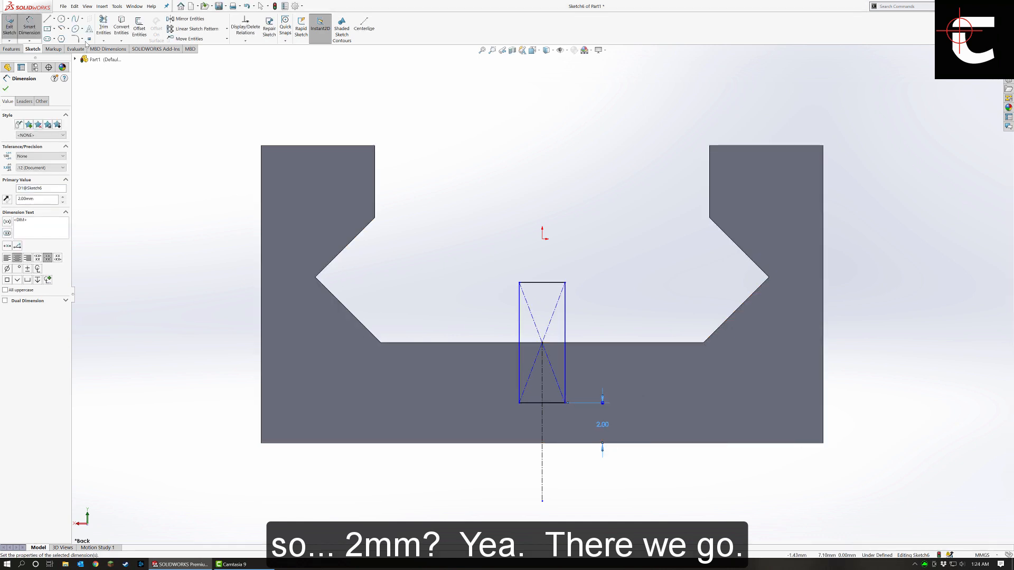
Extrude-cut the rectangle with the Through All end condition to form a slot along the channel floor.
{"action": "left_click", "coordinate": [3, 49]}
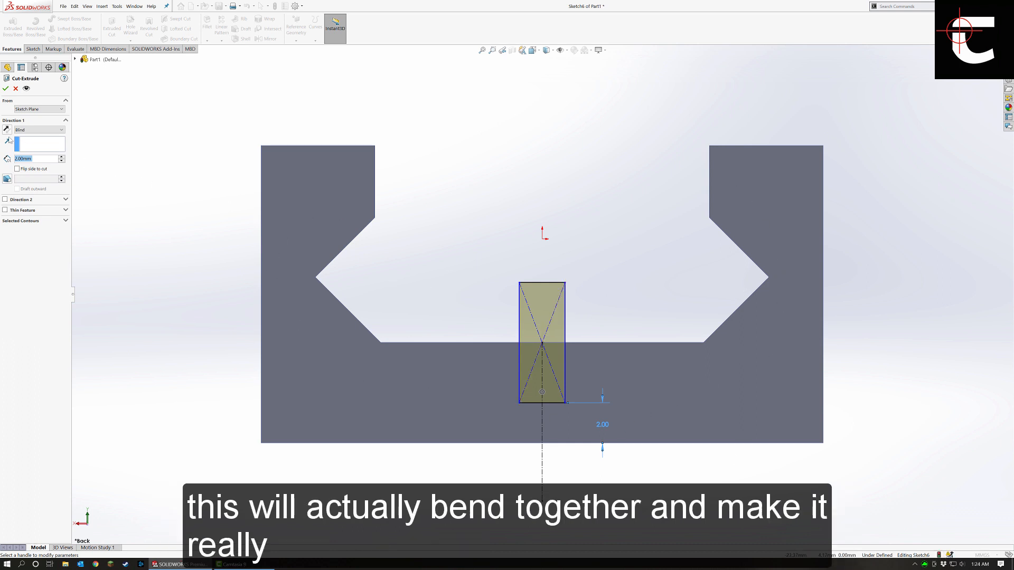
{"action": "left_click", "coordinate": [35, 129]}
{"action": "left_click", "coordinate": [32, 141]}
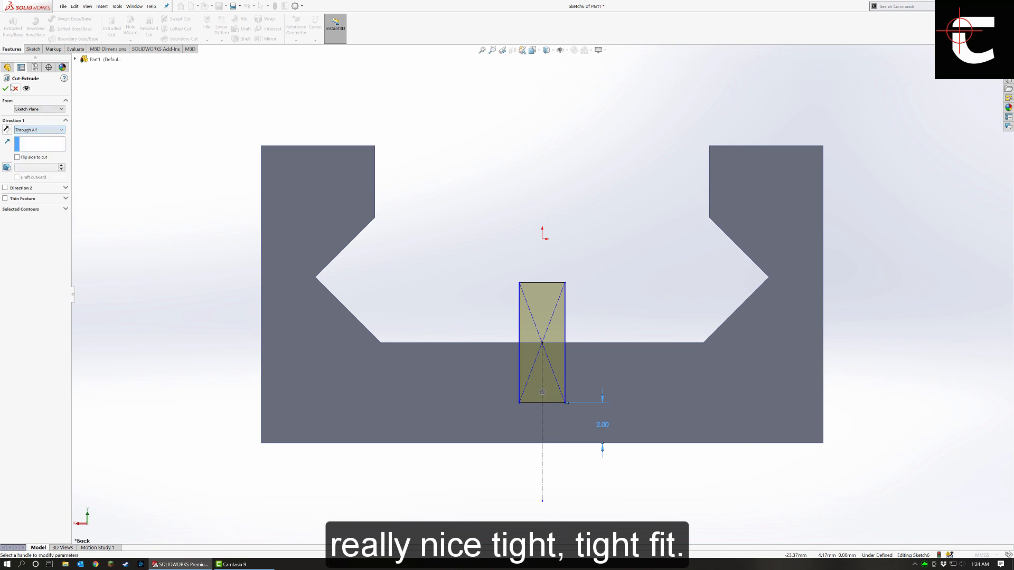
{"action": "left_click", "coordinate": [6, 90]}
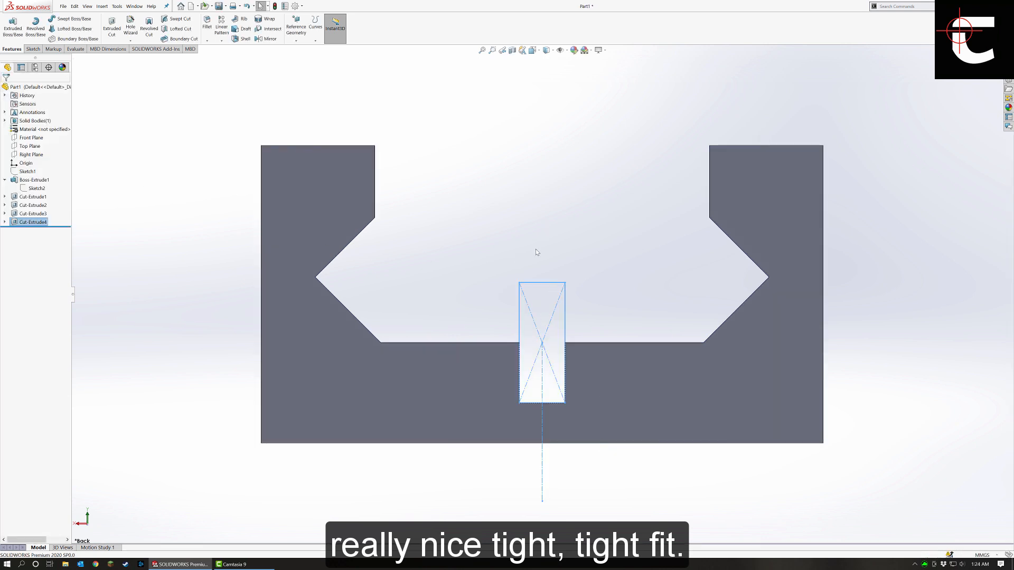
Fillet the flex slot's two upper and two lower lengthwise edges with a 1 mm radius.
{"action": "middle_click_drag", "start_coordinate": [552, 217], "coordinate": [550, 249]}
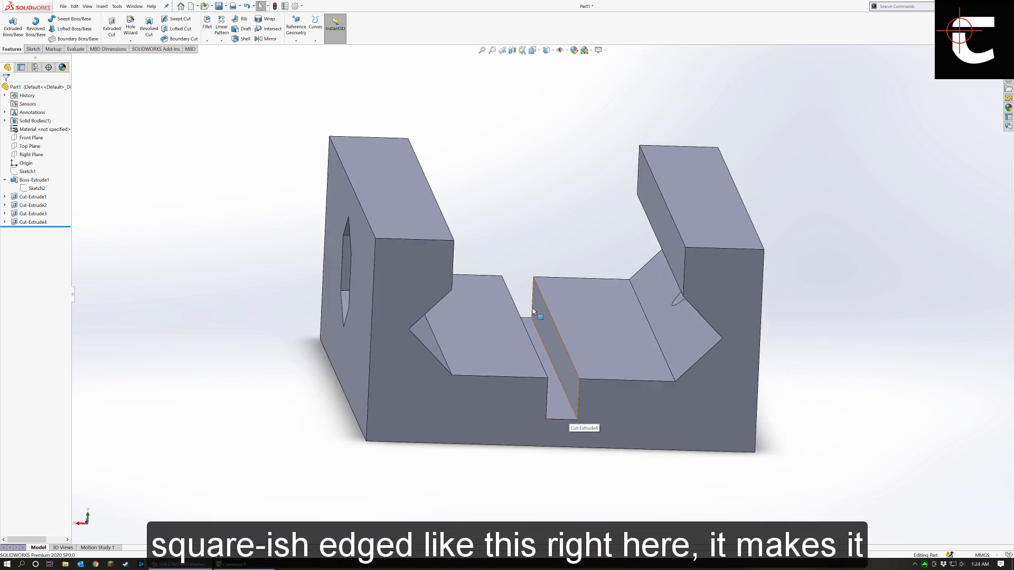
{"action": "middle_click_drag", "start_coordinate": [574, 395], "coordinate": [355, 199]}
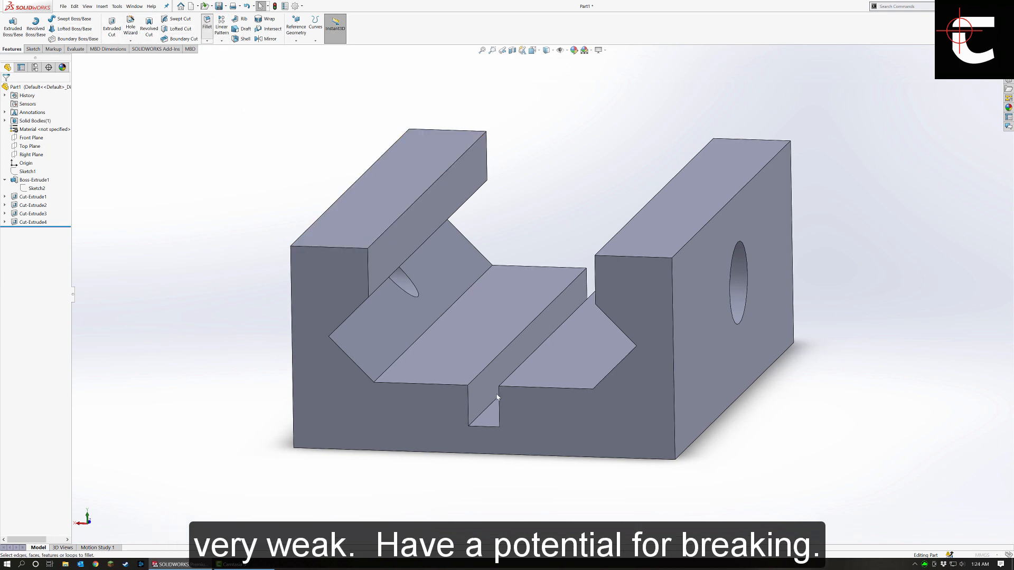
{"action": "left_click", "coordinate": [486, 407]}
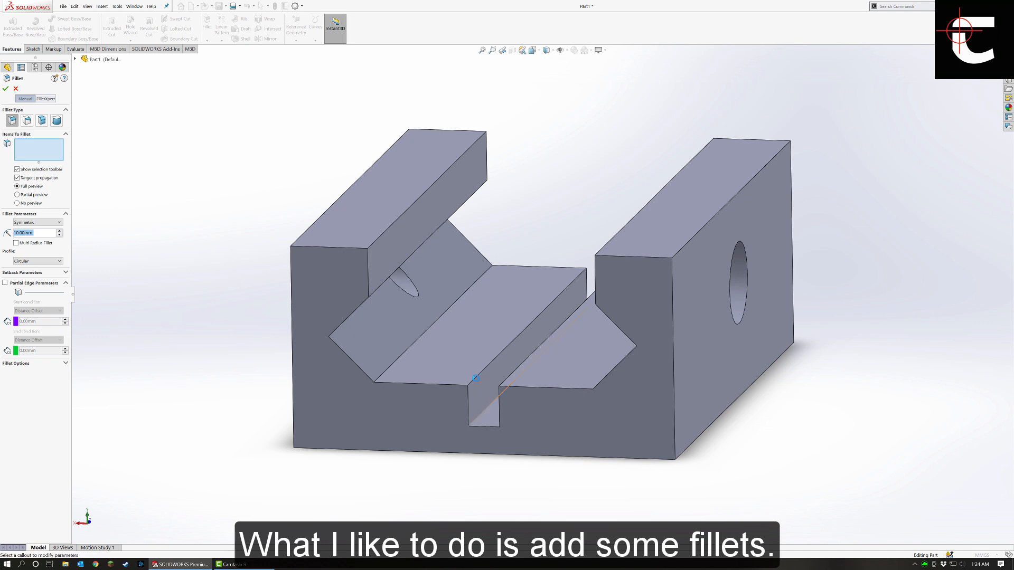
{"action": "left_click", "coordinate": [476, 377]}
{"action": "middle_click_drag", "start_coordinate": [503, 407], "coordinate": [539, 411]}
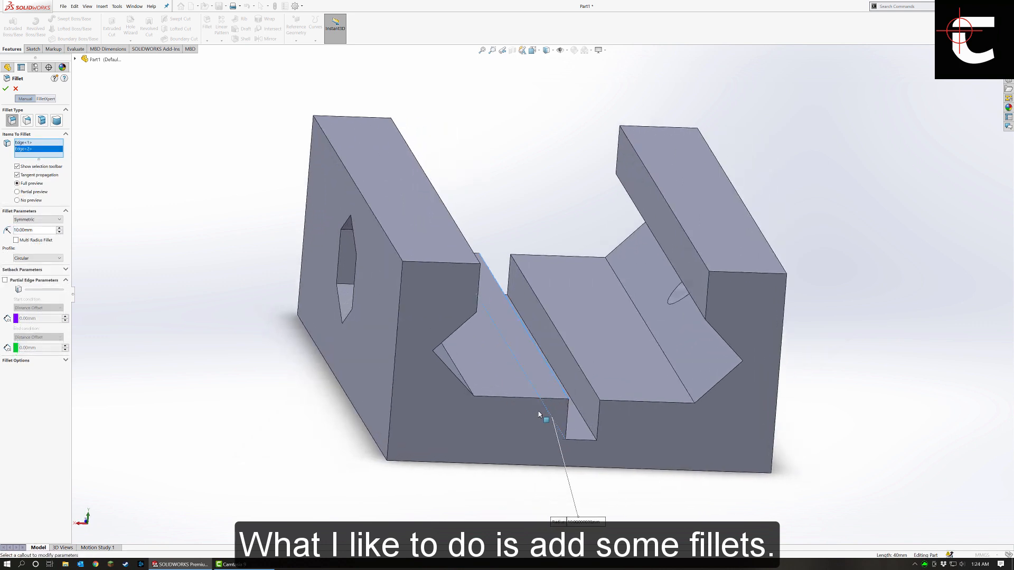
{"action": "left_click", "coordinate": [593, 393]}
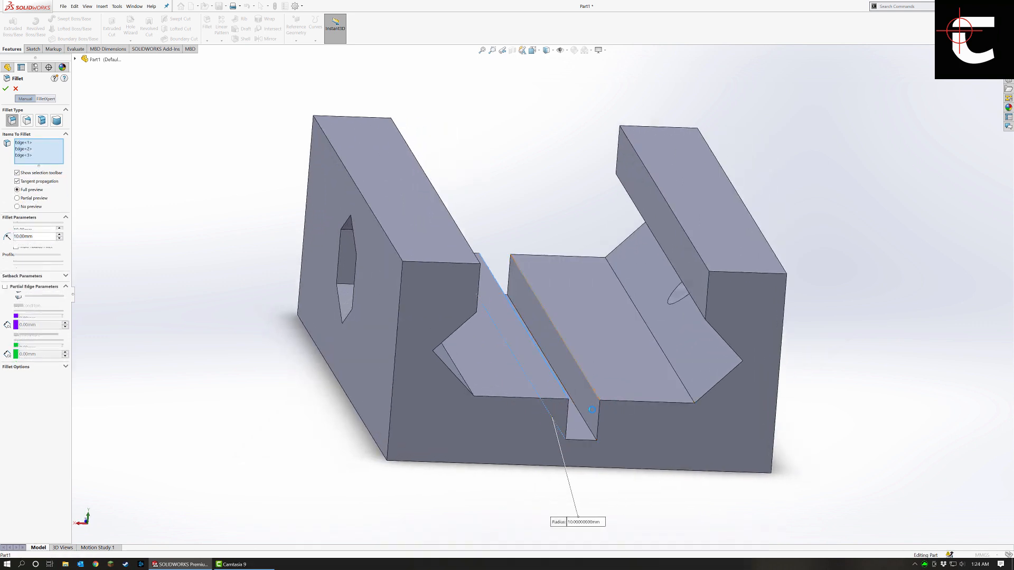
{"action": "left_click", "coordinate": [583, 421]}
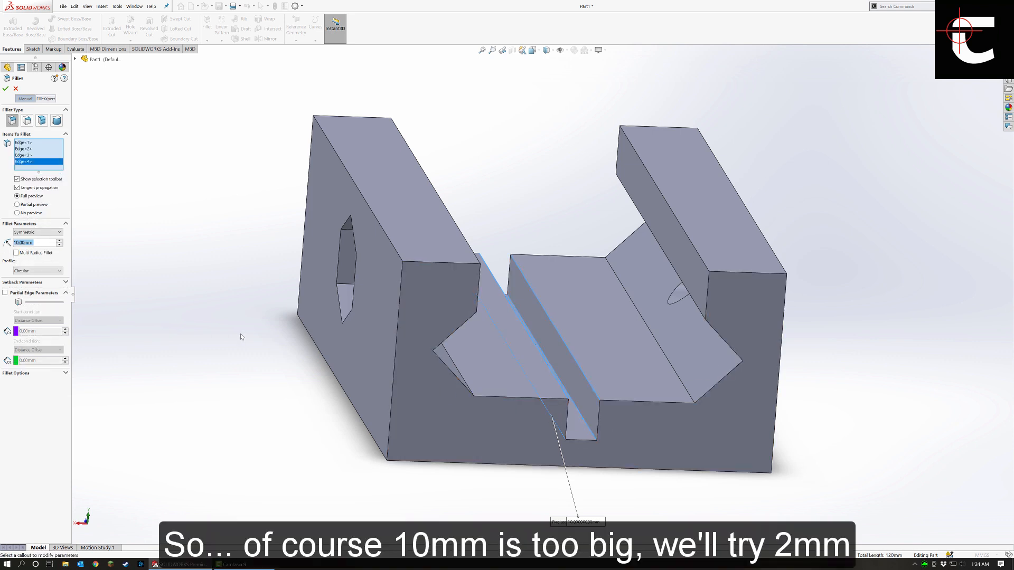
{"action": "type", "text": "2"}
{"action": "key", "text": "Return"}
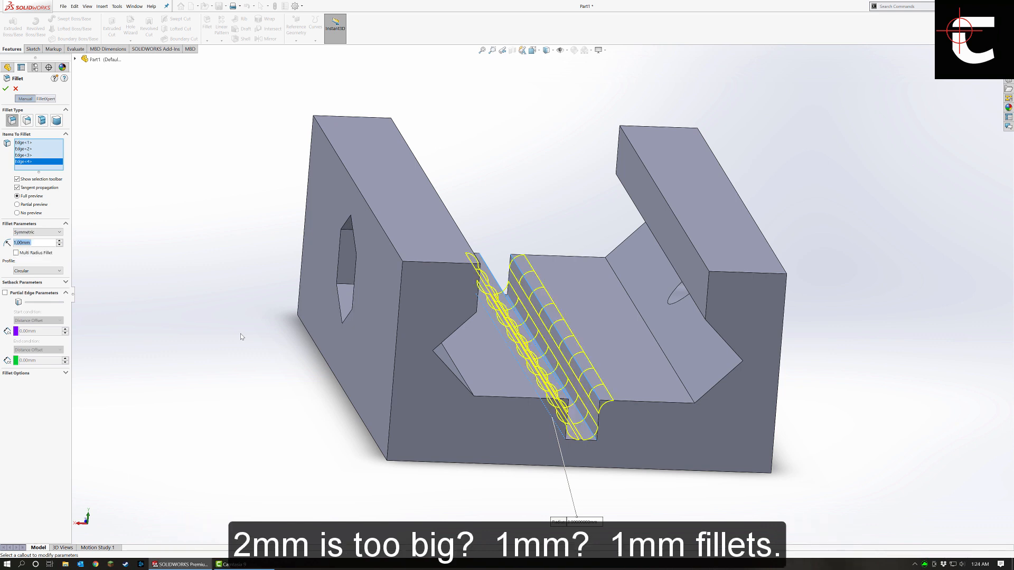
{"action": "type", "text": "1"}
{"action": "key", "text": "Return"}
{"action": "key", "text": "Return"}
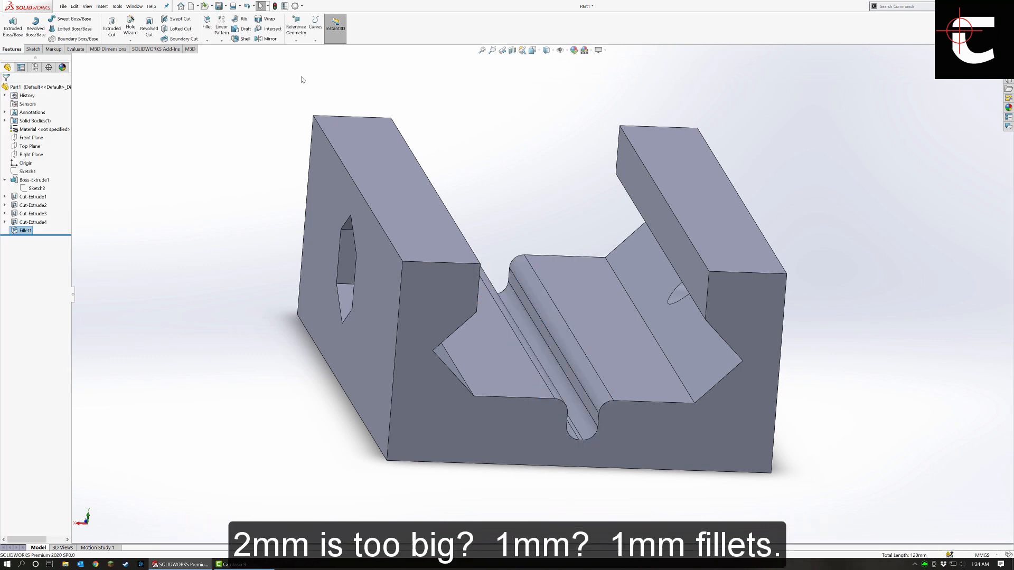
Start a sketch on the mount's side face containing the hex nut recess and view that face straight on.
{"action": "middle_click_drag", "start_coordinate": [601, 383], "coordinate": [389, 287]}
{"action": "middle_click_drag", "start_coordinate": [200, 225], "coordinate": [734, 329]}
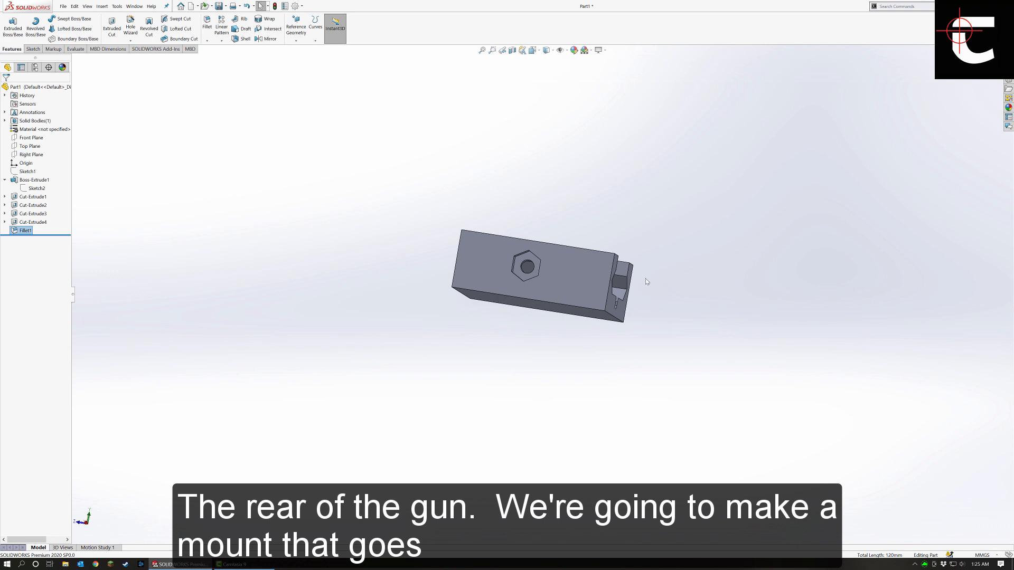
{"action": "middle_click_drag", "start_coordinate": [645, 282], "coordinate": [548, 284]}
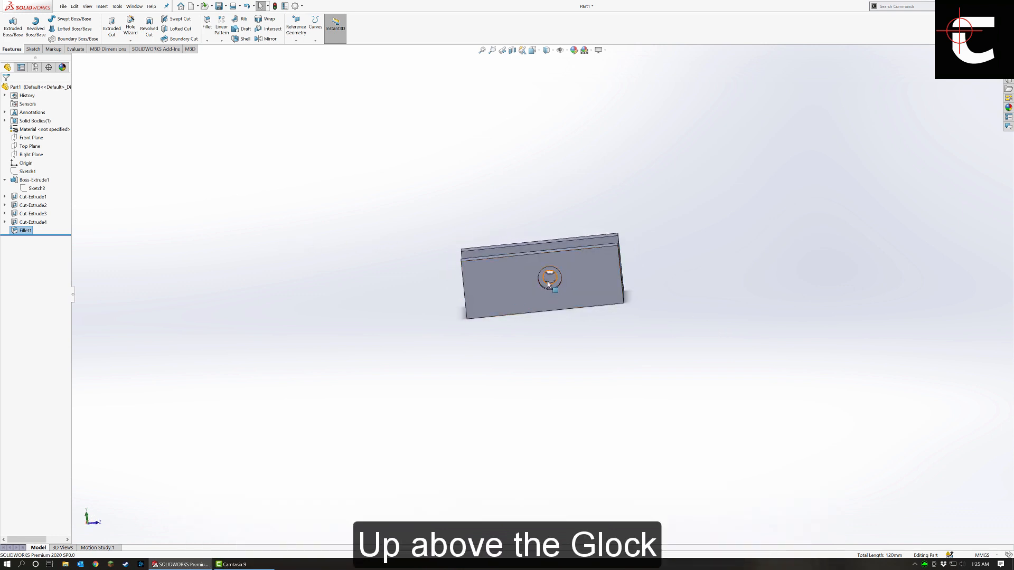
{"action": "scroll", "coordinate": [577, 181], "scroll_direction": "up", "scroll_amount": 3}
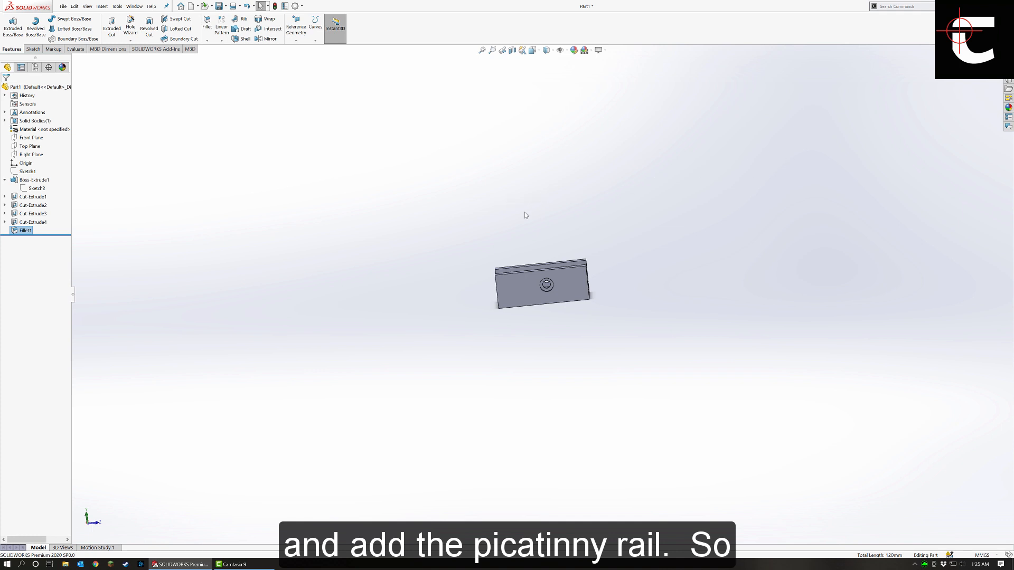
{"action": "middle_click_drag", "start_coordinate": [516, 230], "coordinate": [731, 217]}
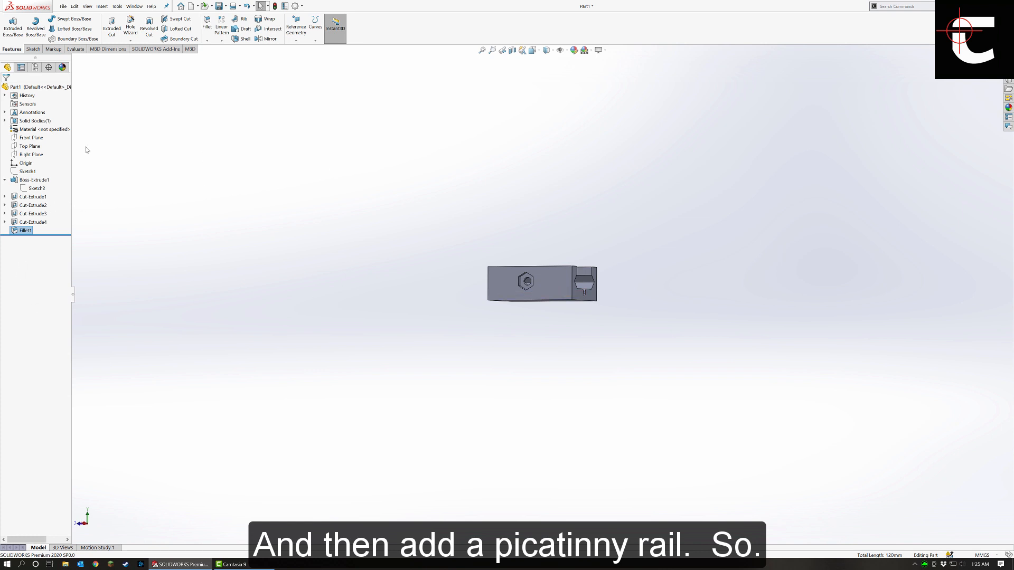
{"action": "left_click", "coordinate": [33, 49]}
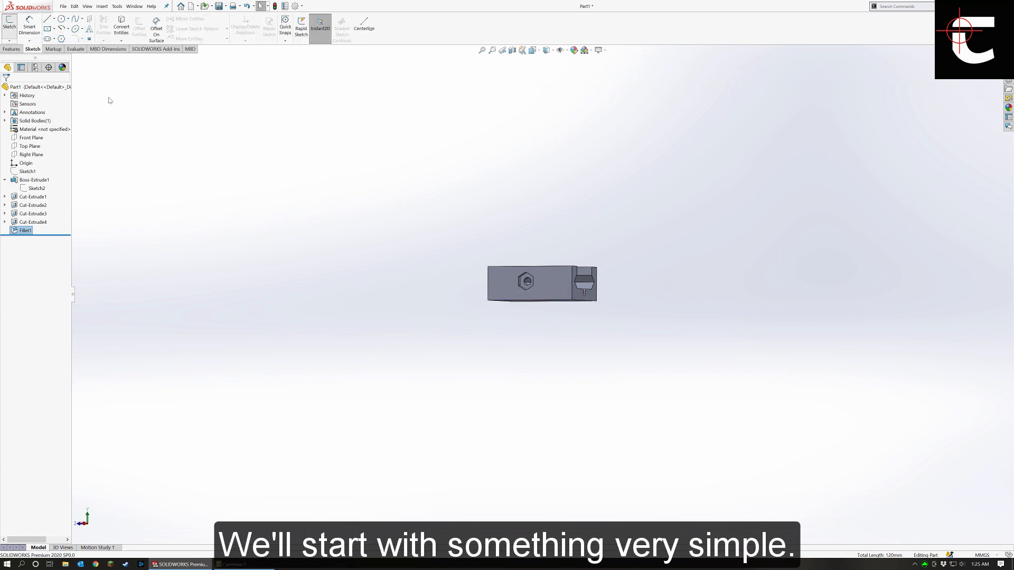
{"action": "left_click", "coordinate": [9, 22]}
{"action": "left_click", "coordinate": [549, 282]}
{"action": "key", "text": "space"}
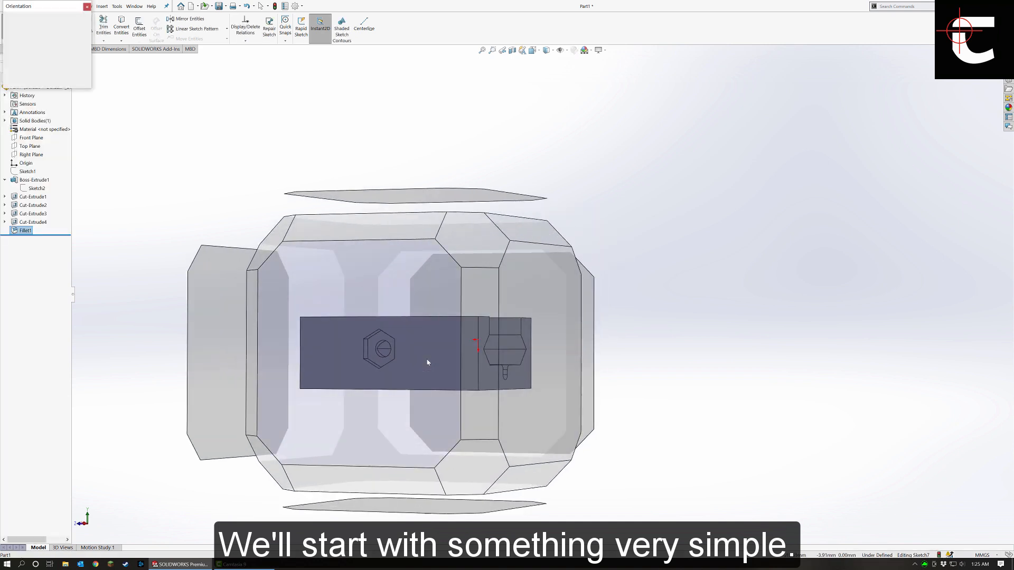
{"action": "left_click", "coordinate": [428, 362]}
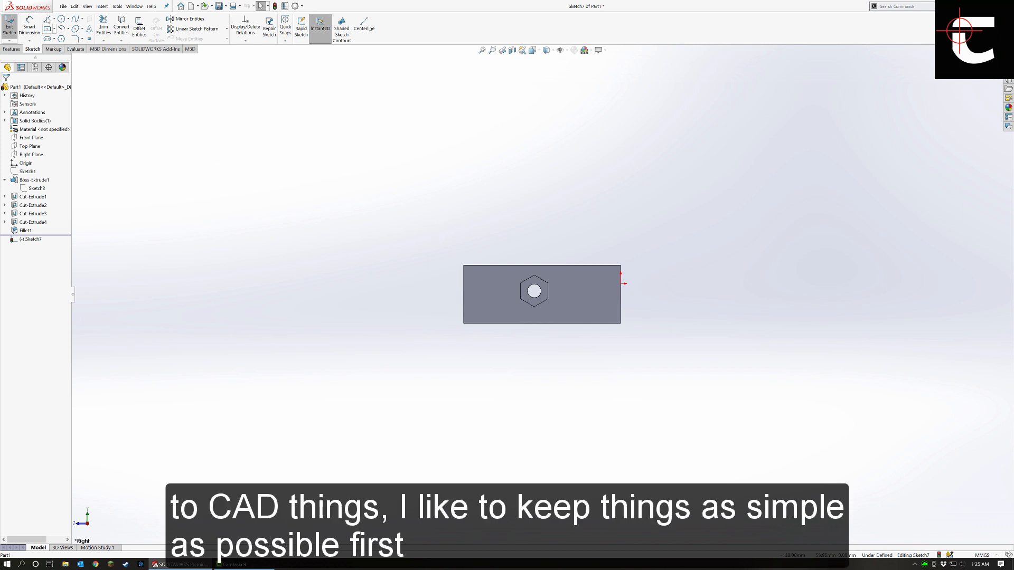
Sketch a closed slanted four-sided profile rising about 71 mm from the mount's bottom edge, with a horizontal top line about 38 mm long.
{"action": "left_click", "coordinate": [47, 18]}
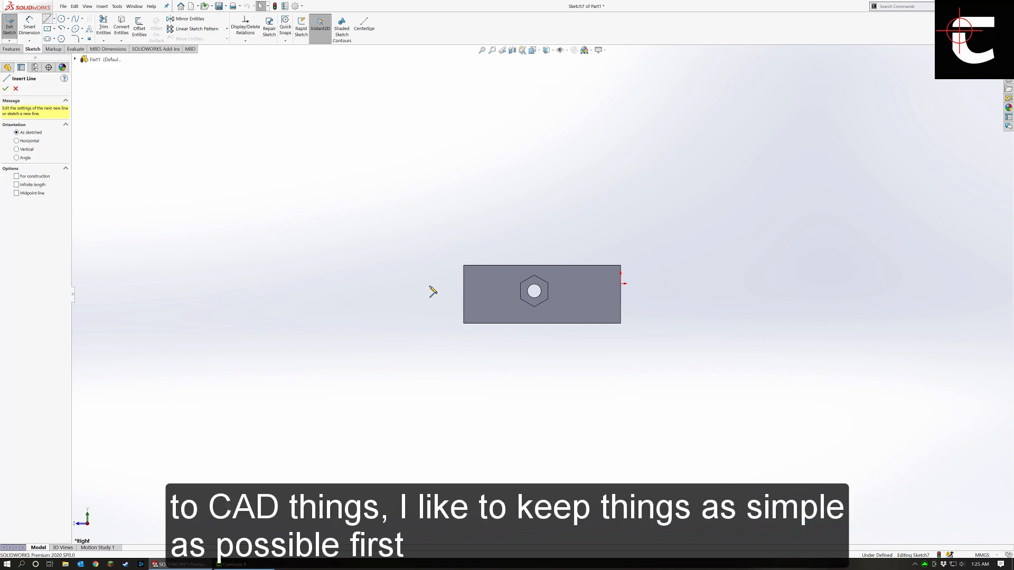
{"action": "left_click", "coordinate": [464, 324]}
{"action": "scroll", "coordinate": [338, 126], "scroll_direction": "up", "scroll_amount": 2}
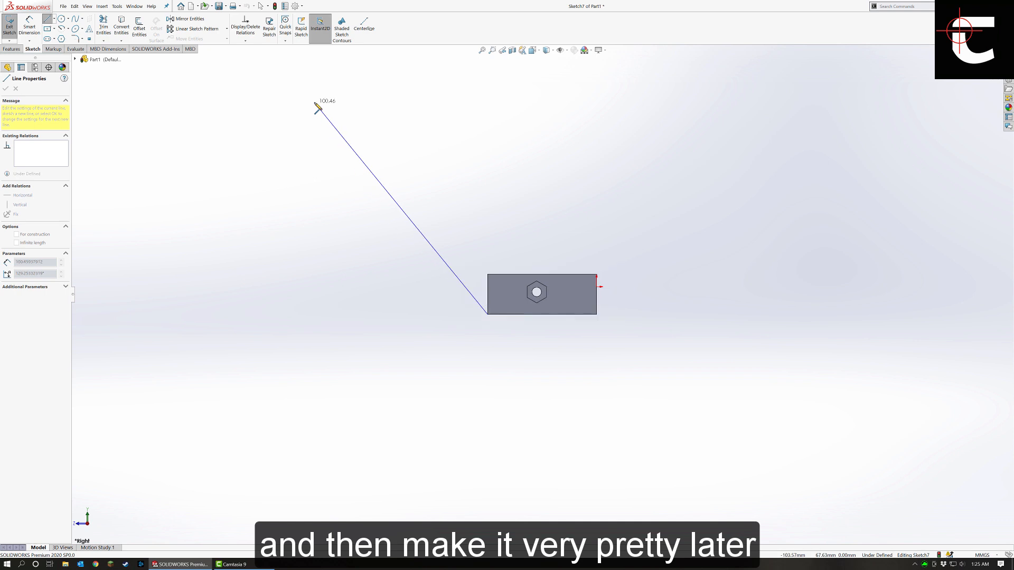
{"action": "left_click", "coordinate": [373, 150]}
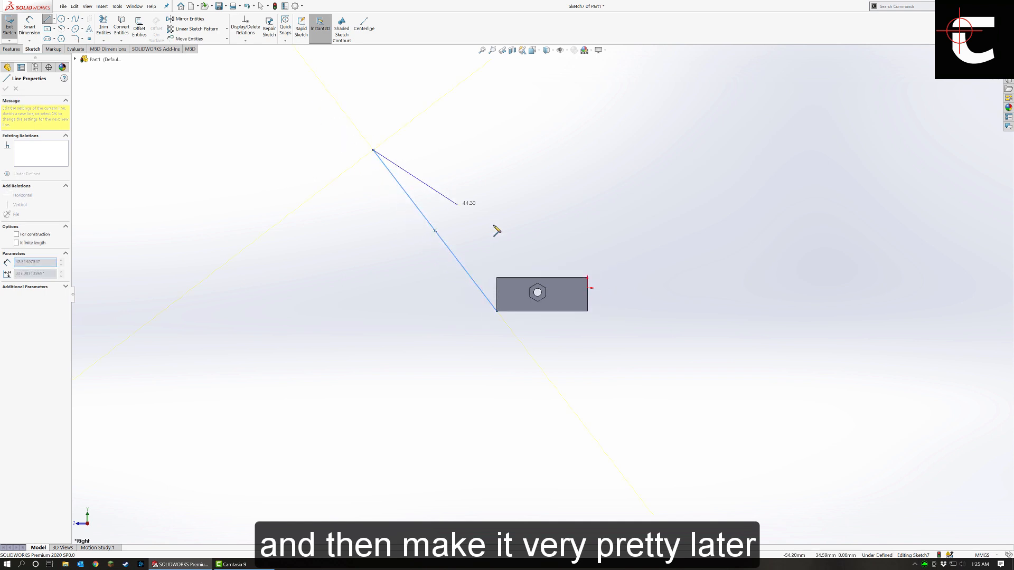
{"action": "left_click", "coordinate": [460, 150]}
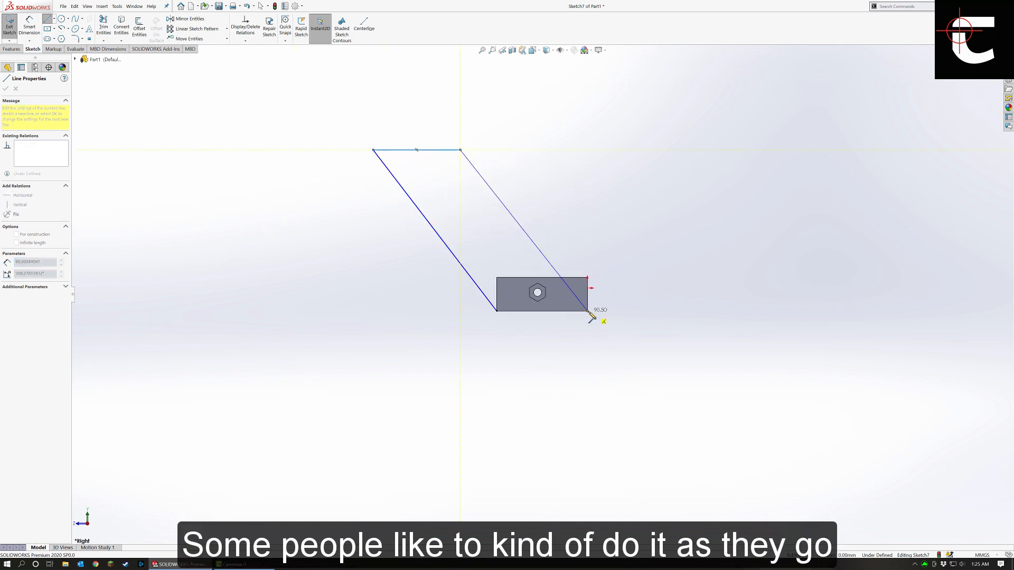
{"action": "left_click", "coordinate": [588, 311]}
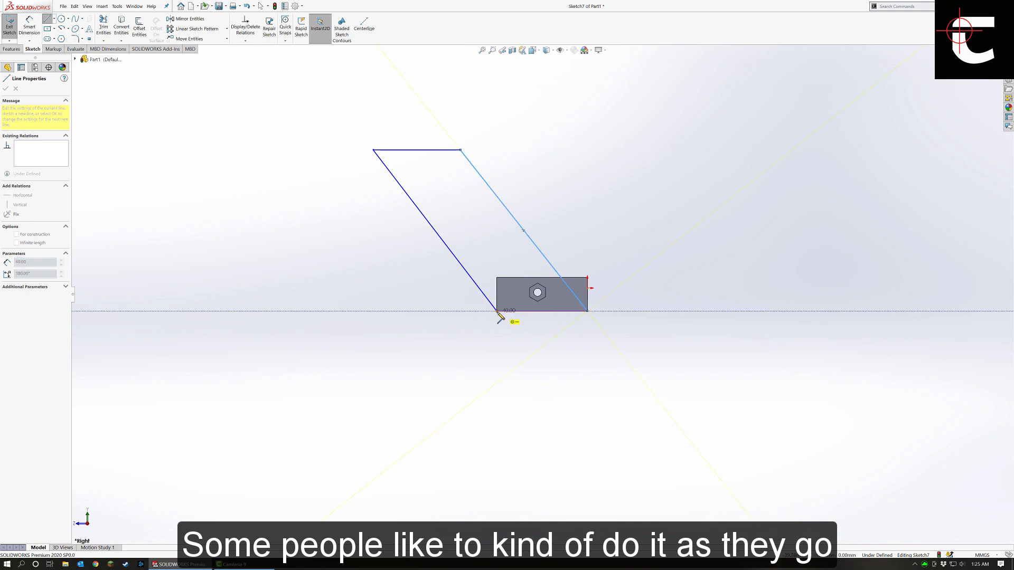
{"action": "left_click", "coordinate": [496, 311]}
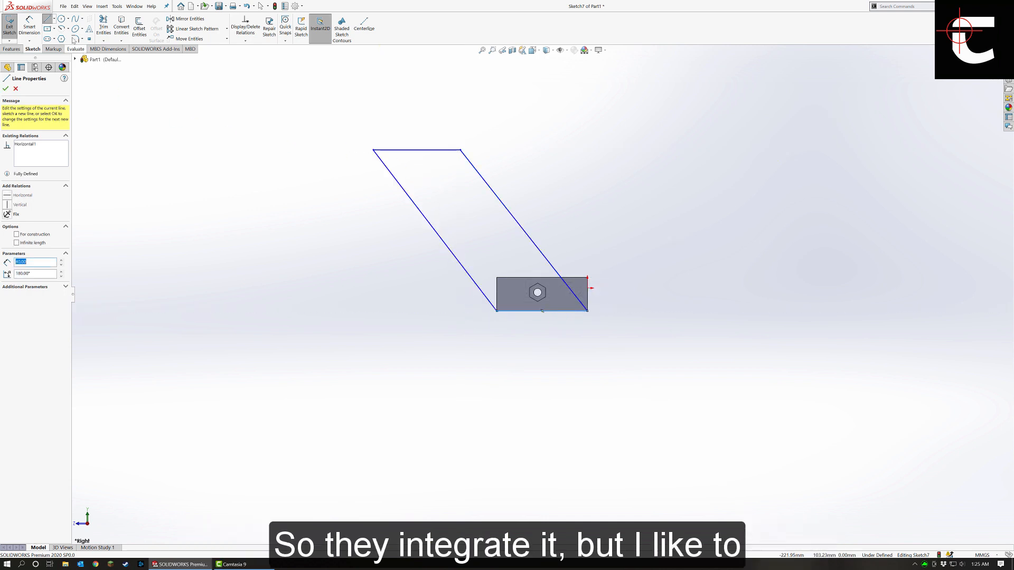
{"action": "left_click", "coordinate": [29, 26]}
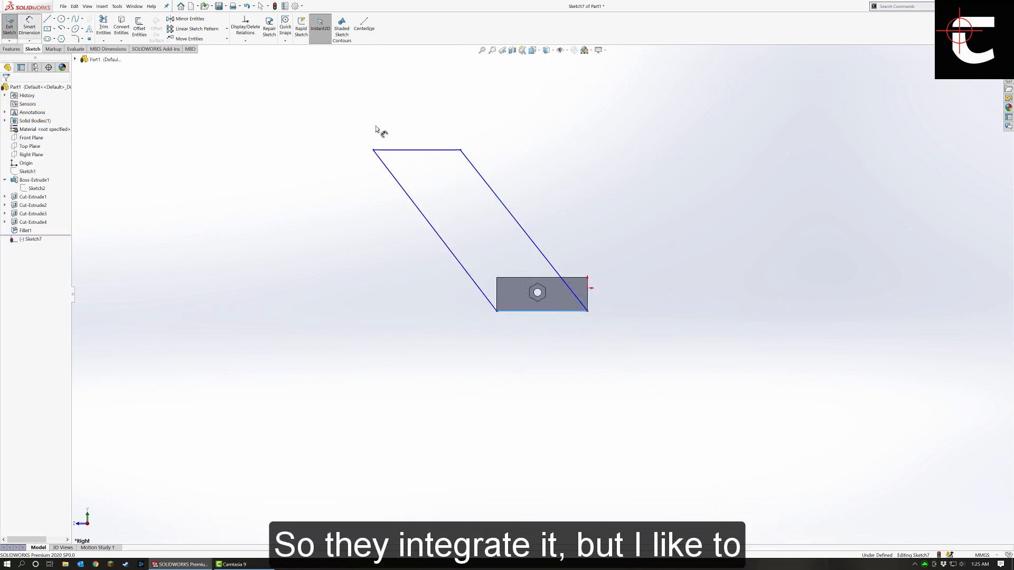
{"action": "left_click", "coordinate": [420, 151]}
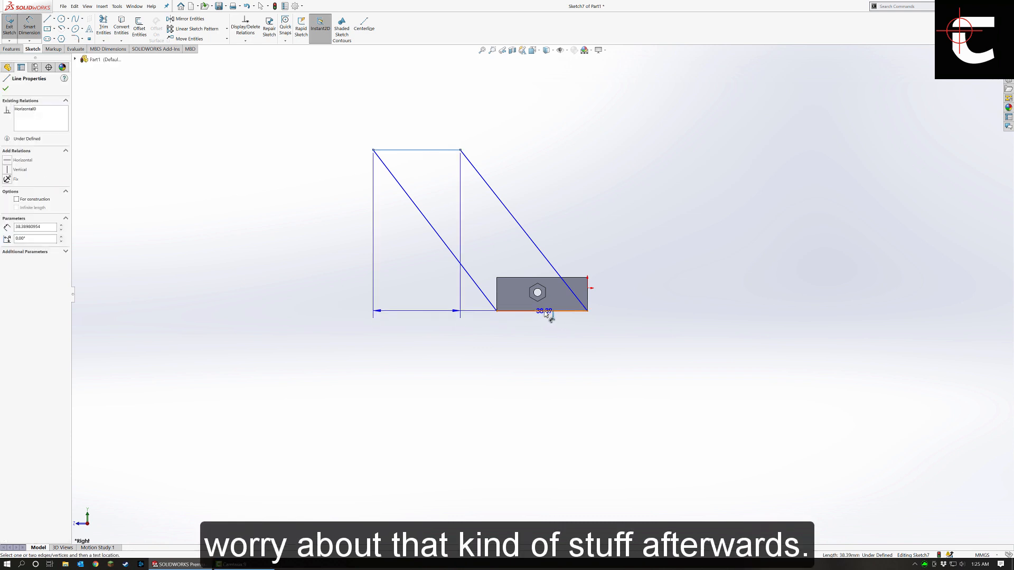
{"action": "left_click", "coordinate": [543, 311]}
{"action": "left_click", "coordinate": [337, 250]}
{"action": "left_click", "coordinate": [278, 249]}
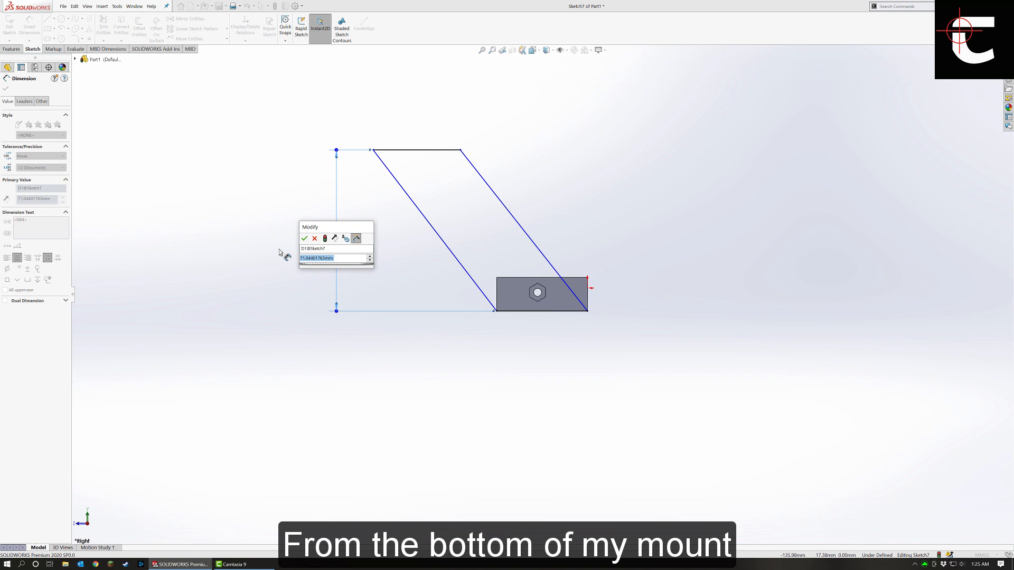
{"action": "mouse_move", "coordinate": [590, 430]}
{"action": "middle_mouse_down"}
{"action": "mouse_move", "coordinate": [608, 402]}
{"action": "mouse_move", "coordinate": [635, 401]}
{"action": "middle_mouse_up"}
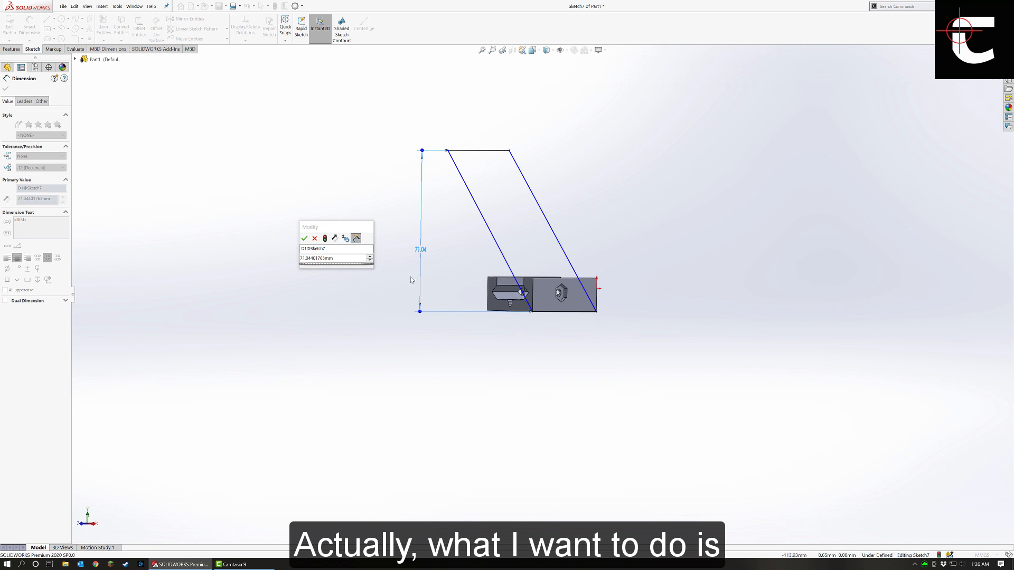
{"action": "key", "text": "Delete"}
{"action": "left_click", "coordinate": [556, 285]}
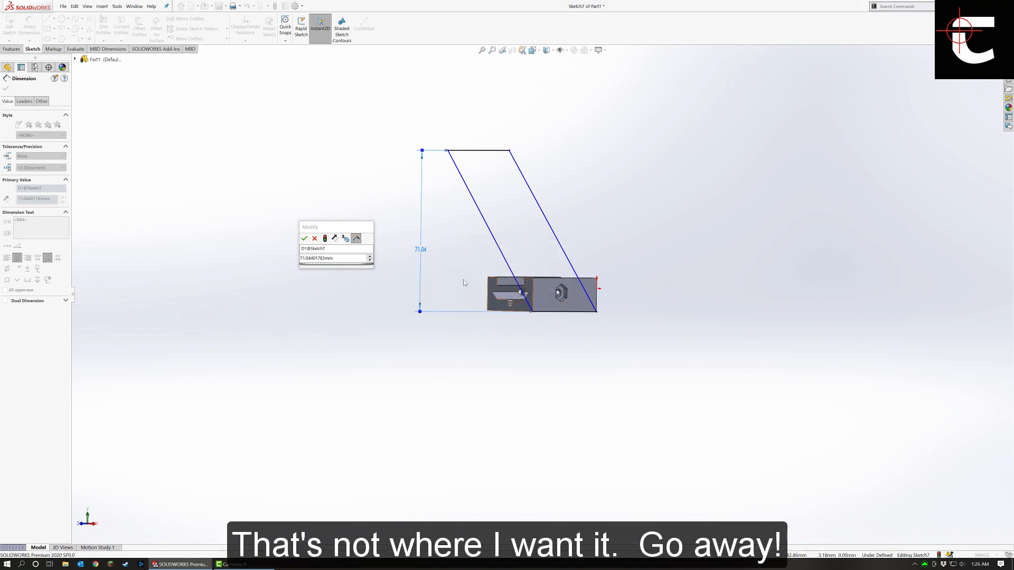
{"action": "left_click_drag", "start_coordinate": [361, 132], "coordinate": [446, 337]}
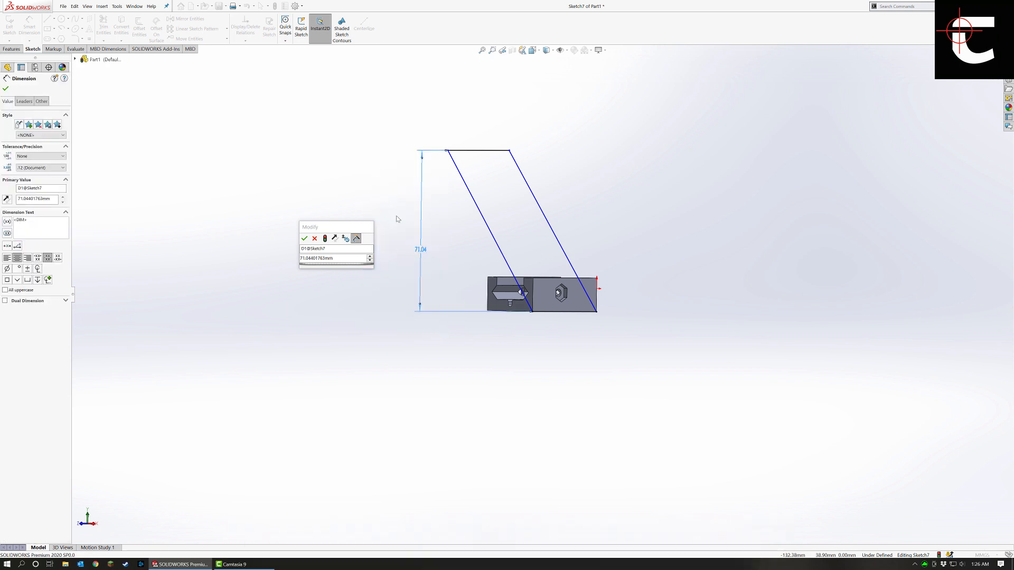
{"action": "left_click", "coordinate": [314, 238]}
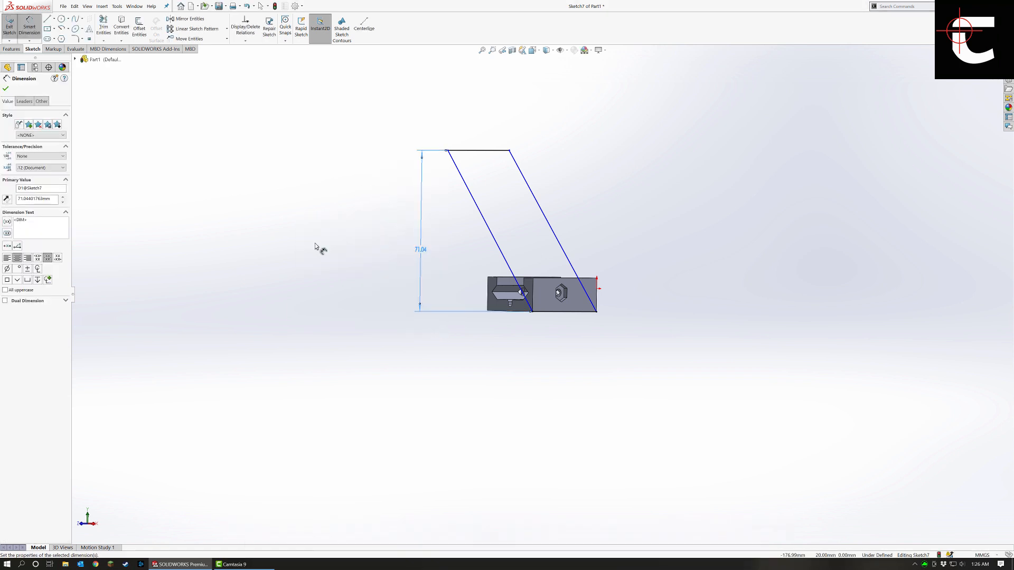
{"action": "key", "text": "Delete"}
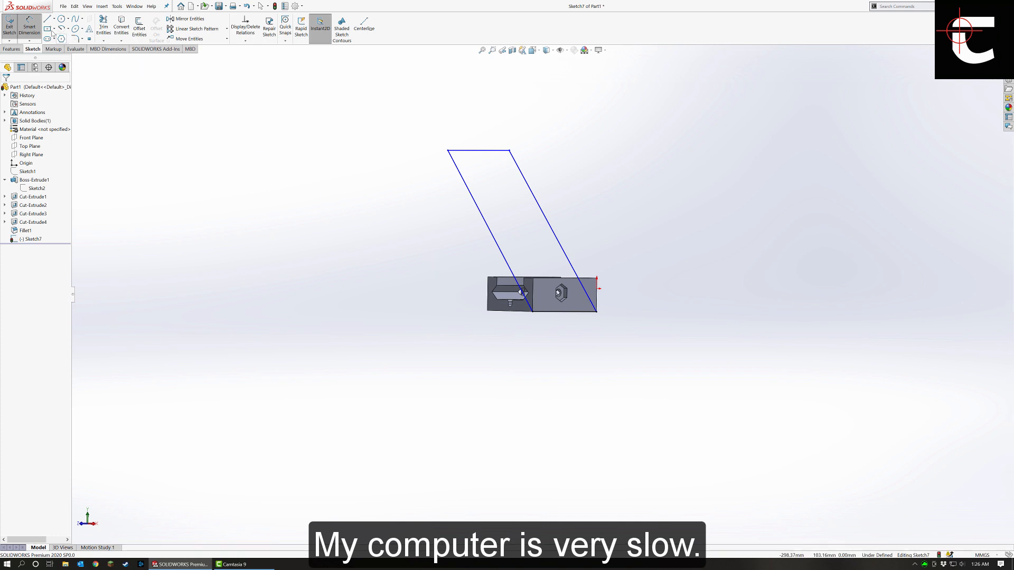
Dimension the vertical distance from the middle of the rail channel to the profile's top line and set it to 40 mm.
{"action": "left_click", "coordinate": [475, 151]}
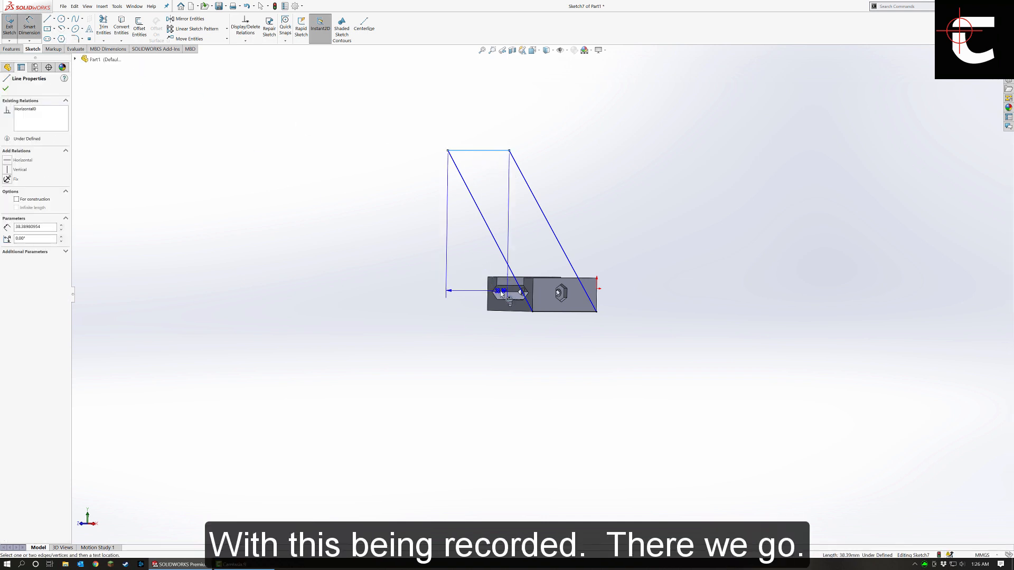
{"action": "left_click", "coordinate": [508, 293]}
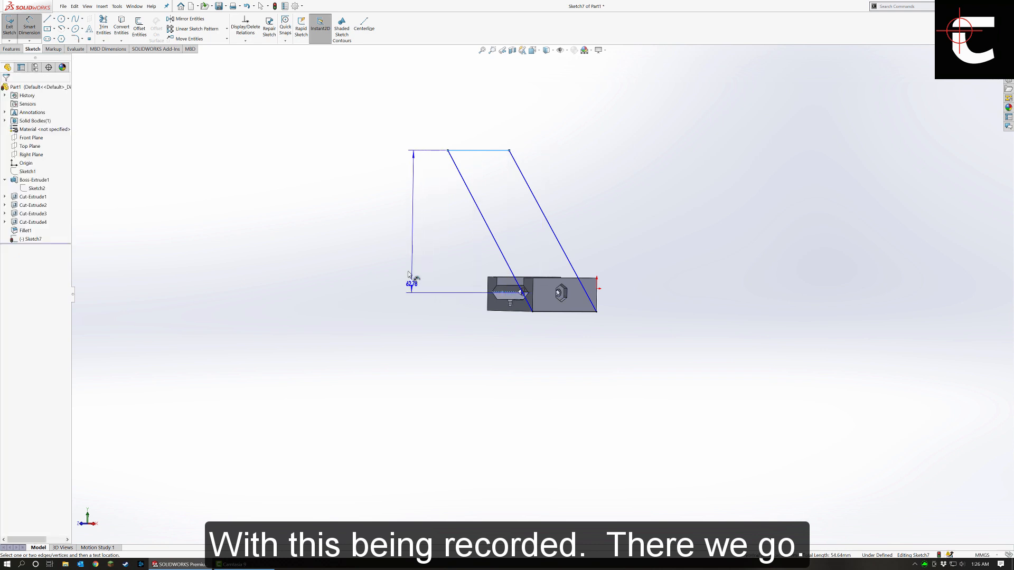
{"action": "left_click", "coordinate": [406, 264]}
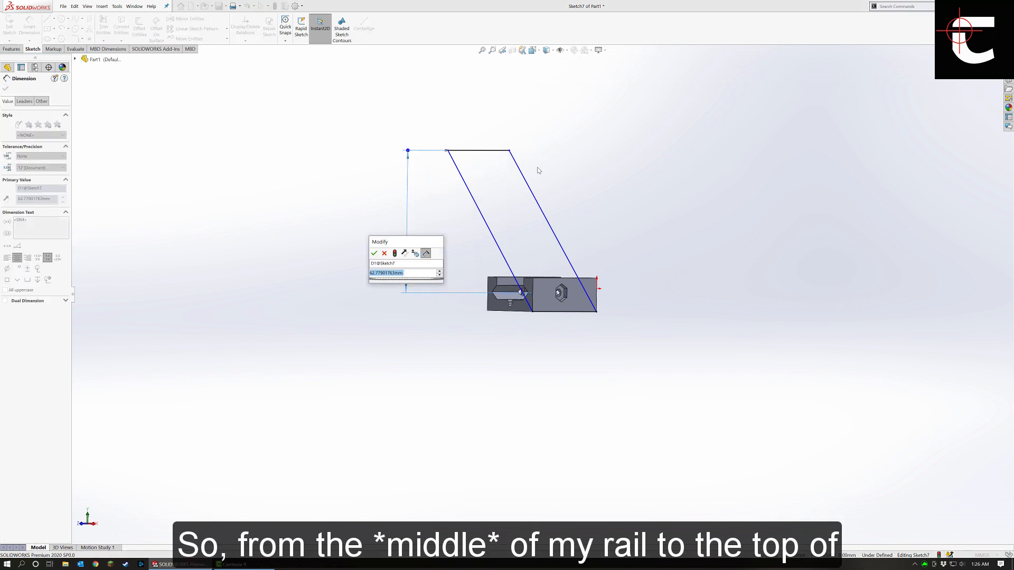
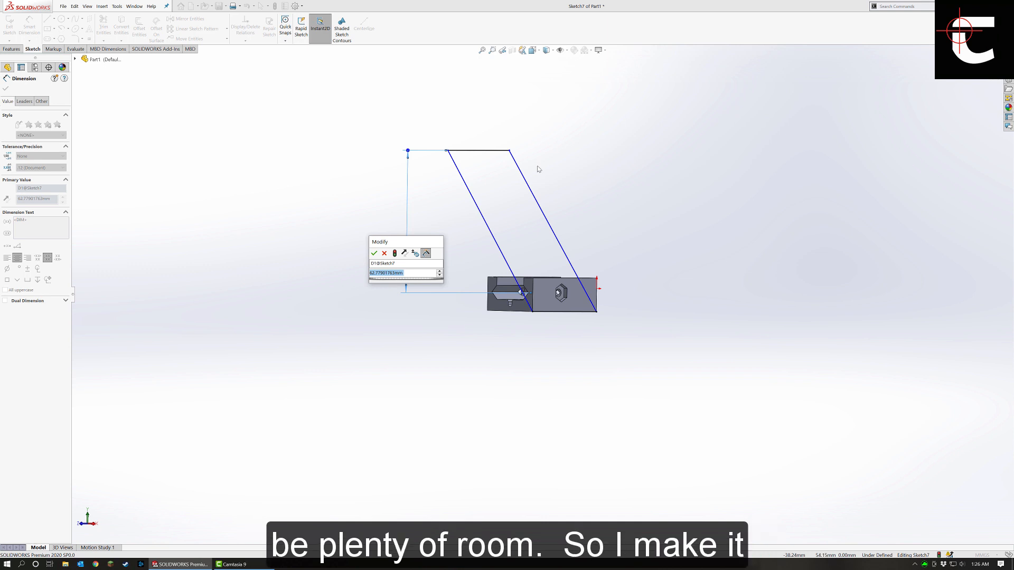
{"action": "type", "text": "40"}
{"action": "key", "text": "Return"}
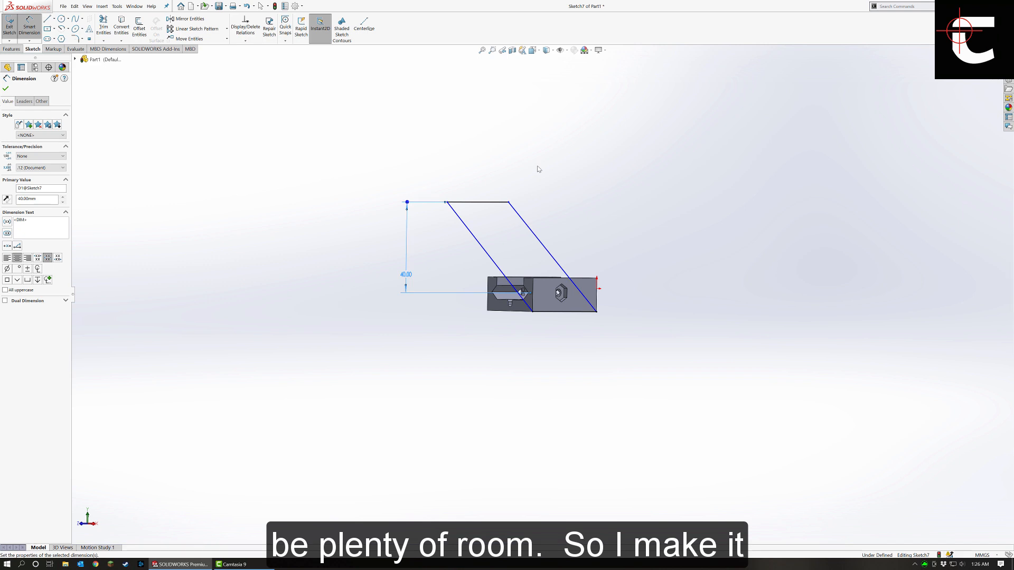
{"action": "mouse_move", "coordinate": [762, 274]}
{"action": "middle_mouse_down"}
{"action": "mouse_move", "coordinate": [607, 326]}
{"action": "mouse_move", "coordinate": [476, 322]}
{"action": "middle_mouse_up"}
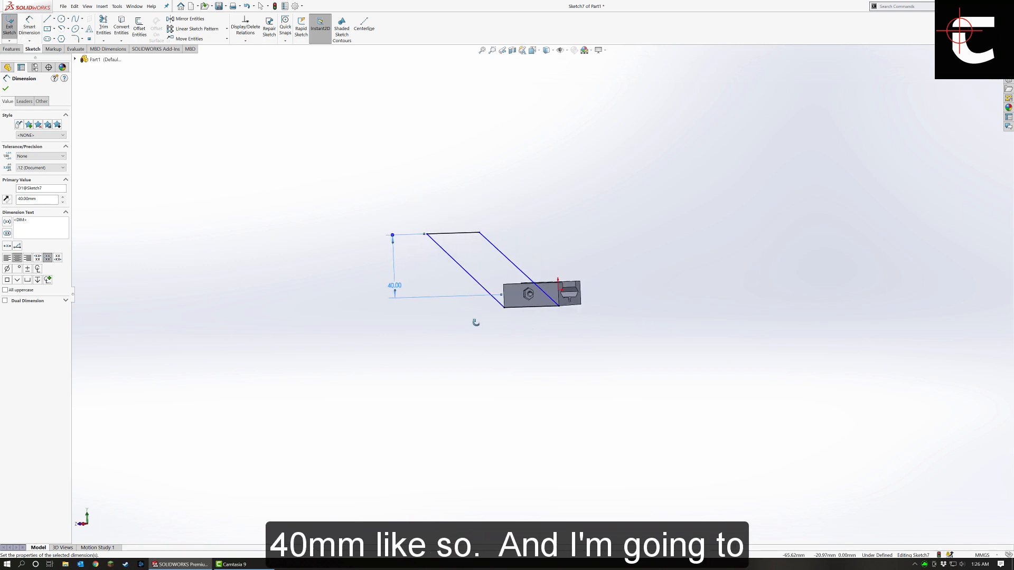
{"action": "scroll", "coordinate": [536, 316], "scroll_direction": "down", "scroll_amount": 5}
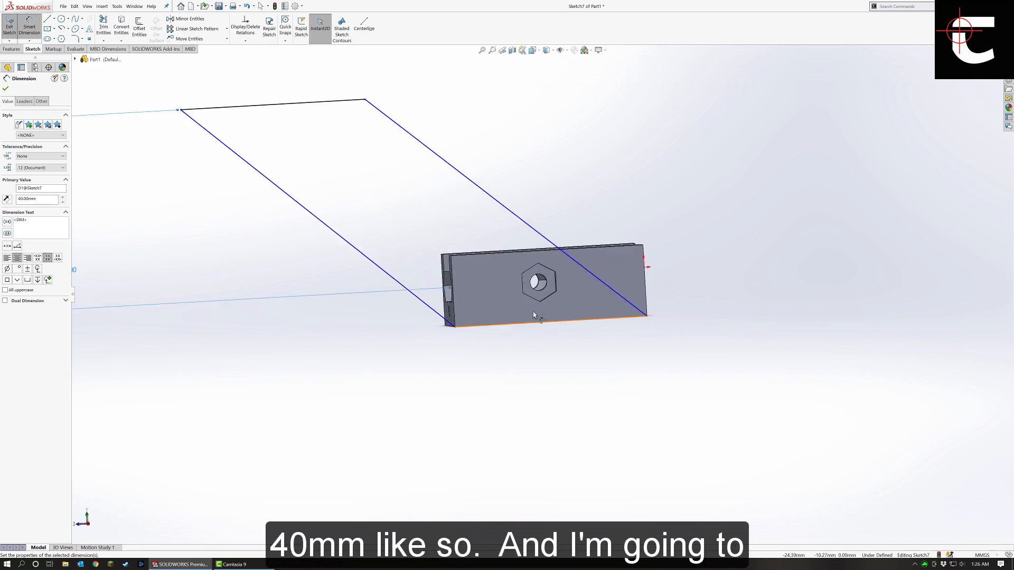
{"action": "key", "text": "Escape"}
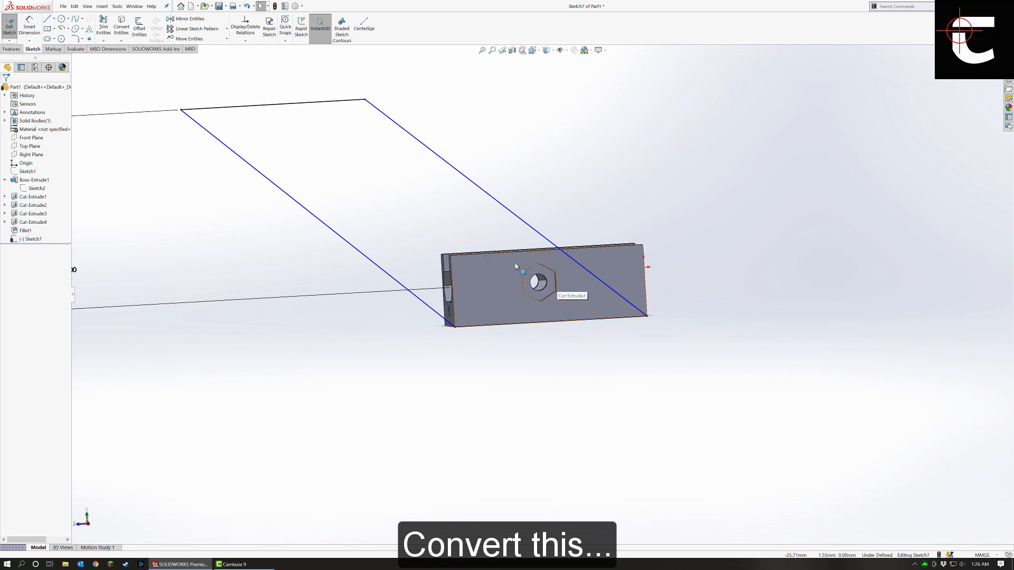
{"action": "left_click", "coordinate": [512, 294]}
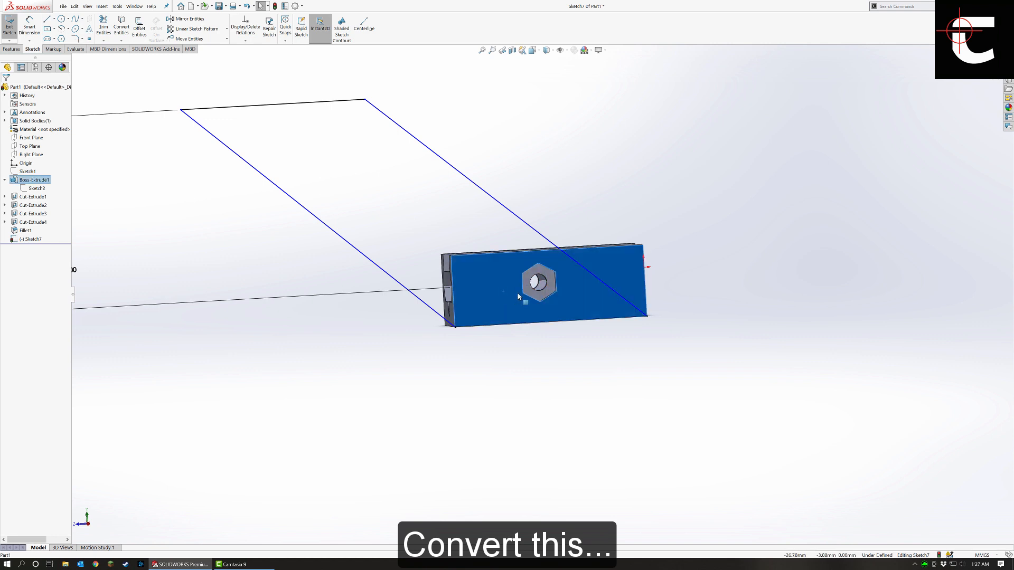
{"action": "left_click", "coordinate": [522, 289]}
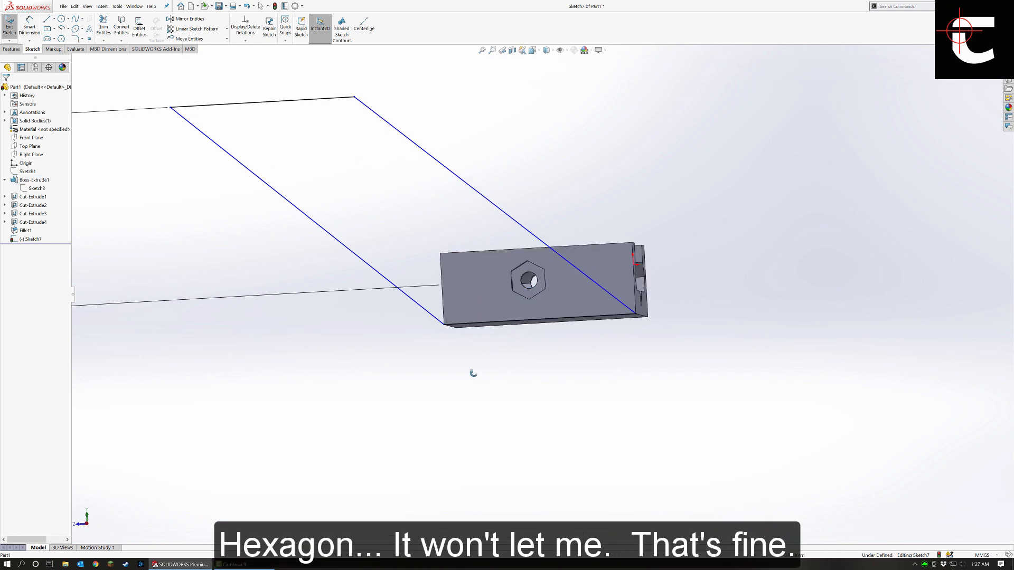
Sketch a six-sided polygon with a 7 mm inscribed circle, centred on the screw hole and tracing the hex nut recess.
{"action": "key", "text": "space"}
{"action": "left_click", "coordinate": [86, 50]}
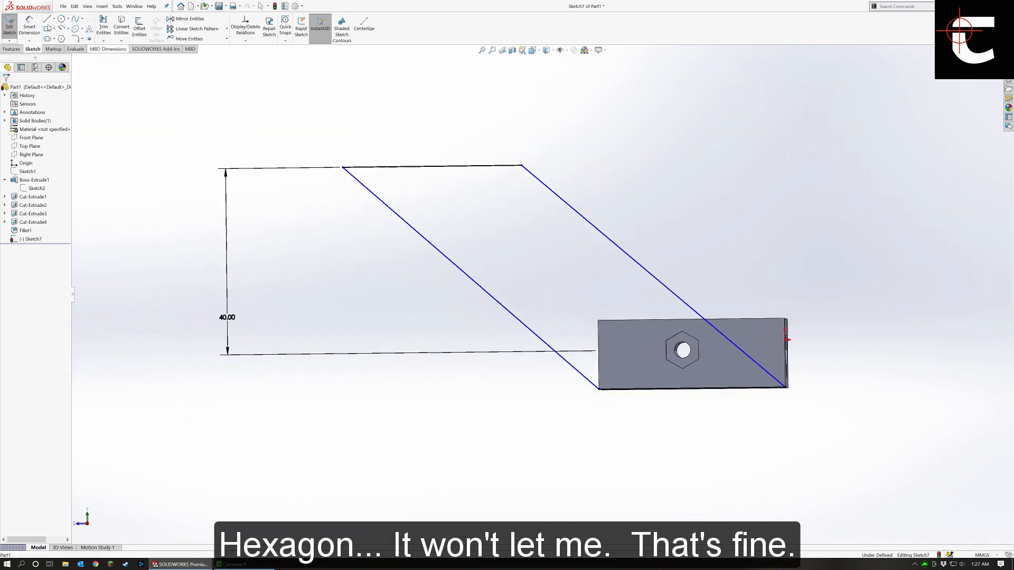
{"action": "left_click", "coordinate": [61, 39]}
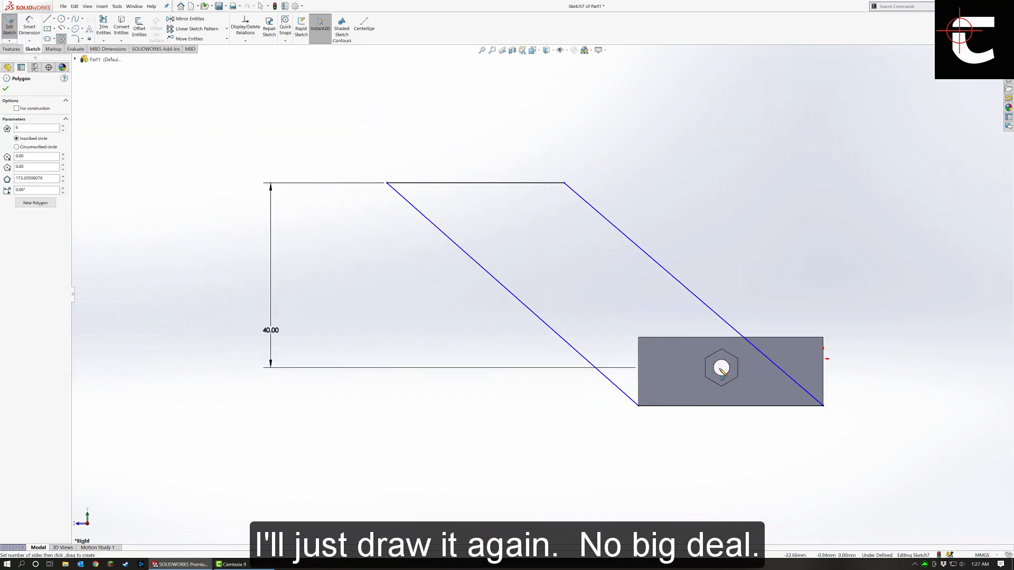
{"action": "left_click", "coordinate": [721, 368]}
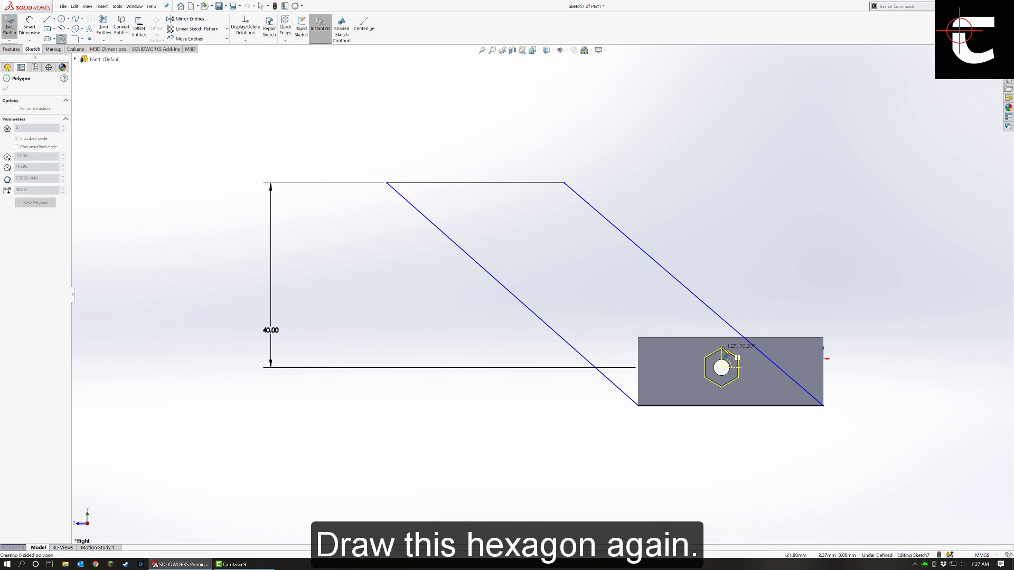
{"action": "left_click", "coordinate": [737, 358]}
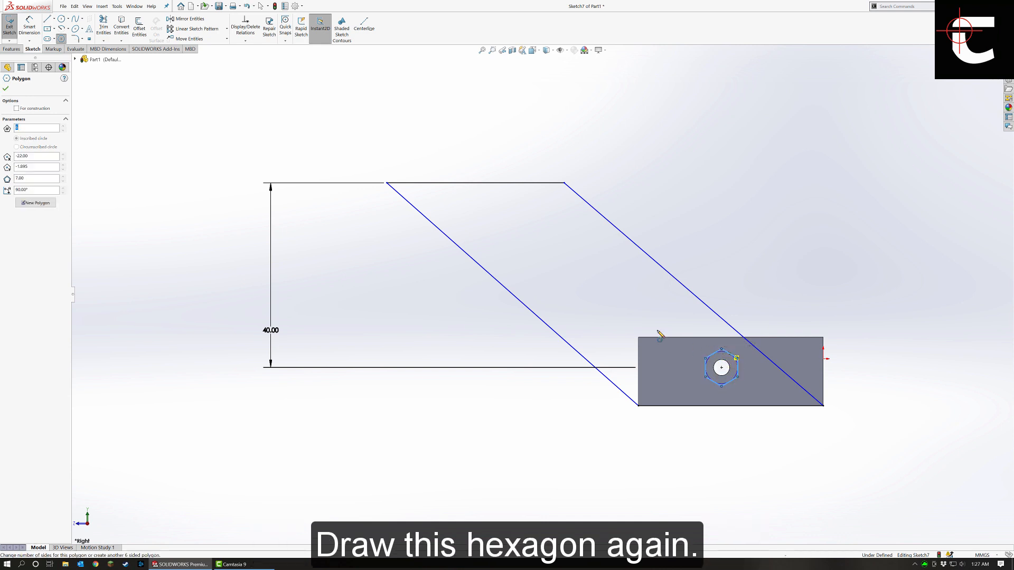
{"action": "scroll", "coordinate": [388, 290], "scroll_direction": "up", "scroll_amount": 2}
{"action": "key", "text": "Escape"}
Extrude the slanted riser profile, with the hexagon left open, 5 mm outward from the mount's side face.
{"action": "middle_click_drag", "start_coordinate": [407, 292], "coordinate": [424, 291]}
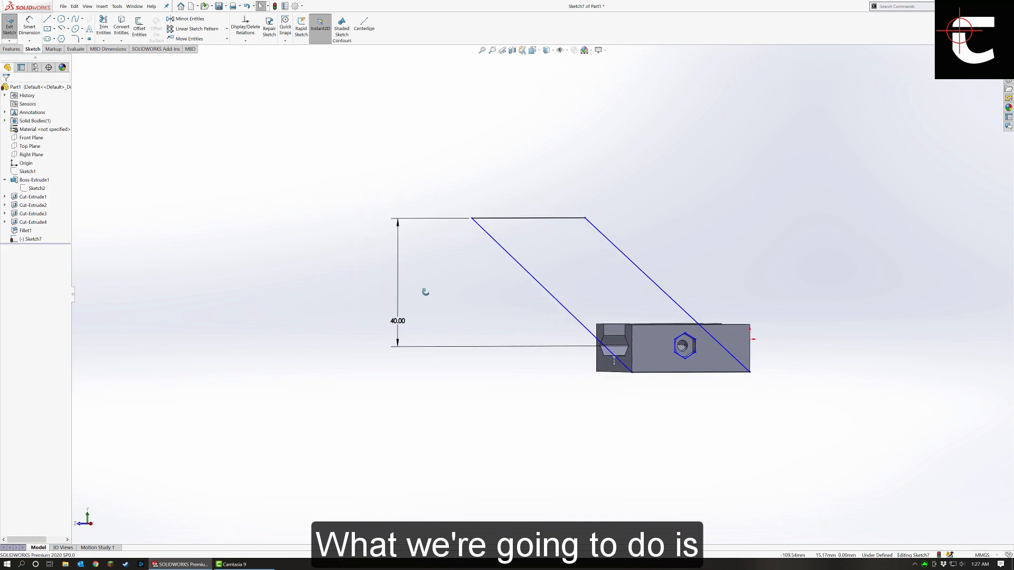
{"action": "left_click", "coordinate": [11, 49]}
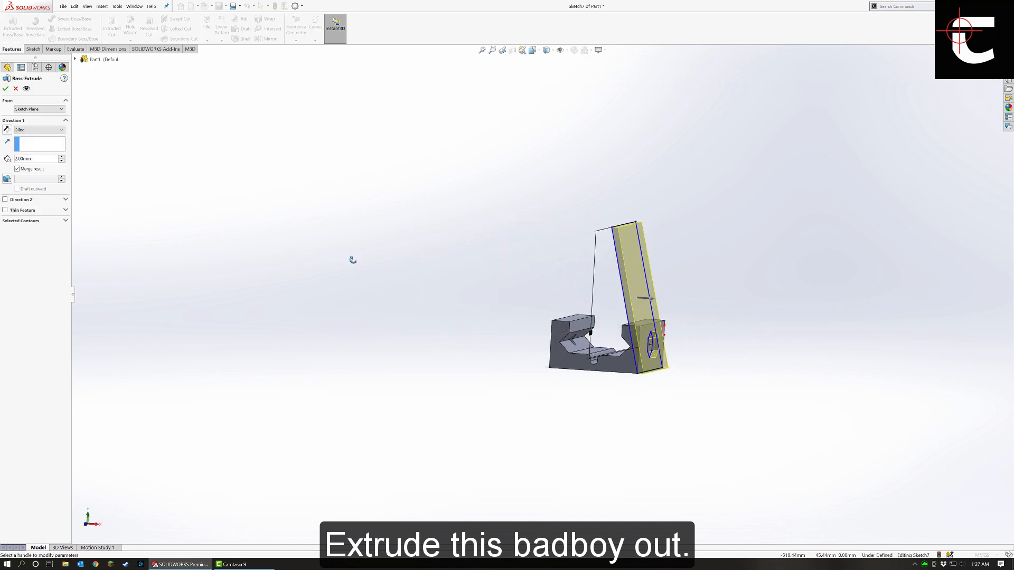
{"action": "left_click", "coordinate": [47, 158]}
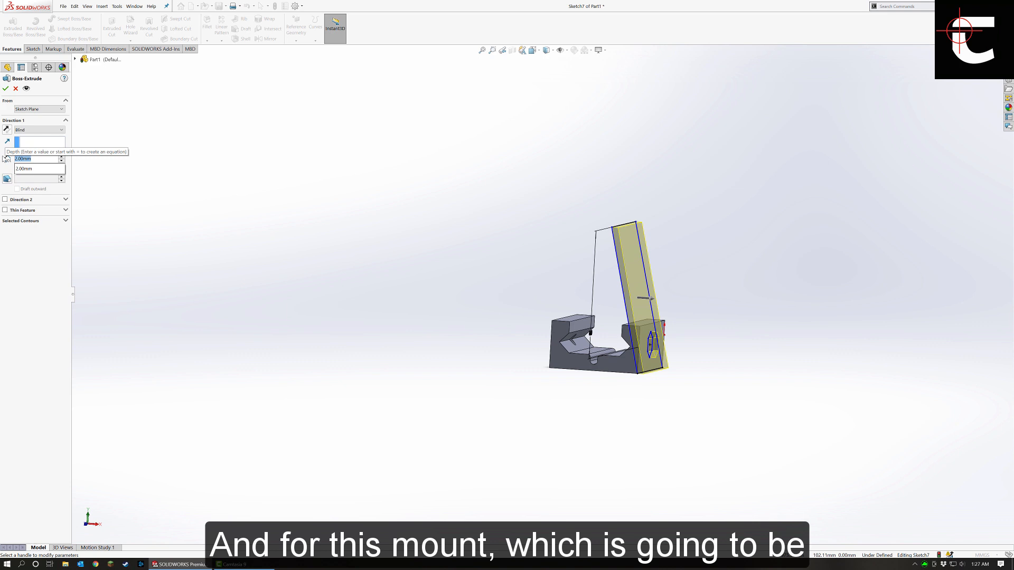
{"action": "type", "text": "5"}
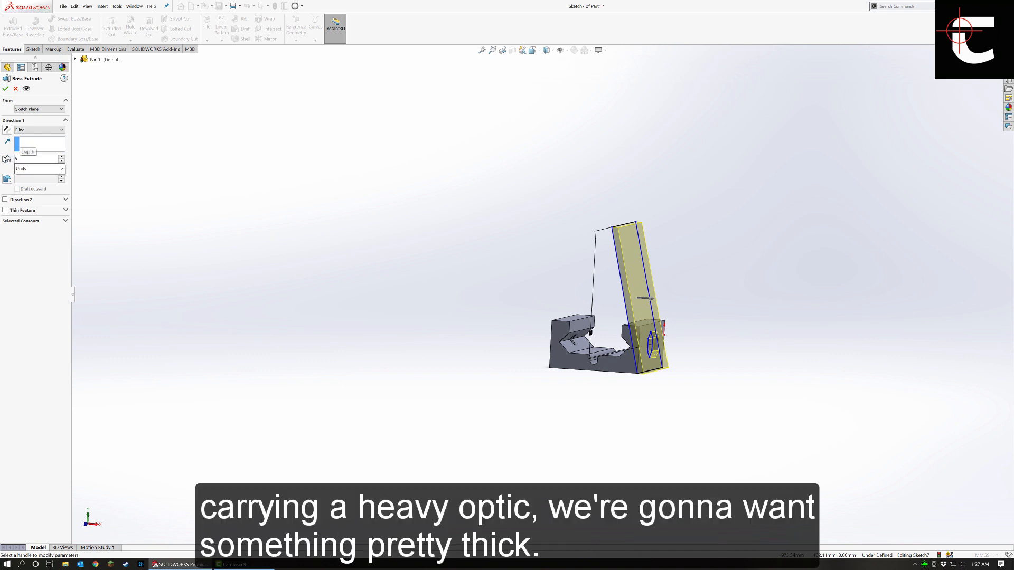
{"action": "key", "text": "Return"}
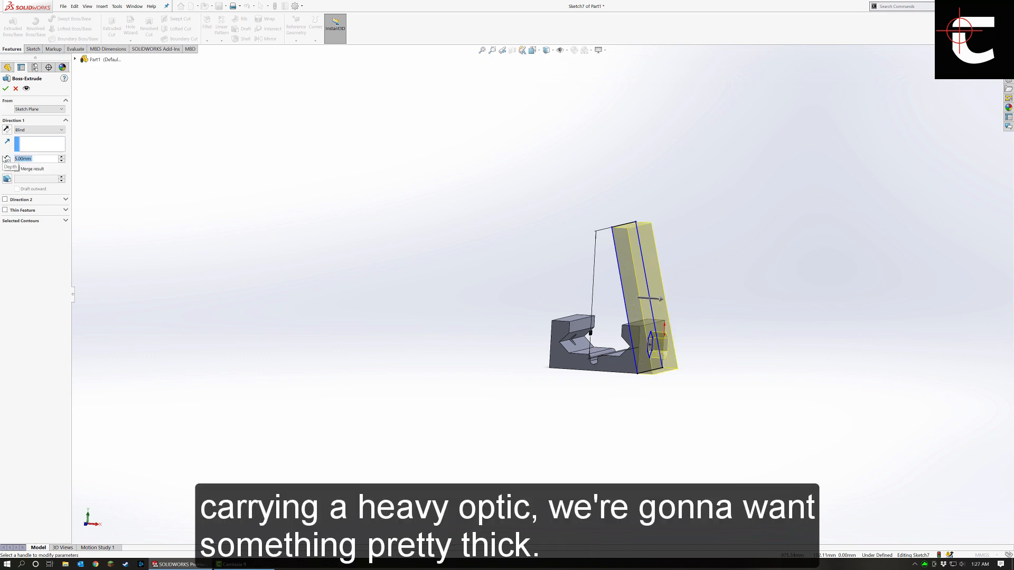
{"action": "key", "text": "Return"}
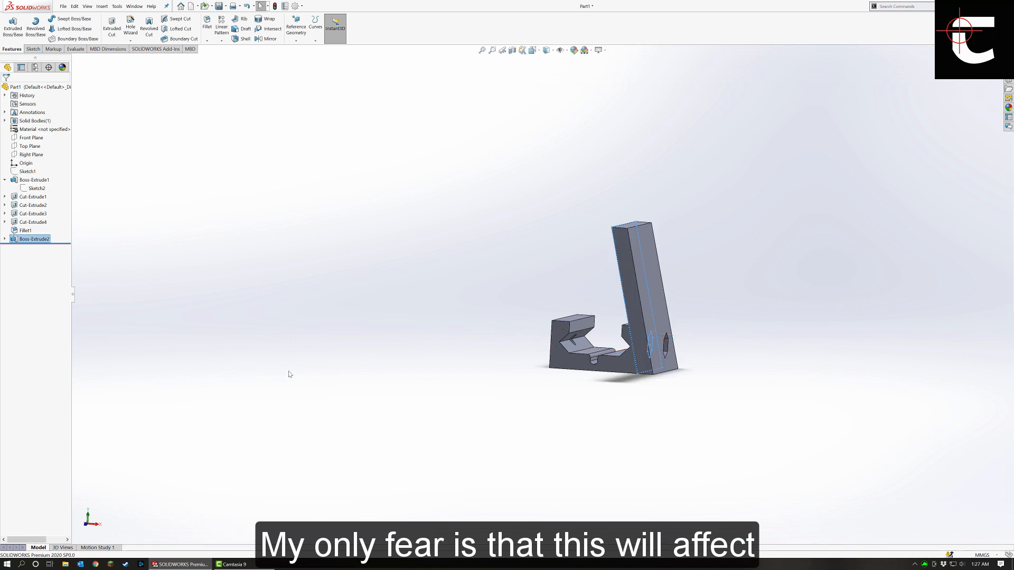
View the part from above and start a sketch on the riser's flat top face.
{"action": "left_click", "coordinate": [532, 370]}
{"action": "middle_click_drag", "start_coordinate": [532, 369], "coordinate": [452, 389]}
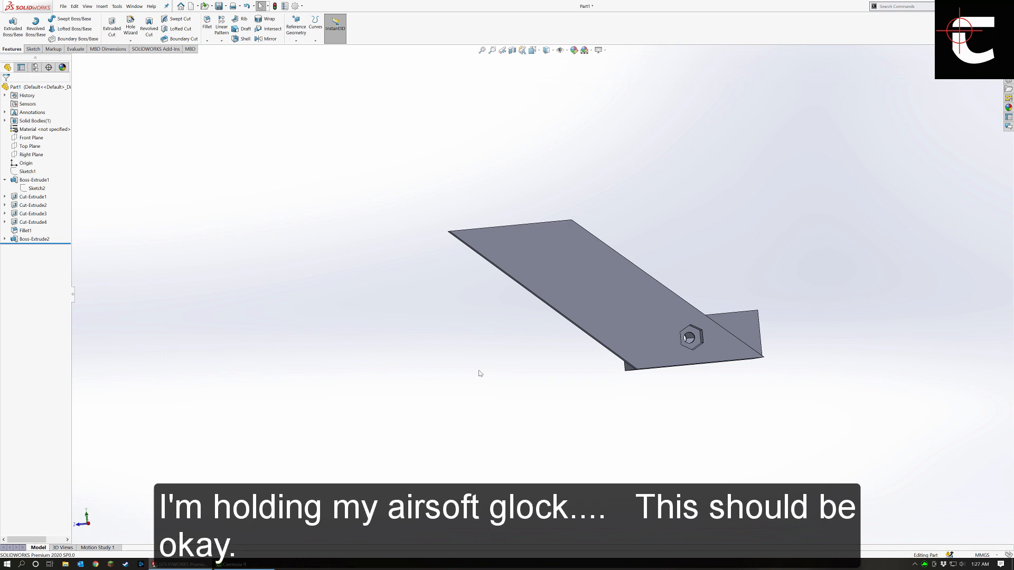
{"action": "middle_click_drag", "start_coordinate": [428, 355], "coordinate": [623, 419]}
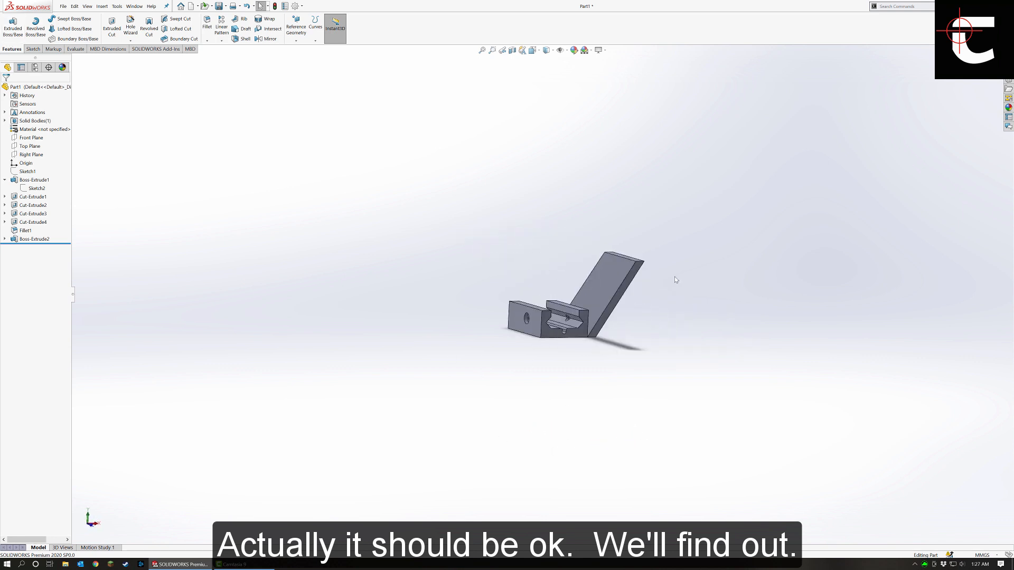
{"action": "scroll", "coordinate": [687, 287], "scroll_direction": "down", "scroll_amount": 4}
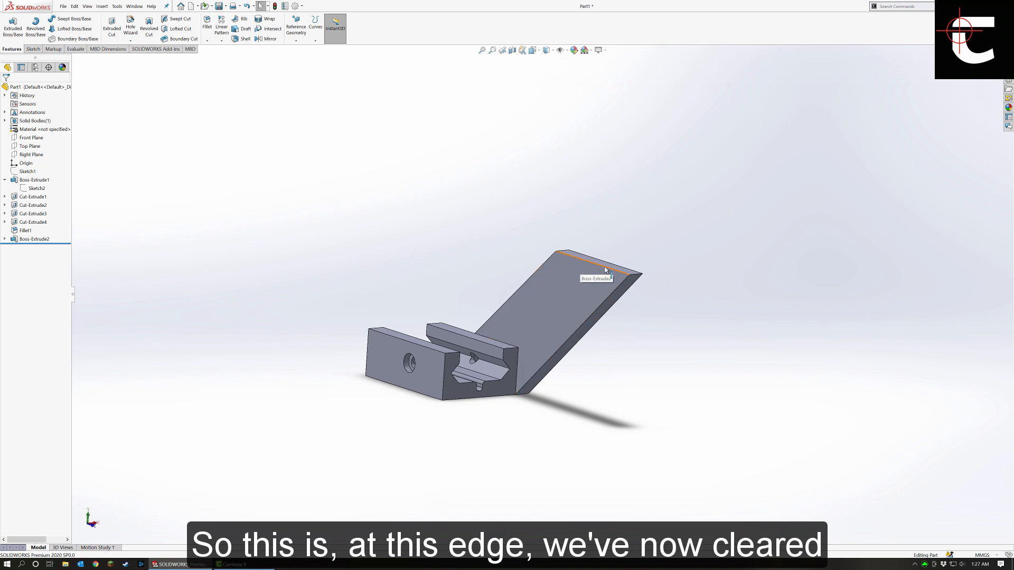
{"action": "key", "text": "space"}
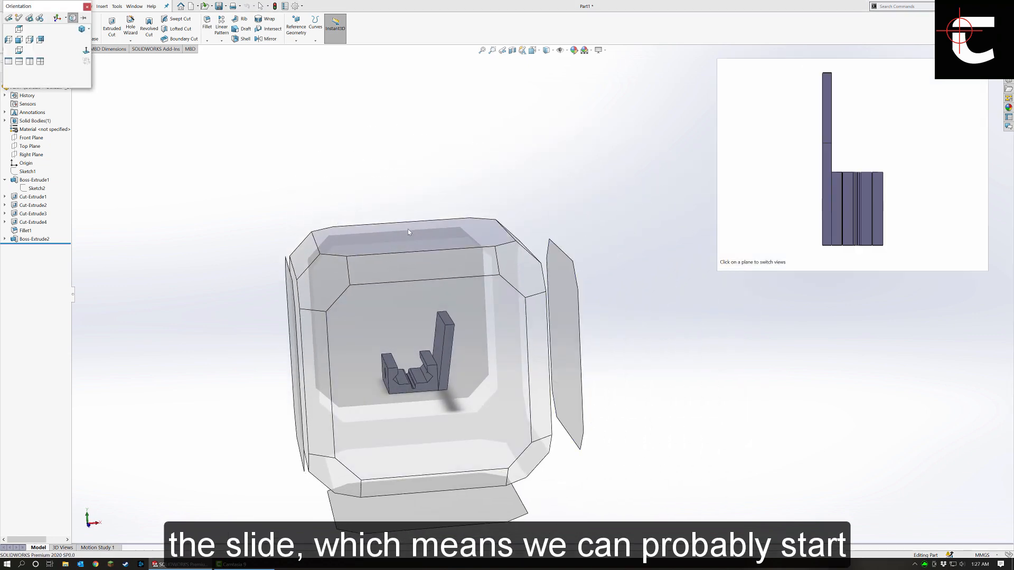
{"action": "left_click", "coordinate": [408, 231]}
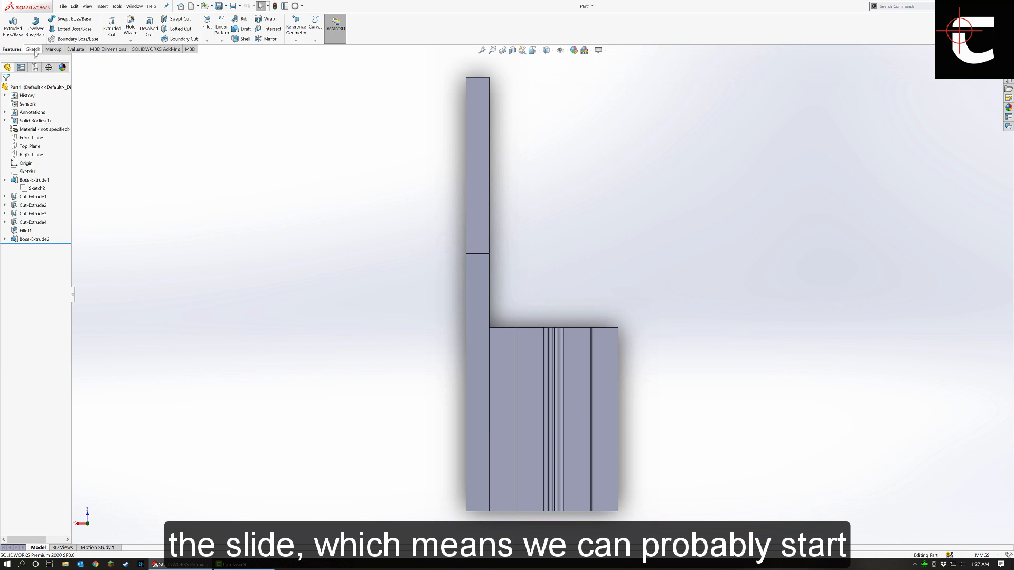
{"action": "left_click", "coordinate": [34, 49]}
{"action": "left_click", "coordinate": [10, 26]}
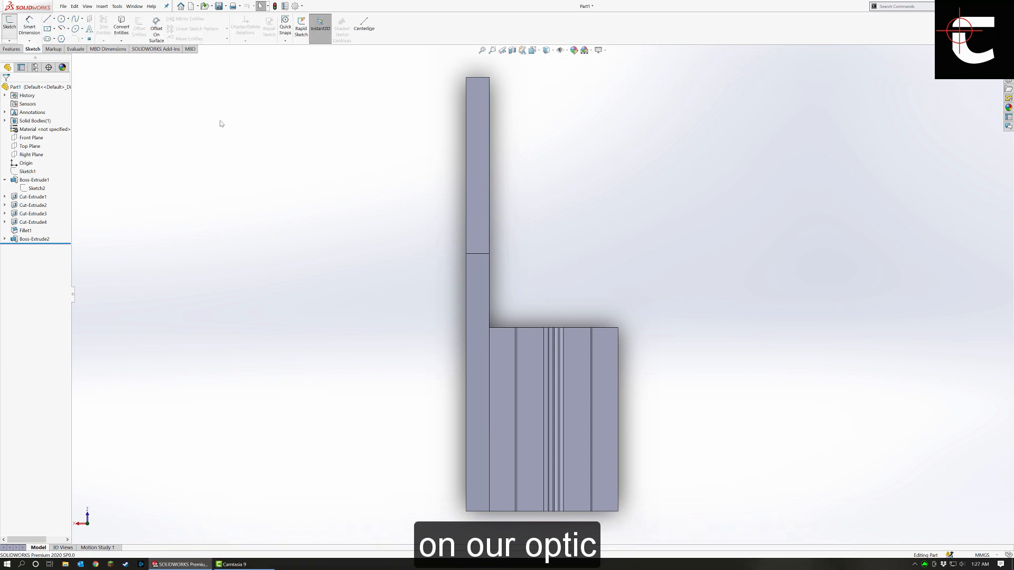
{"action": "left_click", "coordinate": [482, 238]}
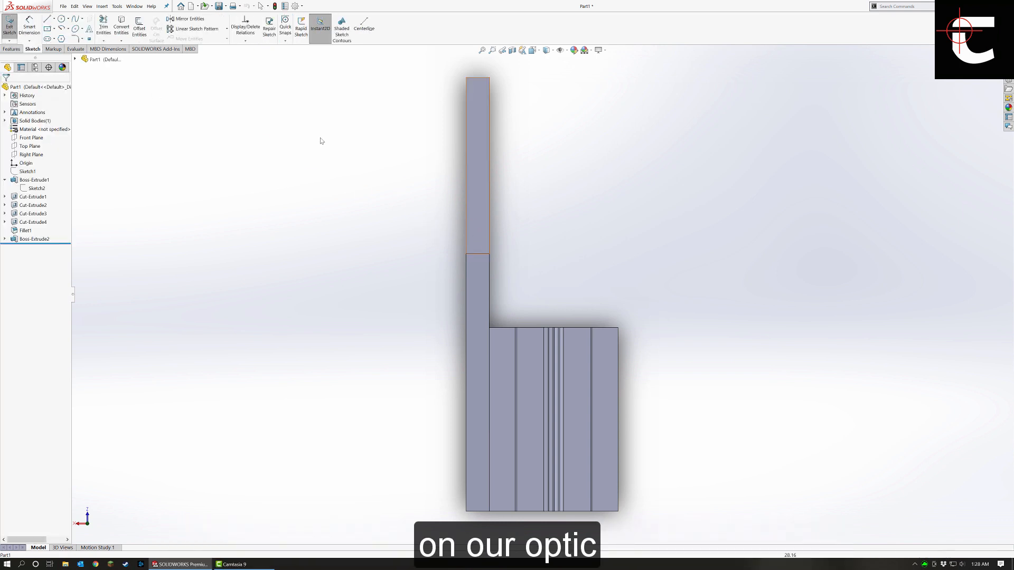
Sketch a corner rectangle about 33 by 38.5 mm over the riser's top face, reaching across to the mount's opposite outer edge.
{"action": "left_click", "coordinate": [53, 28]}
{"action": "left_click", "coordinate": [66, 38]}
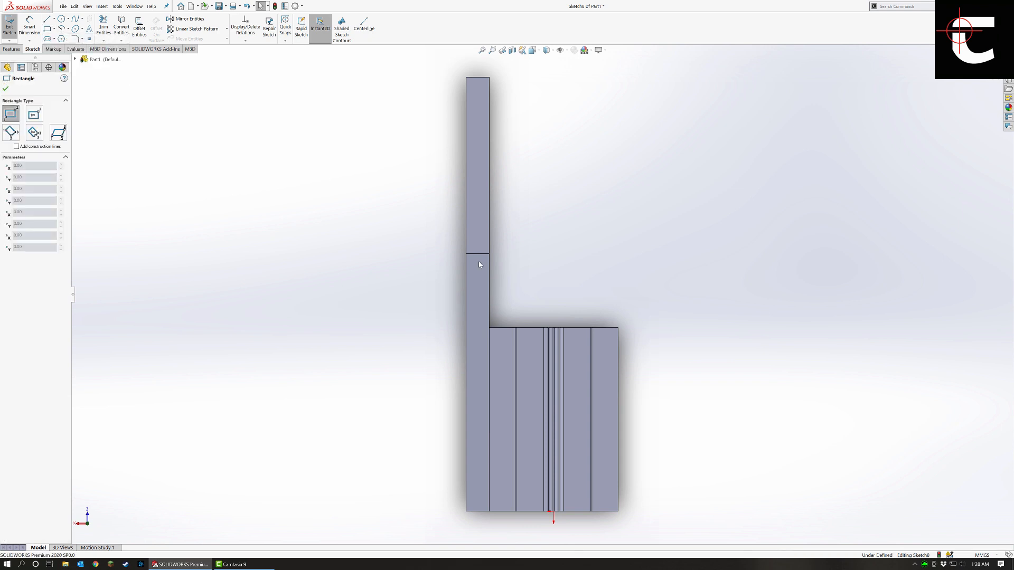
{"action": "left_click", "coordinate": [466, 254]}
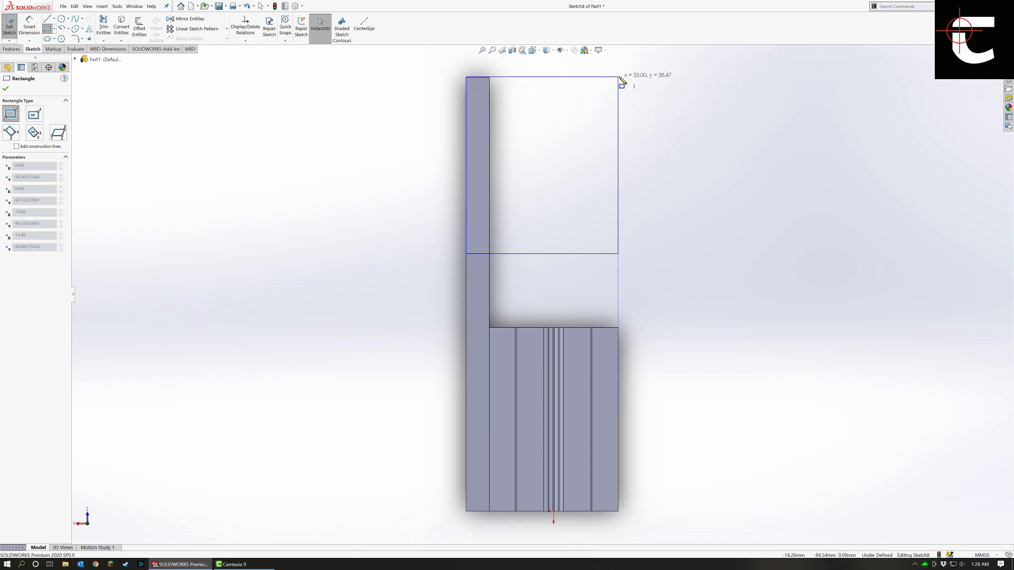
{"action": "left_click", "coordinate": [618, 77]}
Extrude the rectangle 5 mm upward to form the top plate.
{"action": "left_click", "coordinate": [20, 49]}
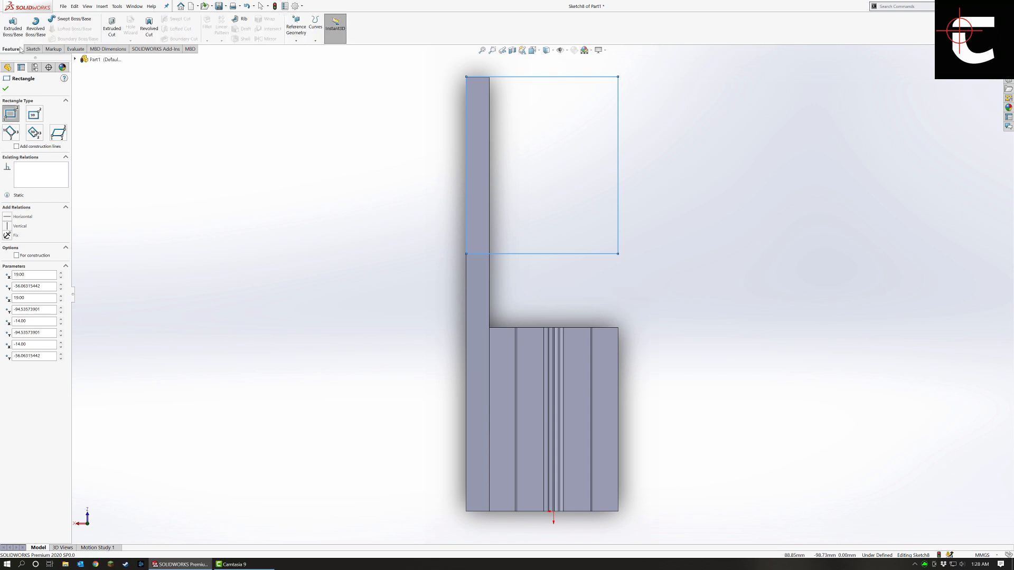
{"action": "left_click", "coordinate": [12, 26]}
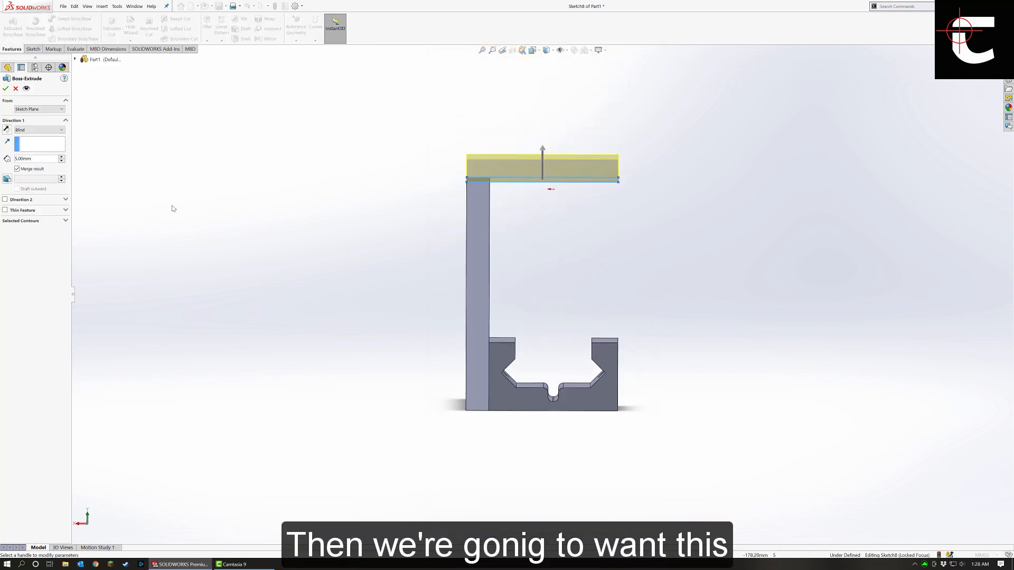
{"action": "left_click", "coordinate": [7, 89]}
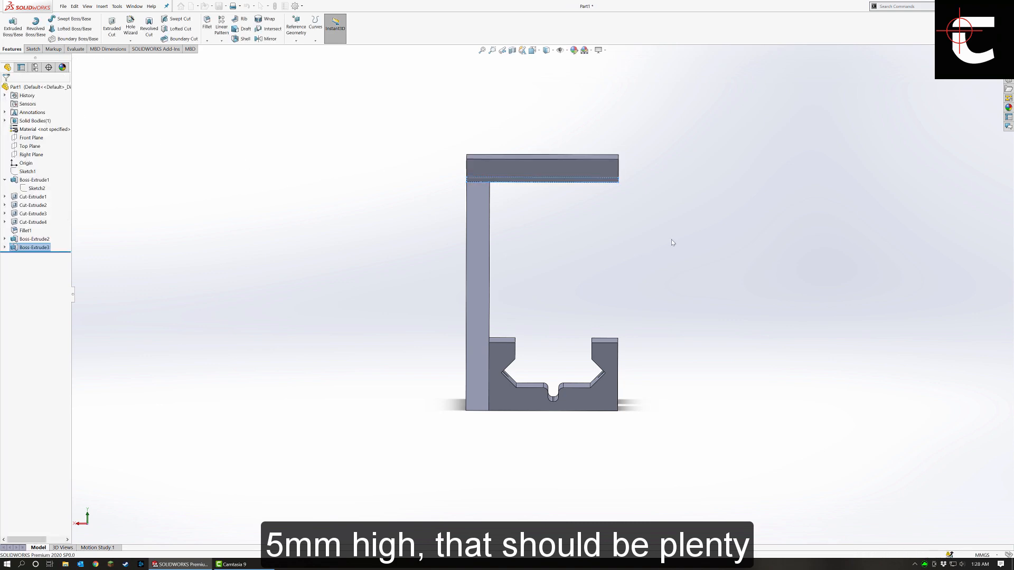
Switch to the front view and start a sketch on the end face of the top plate.
{"action": "middle_click_drag", "start_coordinate": [660, 212], "coordinate": [505, 236]}
{"action": "key", "text": "space"}
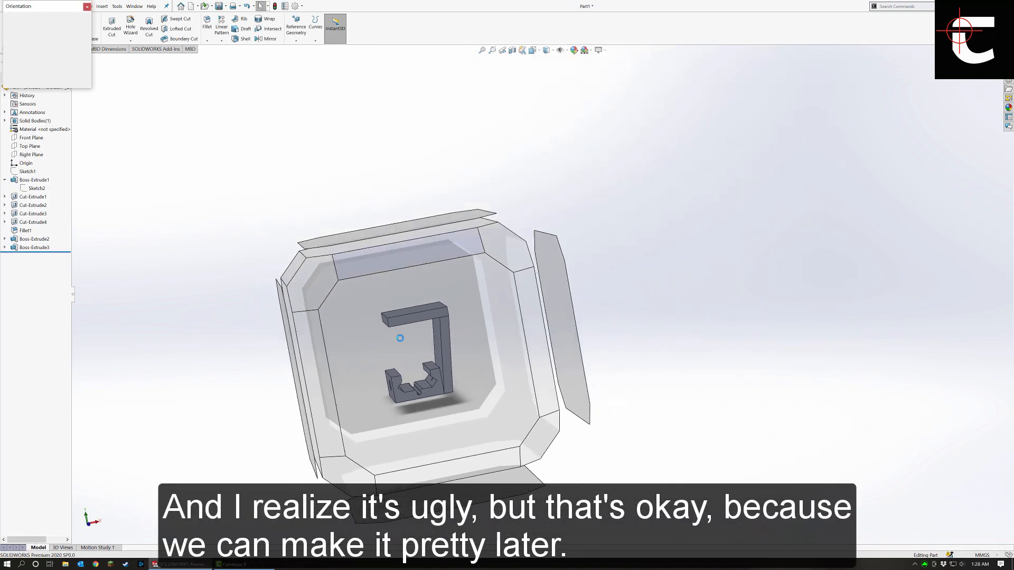
{"action": "left_click", "coordinate": [396, 335]}
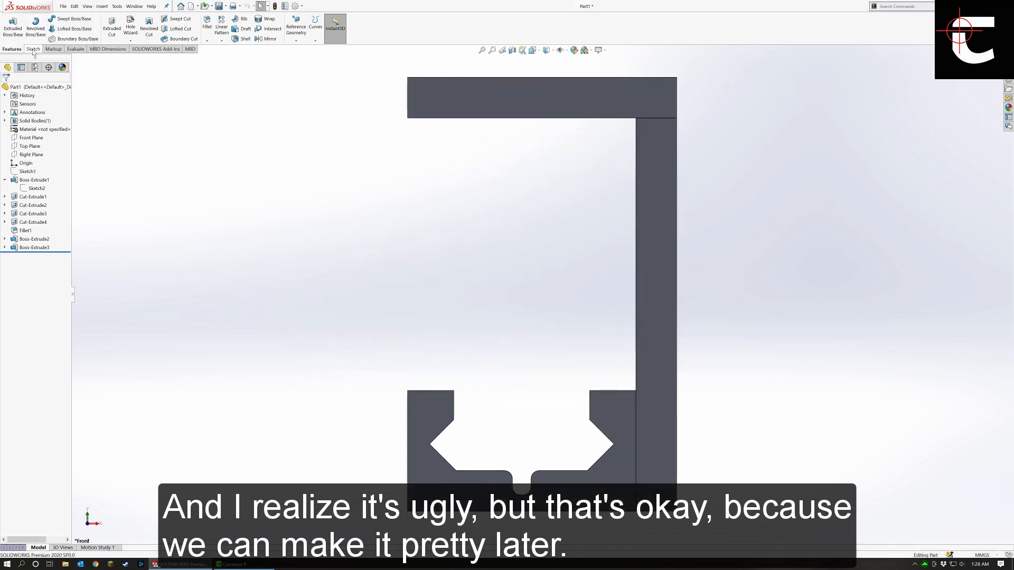
{"action": "left_click", "coordinate": [32, 49]}
{"action": "left_click", "coordinate": [9, 26]}
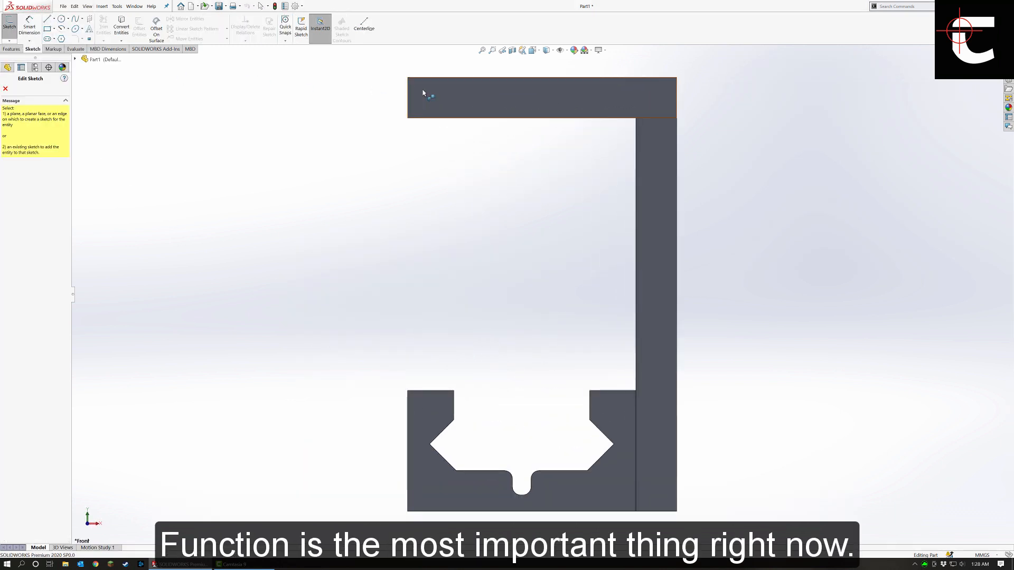
{"action": "left_click", "coordinate": [442, 93]}
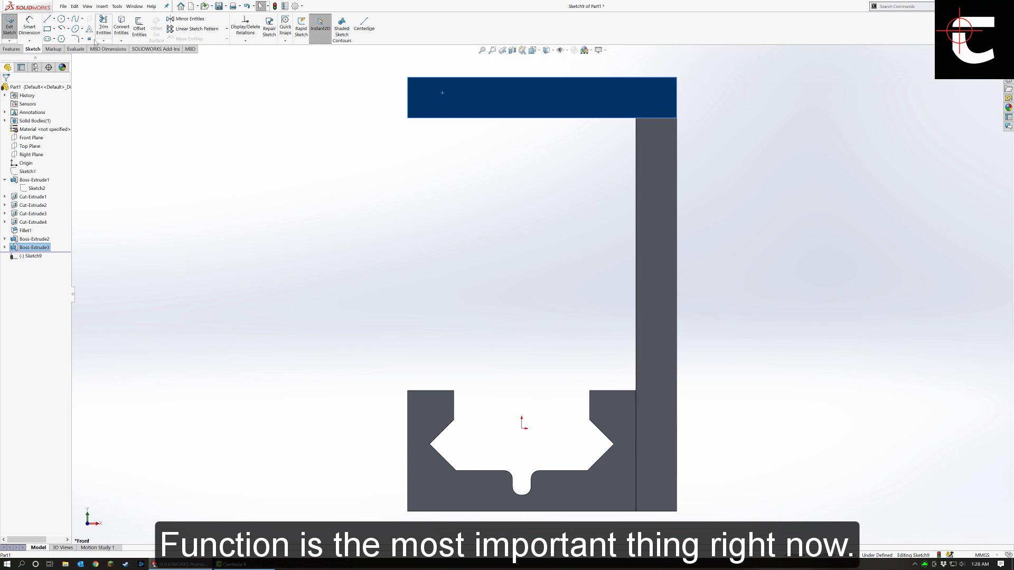
Sketch a 28 by 5 mm rectangle on the plate's end face, from its free edge to in line with the riser's inner face.
{"action": "left_click", "coordinate": [47, 29]}
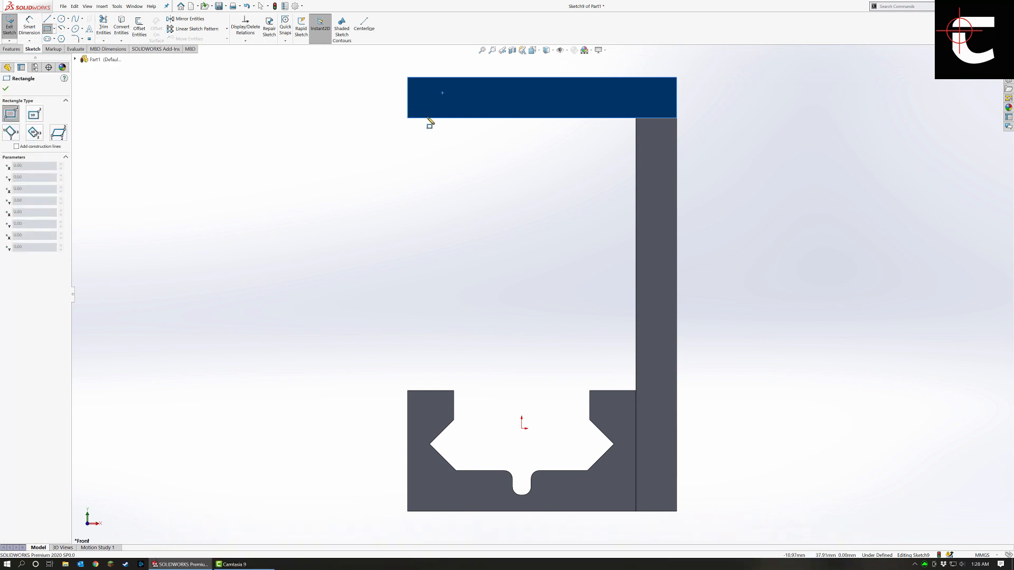
{"action": "left_click", "coordinate": [407, 118]}
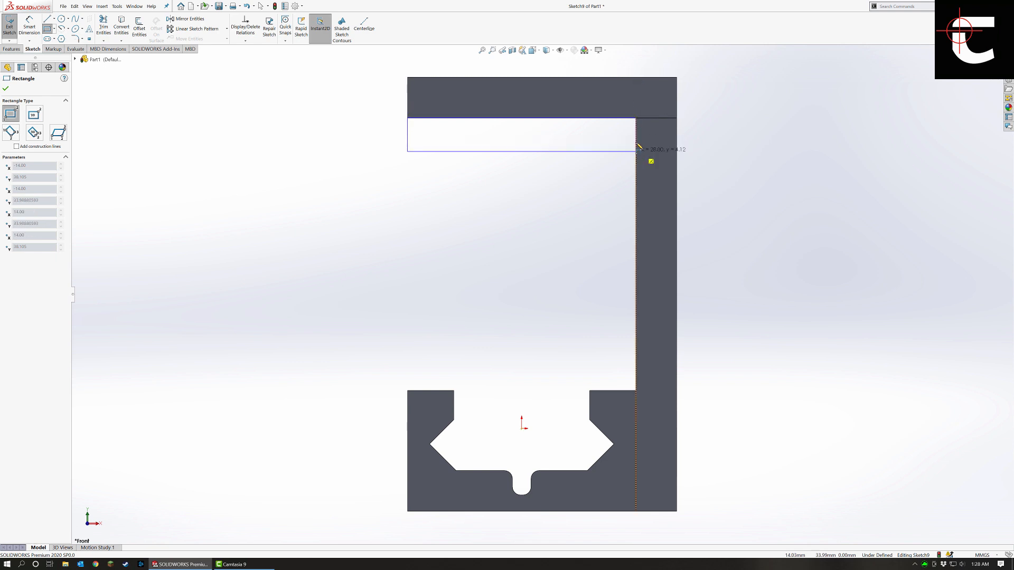
{"action": "left_click", "coordinate": [637, 77]}
Extrude the rectangle on the top plate's end face 70 mm outward to lengthen the plate.
{"action": "left_click", "coordinate": [12, 49]}
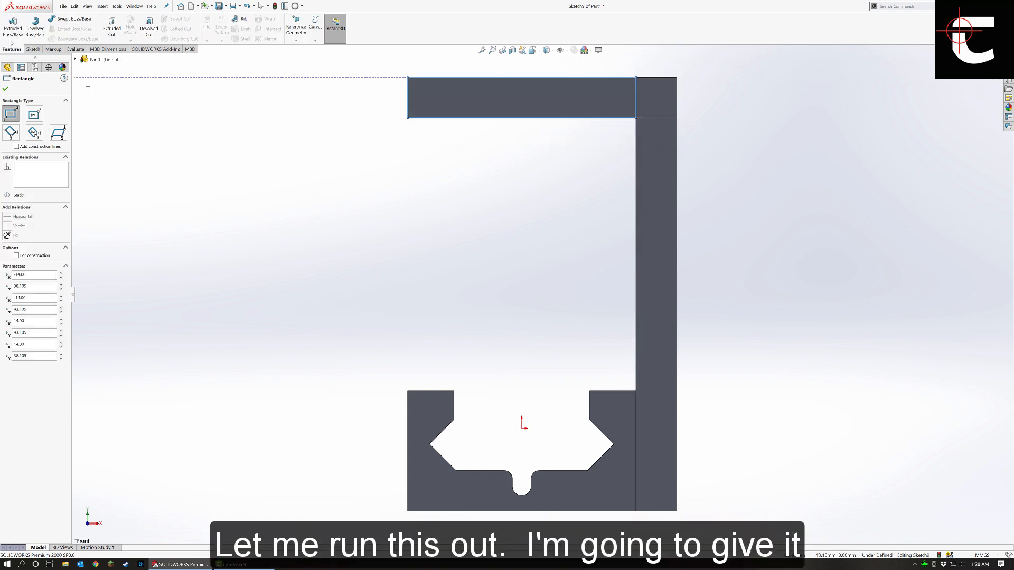
{"action": "left_click", "coordinate": [13, 27]}
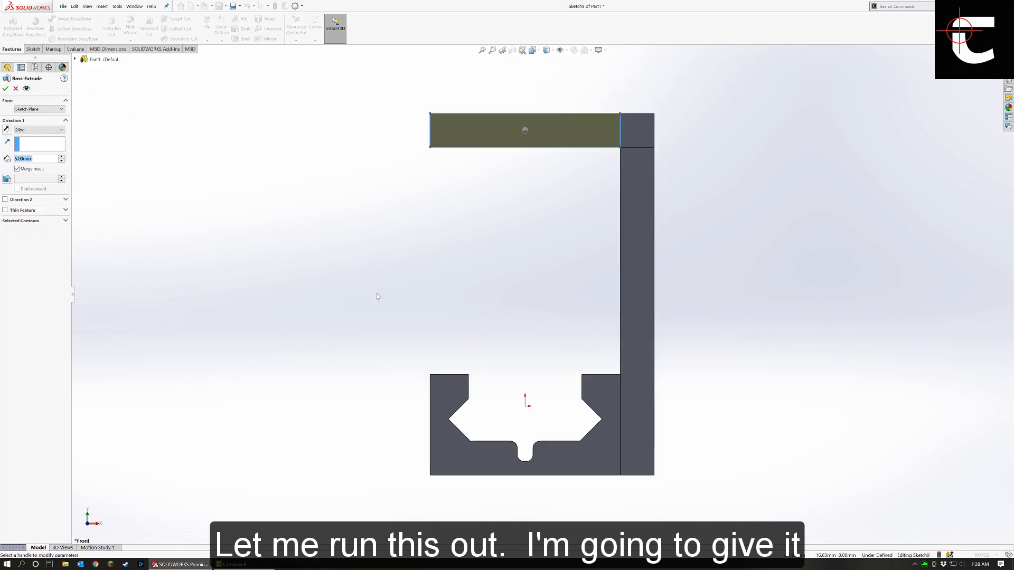
{"action": "middle_click_drag", "start_coordinate": [487, 294], "coordinate": [244, 230]}
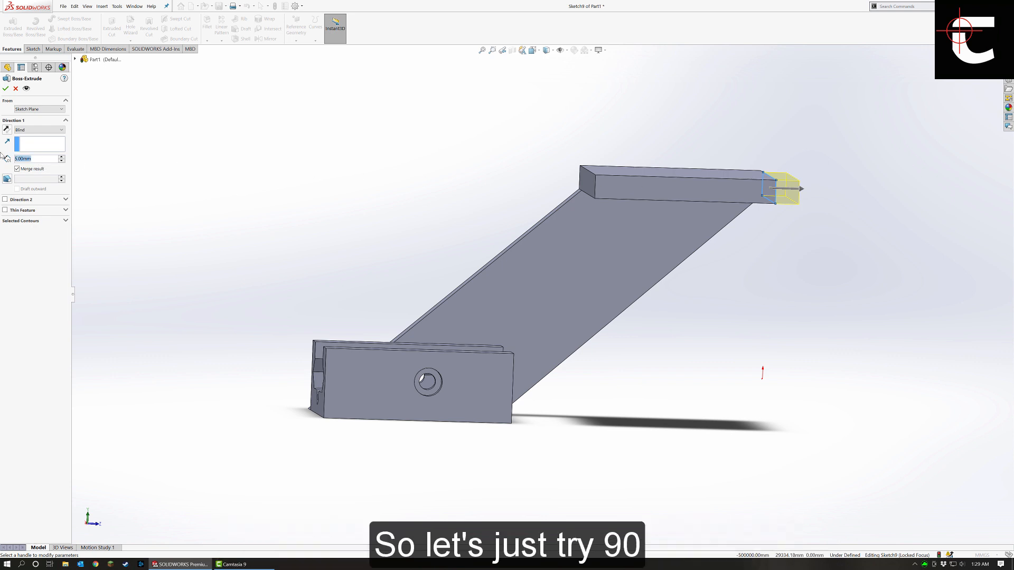
{"action": "type", "text": "90"}
{"action": "key", "text": "Return"}
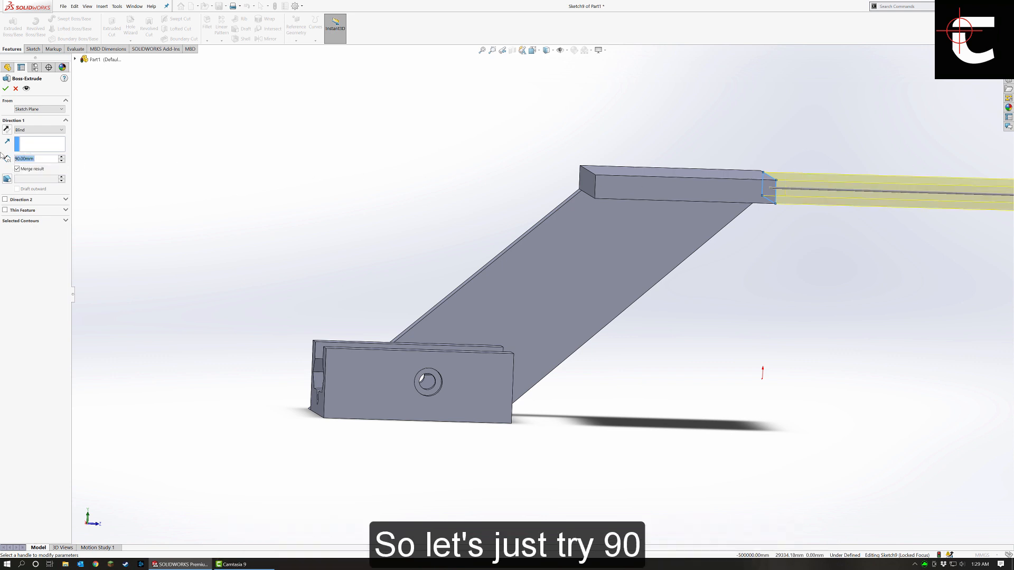
{"action": "scroll", "coordinate": [549, 280], "scroll_direction": "up", "scroll_amount": 3}
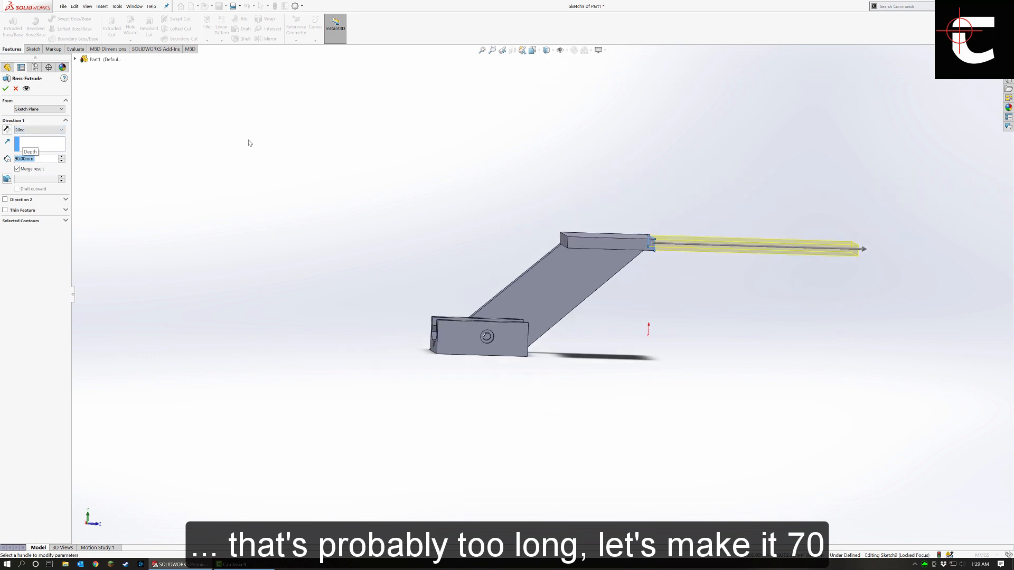
{"action": "type", "text": "70"}
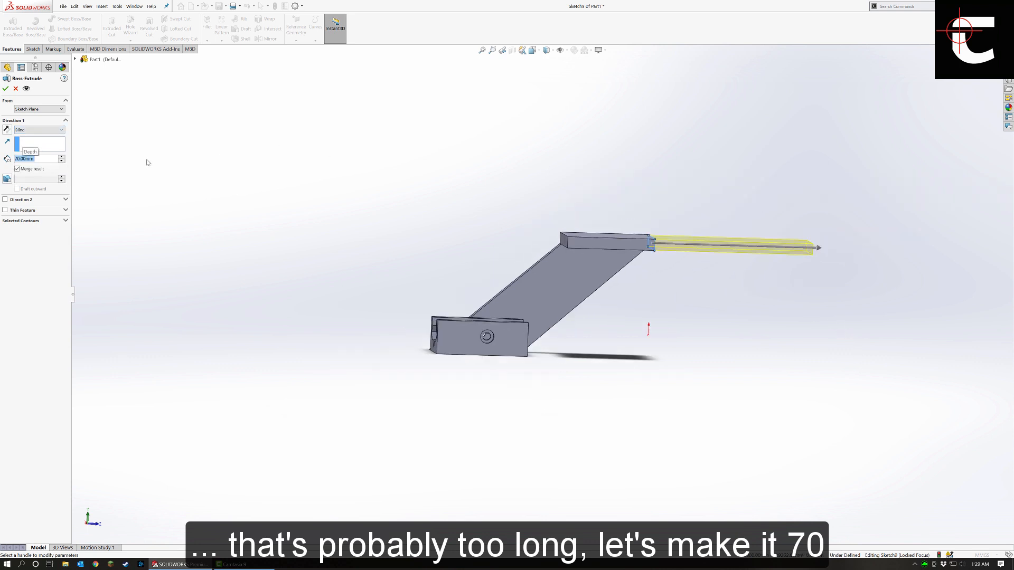
{"action": "key", "text": "Return"}
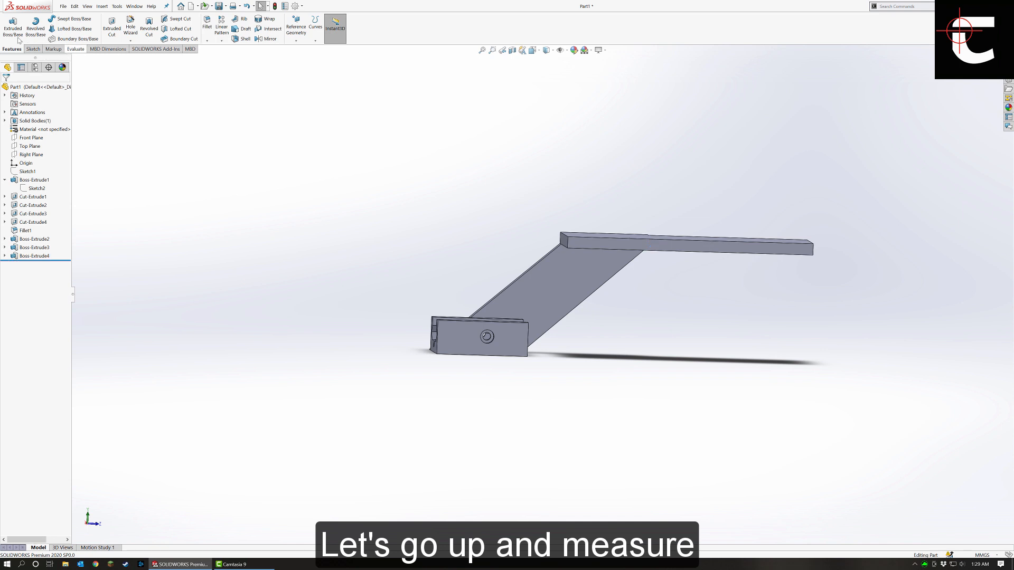
Measure the overall length of the extended top plate between its two ends.
{"action": "left_click", "coordinate": [52, 33]}
{"action": "middle_click_drag", "start_coordinate": [467, 350], "coordinate": [544, 349]}
{"action": "left_click", "coordinate": [597, 247]}
{"action": "middle_click_drag", "start_coordinate": [669, 263], "coordinate": [720, 267]}
{"action": "left_click", "coordinate": [731, 248]}
{"action": "middle_click_drag", "start_coordinate": [661, 312], "coordinate": [725, 309]}
{"action": "left_click", "coordinate": [731, 310]}
{"action": "scroll", "coordinate": [731, 310], "scroll_direction": "up", "scroll_amount": 2}
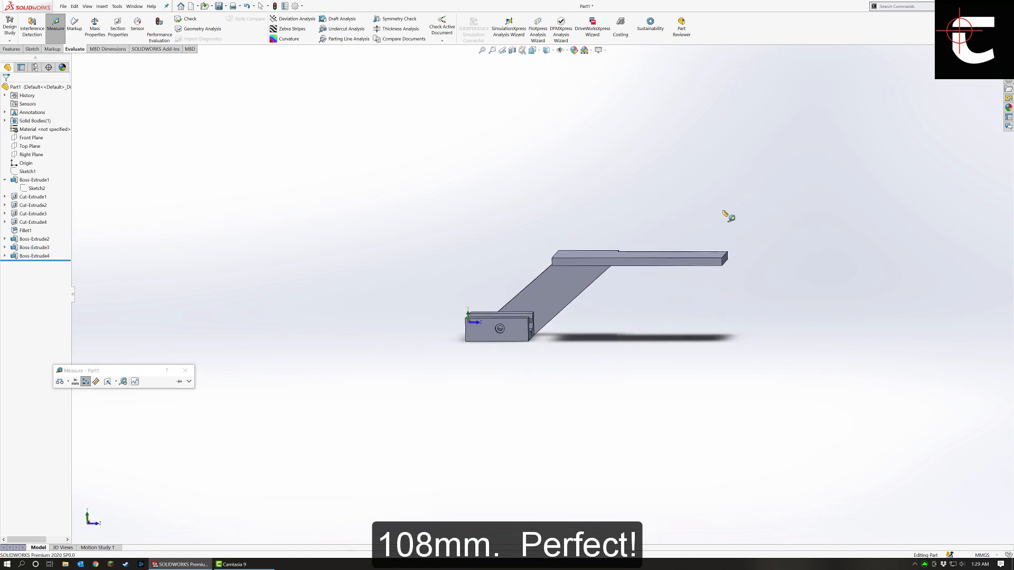
{"action": "middle_click_drag", "start_coordinate": [725, 212], "coordinate": [737, 334]}
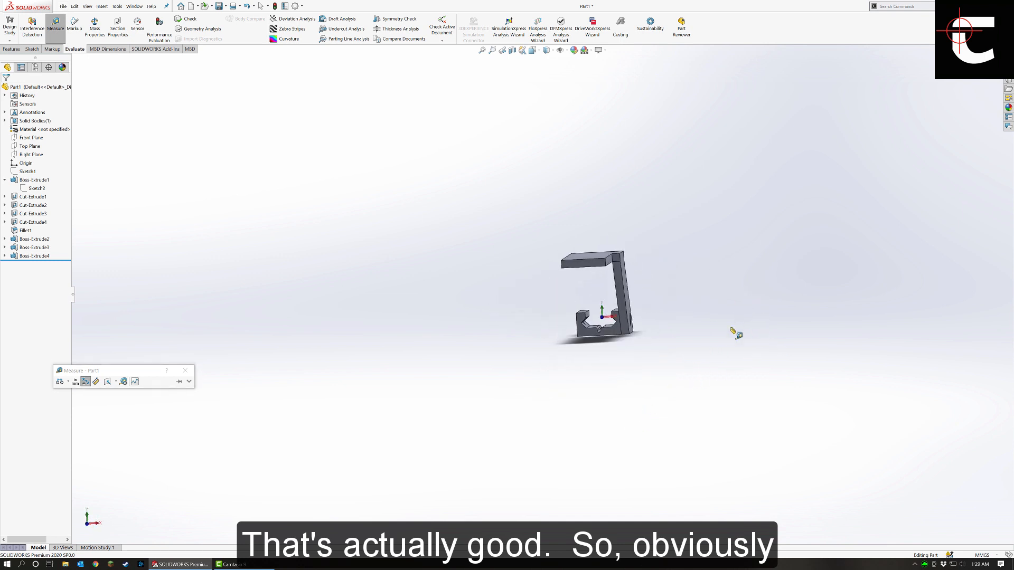
Switch to the front view and start a sketch on the end face of the extended top bar.
{"action": "key", "text": "space"}
{"action": "left_click", "coordinate": [545, 315]}
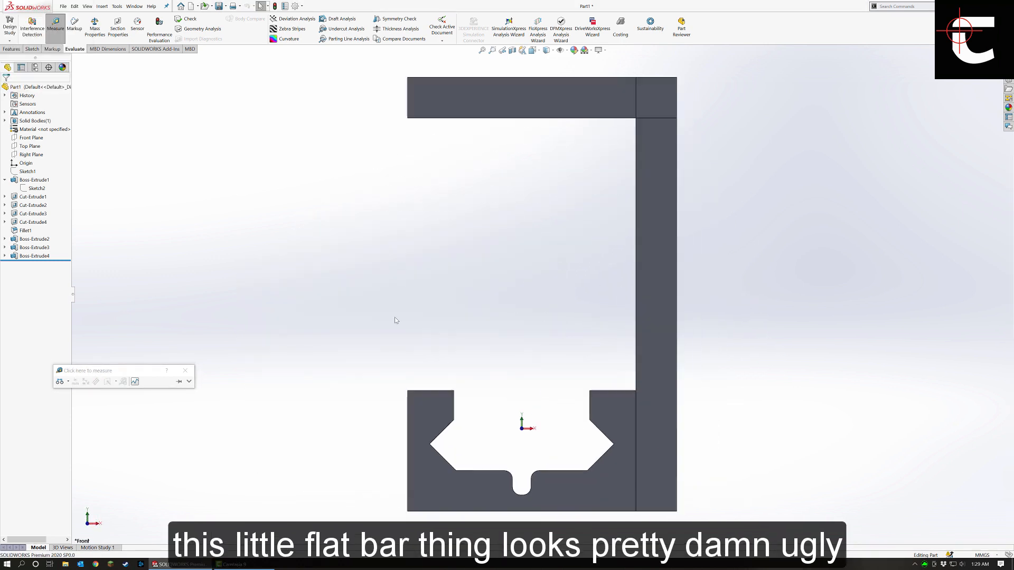
{"action": "scroll", "coordinate": [537, 152], "scroll_direction": "up", "scroll_amount": 4}
{"action": "scroll", "coordinate": [536, 152], "scroll_direction": "down", "scroll_amount": 3}
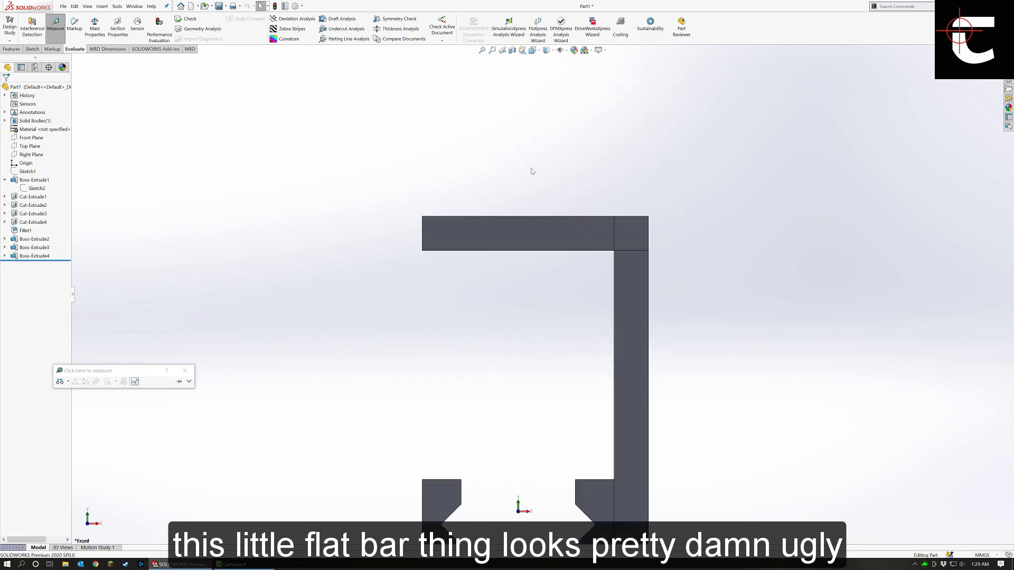
{"action": "left_click", "coordinate": [32, 48]}
{"action": "left_click", "coordinate": [9, 27]}
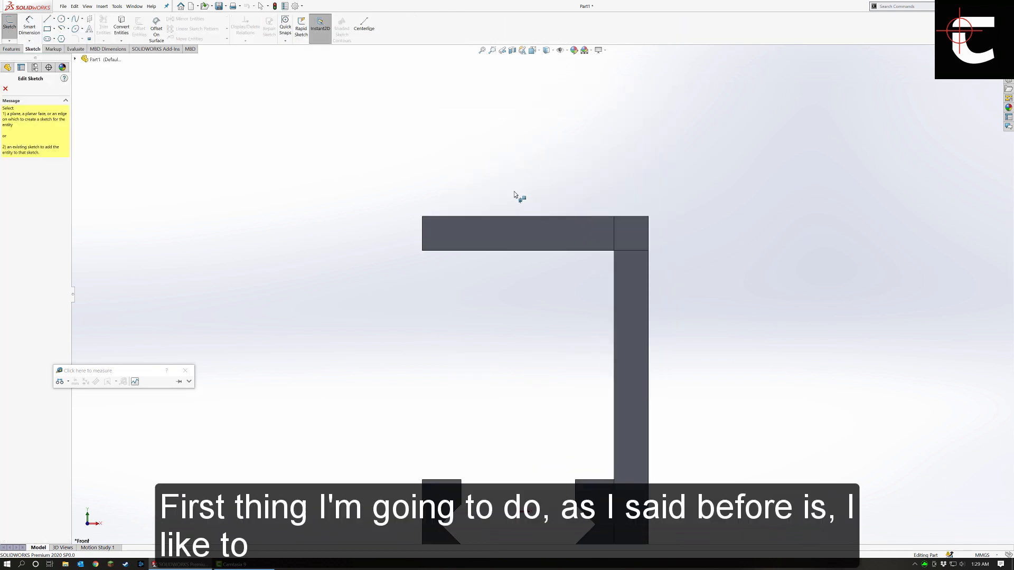
{"action": "left_click", "coordinate": [511, 227]}
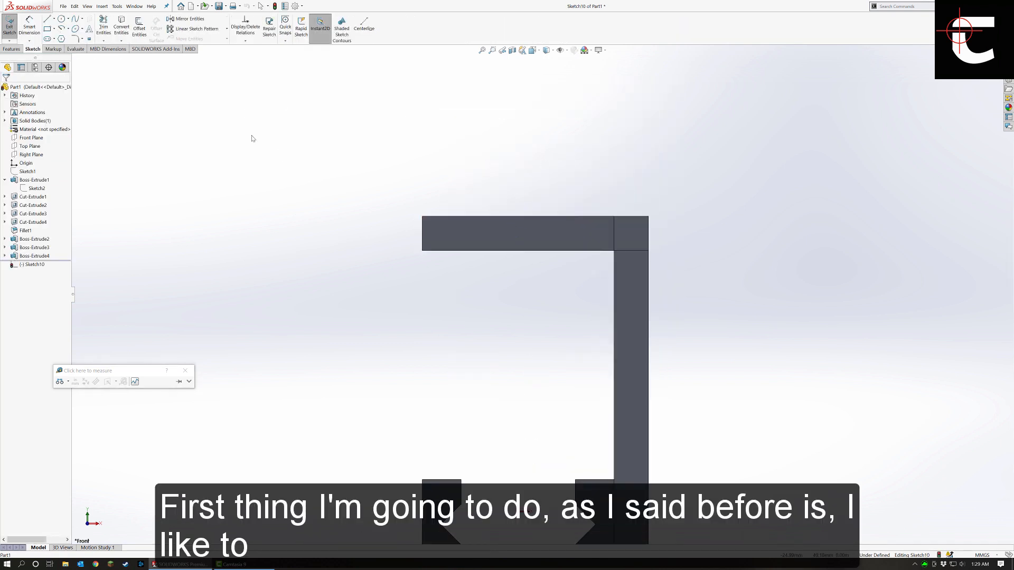
Draw a vertical centerline in line with the origin, from the middle of the bar's underside to well above its upper edge.
{"action": "left_click", "coordinate": [48, 30]}
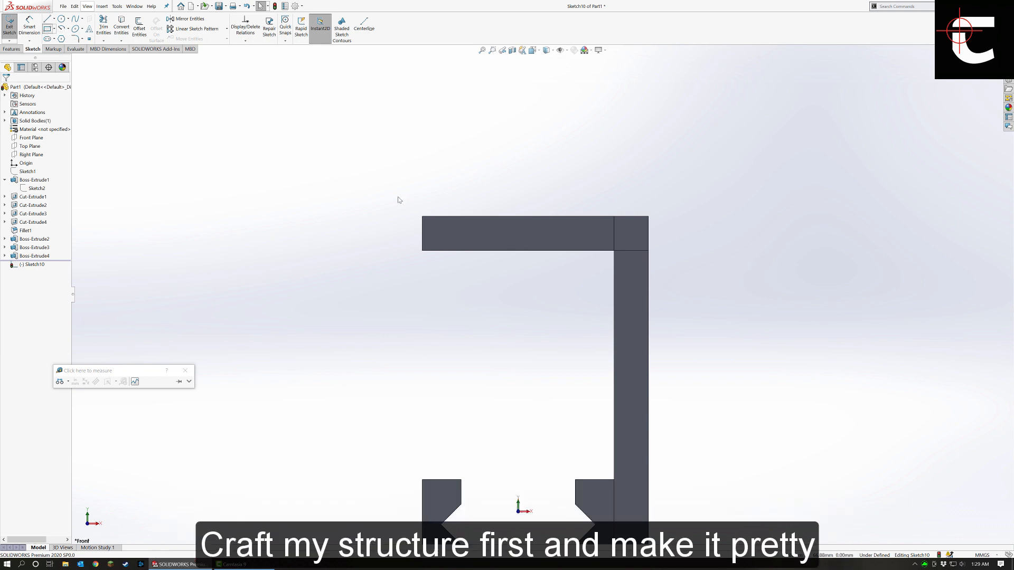
{"action": "left_click", "coordinate": [54, 18]}
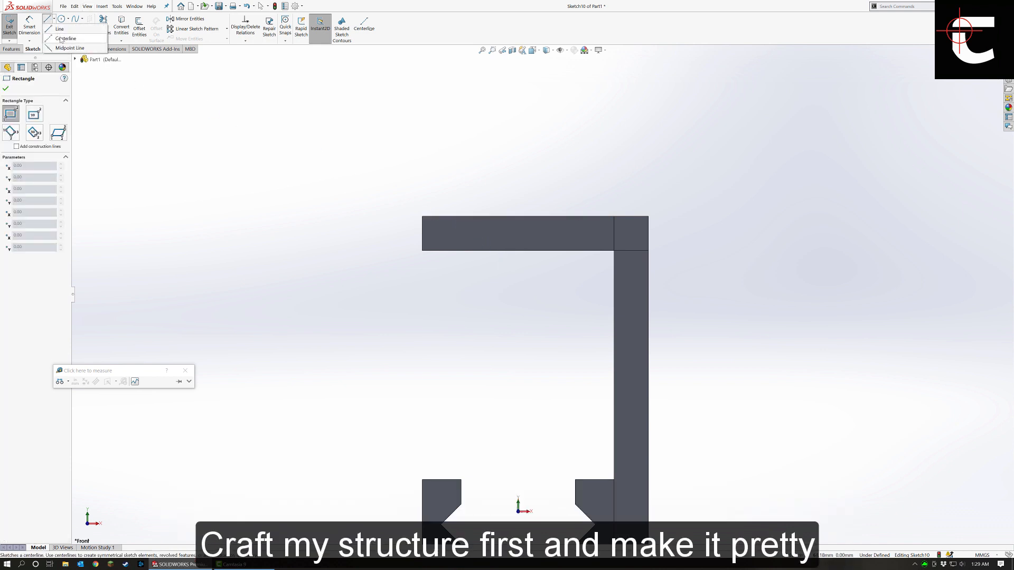
{"action": "left_click", "coordinate": [66, 36]}
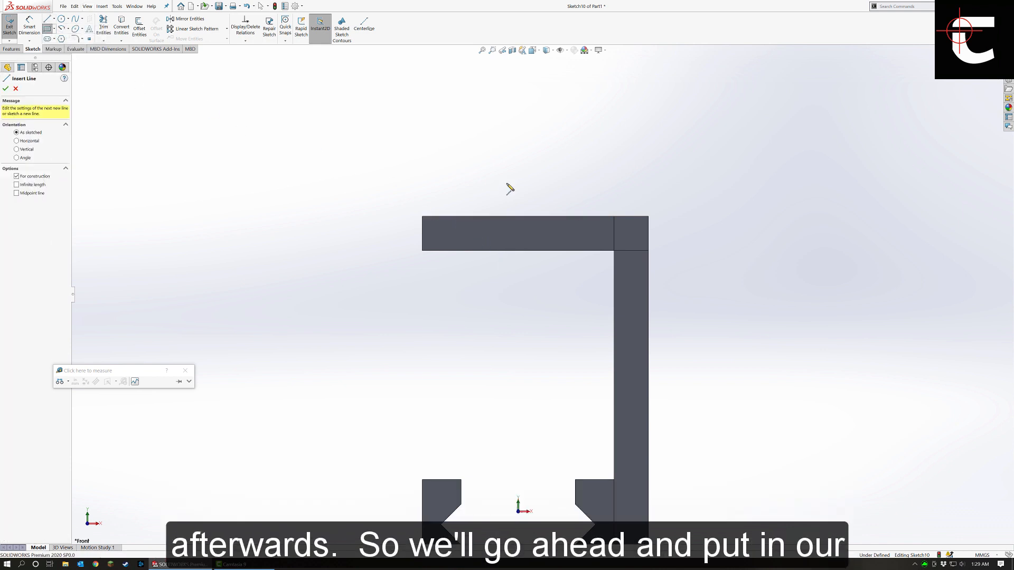
{"action": "left_click", "coordinate": [519, 251]}
{"action": "left_click", "coordinate": [518, 97]}
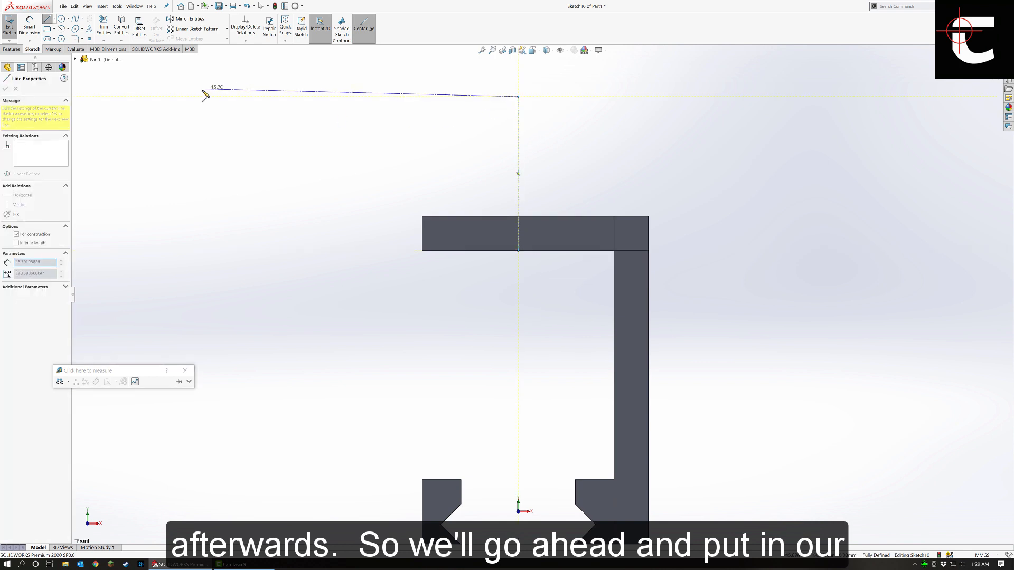
Sketch a center rectangle about 22 mm wide and 7 mm high on the vertical centerline, resting on the top arm's upper edge.
{"action": "key", "text": "Escape"}
{"action": "left_click", "coordinate": [50, 28]}
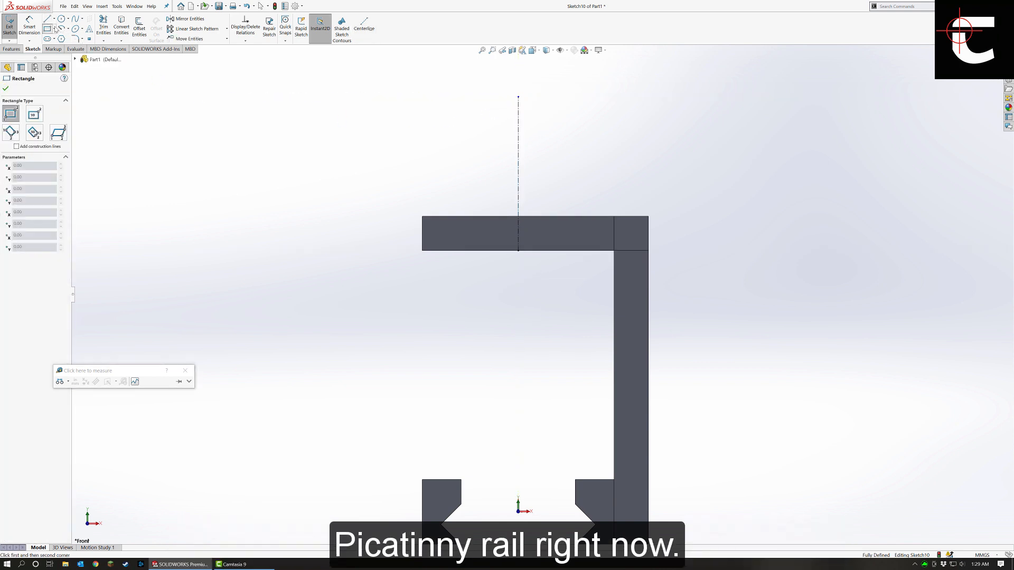
{"action": "left_click", "coordinate": [54, 29]}
{"action": "left_click", "coordinate": [77, 49]}
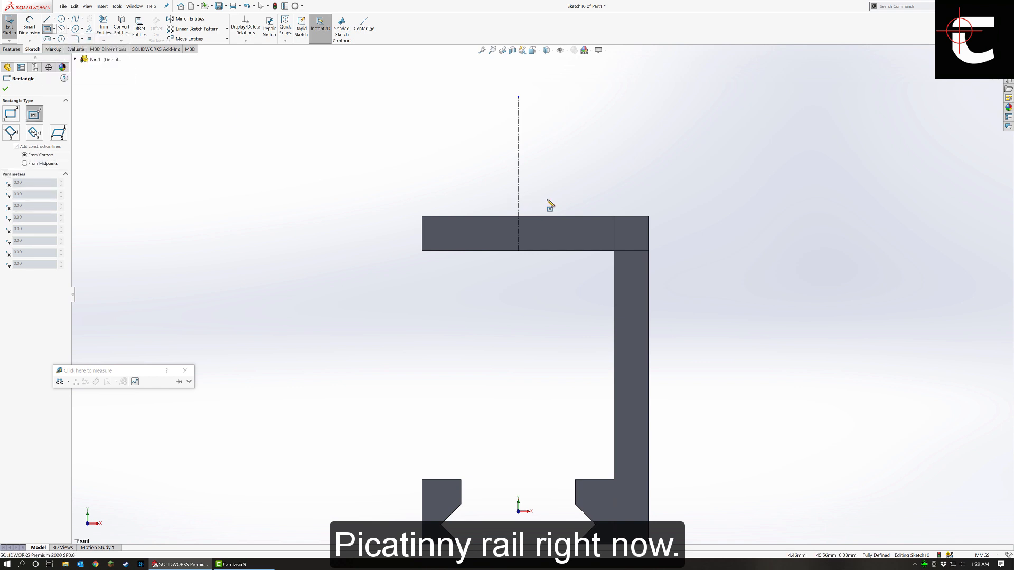
{"action": "left_click", "coordinate": [518, 191]}
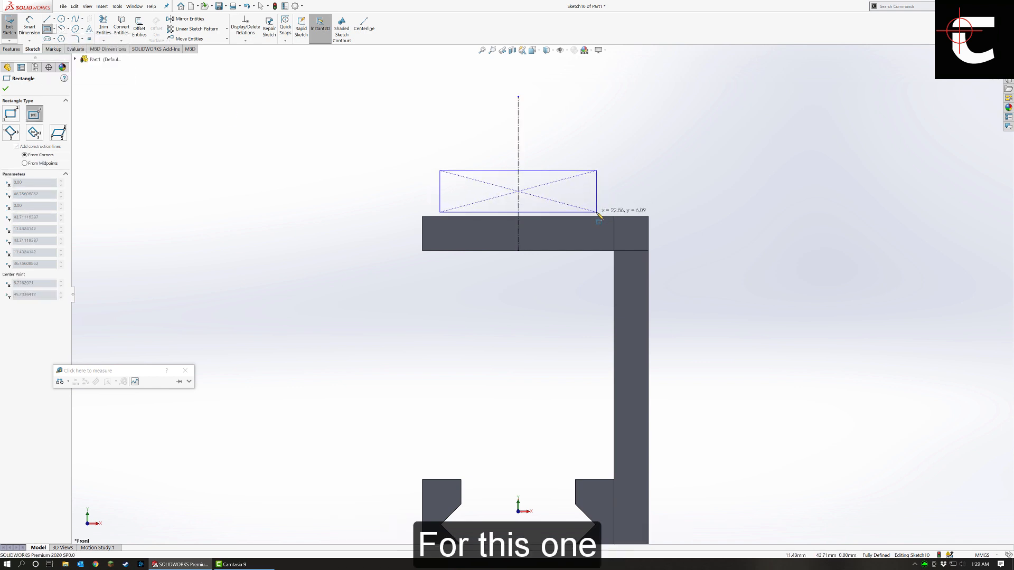
{"action": "left_click", "coordinate": [592, 215]}
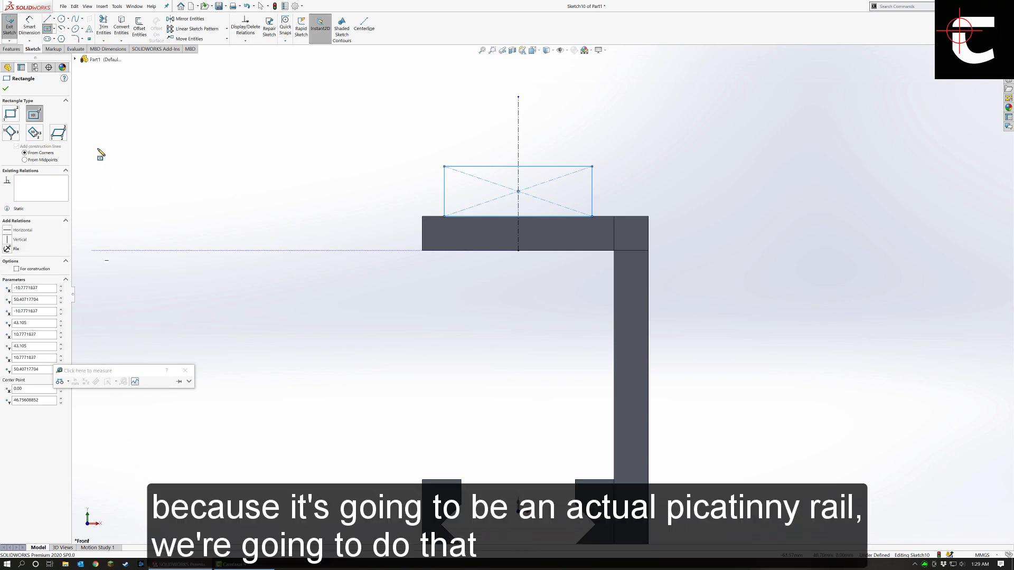
Dimension the width of the rectangle between its two vertical sides and set it to 15.67 mm.
{"action": "left_click", "coordinate": [29, 26]}
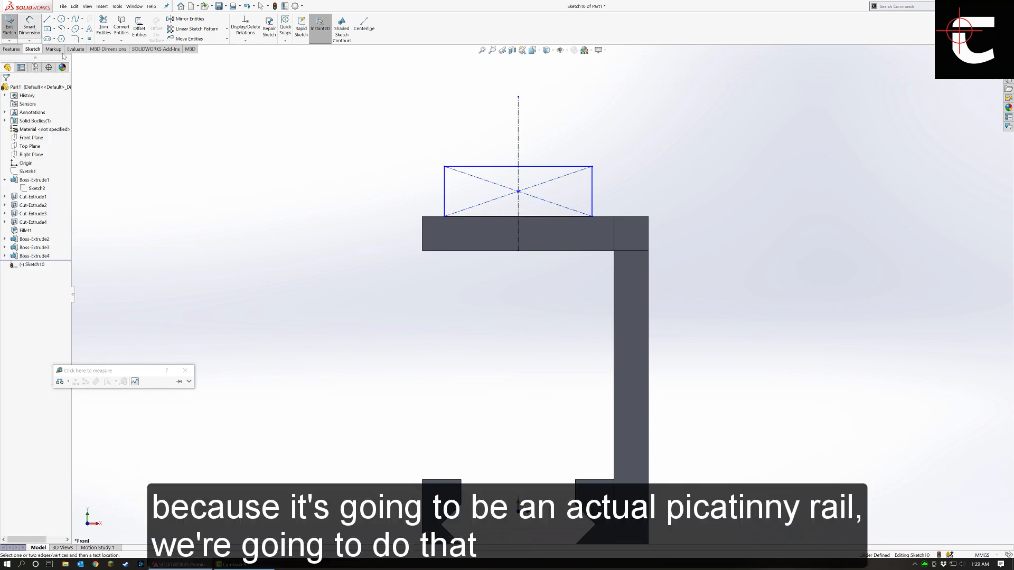
{"action": "left_click", "coordinate": [446, 200]}
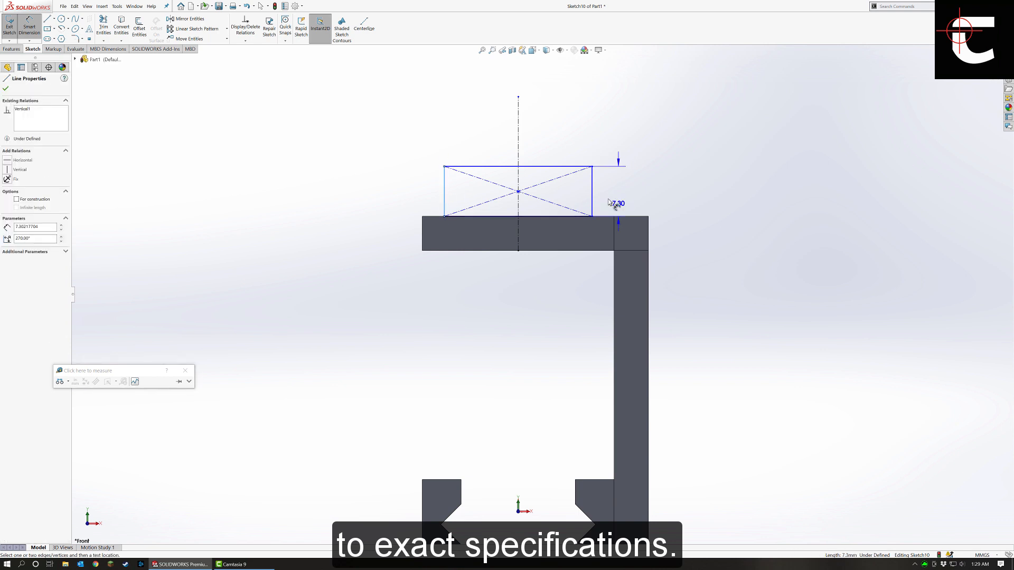
{"action": "left_click", "coordinate": [592, 204]}
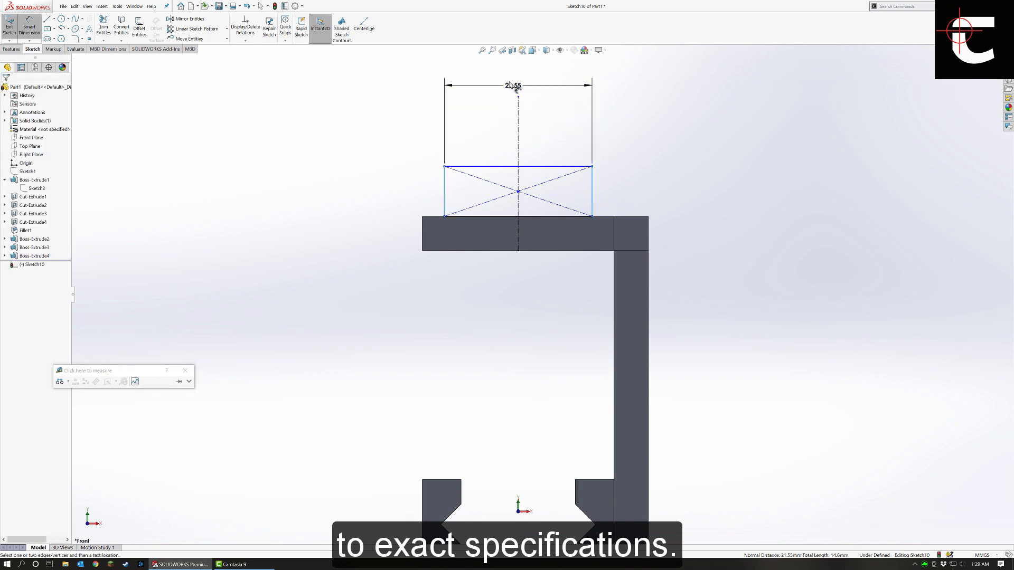
{"action": "left_click", "coordinate": [528, 79]}
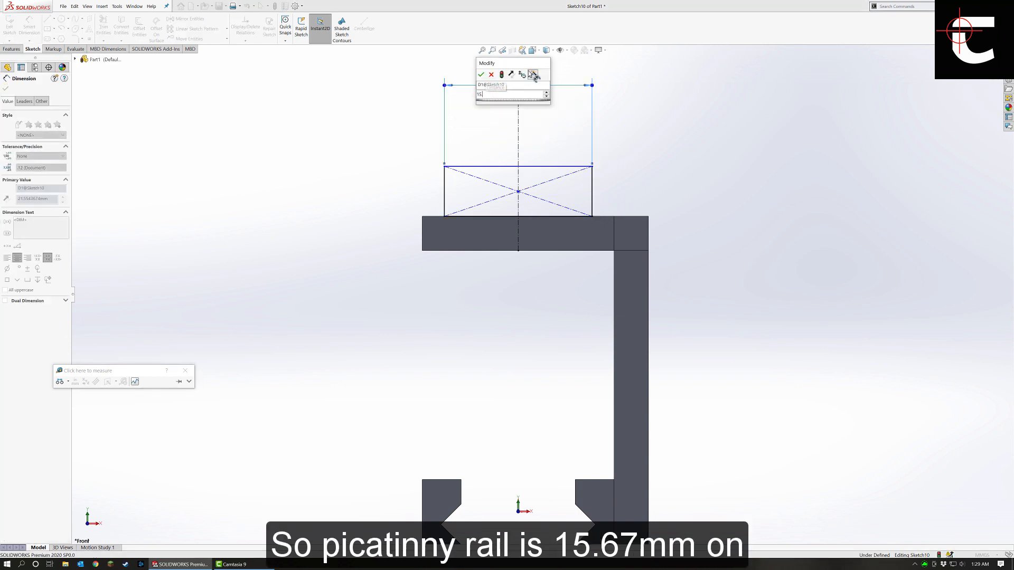
{"action": "key", "text": "Return"}
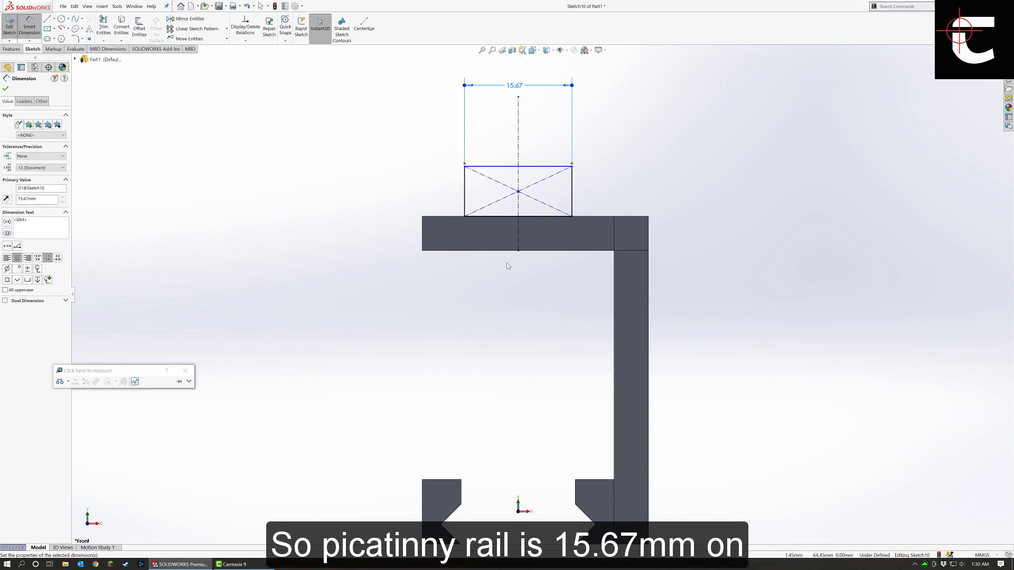
Dimension the height of the rectangle between its horizontal edges and set it to 9.32 mm.
{"action": "left_click", "coordinate": [546, 168]}
{"action": "left_click", "coordinate": [557, 218]}
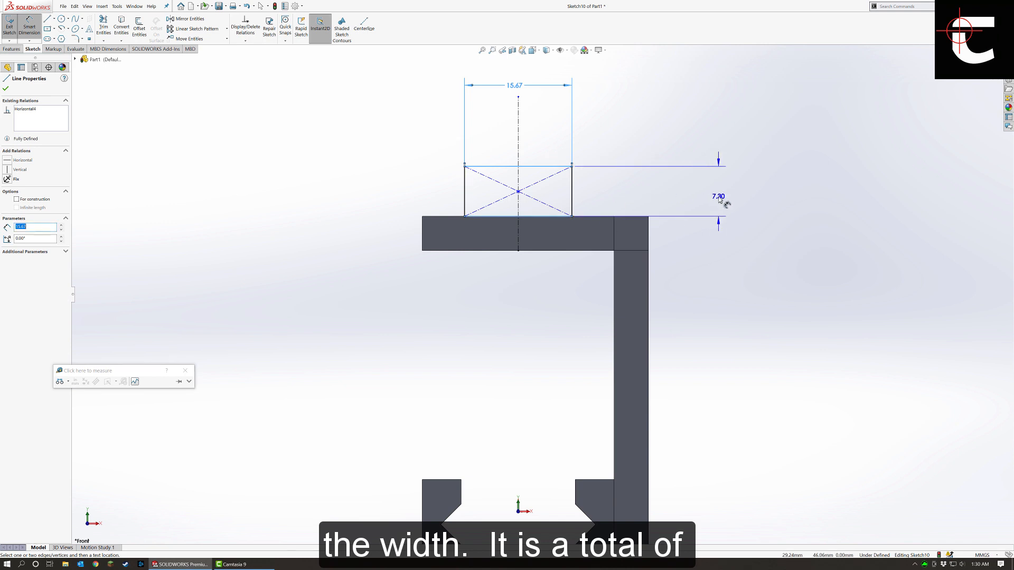
{"action": "left_click", "coordinate": [721, 199]}
{"action": "type", "text": "9.3"}
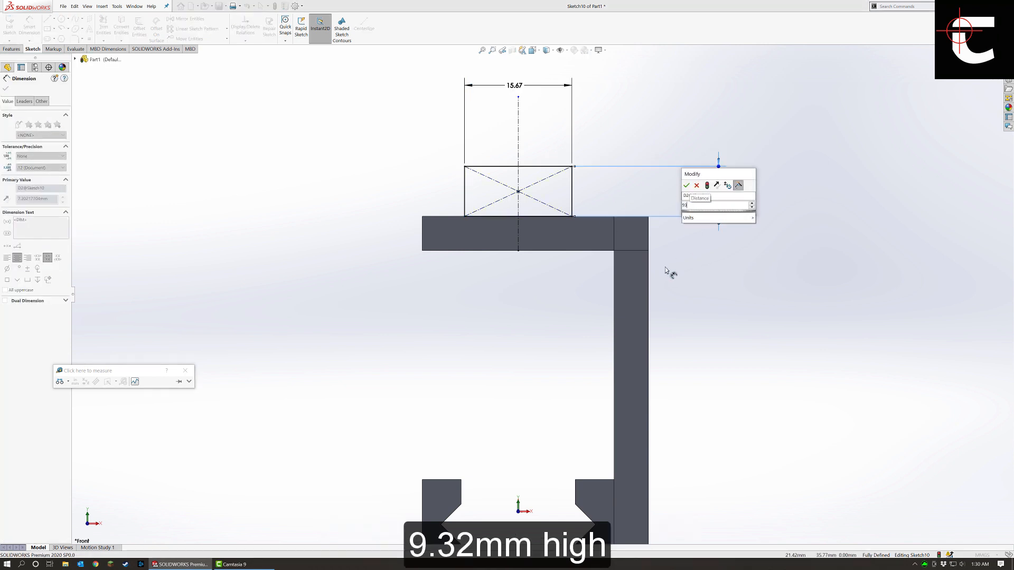
{"action": "key", "text": "BackSpace"}
{"action": "key", "text": "Return"}
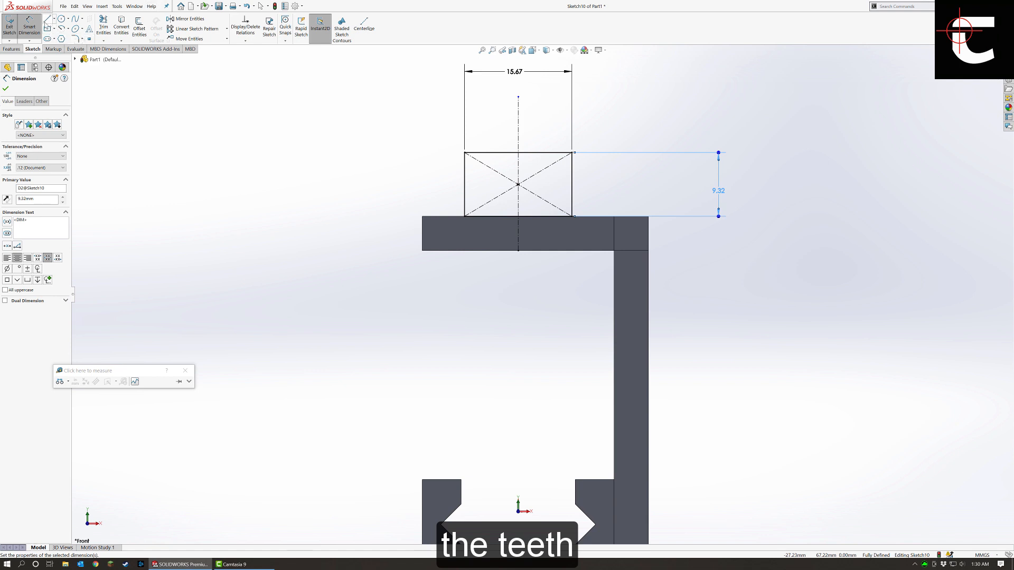
Sketch a two-line pointed tooth projecting about 5 mm from the rectangle's left side, from its upper-left corner back to the left edge.
{"action": "key", "text": "l"}
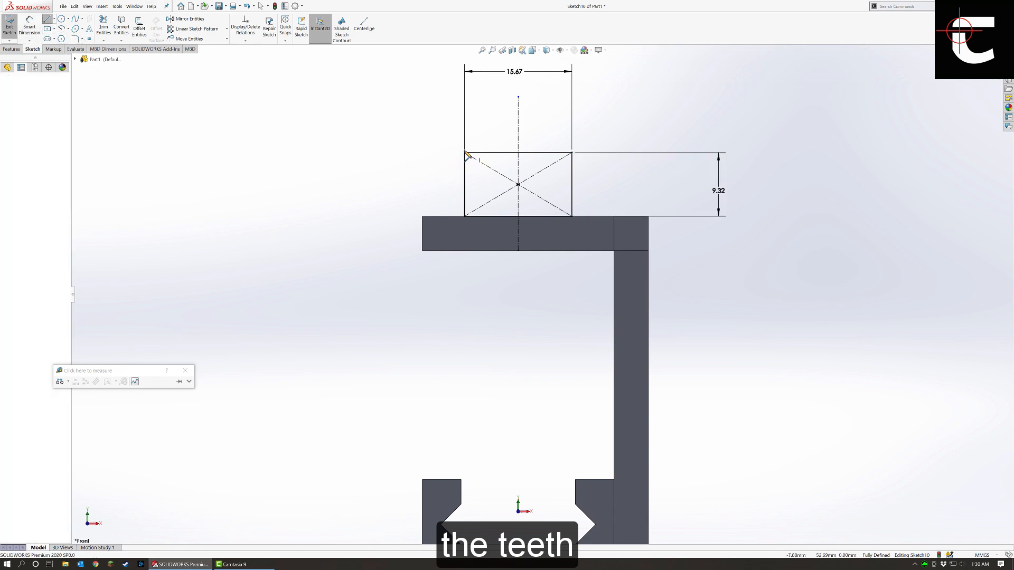
{"action": "key", "text": "Escape"}
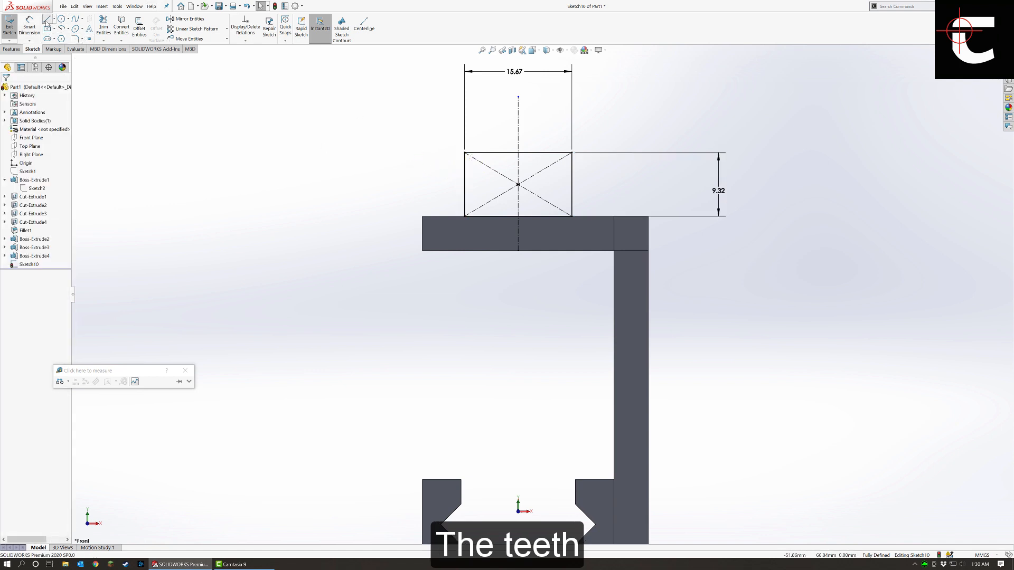
{"action": "left_click", "coordinate": [46, 20]}
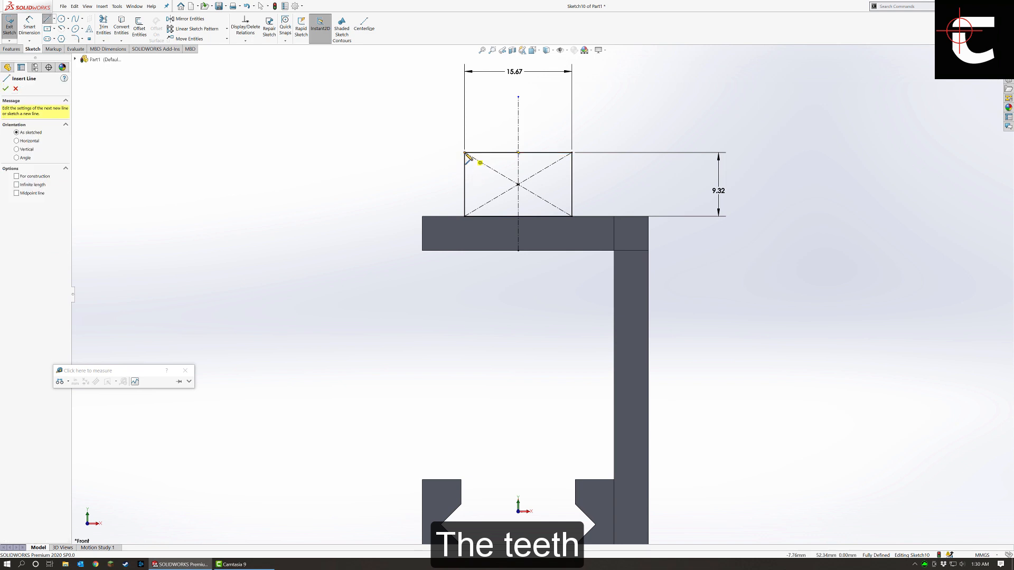
{"action": "left_click", "coordinate": [465, 153]}
{"action": "left_click", "coordinate": [427, 175]}
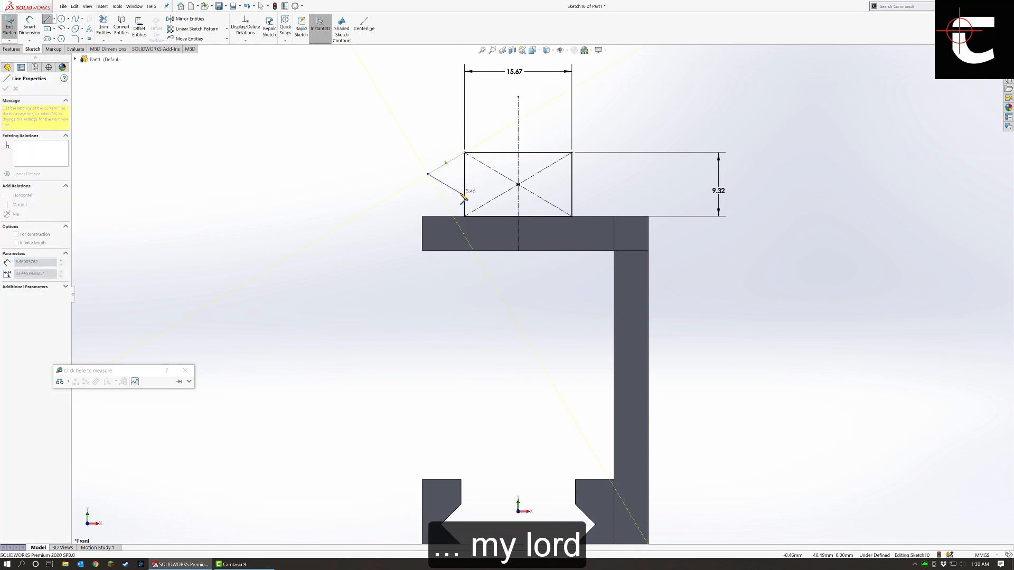
{"action": "left_click", "coordinate": [465, 194]}
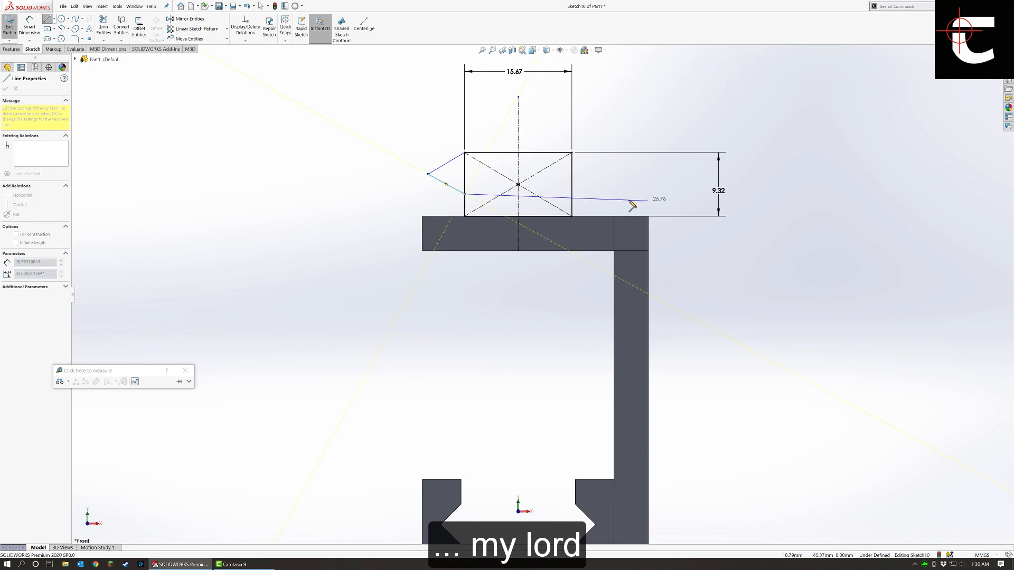
{"action": "key", "text": "Escape"}
{"action": "key", "text": "Escape"}
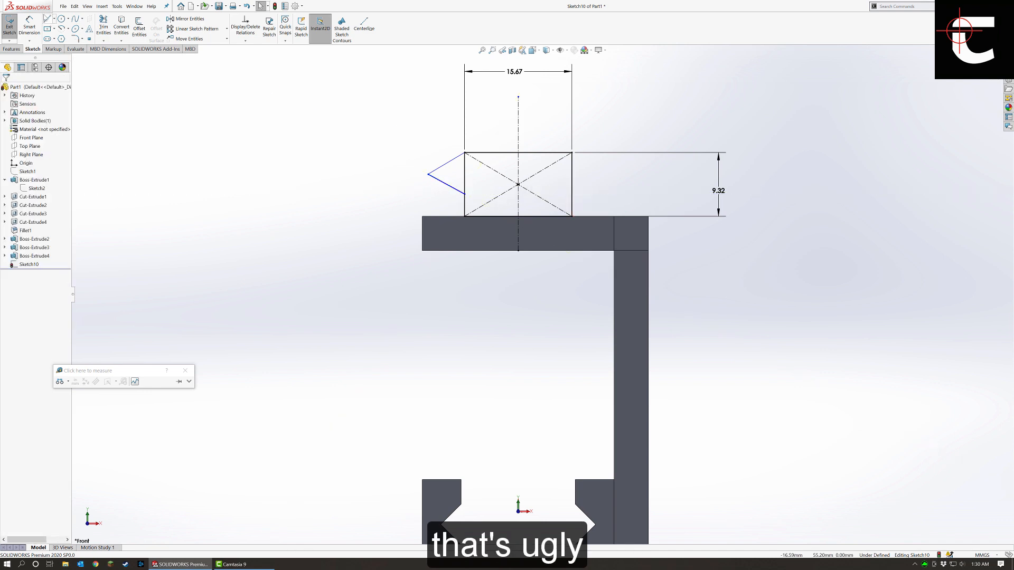
{"action": "left_click", "coordinate": [47, 20]}
{"action": "key", "text": "Escape"}
Mirror the left tooth lines about the vertical centerline to the rectangle's right side.
{"action": "left_click_drag", "start_coordinate": [350, 107], "coordinate": [560, 337]}
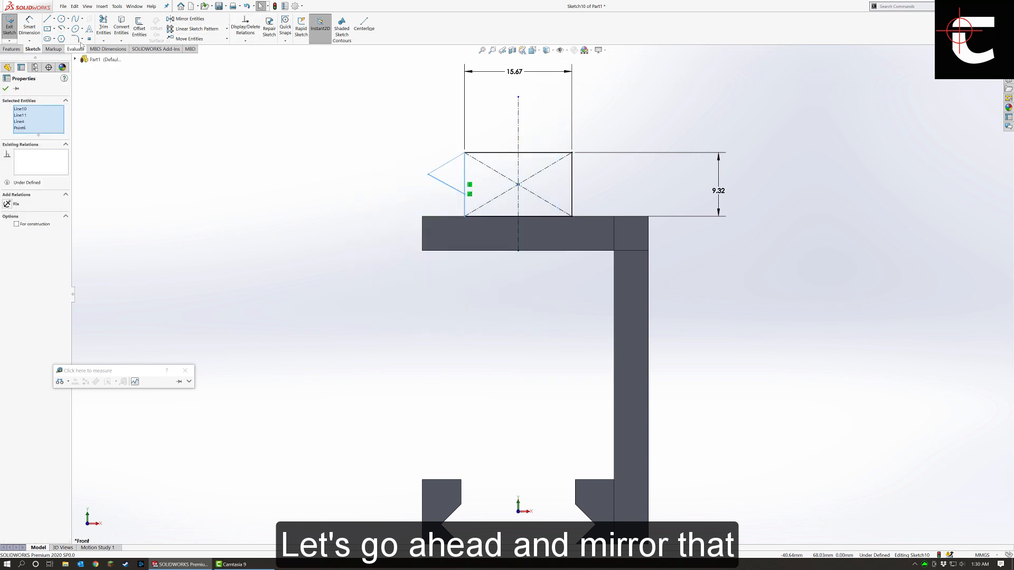
{"action": "left_click", "coordinate": [187, 18]}
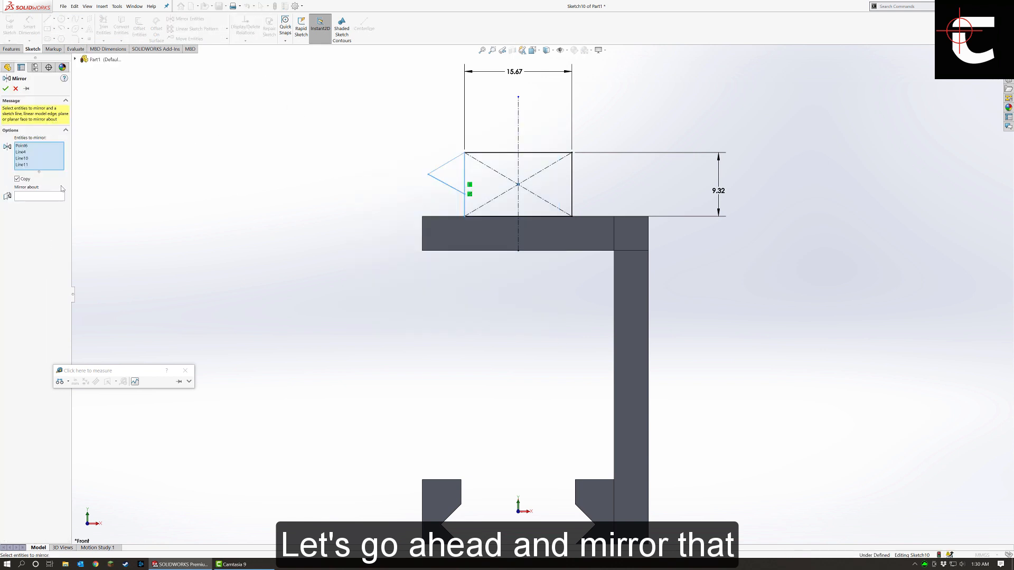
{"action": "left_click", "coordinate": [519, 128]}
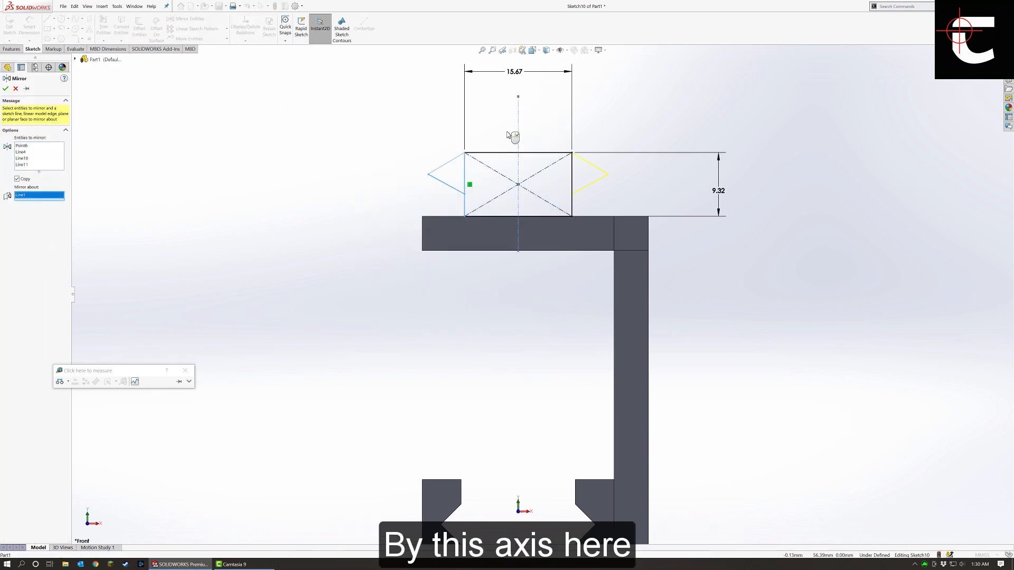
{"action": "left_click", "coordinate": [6, 88]}
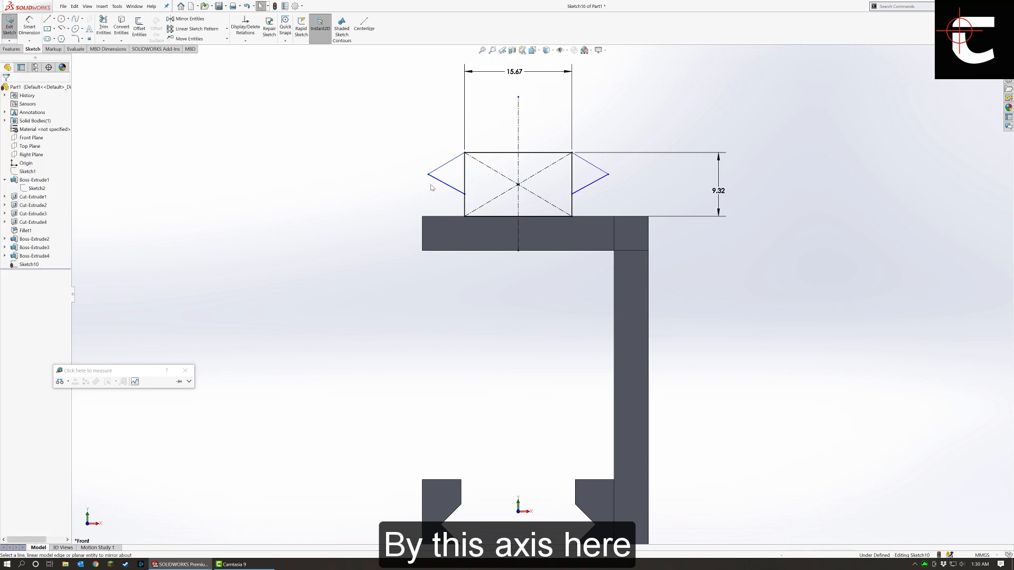
Dimension the distance between the outer tips of the two teeth and set it to 21.2 mm.
{"action": "left_click", "coordinate": [29, 27]}
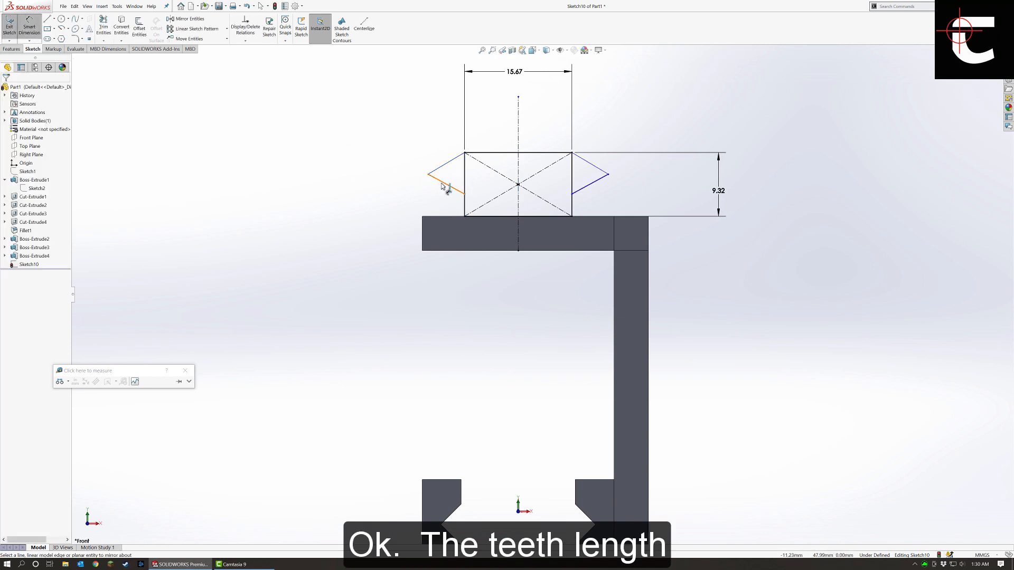
{"action": "left_click", "coordinate": [608, 175]}
{"action": "left_click", "coordinate": [525, 87]}
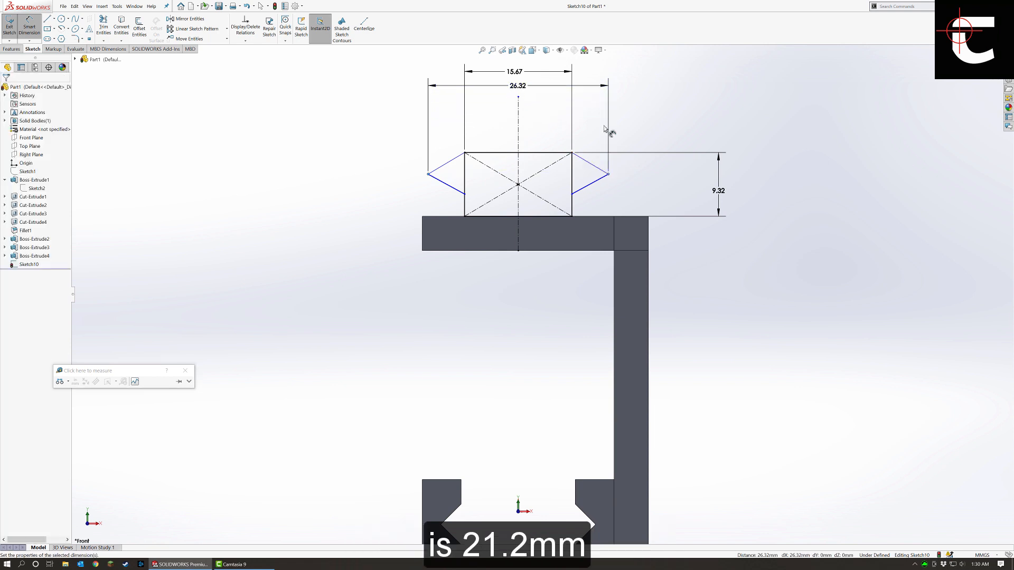
{"action": "type", "text": "21.2"}
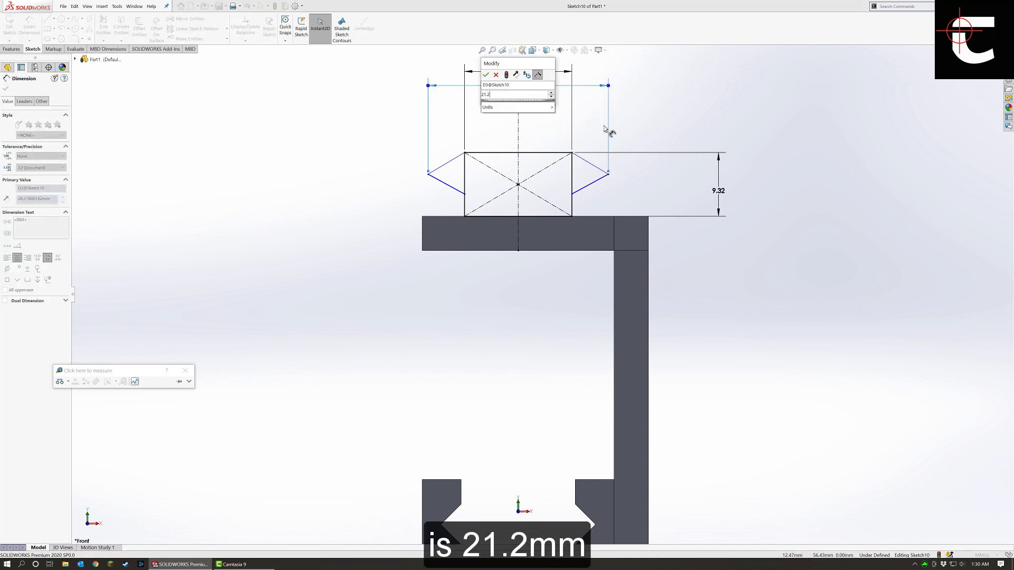
{"action": "key", "text": "Return"}
{"action": "key", "text": "Escape"}
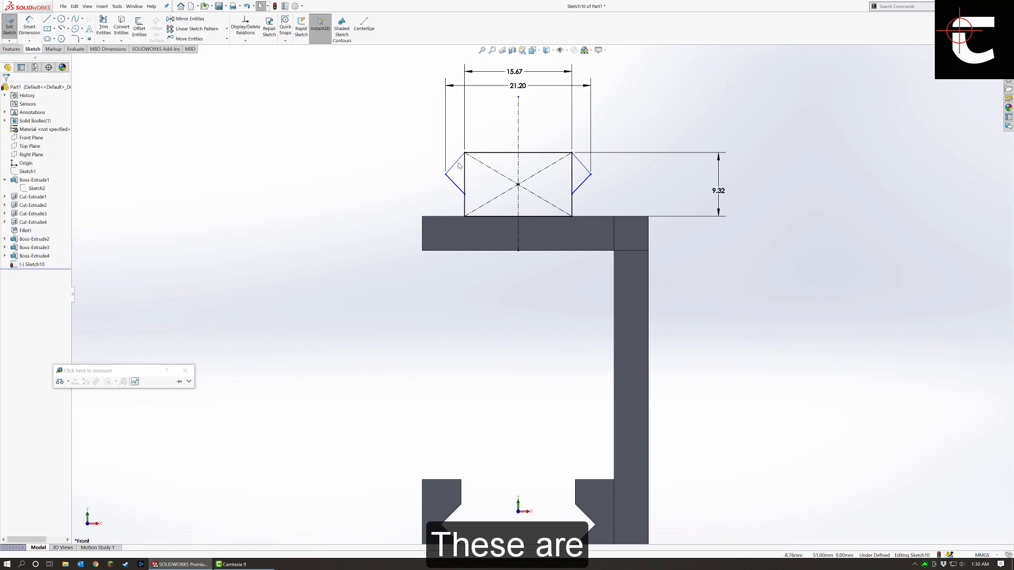
Add a perpendicular relation between the two lines of the left tooth.
{"action": "left_click", "coordinate": [453, 165]}
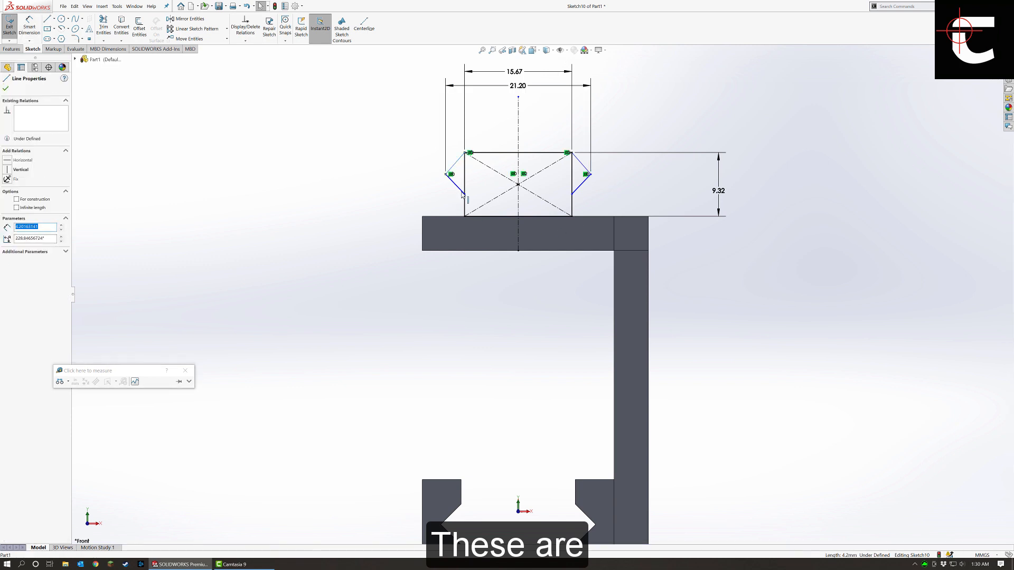
{"action": "left_click", "coordinate": [462, 194], "text": "ctrl"}
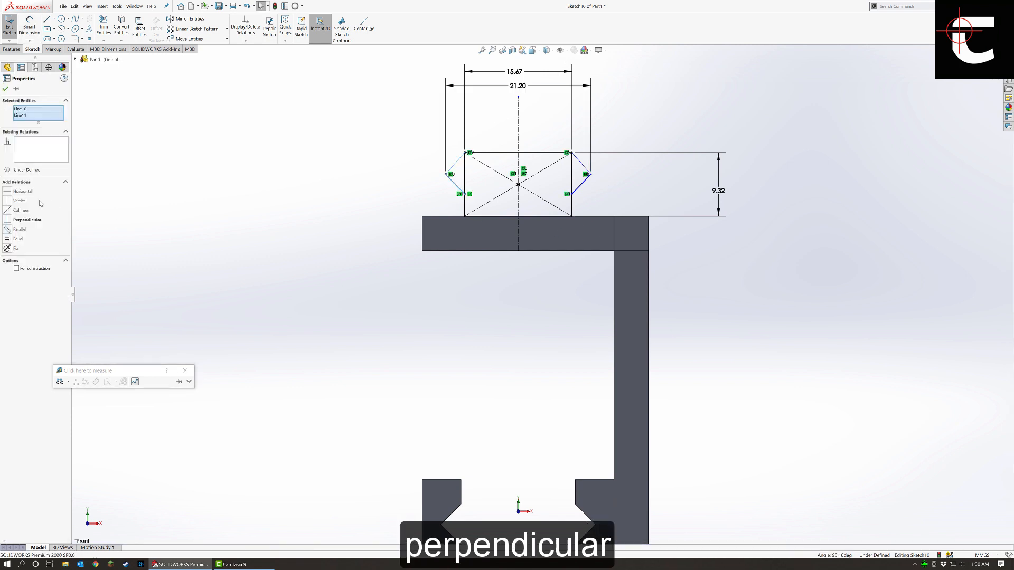
{"action": "left_click", "coordinate": [8, 220]}
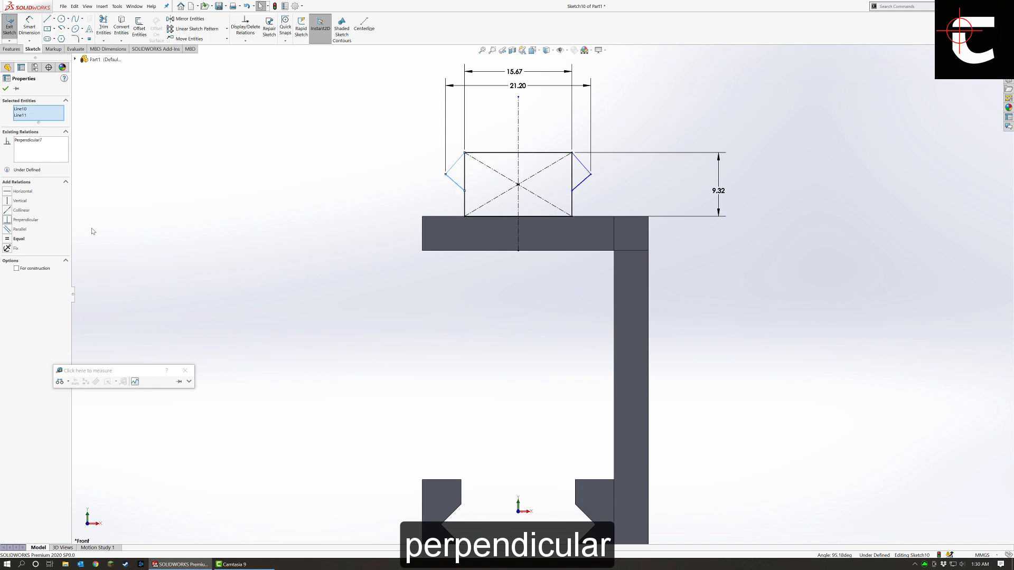
{"action": "left_click", "coordinate": [238, 221]}
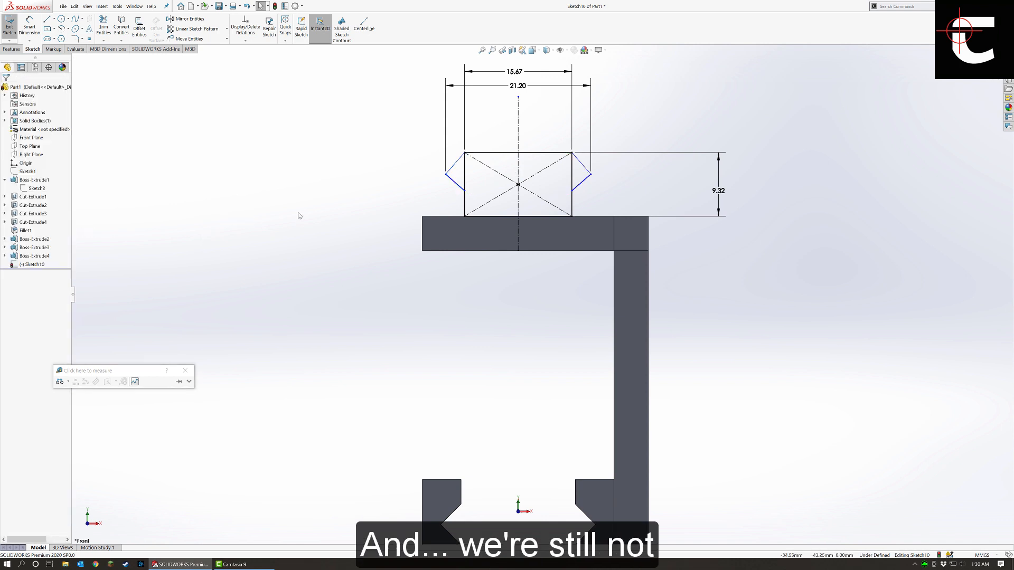
Test the left tooth's remaining freedom by moving its tip, and make its two lines equal in length.
{"action": "mouse_move", "coordinate": [445, 177]}
{"action": "left_mouse_down"}
{"action": "mouse_move", "coordinate": [432, 156]}
{"action": "mouse_move", "coordinate": [432, 182]}
{"action": "mouse_move", "coordinate": [459, 179]}
{"action": "left_mouse_up"}
{"action": "left_click", "coordinate": [457, 183]}
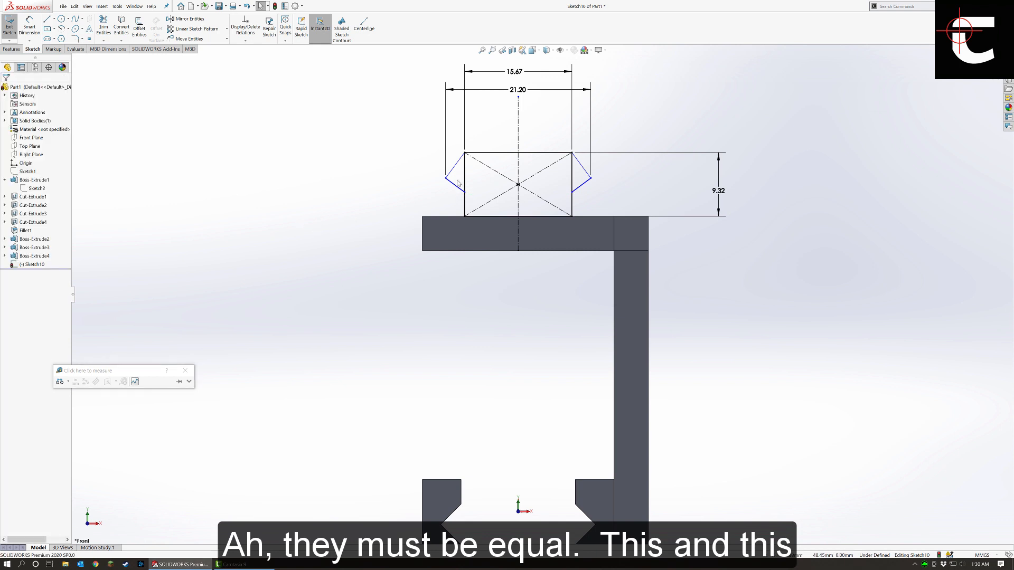
{"action": "left_click", "coordinate": [453, 173]}
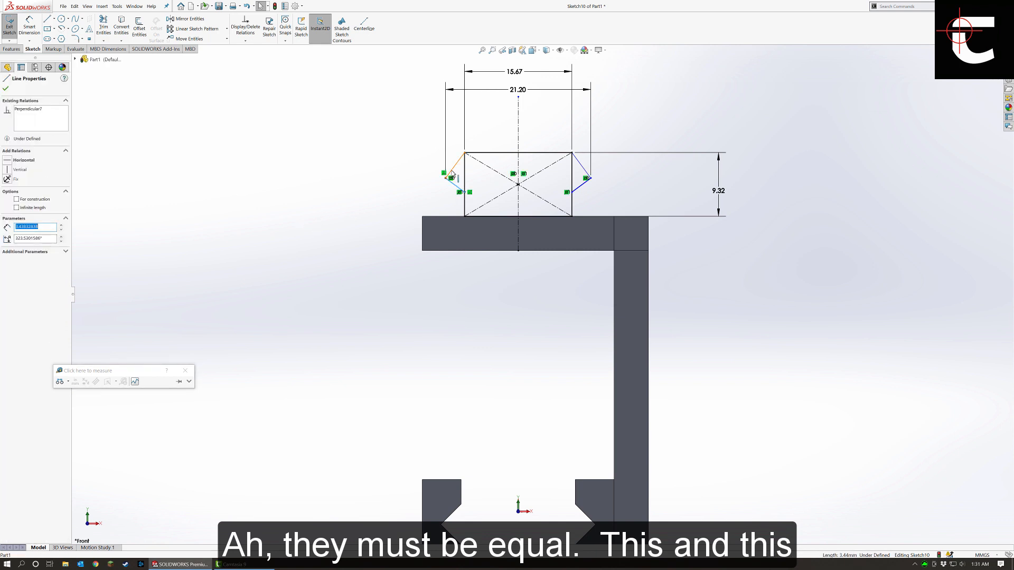
{"action": "left_click", "coordinate": [453, 173], "text": "ctrl"}
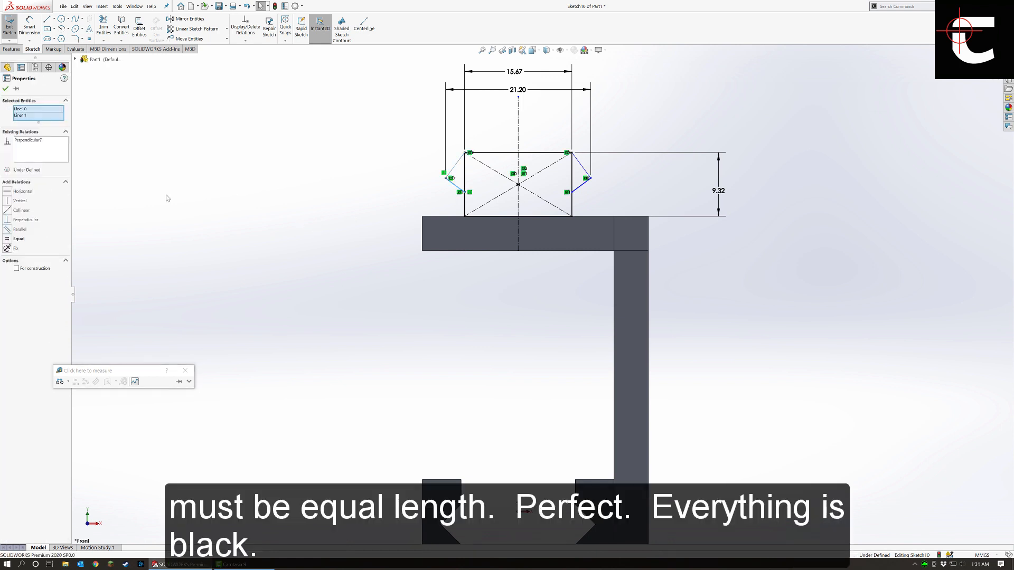
{"action": "left_click", "coordinate": [12, 238]}
{"action": "left_click", "coordinate": [321, 267]}
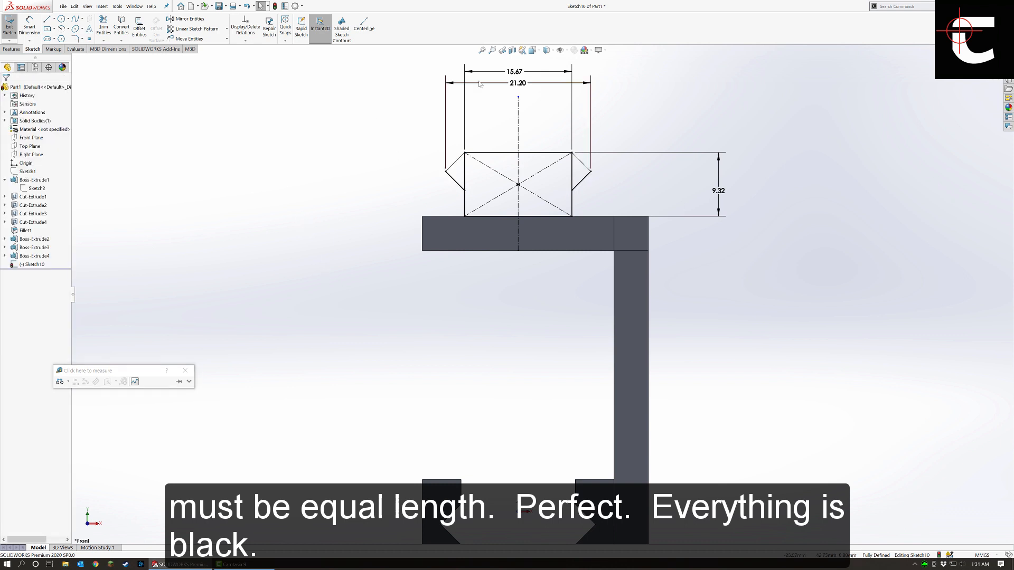
Start an Extruded Boss from the rail sketch and select the rectangle and both tooth regions as its contours.
{"action": "left_click", "coordinate": [12, 49]}
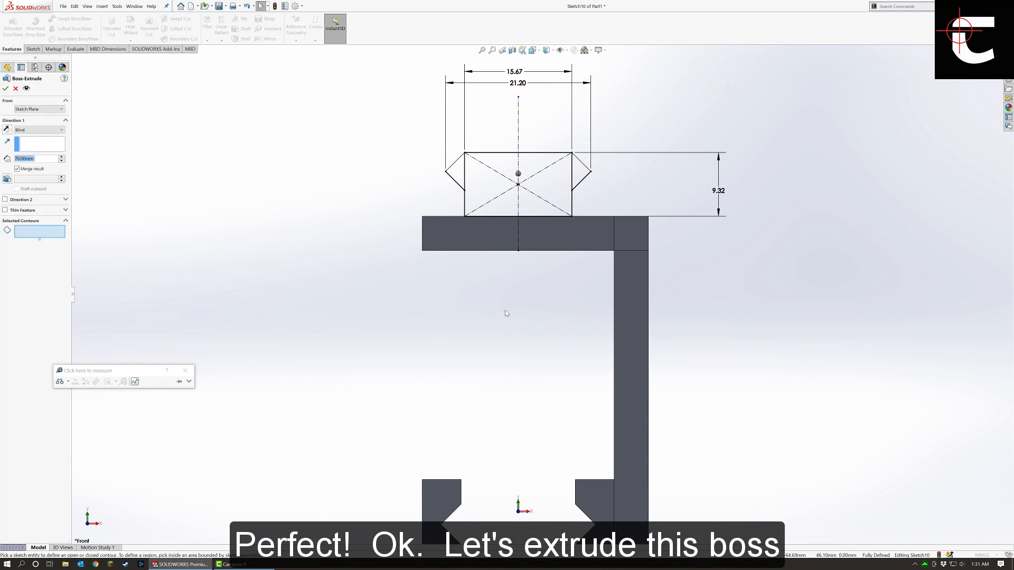
{"action": "left_click", "coordinate": [513, 233]}
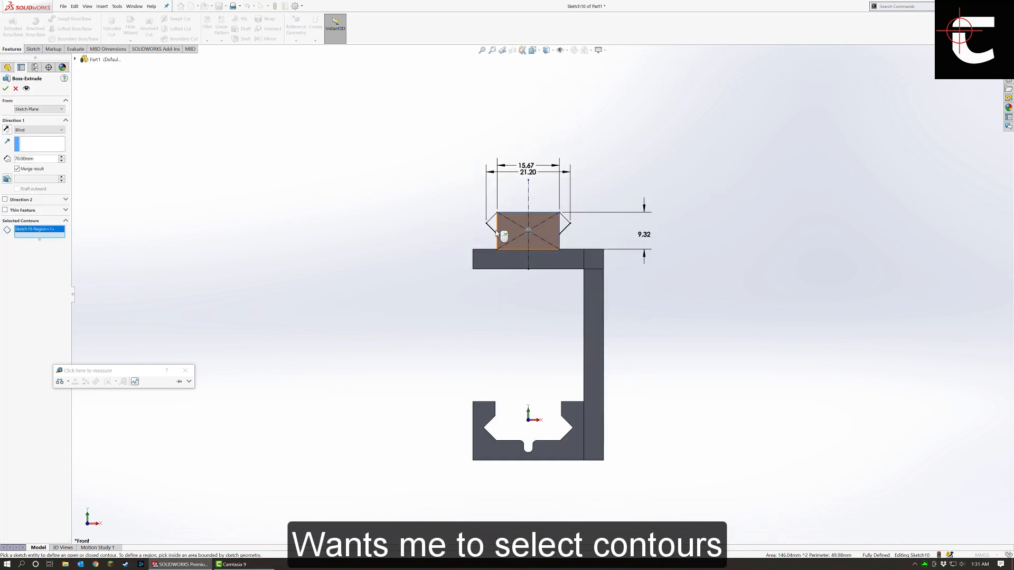
{"action": "left_click", "coordinate": [492, 225]}
{"action": "left_click", "coordinate": [564, 229]}
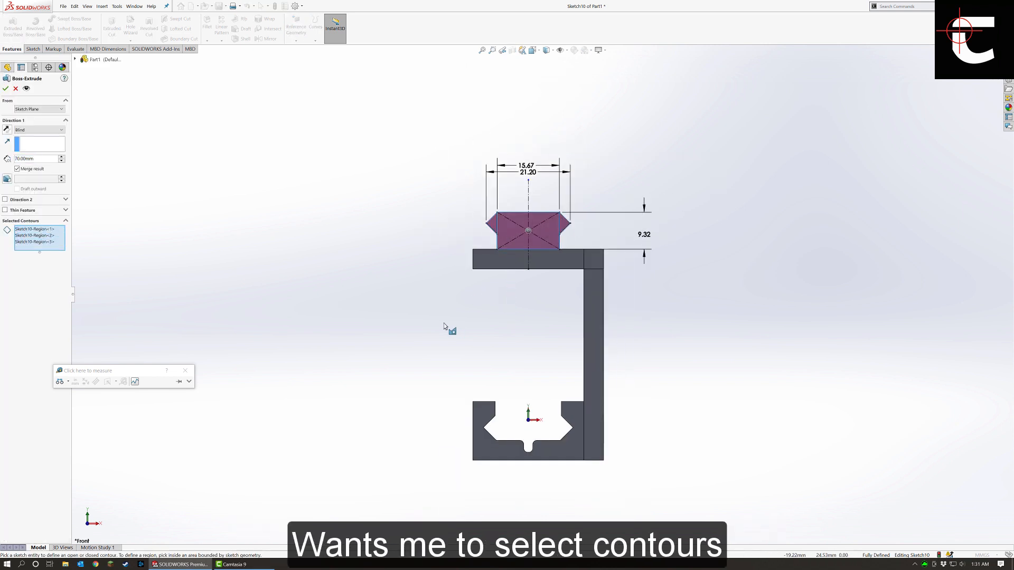
Extrude the selected rail contours Up To Surface, ending at the far end face of the bracket's top plate.
{"action": "scroll", "coordinate": [473, 298], "scroll_direction": "up", "scroll_amount": 3}
{"action": "middle_click_drag", "start_coordinate": [473, 299], "coordinate": [579, 312]}
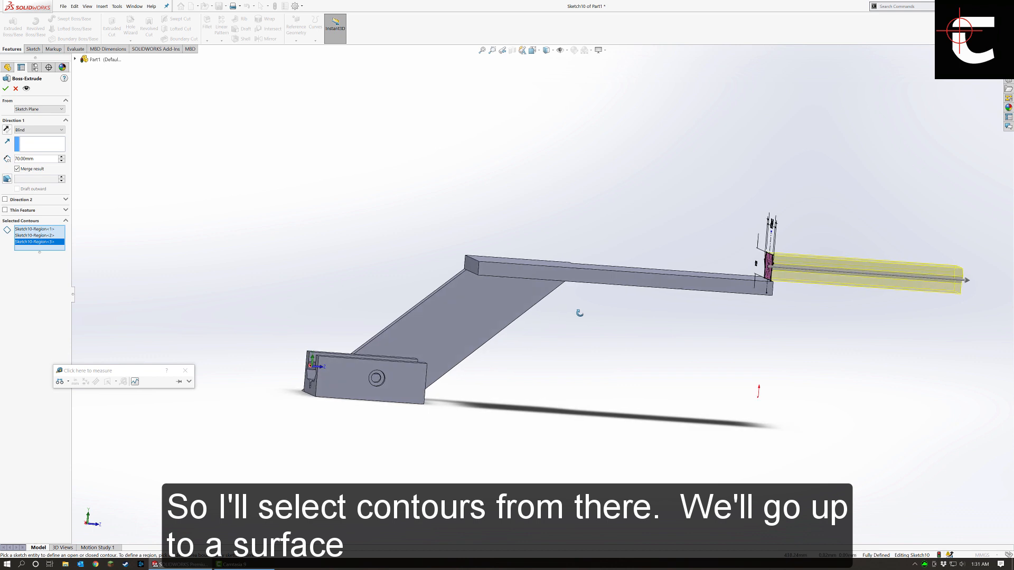
{"action": "left_click", "coordinate": [43, 132]}
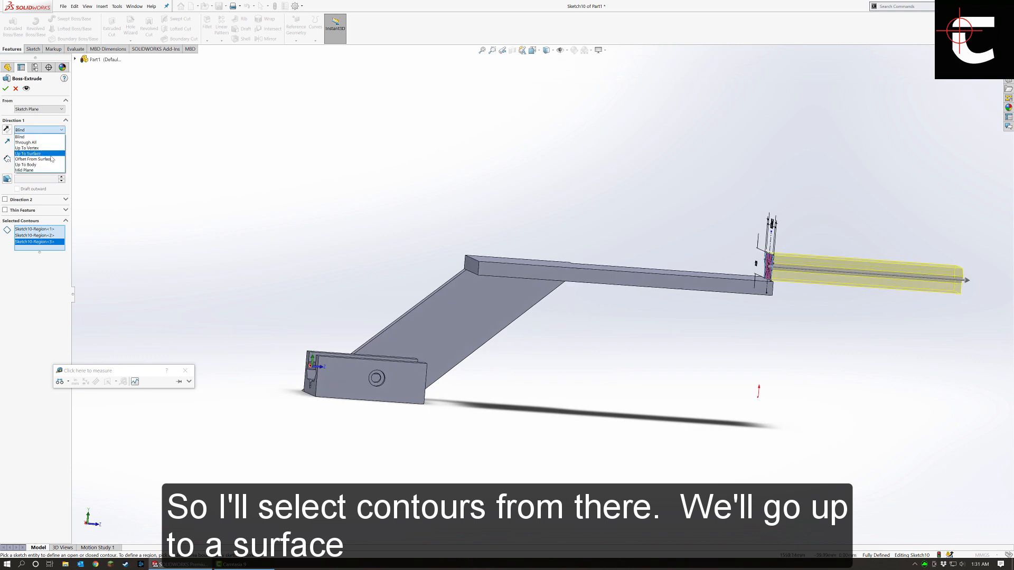
{"action": "left_click", "coordinate": [32, 153]}
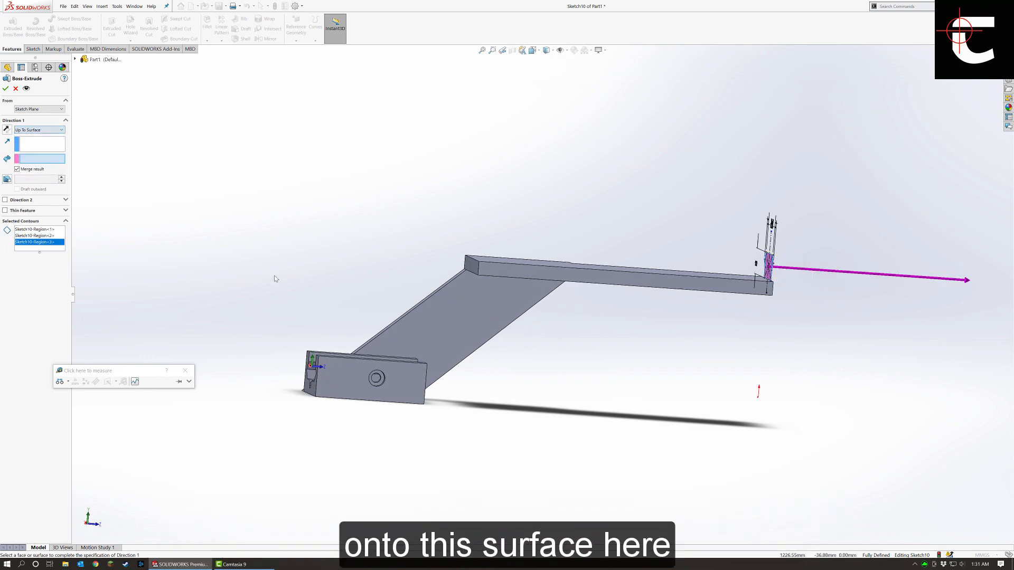
{"action": "middle_click_drag", "start_coordinate": [274, 278], "coordinate": [454, 273]}
{"action": "left_click", "coordinate": [484, 266]}
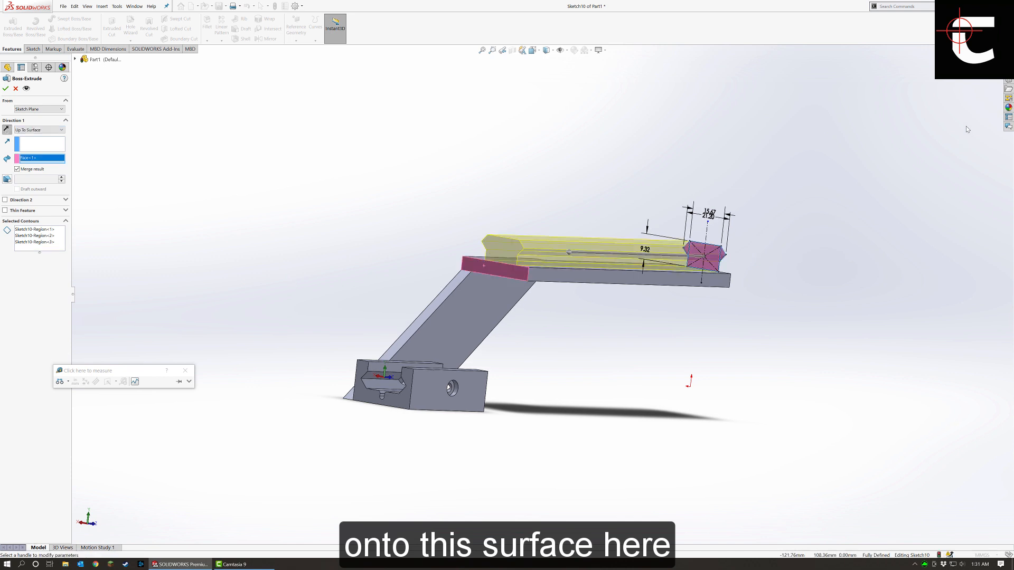
{"action": "key", "text": "Return"}
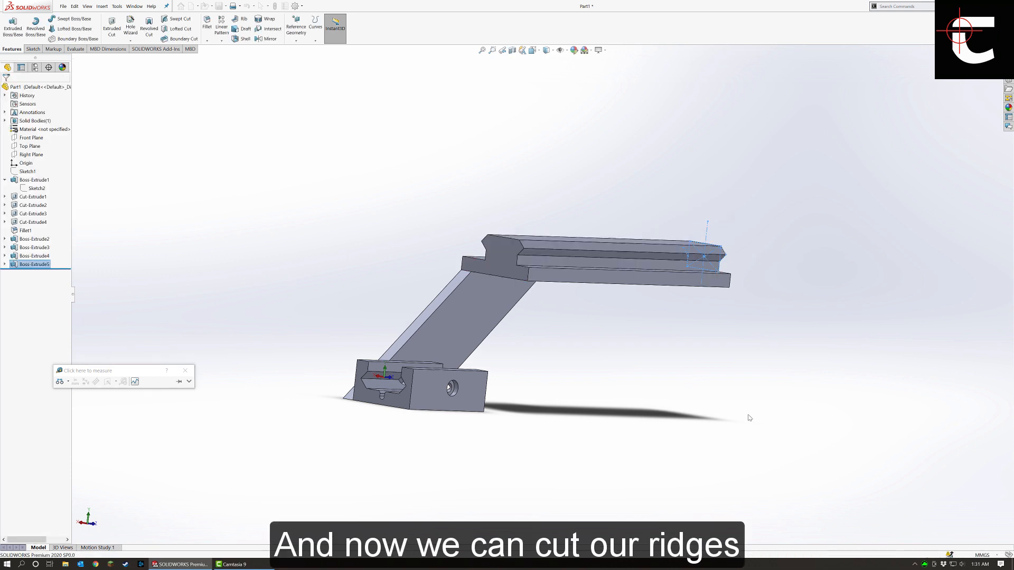
On the top plate's side face, sketch a corner rectangle about 5.35 by 6.74 mm down from the rail's top edge, near its arm end.
{"action": "middle_click_drag", "start_coordinate": [796, 342], "coordinate": [729, 328]}
{"action": "key", "text": "space"}
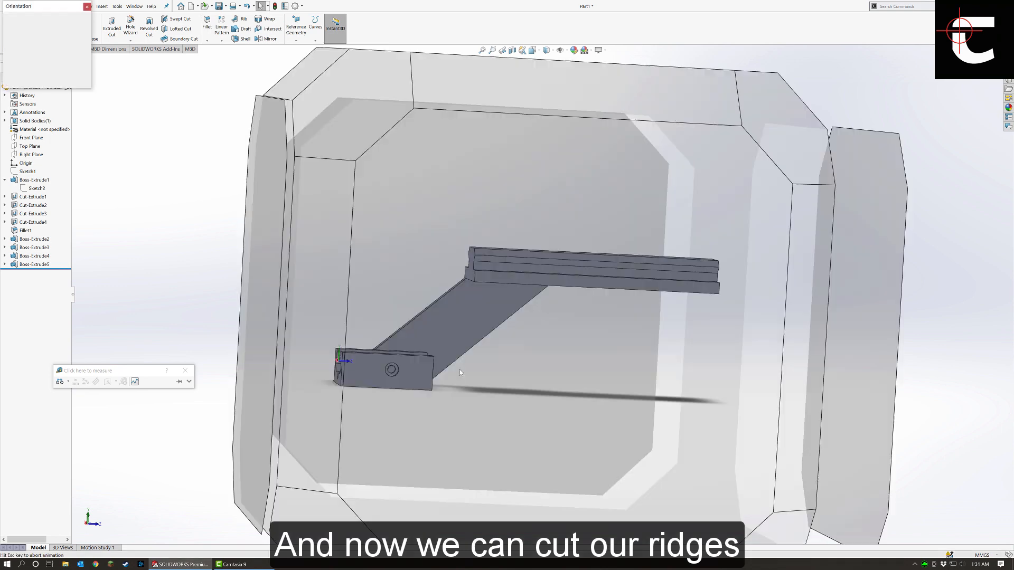
{"action": "left_click", "coordinate": [323, 331]}
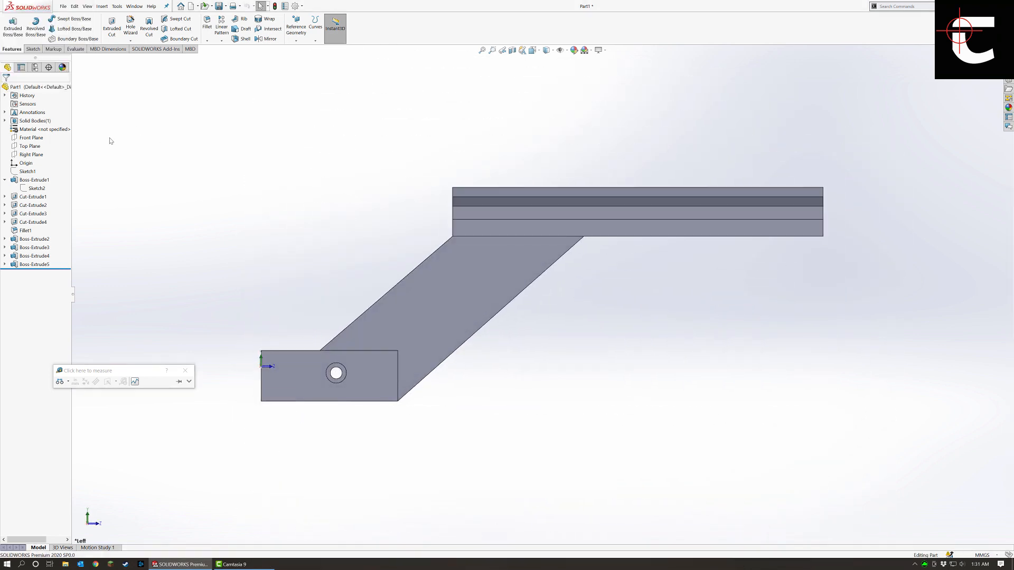
{"action": "left_click", "coordinate": [32, 49]}
{"action": "left_click", "coordinate": [9, 26]}
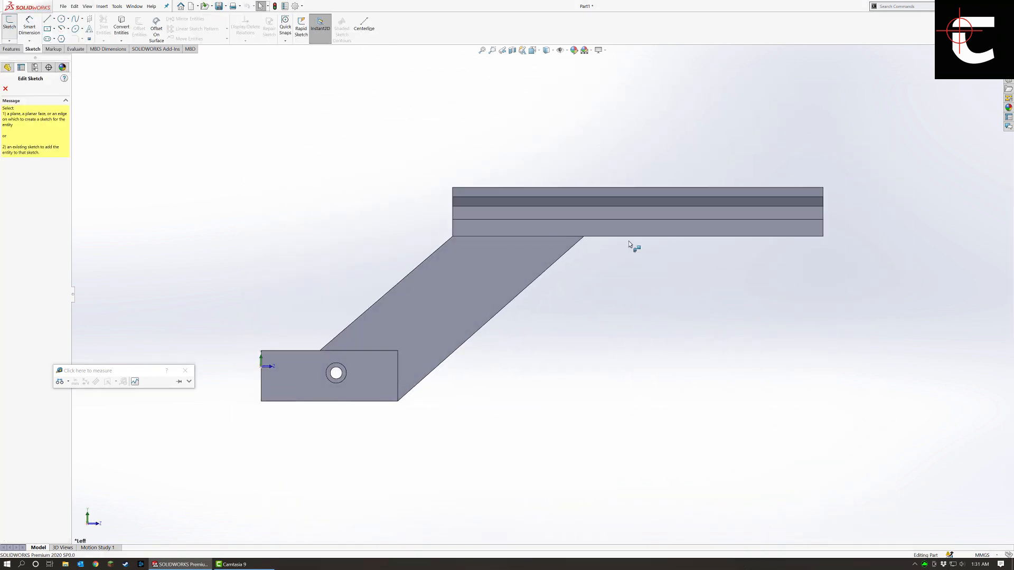
{"action": "scroll", "coordinate": [715, 288], "scroll_direction": "down", "scroll_amount": 4}
{"action": "scroll", "coordinate": [296, 222], "scroll_direction": "up", "scroll_amount": 3}
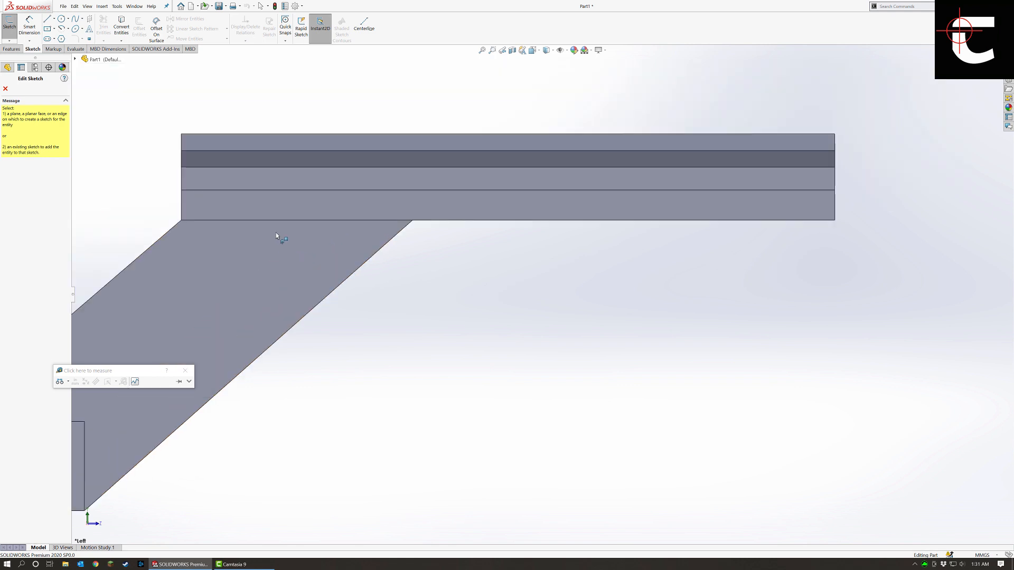
{"action": "left_click", "coordinate": [233, 202]}
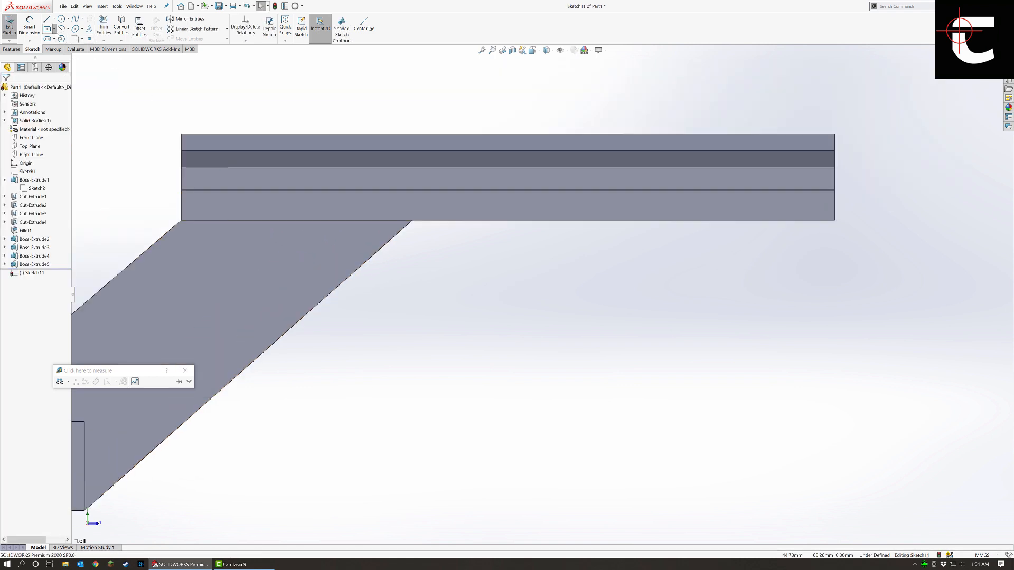
{"action": "left_click", "coordinate": [53, 29]}
{"action": "left_click", "coordinate": [69, 38]}
{"action": "left_click", "coordinate": [217, 135]}
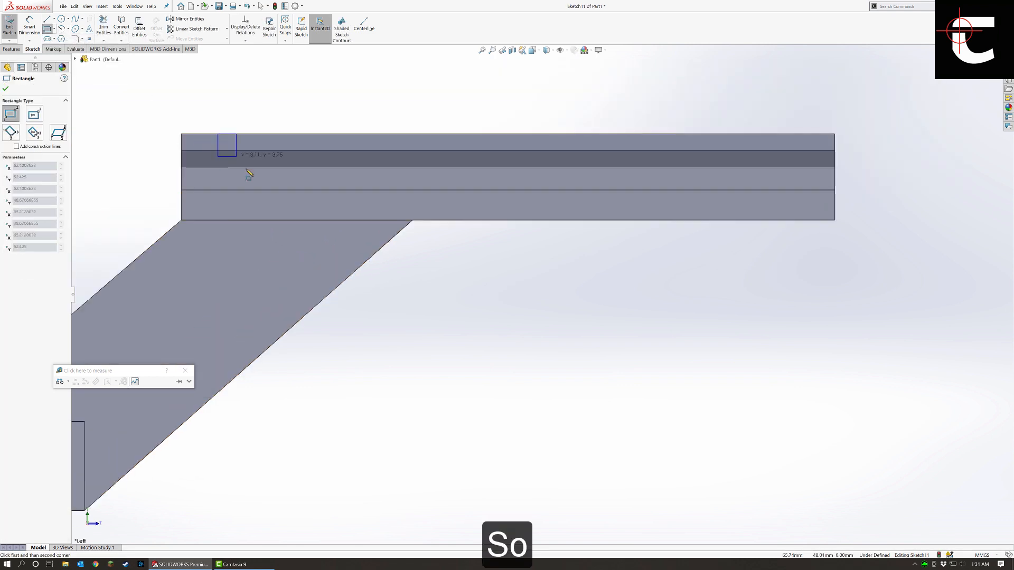
{"action": "left_click", "coordinate": [249, 174]}
Dimension the width between the rectangle's two vertical sides and set it to 5.25 mm.
{"action": "left_click", "coordinate": [38, 22]}
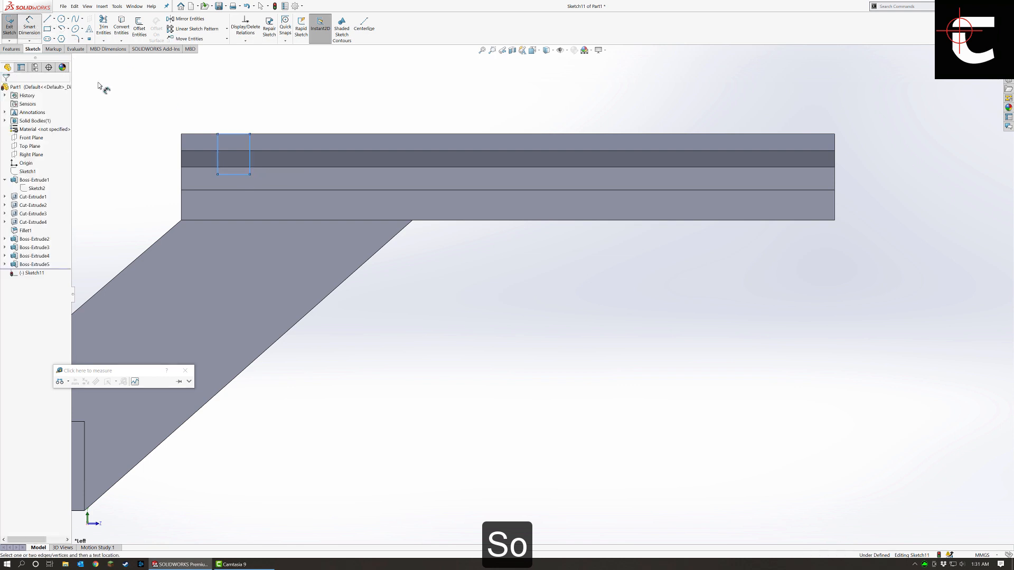
{"action": "left_click", "coordinate": [232, 159]}
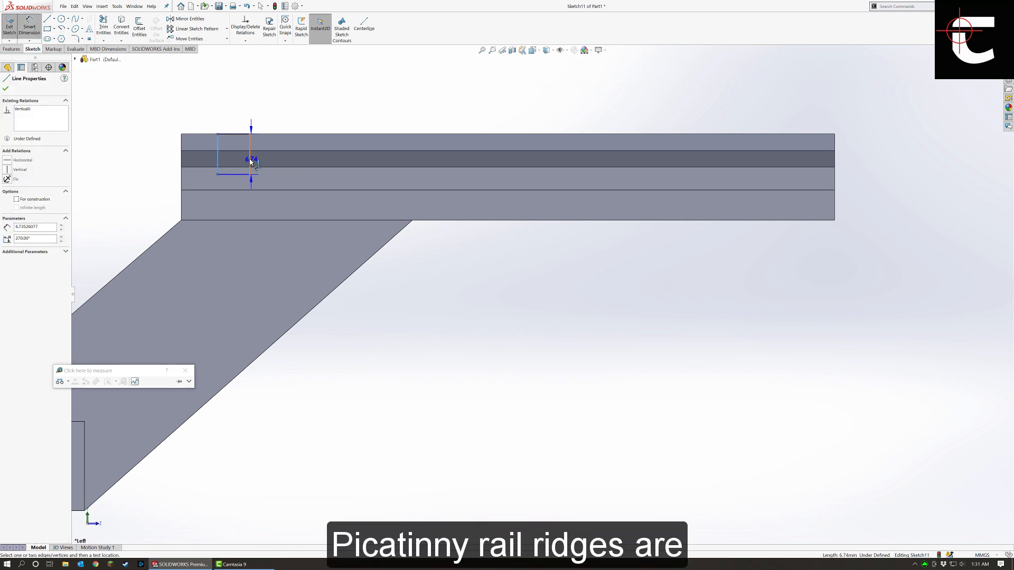
{"action": "left_click", "coordinate": [251, 161]}
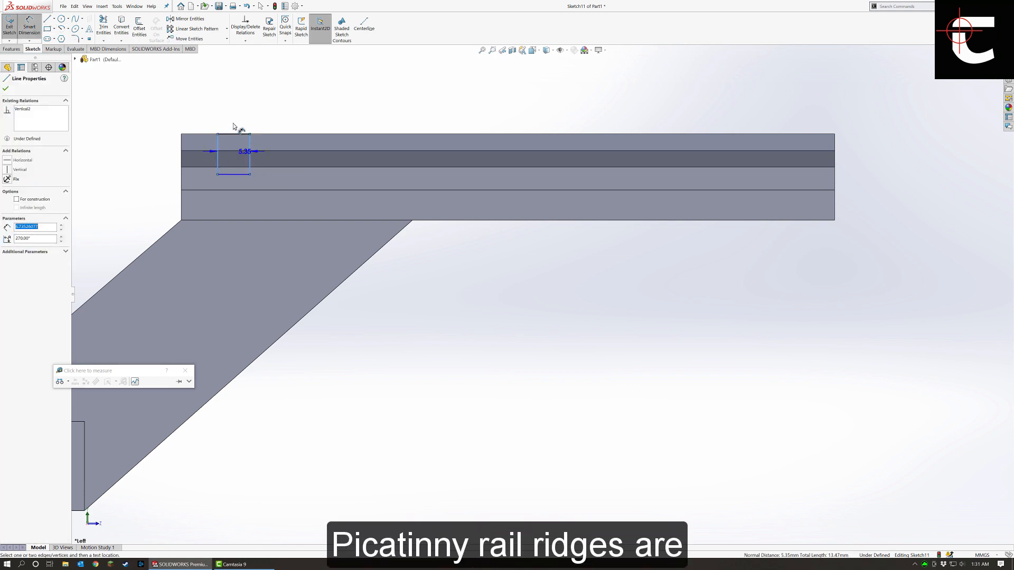
{"action": "left_click", "coordinate": [268, 128]}
{"action": "type", "text": "5.25"}
{"action": "key", "text": "Return"}
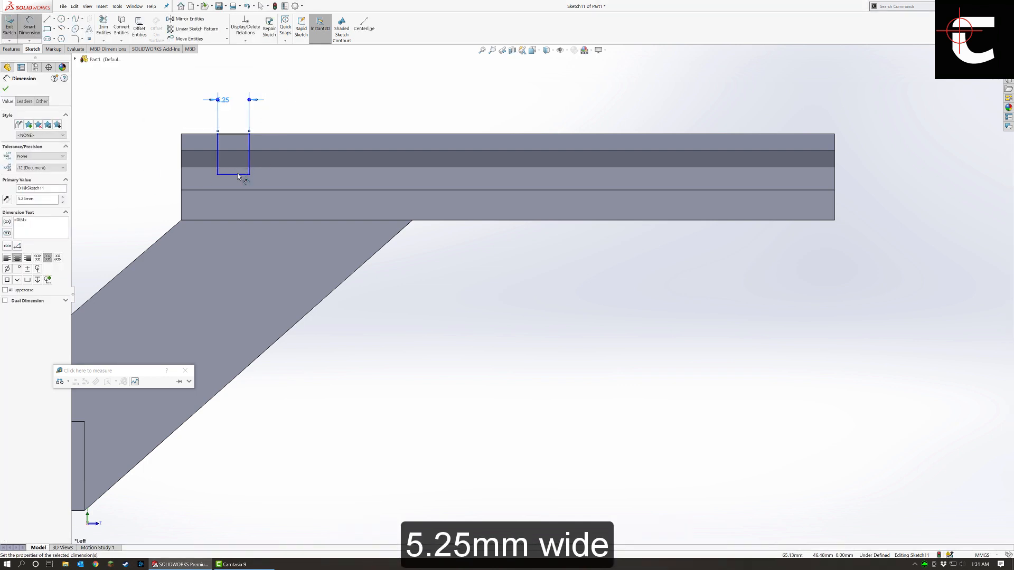
Dimension the rectangle's depth between its upper and lower edges and set it to 3 mm.
{"action": "left_click", "coordinate": [234, 134]}
{"action": "left_click", "coordinate": [234, 174]}
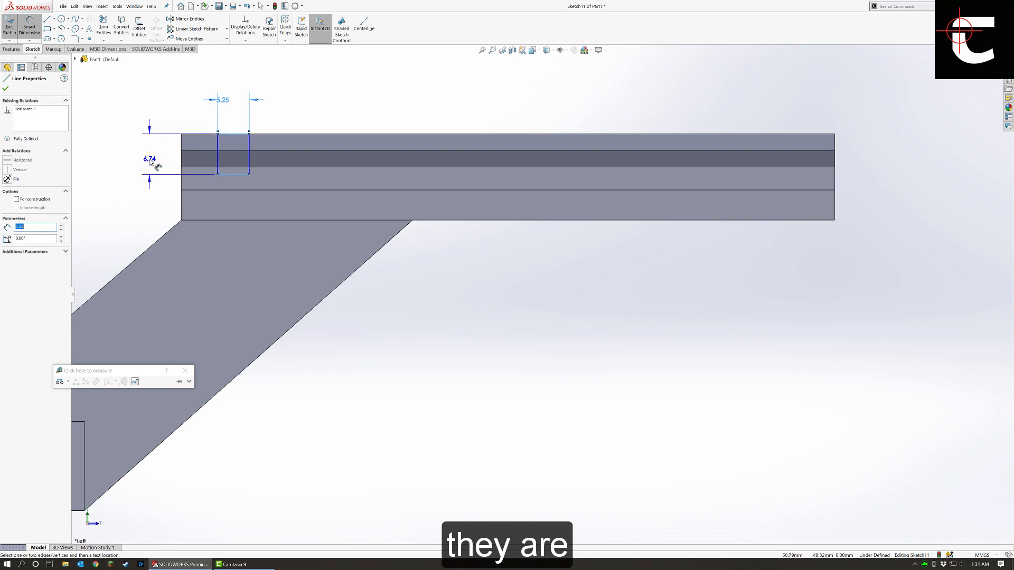
{"action": "left_click", "coordinate": [149, 162]}
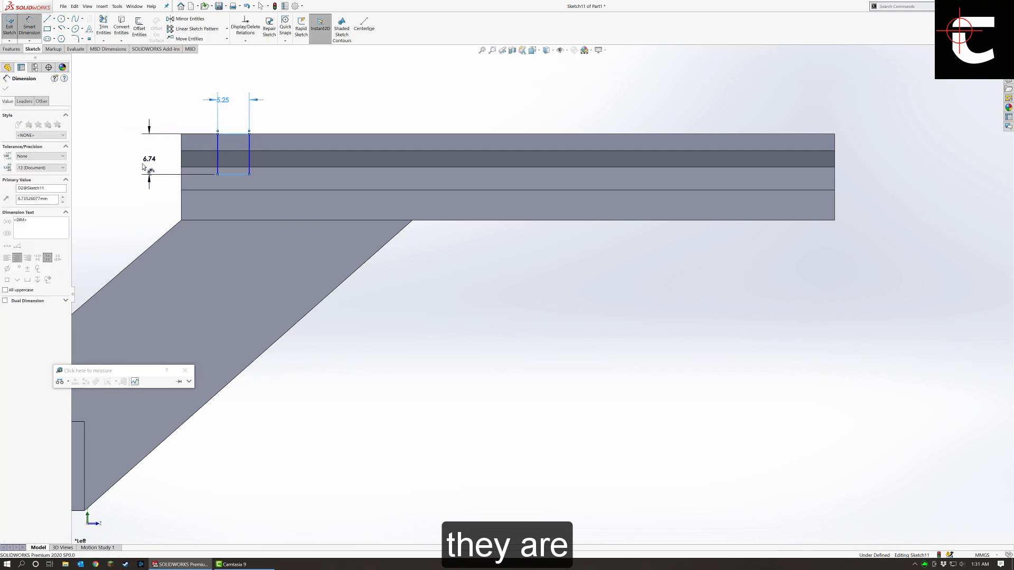
{"action": "type", "text": "3"}
{"action": "key", "text": "Return"}
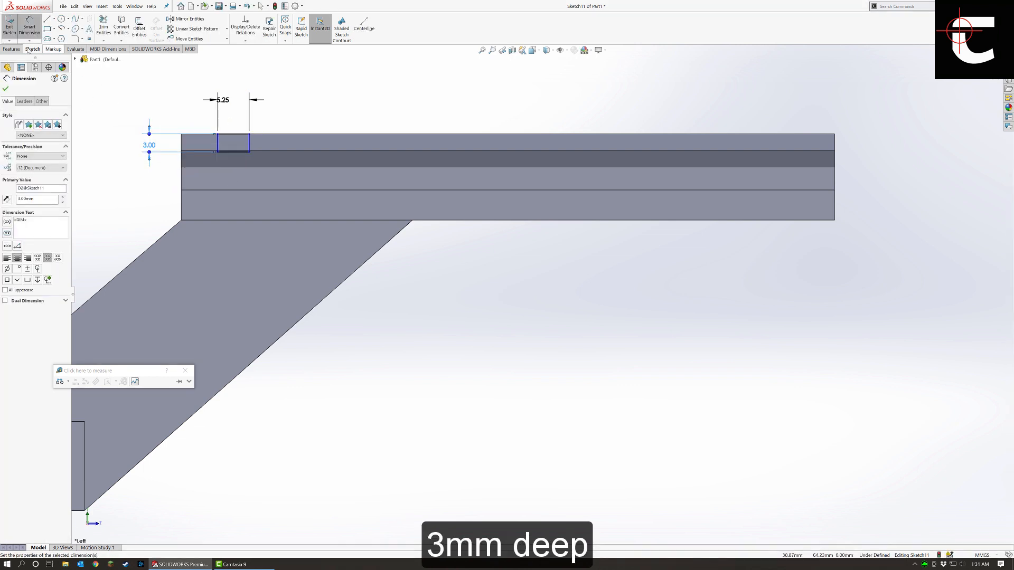
Cut the rectangle across the rail as an Extruded Cut with the Through All end condition.
{"action": "left_click", "coordinate": [12, 49]}
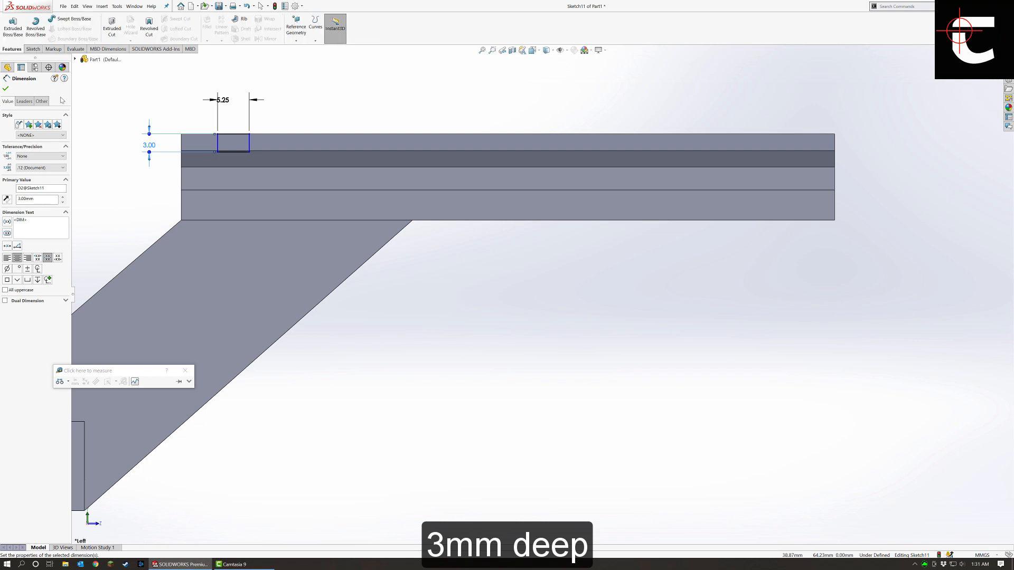
{"action": "left_click", "coordinate": [113, 31]}
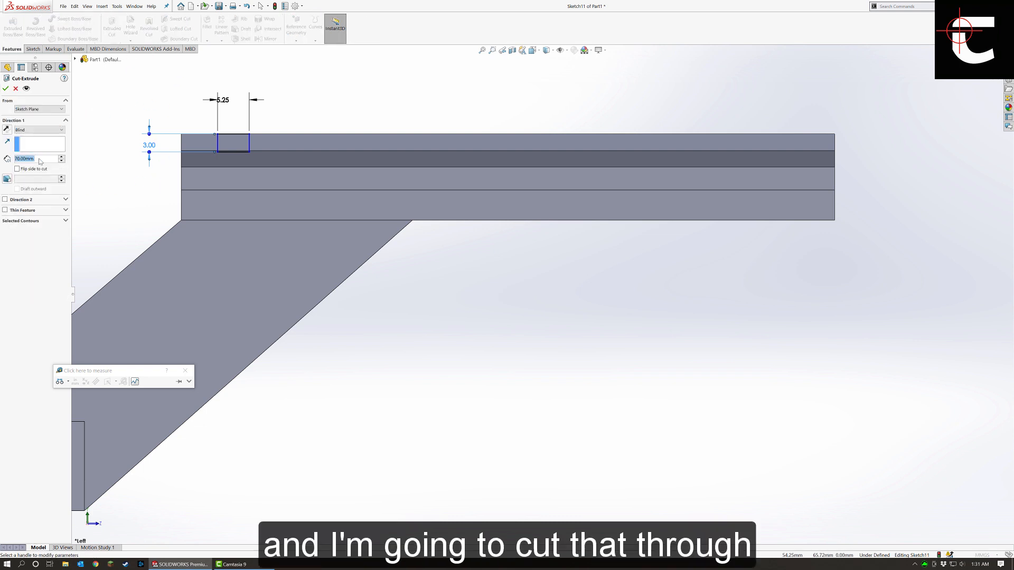
{"action": "left_click", "coordinate": [27, 130]}
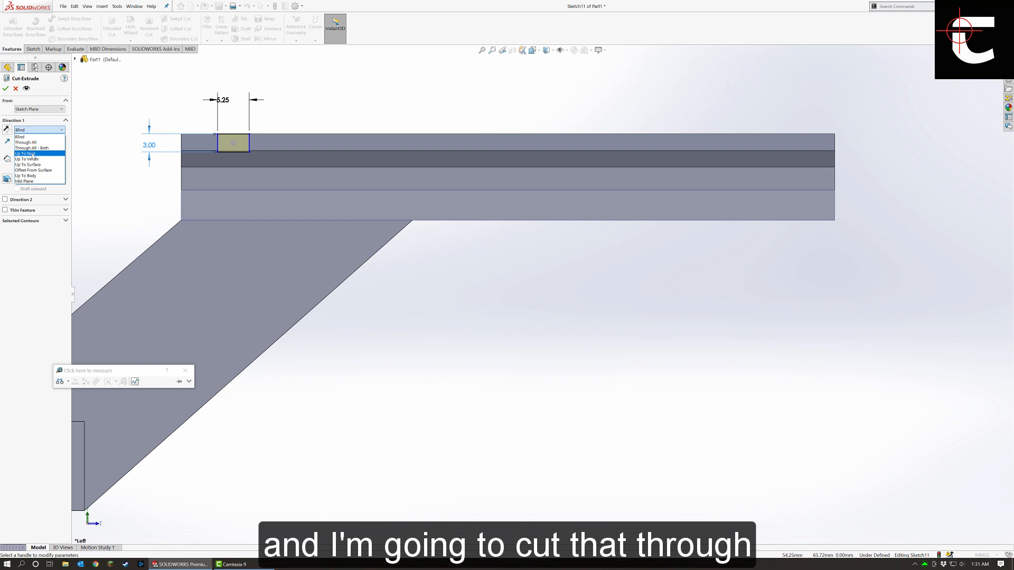
{"action": "left_click", "coordinate": [25, 143]}
{"action": "left_click", "coordinate": [5, 88]}
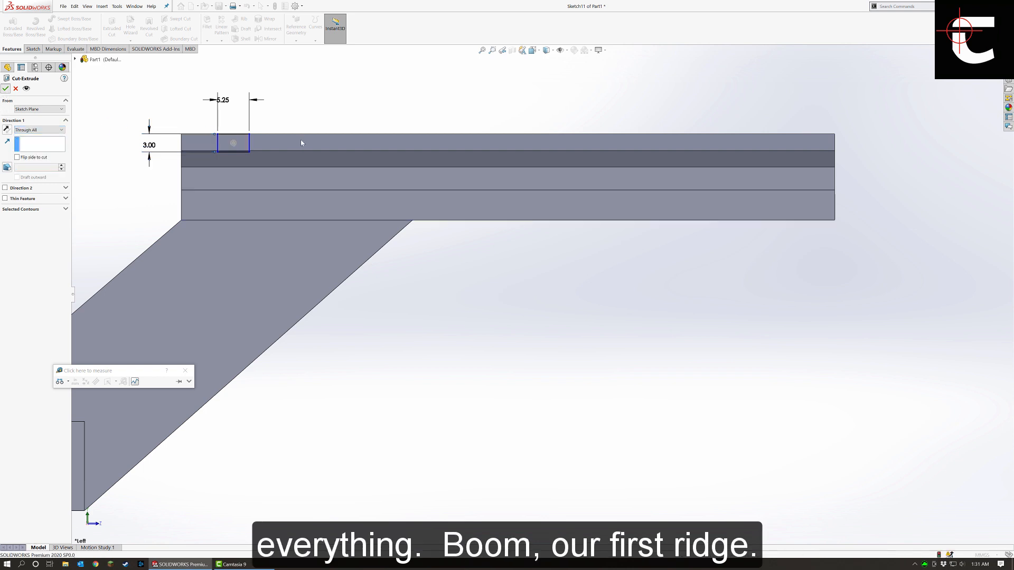
Start a Linear Pattern of the new slot cut, using the rail's end face as the direction reference.
{"action": "middle_click_drag", "start_coordinate": [346, 104], "coordinate": [355, 163]}
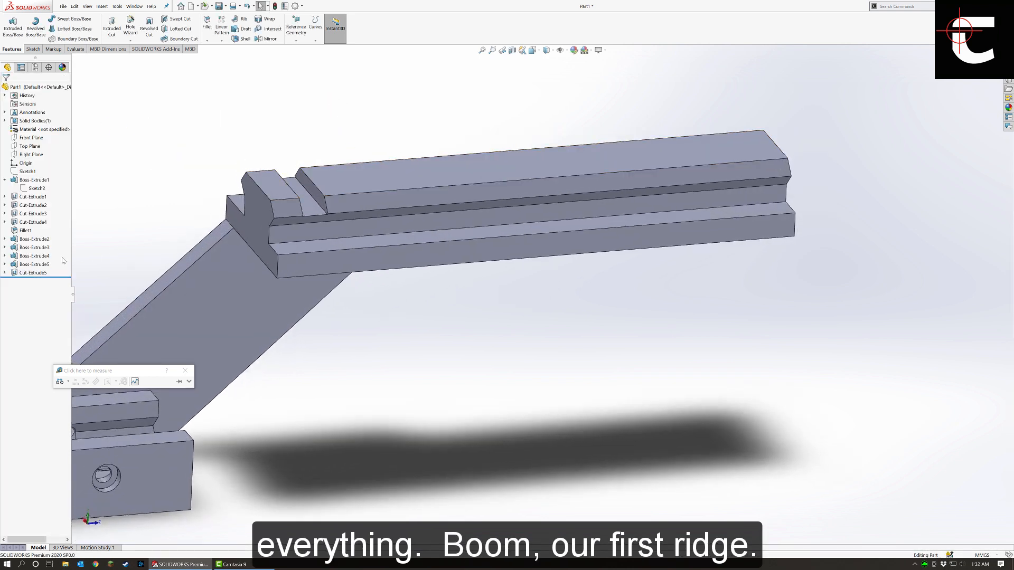
{"action": "left_click", "coordinate": [32, 273]}
{"action": "left_click", "coordinate": [218, 32]}
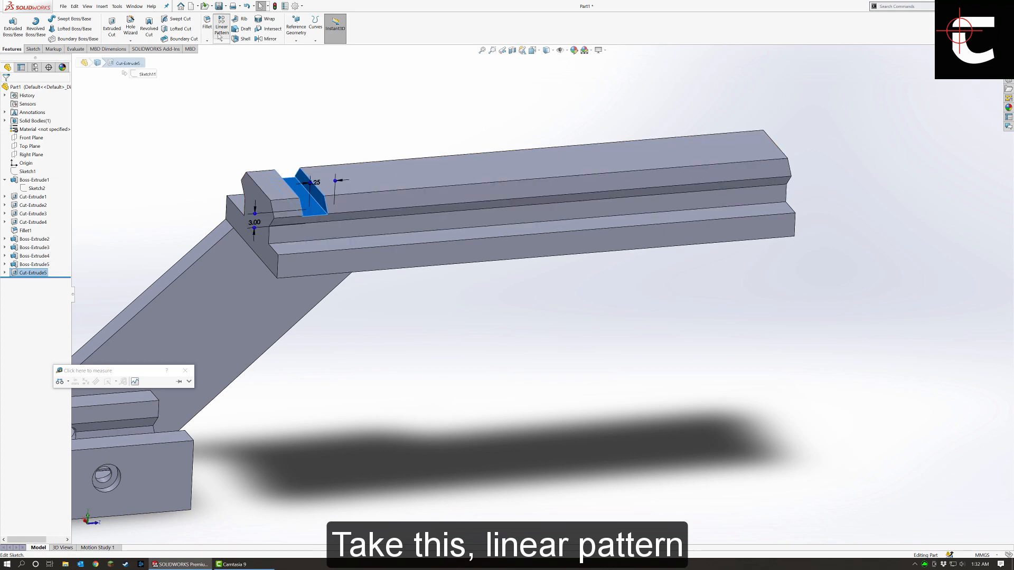
{"action": "middle_click_drag", "start_coordinate": [460, 172], "coordinate": [393, 177]}
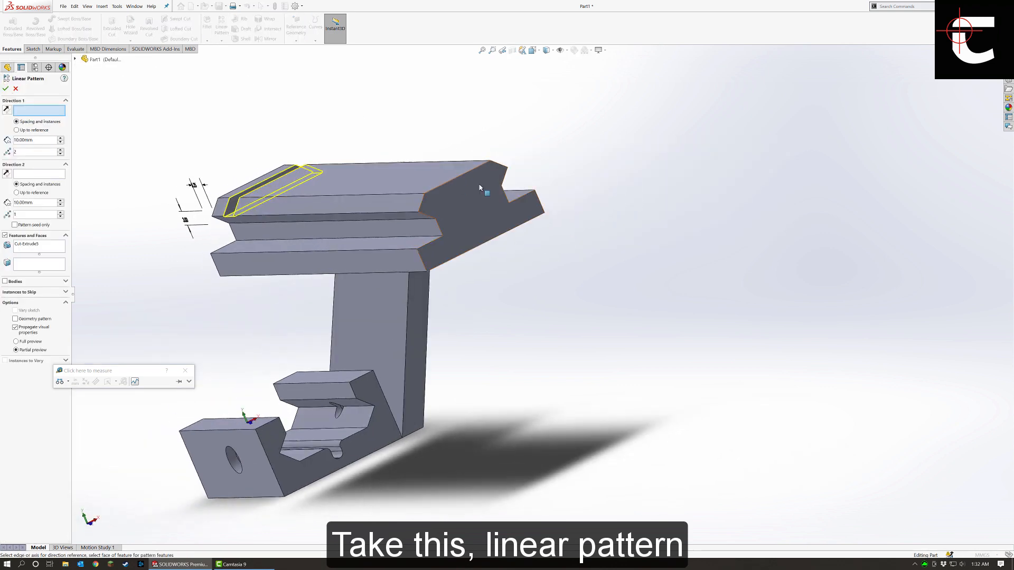
{"action": "left_click", "coordinate": [467, 214]}
{"action": "middle_click_drag", "start_coordinate": [338, 253], "coordinate": [376, 265]}
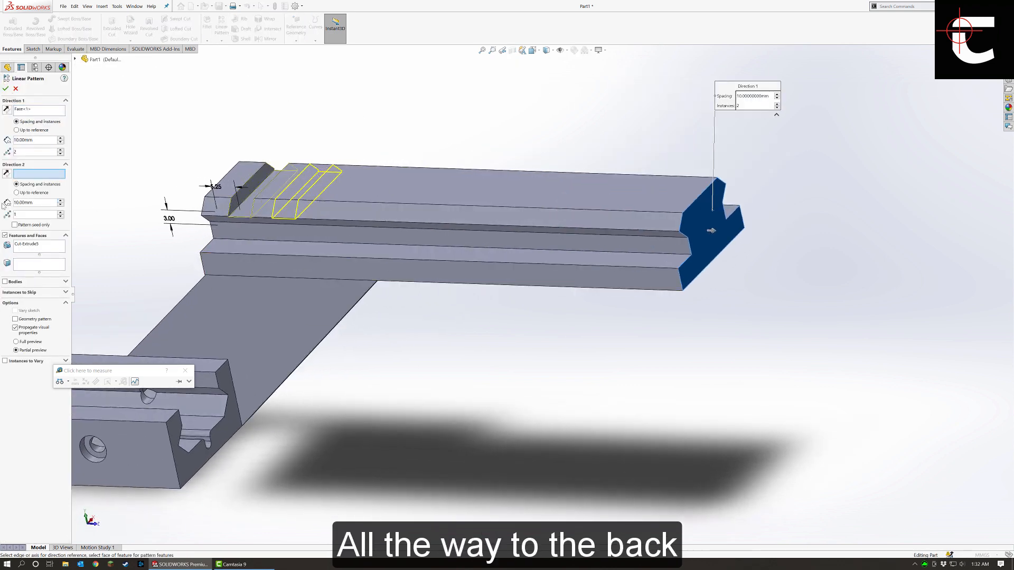
Set the pattern to 20 instances at 10 mm spacing and create the row of rail slots.
{"action": "left_click_drag", "start_coordinate": [38, 153], "coordinate": [16, 154]}
{"action": "type", "text": "10"}
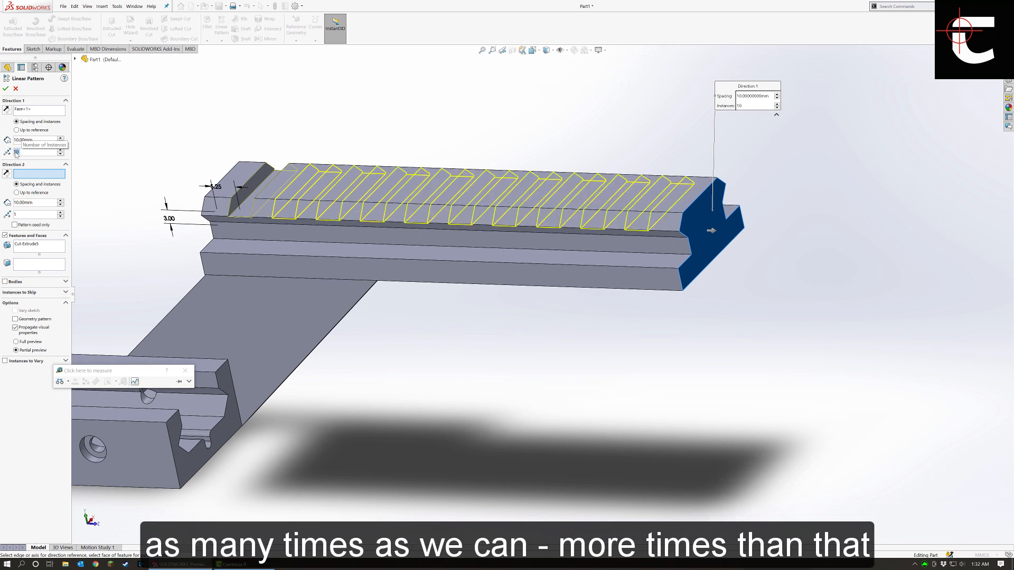
{"action": "type", "text": "20"}
{"action": "key", "text": "Return"}
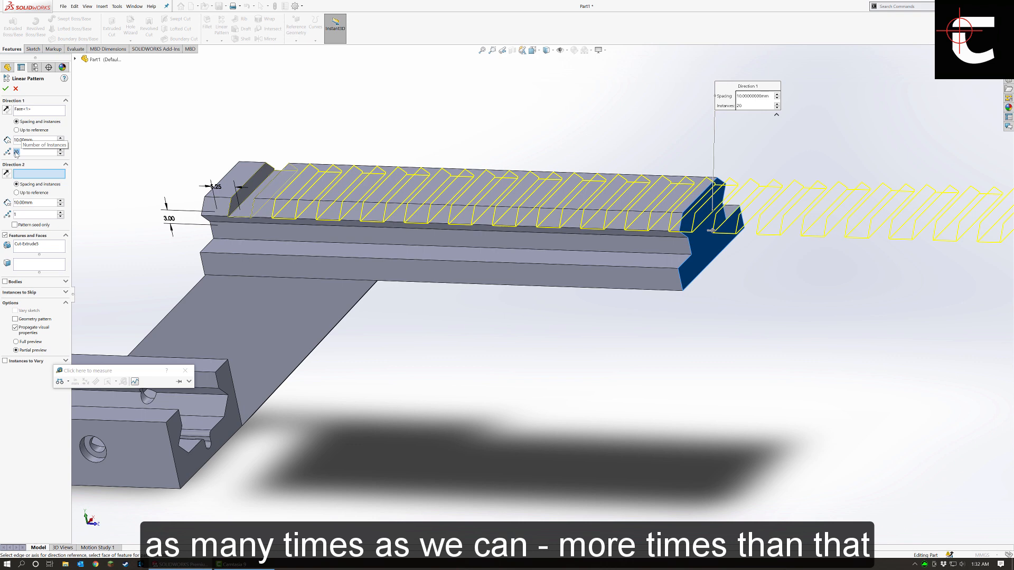
{"action": "left_click", "coordinate": [6, 89]}
Open a new sketch on the front end face of the plate beneath the slotted rail, viewed from the Front.
{"action": "scroll", "coordinate": [480, 410], "scroll_direction": "down", "scroll_amount": 3}
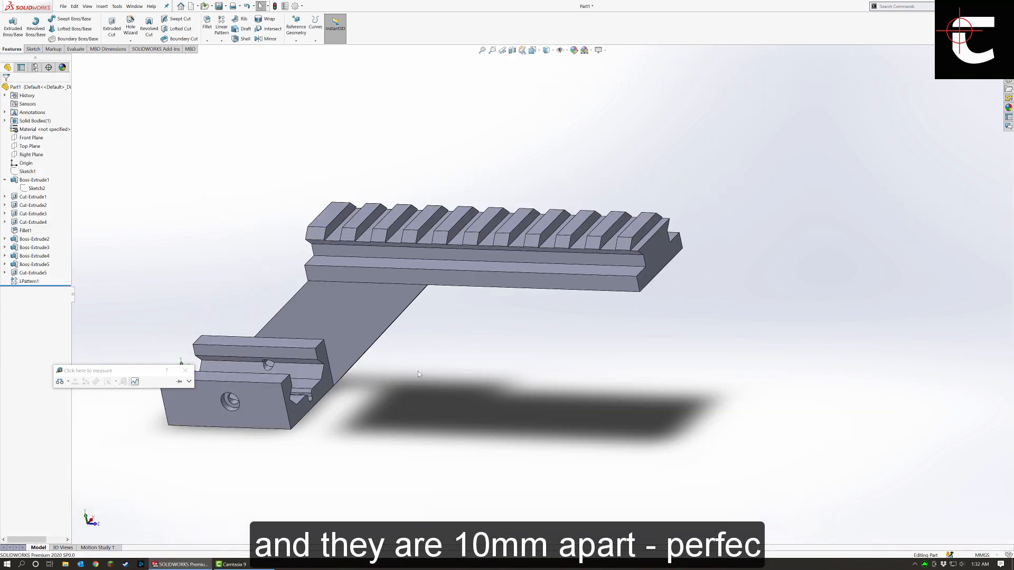
{"action": "middle_click_drag", "start_coordinate": [480, 411], "coordinate": [530, 306]}
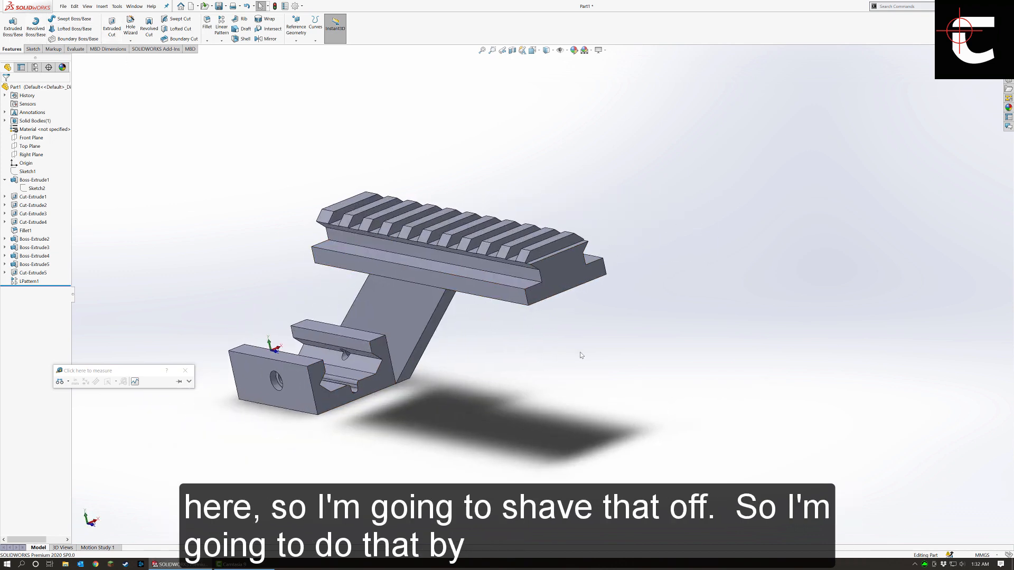
{"action": "key", "text": "space"}
{"action": "left_click", "coordinate": [402, 390]}
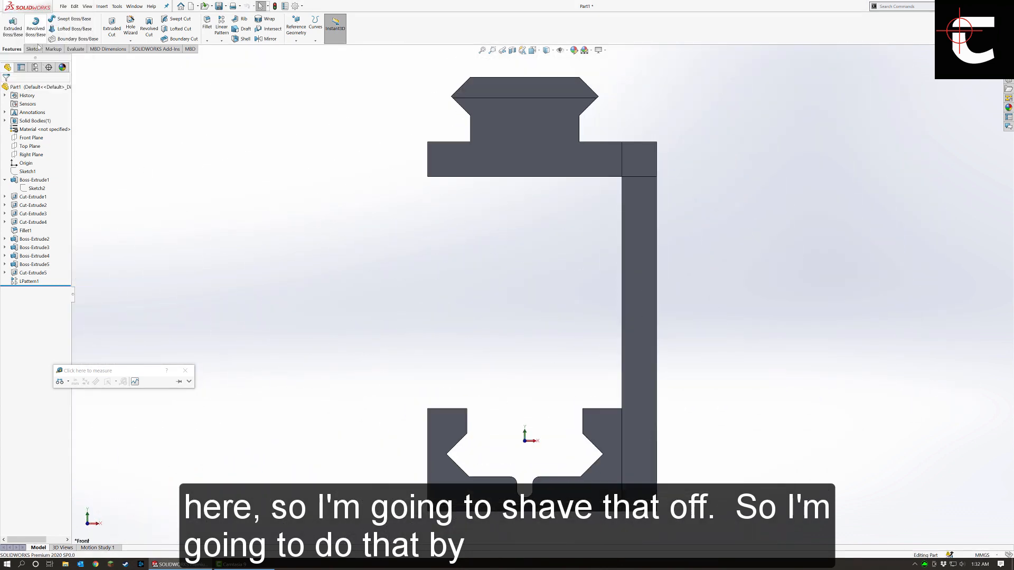
{"action": "left_click", "coordinate": [32, 49]}
{"action": "left_click", "coordinate": [10, 24]}
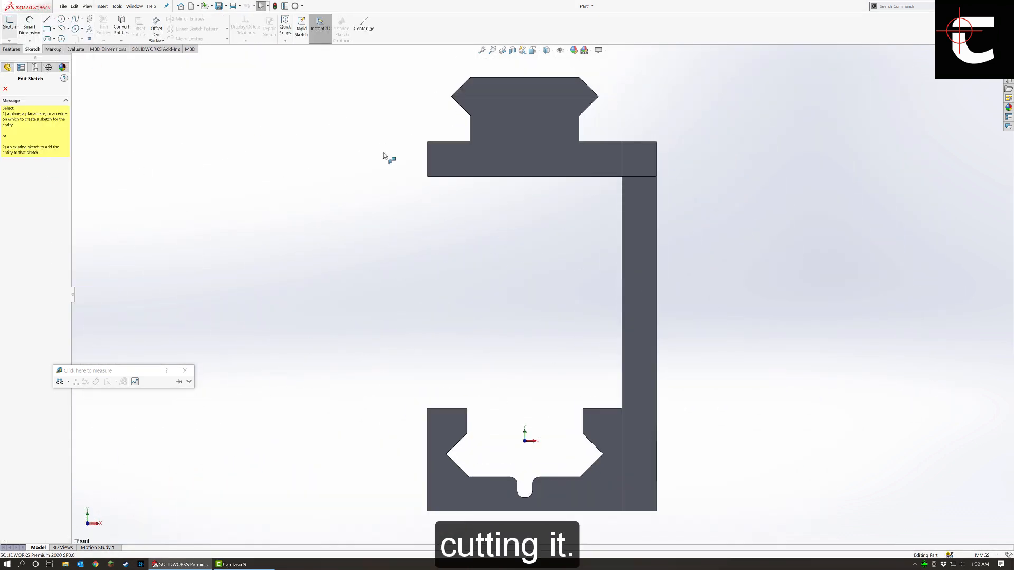
{"action": "left_click", "coordinate": [479, 159]}
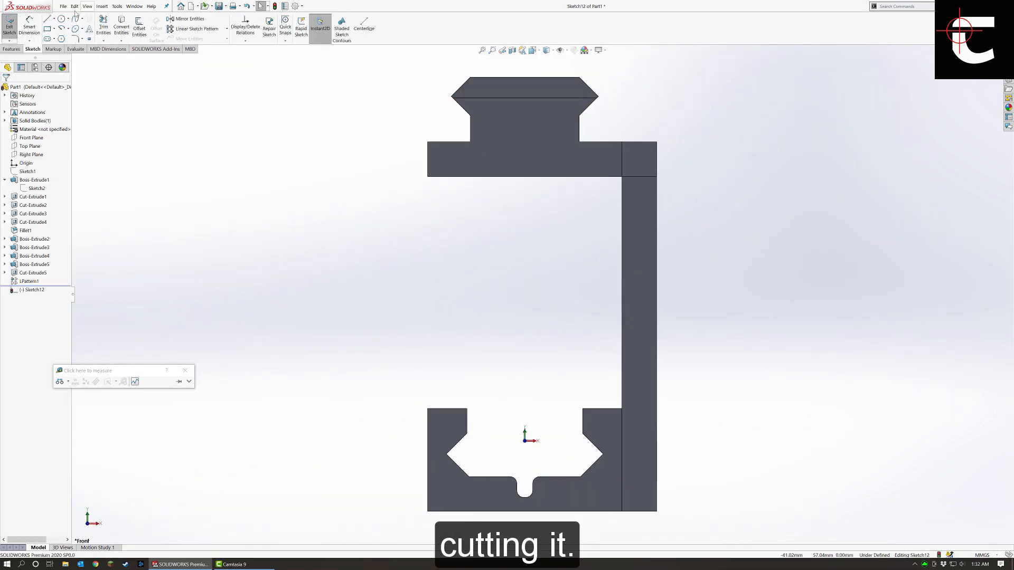
Sketch two corner rectangles covering the plate's end face on both sides of the rail, out to the plate's outer edges.
{"action": "left_click", "coordinate": [50, 30]}
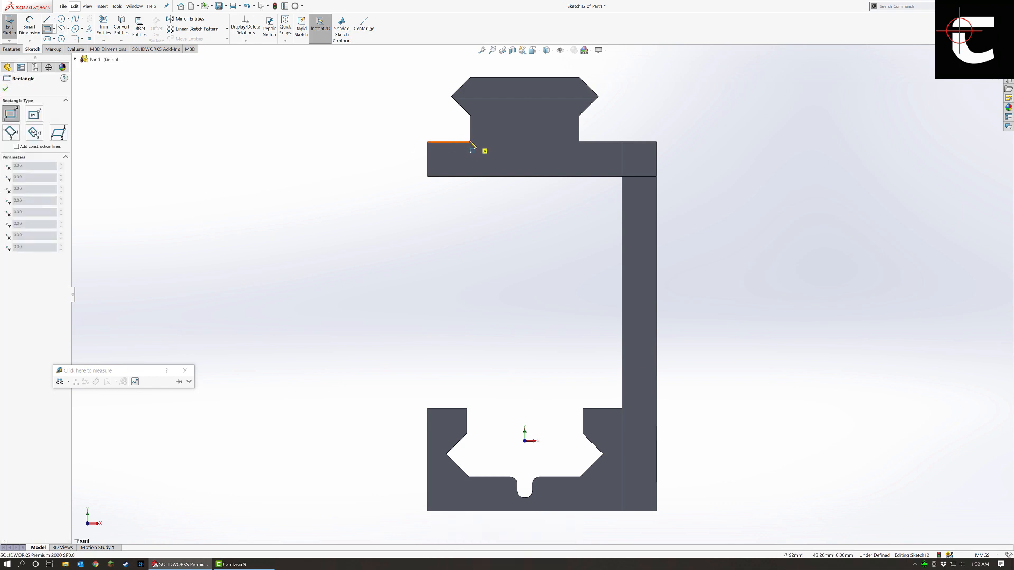
{"action": "left_click", "coordinate": [470, 142]}
{"action": "left_click", "coordinate": [428, 177]}
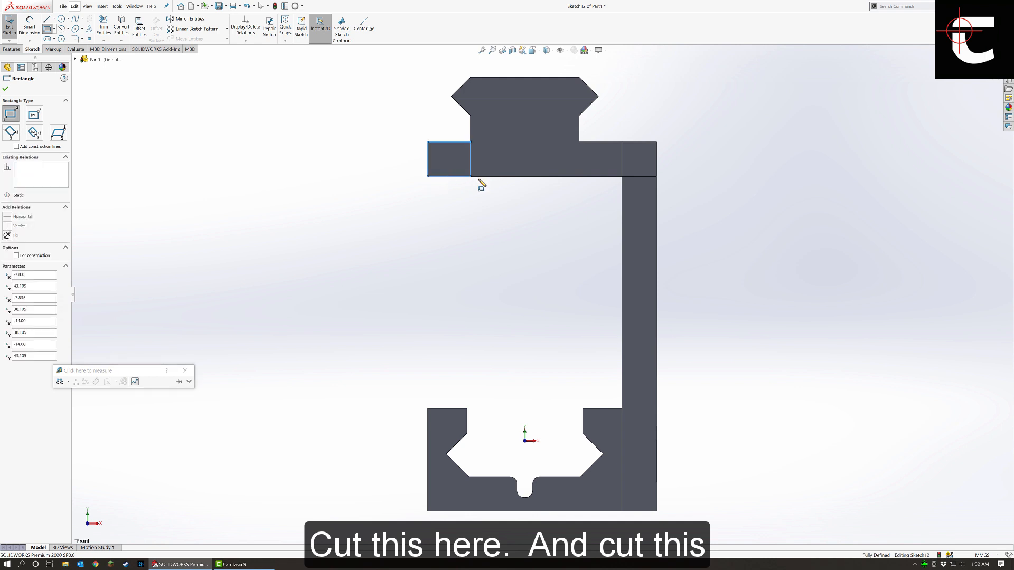
{"action": "left_click", "coordinate": [579, 142]}
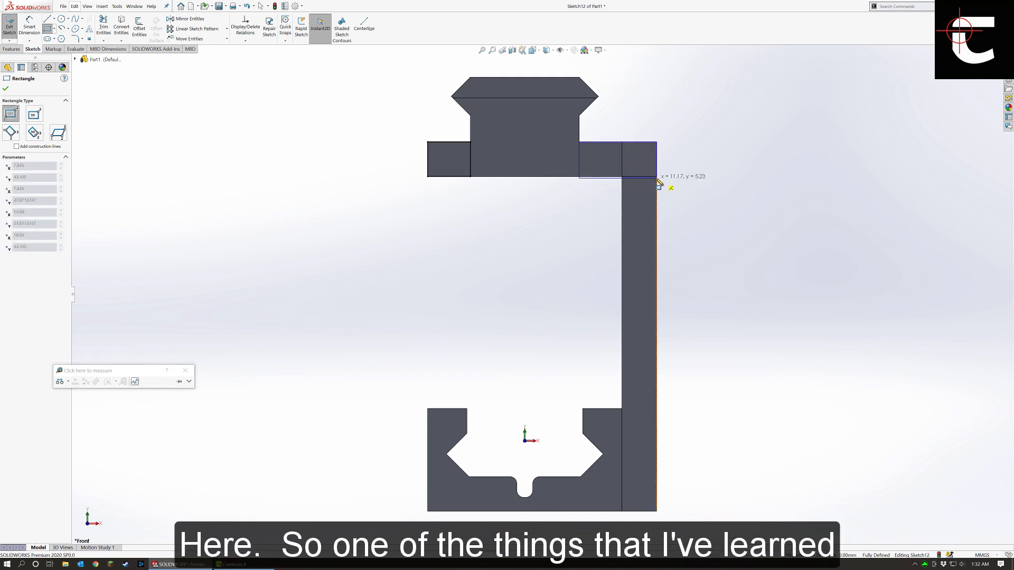
{"action": "left_click", "coordinate": [657, 177]}
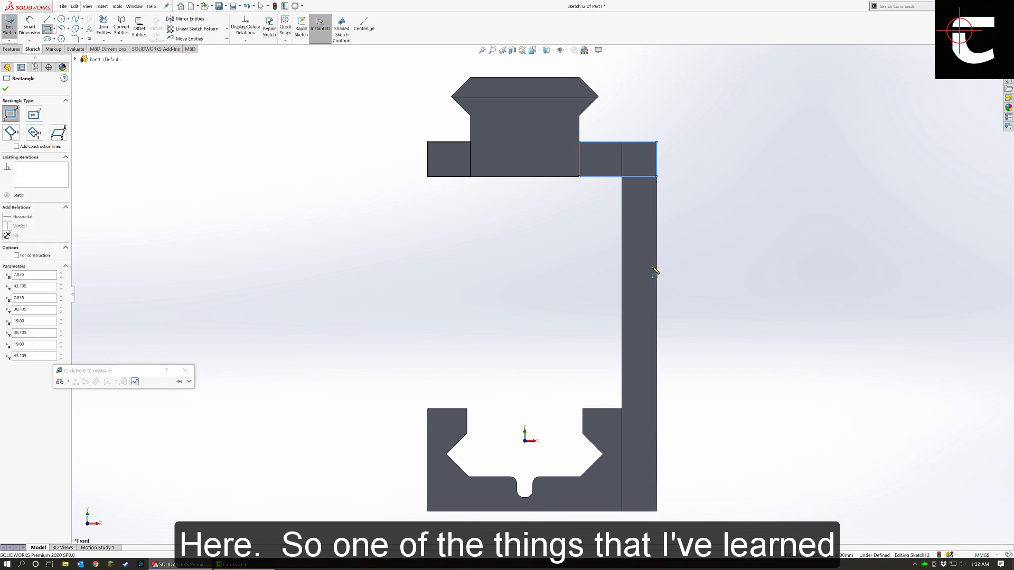
Cut both rectangles along the rail with an Up To Surface Extruded Cut ending at the small face where the angled arm begins.
{"action": "scroll", "coordinate": [541, 294], "scroll_direction": "up", "scroll_amount": 2}
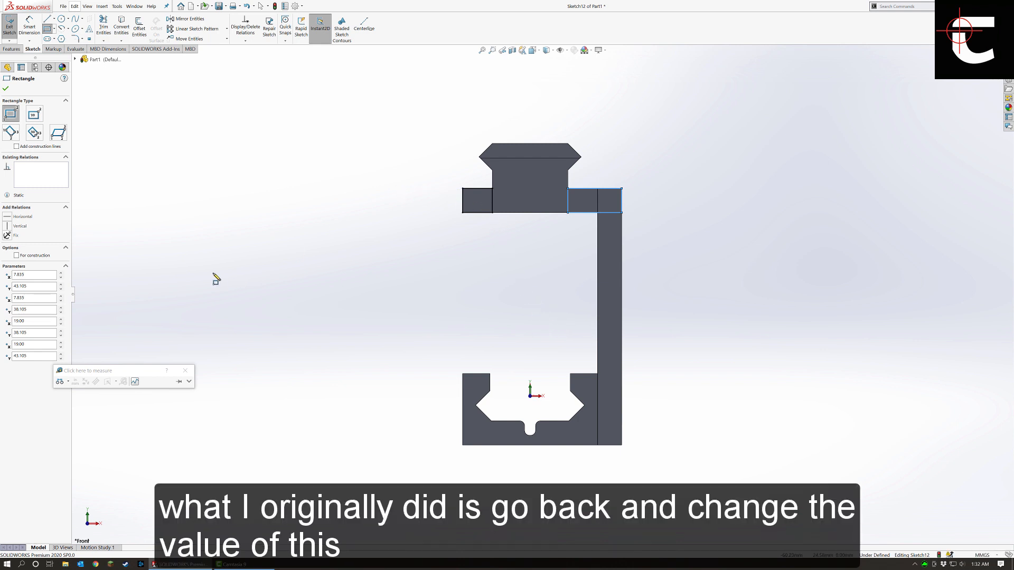
{"action": "middle_click_drag", "start_coordinate": [457, 233], "coordinate": [585, 269]}
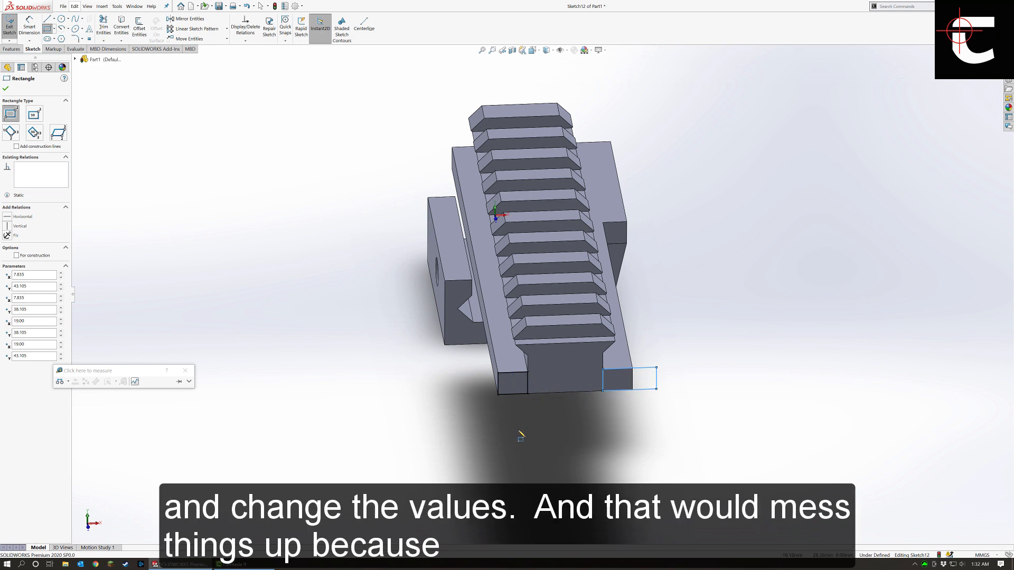
{"action": "middle_click_drag", "start_coordinate": [520, 435], "coordinate": [484, 331]}
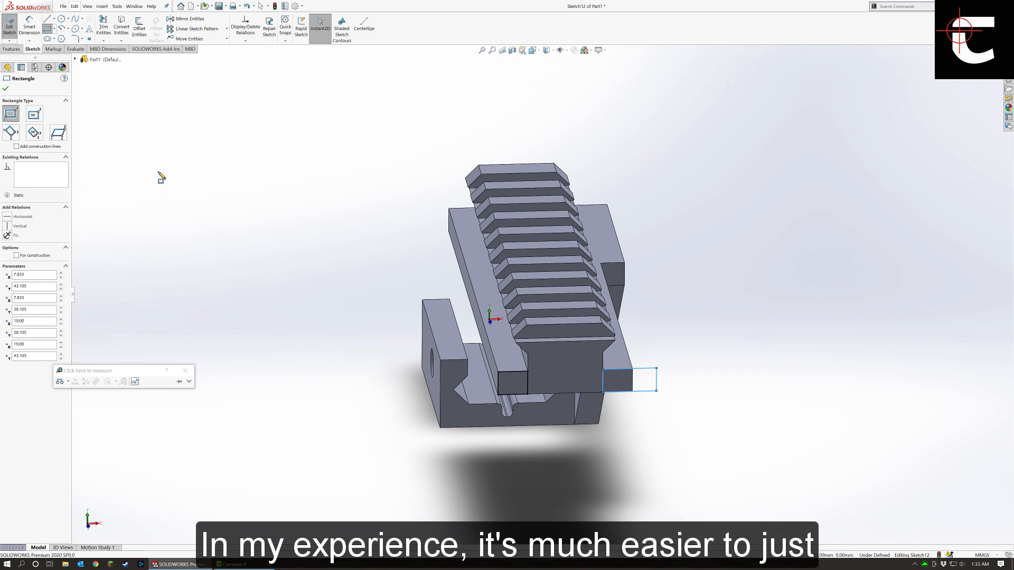
{"action": "left_click", "coordinate": [12, 49]}
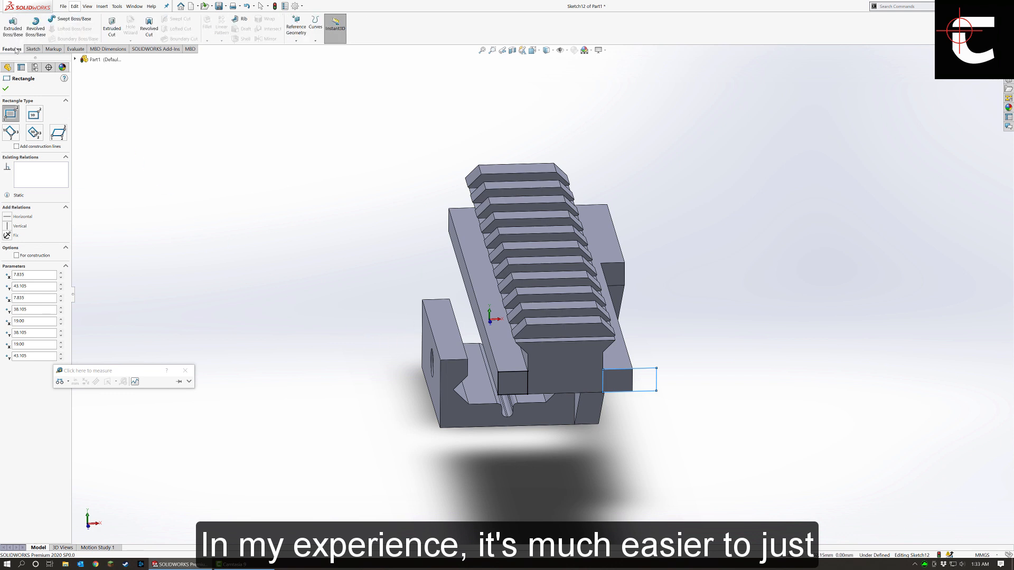
{"action": "left_click", "coordinate": [120, 27]}
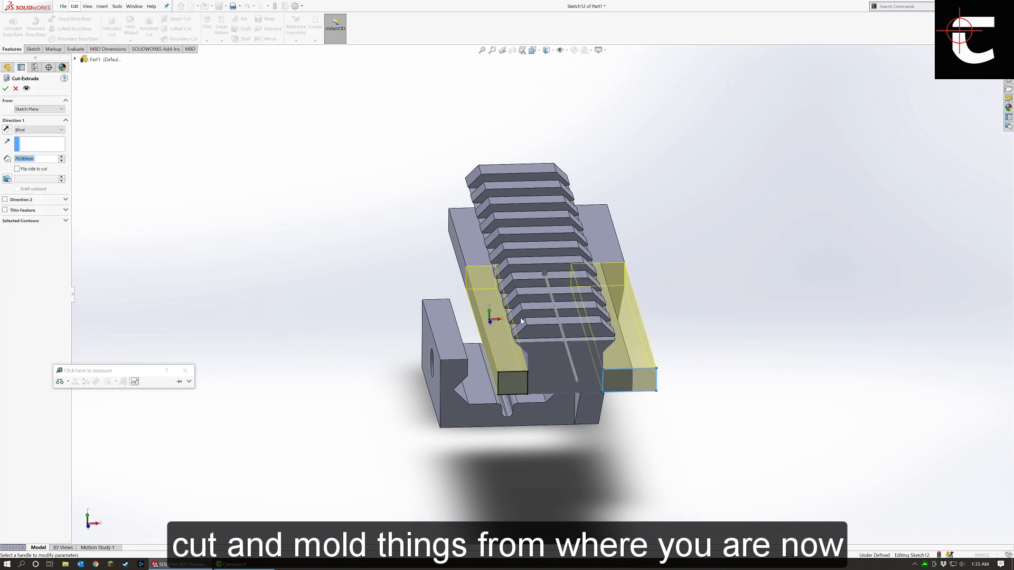
{"action": "middle_click_drag", "start_coordinate": [521, 321], "coordinate": [490, 331]}
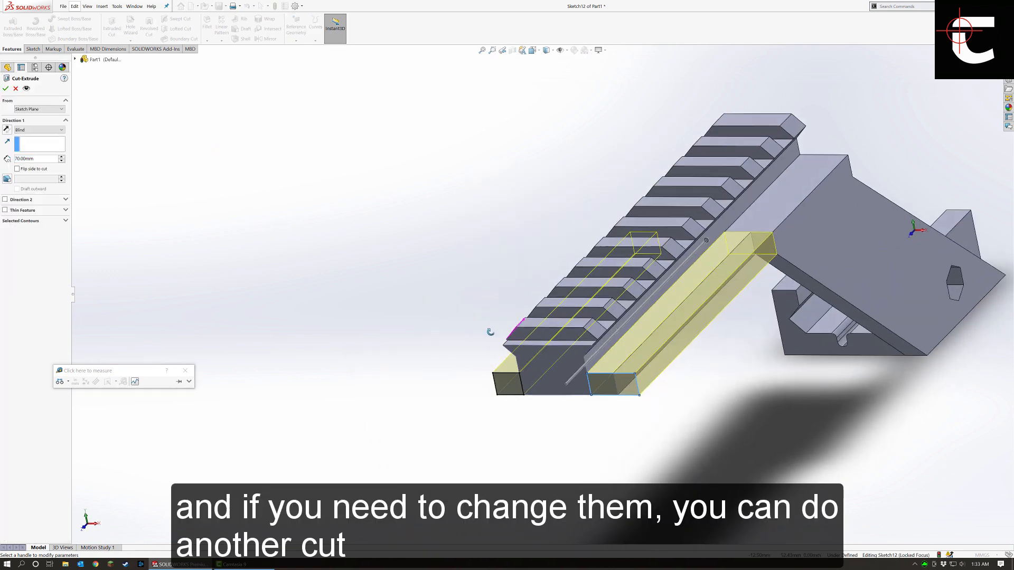
{"action": "left_click", "coordinate": [36, 129]}
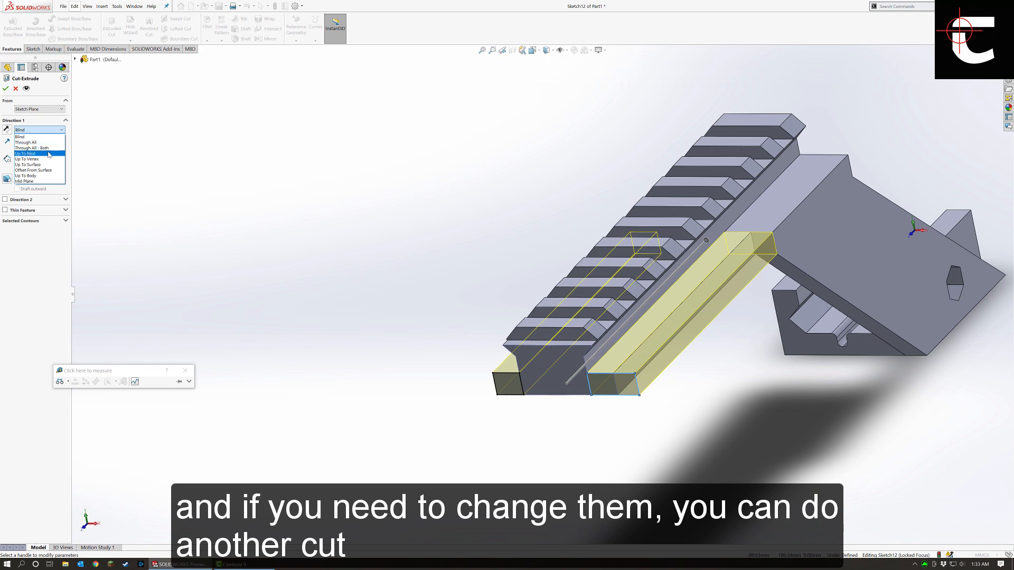
{"action": "left_click", "coordinate": [46, 164]}
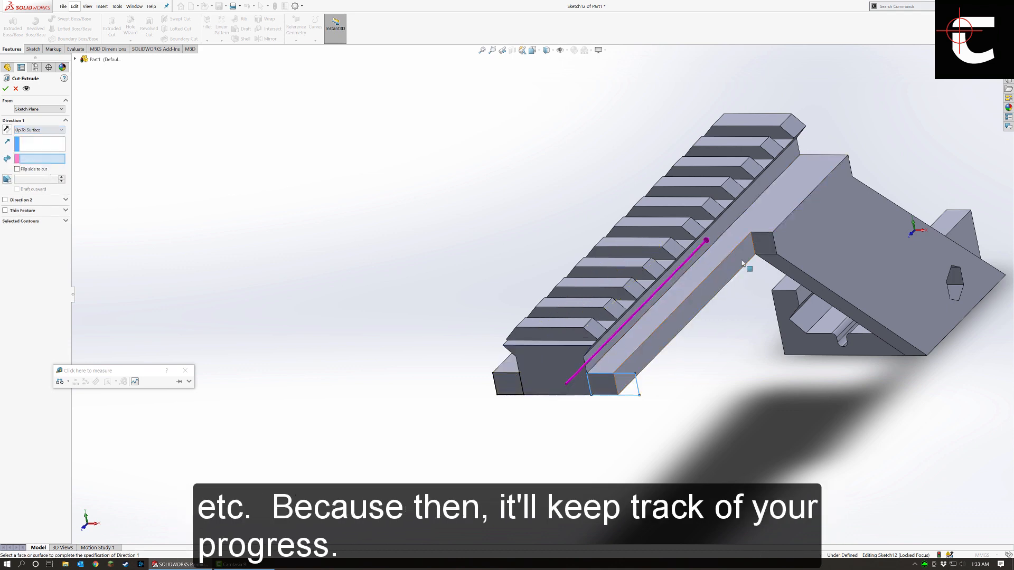
{"action": "left_click", "coordinate": [806, 207]}
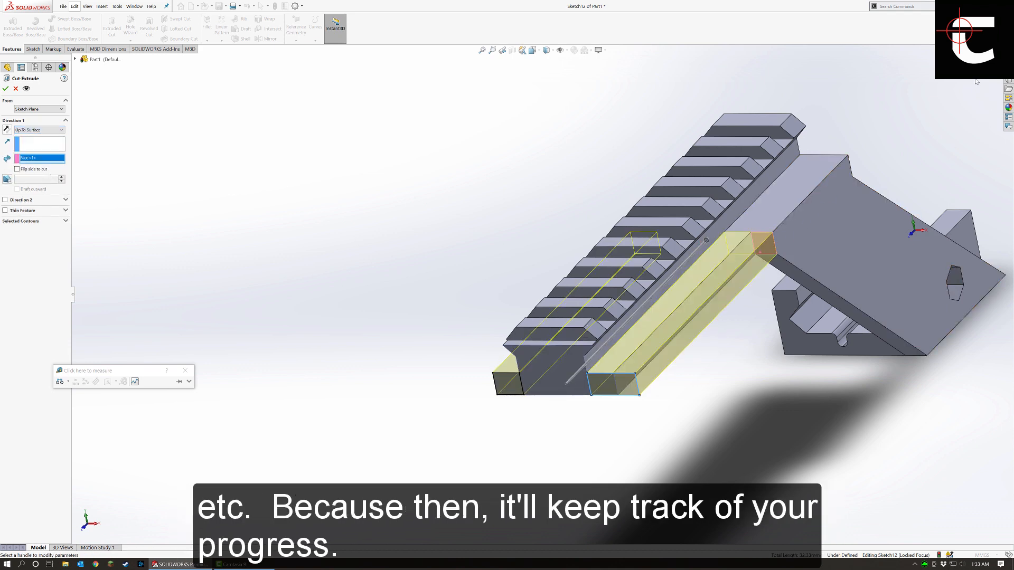
{"action": "left_click", "coordinate": [976, 82]}
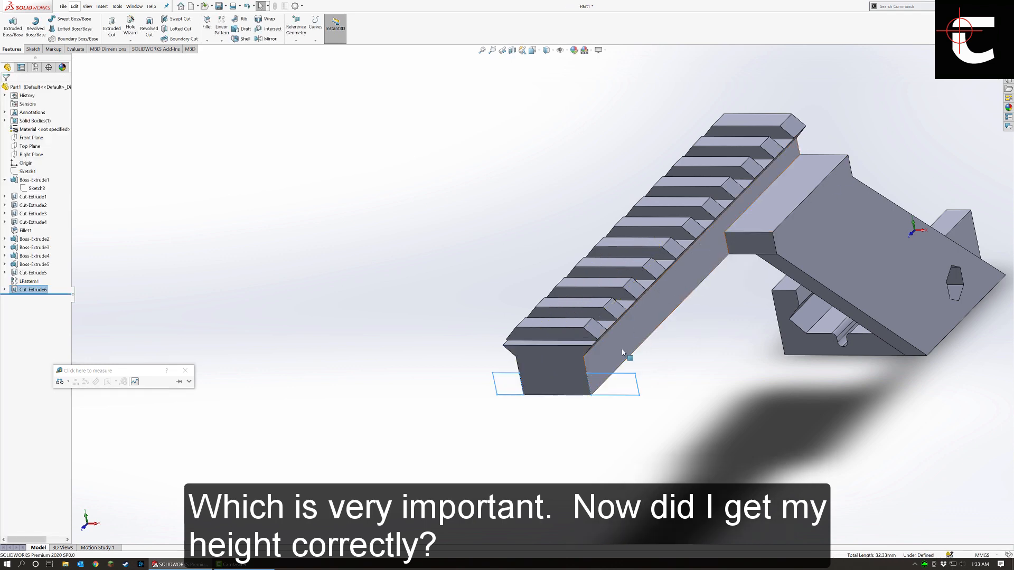
Check the rail profile's height dimension by displaying the dimensions of Boss-Extrude5.
{"action": "key", "text": "ctrl+1"}
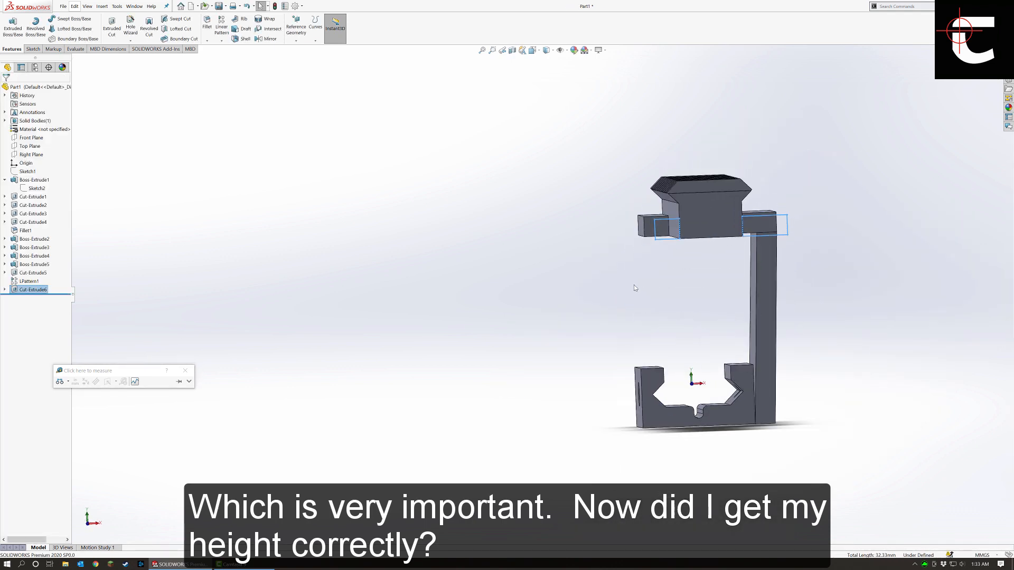
{"action": "left_click", "coordinate": [21, 264]}
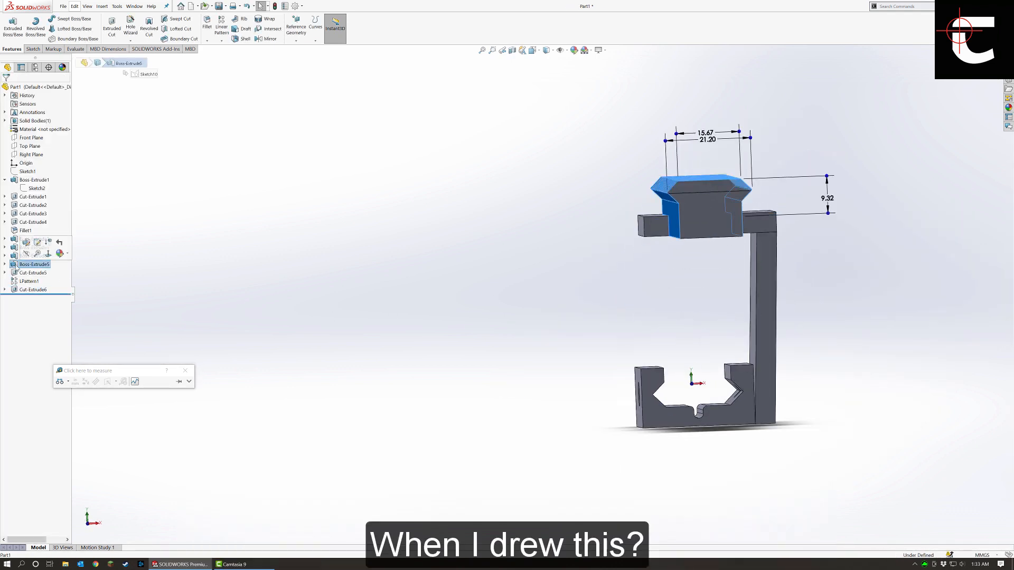
{"action": "middle_click_drag", "start_coordinate": [414, 330], "coordinate": [266, 167]}
{"action": "left_click", "coordinate": [436, 343]}
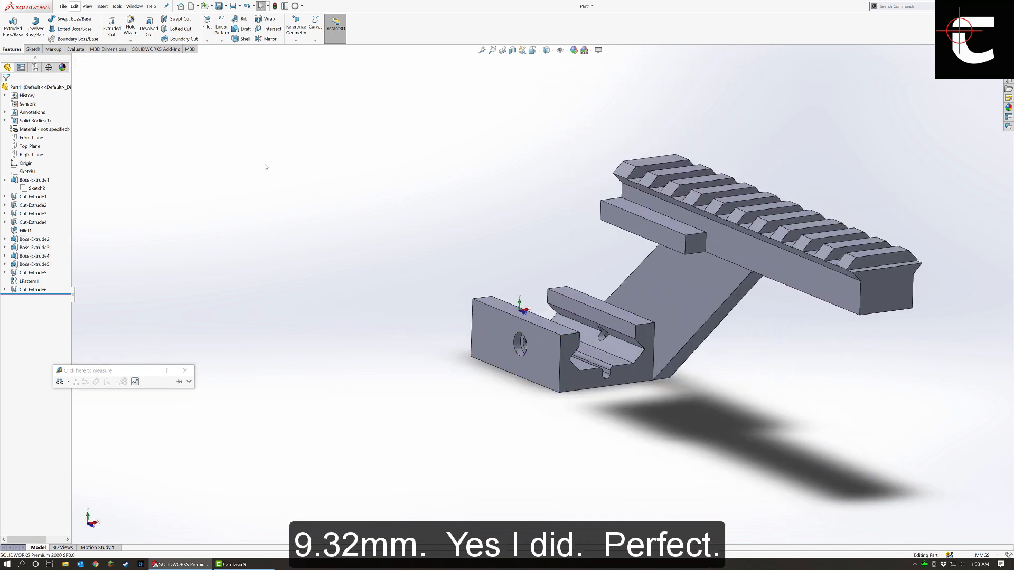
Sketch on the end face of the leftover plate strip opposite the arm and convert that face's edges into sketch lines.
{"action": "left_click", "coordinate": [33, 49]}
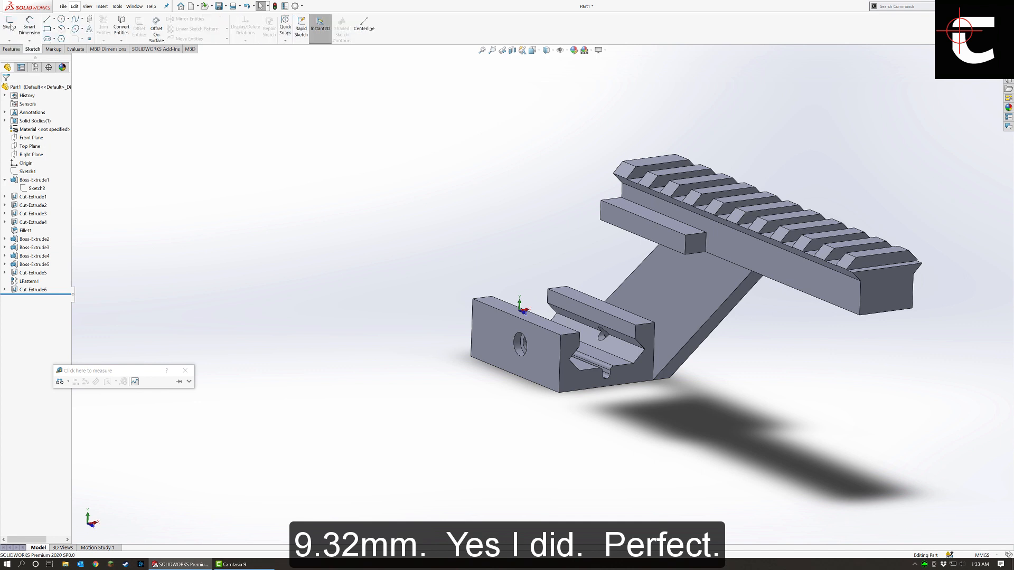
{"action": "left_click", "coordinate": [9, 25]}
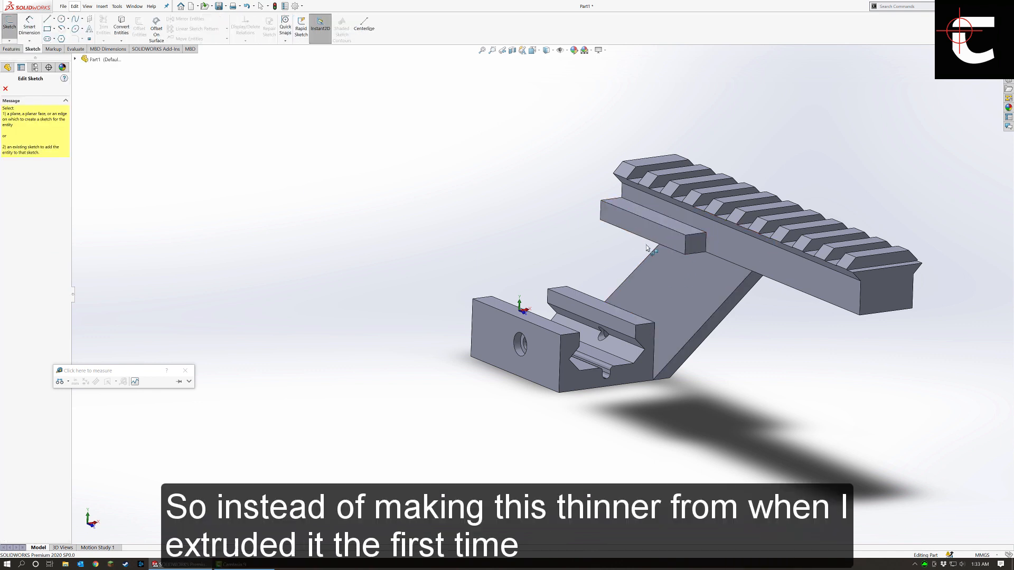
{"action": "left_click", "coordinate": [696, 247]}
{"action": "left_click", "coordinate": [697, 249]}
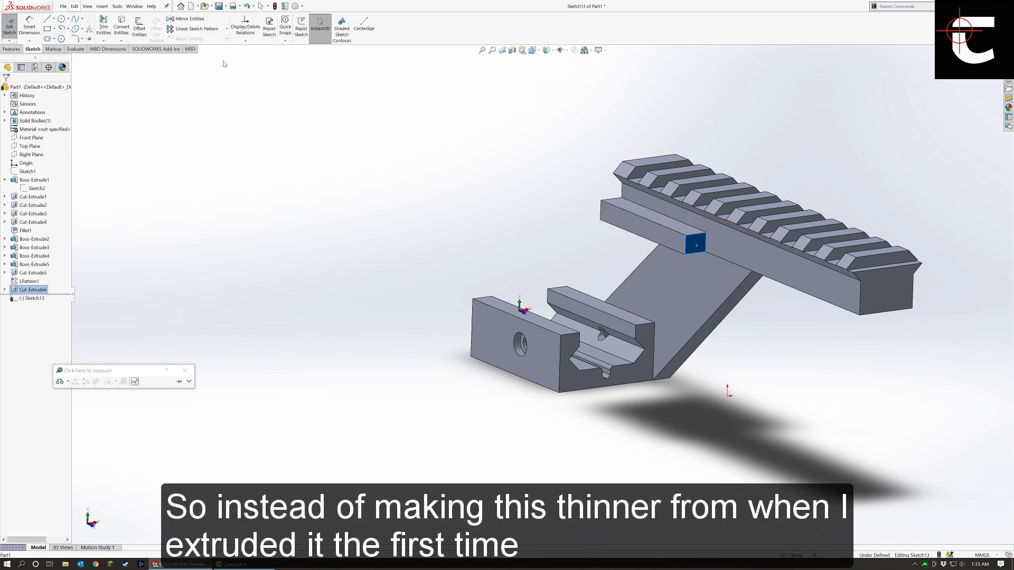
{"action": "left_click", "coordinate": [122, 28]}
Cut away the leftover strip with an Up To Surface Extruded Cut ending at the rail's end face beside the arm.
{"action": "left_click", "coordinate": [12, 49]}
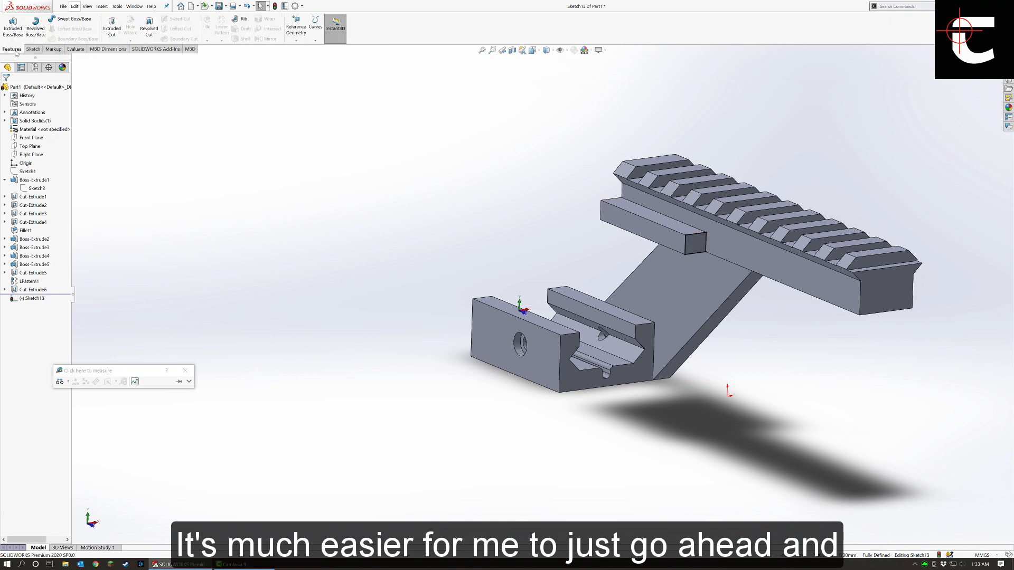
{"action": "left_click", "coordinate": [112, 32]}
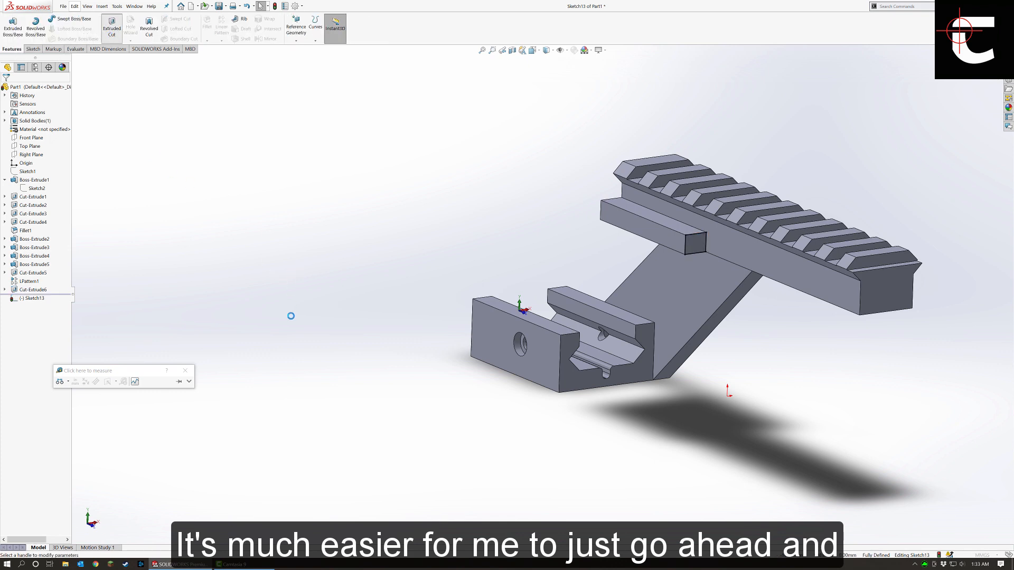
{"action": "middle_click_drag", "start_coordinate": [345, 322], "coordinate": [277, 299]}
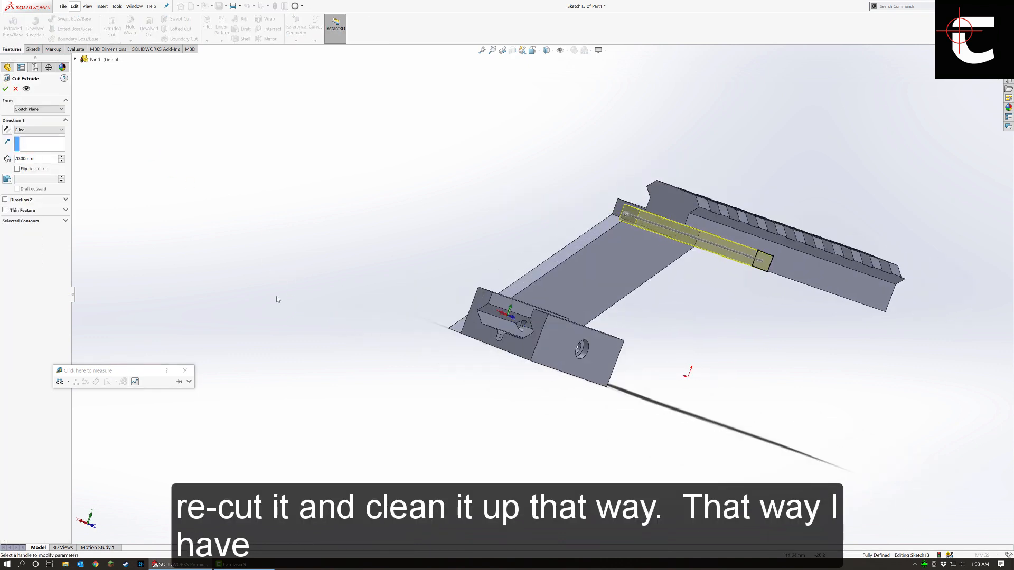
{"action": "left_click", "coordinate": [48, 130]}
{"action": "left_click", "coordinate": [32, 163]}
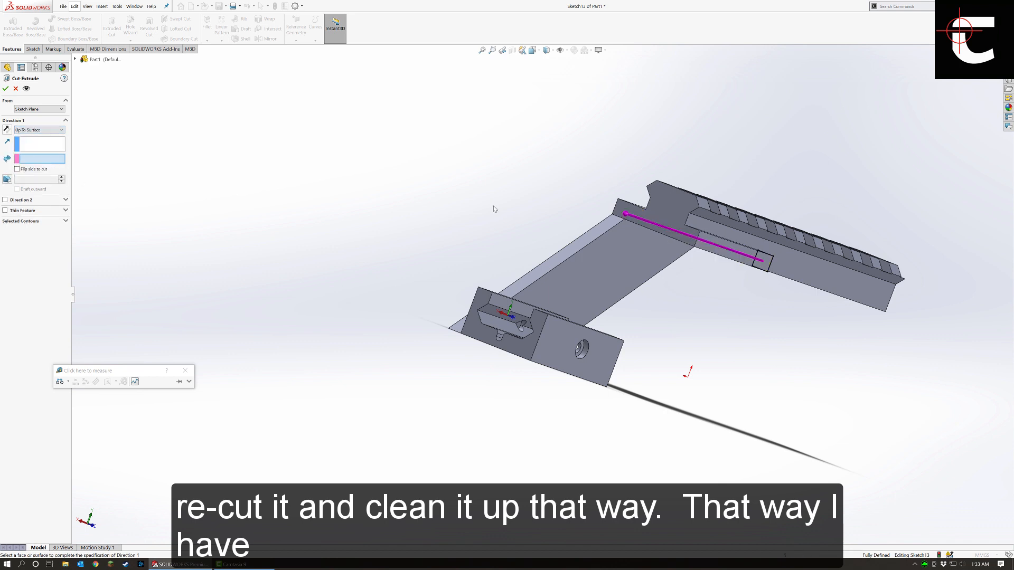
{"action": "left_click", "coordinate": [664, 209]}
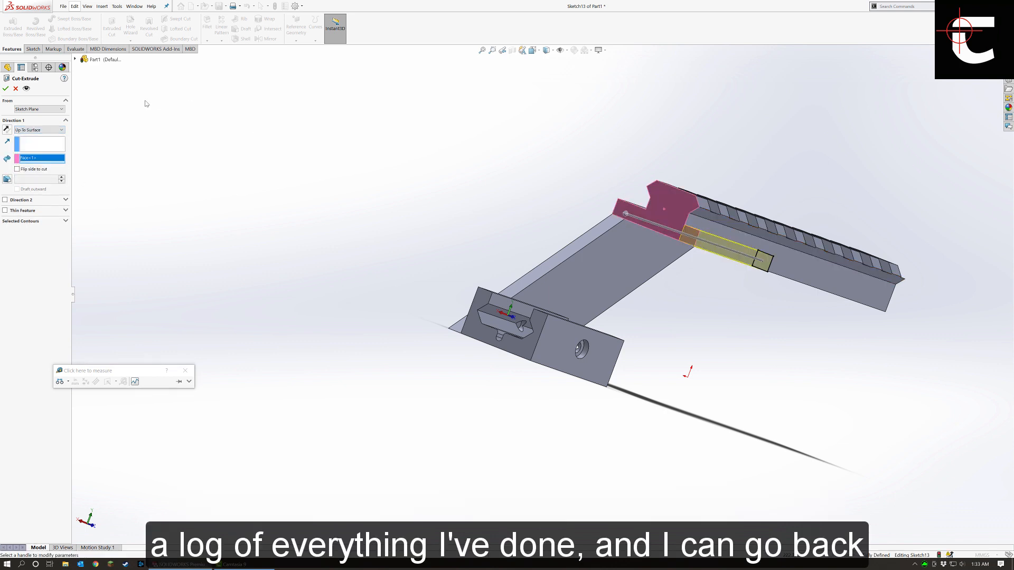
{"action": "left_click", "coordinate": [6, 89]}
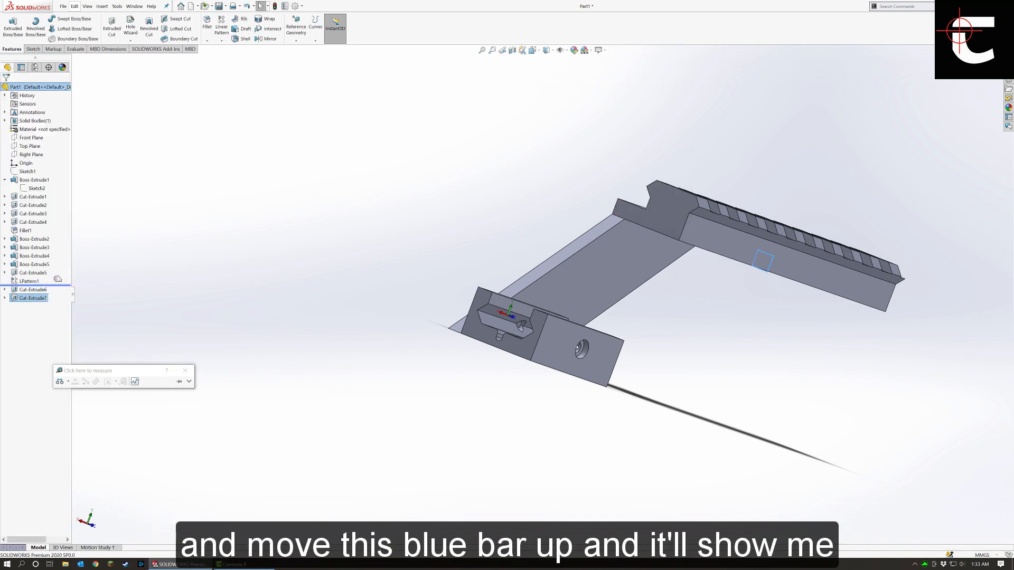
Roll the feature history back to just after Boss-Extrude3, inspect the earlier bracket shape, and roll forward to the end.
{"action": "left_click_drag", "start_coordinate": [54, 303], "coordinate": [57, 251]}
{"action": "middle_click_drag", "start_coordinate": [329, 291], "coordinate": [318, 292]}
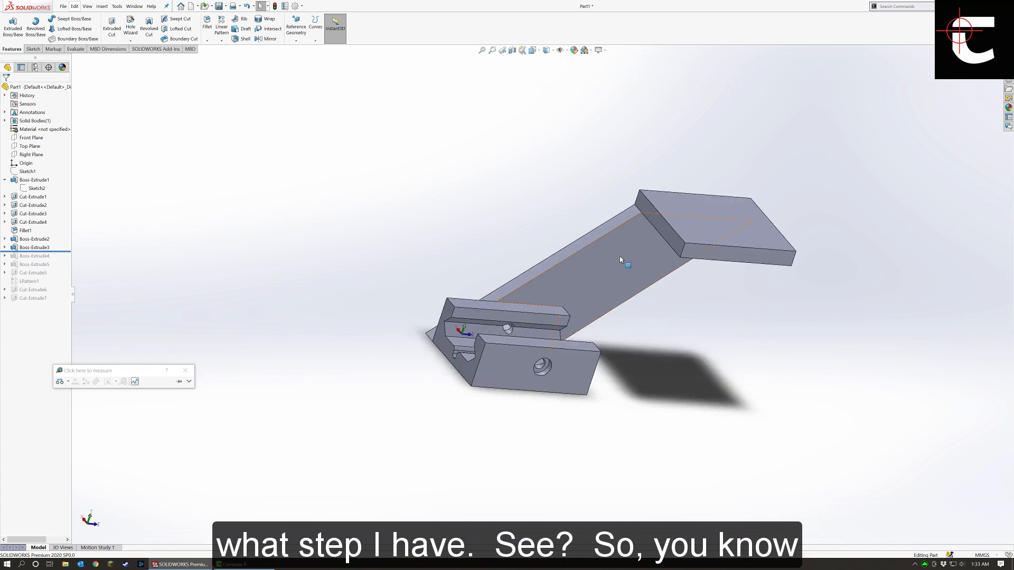
{"action": "middle_click_drag", "start_coordinate": [622, 260], "coordinate": [589, 278]}
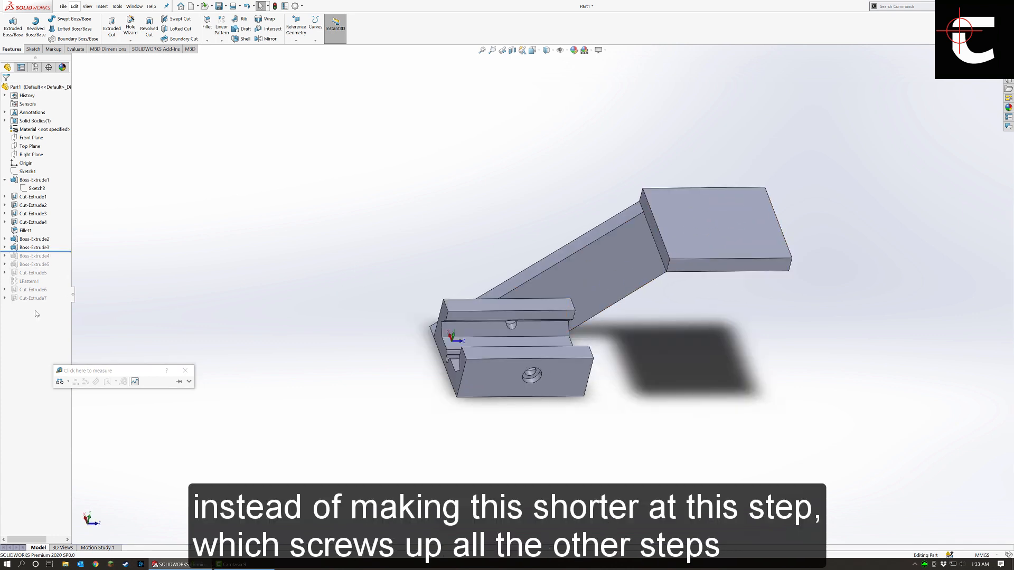
{"action": "left_click_drag", "start_coordinate": [43, 251], "coordinate": [43, 309]}
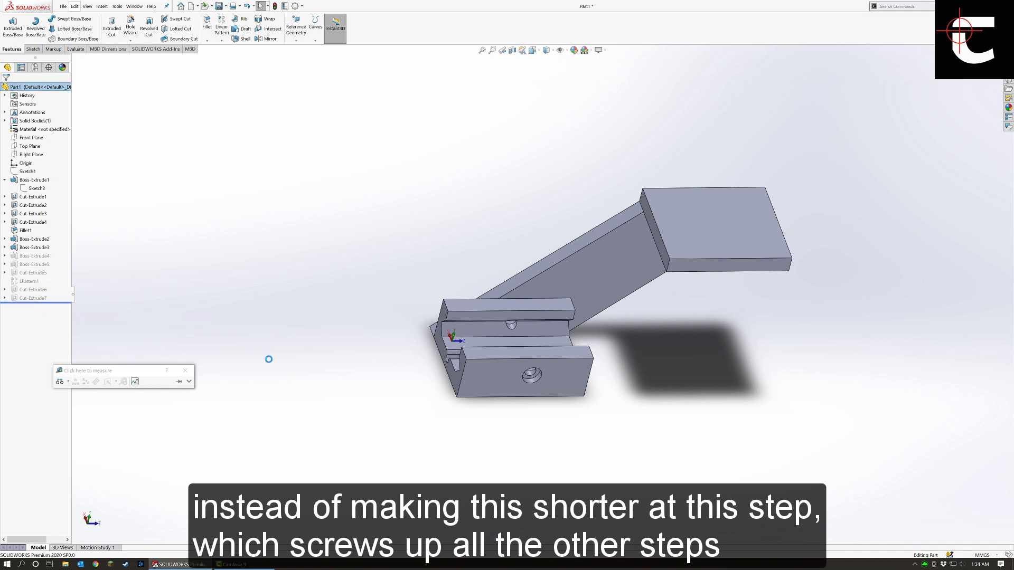
{"action": "middle_click_drag", "start_coordinate": [268, 359], "coordinate": [520, 385]}
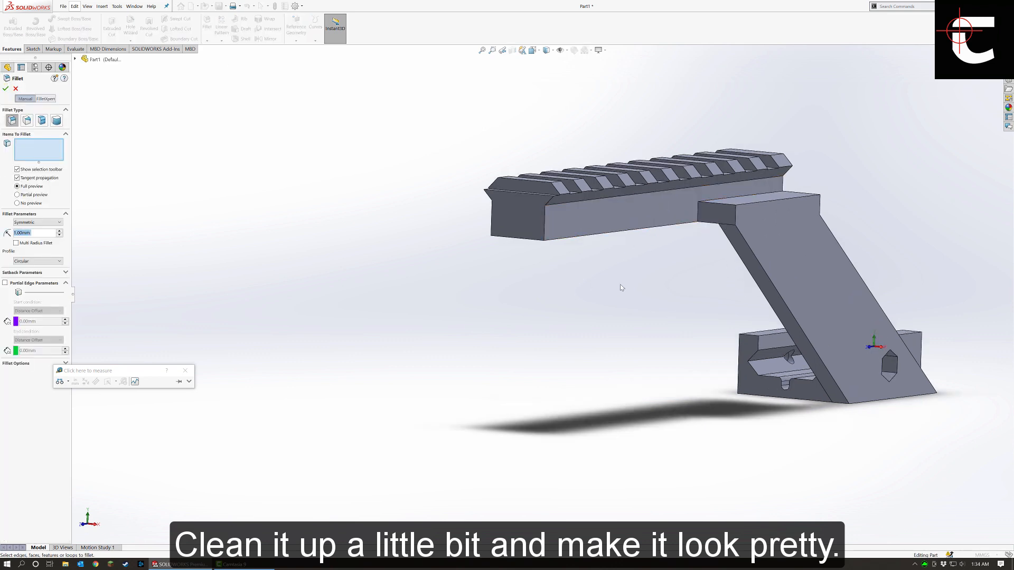
Fillet the vertical inner corner where the arm's top block meets the side of the rail with a 10 mm radius.
{"action": "middle_click_drag", "start_coordinate": [620, 284], "coordinate": [603, 300]}
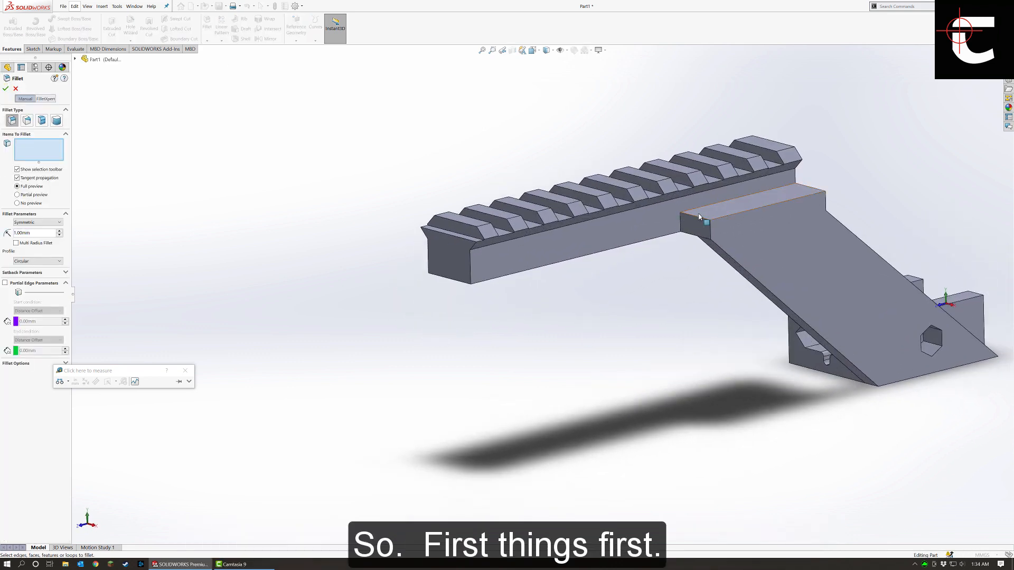
{"action": "left_click", "coordinate": [679, 222]}
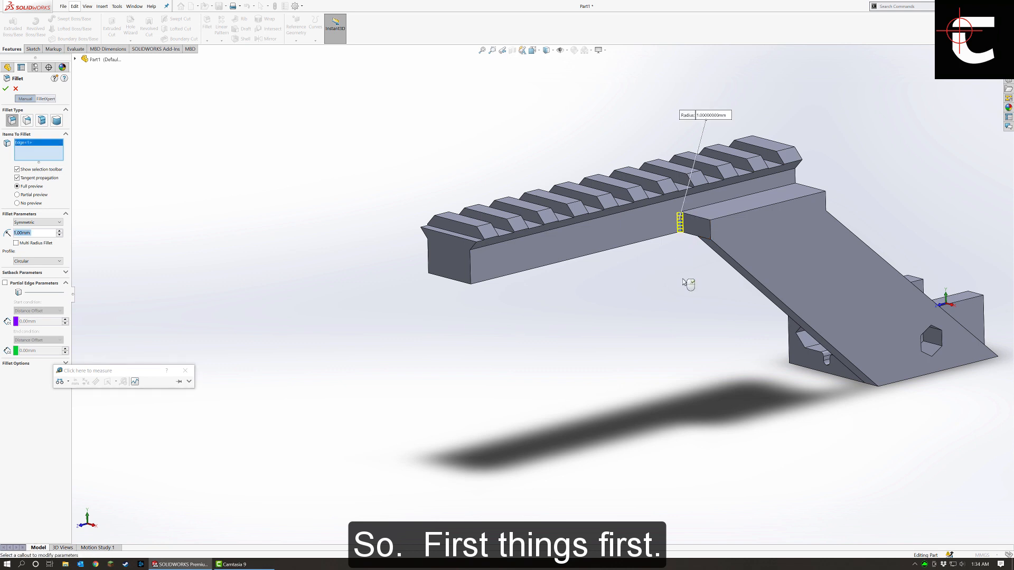
{"action": "type", "text": "10"}
{"action": "key", "text": "Return"}
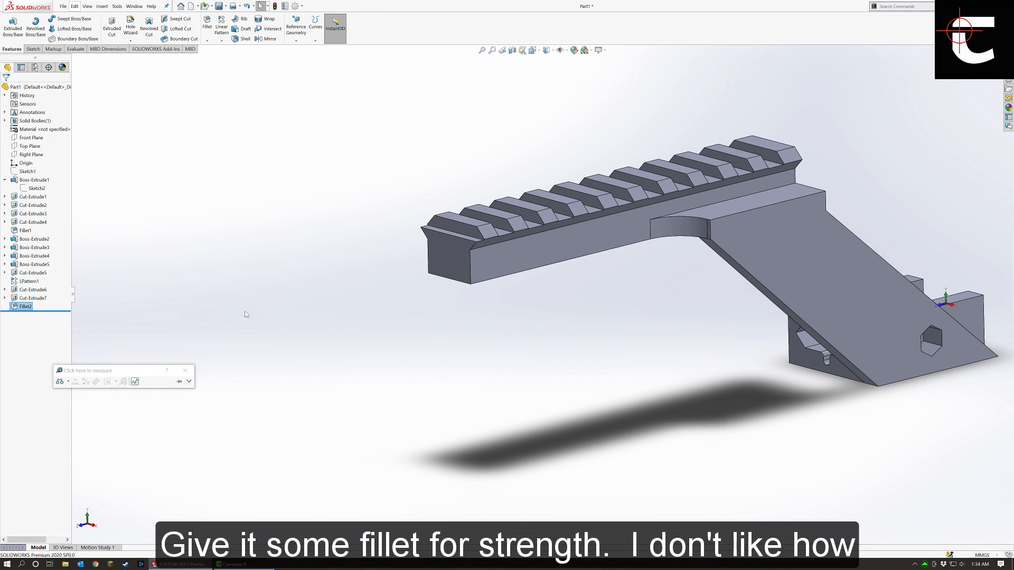
Try a longer rail by setting the blind depth of Boss-Extrude4 to 90 mm.
{"action": "middle_click_drag", "start_coordinate": [435, 227], "coordinate": [379, 260]}
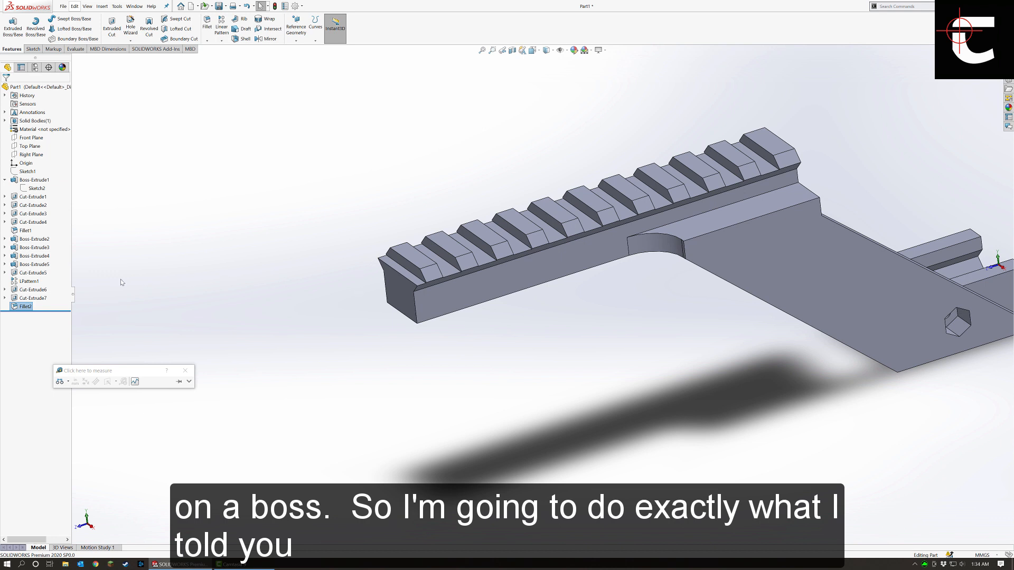
{"action": "left_click", "coordinate": [28, 264]}
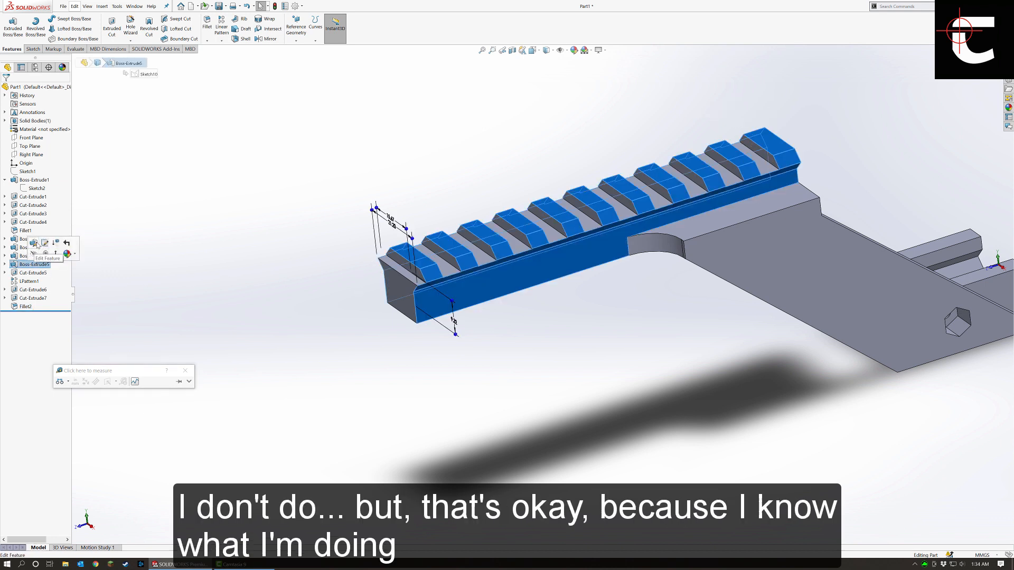
{"action": "left_click", "coordinate": [24, 256]}
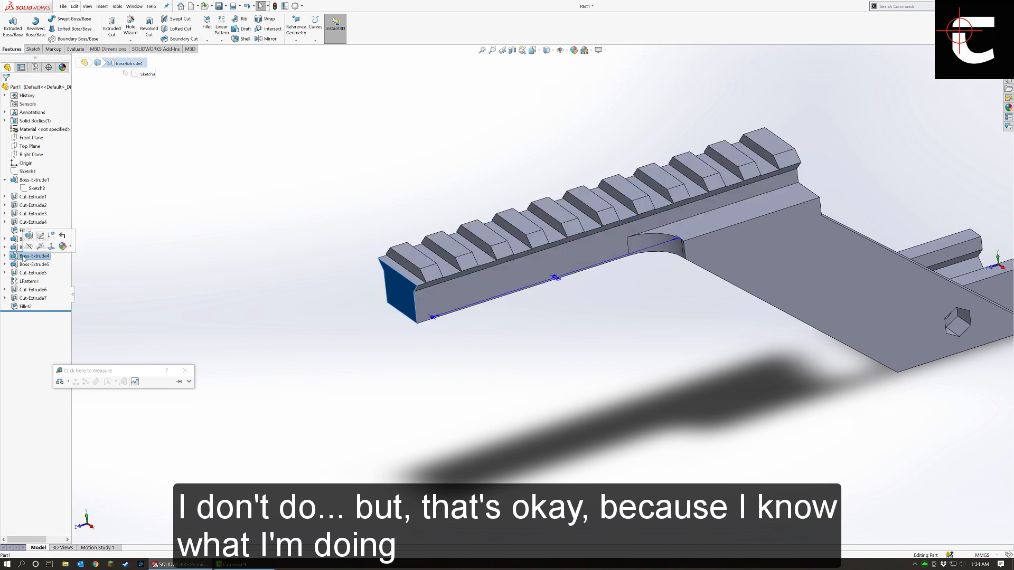
{"action": "left_click", "coordinate": [28, 237]}
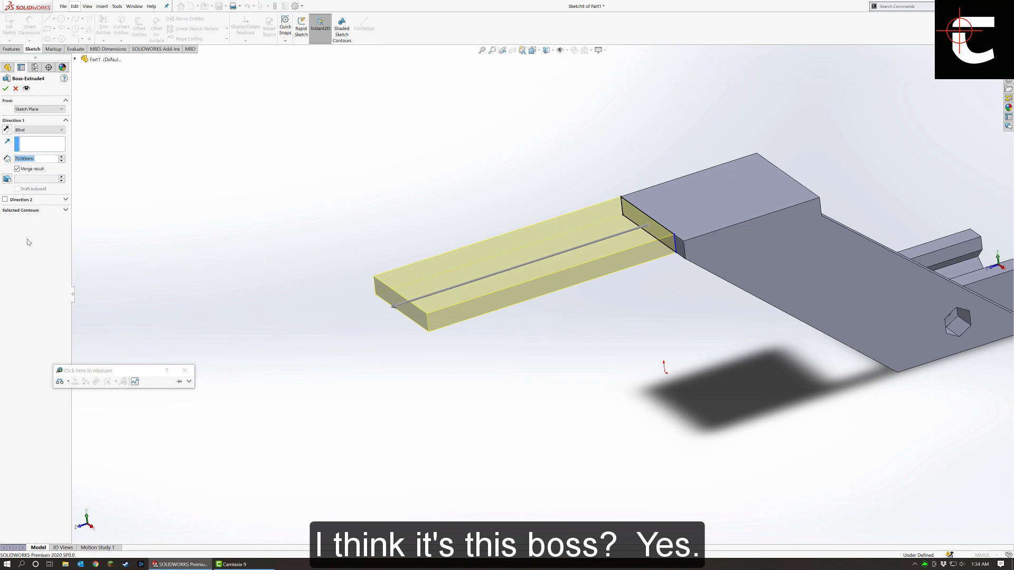
{"action": "type", "text": "90"}
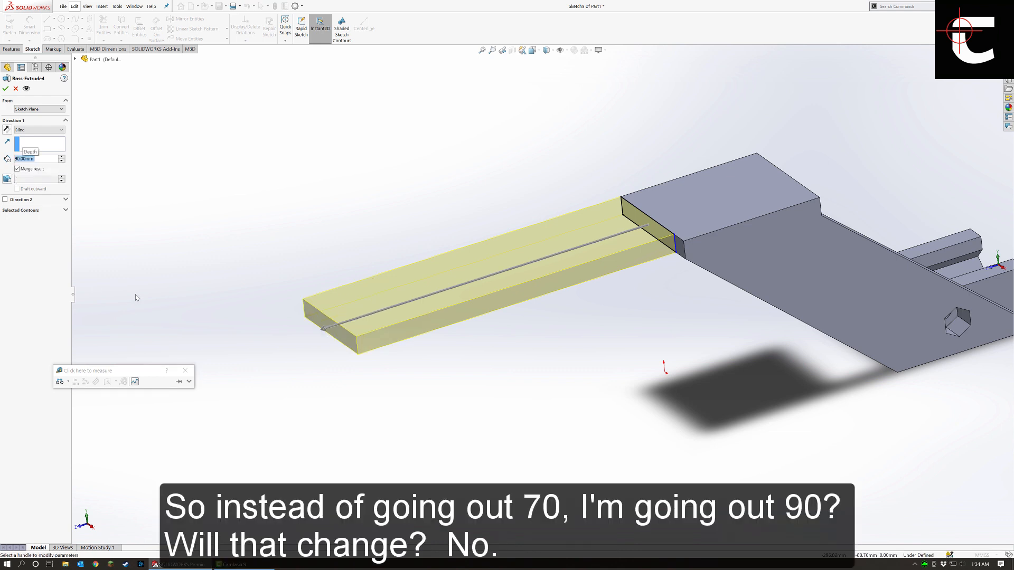
{"action": "key", "text": "Return"}
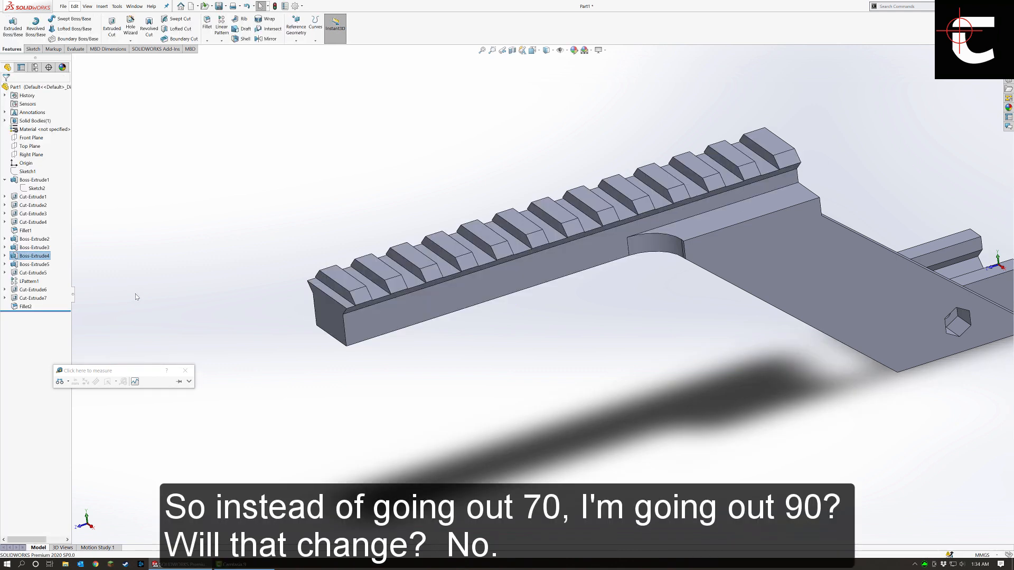
Try a blind depth of 75 mm for Boss-Extrude4.
{"action": "left_click", "coordinate": [19, 240]}
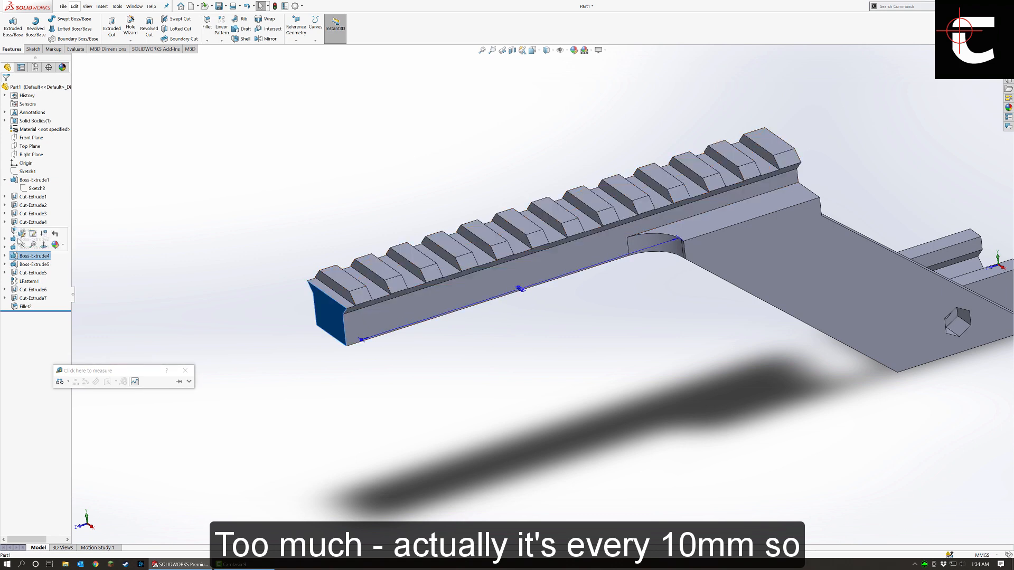
{"action": "left_click", "coordinate": [20, 236]}
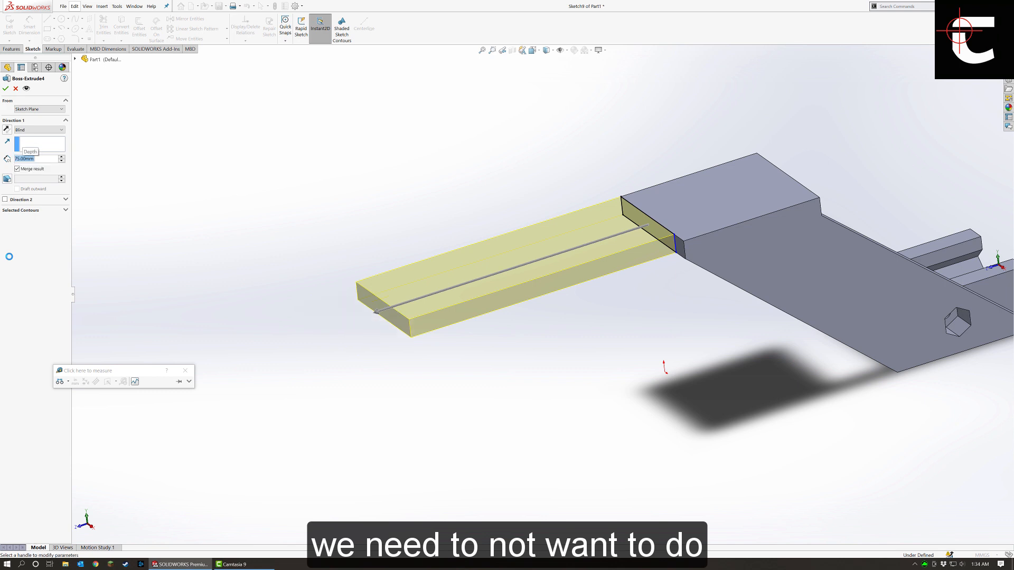
{"action": "key", "text": "Return"}
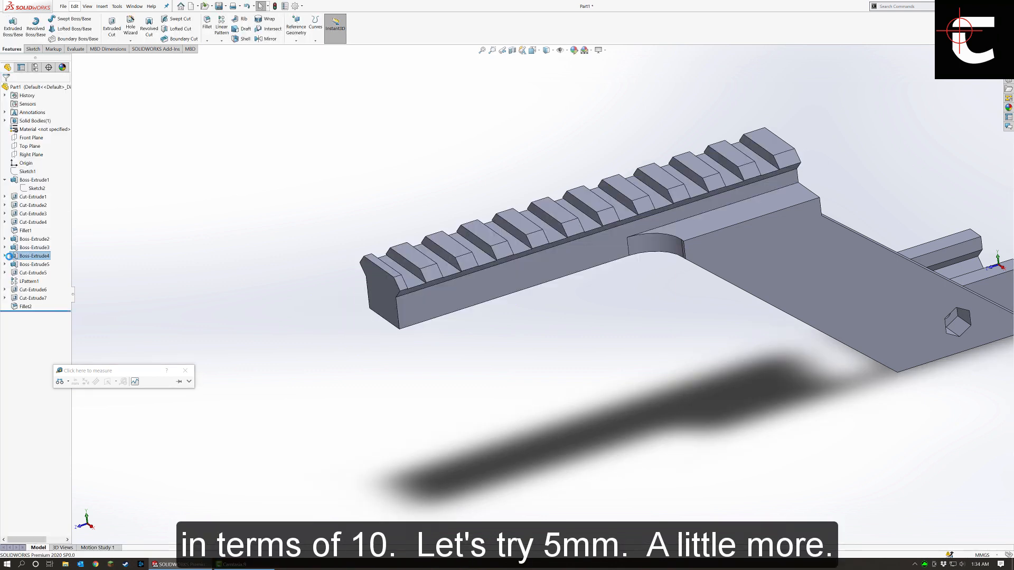
Set the blind depth of Boss-Extrude4, the extension carrying the rail, to 77 mm.
{"action": "left_click", "coordinate": [29, 256]}
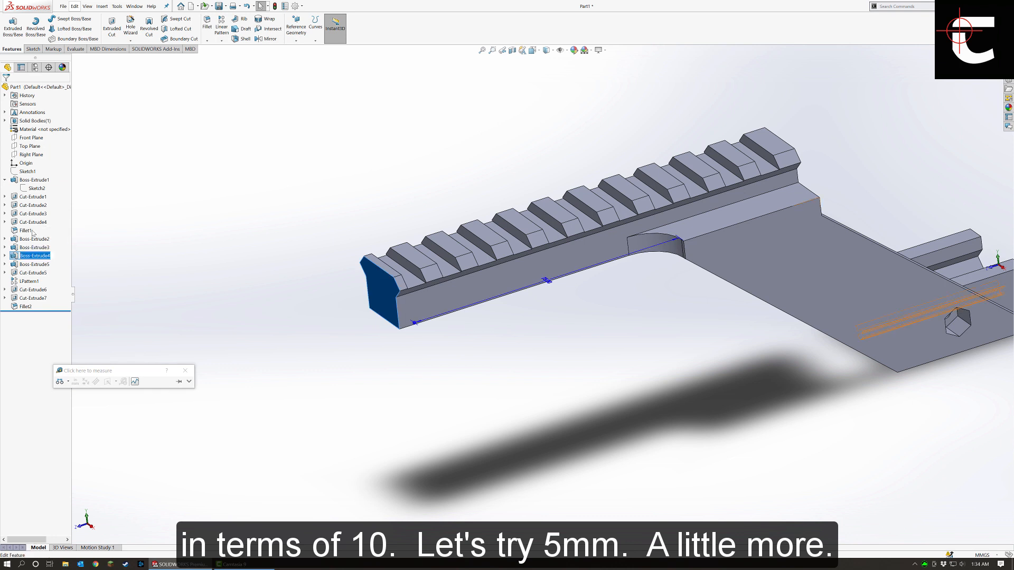
{"action": "left_click", "coordinate": [17, 258]}
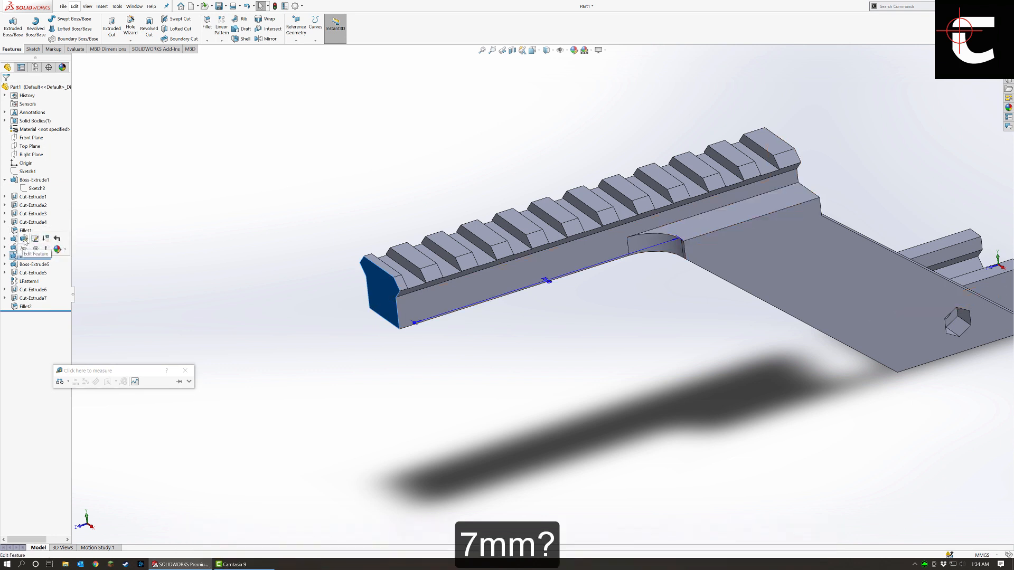
{"action": "left_click", "coordinate": [24, 239]}
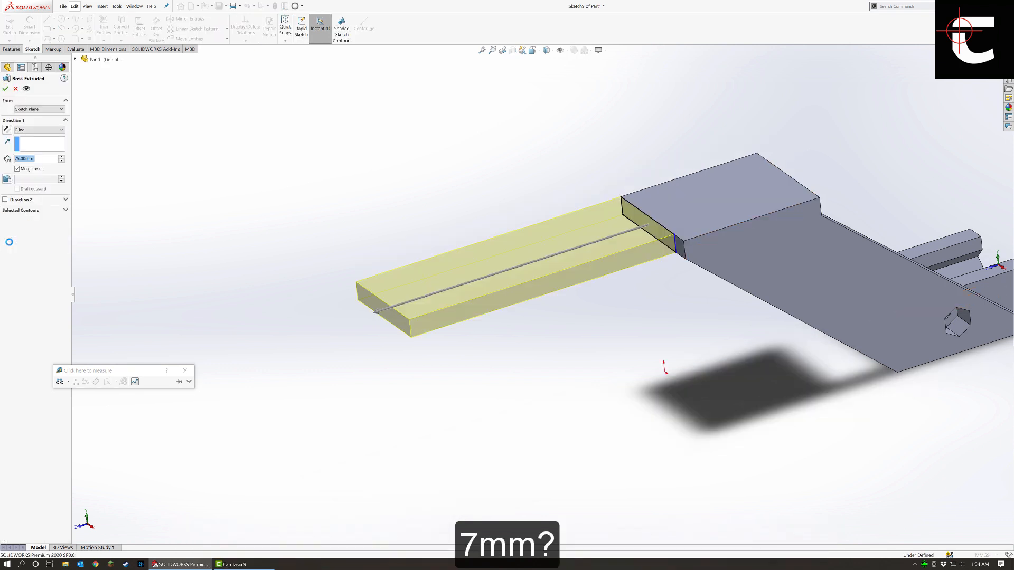
{"action": "type", "text": "77"}
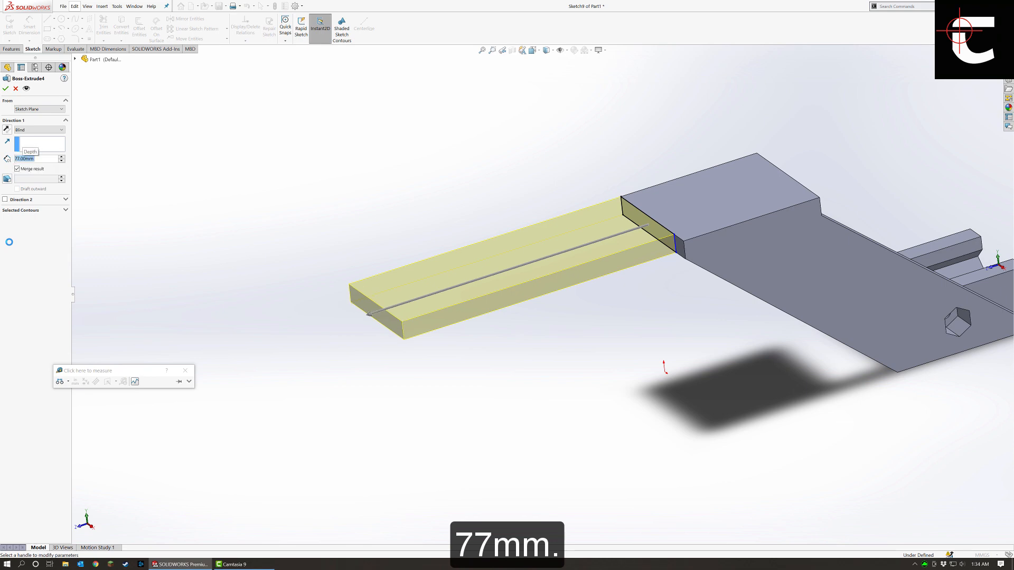
{"action": "key", "text": "Return"}
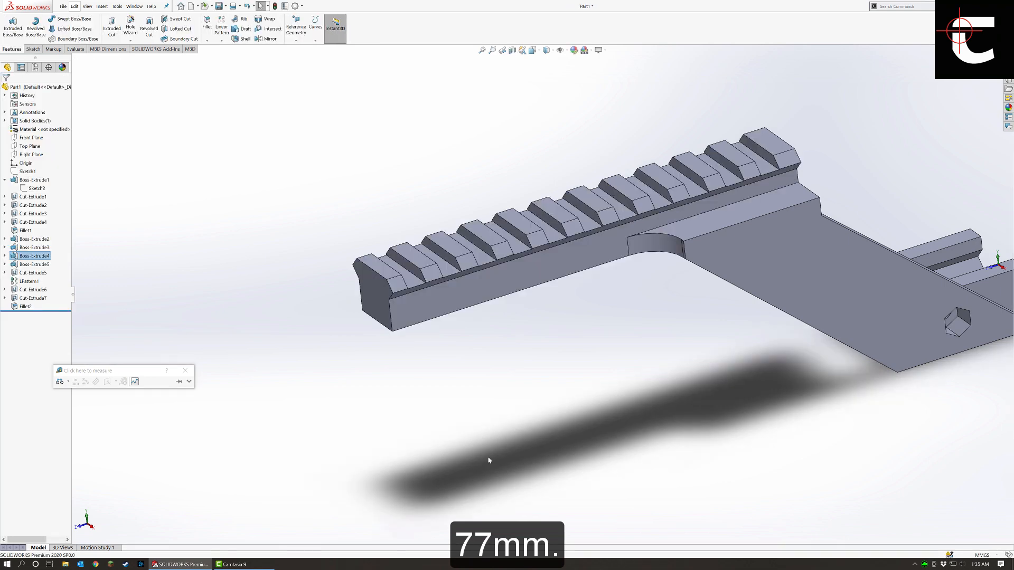
Examine the joint between the arm and the rail's underside and the clearance above the clamp for room to add a fillet.
{"action": "middle_click_drag", "start_coordinate": [488, 461], "coordinate": [581, 425]}
{"action": "scroll", "coordinate": [598, 294], "scroll_direction": "down", "scroll_amount": 3}
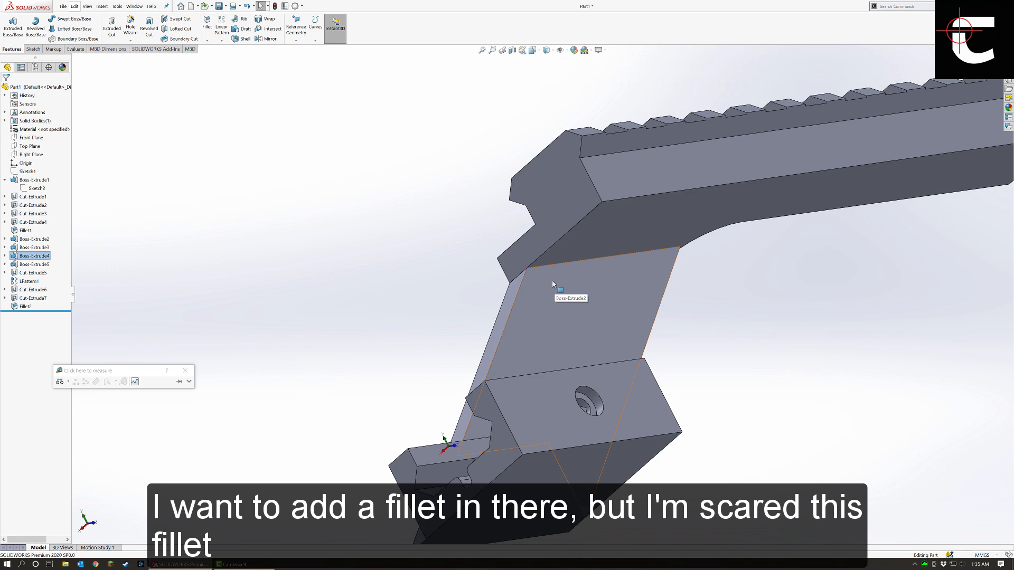
{"action": "middle_click_drag", "start_coordinate": [555, 283], "coordinate": [586, 264]}
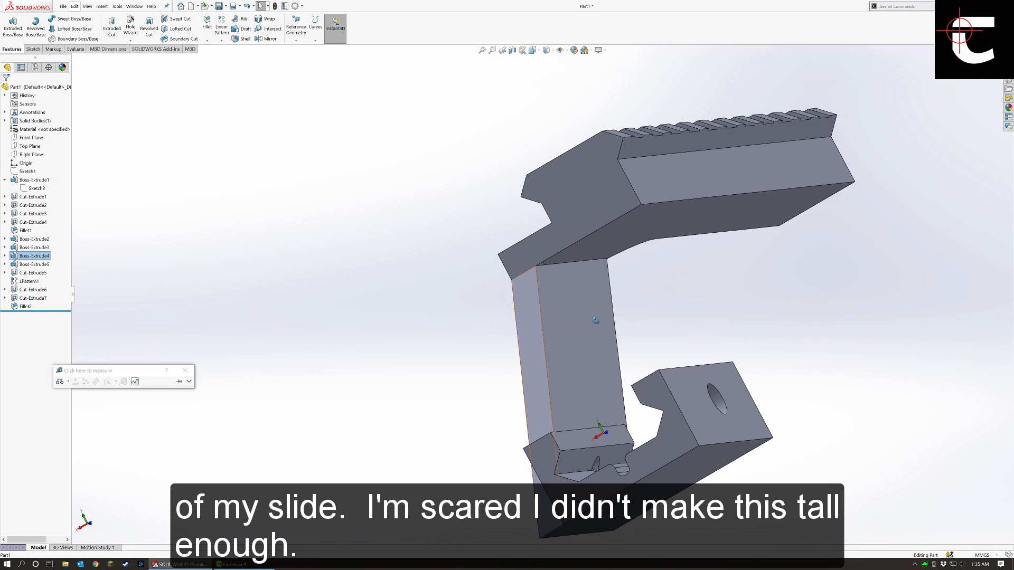
{"action": "middle_click_drag", "start_coordinate": [597, 321], "coordinate": [717, 299]}
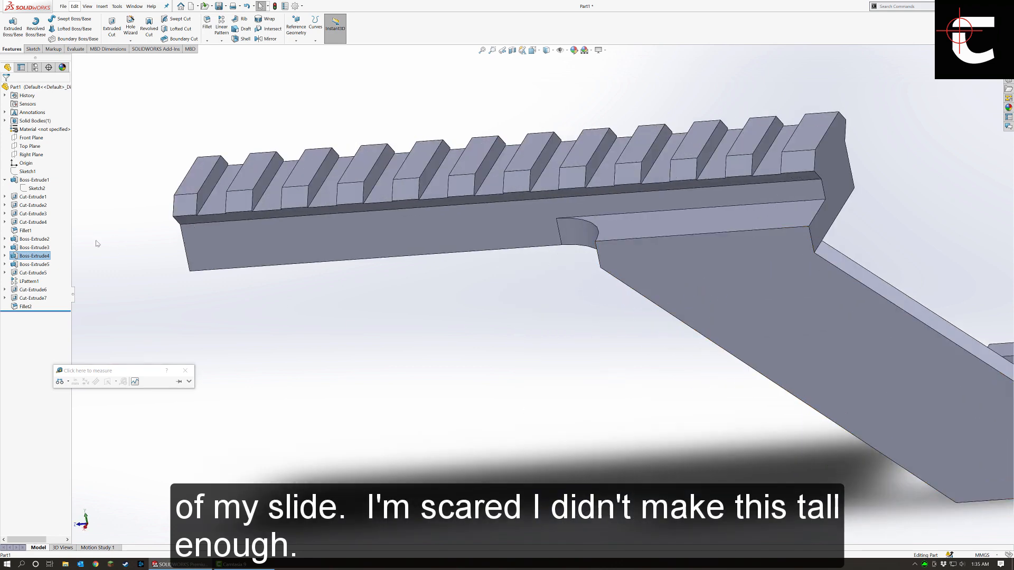
{"action": "left_click", "coordinate": [34, 248]}
{"action": "scroll", "coordinate": [420, 316], "scroll_direction": "up", "scroll_amount": 1}
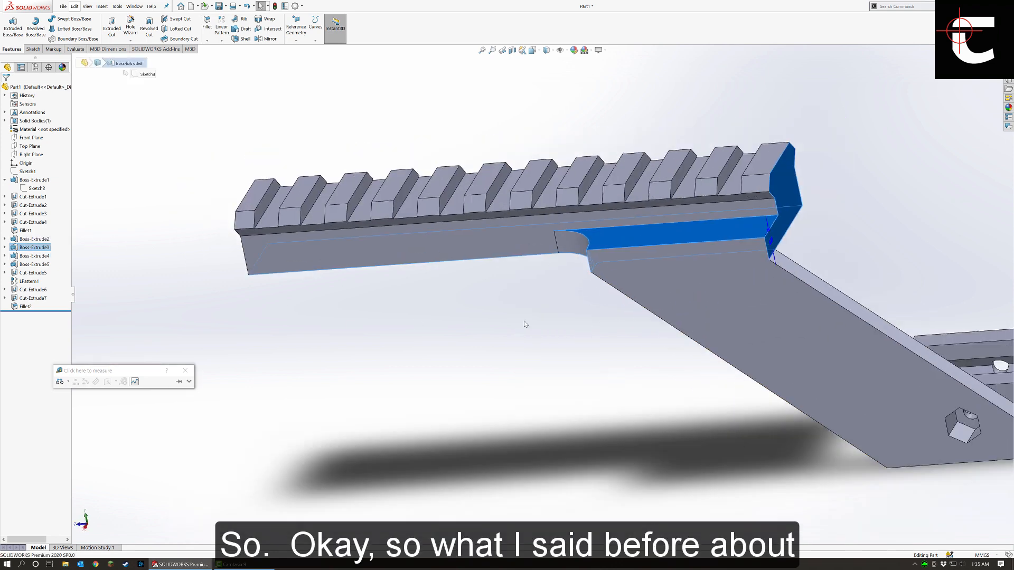
{"action": "left_click", "coordinate": [544, 301]}
{"action": "middle_click_drag", "start_coordinate": [543, 301], "coordinate": [824, 345]}
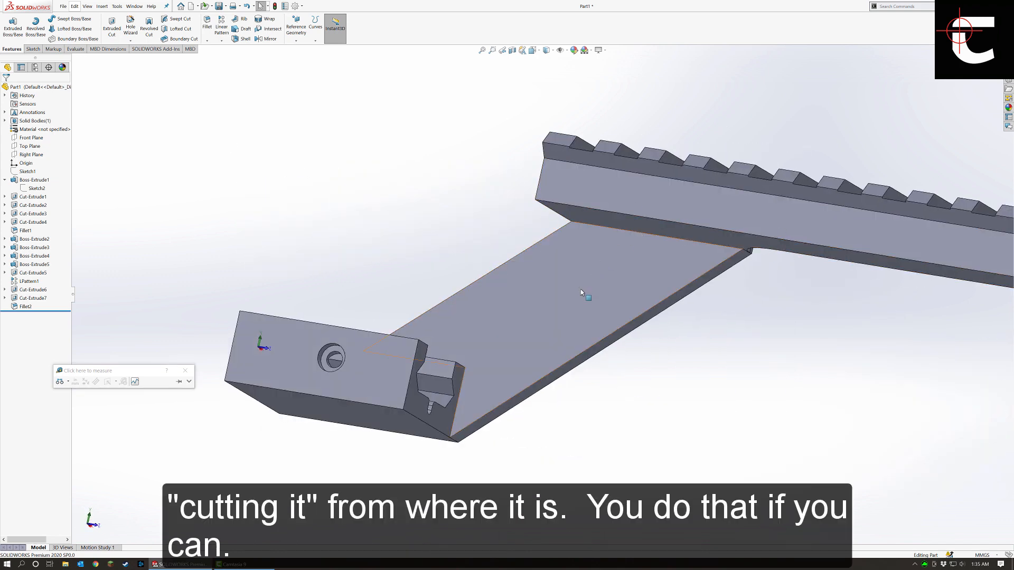
{"action": "middle_click_drag", "start_coordinate": [580, 289], "coordinate": [552, 310]}
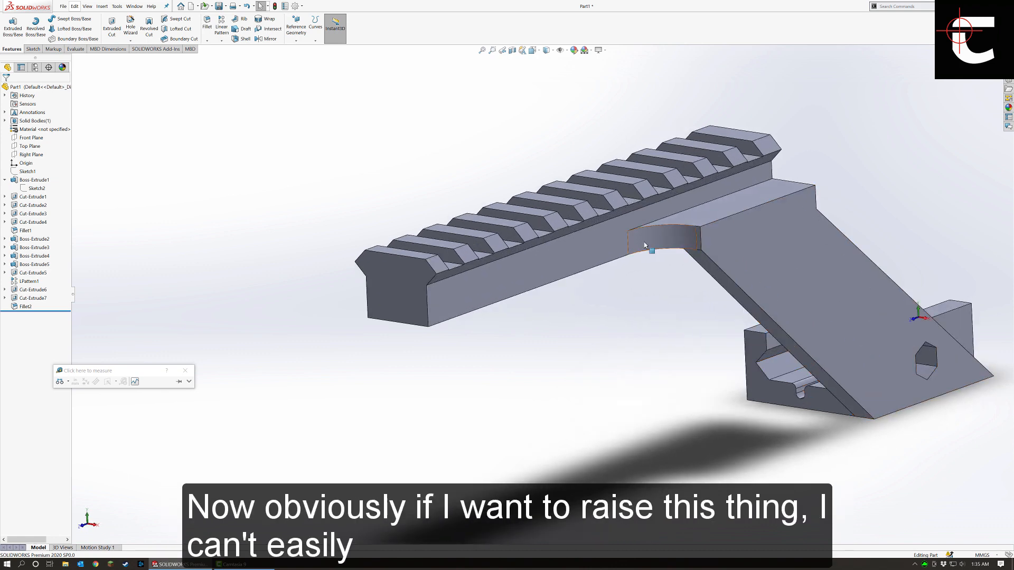
{"action": "middle_click_drag", "start_coordinate": [712, 349], "coordinate": [781, 253]}
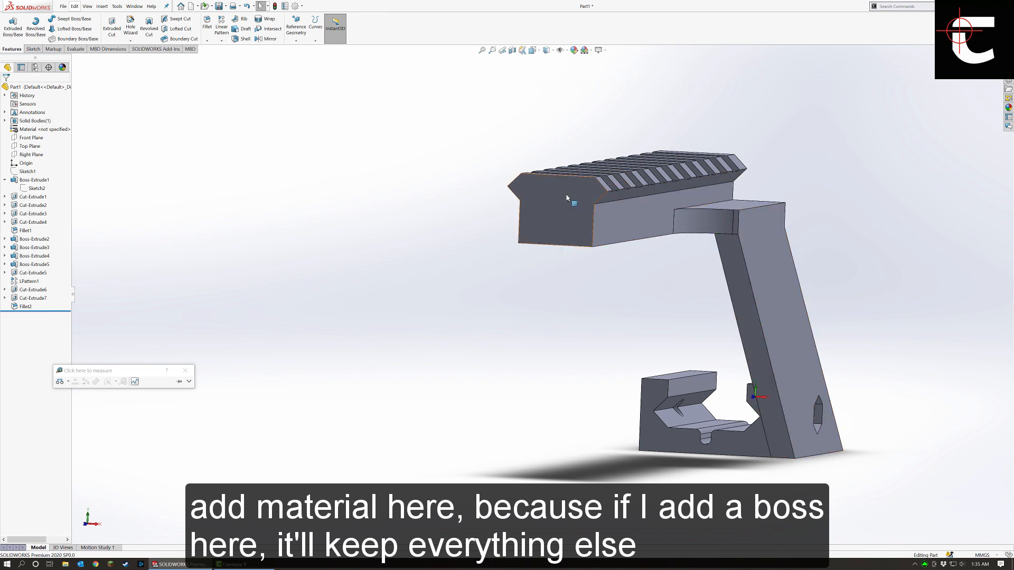
Edit the slanted arm's sketch under Boss-Extrude2, set its vertical height dimension to 43 mm and rebuild the part.
{"action": "left_click", "coordinate": [751, 293]}
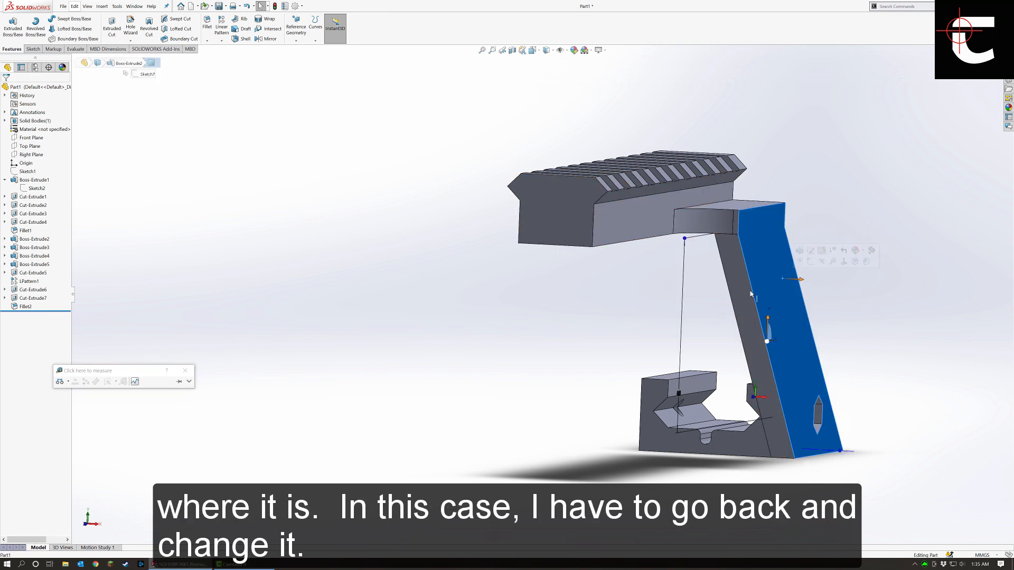
{"action": "left_click", "coordinate": [5, 239]}
{"action": "left_click", "coordinate": [39, 247]}
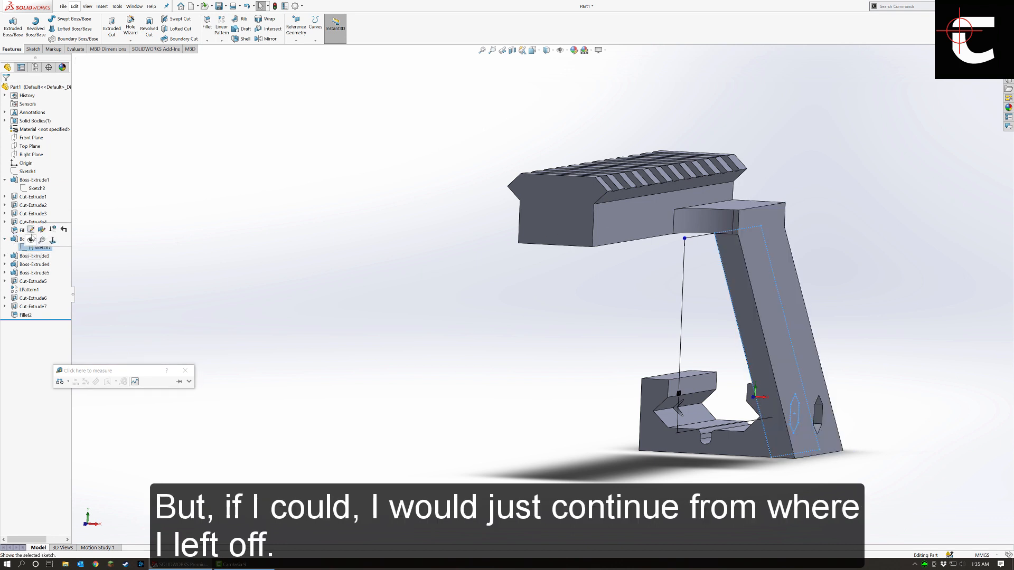
{"action": "left_click", "coordinate": [30, 230]}
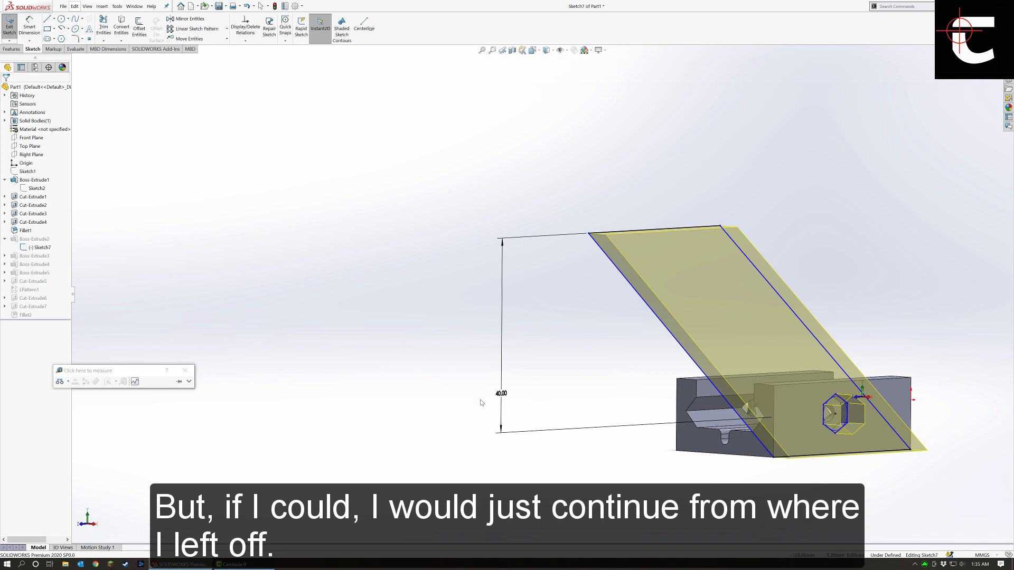
{"action": "left_click", "coordinate": [501, 397]}
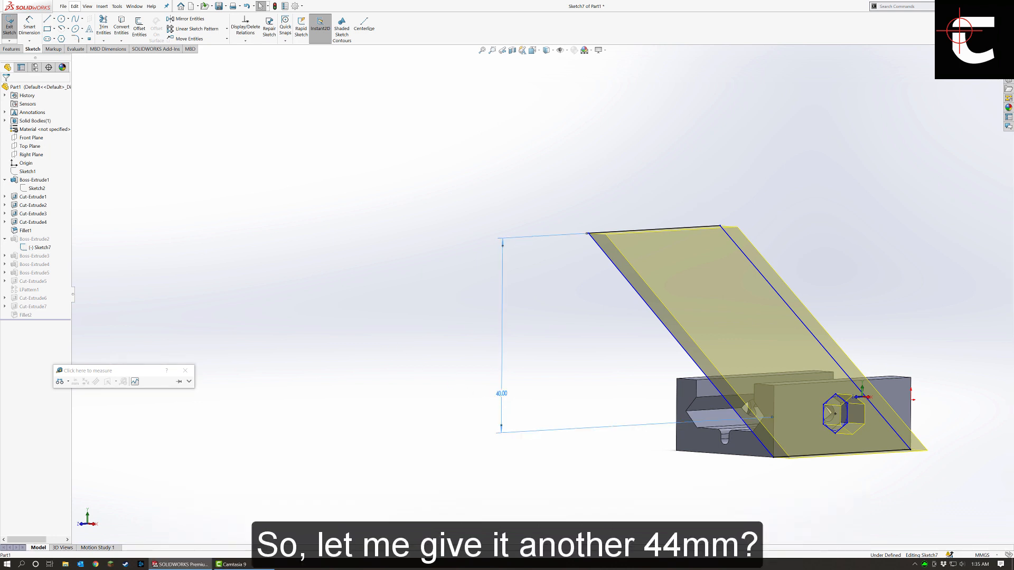
{"action": "double_click", "coordinate": [500, 395]}
{"action": "type", "text": "4"}
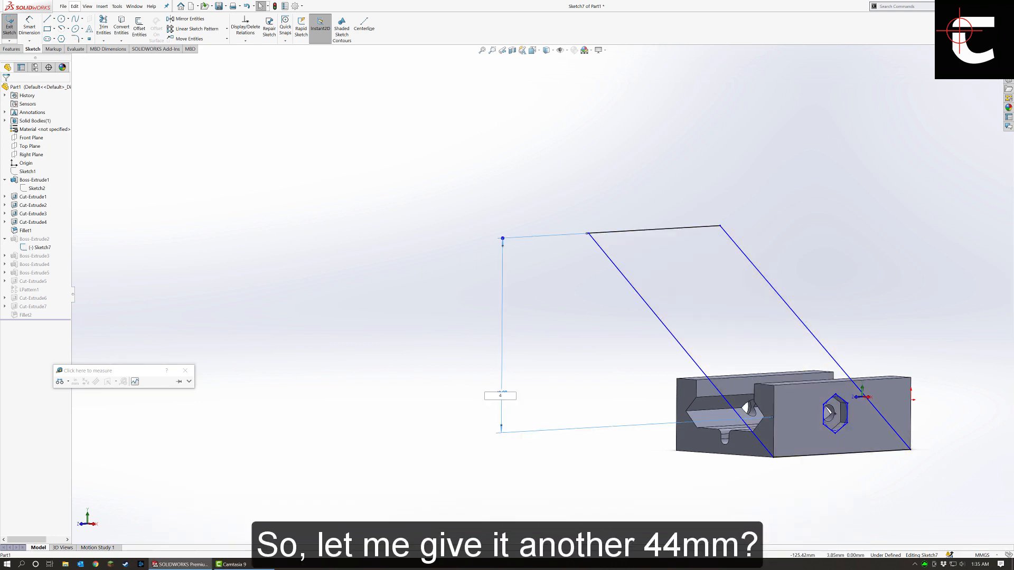
{"action": "type", "text": "3"}
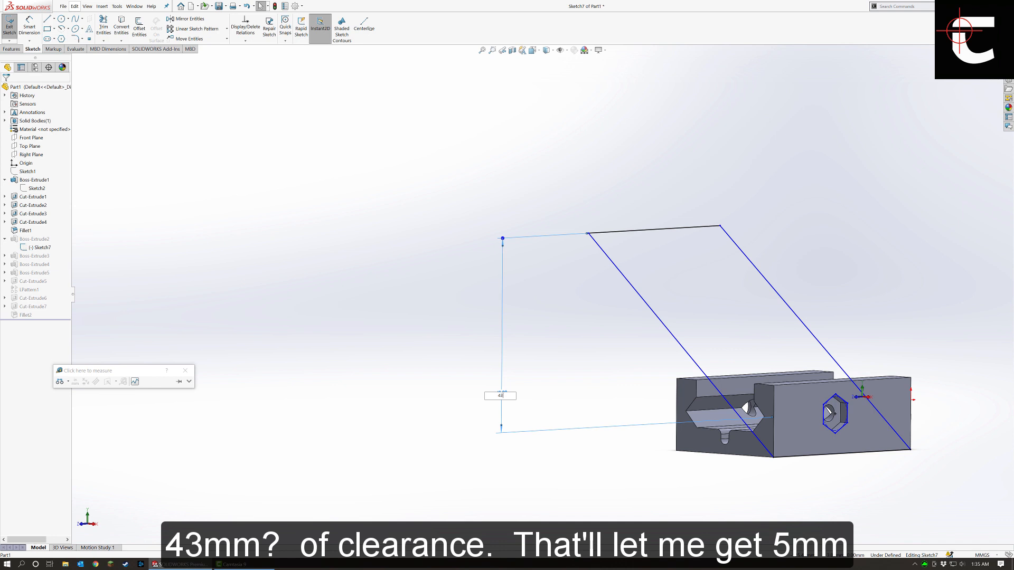
{"action": "key", "text": "Return"}
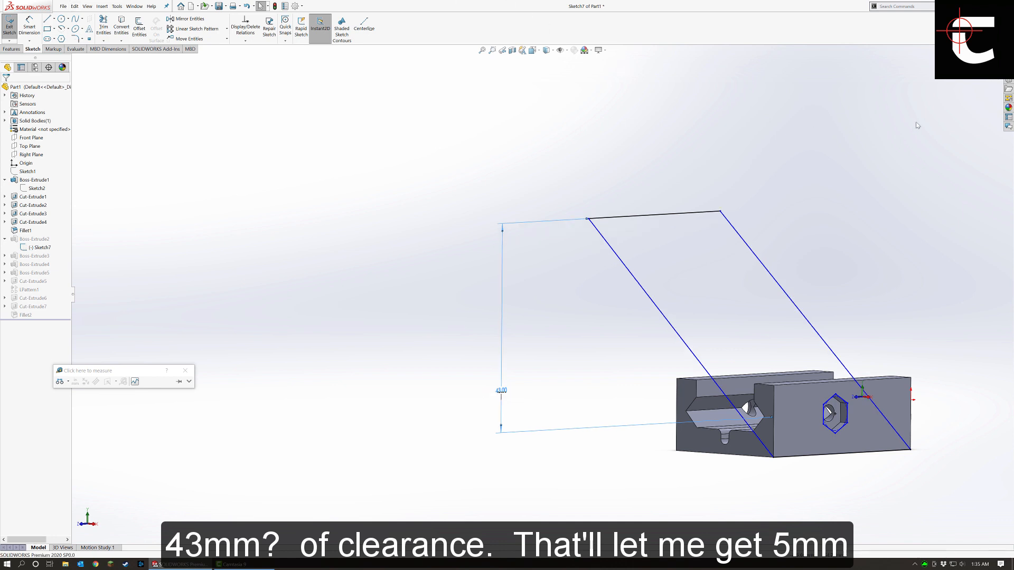
{"action": "left_click", "coordinate": [991, 65]}
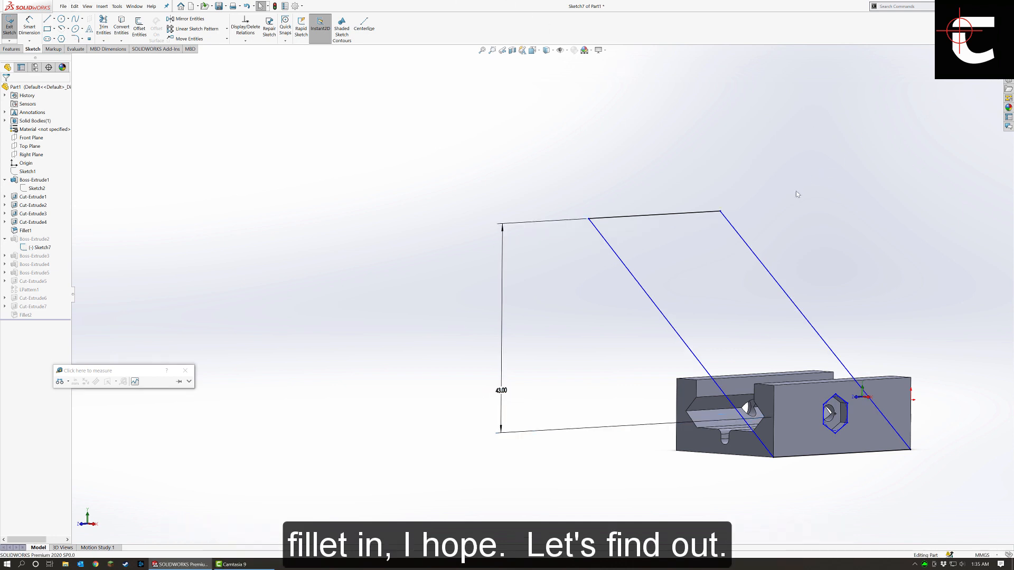
Add a 5 mm fillet to the edge where the slanted arm meets the rail's underside.
{"action": "middle_click_drag", "start_coordinate": [720, 217], "coordinate": [474, 227]}
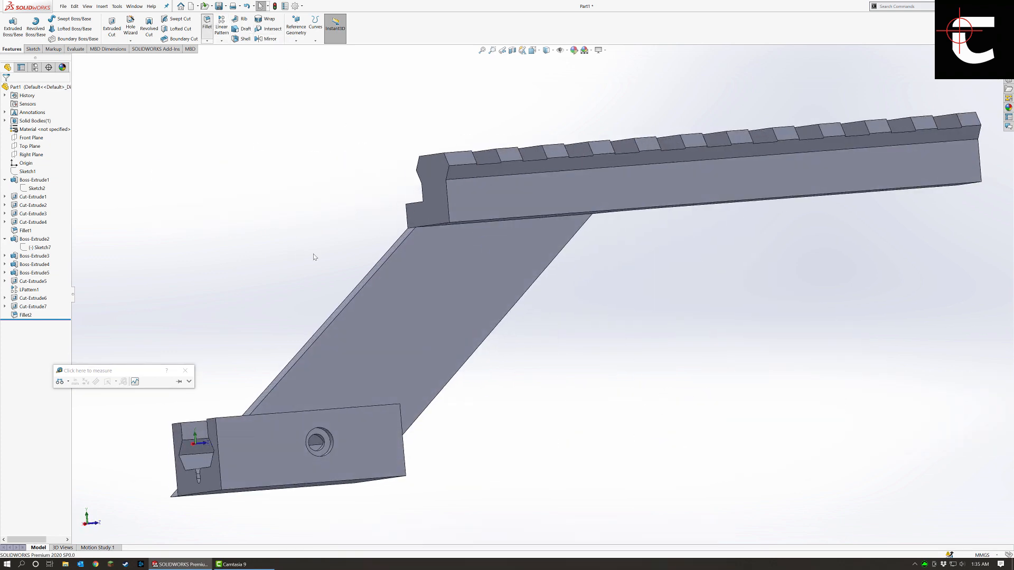
{"action": "middle_click_drag", "start_coordinate": [339, 233], "coordinate": [348, 209]}
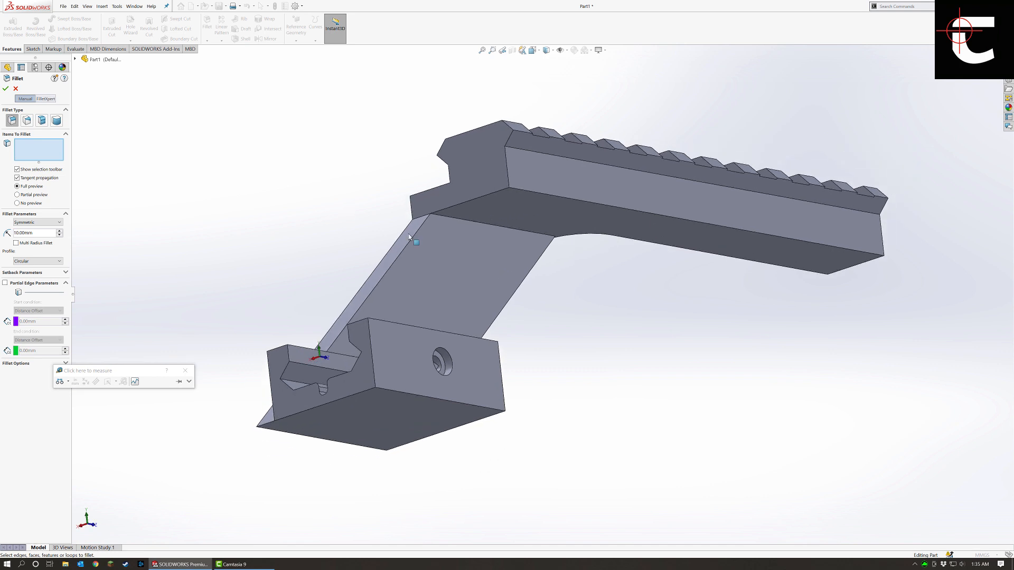
{"action": "left_click", "coordinate": [446, 225]}
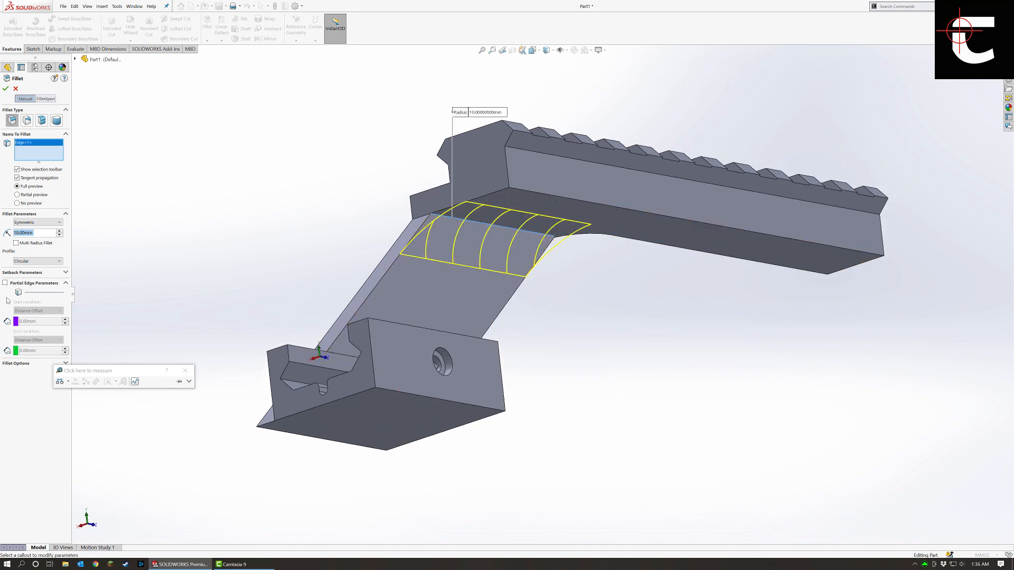
{"action": "type", "text": "5"}
{"action": "key", "text": "Return"}
{"action": "key", "text": "Return"}
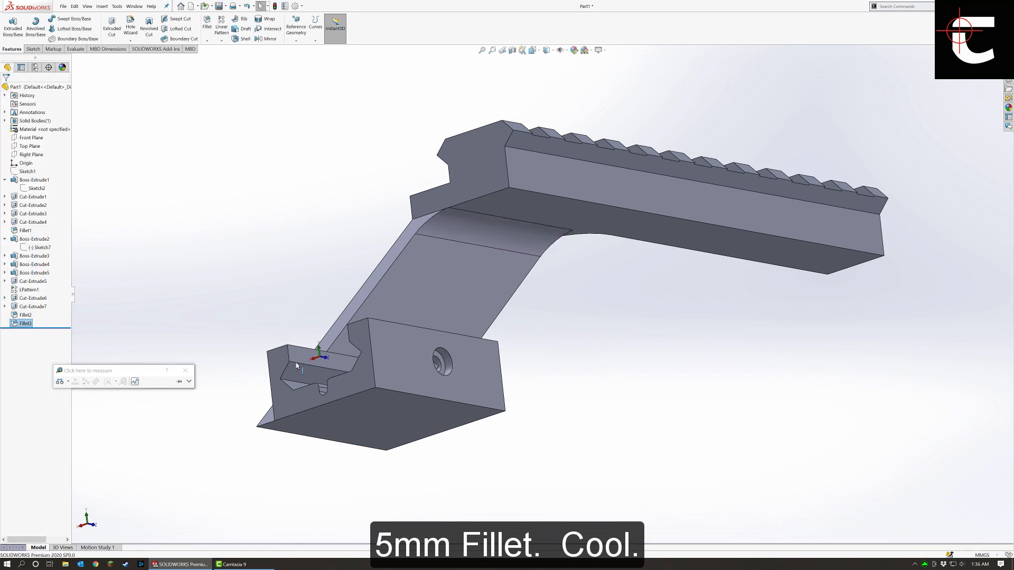
Round the outer top edge of the slanted arm beside the rail with a 5 mm fillet.
{"action": "scroll", "coordinate": [380, 311], "scroll_direction": "up", "scroll_amount": 2}
{"action": "middle_click_drag", "start_coordinate": [390, 306], "coordinate": [457, 343]}
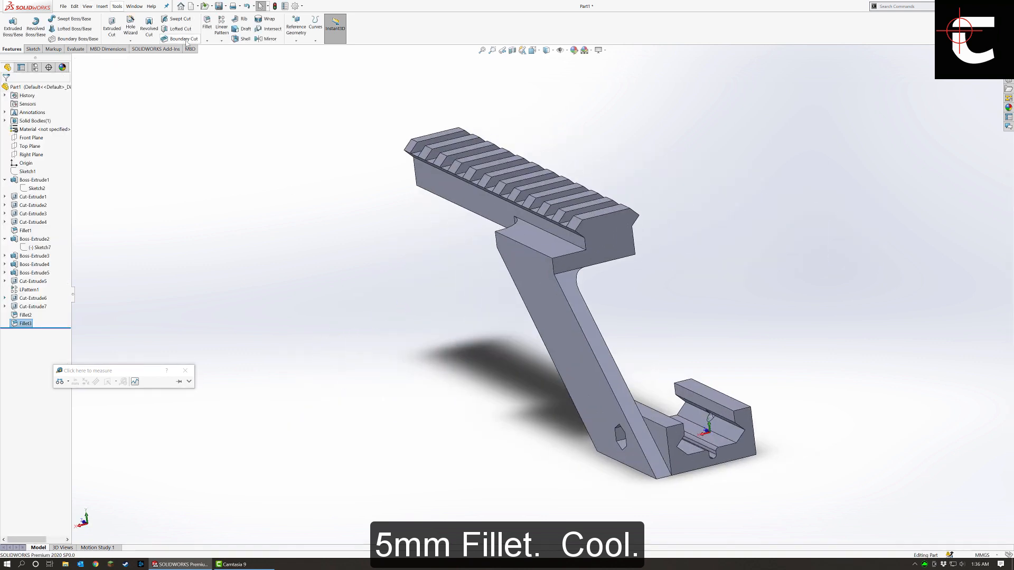
{"action": "left_click", "coordinate": [532, 250]}
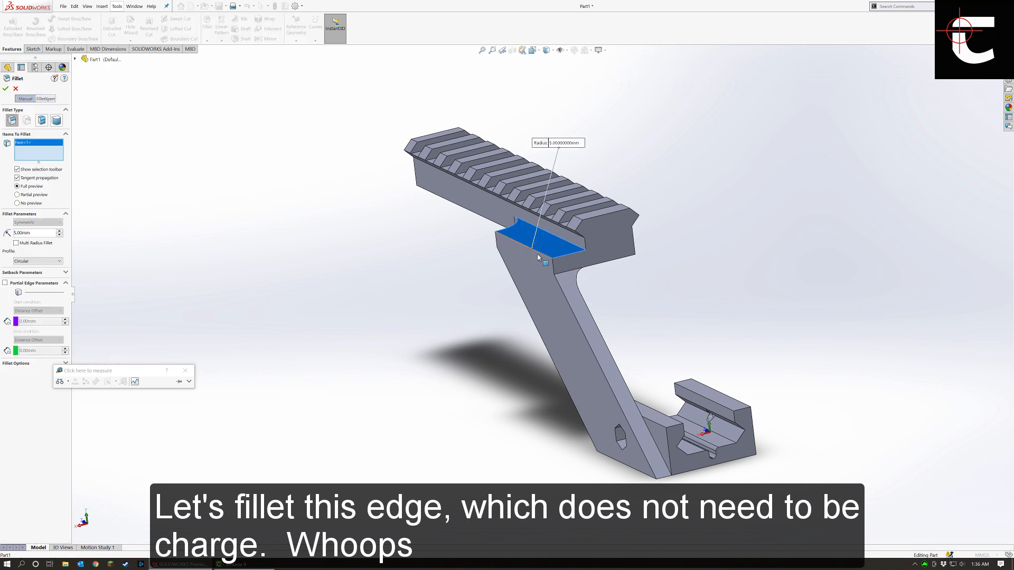
{"action": "left_click", "coordinate": [549, 256]}
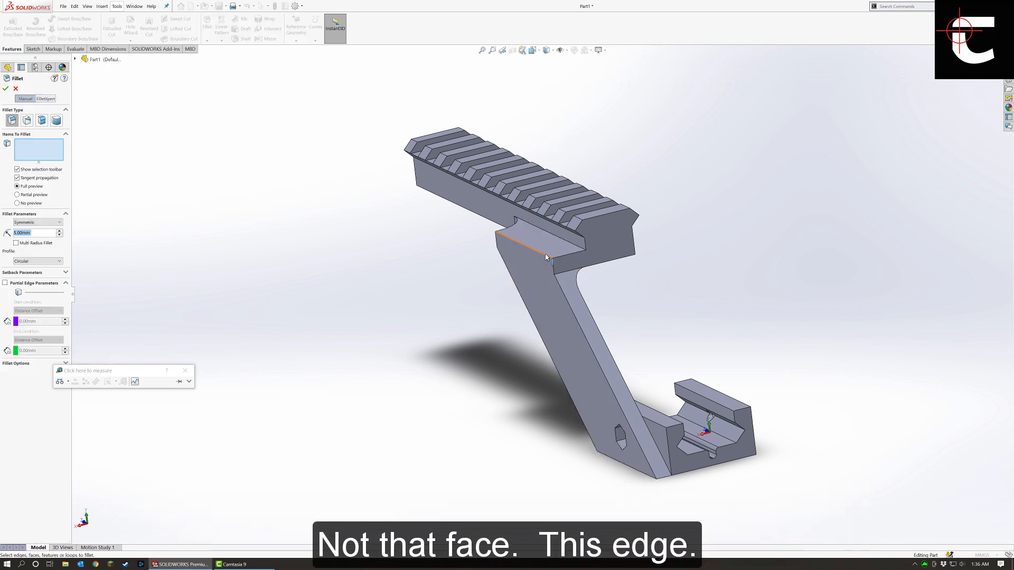
{"action": "left_click", "coordinate": [545, 257]}
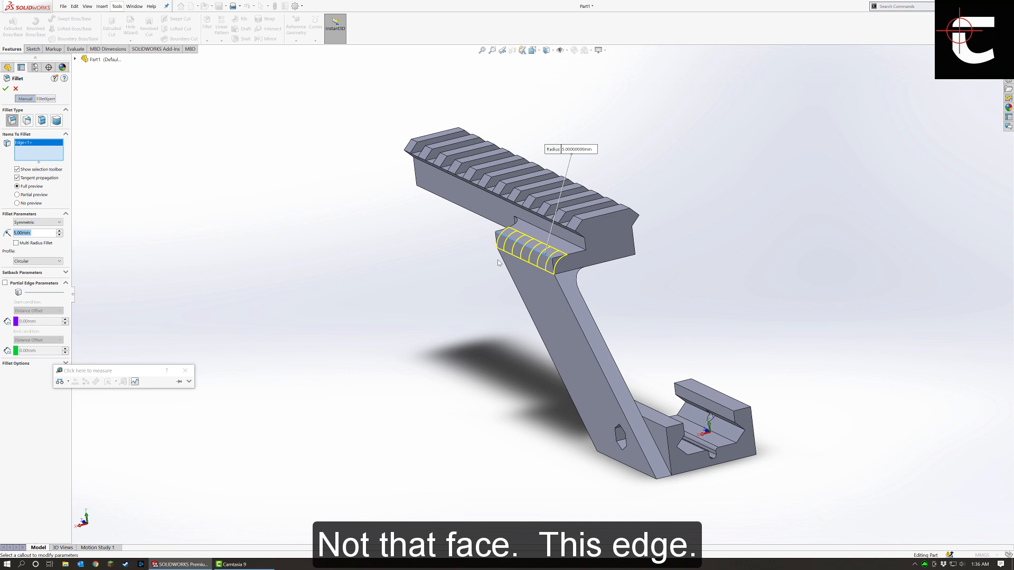
{"action": "key", "text": "Return"}
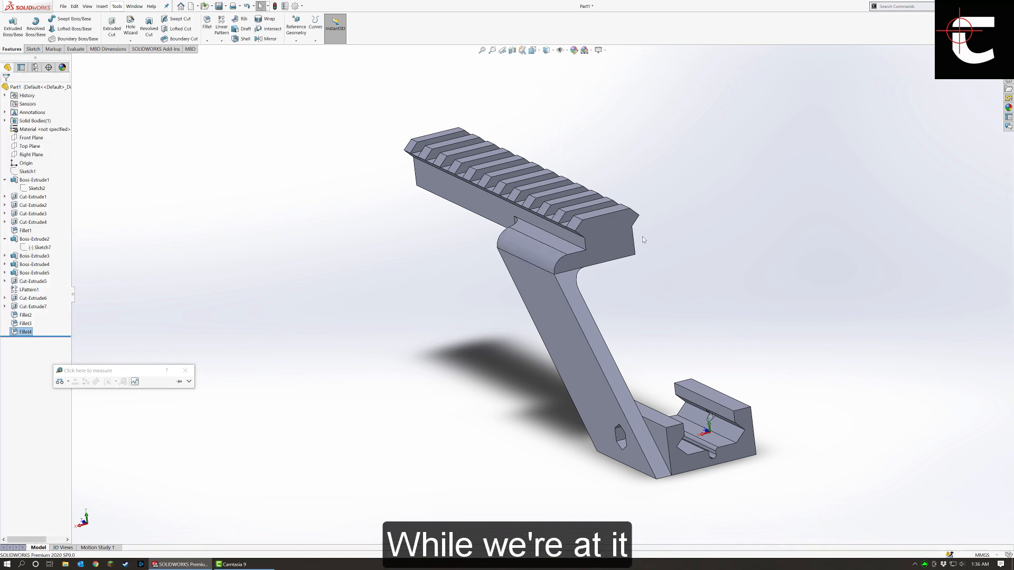
Start one fillet on three edges: the rail block's lower end edge and two edges where the arm joins the clamp.
{"action": "middle_click_drag", "start_coordinate": [642, 238], "coordinate": [568, 224]}
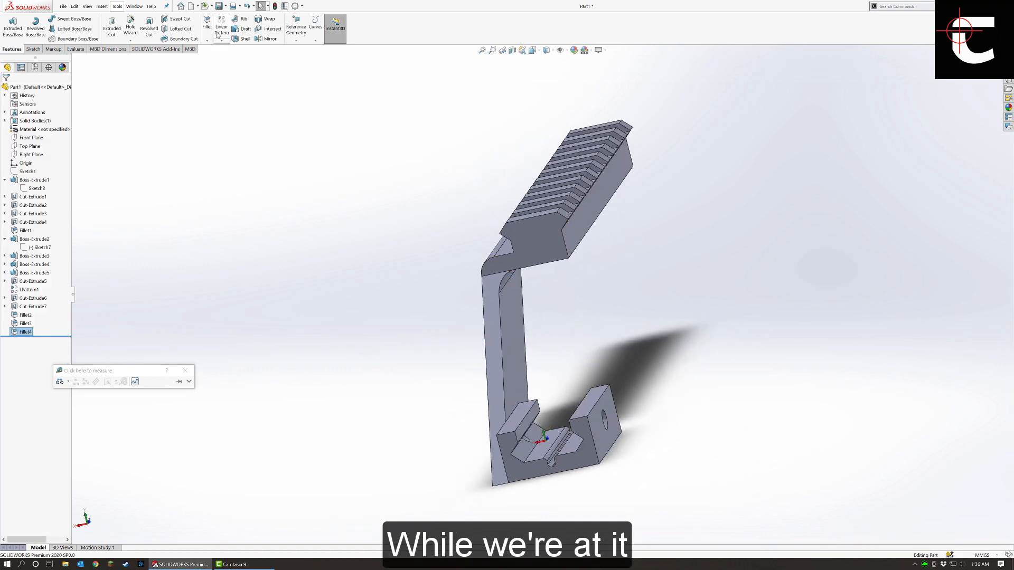
{"action": "left_click", "coordinate": [495, 273]}
{"action": "middle_click_drag", "start_coordinate": [502, 506], "coordinate": [760, 430]}
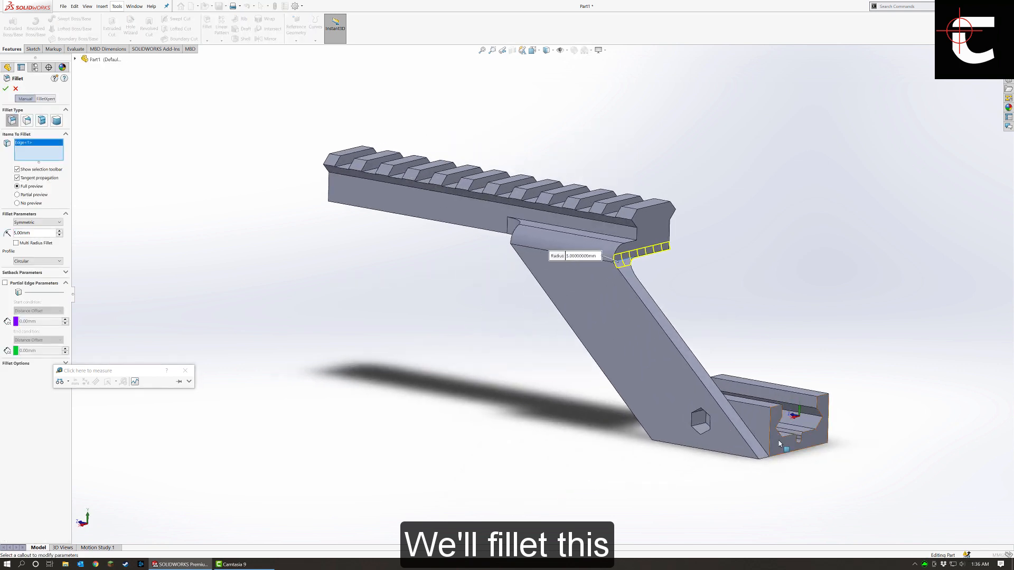
{"action": "left_click", "coordinate": [750, 432]}
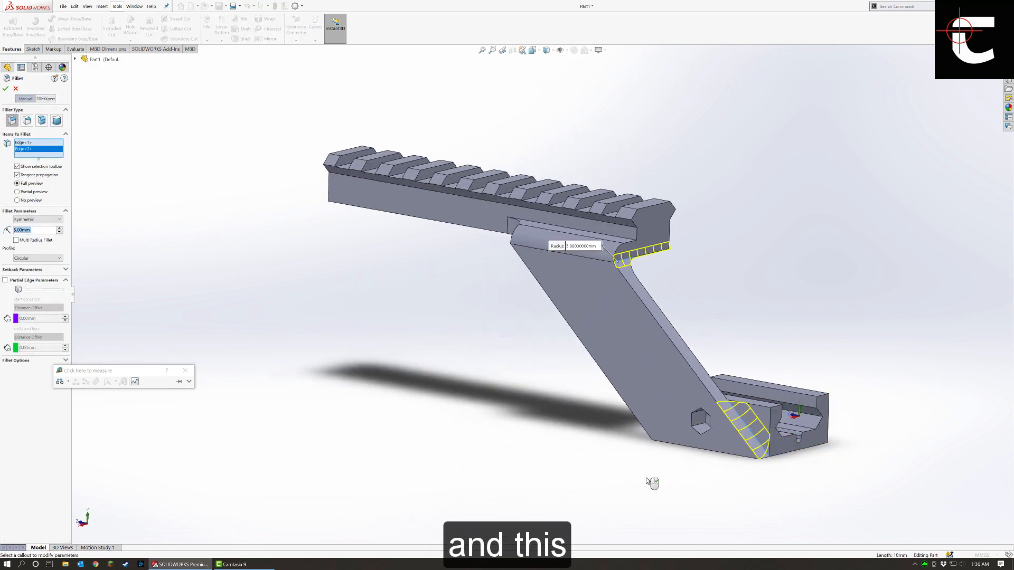
{"action": "middle_click_drag", "start_coordinate": [651, 482], "coordinate": [772, 461]}
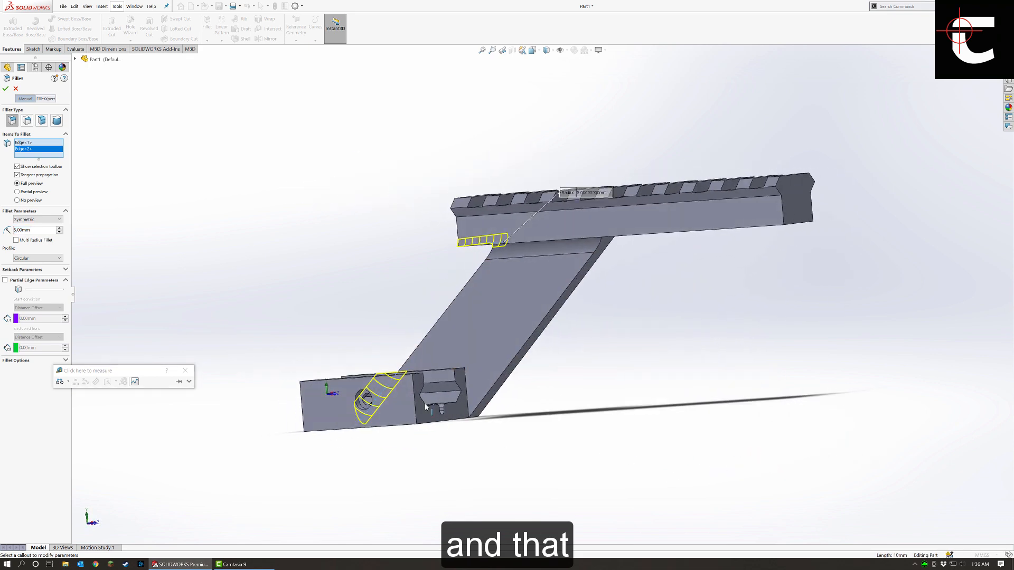
{"action": "left_click", "coordinate": [470, 411]}
{"action": "mouse_move", "coordinate": [401, 436]}
{"action": "middle_mouse_down"}
{"action": "mouse_move", "coordinate": [525, 468]}
{"action": "mouse_move", "coordinate": [536, 525]}
{"action": "mouse_move", "coordinate": [411, 424]}
{"action": "middle_mouse_up"}
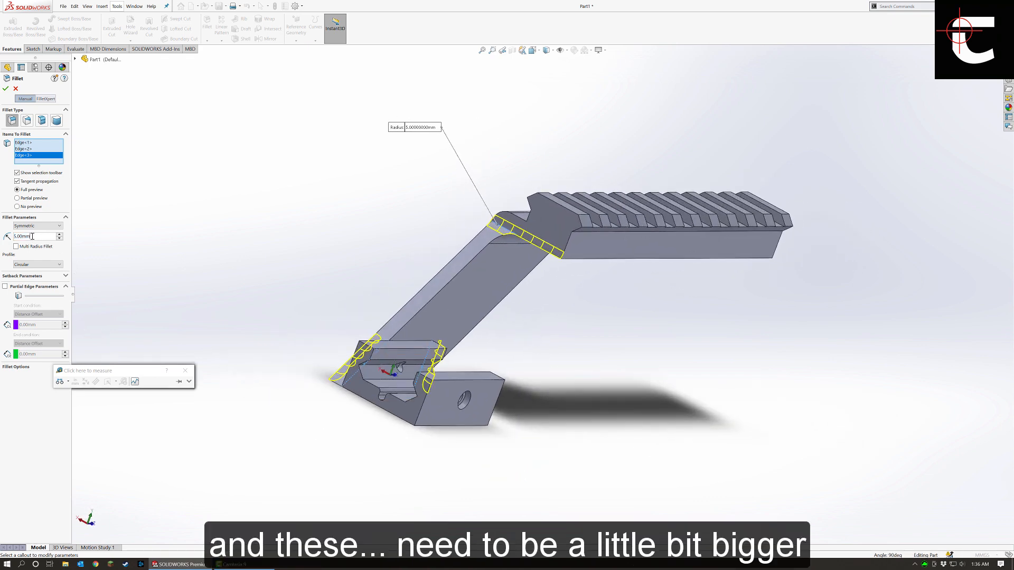
Try a 10 mm radius for the three-edge fillet and inspect its preview around the clamp.
{"action": "type", "text": "10"}
{"action": "key", "text": "Return"}
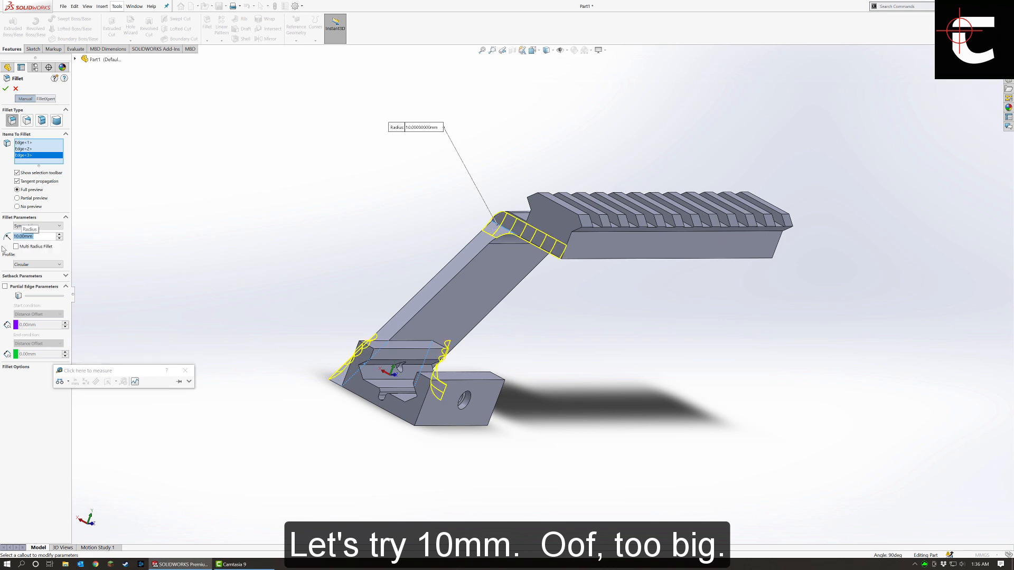
{"action": "middle_click_drag", "start_coordinate": [419, 413], "coordinate": [731, 416]}
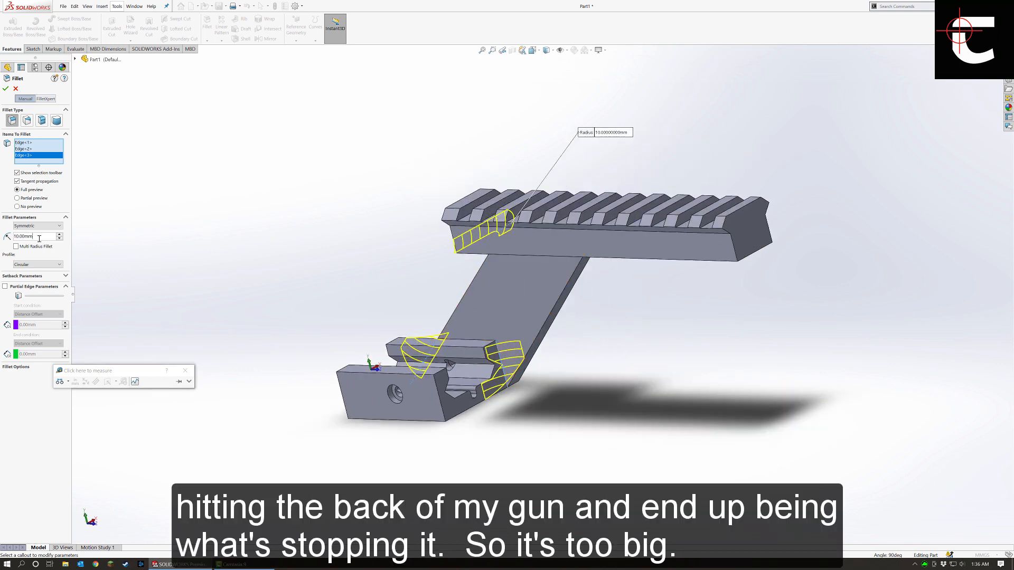
Set the radius of the three-edge fillet to 7 mm and apply it.
{"action": "left_click_drag", "start_coordinate": [39, 237], "coordinate": [19, 247]}
{"action": "type", "text": "5"}
{"action": "key", "text": "Return"}
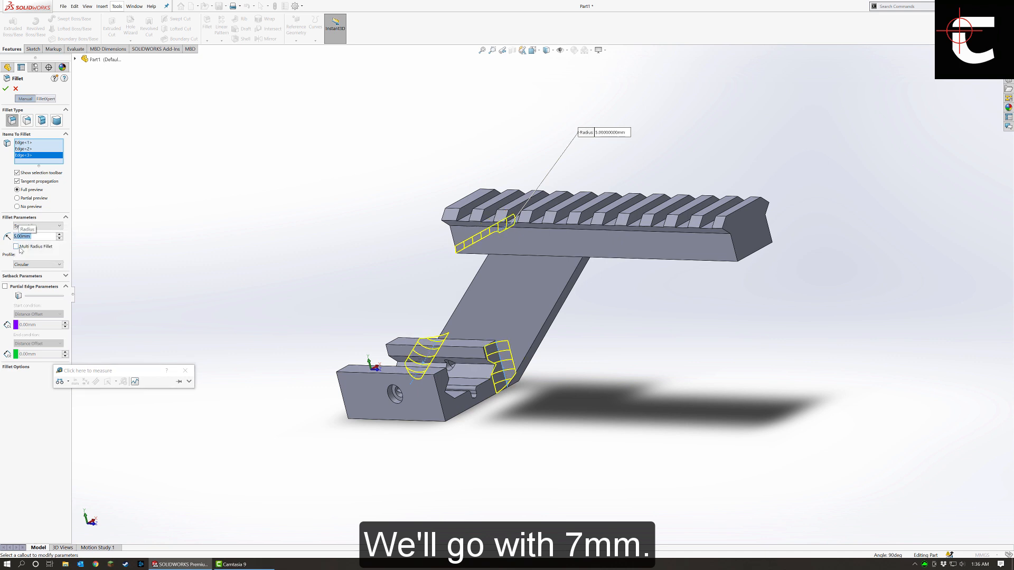
{"action": "type", "text": "7"}
{"action": "key", "text": "Return"}
{"action": "key", "text": "Return"}
{"action": "scroll", "coordinate": [424, 405], "scroll_direction": "up", "scroll_amount": 1}
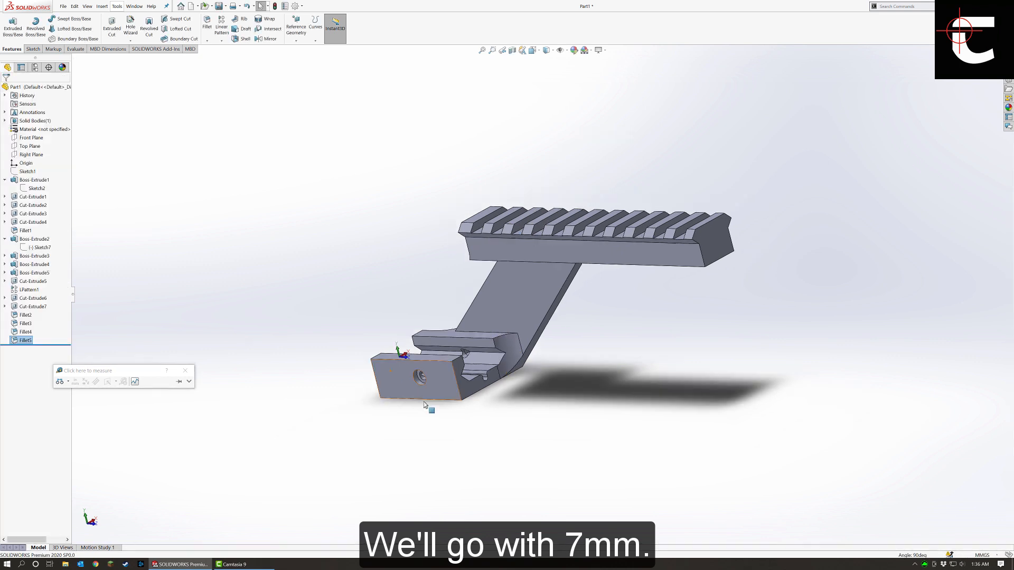
Open a new sketch on the flat underside of the rail, viewed square-on.
{"action": "middle_click_drag", "start_coordinate": [424, 403], "coordinate": [472, 383]}
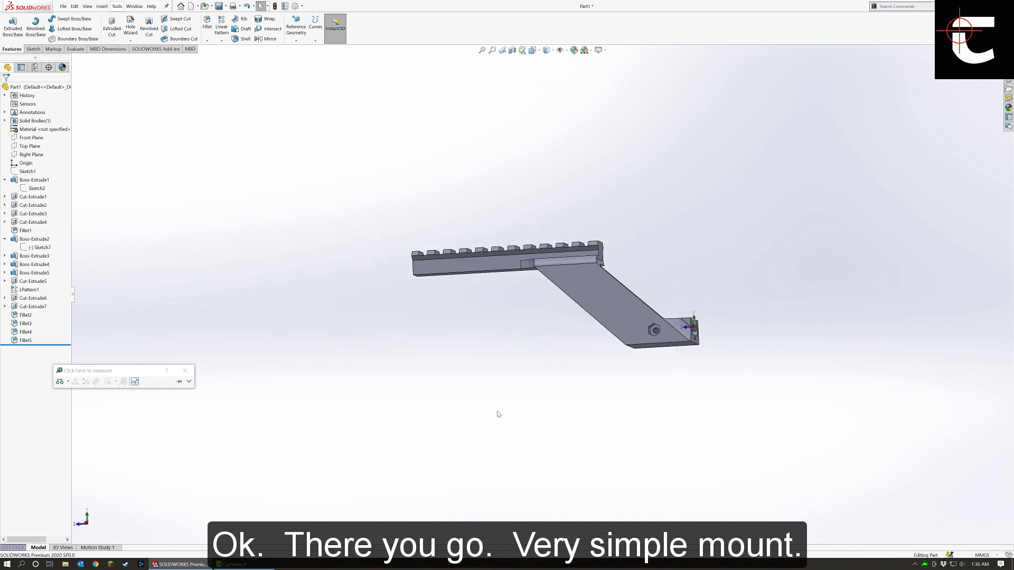
{"action": "middle_click_drag", "start_coordinate": [502, 315], "coordinate": [538, 444]}
{"action": "key", "text": "space"}
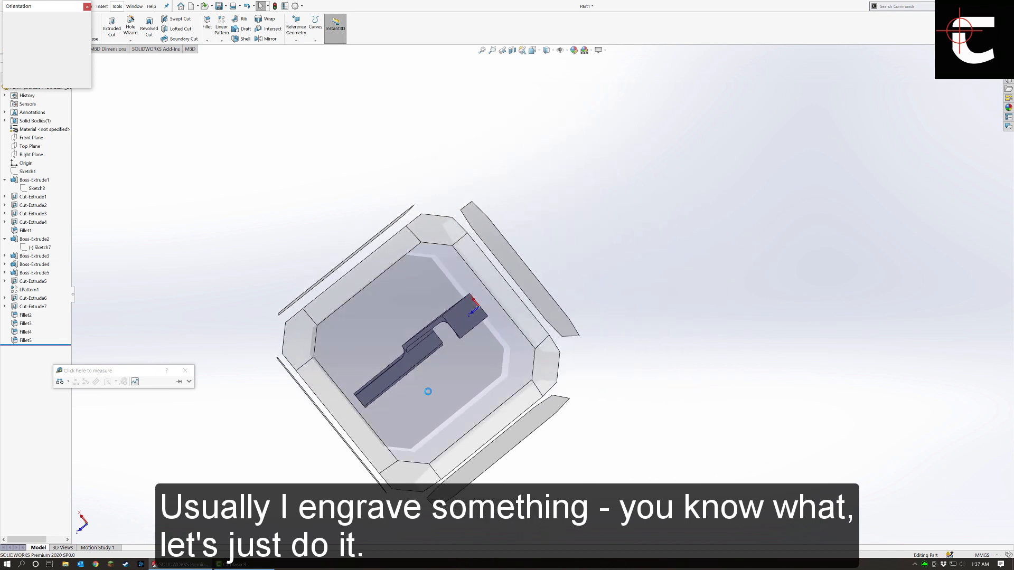
{"action": "left_click", "coordinate": [428, 392]}
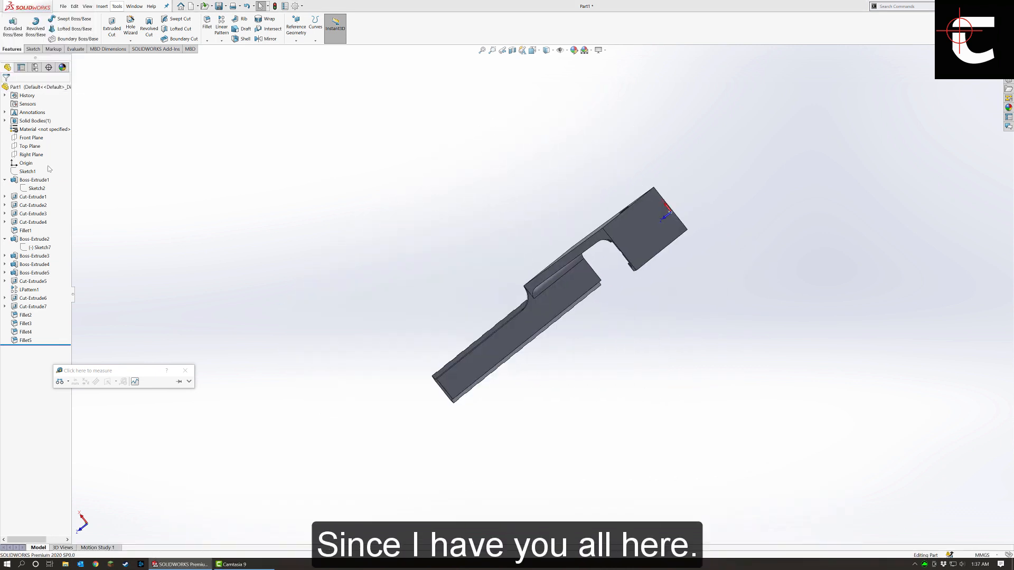
{"action": "left_click", "coordinate": [33, 48]}
{"action": "left_click", "coordinate": [9, 24]}
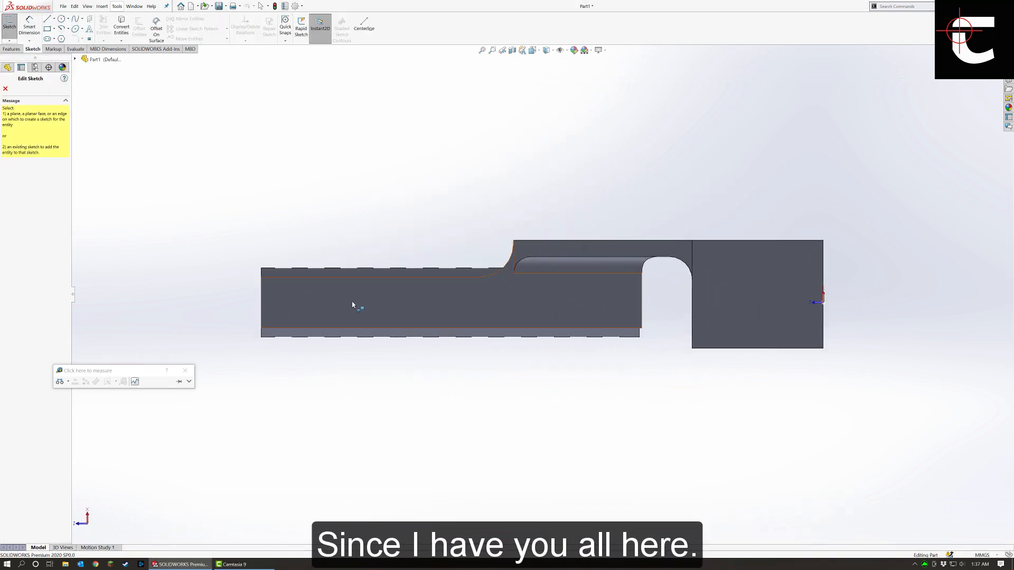
{"action": "left_click", "coordinate": [350, 301]}
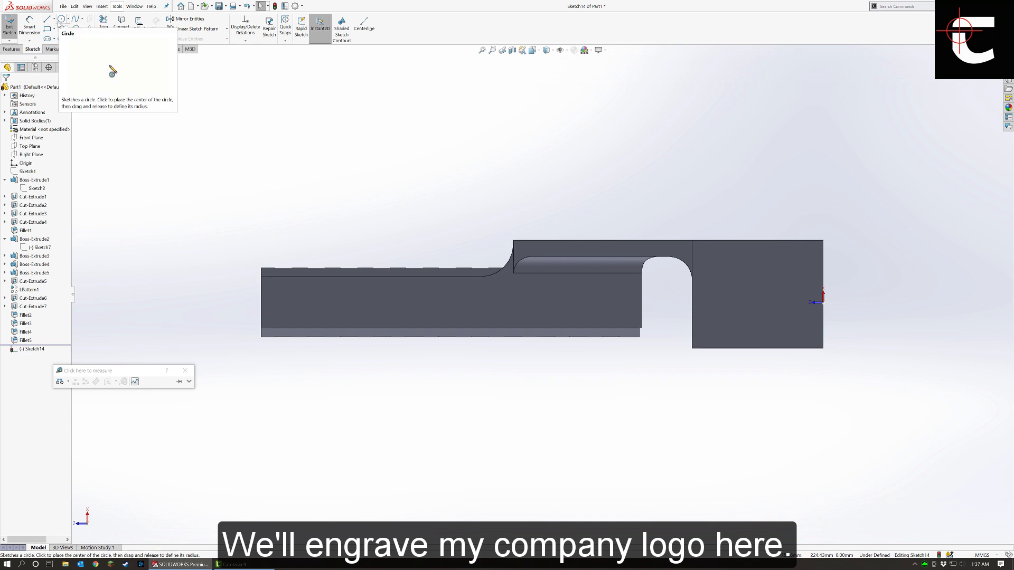
Draw a horizontal centerline about 116 mm long across the full length of the rail's underside.
{"action": "left_click", "coordinate": [262, 319]}
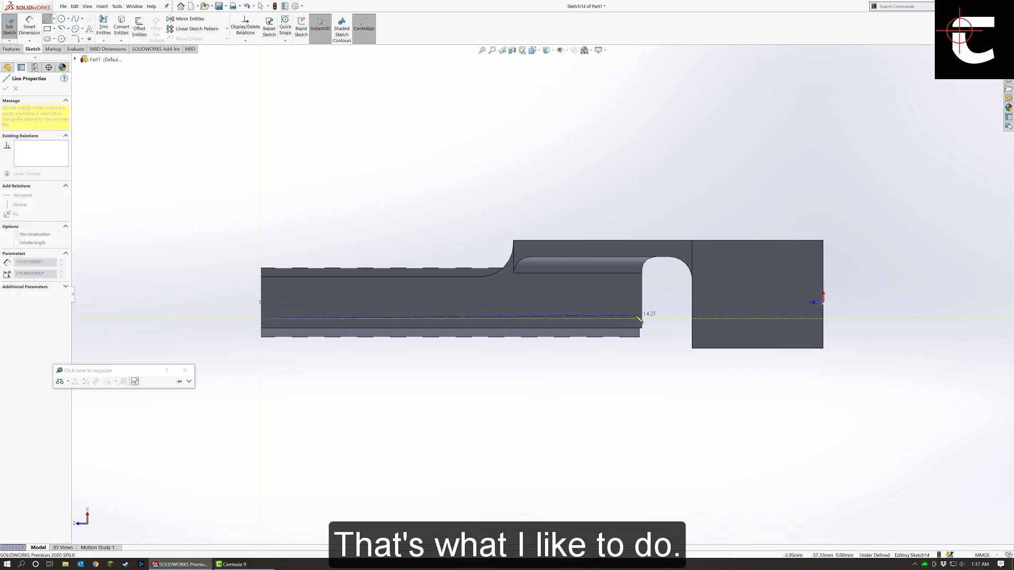
{"action": "left_click", "coordinate": [642, 320]}
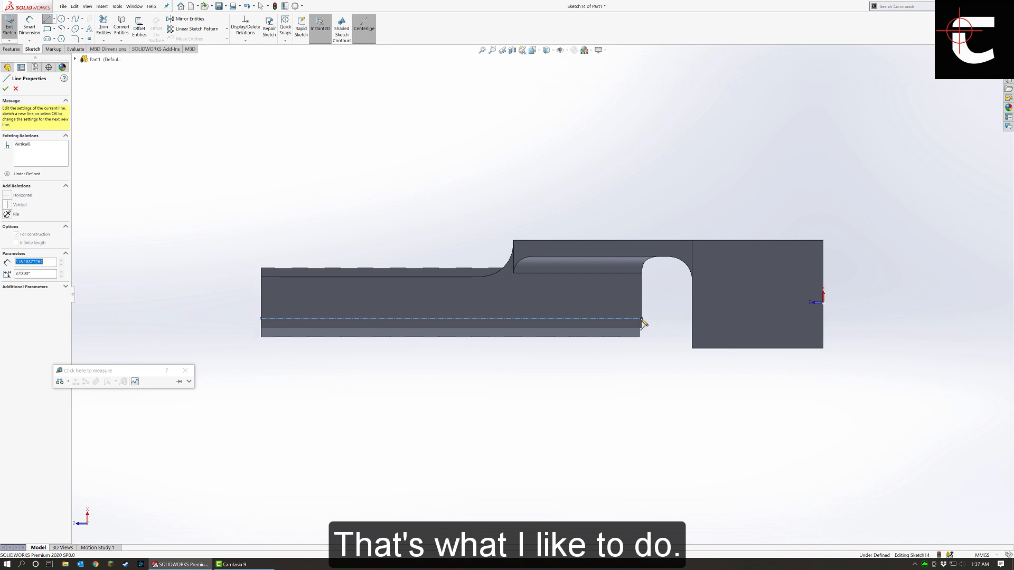
{"action": "key", "text": "Escape"}
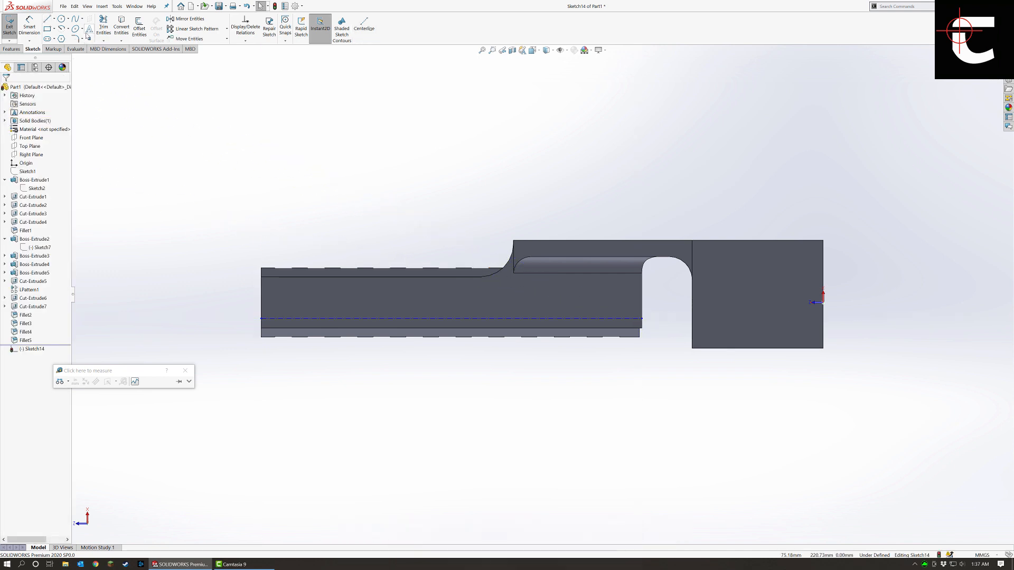
Create sketch text reading "CronoArm Customs" that follows the centerline on the rail's underside.
{"action": "left_click", "coordinate": [88, 31]}
{"action": "left_click", "coordinate": [342, 319]}
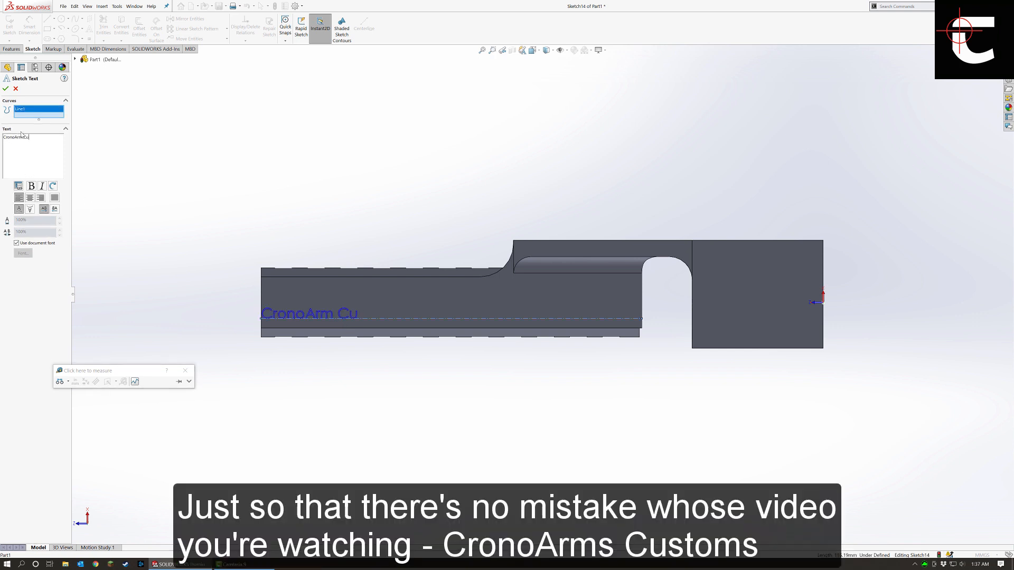
{"action": "type", "text": "stoms"}
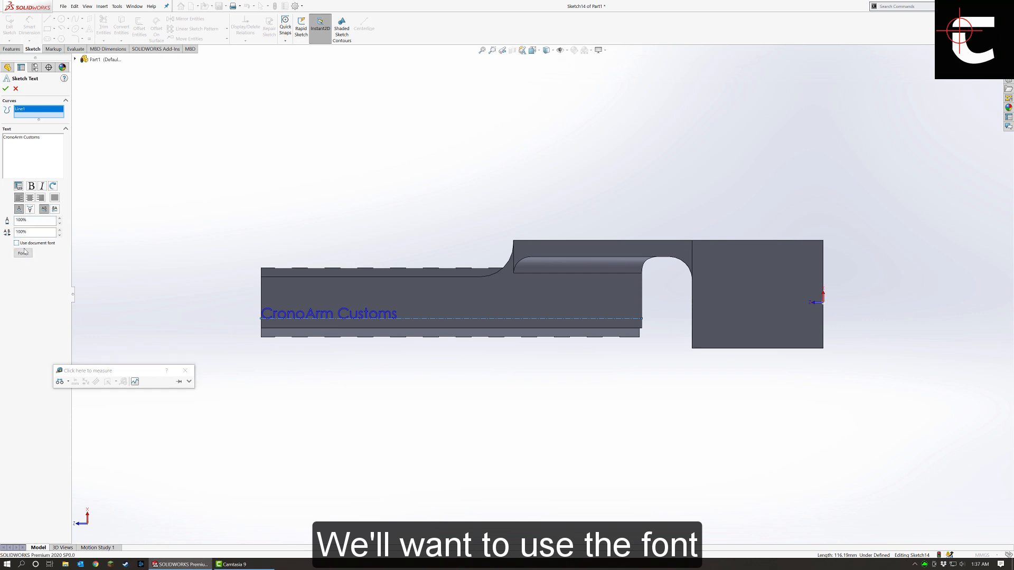
Turn off the document font for the engraving text and set its font to Impact.
{"action": "left_click", "coordinate": [16, 243]}
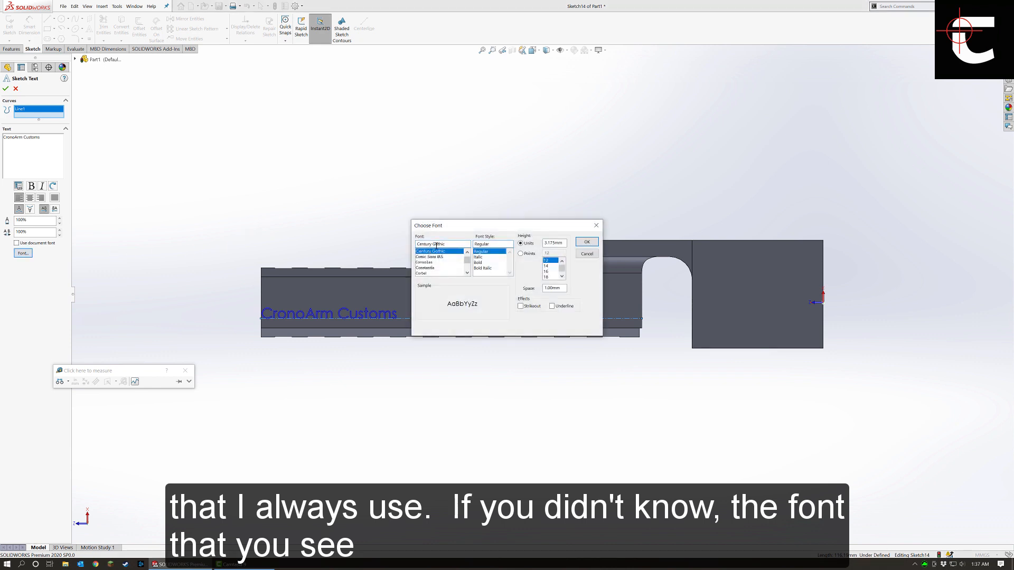
{"action": "double_click", "coordinate": [445, 243]}
{"action": "type", "text": "Impact"}
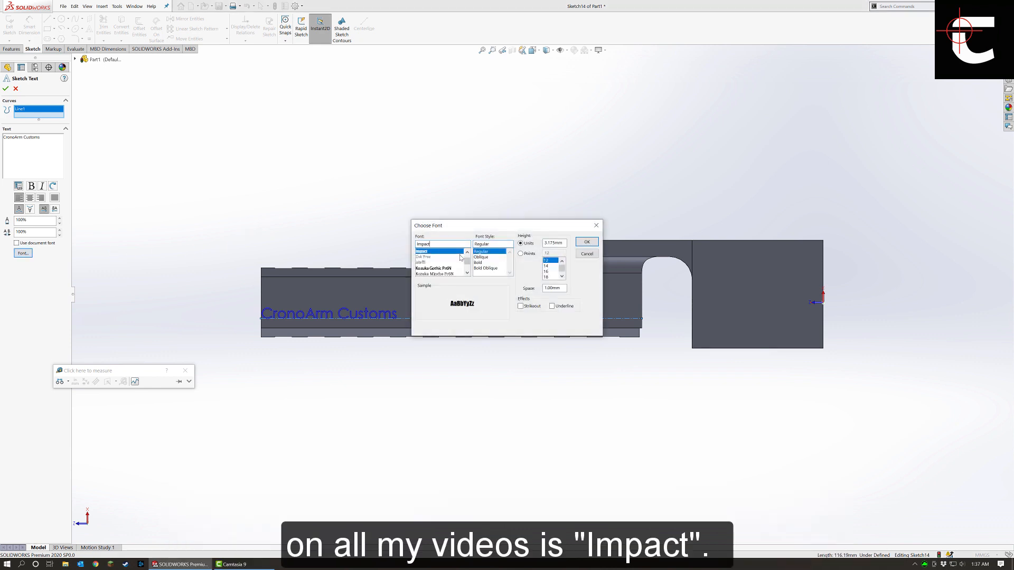
{"action": "key", "text": "Return"}
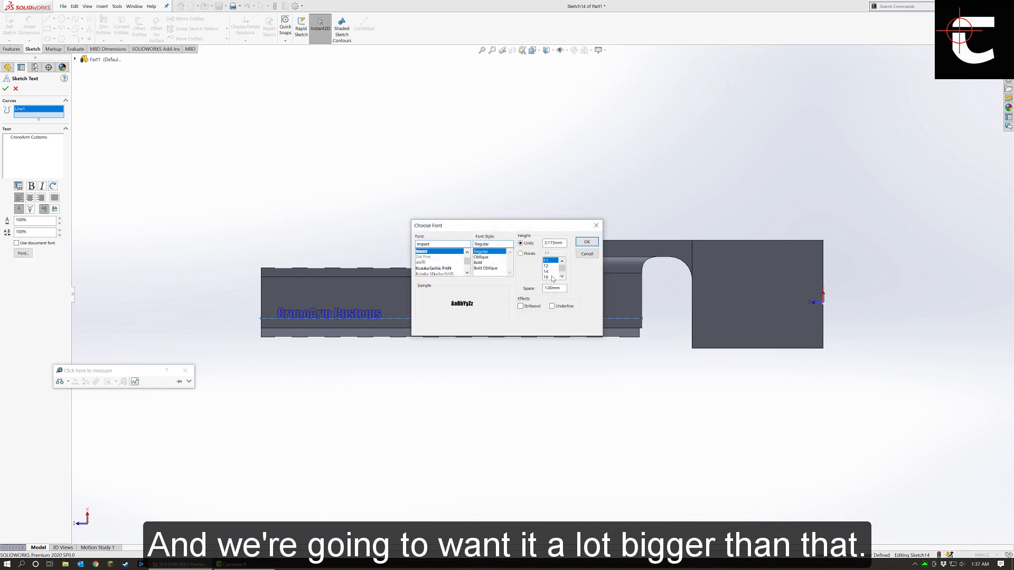
Size the engraving text in points, trying 22 points and settling on 28 points.
{"action": "left_click", "coordinate": [522, 254]}
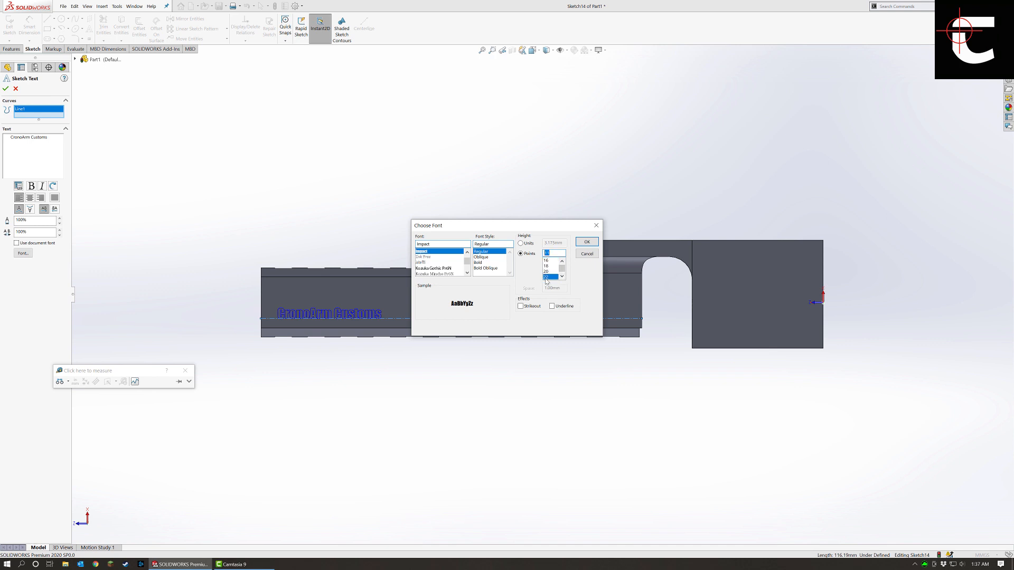
{"action": "left_click", "coordinate": [547, 277]}
{"action": "left_click", "coordinate": [586, 245]}
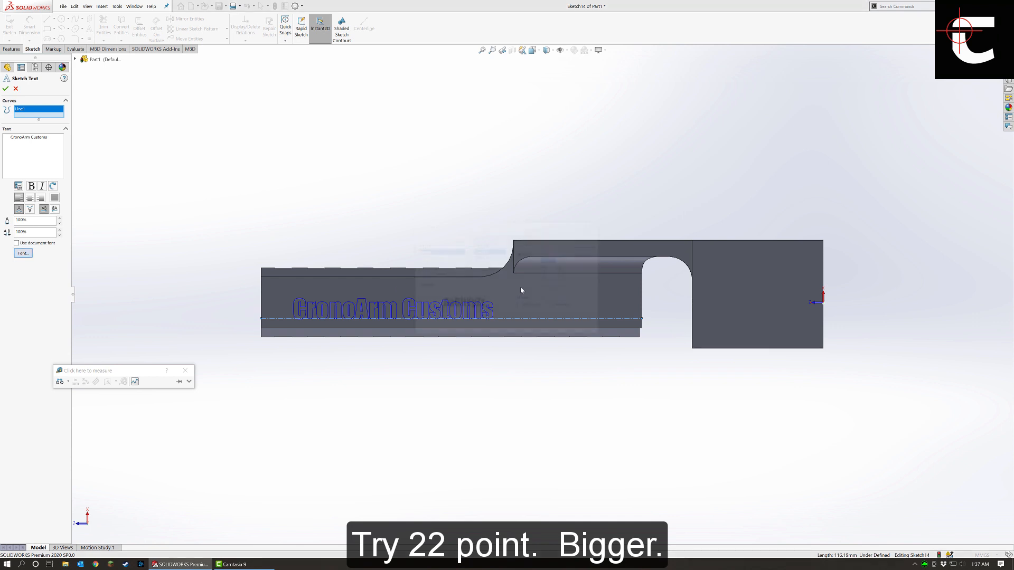
{"action": "left_click", "coordinate": [551, 276]}
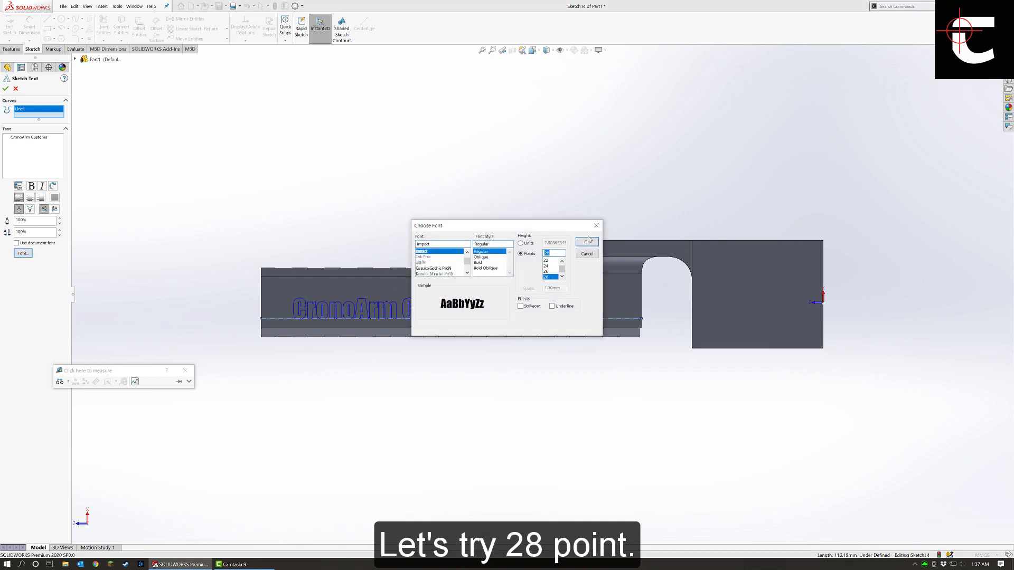
{"action": "left_click", "coordinate": [587, 241]}
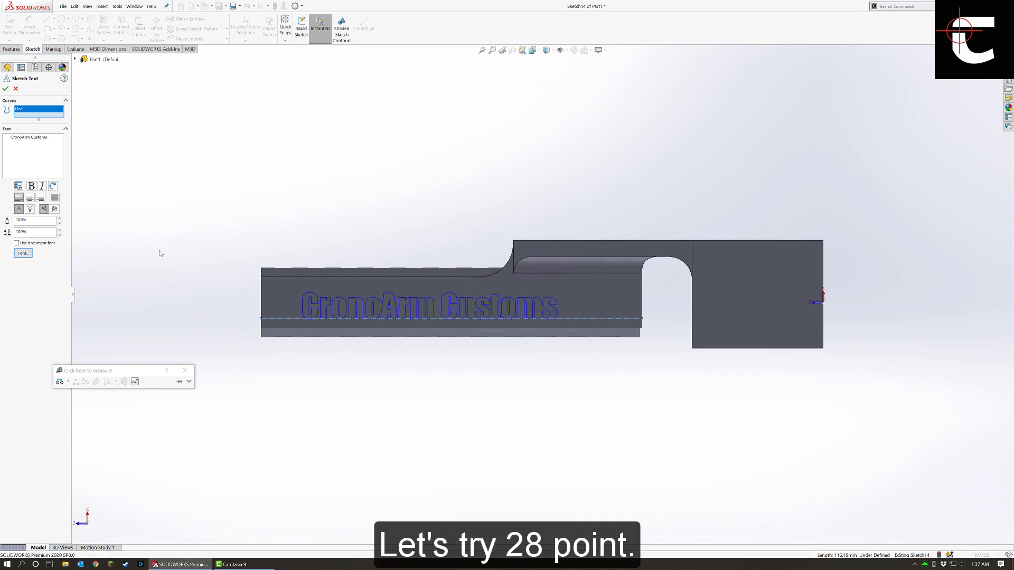
Set the engraving text size to 36 points and remove a leading space to shift the text along the rail.
{"action": "left_click", "coordinate": [25, 252]}
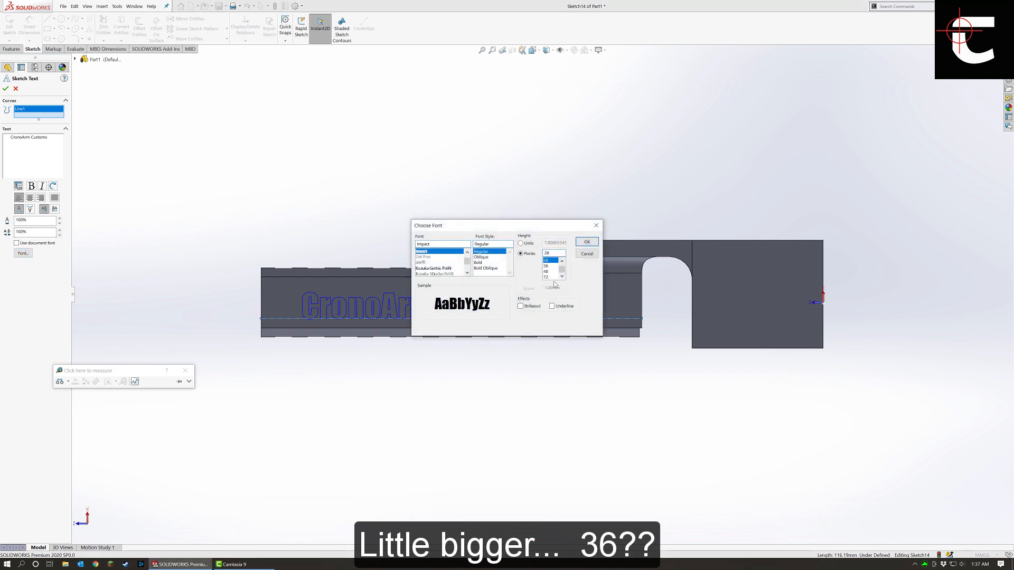
{"action": "left_click", "coordinate": [547, 271]}
{"action": "left_click", "coordinate": [586, 241]}
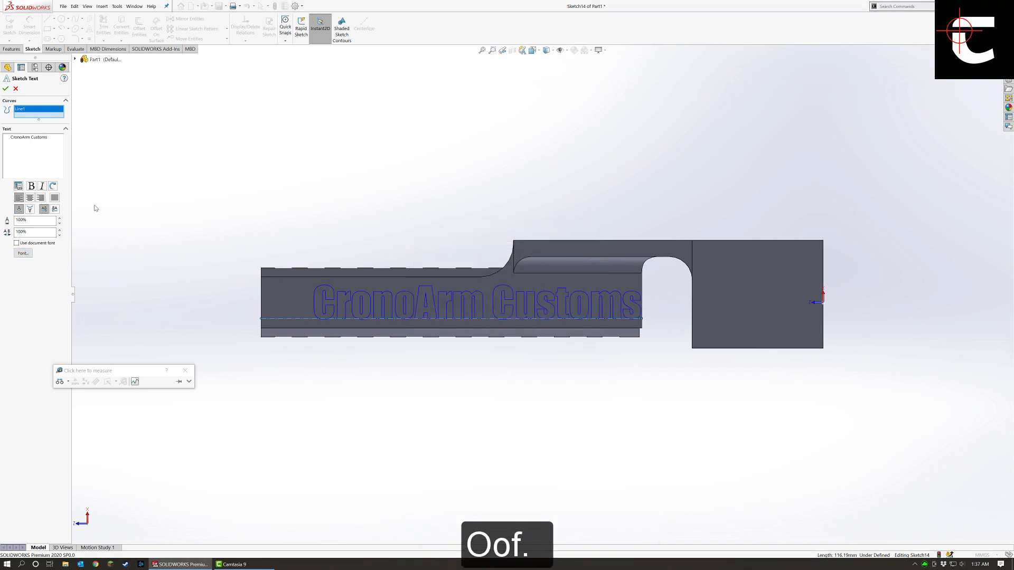
{"action": "key", "text": "BackSpace"}
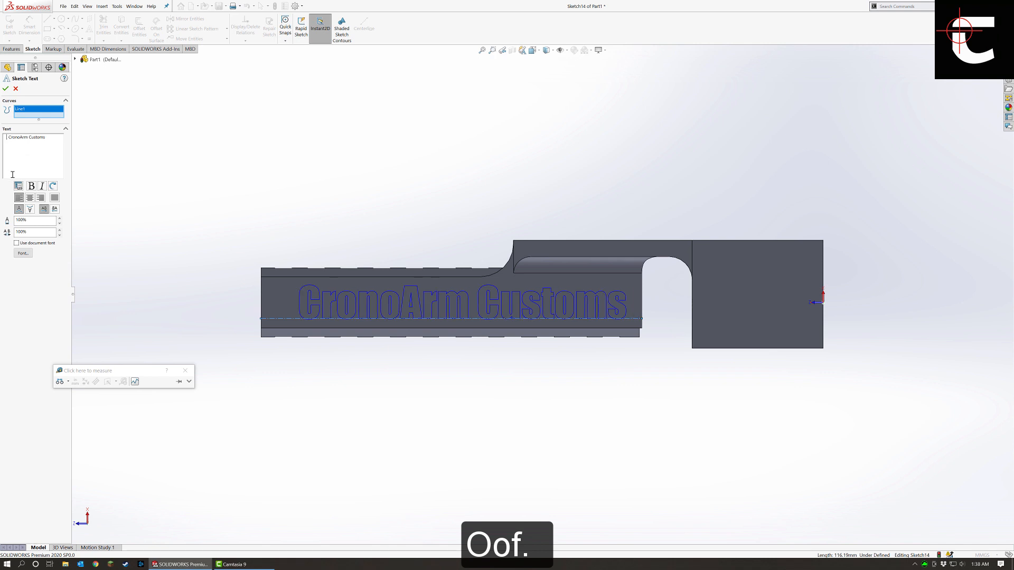
{"action": "left_click", "coordinate": [6, 88]}
Cut the text sketch 2 mm deep into the rail's underside with an Extruded Cut.
{"action": "left_click", "coordinate": [11, 48]}
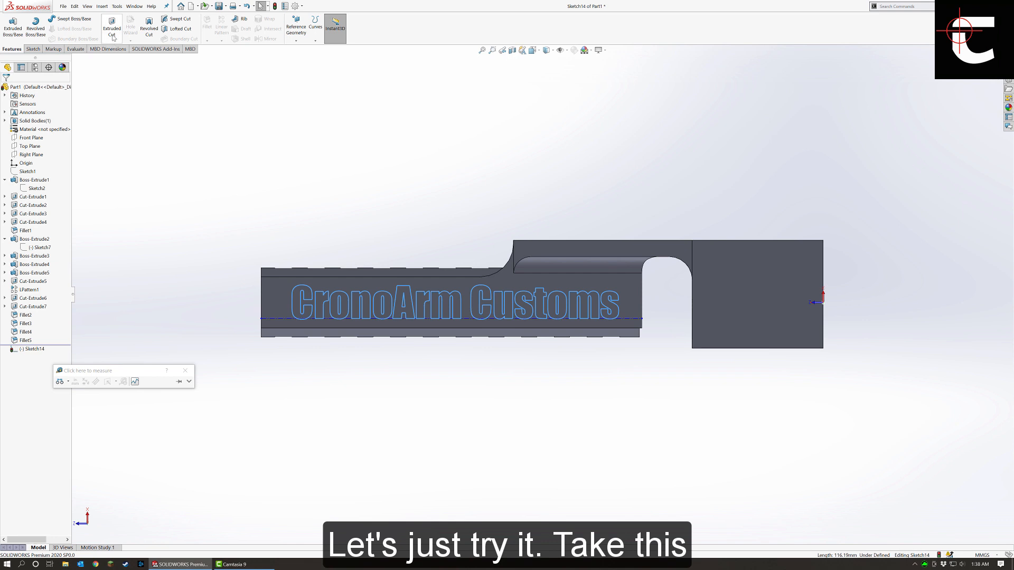
{"action": "left_click", "coordinate": [112, 33]}
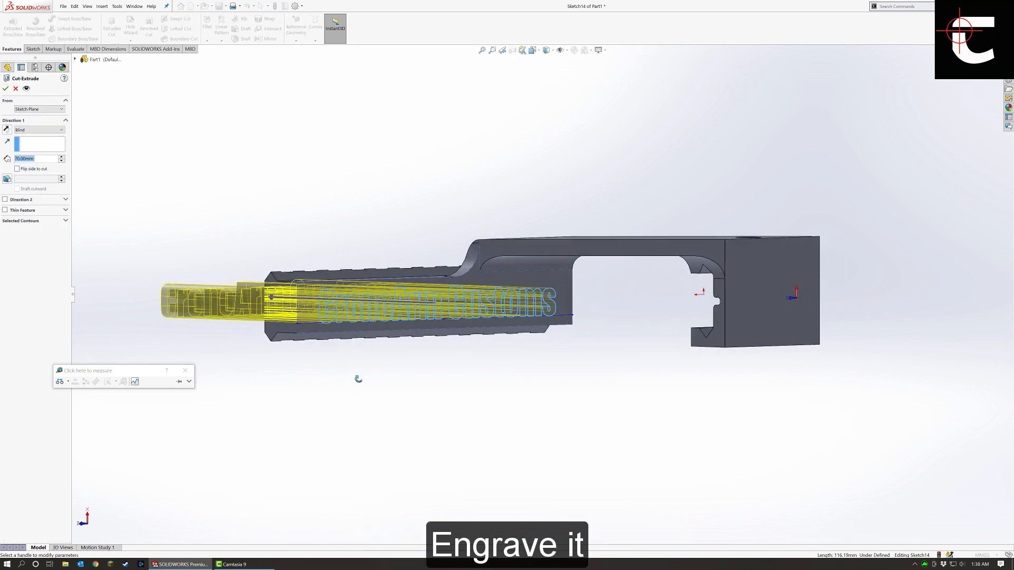
{"action": "double_click", "coordinate": [41, 159]}
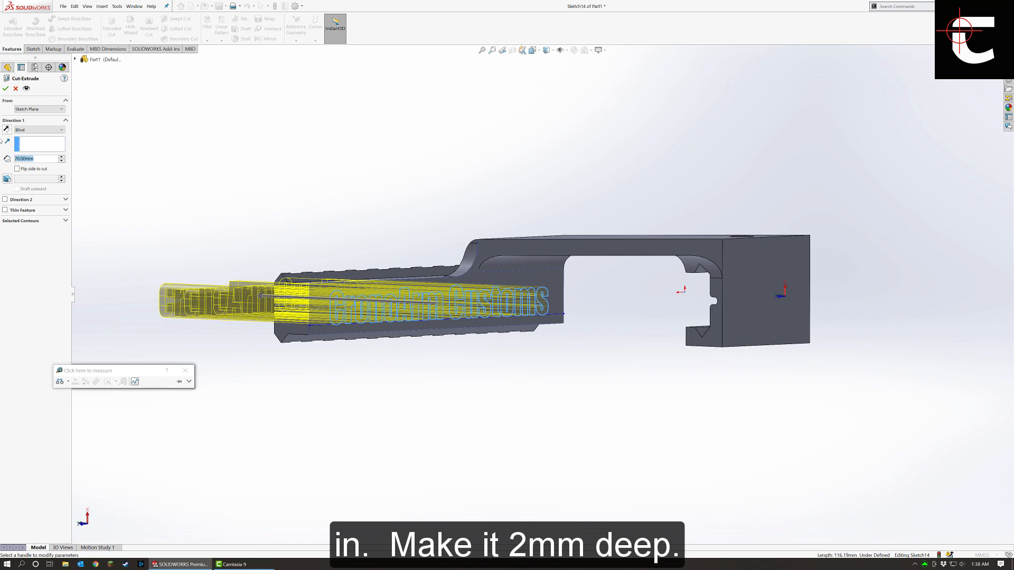
{"action": "type", "text": "2"}
{"action": "key", "text": "Return"}
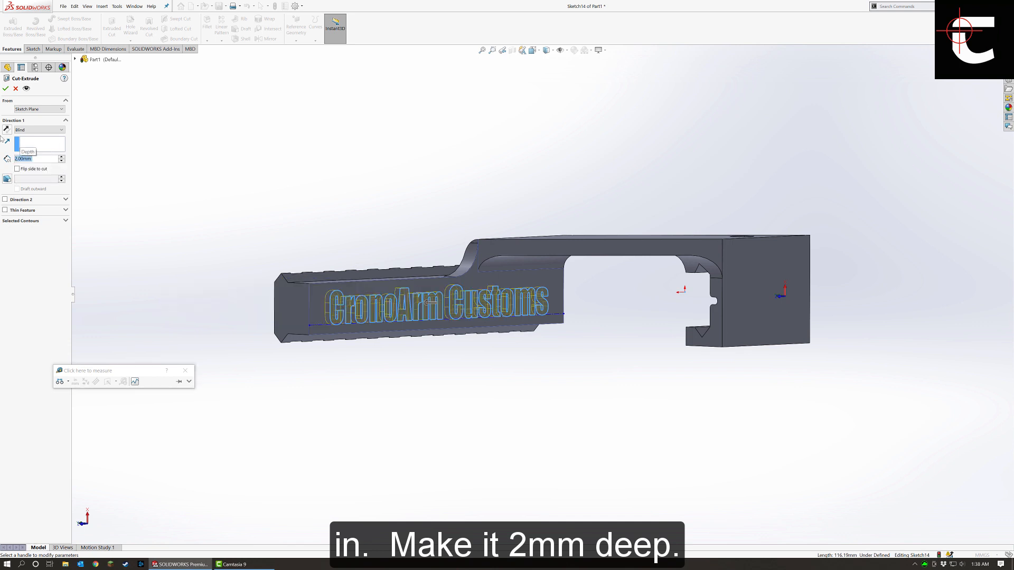
{"action": "key", "text": "Return"}
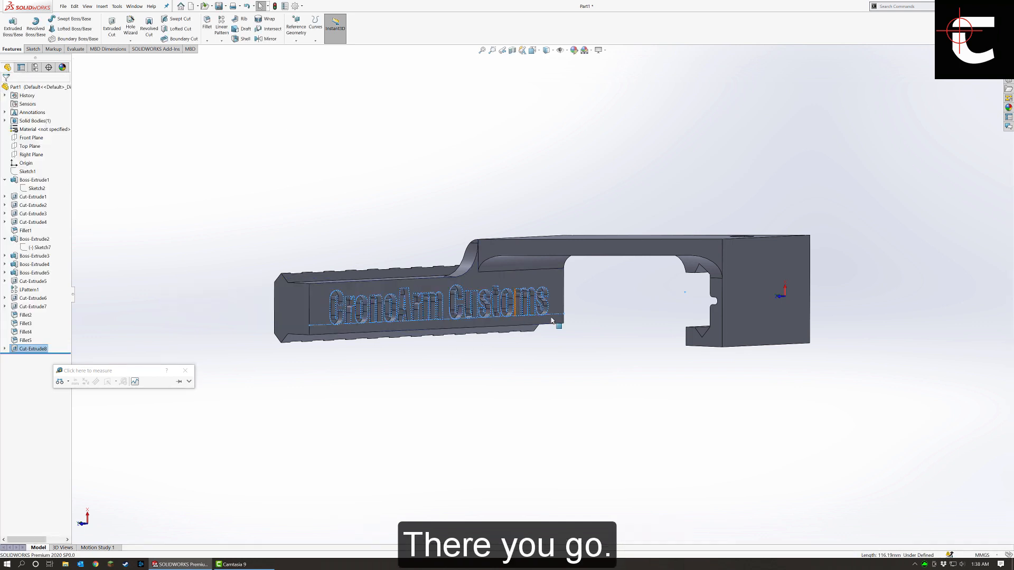
Reopen the engraving cut's sketch and change its text to "CronoArms Customs".
{"action": "left_click", "coordinate": [559, 369]}
{"action": "scroll", "coordinate": [559, 369], "scroll_direction": "up", "scroll_amount": 2}
{"action": "middle_click_drag", "start_coordinate": [559, 369], "coordinate": [228, 273]}
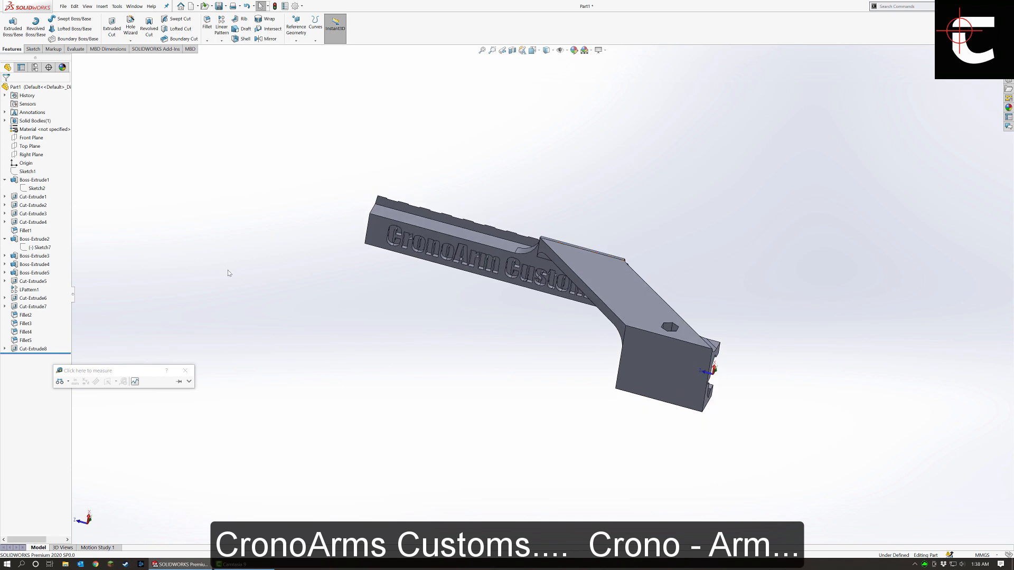
{"action": "left_click", "coordinate": [4, 351]}
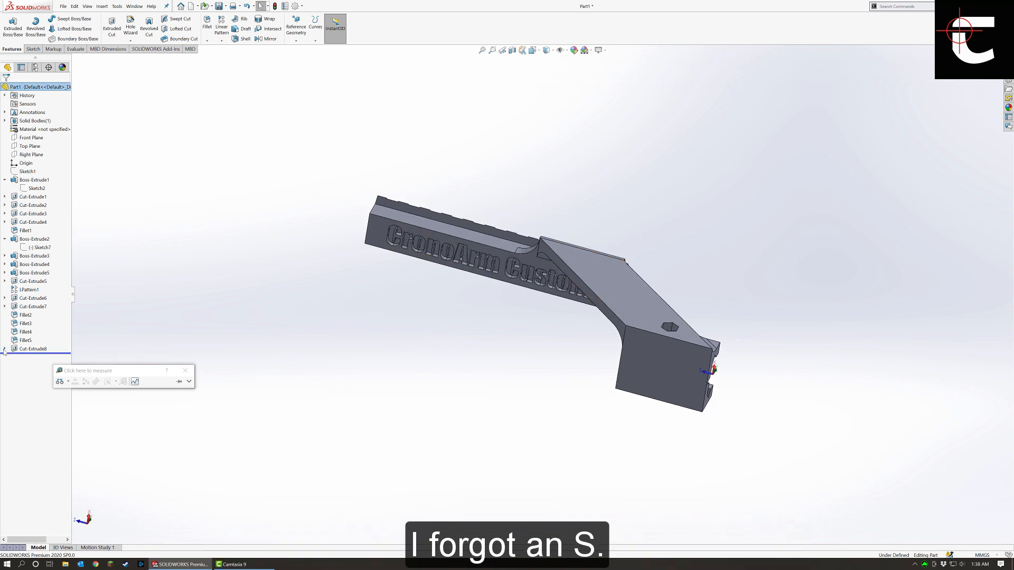
{"action": "left_click", "coordinate": [33, 349]}
{"action": "left_click", "coordinate": [44, 343]}
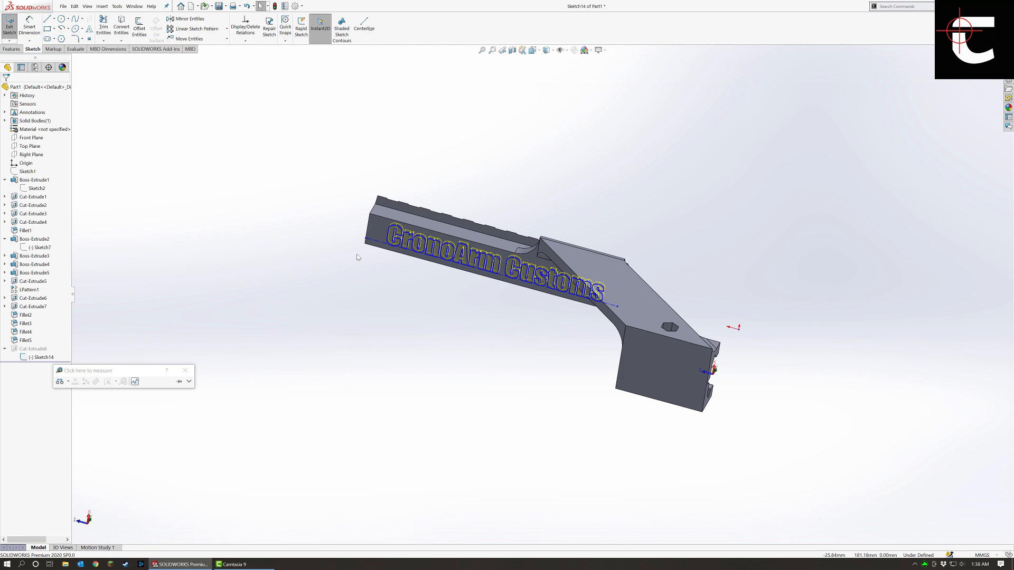
{"action": "left_click", "coordinate": [404, 241]}
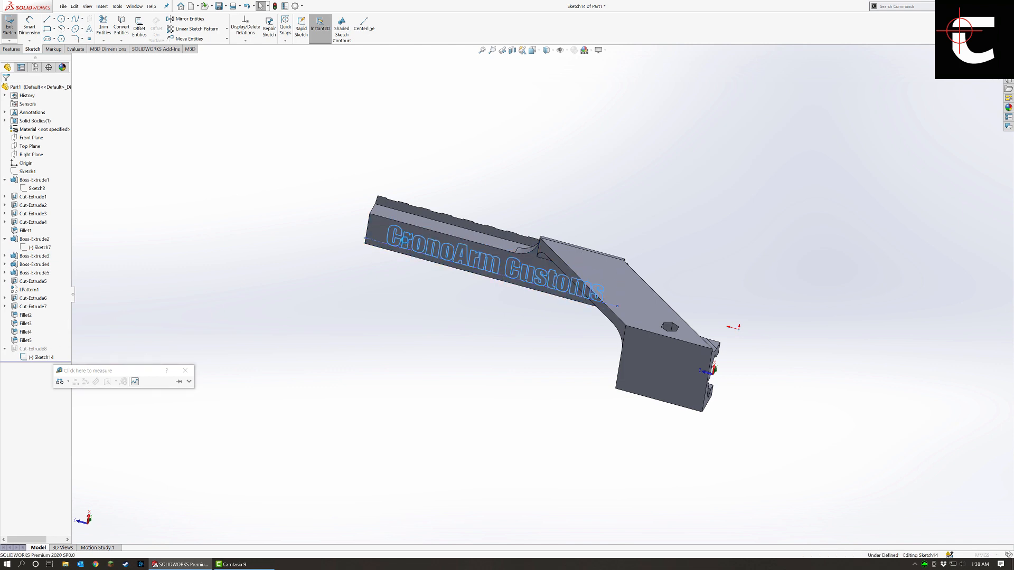
{"action": "double_click", "coordinate": [394, 247]}
{"action": "left_click", "coordinate": [24, 137]}
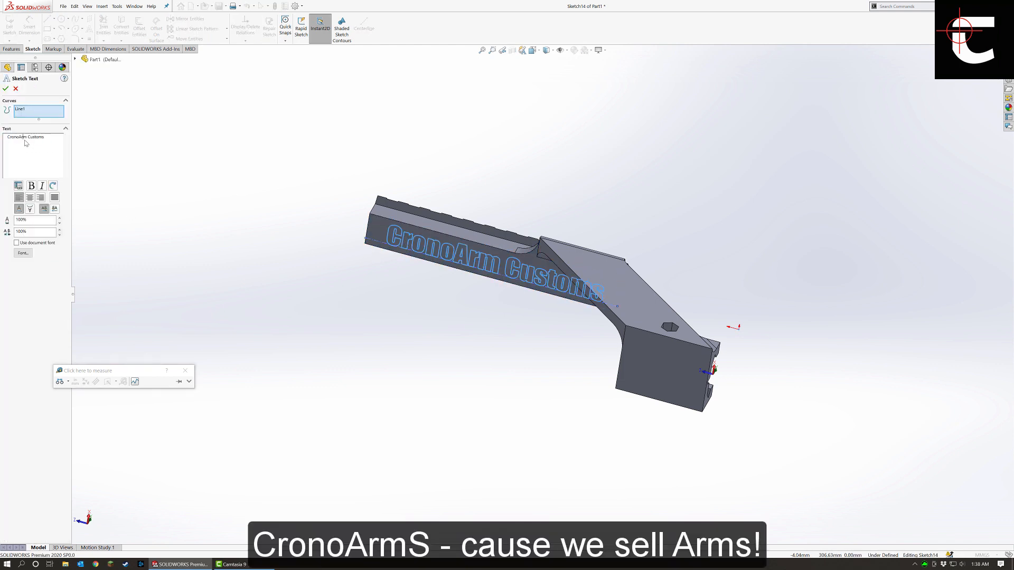
{"action": "type", "text": "s"}
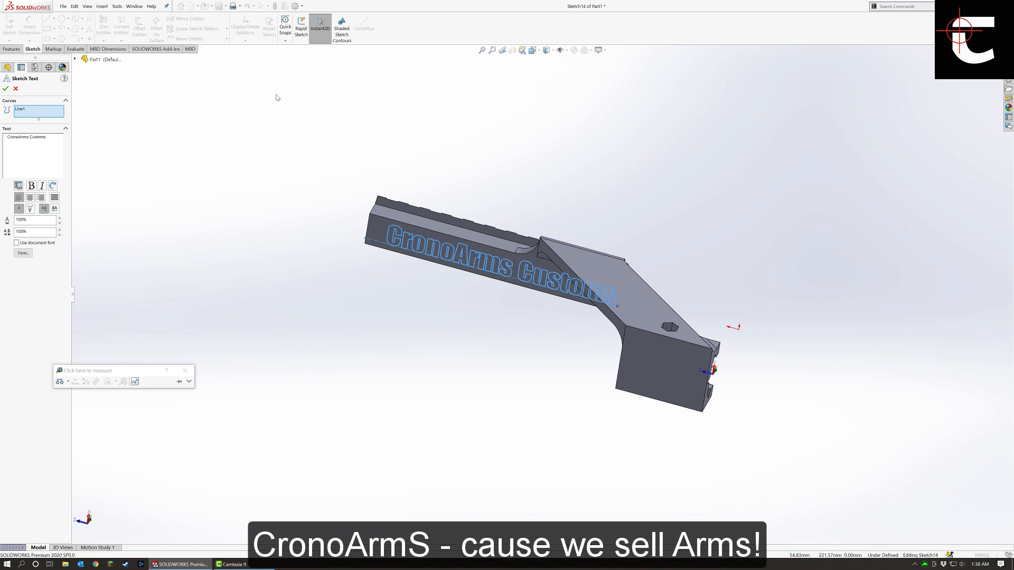
Remove another leading space to shift the engraving text along the rail, and exit the sketch to rebuild the cut.
{"action": "middle_click_drag", "start_coordinate": [767, 373], "coordinate": [760, 248]}
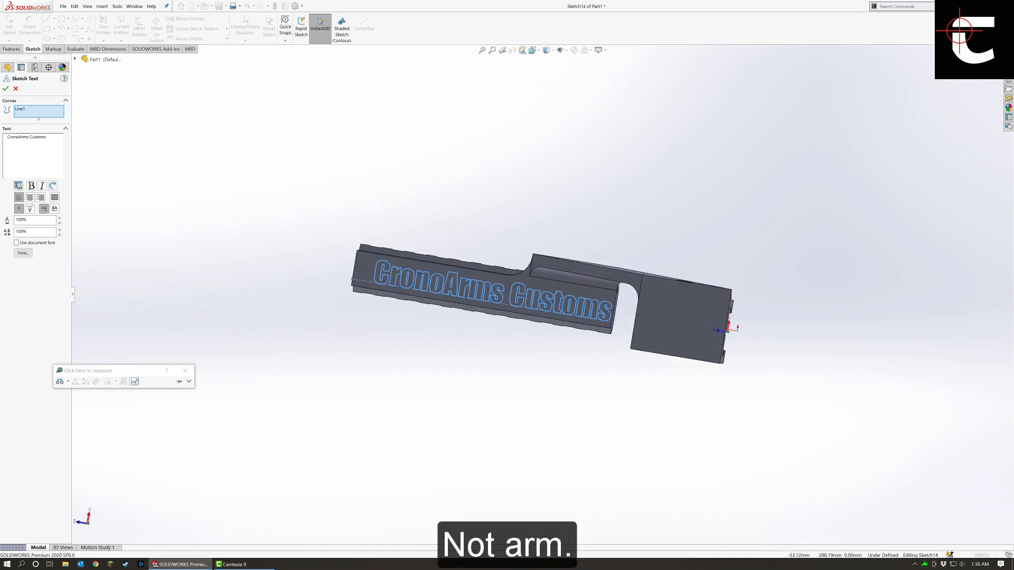
{"action": "left_click", "coordinate": [8, 138]}
{"action": "key", "text": "BackSpace"}
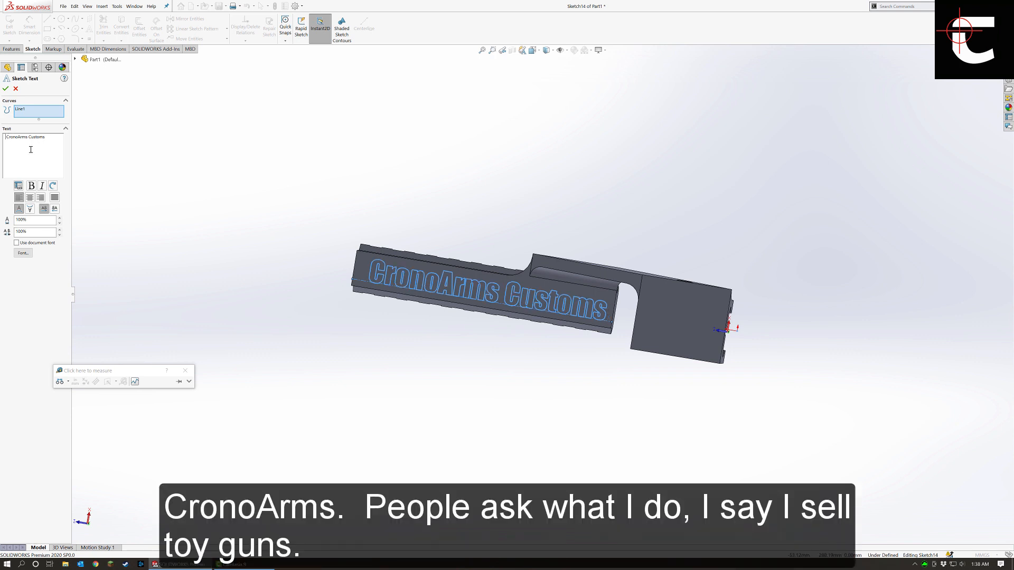
{"action": "left_click", "coordinate": [6, 90]}
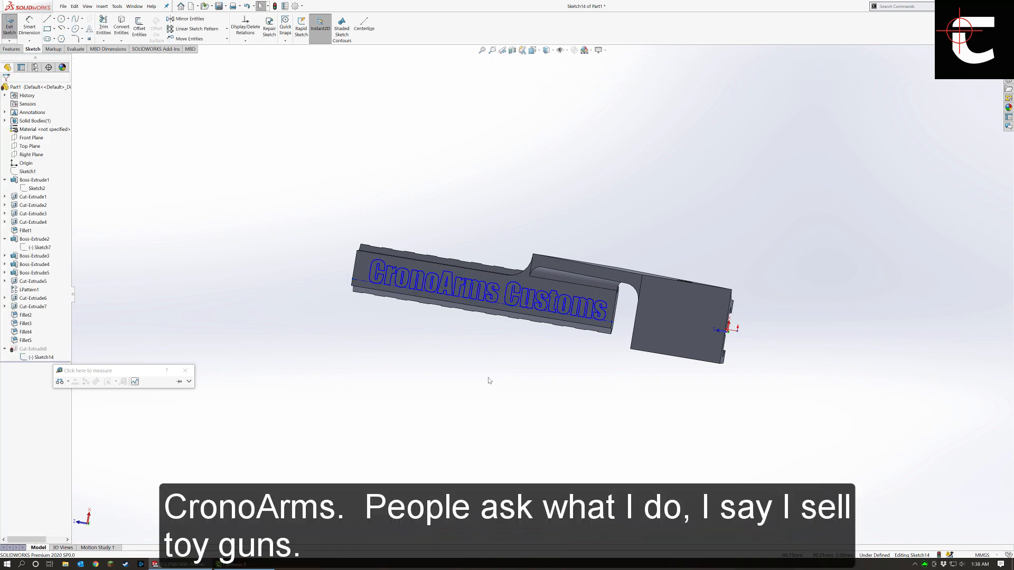
{"action": "left_click", "coordinate": [991, 61]}
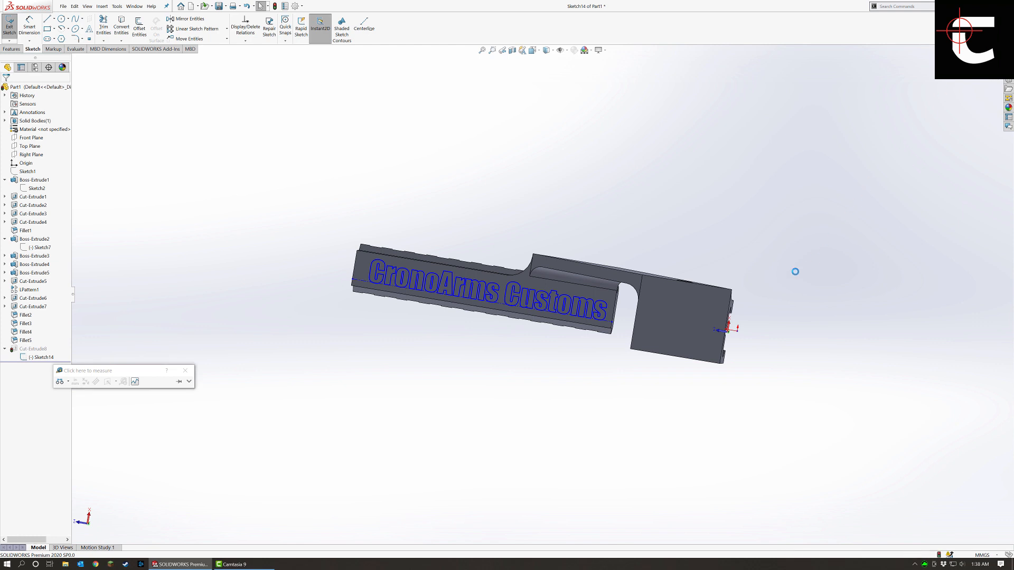
Examine the engraved mount from all sides, including the underside of the lower clamp block.
{"action": "scroll", "coordinate": [712, 225], "scroll_direction": "up", "scroll_amount": 1}
{"action": "middle_click_drag", "start_coordinate": [712, 225], "coordinate": [632, 218]}
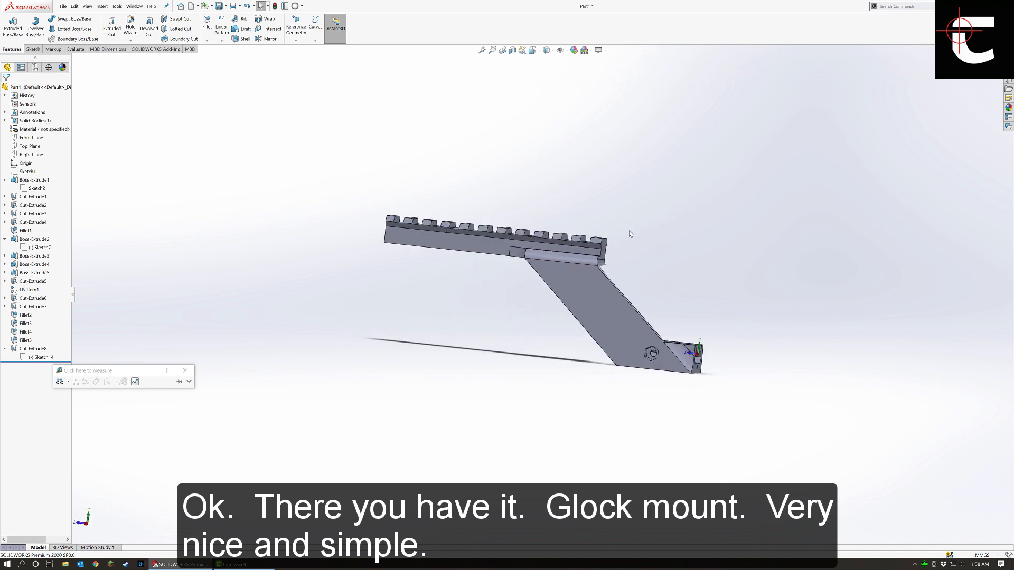
{"action": "middle_click_drag", "start_coordinate": [640, 287], "coordinate": [521, 347]}
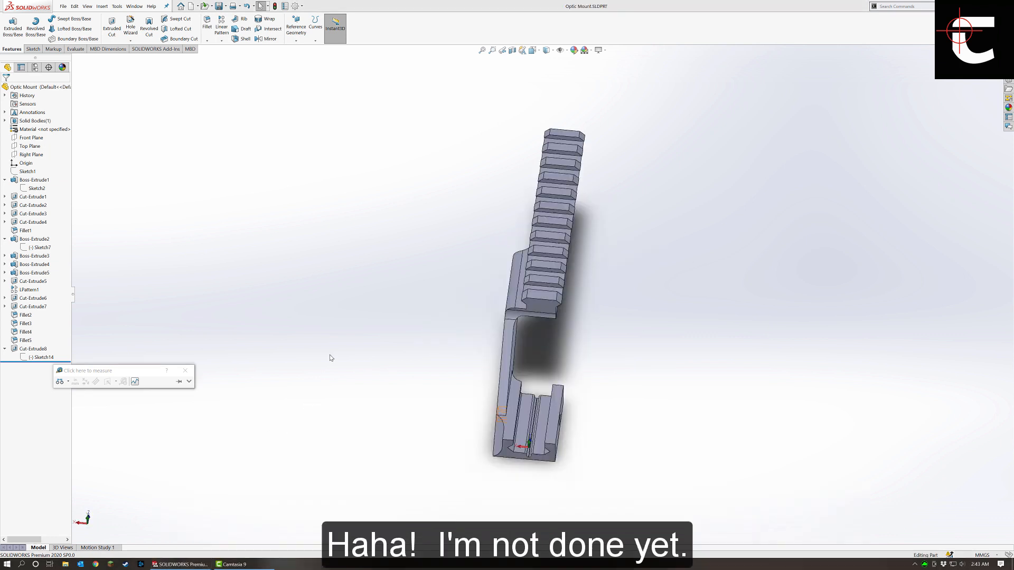
{"action": "middle_click_drag", "start_coordinate": [317, 285], "coordinate": [232, 237]}
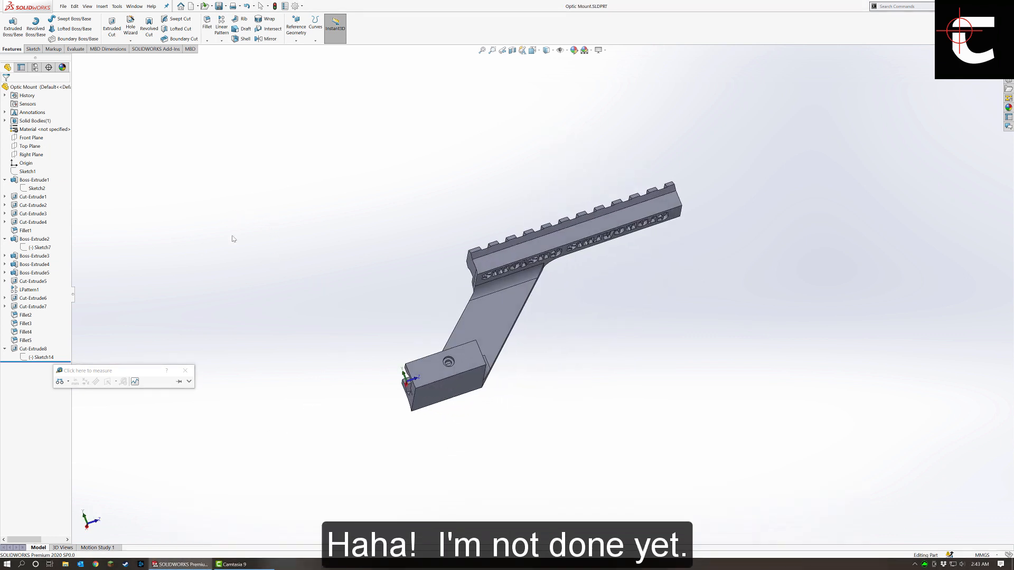
{"action": "middle_click_drag", "start_coordinate": [357, 240], "coordinate": [371, 175]}
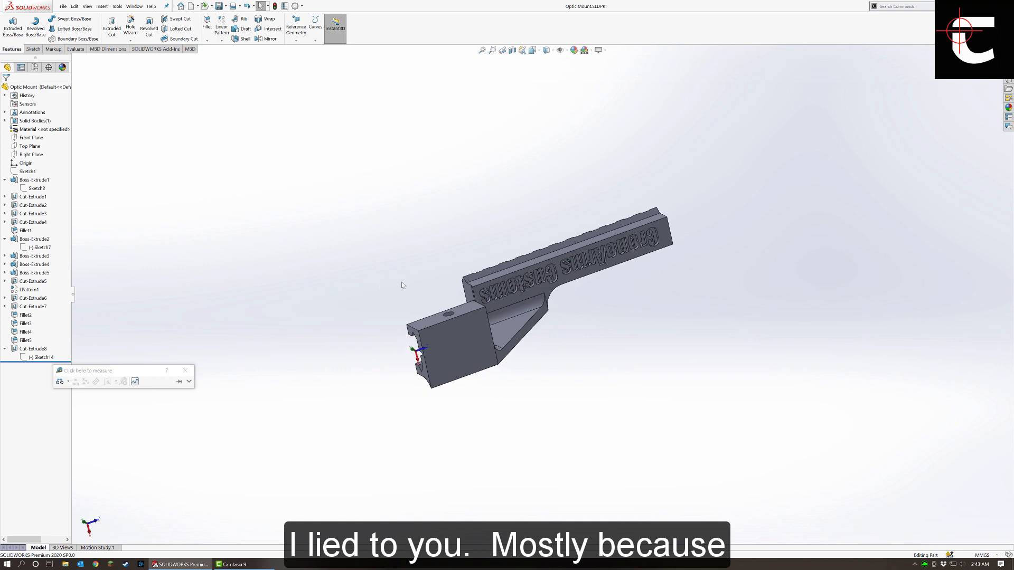
{"action": "middle_click_drag", "start_coordinate": [402, 285], "coordinate": [555, 273]}
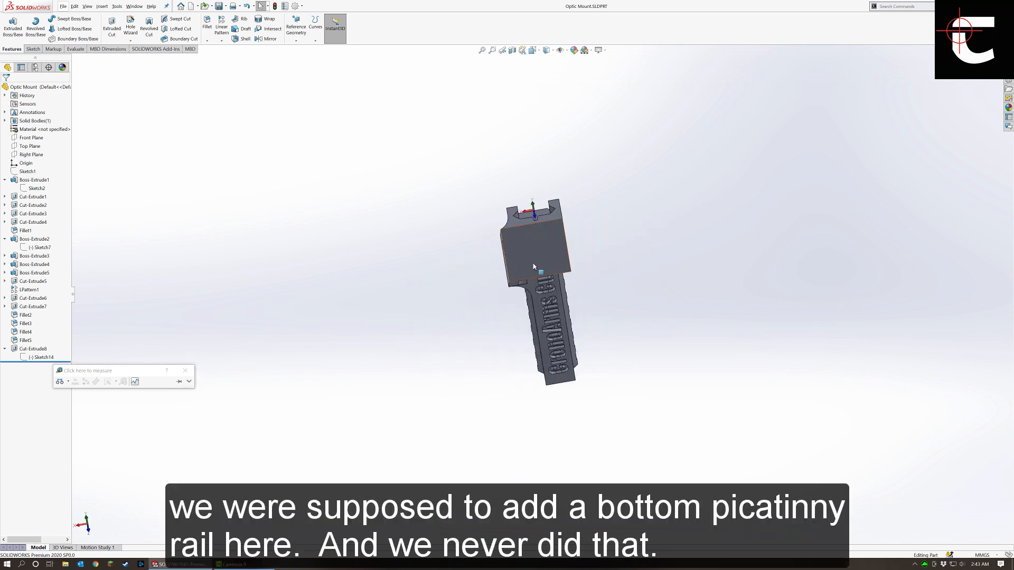
{"action": "middle_click_drag", "start_coordinate": [617, 236], "coordinate": [593, 392]}
Start a new sketch on the back end face of the lower clamp block, viewed straight on.
{"action": "key", "text": "space"}
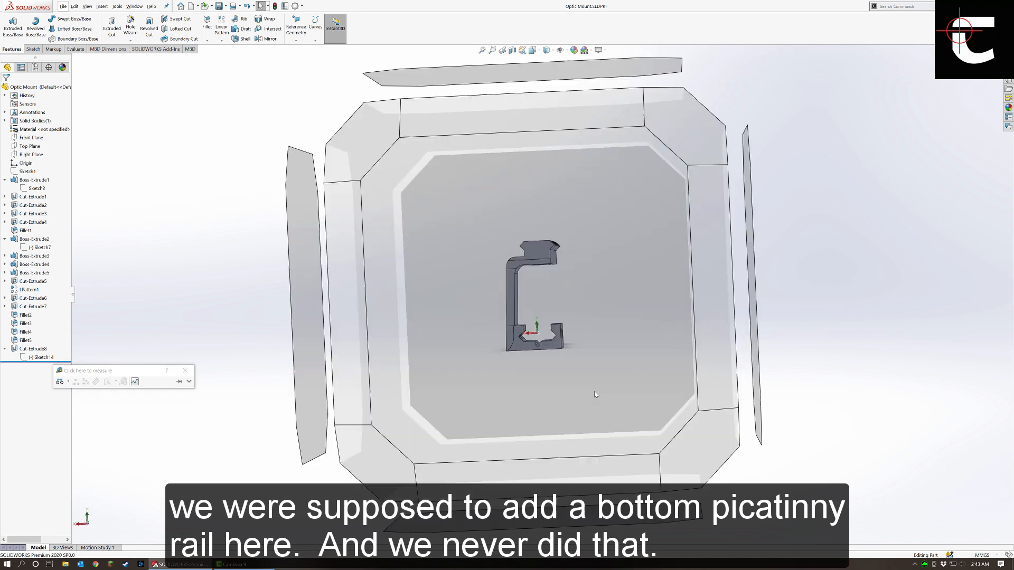
{"action": "left_click", "coordinate": [595, 394]}
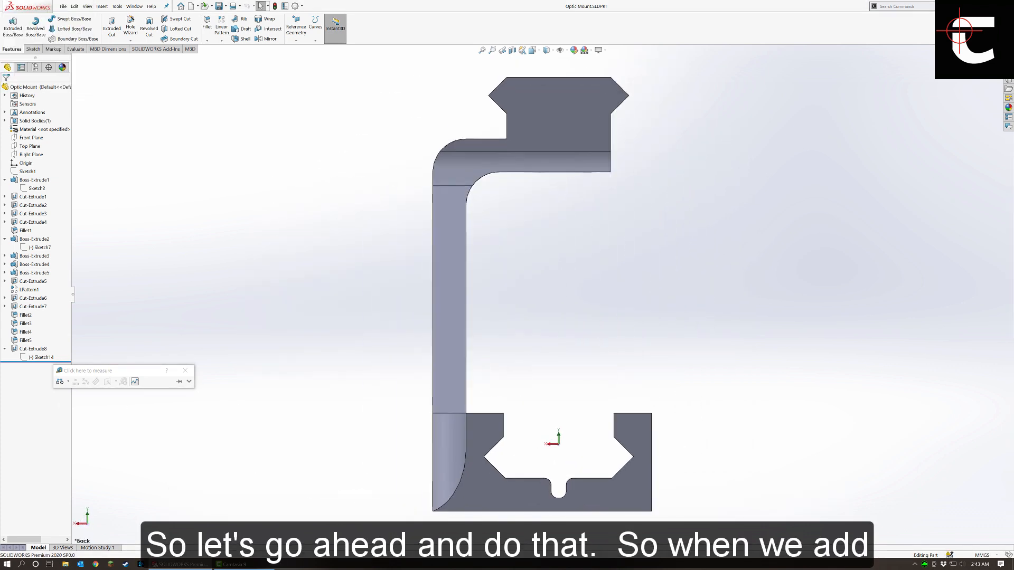
{"action": "scroll", "coordinate": [495, 477], "scroll_direction": "up", "scroll_amount": 2}
{"action": "scroll", "coordinate": [552, 452], "scroll_direction": "down", "scroll_amount": 3}
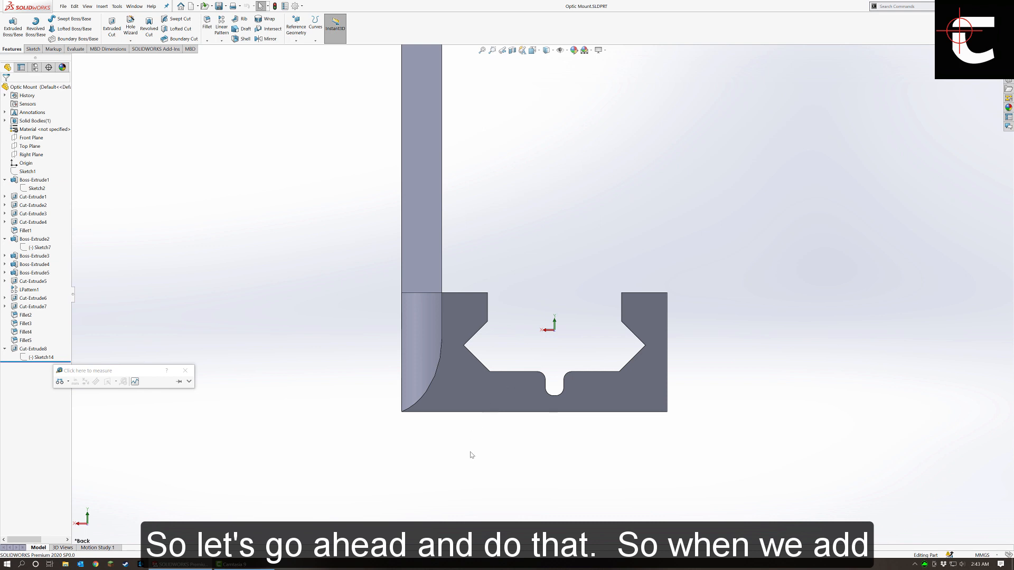
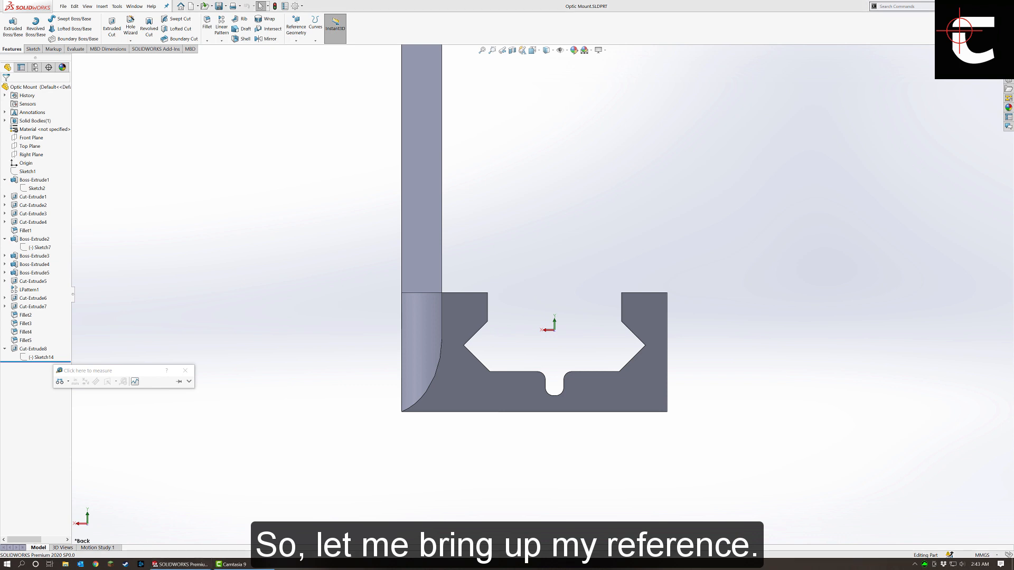
{"action": "left_click", "coordinate": [33, 49]}
{"action": "left_click", "coordinate": [8, 25]}
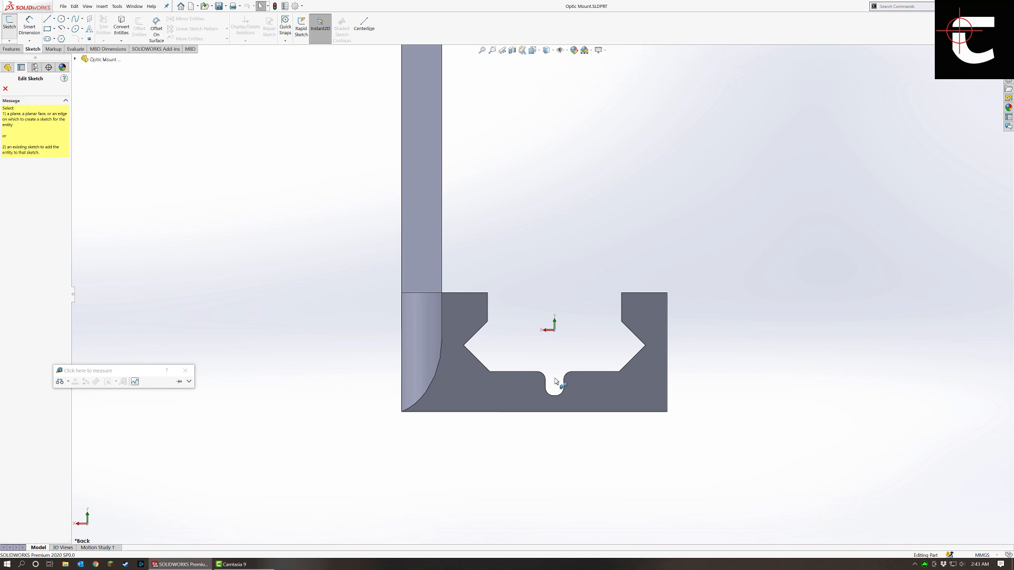
{"action": "left_click", "coordinate": [501, 386]}
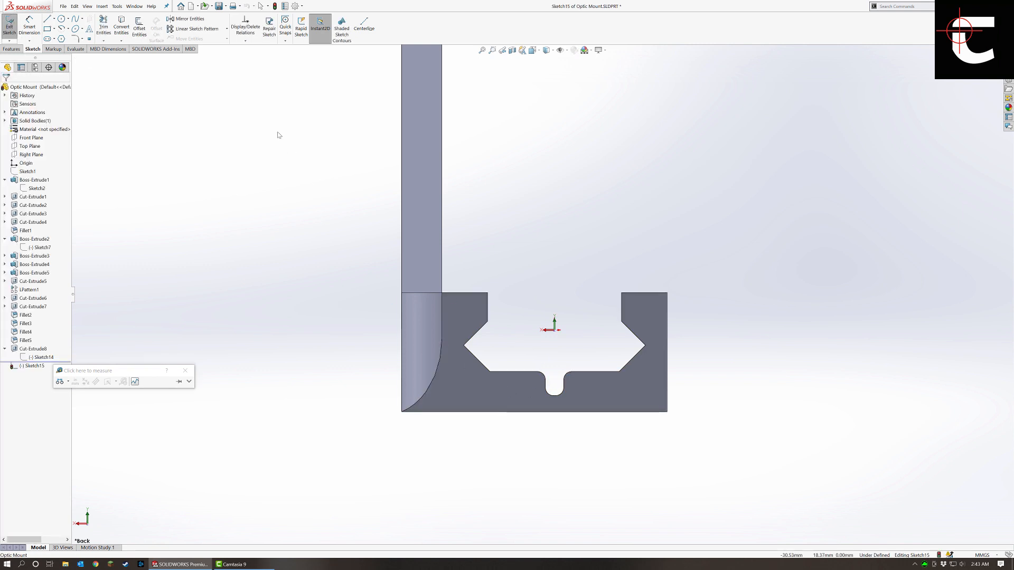
Draw a vertical centerline about 21 mm long from the origin down past the clamp block's bottom edge.
{"action": "left_click", "coordinate": [54, 20]}
{"action": "left_click", "coordinate": [63, 38]}
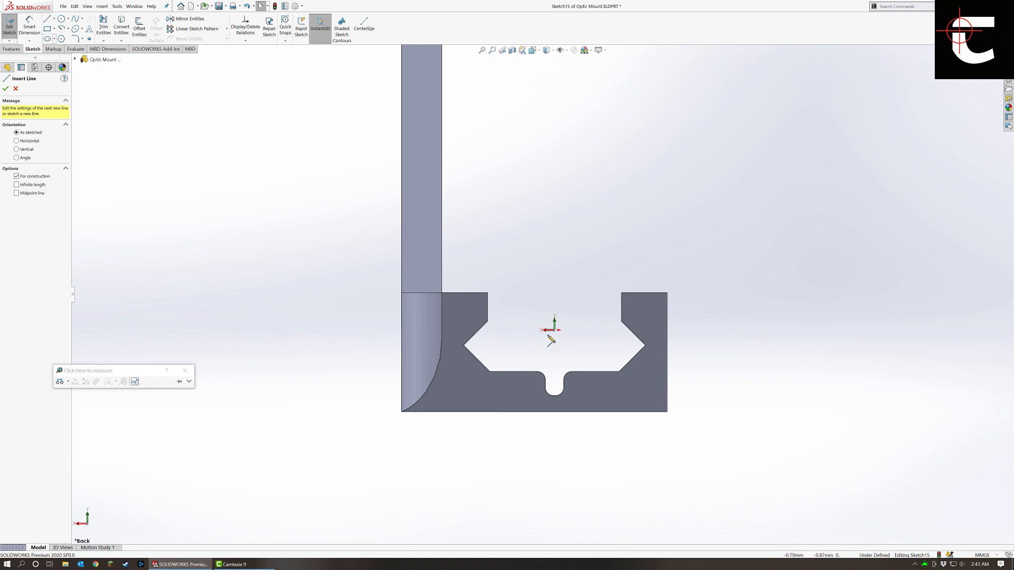
{"action": "left_click", "coordinate": [554, 330]}
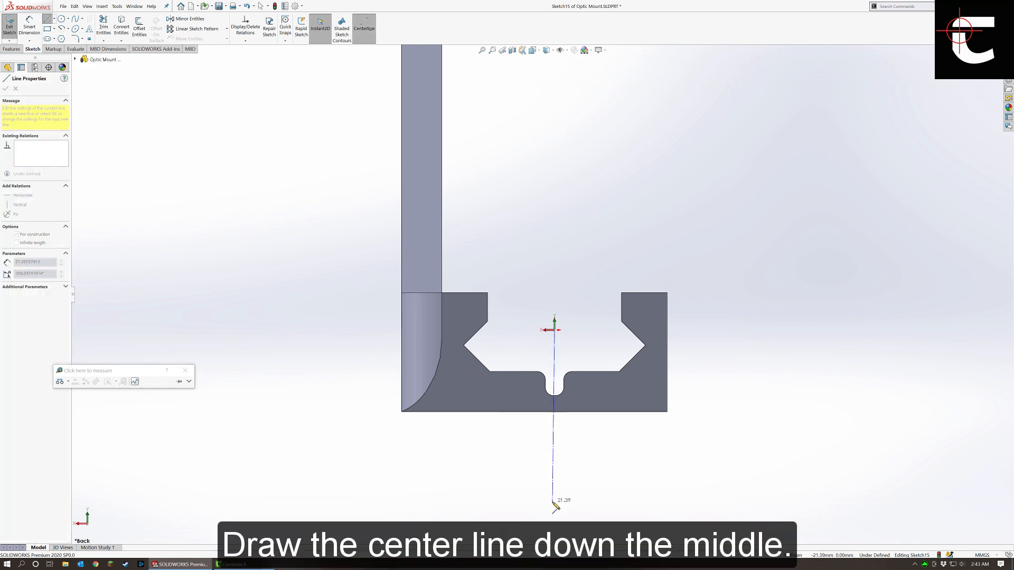
{"action": "left_click", "coordinate": [554, 502]}
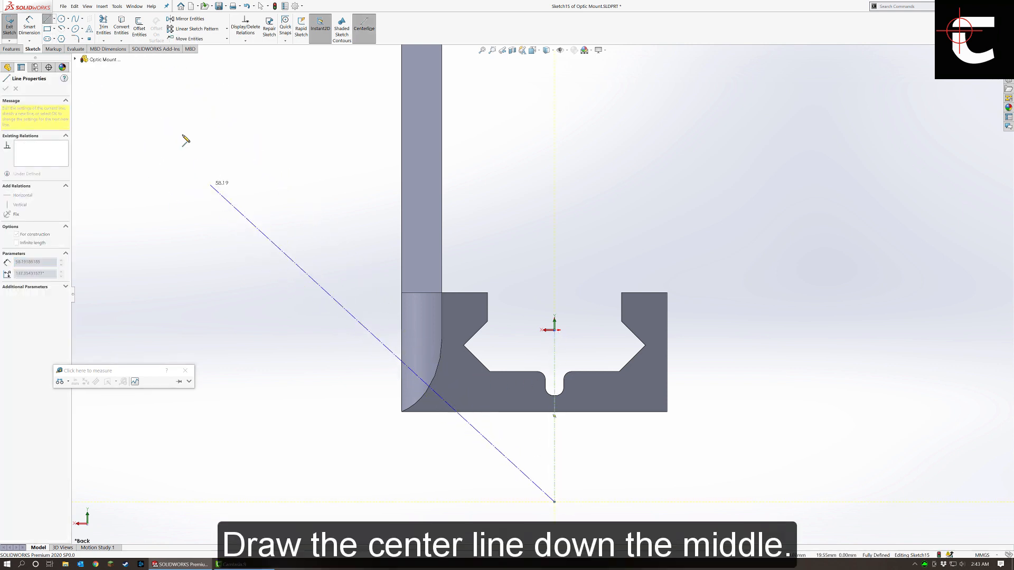
{"action": "key", "text": "Escape"}
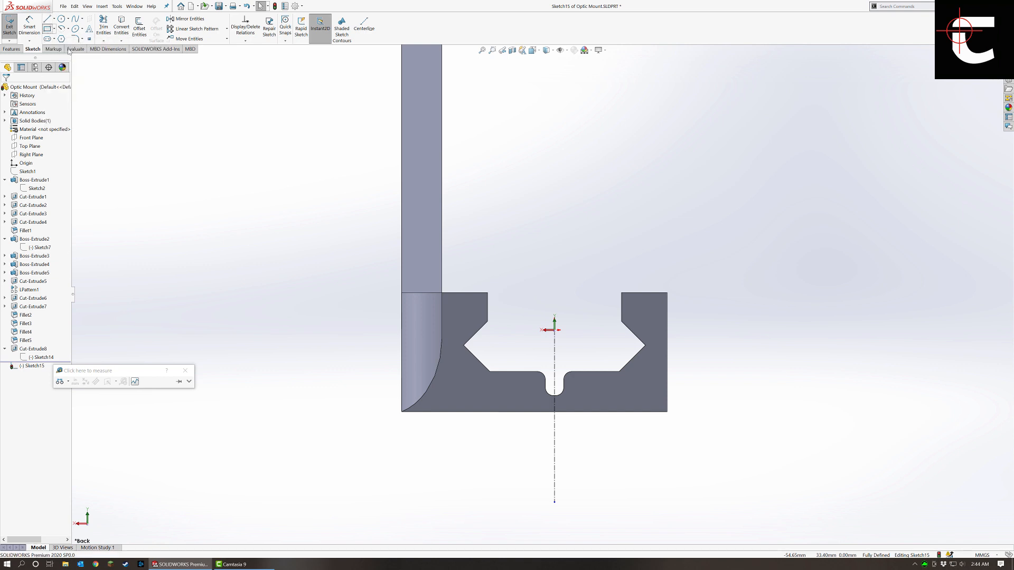
Draw a rectangle about 16 mm wide and 7 mm tall hanging below the clamp block's bottom edge, across the centerline.
{"action": "left_click", "coordinate": [48, 29]}
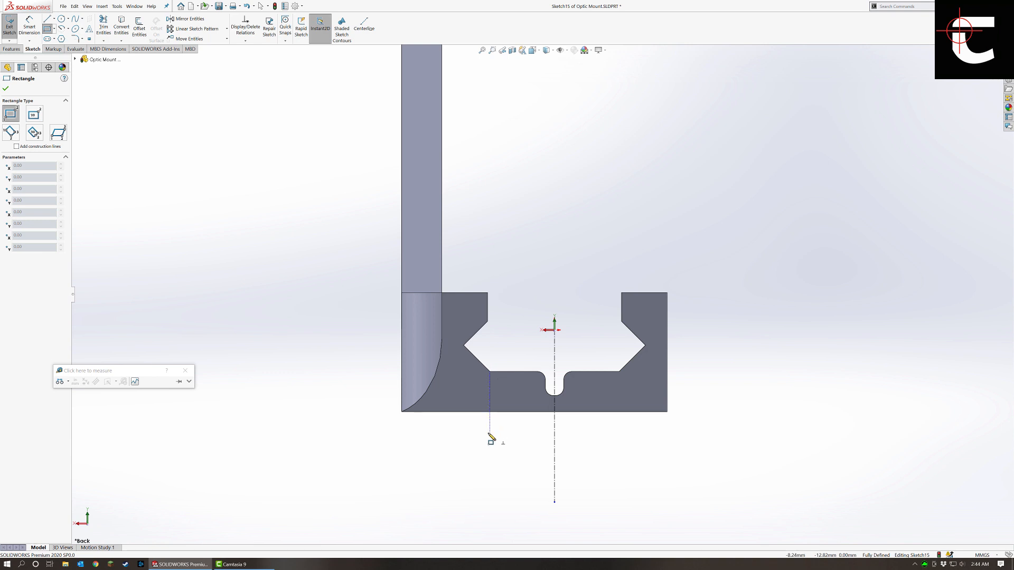
{"action": "left_click", "coordinate": [491, 412]}
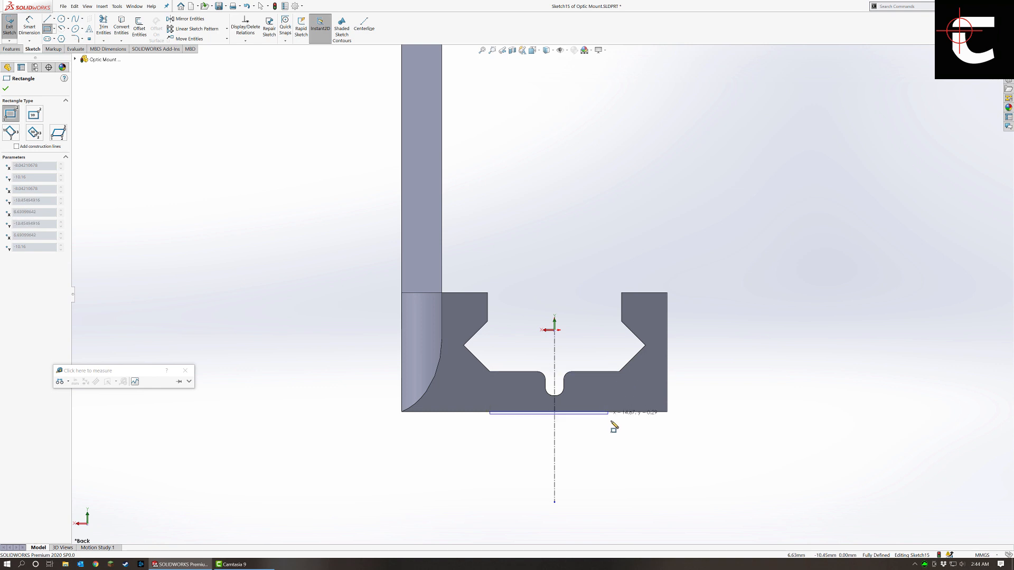
{"action": "left_click", "coordinate": [618, 468]}
{"action": "key", "text": "Escape"}
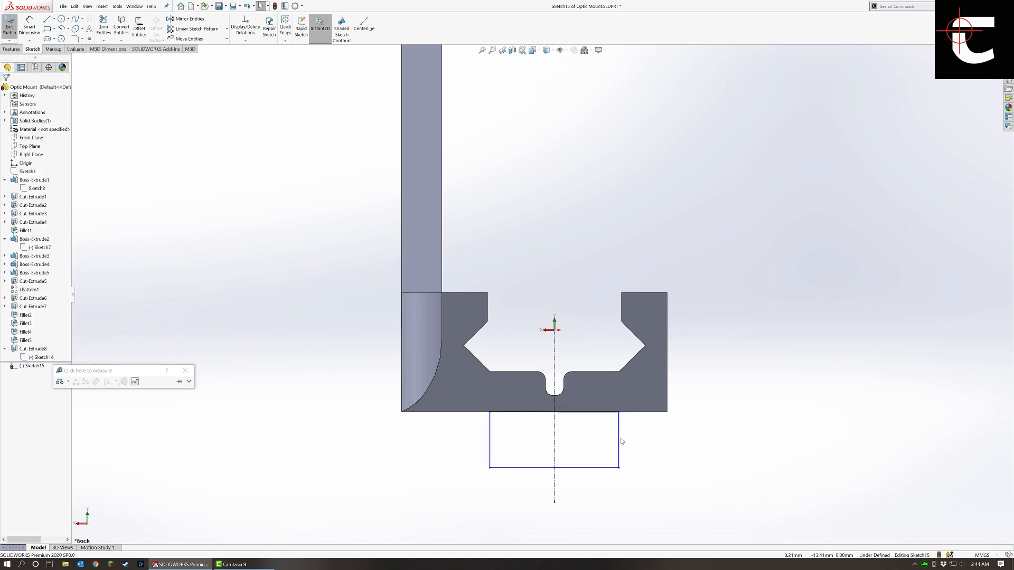
{"action": "left_click", "coordinate": [620, 441]}
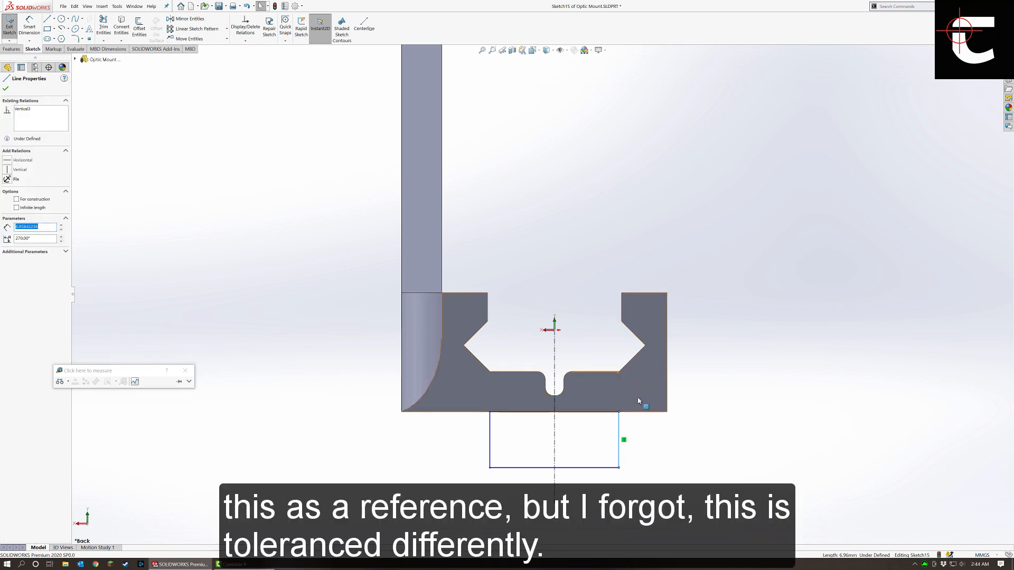
{"action": "left_click", "coordinate": [334, 494]}
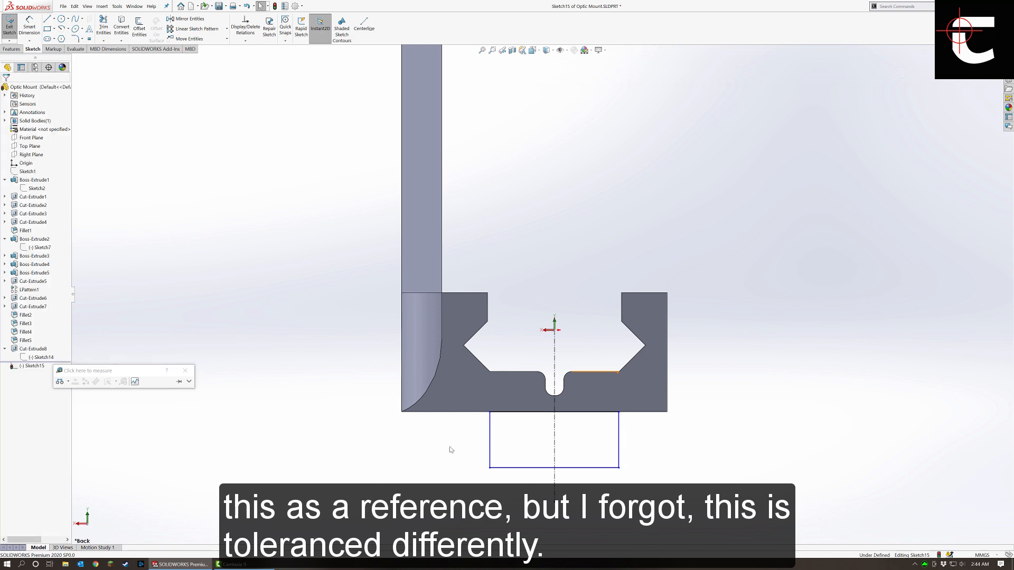
{"action": "left_click", "coordinate": [490, 438]}
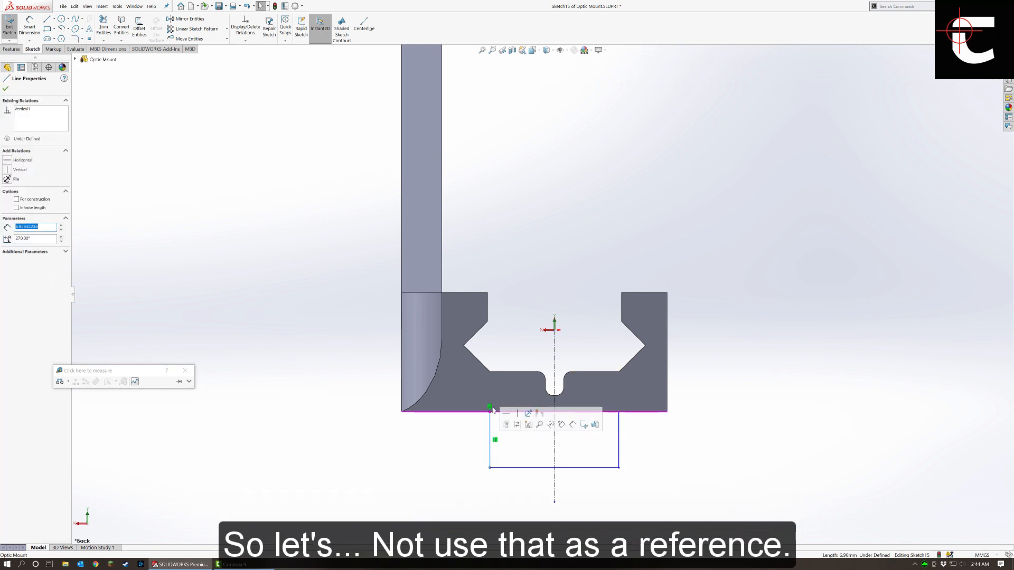
{"action": "key", "text": "Escape"}
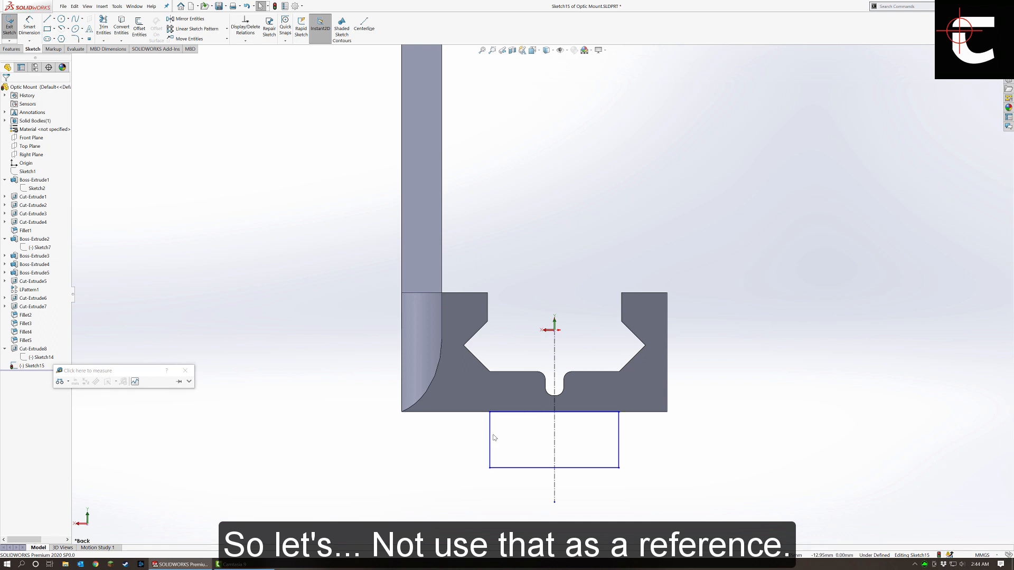
Dimension the rectangle with a width of 15.67 mm and a height of 9.32 mm.
{"action": "left_click", "coordinate": [29, 26]}
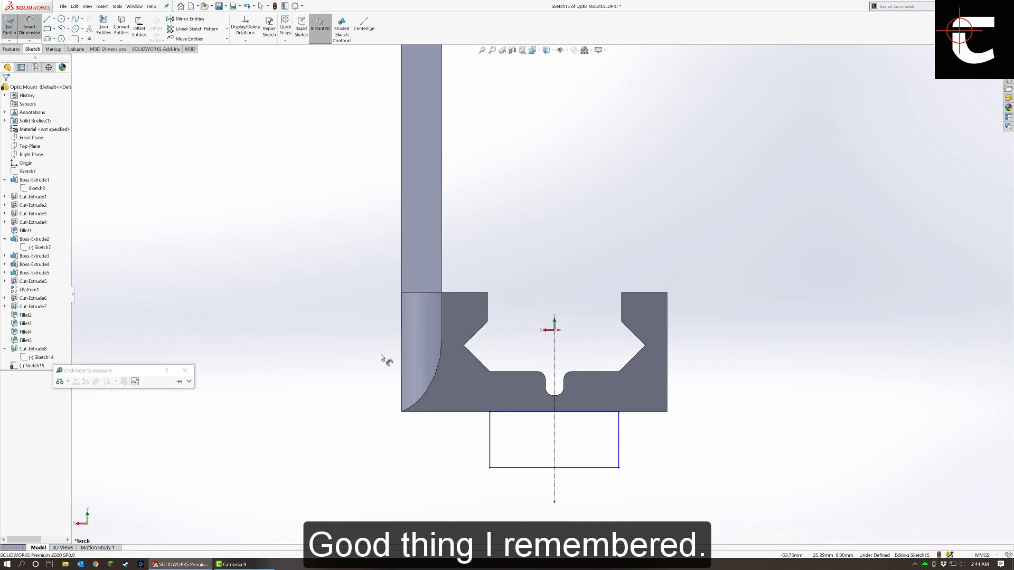
{"action": "left_click", "coordinate": [511, 468]}
{"action": "left_click", "coordinate": [522, 509]}
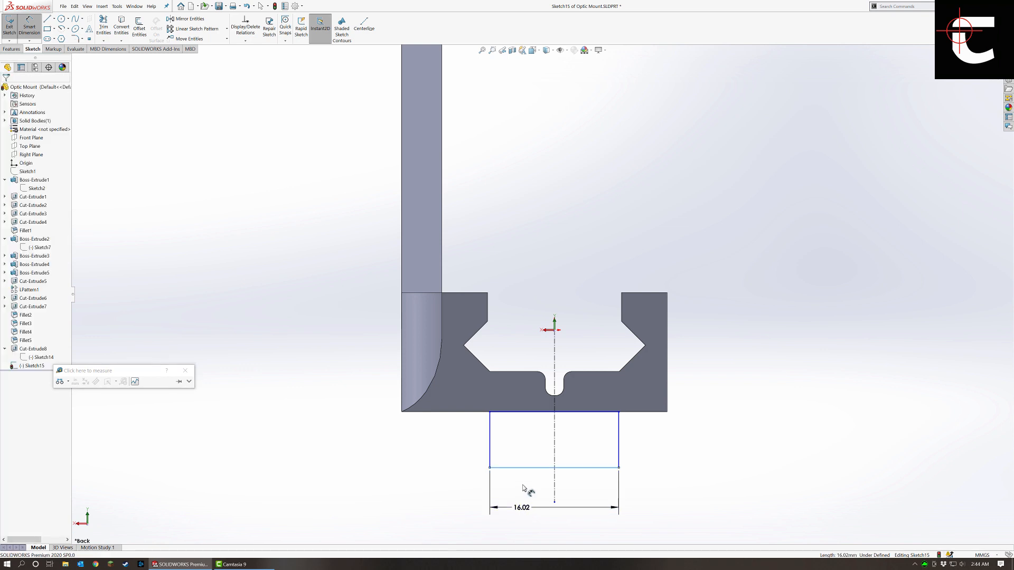
{"action": "key", "text": "Return"}
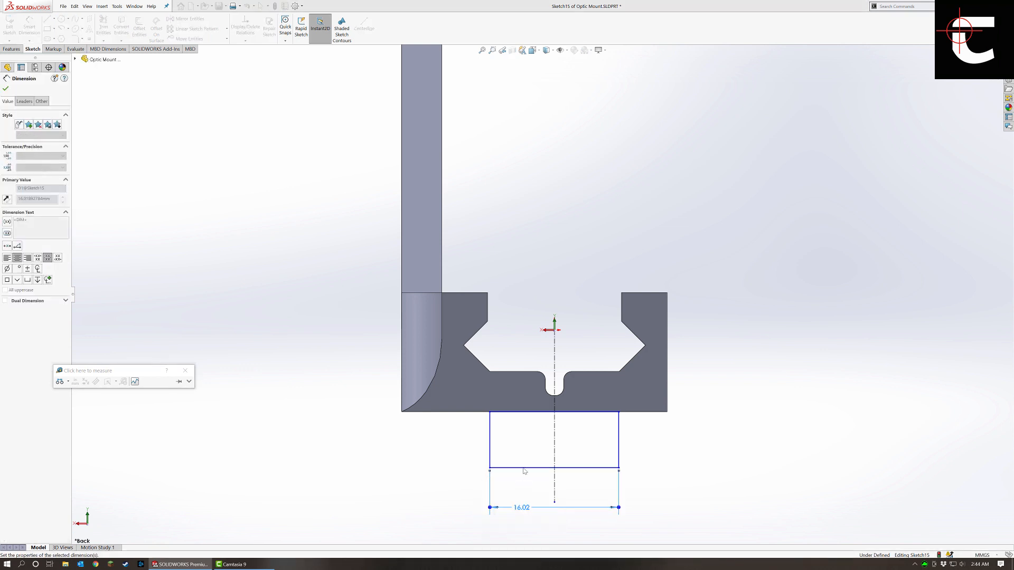
{"action": "left_click", "coordinate": [489, 443]}
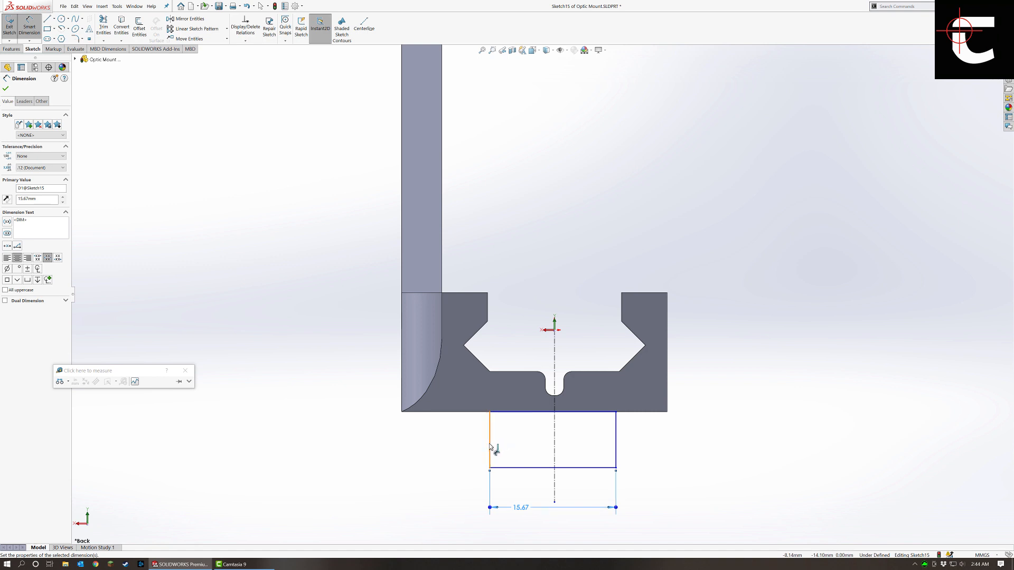
{"action": "left_click", "coordinate": [316, 417]}
{"action": "type", "text": "9.3"}
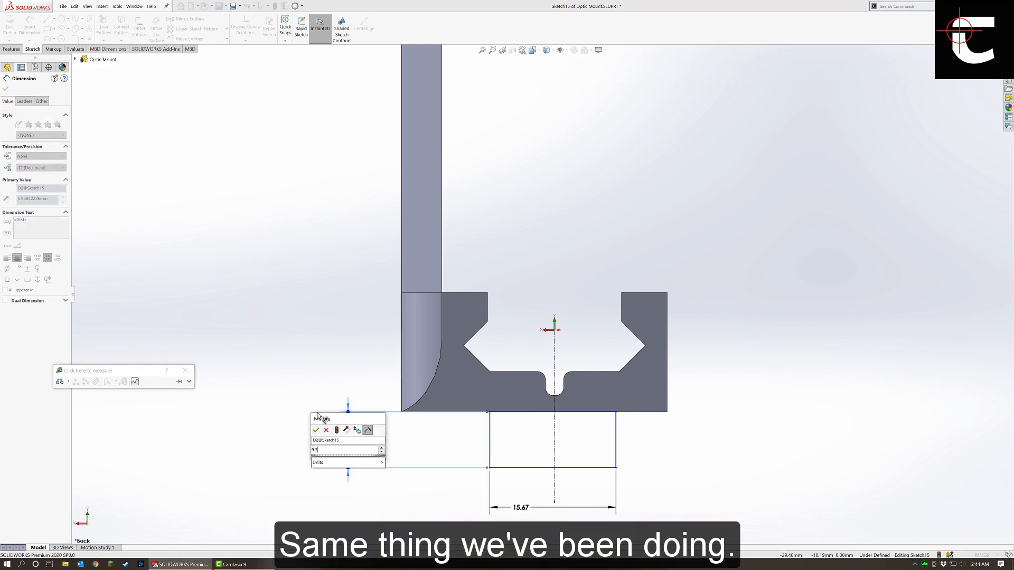
{"action": "type", "text": "2"}
{"action": "key", "text": "Return"}
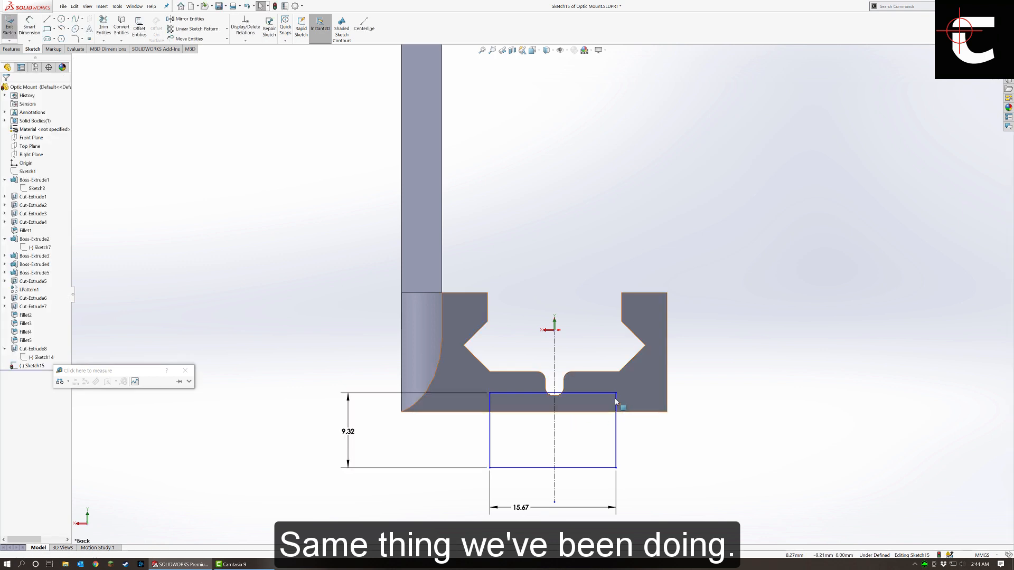
Move the rectangle downward and make its upper line collinear with the clamp block's bottom edge.
{"action": "left_click_drag", "start_coordinate": [584, 396], "coordinate": [570, 420]}
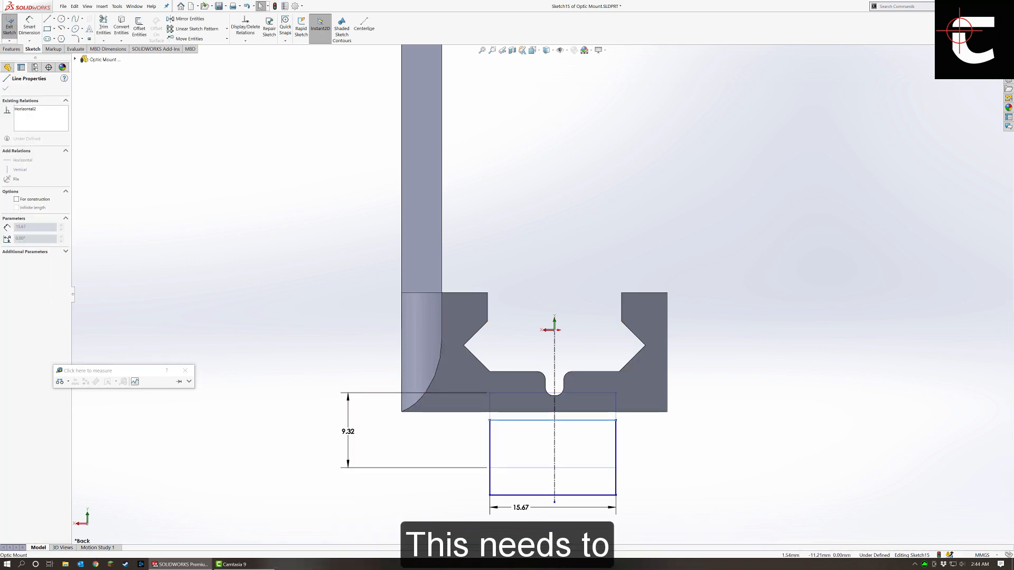
{"action": "left_click", "coordinate": [591, 412], "text": "ctrl"}
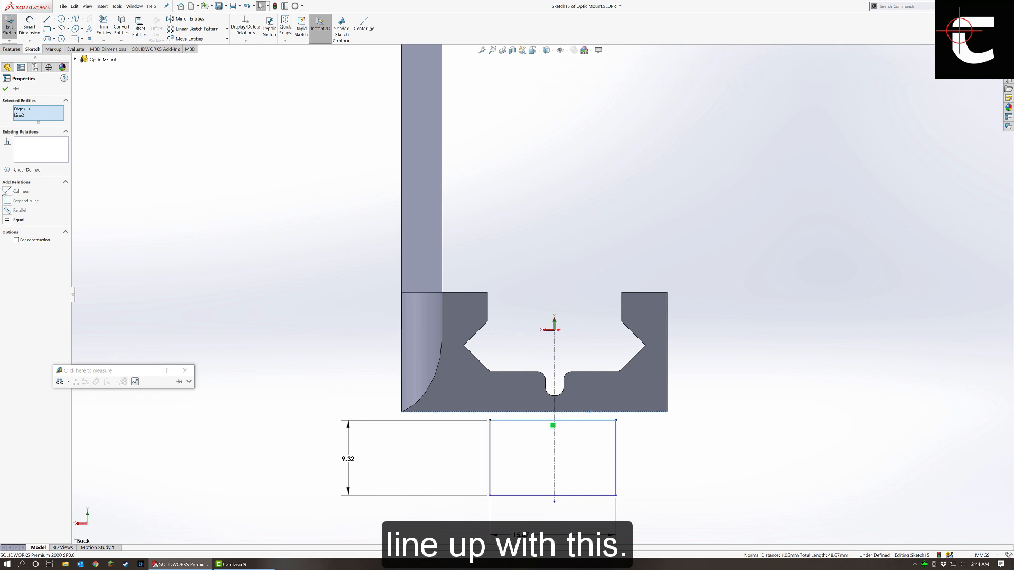
{"action": "left_click", "coordinate": [8, 194]}
{"action": "left_click", "coordinate": [190, 230]}
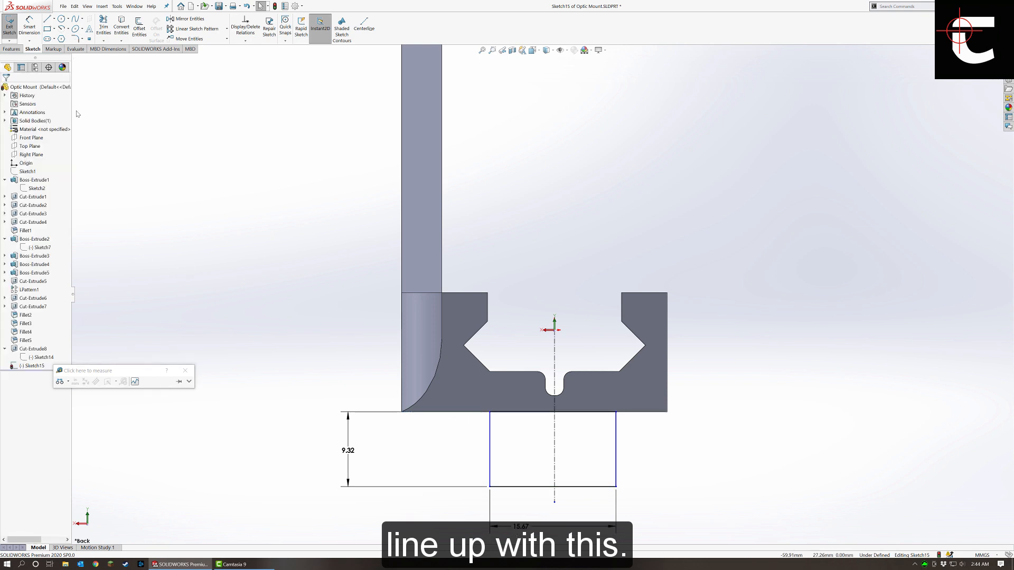
Draw two lines forming an outward point on the rectangle's left side, from its lower corner back to that side, the upper one about 5 mm long.
{"action": "left_click", "coordinate": [47, 19]}
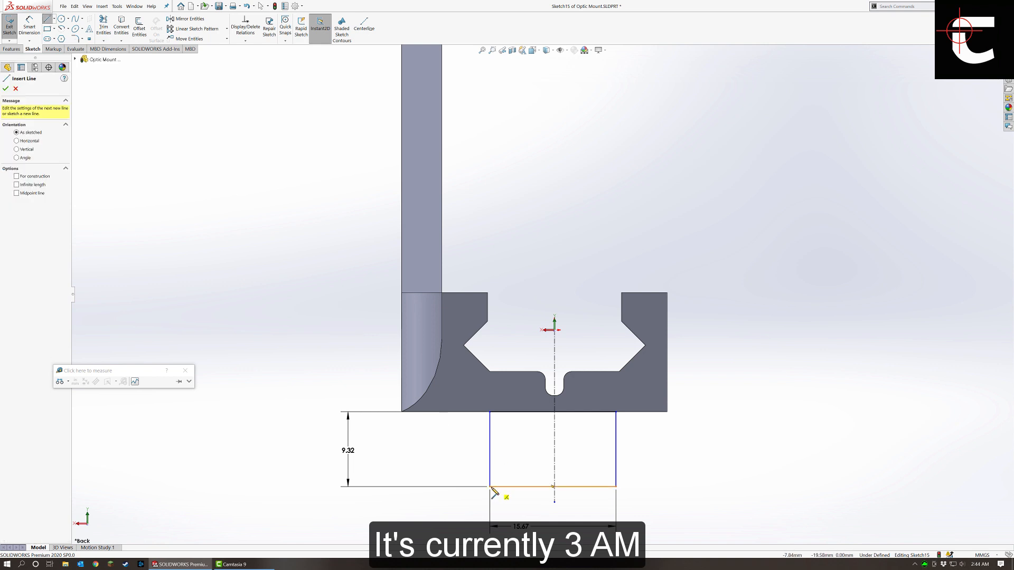
{"action": "left_click", "coordinate": [490, 486]}
{"action": "left_click", "coordinate": [449, 461]}
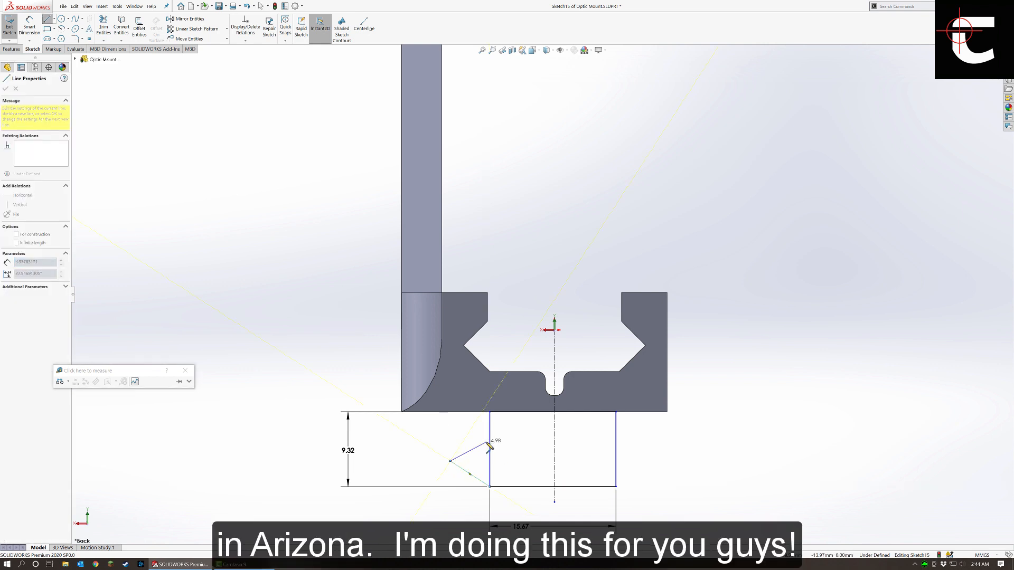
{"action": "left_click", "coordinate": [490, 440]}
{"action": "key", "text": "Escape"}
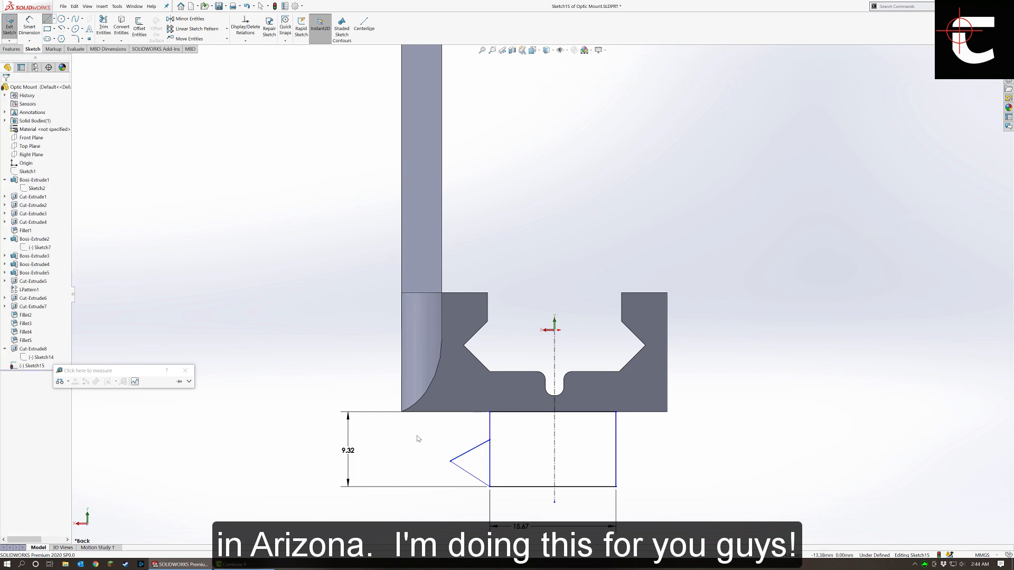
Mirror the two angled lines about the vertical centerline.
{"action": "left_click_drag", "start_coordinate": [506, 496], "coordinate": [517, 496]}
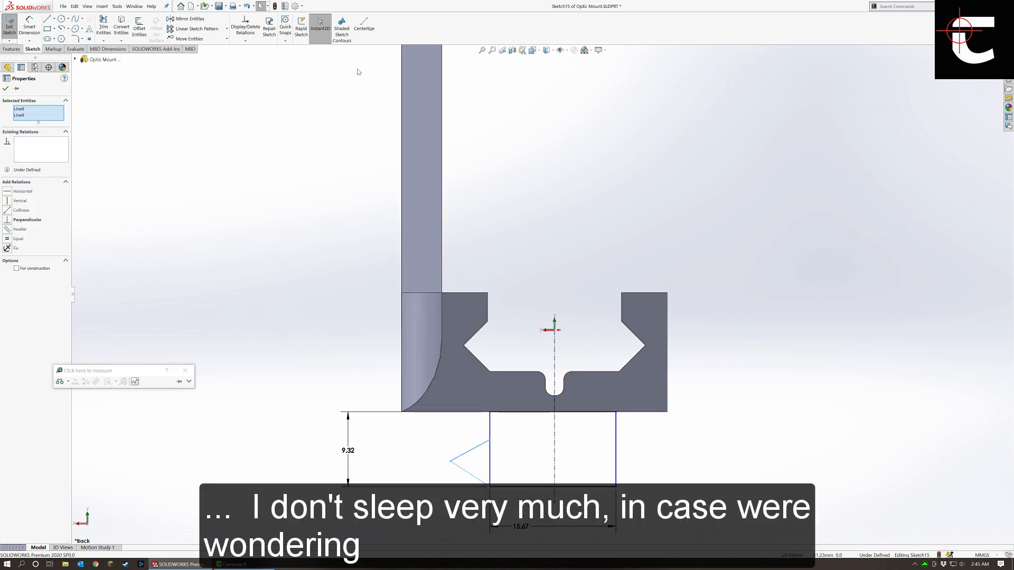
{"action": "left_click", "coordinate": [189, 19]}
{"action": "left_click", "coordinate": [62, 183]}
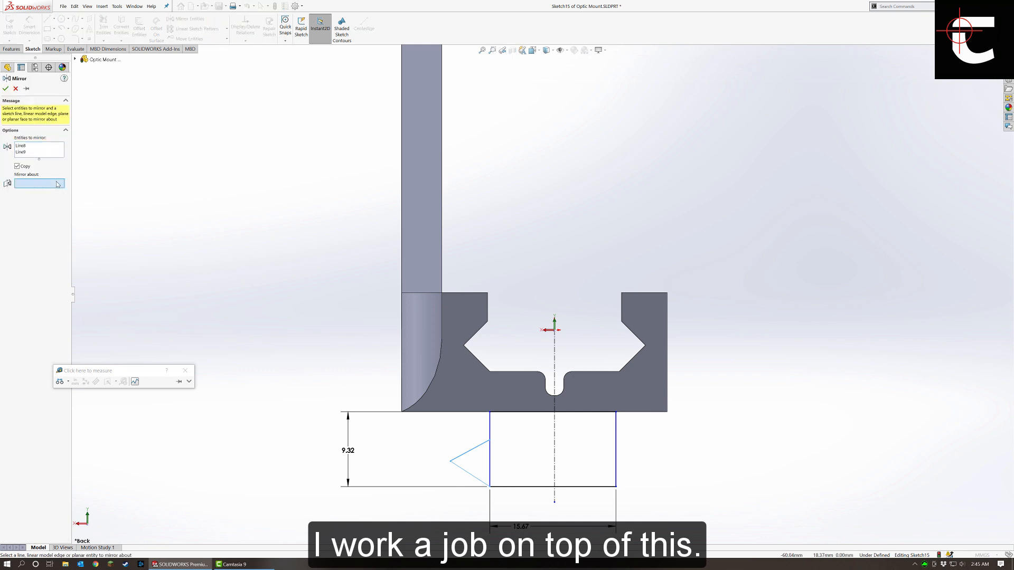
{"action": "left_click", "coordinate": [555, 463]}
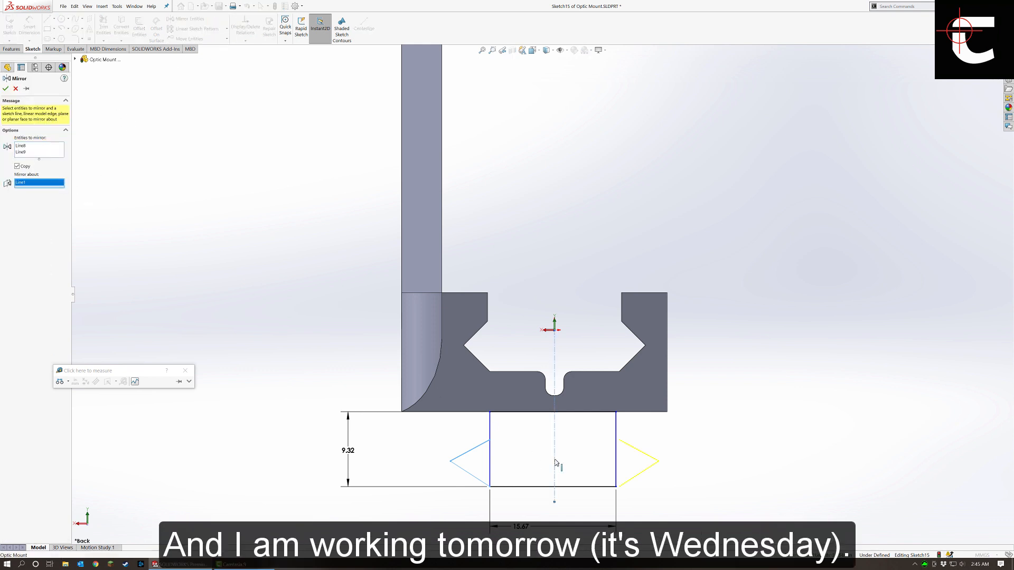
{"action": "left_click", "coordinate": [5, 89]}
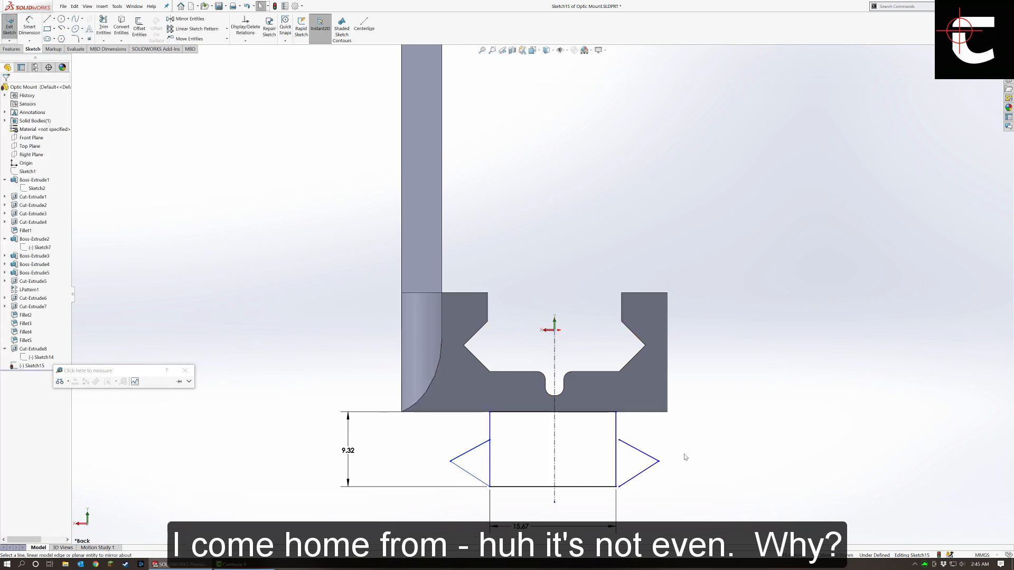
Make the rectangle's two vertical sides symmetric about the centerline.
{"action": "scroll", "coordinate": [685, 458], "scroll_direction": "down", "scroll_amount": 2}
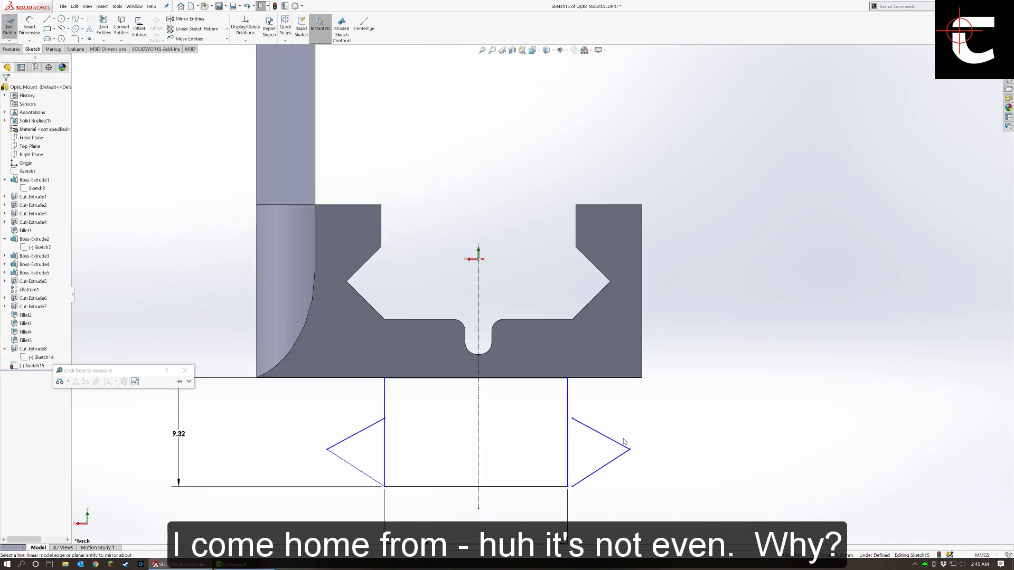
{"action": "left_click", "coordinate": [569, 430]}
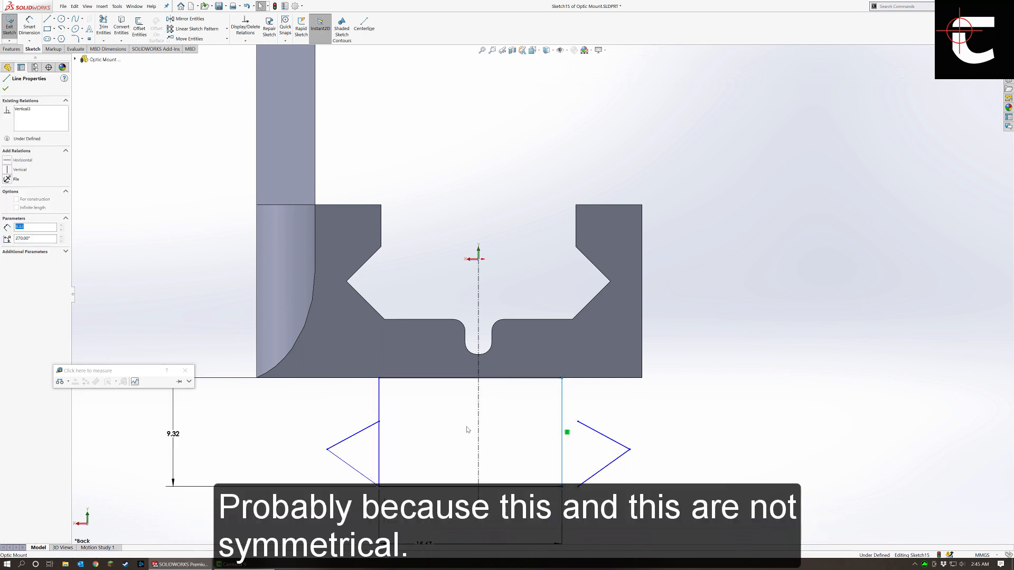
{"action": "left_click", "coordinate": [379, 401], "text": "ctrl"}
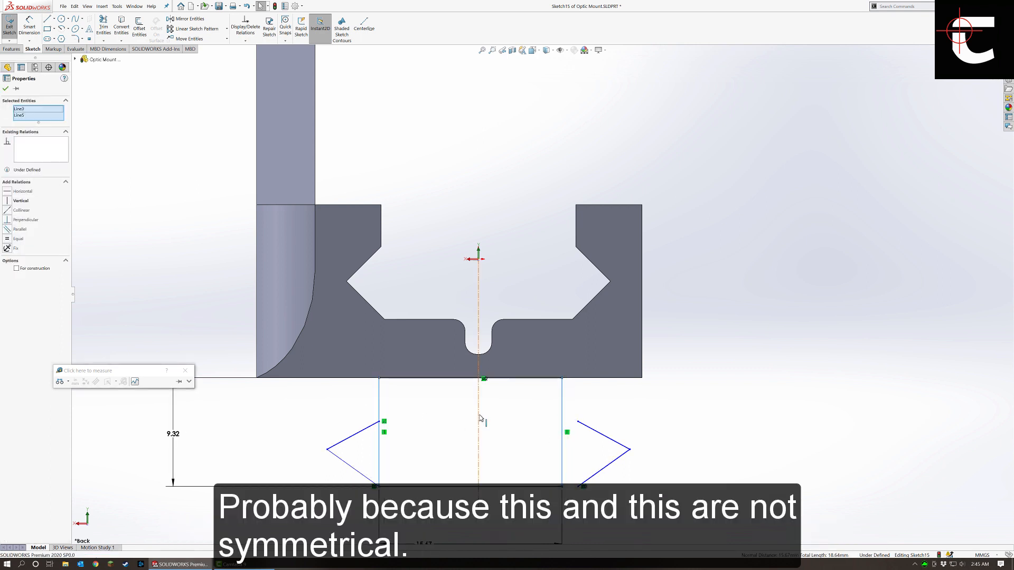
{"action": "left_click", "coordinate": [479, 419], "text": "ctrl"}
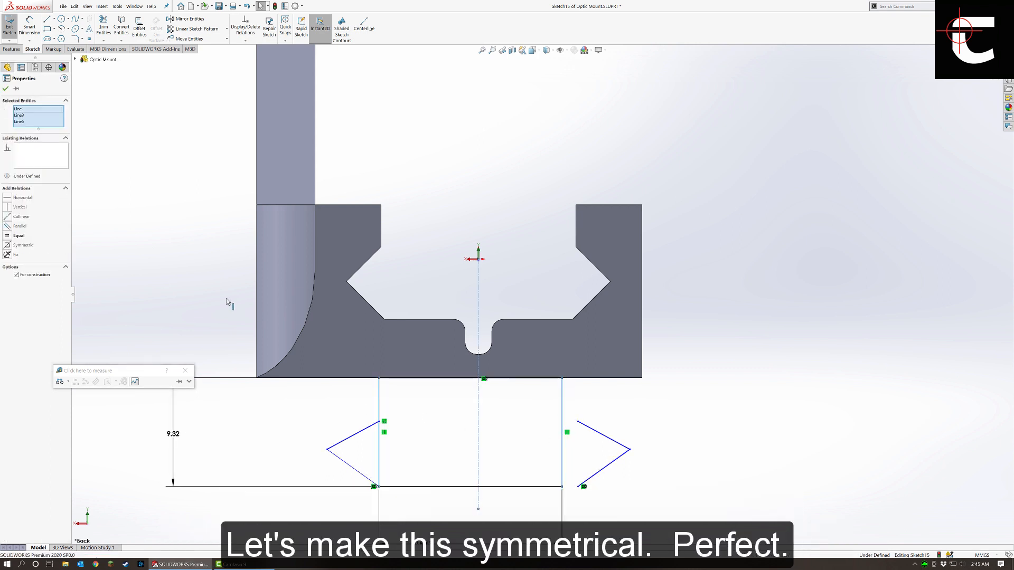
{"action": "left_click", "coordinate": [7, 245]}
{"action": "left_click", "coordinate": [687, 432]}
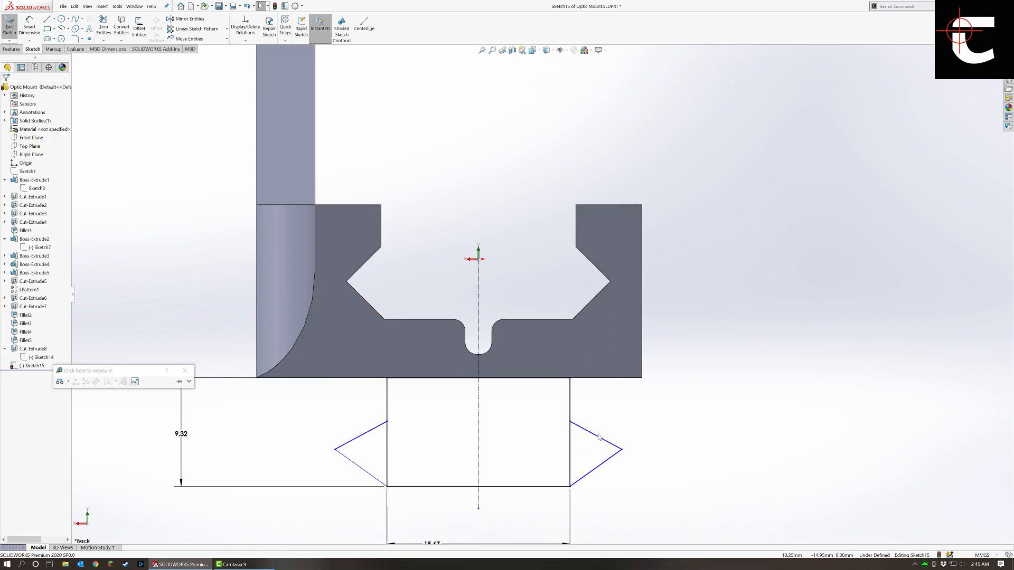
Make the two angled lines on the rectangle's left side equal in length and perpendicular to each other.
{"action": "left_click", "coordinate": [368, 434]}
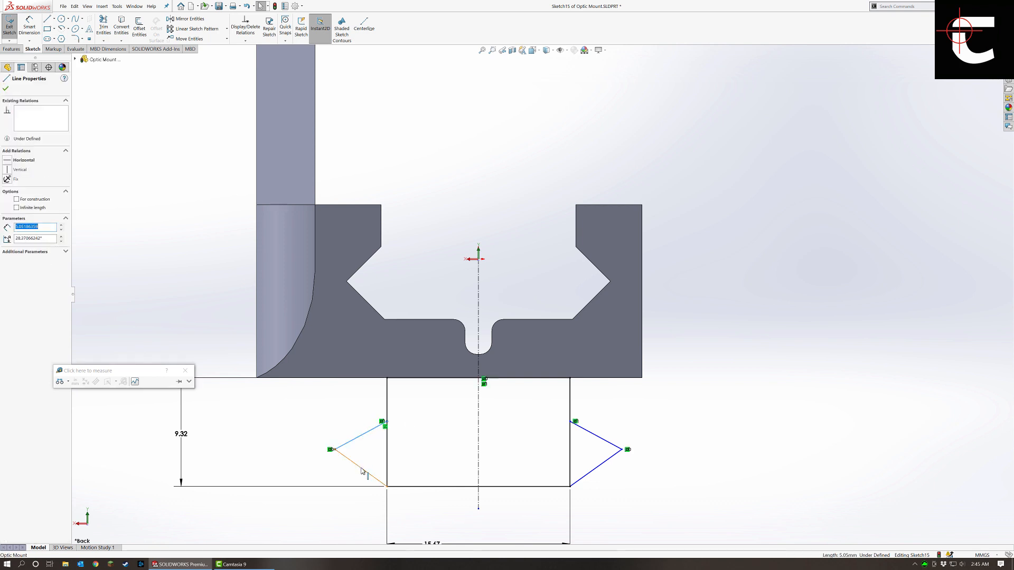
{"action": "left_click", "coordinate": [363, 471], "text": "ctrl"}
{"action": "left_click", "coordinate": [7, 239]}
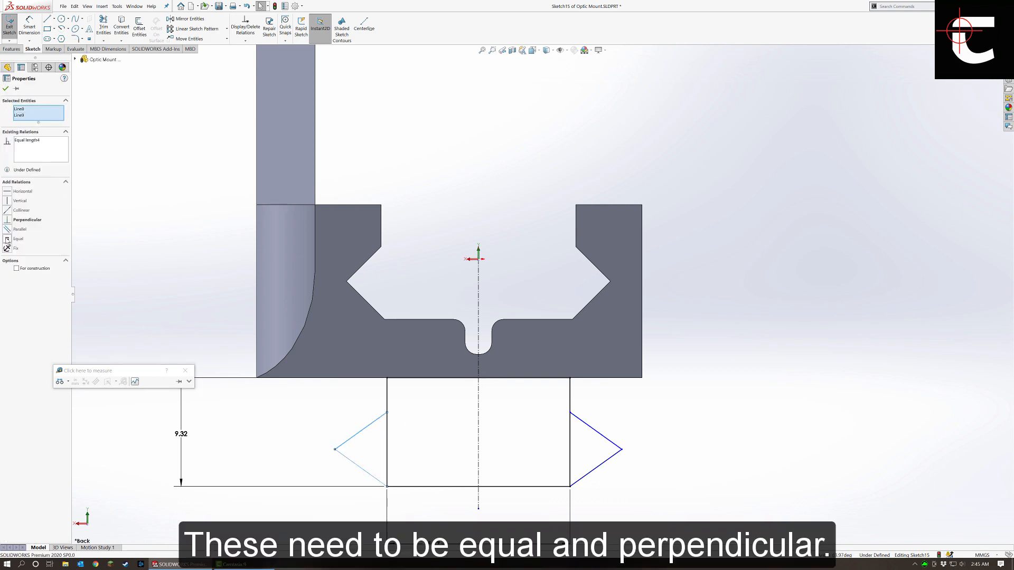
{"action": "left_click", "coordinate": [11, 220]}
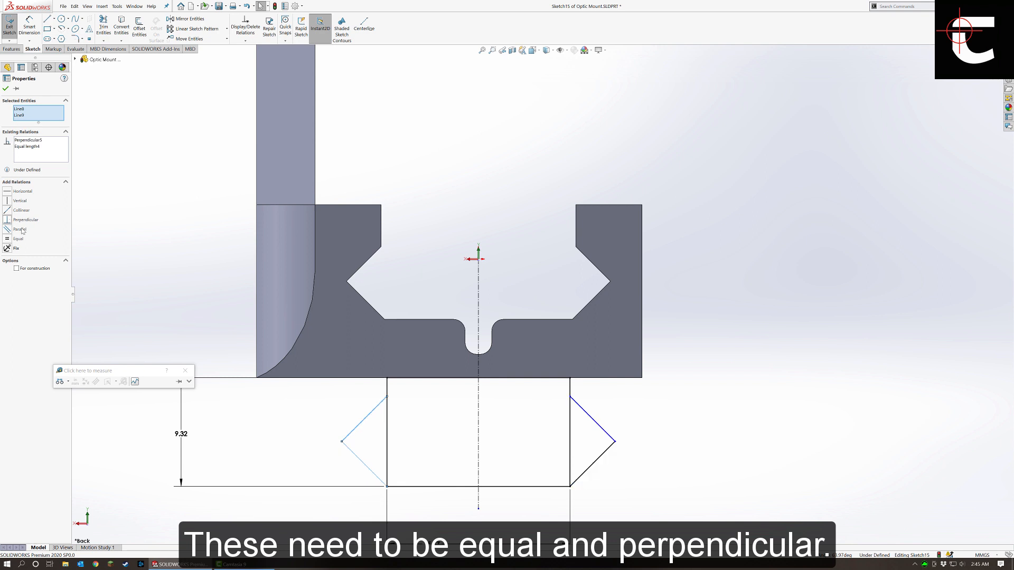
{"action": "left_click", "coordinate": [177, 167]}
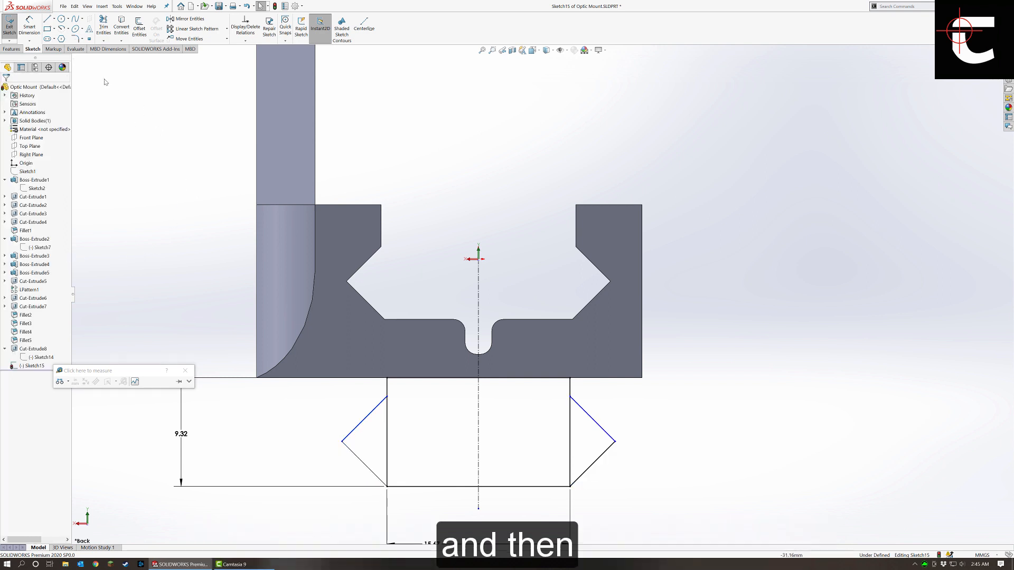
Dimension the horizontal distance between the two outward points of the rail profile and set it to 21.2 mm.
{"action": "left_click", "coordinate": [30, 27]}
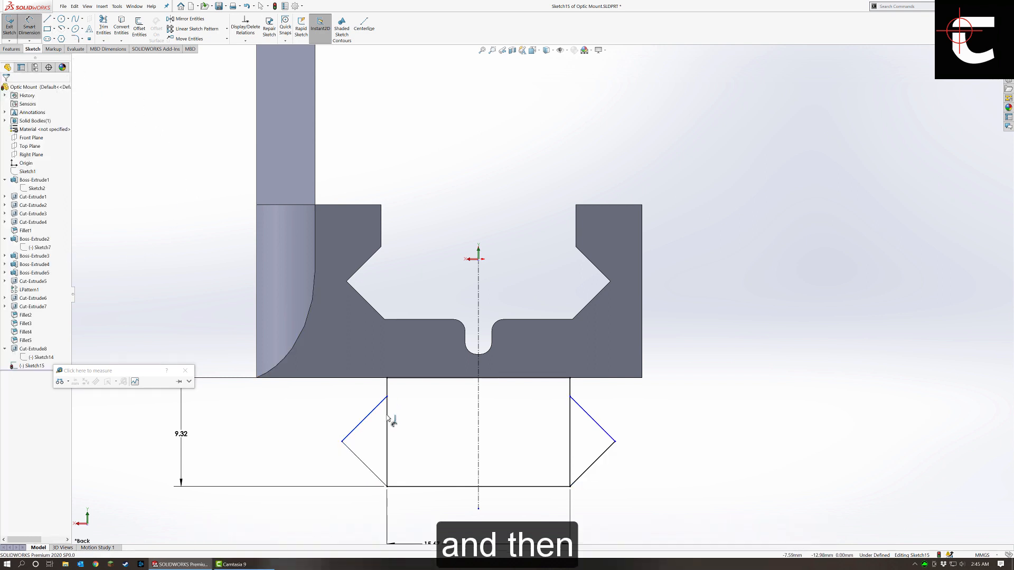
{"action": "left_click", "coordinate": [342, 441]}
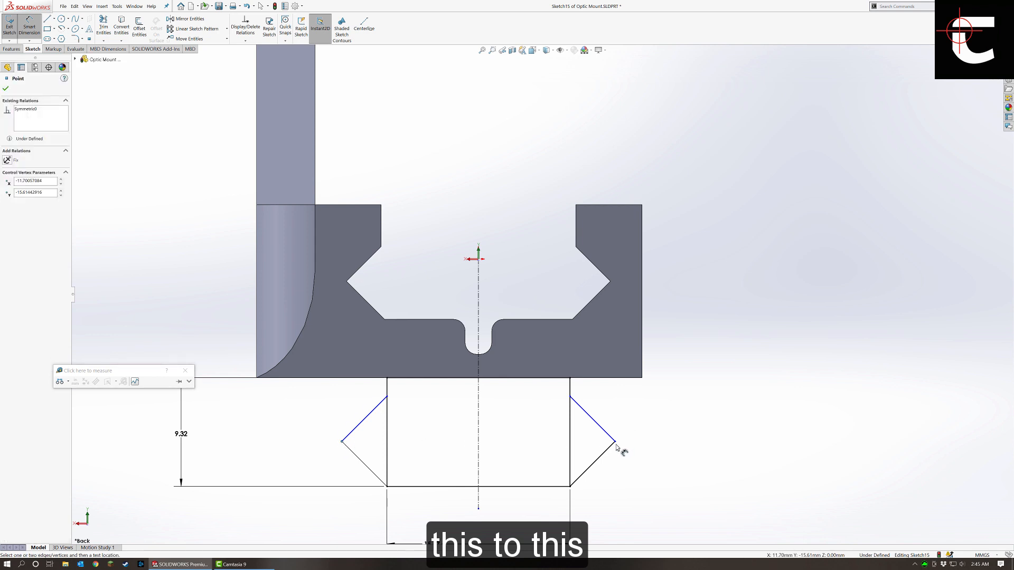
{"action": "left_click", "coordinate": [616, 442]}
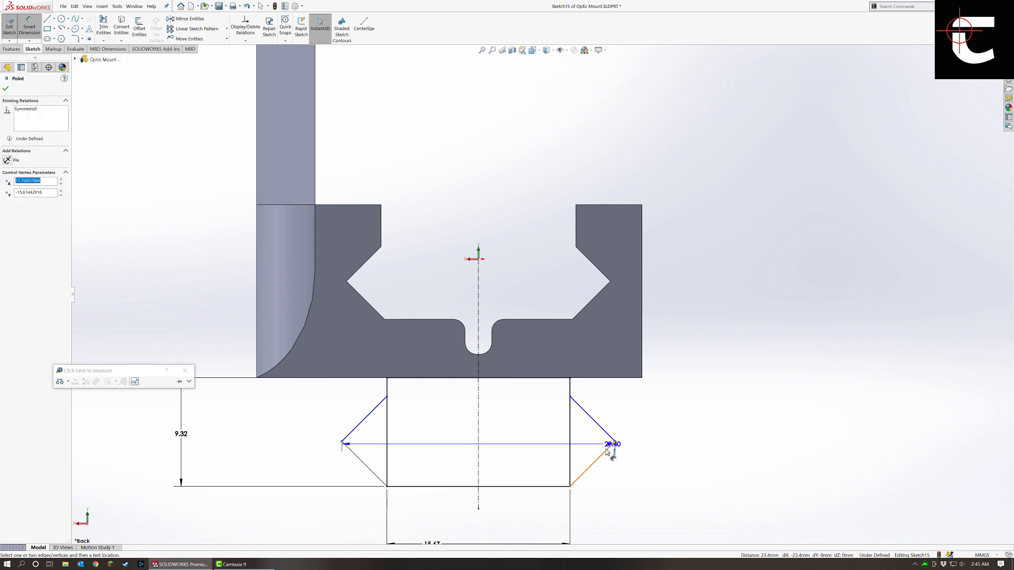
{"action": "scroll", "coordinate": [555, 506], "scroll_direction": "up", "scroll_amount": 2}
{"action": "left_click", "coordinate": [478, 505]}
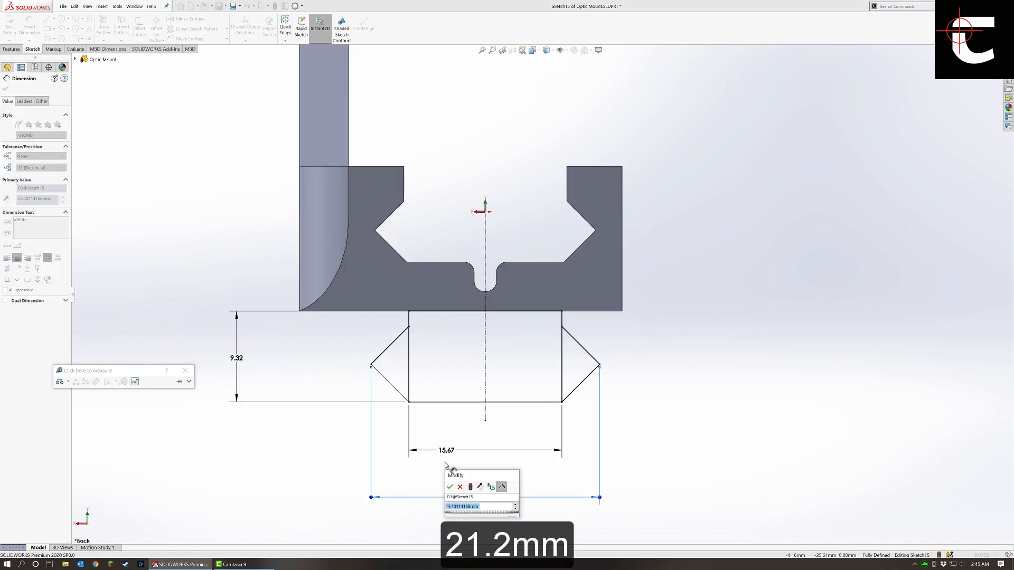
{"action": "type", "text": "21.2"}
{"action": "key", "text": "Return"}
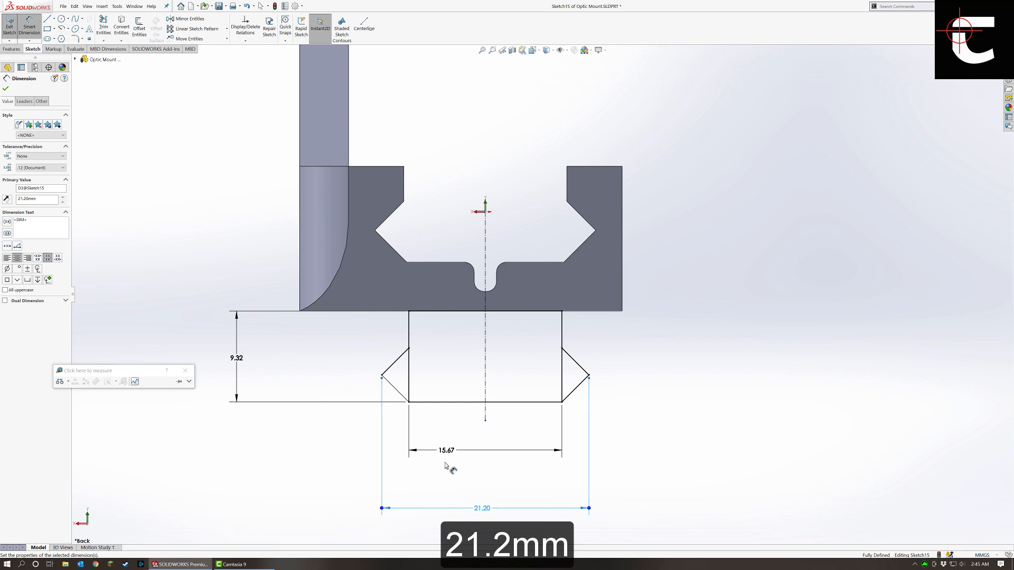
{"action": "left_click", "coordinate": [697, 425]}
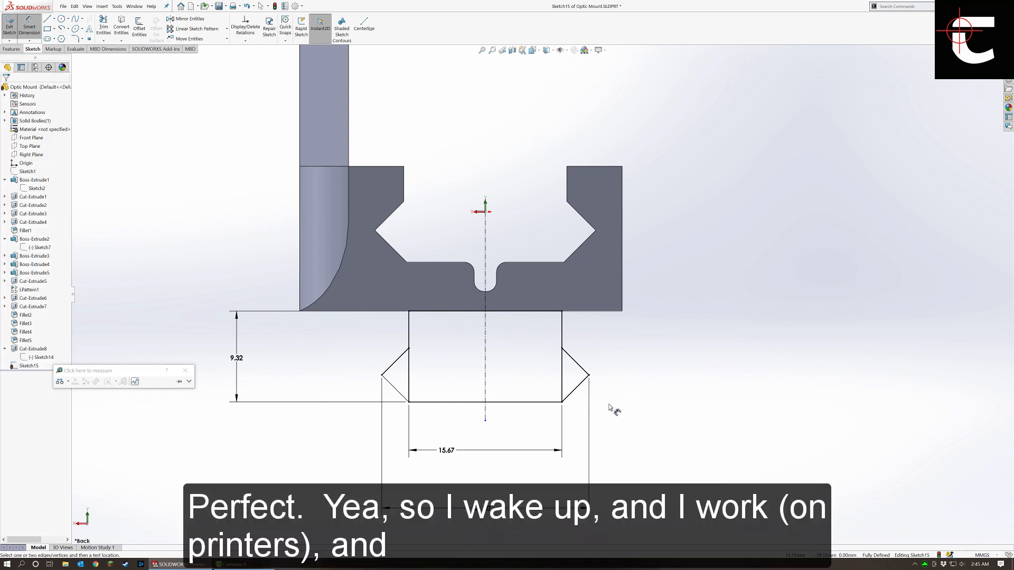
Start a boss extrusion of the rail sketch with both rectangle halves and both side triangles as its contours.
{"action": "scroll", "coordinate": [538, 396], "scroll_direction": "down", "scroll_amount": 2}
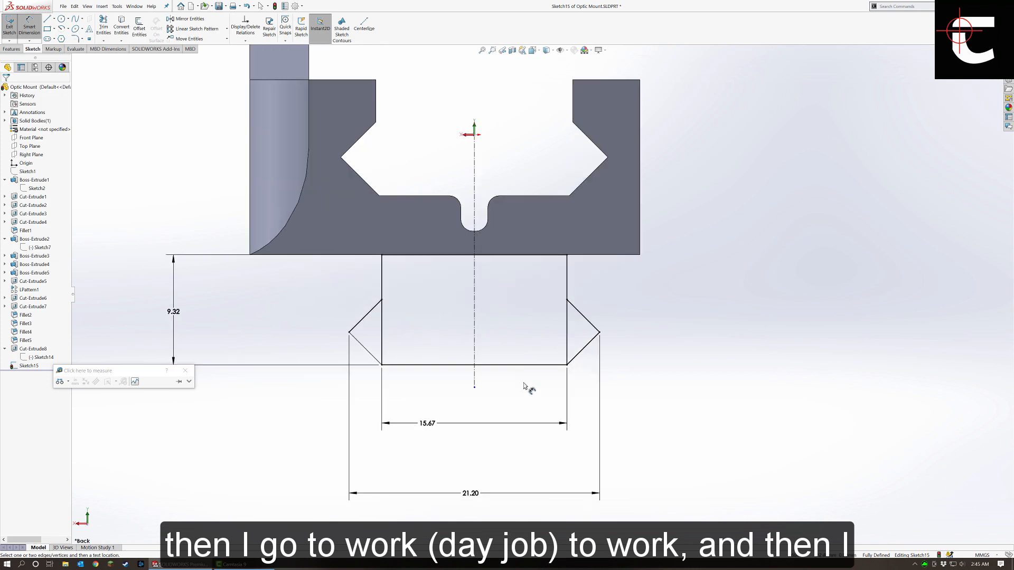
{"action": "left_click", "coordinate": [11, 48]}
{"action": "left_click", "coordinate": [11, 31]}
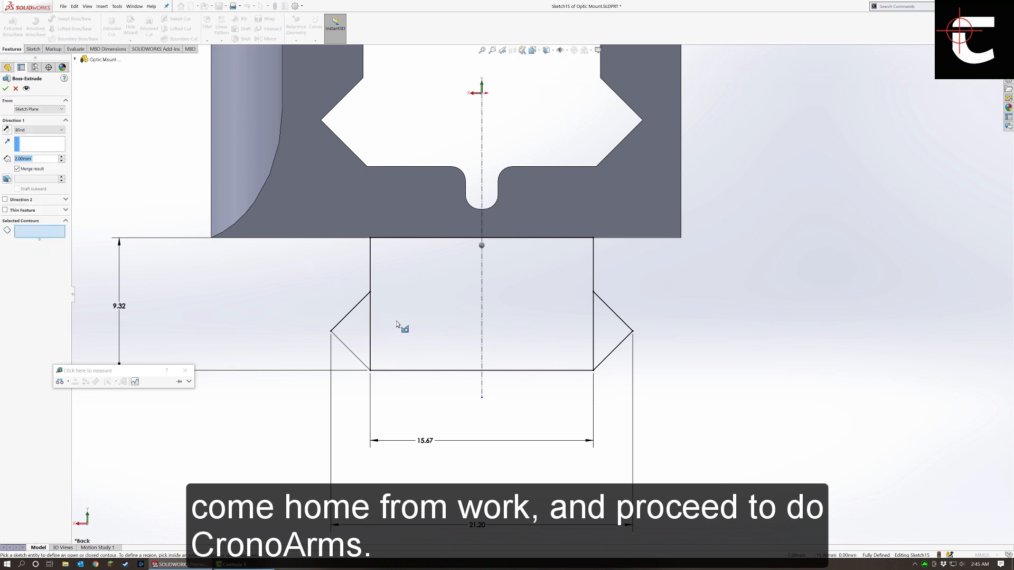
{"action": "left_click", "coordinate": [414, 324]}
{"action": "left_click", "coordinate": [367, 336]}
{"action": "left_click", "coordinate": [521, 355]}
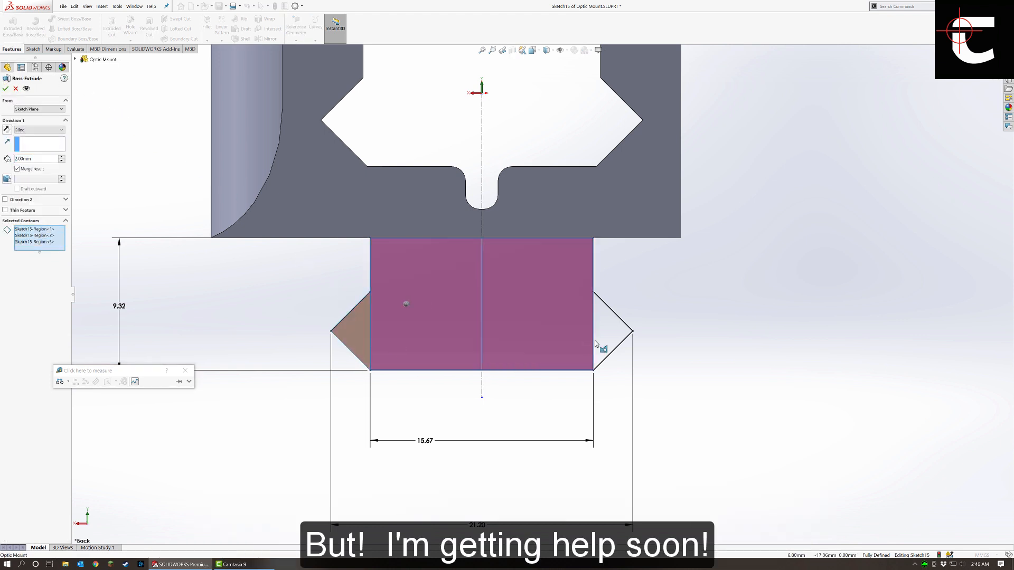
{"action": "left_click", "coordinate": [598, 340]}
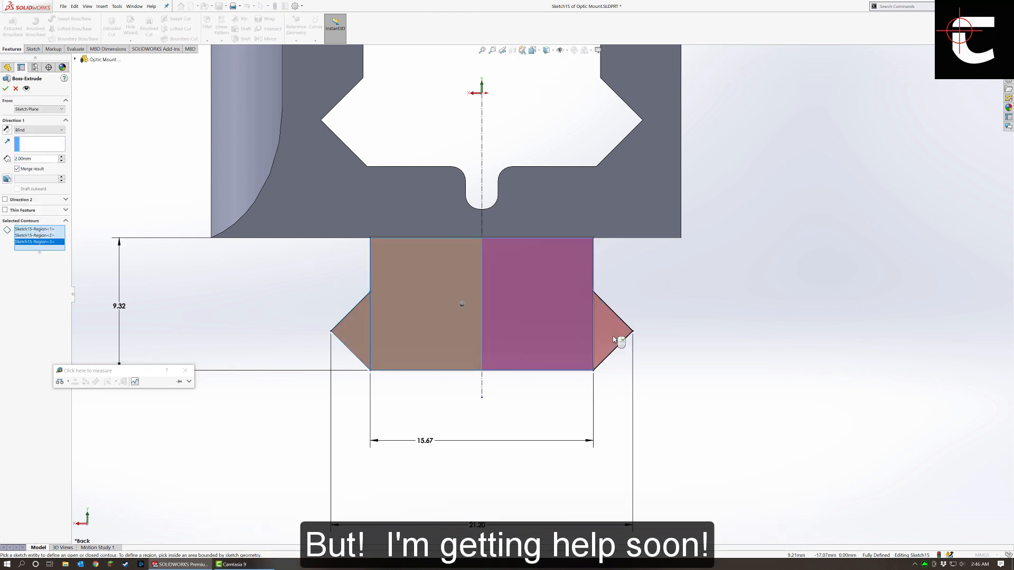
Extrude the rail profile up to the surface of the clamp block's opposite end face, merging the result.
{"action": "left_click", "coordinate": [39, 130]}
{"action": "left_click", "coordinate": [33, 151]}
{"action": "scroll", "coordinate": [587, 289], "scroll_direction": "up", "scroll_amount": 3}
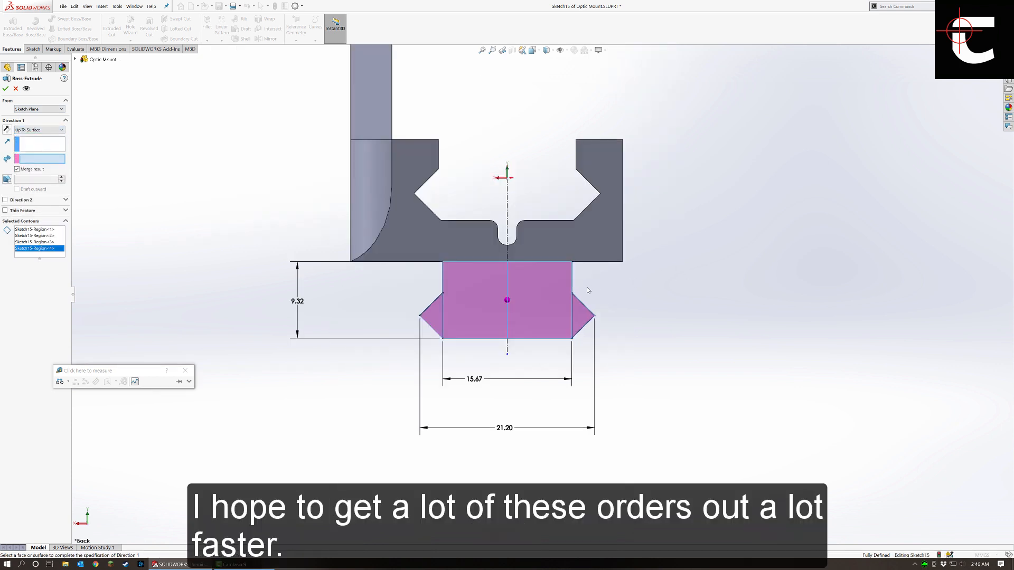
{"action": "middle_click_drag", "start_coordinate": [587, 290], "coordinate": [779, 260]}
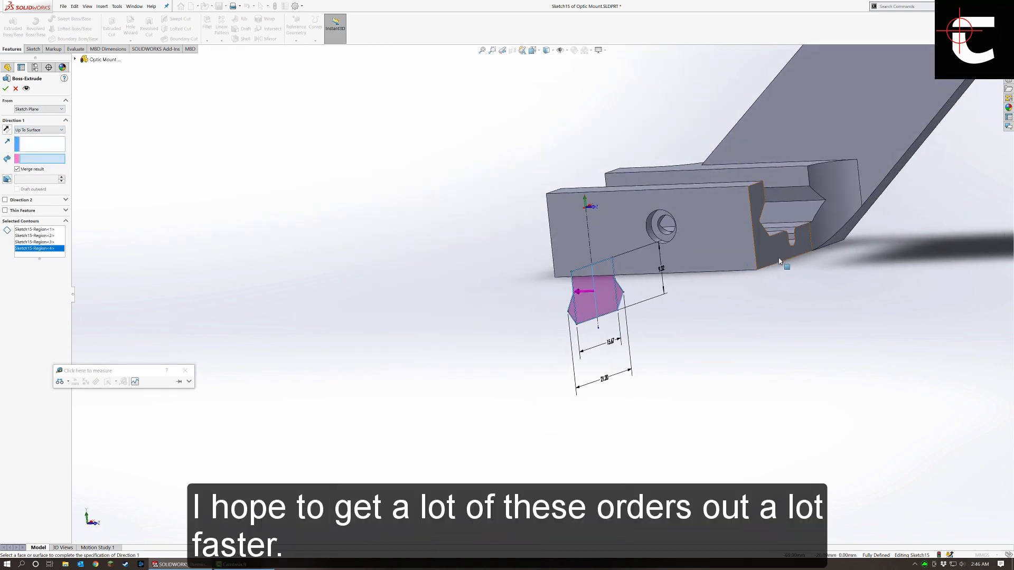
{"action": "left_click", "coordinate": [779, 260]}
{"action": "middle_click_drag", "start_coordinate": [746, 316], "coordinate": [848, 327]}
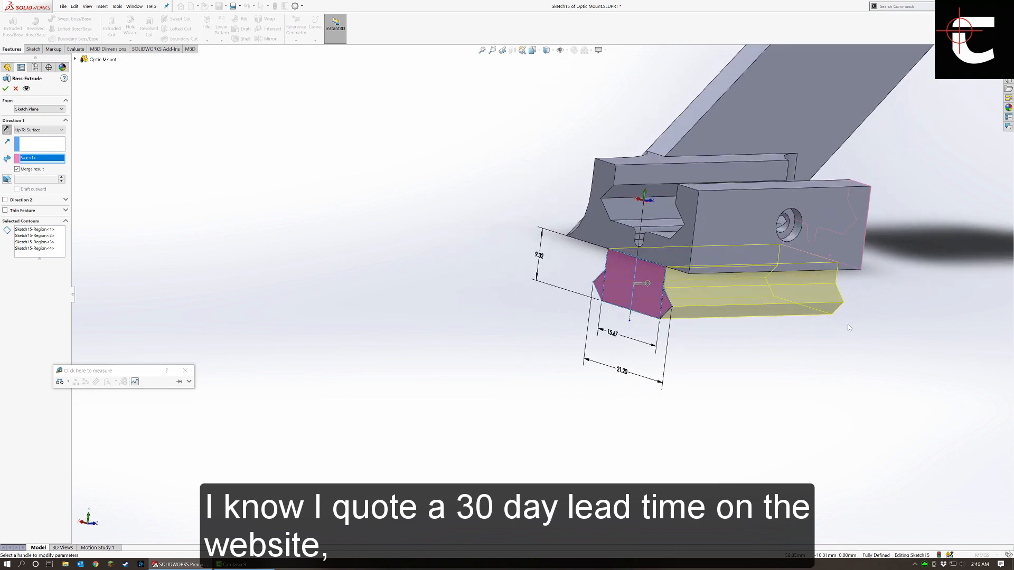
{"action": "scroll", "coordinate": [913, 285], "scroll_direction": "down", "scroll_amount": 2}
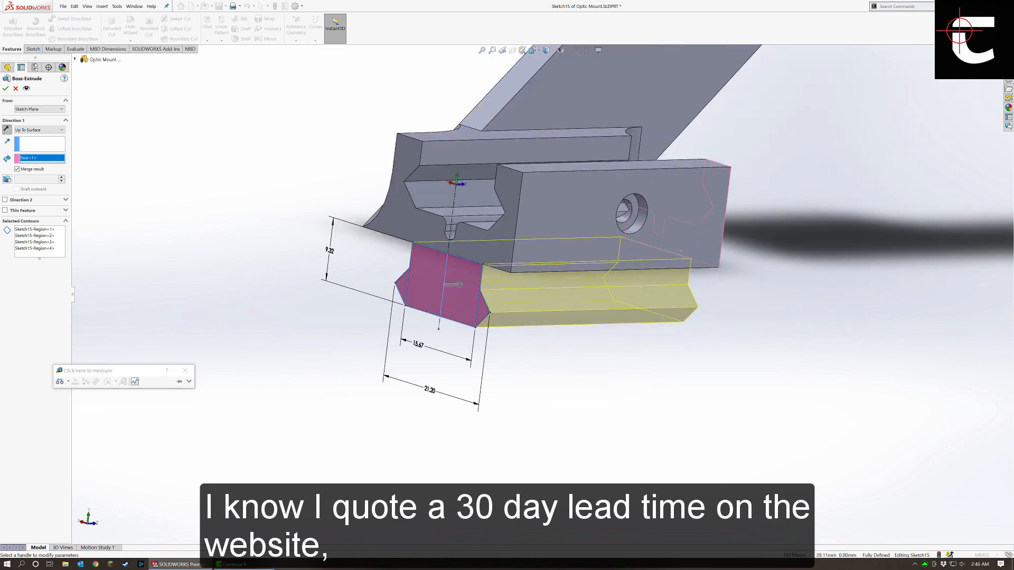
{"action": "left_click", "coordinate": [985, 61]}
Sketch a rectangle about 3.2 mm wide and 4.4 mm high on the block's flat side face, rising from the rail's lower edge.
{"action": "middle_click_drag", "start_coordinate": [710, 293], "coordinate": [605, 334]}
{"action": "key", "text": "space"}
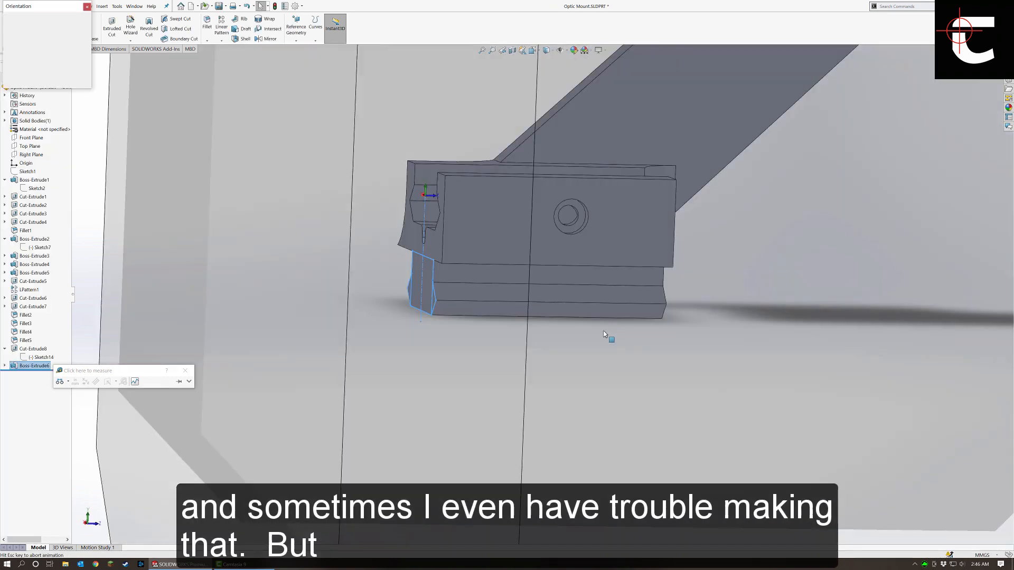
{"action": "left_click", "coordinate": [443, 372]}
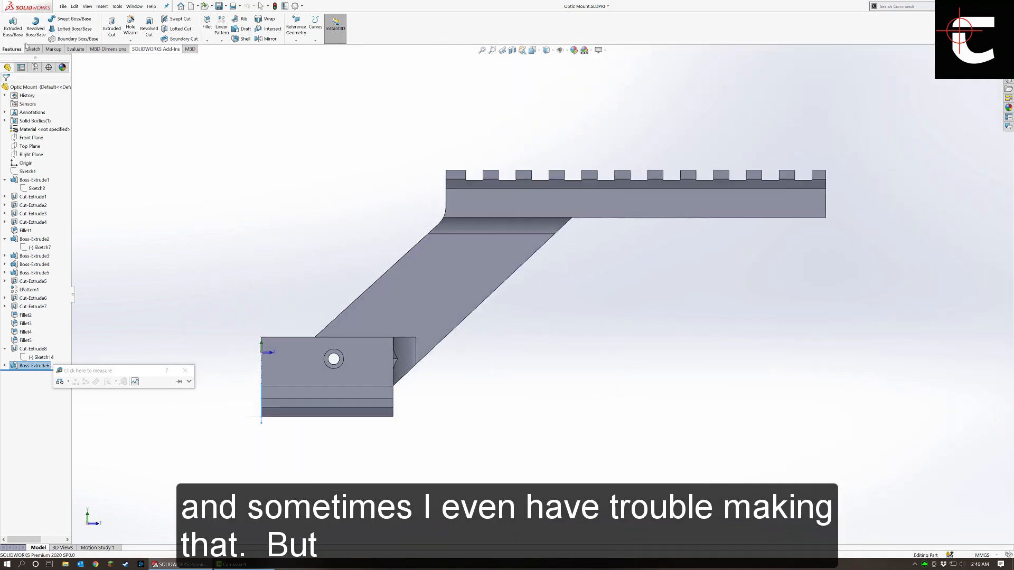
{"action": "left_click", "coordinate": [33, 49]}
{"action": "left_click", "coordinate": [11, 24]}
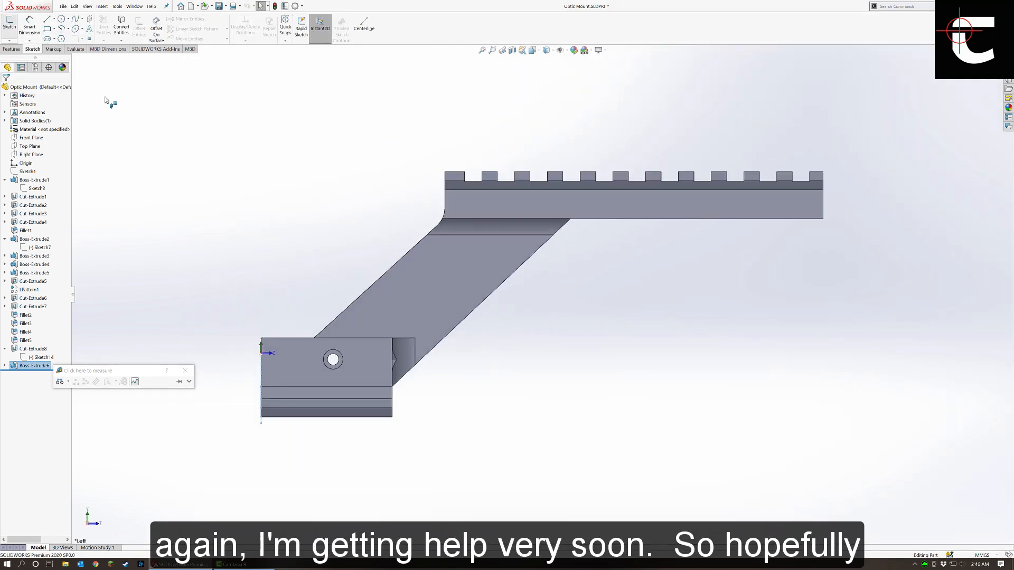
{"action": "scroll", "coordinate": [251, 324], "scroll_direction": "down", "scroll_amount": 2}
{"action": "left_click", "coordinate": [335, 389]}
{"action": "scroll", "coordinate": [268, 477], "scroll_direction": "down", "scroll_amount": 1}
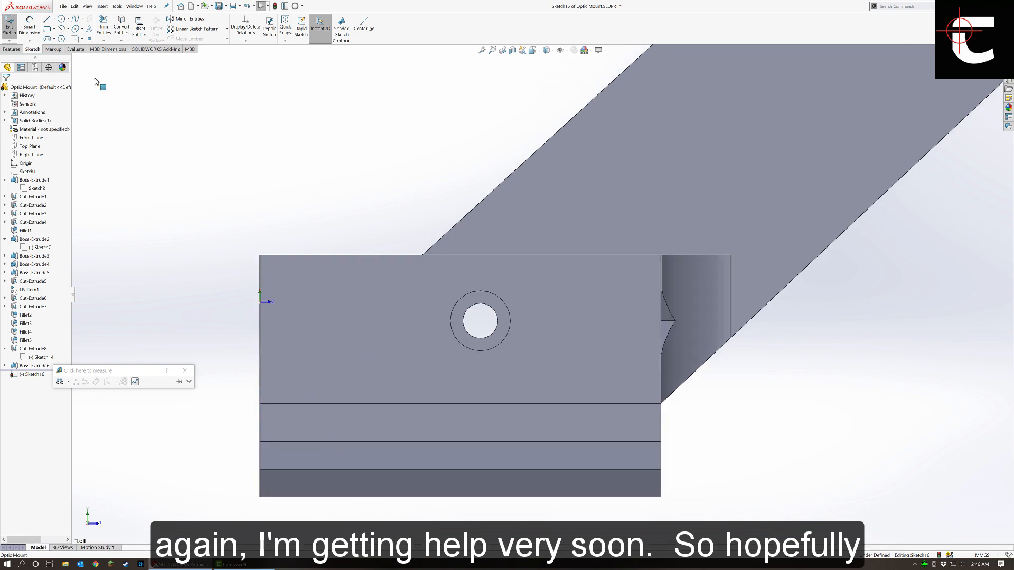
{"action": "left_click", "coordinate": [47, 29]}
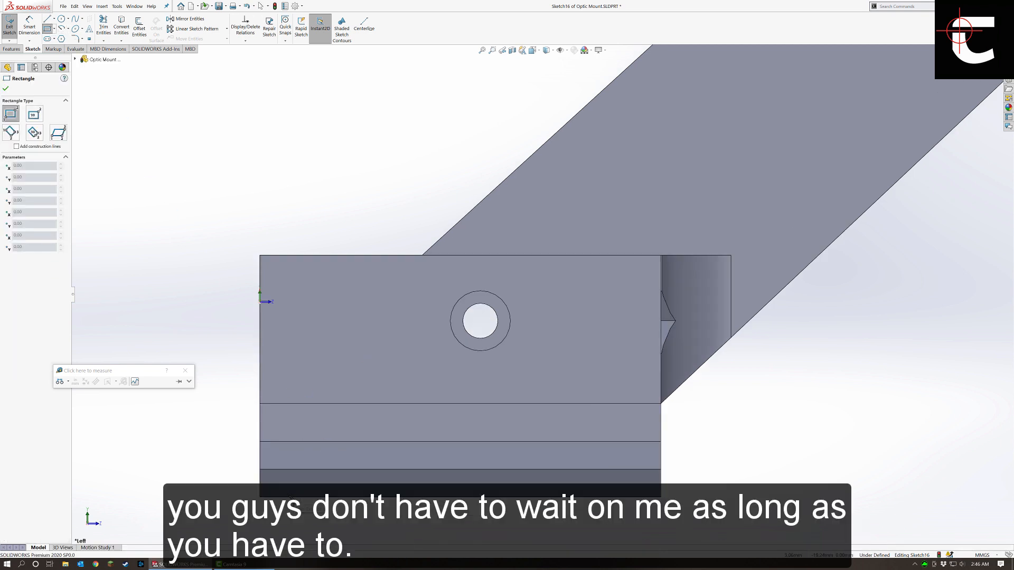
{"action": "left_click", "coordinate": [288, 497]}
{"action": "left_click", "coordinate": [320, 452]}
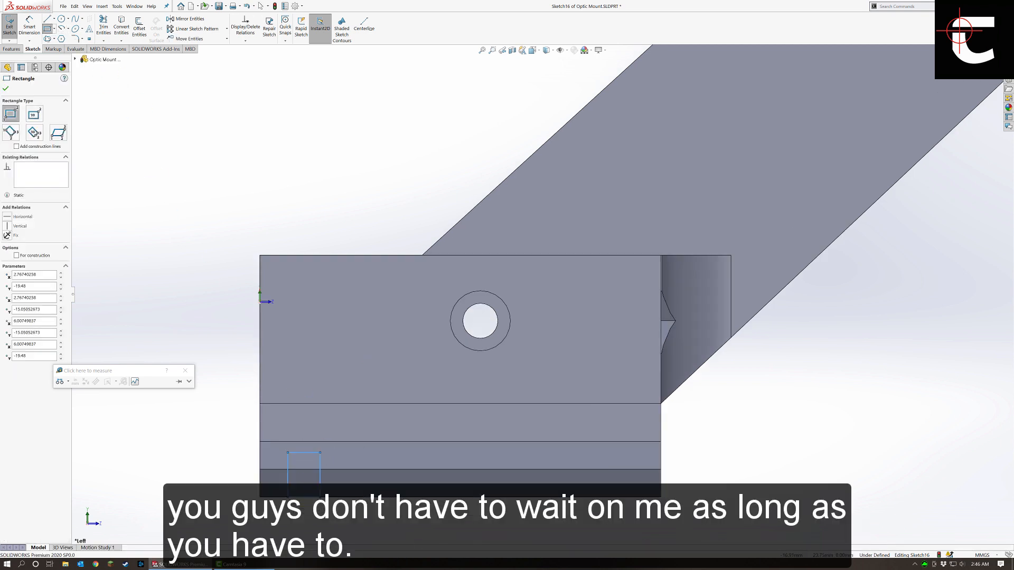
Dimension the slot rectangle to a height of 3 mm and a width of 5.25 mm.
{"action": "left_click", "coordinate": [29, 33]}
{"action": "left_click", "coordinate": [288, 469]}
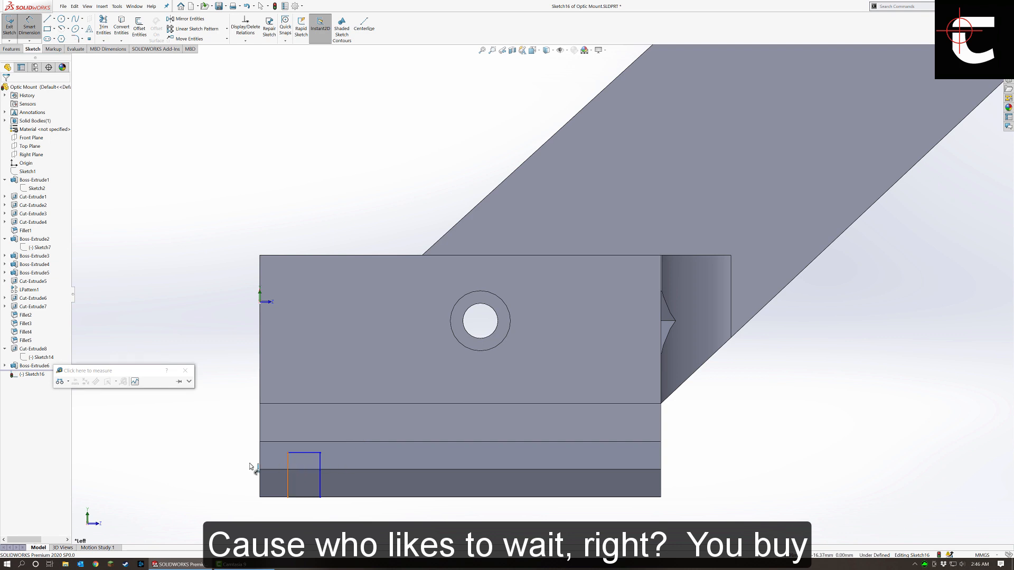
{"action": "left_click", "coordinate": [217, 468]}
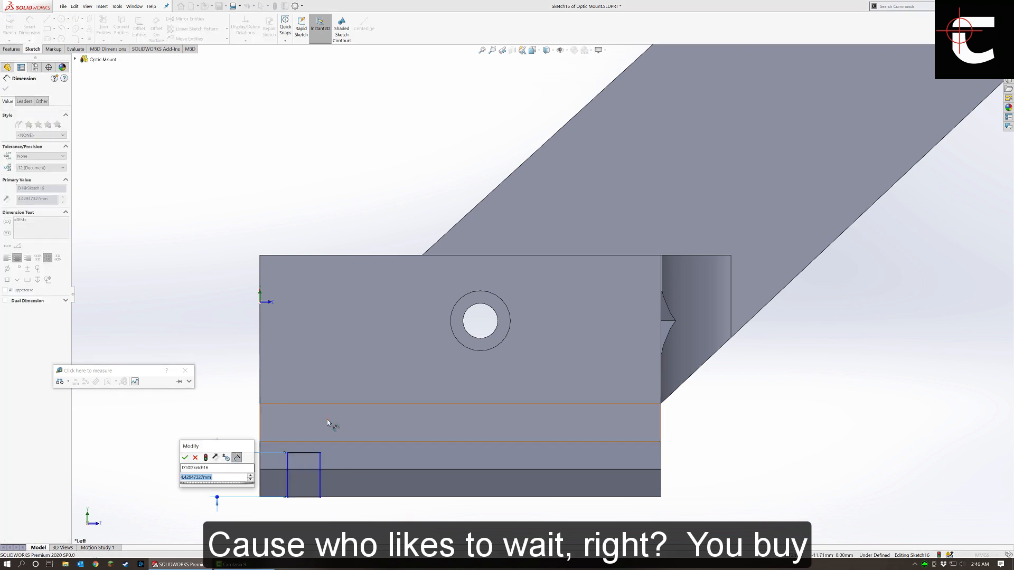
{"action": "type", "text": "3"}
{"action": "key", "text": "Return"}
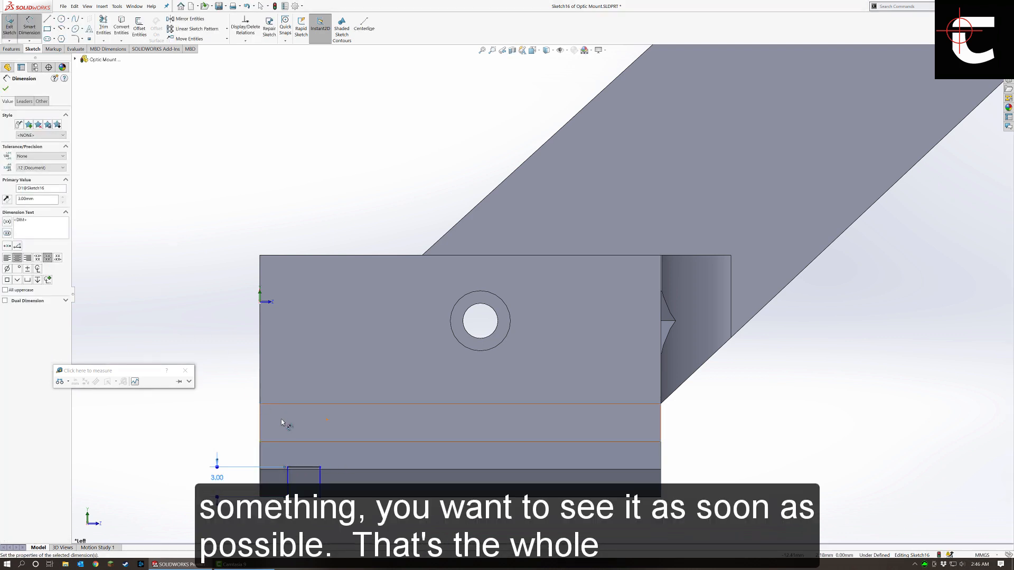
{"action": "left_click", "coordinate": [309, 477]}
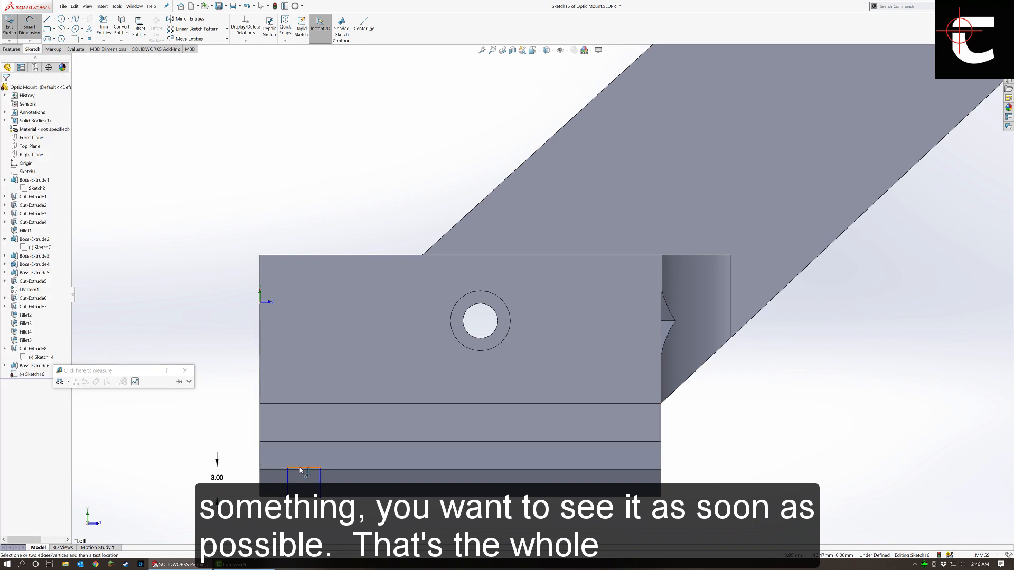
{"action": "left_click", "coordinate": [300, 468]}
{"action": "left_click", "coordinate": [478, 465]}
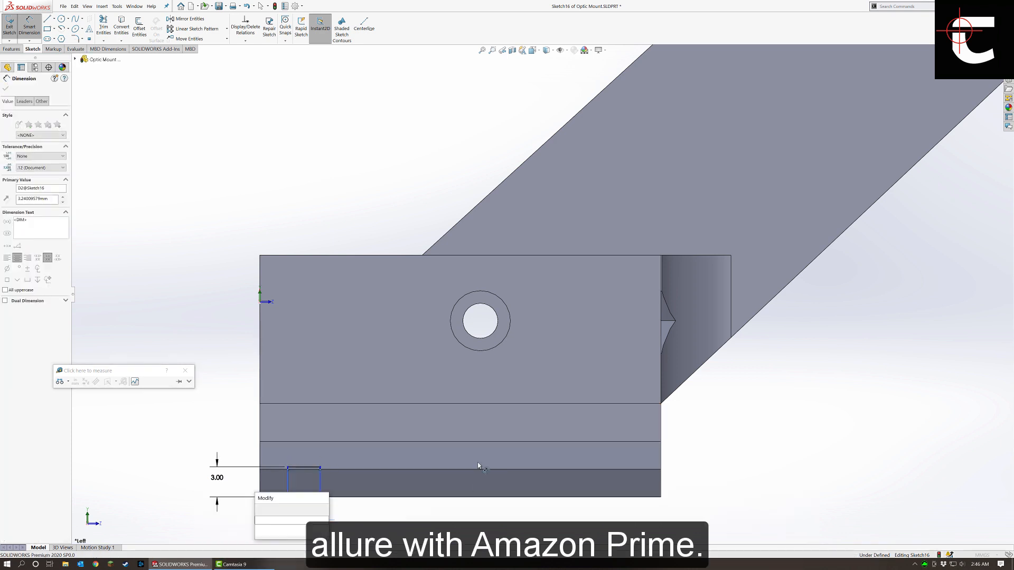
{"action": "type", "text": "5.25"}
{"action": "key", "text": "Return"}
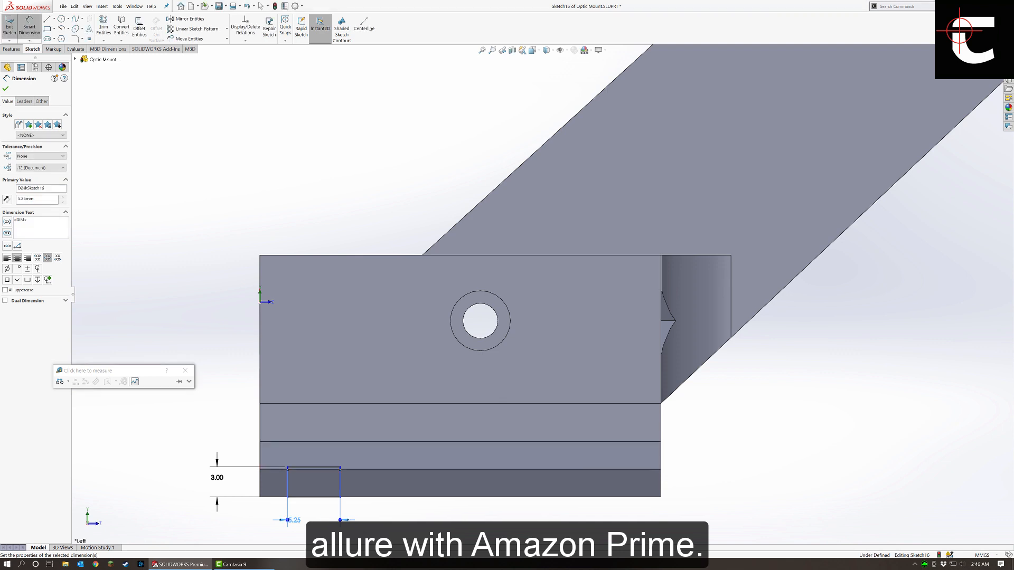
Cut the slot rectangle through all of the bottom rail.
{"action": "left_click", "coordinate": [11, 48]}
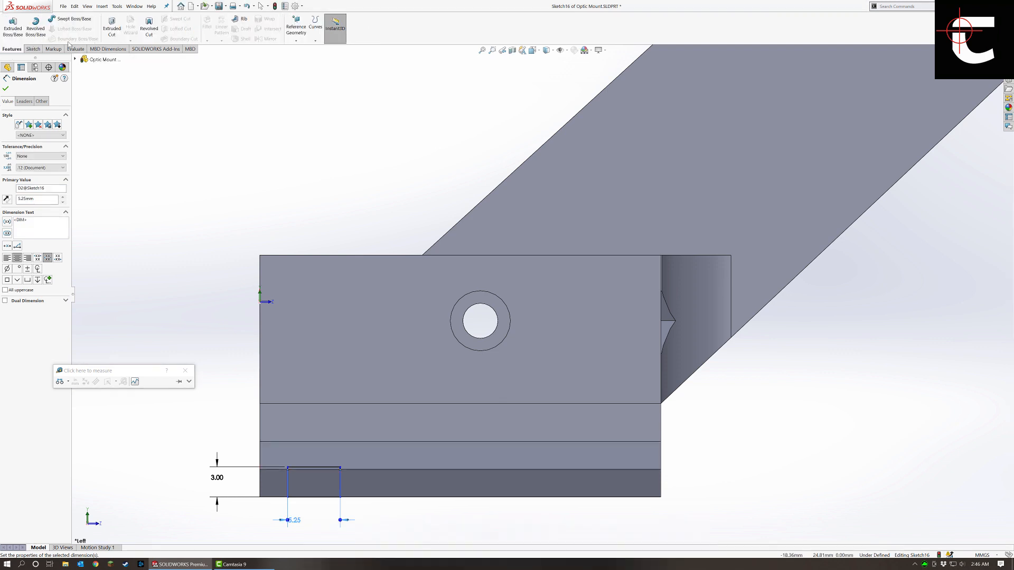
{"action": "left_click", "coordinate": [113, 29]}
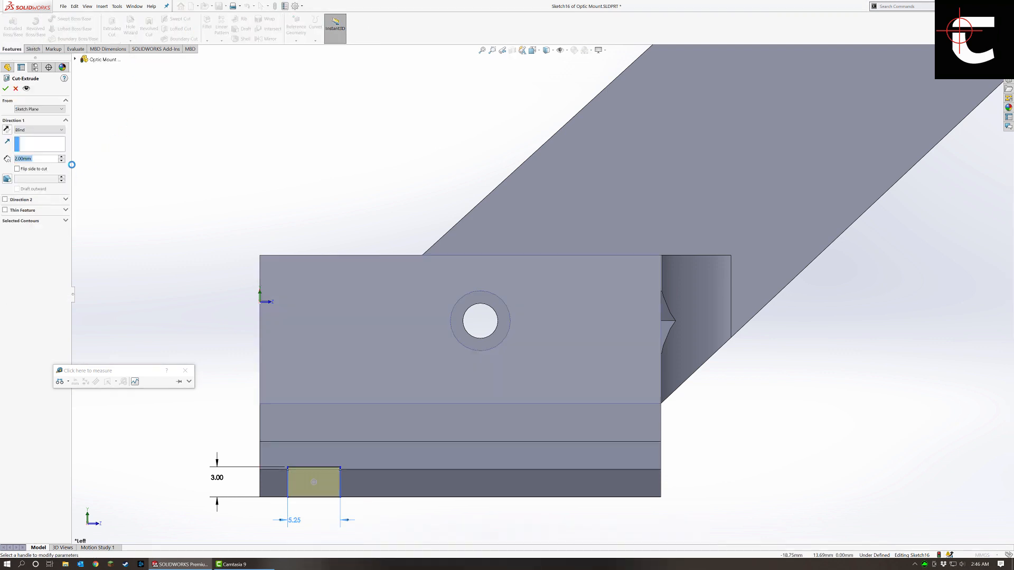
{"action": "left_click", "coordinate": [37, 130]}
{"action": "left_click", "coordinate": [29, 138]}
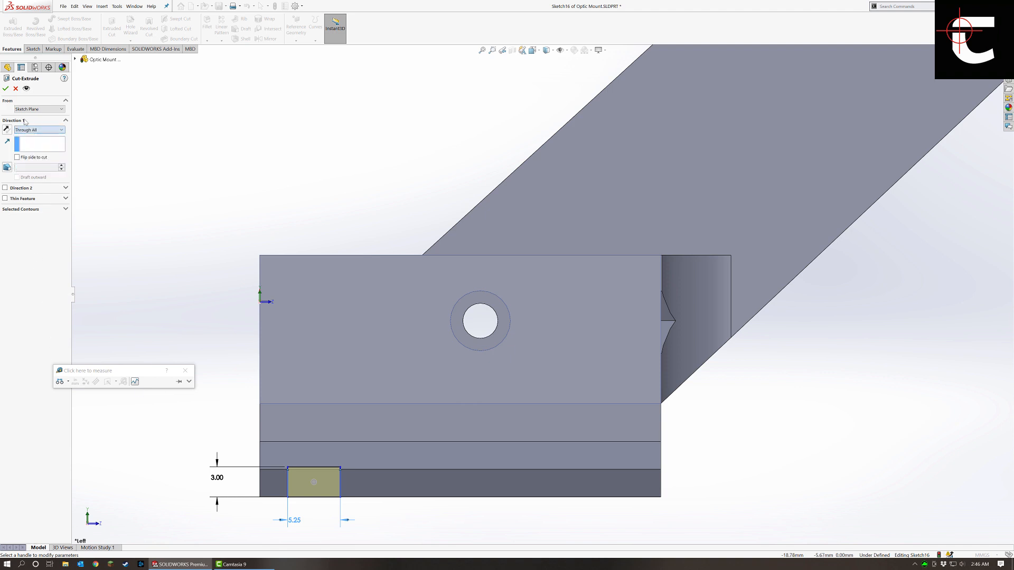
{"action": "left_click", "coordinate": [7, 88]}
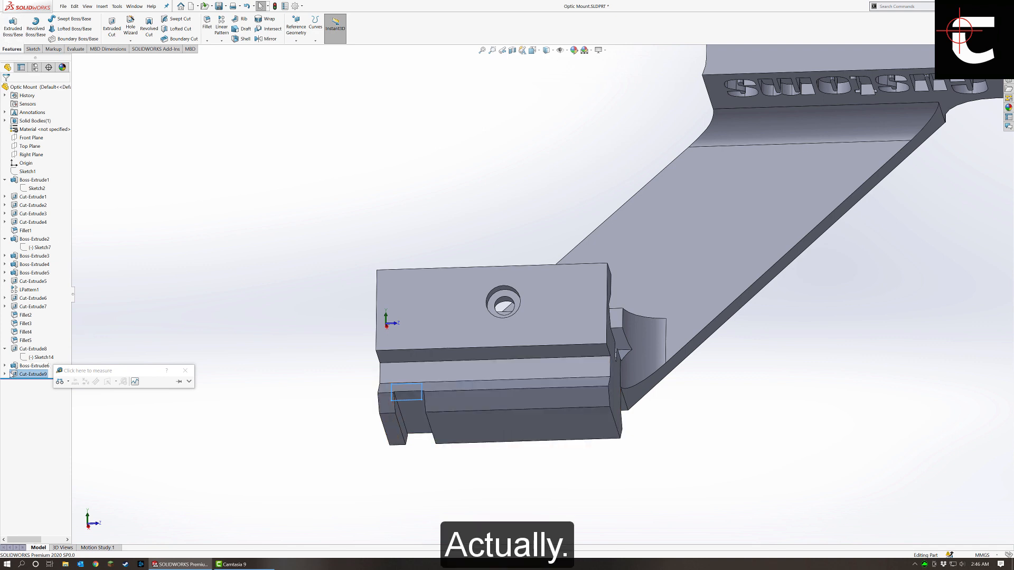
Edit the rail slot's sketch, dimension the rectangle's near side 4.75 mm from the rail's end edge, and rebuild the cut.
{"action": "left_click", "coordinate": [5, 374]}
{"action": "left_click", "coordinate": [33, 382]}
{"action": "left_click", "coordinate": [34, 365]}
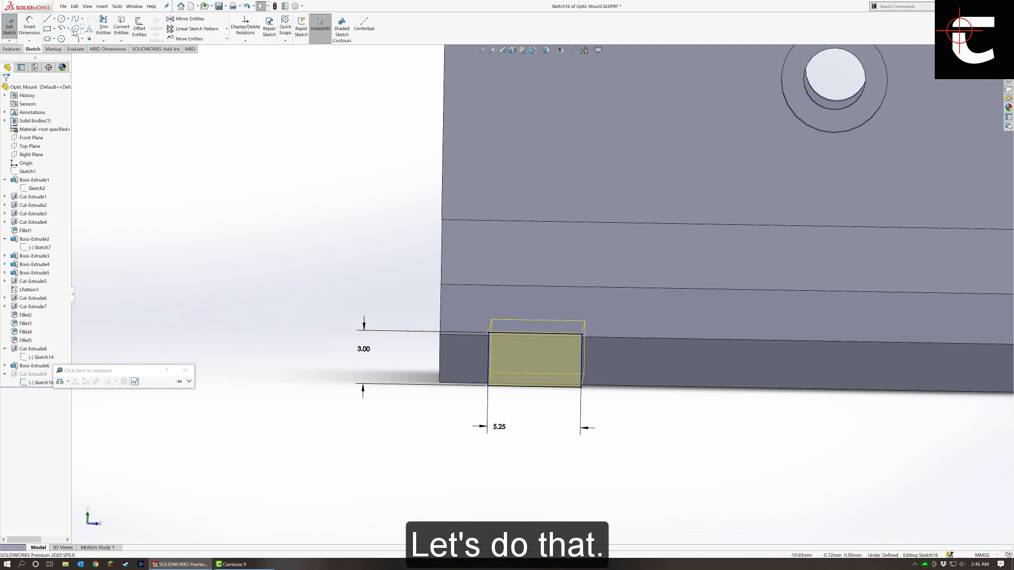
{"action": "left_click", "coordinate": [30, 27]}
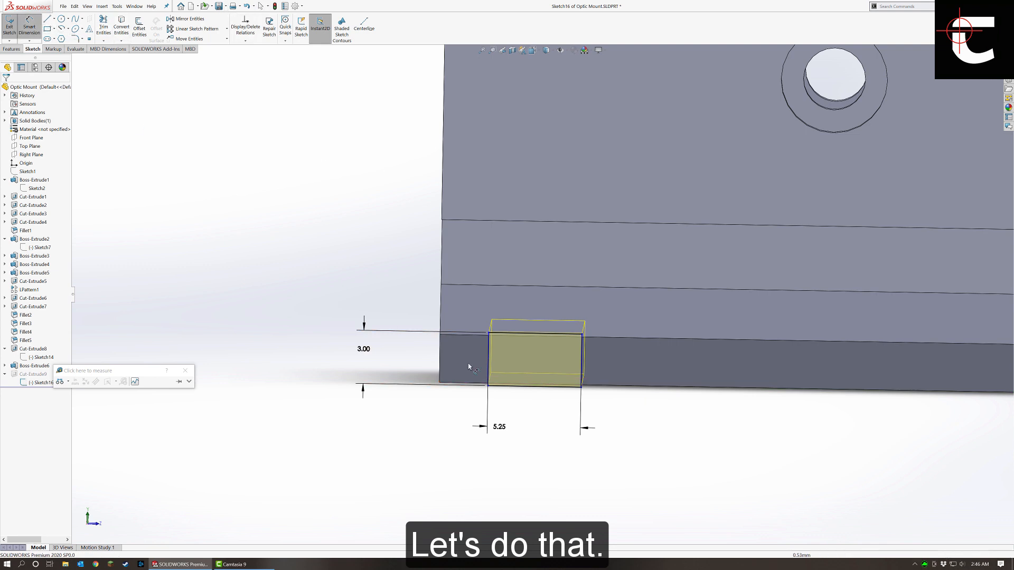
{"action": "left_click", "coordinate": [441, 364]}
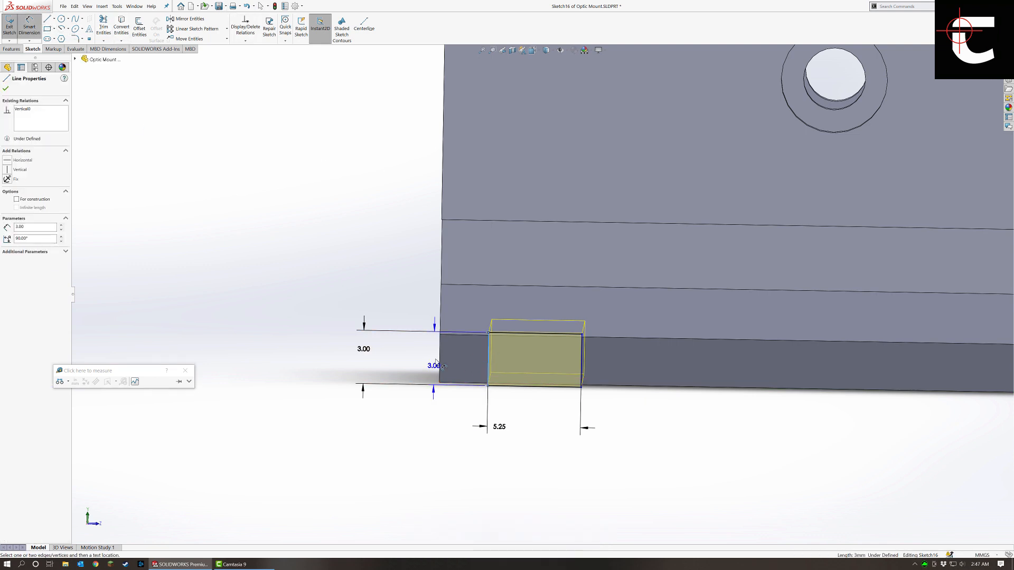
{"action": "left_click", "coordinate": [487, 364]}
{"action": "left_click", "coordinate": [462, 425]}
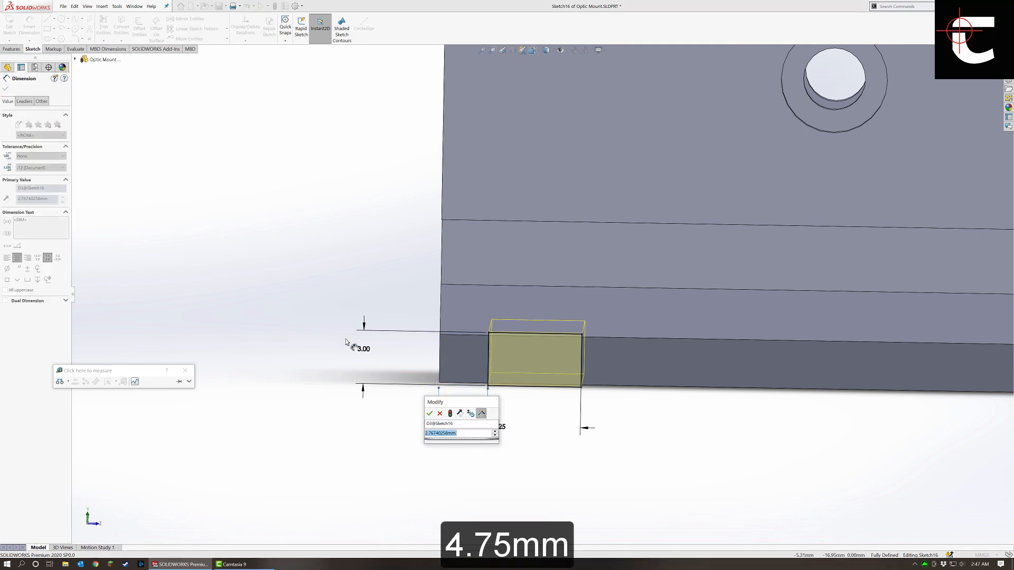
{"action": "type", "text": "4.75"}
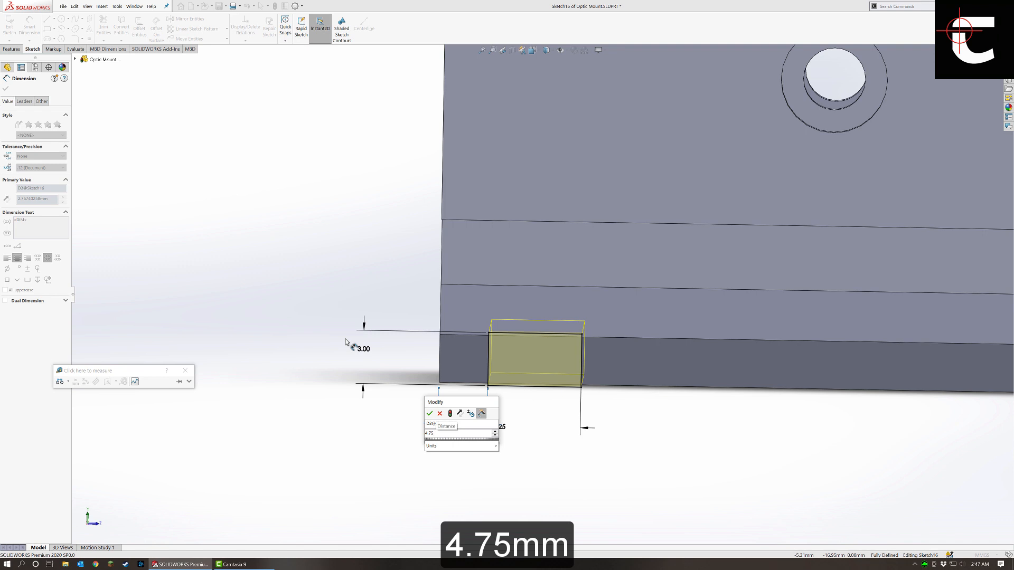
{"action": "key", "text": "Return"}
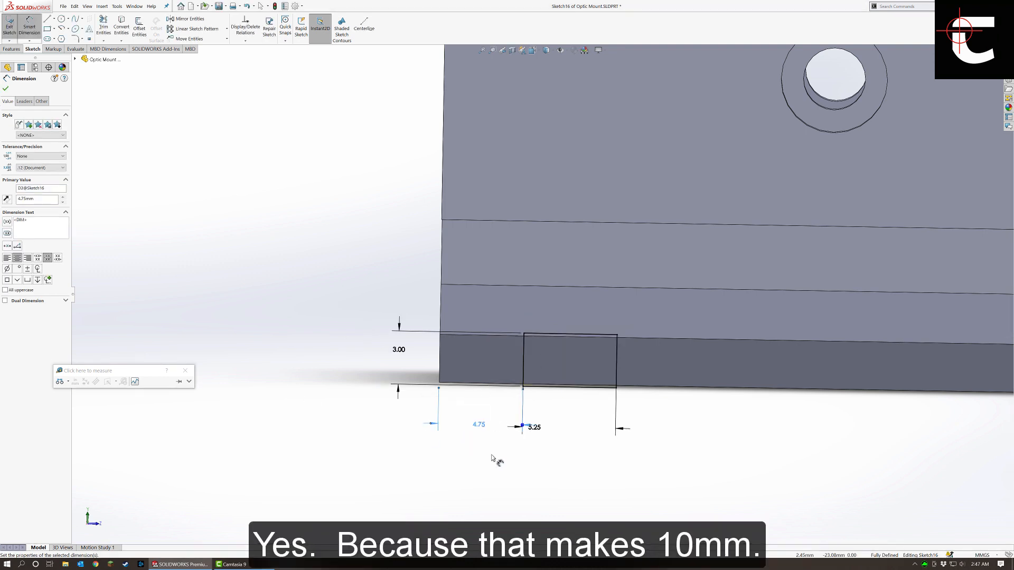
{"action": "left_click", "coordinate": [537, 508]}
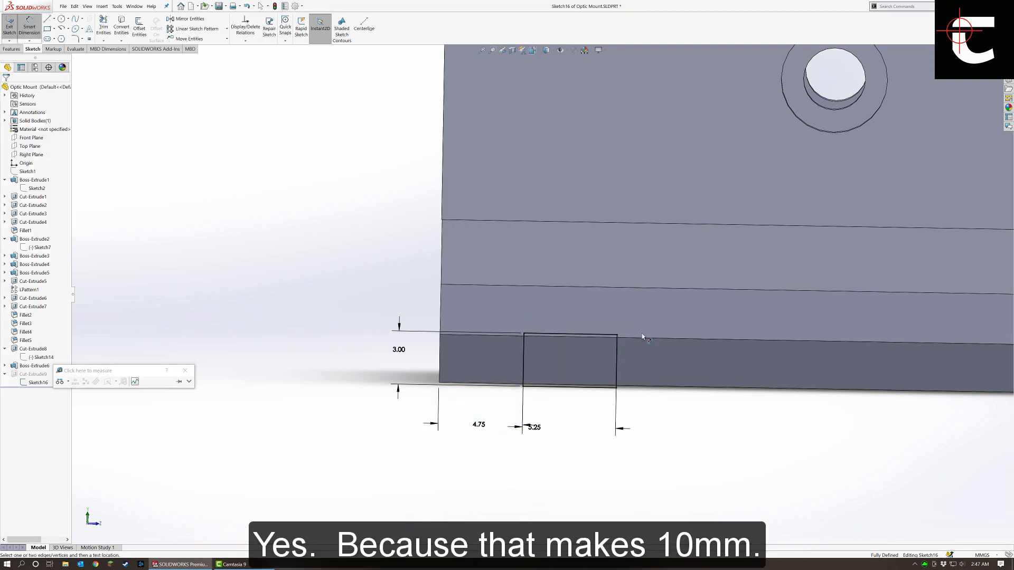
{"action": "scroll", "coordinate": [954, 88], "scroll_direction": "up", "scroll_amount": 1}
{"action": "left_click", "coordinate": [990, 59]}
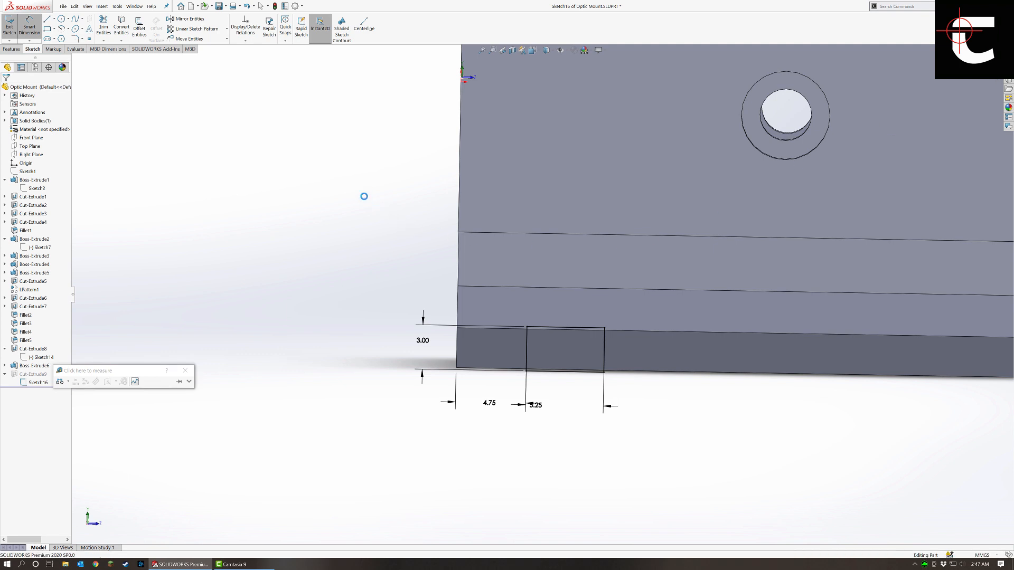
{"action": "scroll", "coordinate": [363, 197], "scroll_direction": "up", "scroll_amount": 2}
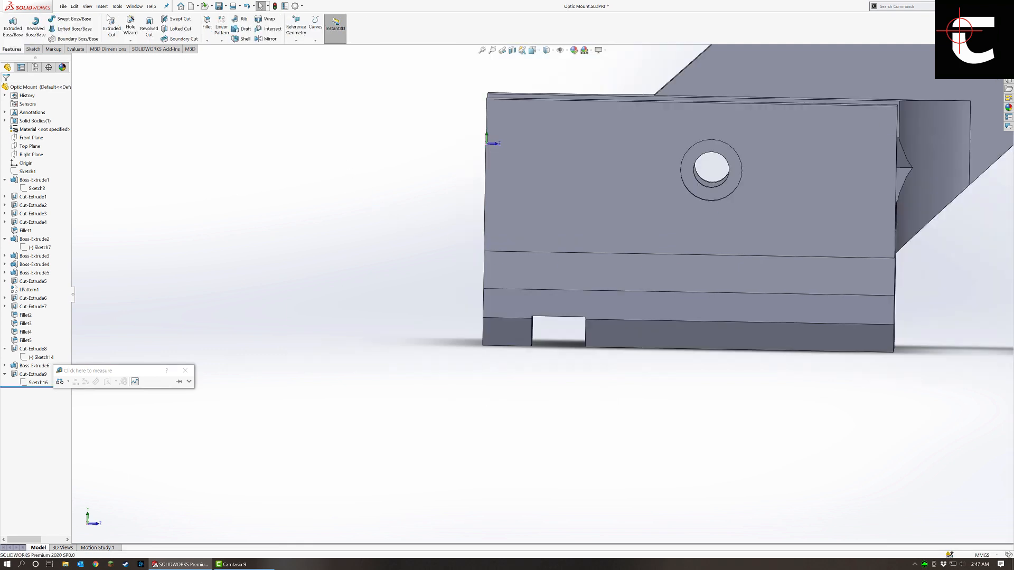
Linear-pattern the rail slot cut along the rail, using the block's end face as direction, with 10 mm spacing and 20 instances.
{"action": "left_click", "coordinate": [223, 30]}
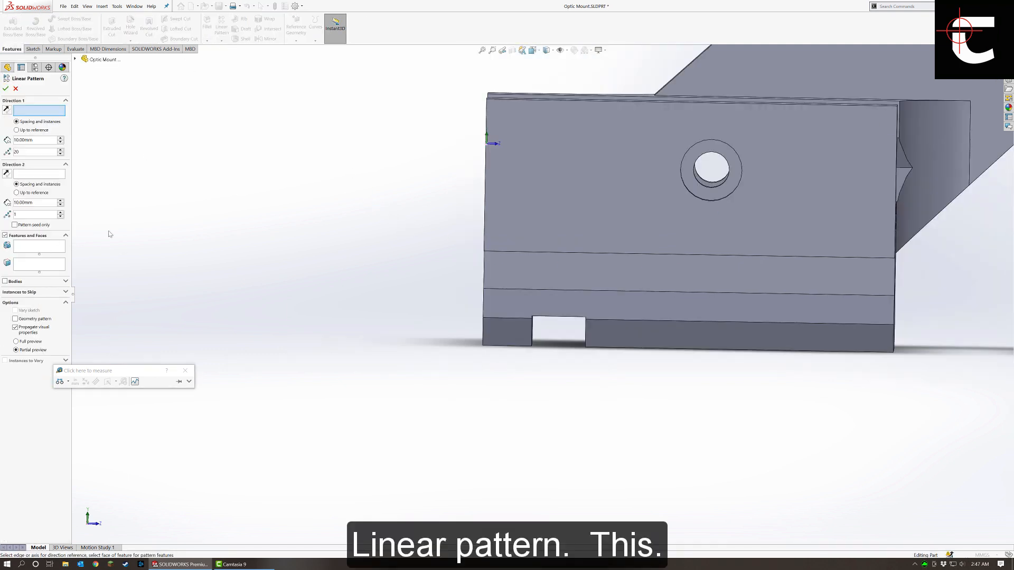
{"action": "key", "text": "Escape"}
{"action": "left_click", "coordinate": [32, 374]}
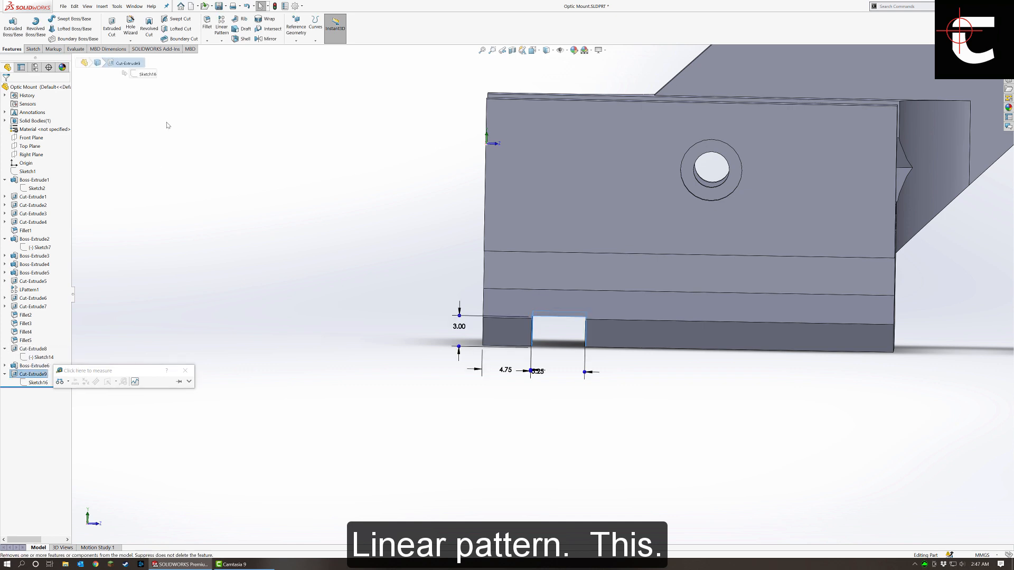
{"action": "left_click", "coordinate": [221, 27]}
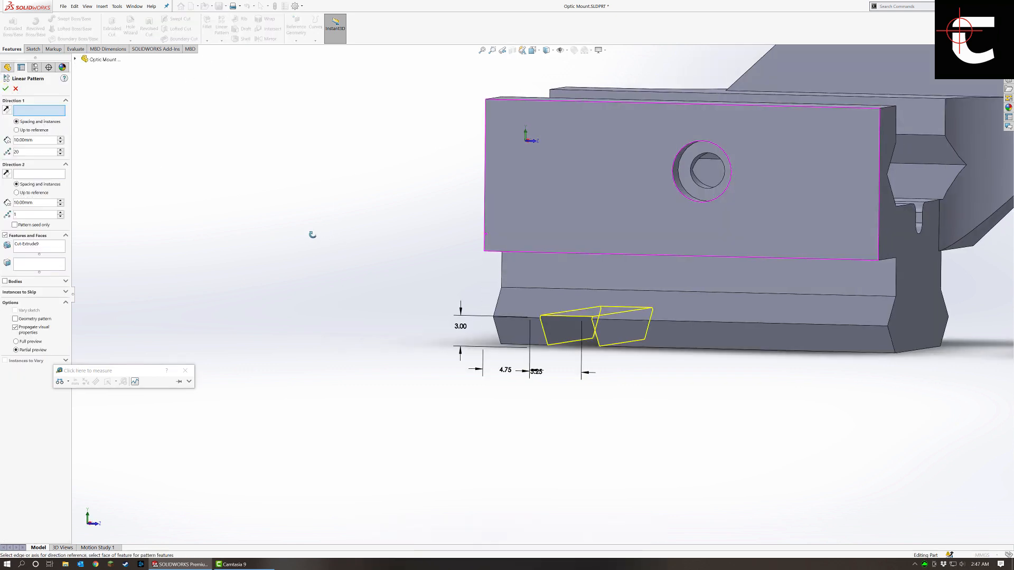
{"action": "left_click", "coordinate": [918, 316]}
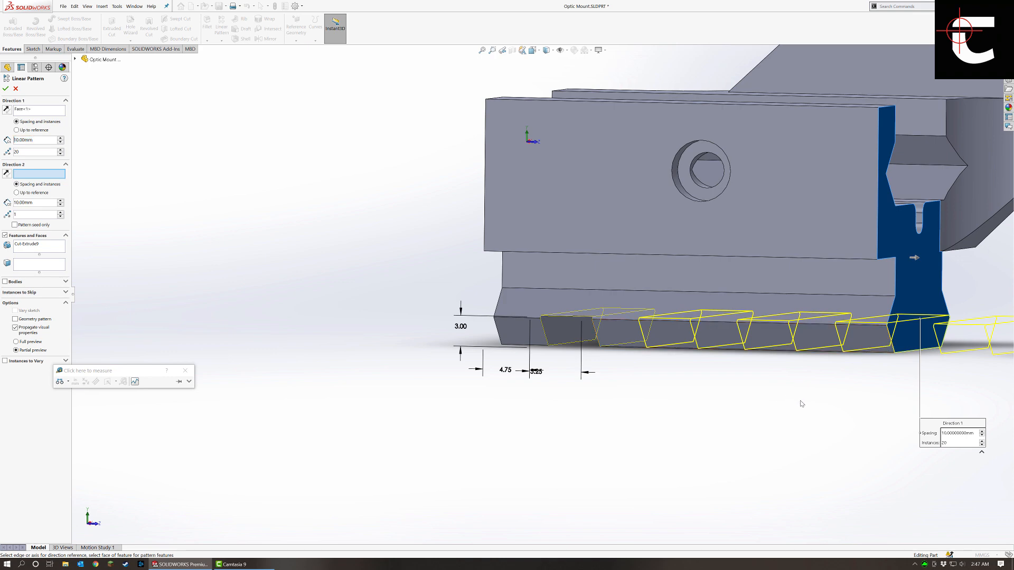
{"action": "middle_click_drag", "start_coordinate": [801, 404], "coordinate": [813, 406]}
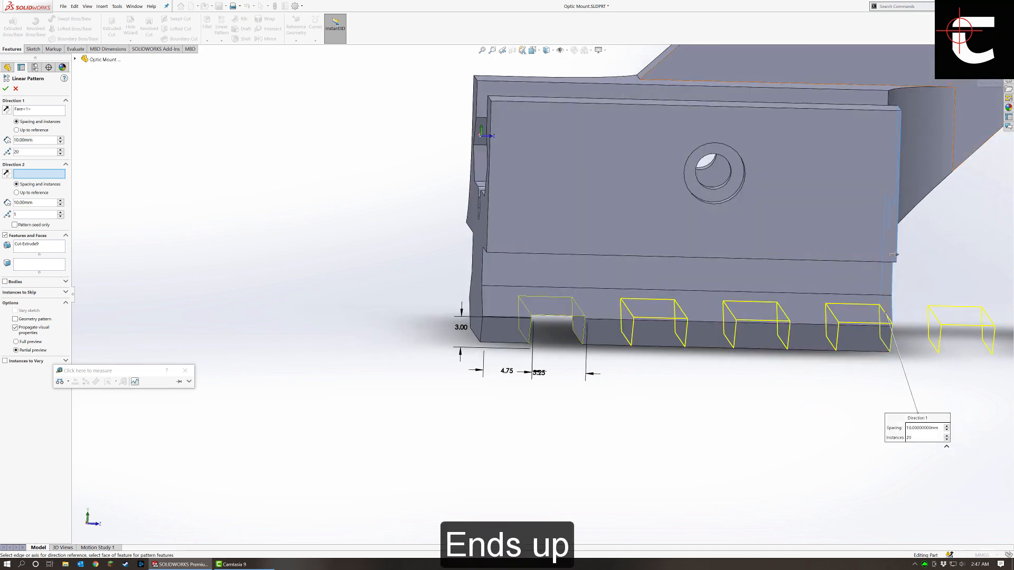
{"action": "right_click", "coordinate": [948, 338]}
Save the optic mount part with the patterned bottom rail.
{"action": "middle_click_drag", "start_coordinate": [924, 437], "coordinate": [747, 335]}
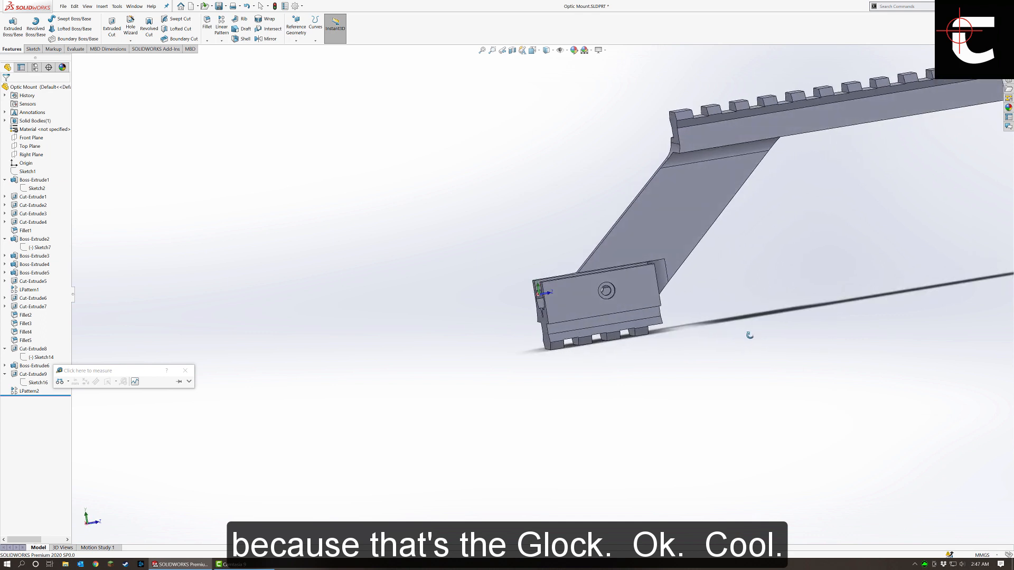
{"action": "scroll", "coordinate": [764, 291], "scroll_direction": "up", "scroll_amount": 1}
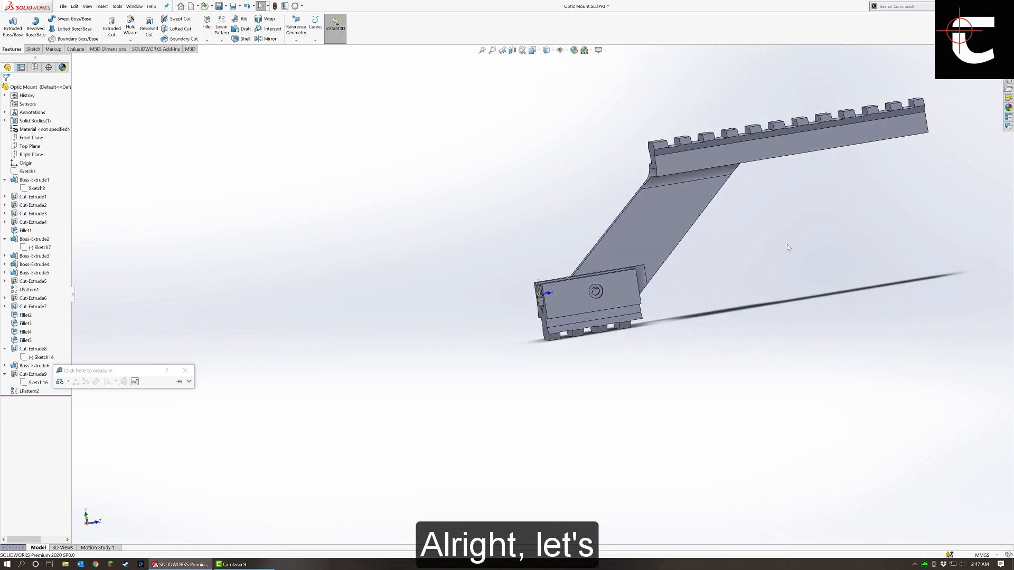
{"action": "scroll", "coordinate": [785, 246], "scroll_direction": "down", "scroll_amount": 1}
{"action": "scroll", "coordinate": [785, 248], "scroll_direction": "up", "scroll_amount": 1}
{"action": "scroll", "coordinate": [785, 248], "scroll_direction": "down", "scroll_amount": 1}
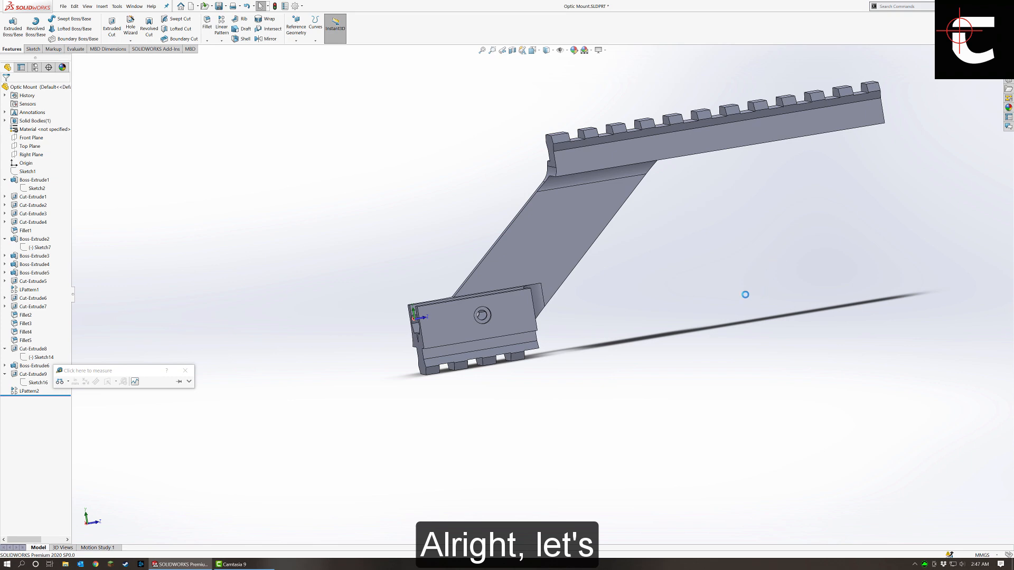
{"action": "key", "text": "ctrl+s"}
On the clamp block's back end face, sketch a rectangle about 2.4 mm wide and 6.7 mm high extending downward from the central channel.
{"action": "middle_click_drag", "start_coordinate": [577, 241], "coordinate": [616, 289]}
{"action": "key", "text": "space"}
{"action": "scroll", "coordinate": [513, 400], "scroll_direction": "up", "scroll_amount": 5}
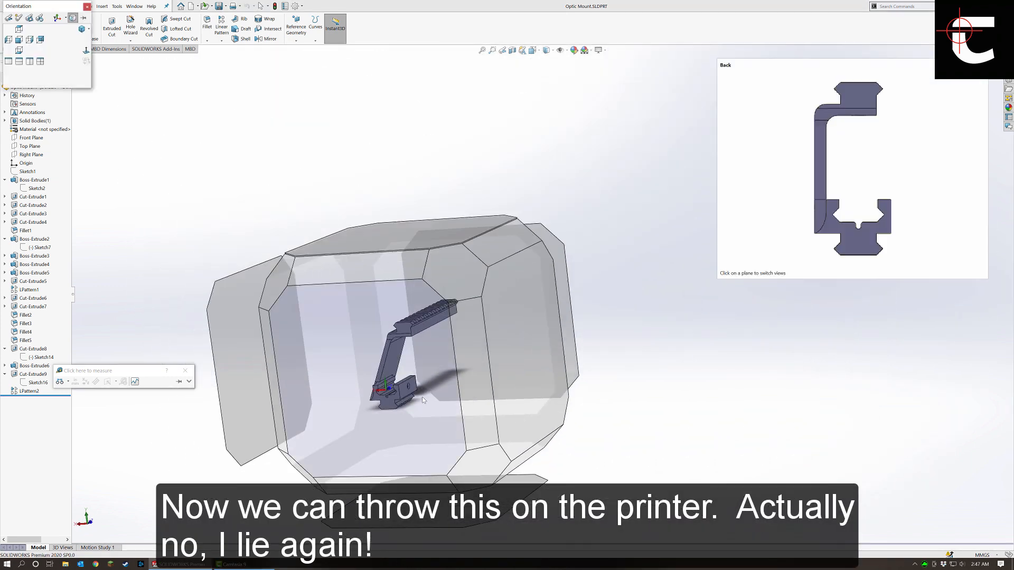
{"action": "left_click", "coordinate": [422, 397]}
{"action": "scroll", "coordinate": [563, 453], "scroll_direction": "up", "scroll_amount": 3}
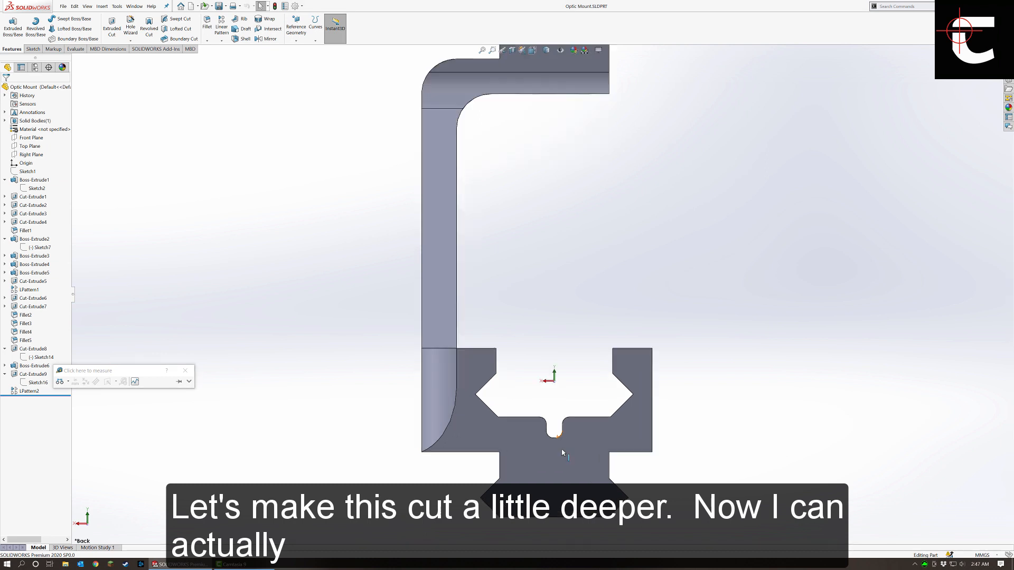
{"action": "left_click", "coordinate": [33, 49]}
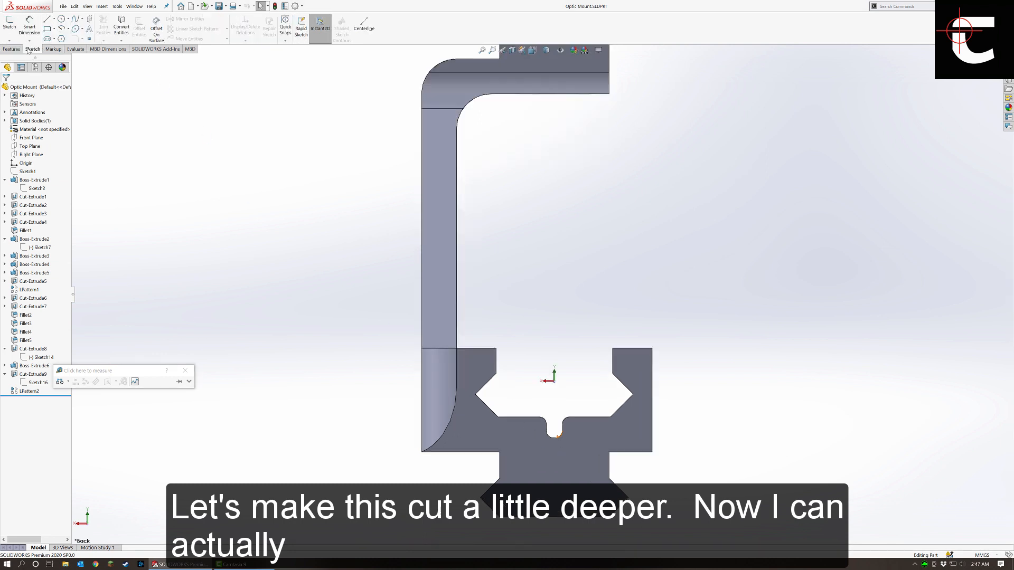
{"action": "left_click", "coordinate": [9, 27]}
{"action": "scroll", "coordinate": [581, 454], "scroll_direction": "down", "scroll_amount": 2}
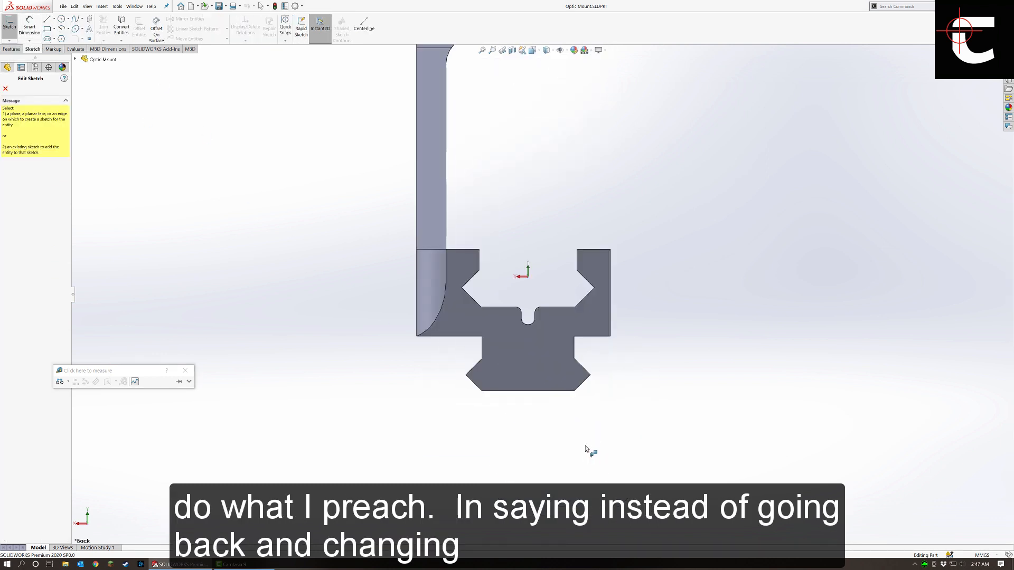
{"action": "left_click", "coordinate": [534, 351]}
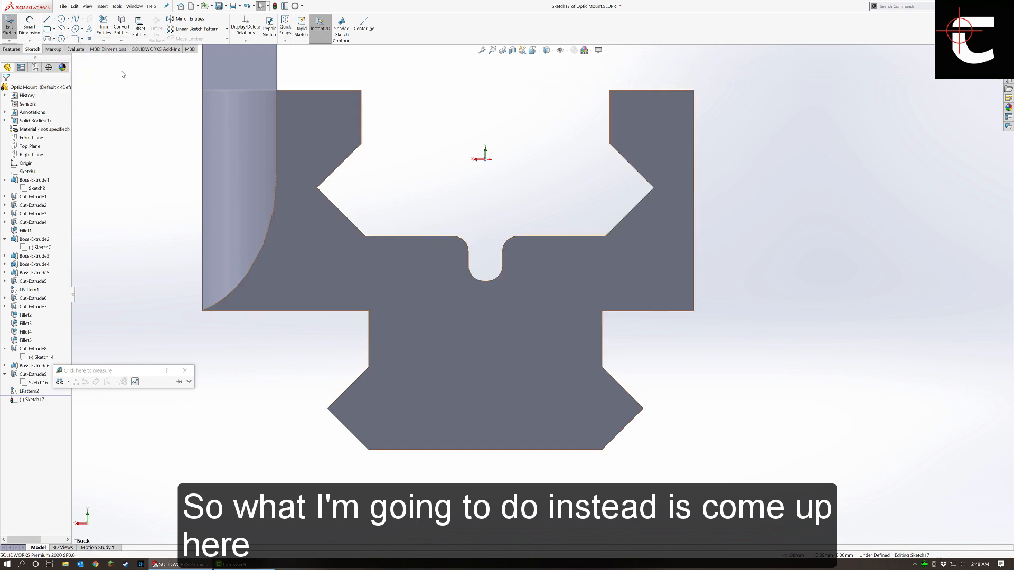
{"action": "left_click", "coordinate": [468, 260]}
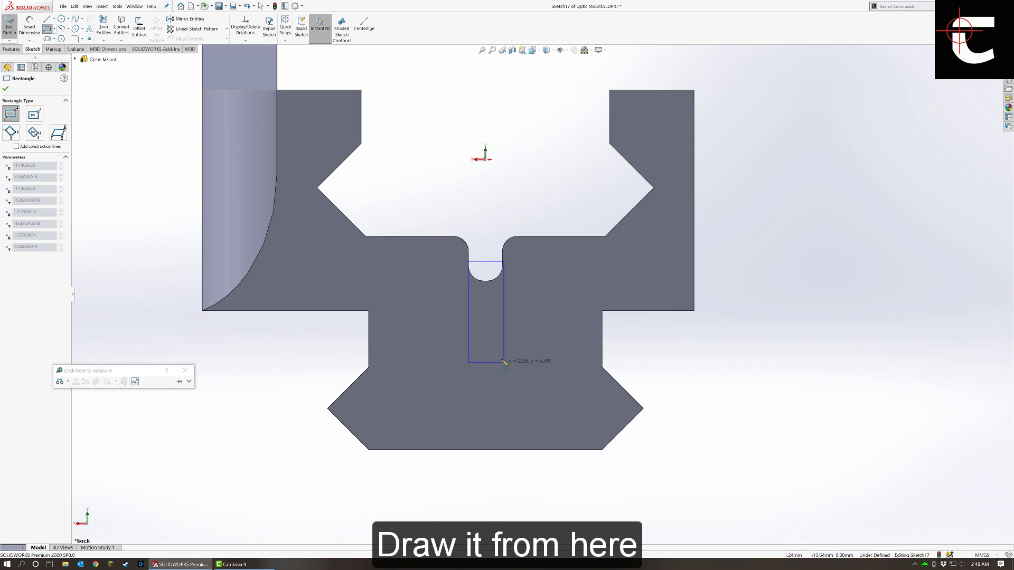
{"action": "left_click", "coordinate": [502, 347]}
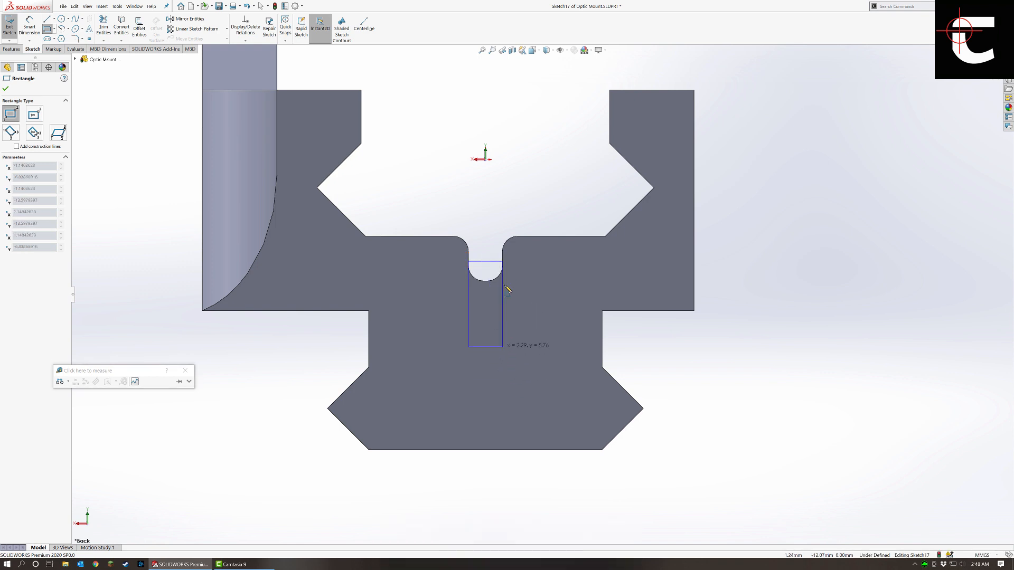
{"action": "left_click", "coordinate": [504, 358]}
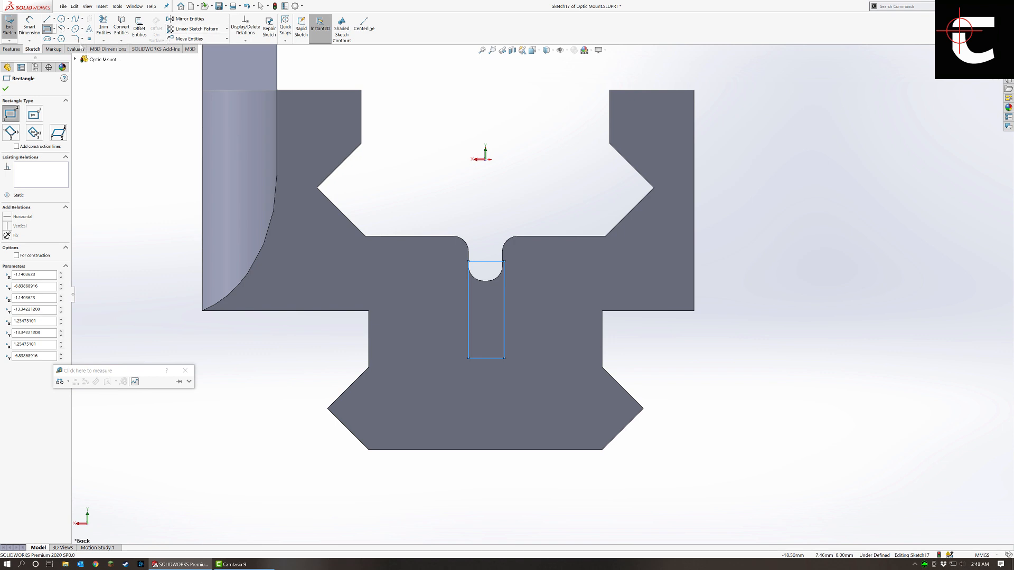
Dimension the channel rectangle's lower edge 7 mm above the bottom rail's lower edge.
{"action": "left_click", "coordinate": [29, 26]}
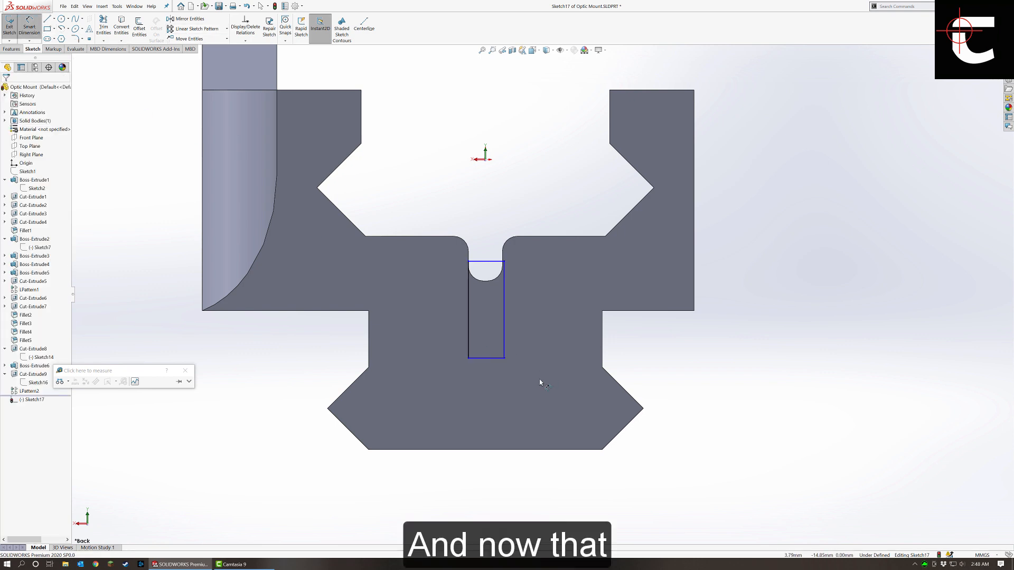
{"action": "left_click", "coordinate": [480, 358]}
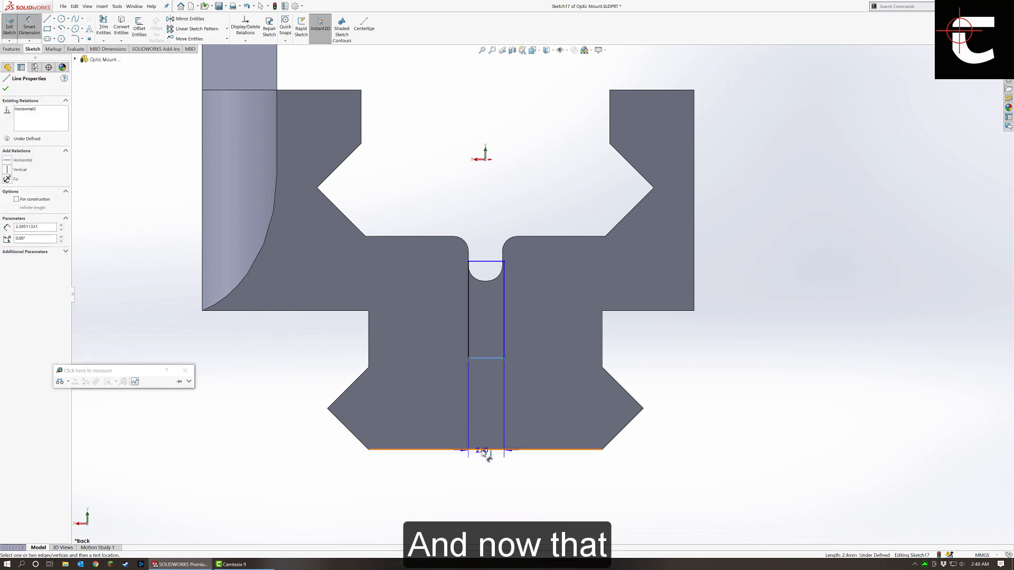
{"action": "left_click", "coordinate": [482, 450]}
{"action": "left_click", "coordinate": [557, 410]}
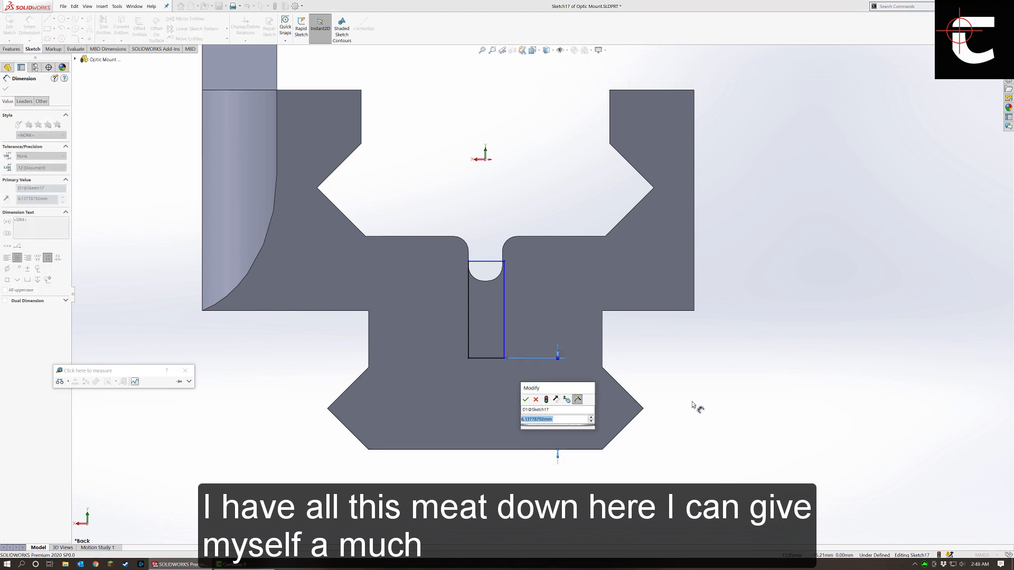
{"action": "type", "text": "7"}
{"action": "key", "text": "Return"}
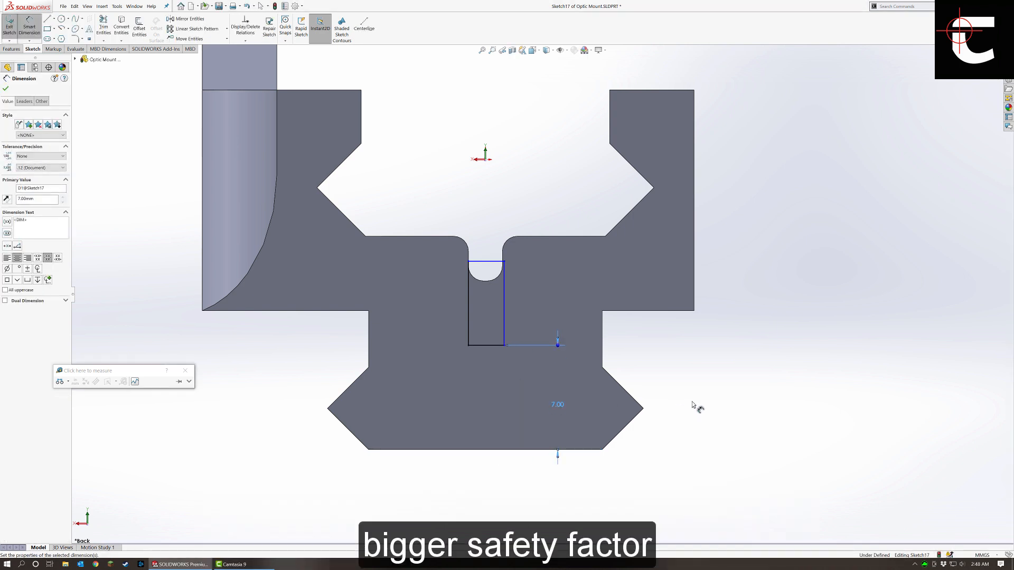
Cut the channel rectangle through all of the clamp block and bottom rail.
{"action": "left_click", "coordinate": [20, 49]}
{"action": "left_click", "coordinate": [109, 28]}
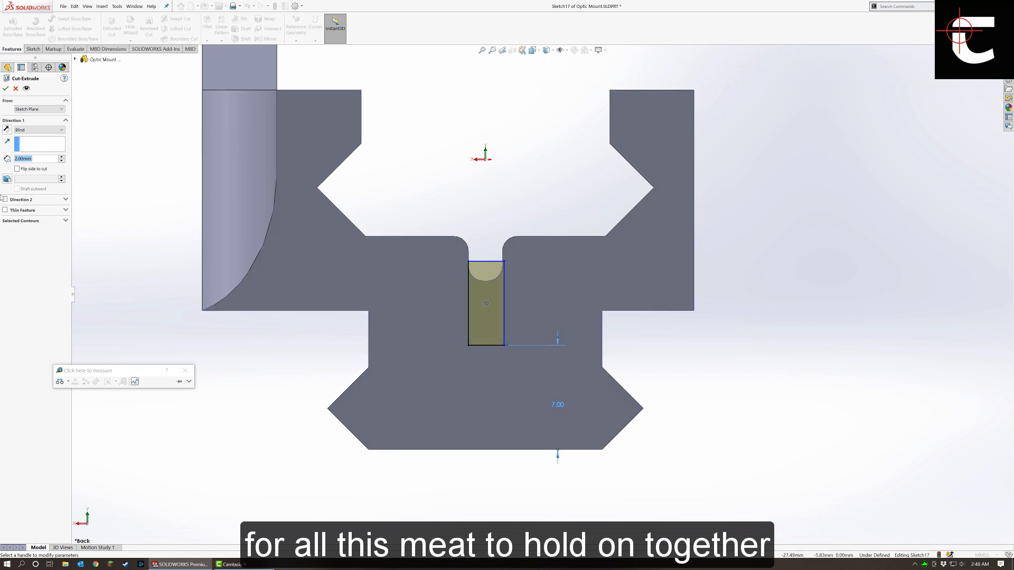
{"action": "left_click", "coordinate": [31, 129]}
{"action": "left_click", "coordinate": [38, 139]}
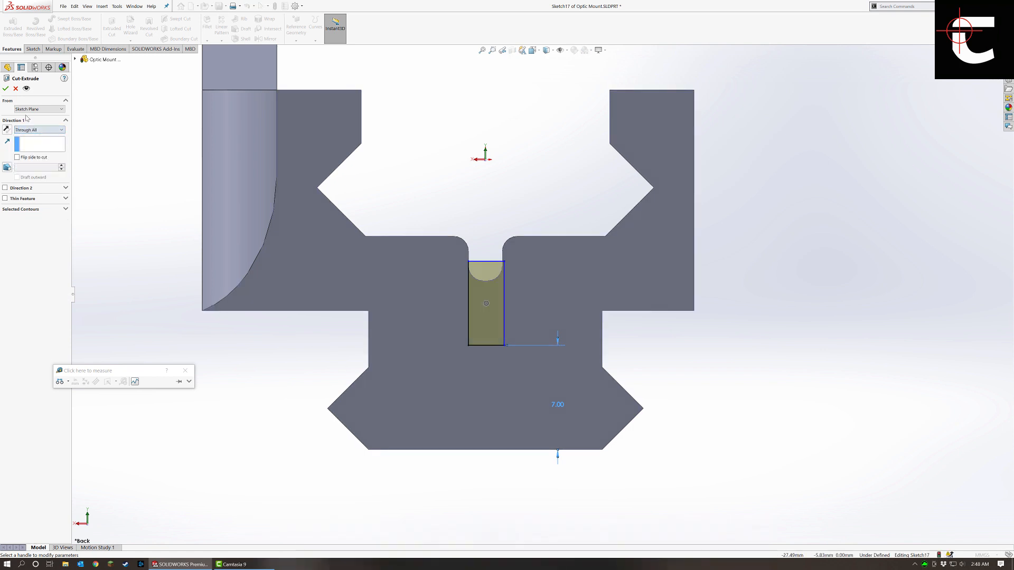
{"action": "left_click", "coordinate": [6, 88]}
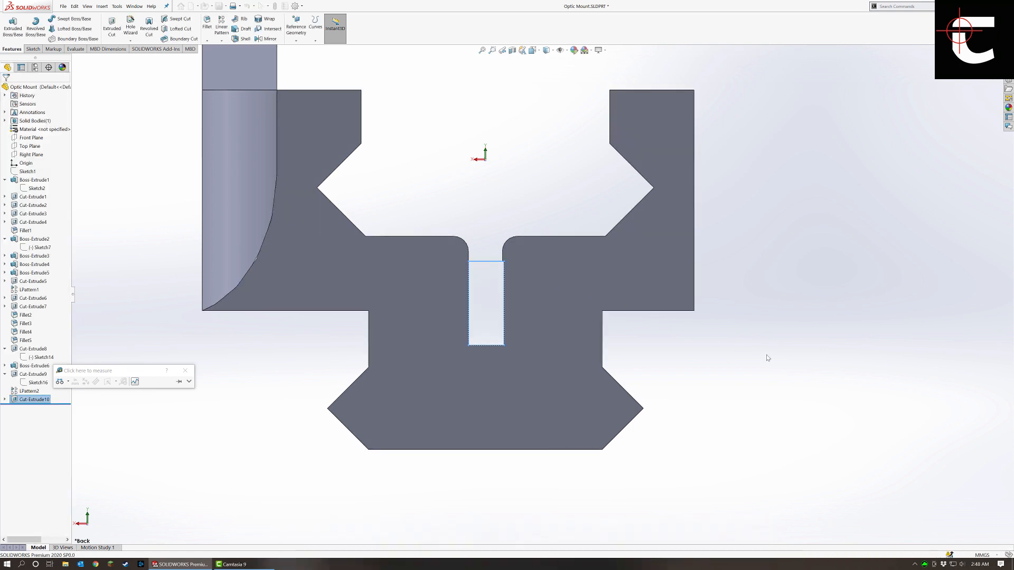
Edit the channel cut's sketch, make the rectangle's misaligned long side collinear with the adjacent upper channel wall, and rebuild the cut.
{"action": "scroll", "coordinate": [514, 266], "scroll_direction": "down", "scroll_amount": 4}
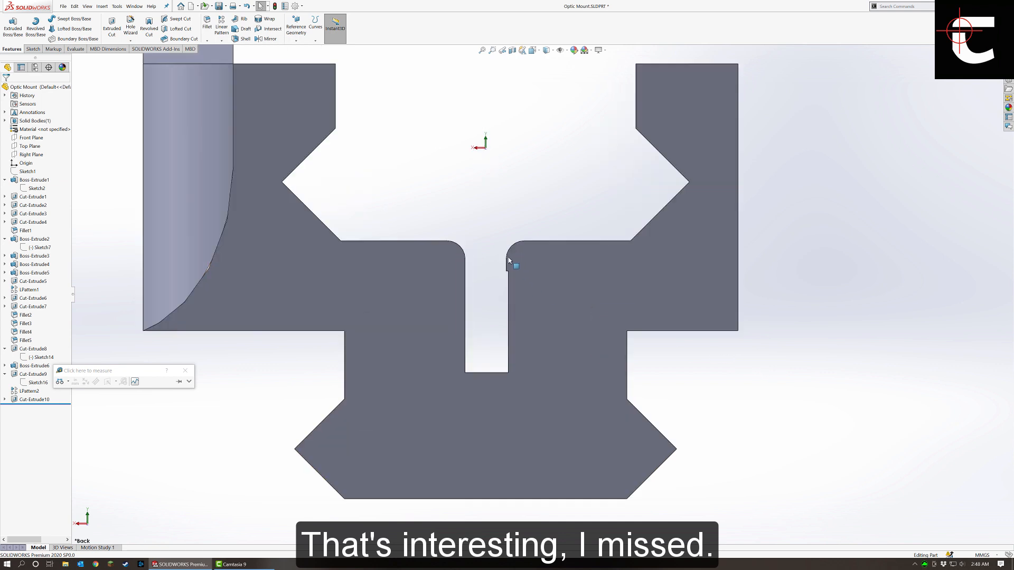
{"action": "left_click", "coordinate": [4, 400]}
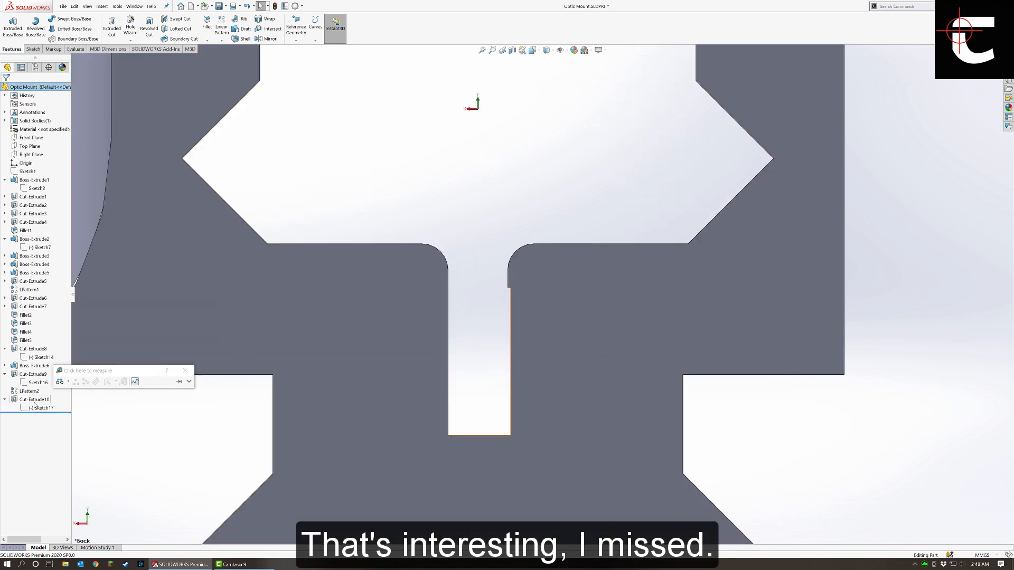
{"action": "left_click", "coordinate": [40, 408]}
{"action": "left_click", "coordinate": [53, 386]}
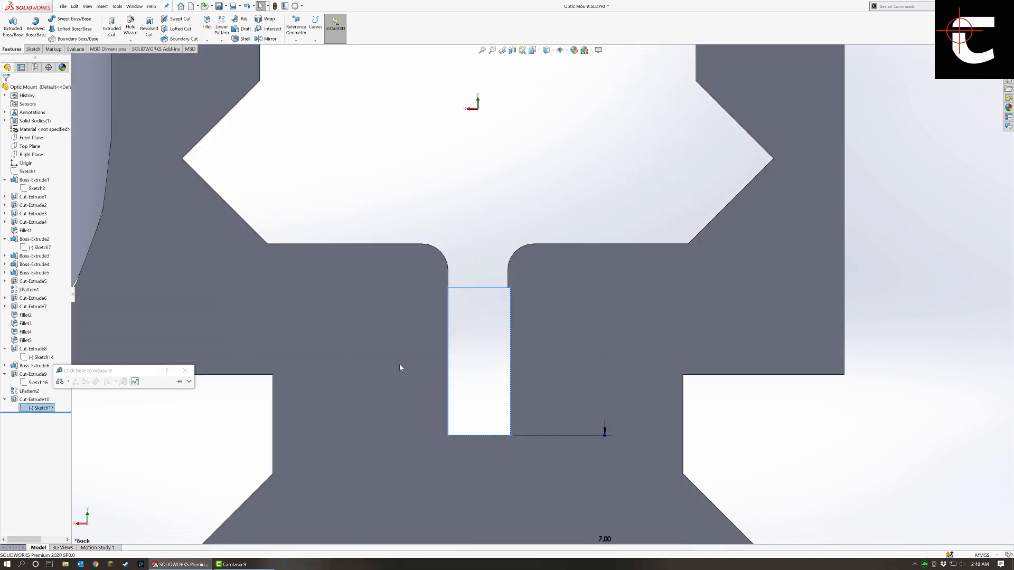
{"action": "left_click", "coordinate": [511, 317]}
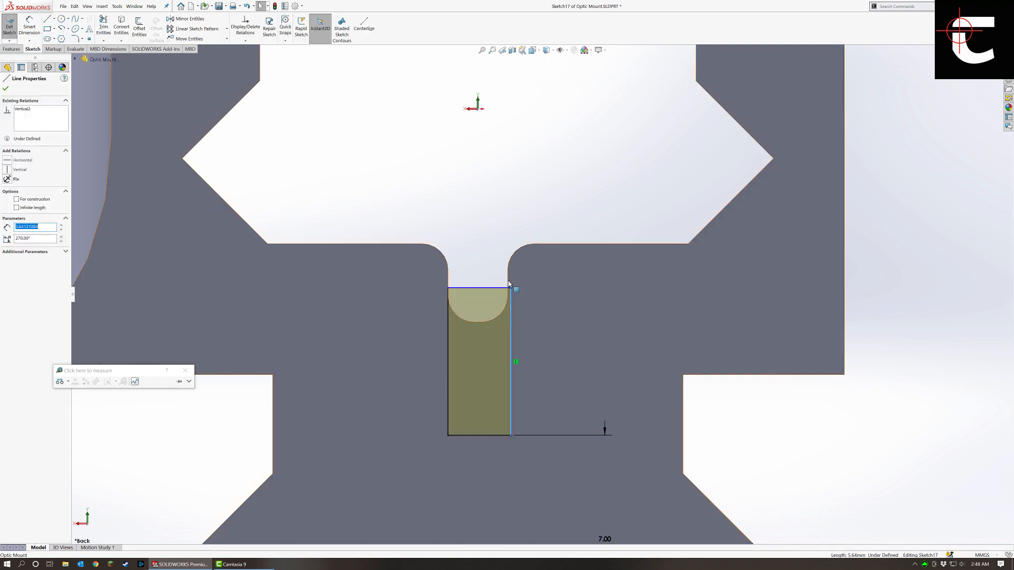
{"action": "left_click", "coordinate": [508, 284], "text": "ctrl"}
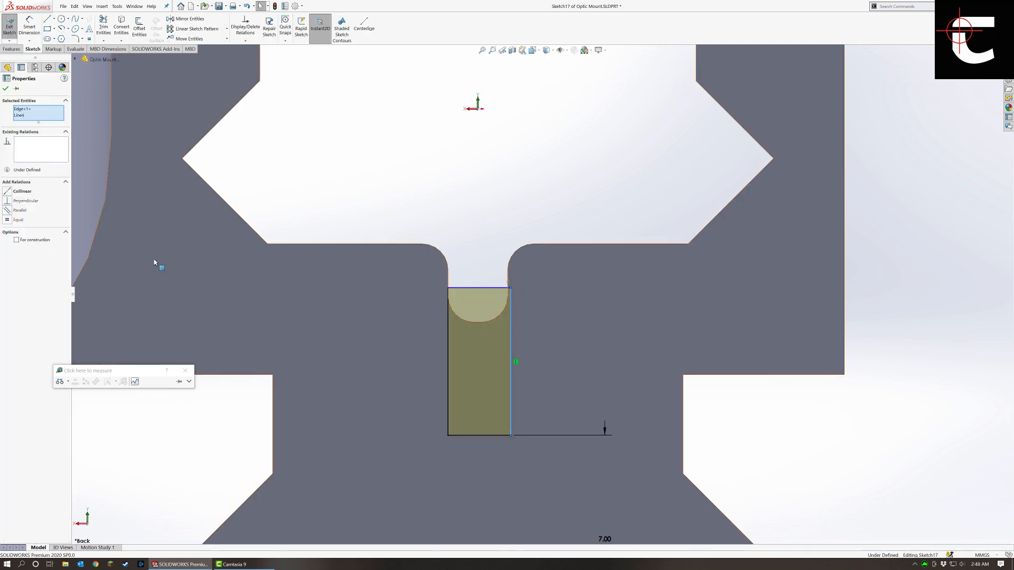
{"action": "left_click", "coordinate": [7, 191]}
{"action": "left_click", "coordinate": [885, 120]}
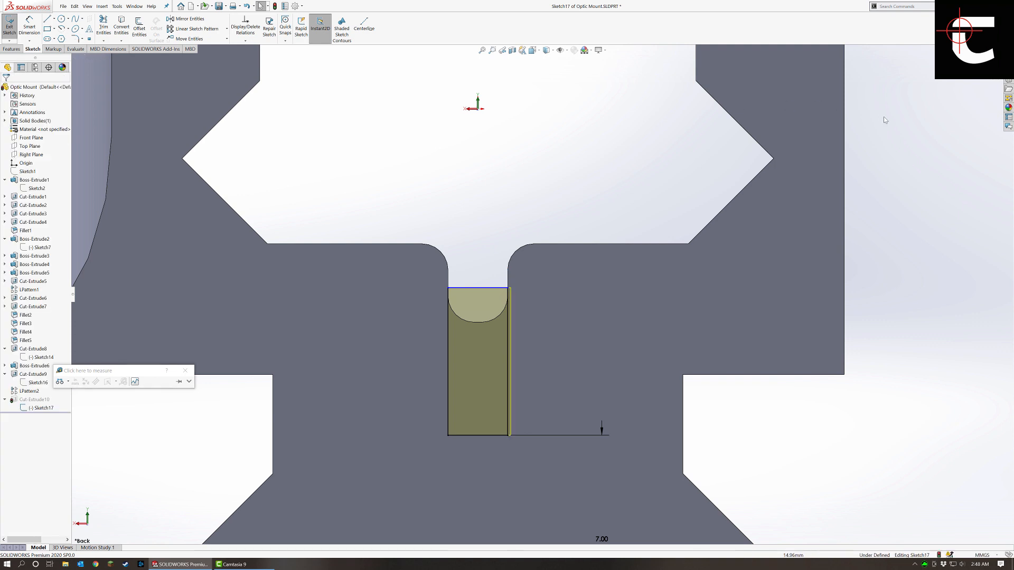
{"action": "left_click", "coordinate": [988, 59]}
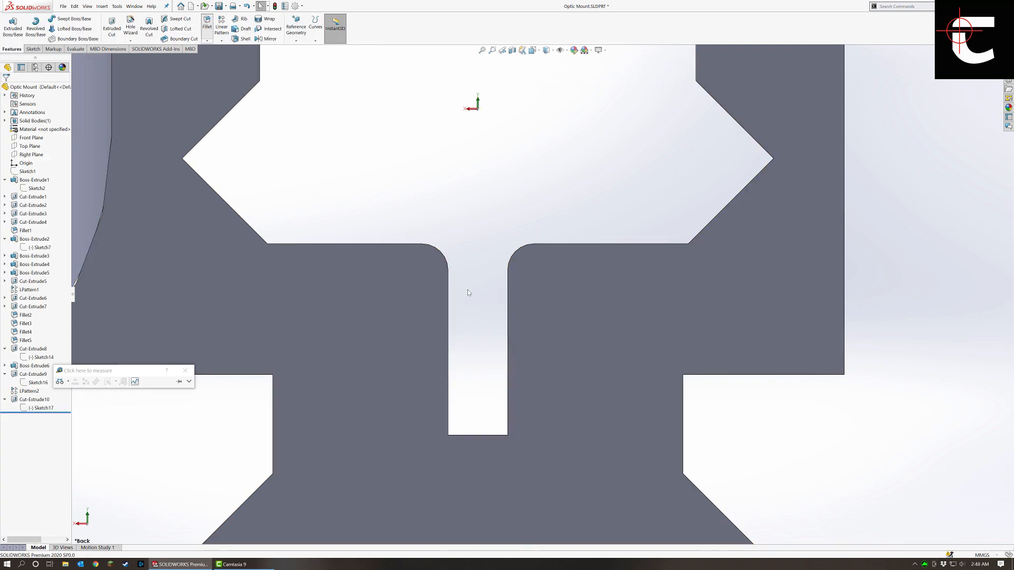
Fillet both lengthwise bottom edges of the deepened central channel with a 1 mm radius.
{"action": "middle_click_drag", "start_coordinate": [454, 346], "coordinate": [438, 380]}
{"action": "left_click", "coordinate": [487, 385]}
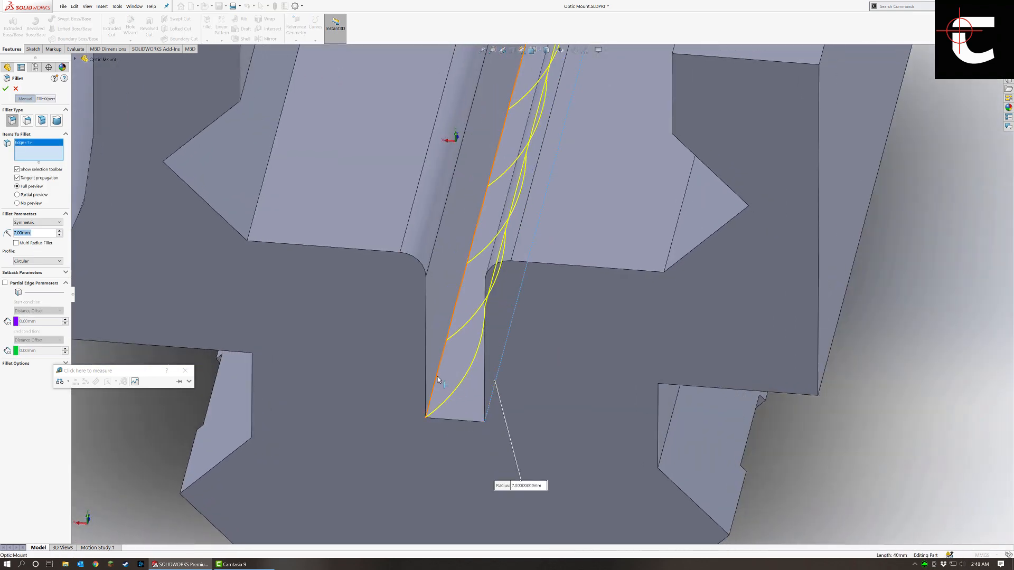
{"action": "left_click", "coordinate": [438, 379]}
{"action": "type", "text": "1"}
{"action": "key", "text": "Return"}
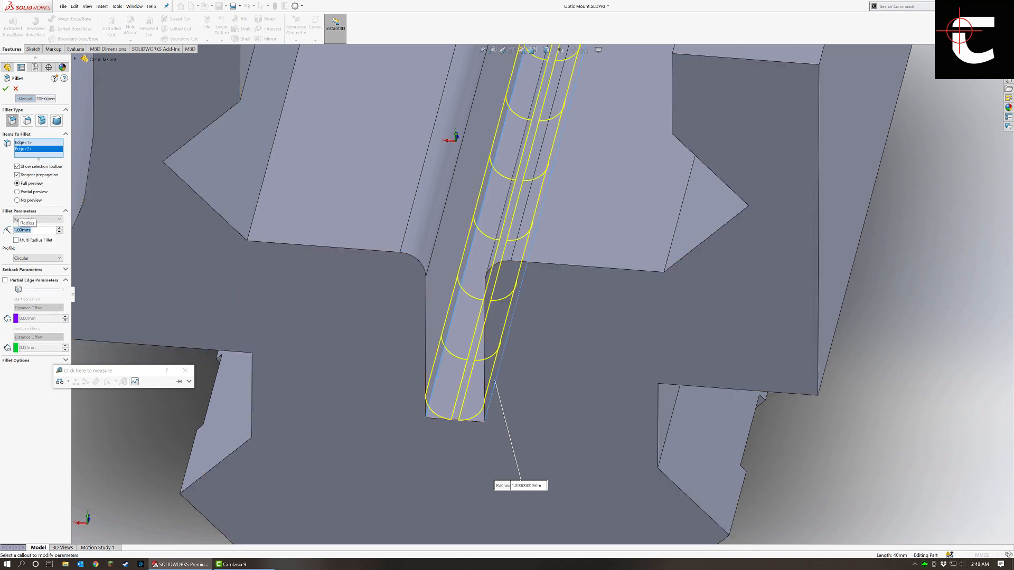
{"action": "left_click", "coordinate": [6, 89]}
Save the optic mount part with the filleted central channel.
{"action": "scroll", "coordinate": [782, 332], "scroll_direction": "up", "scroll_amount": 1}
{"action": "middle_click_drag", "start_coordinate": [653, 375], "coordinate": [626, 295]}
{"action": "scroll", "coordinate": [622, 334], "scroll_direction": "up", "scroll_amount": 4}
{"action": "middle_click_drag", "start_coordinate": [623, 335], "coordinate": [323, 360]}
{"action": "scroll", "coordinate": [676, 313], "scroll_direction": "up", "scroll_amount": 6}
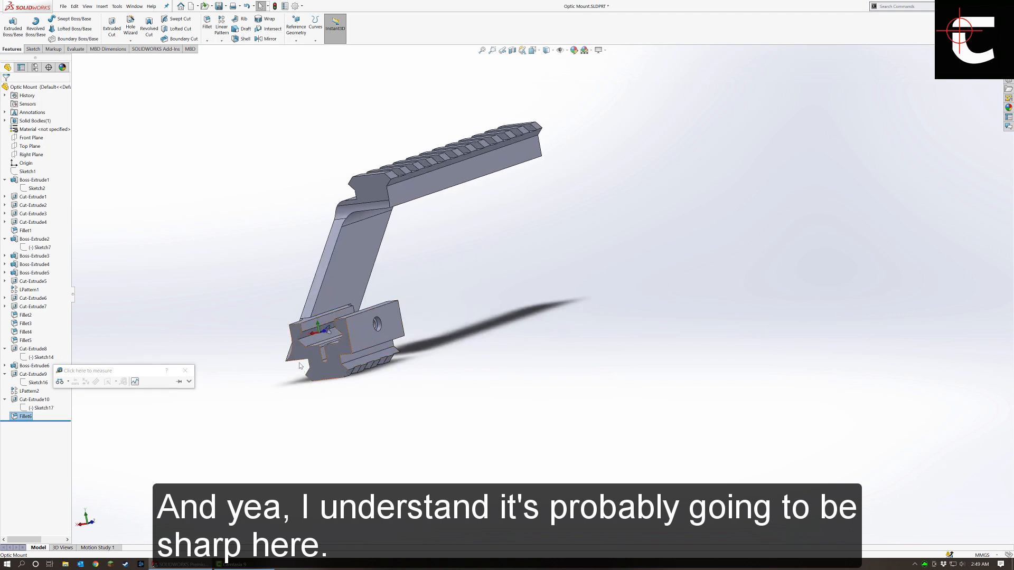
{"action": "middle_click_drag", "start_coordinate": [300, 365], "coordinate": [451, 373]}
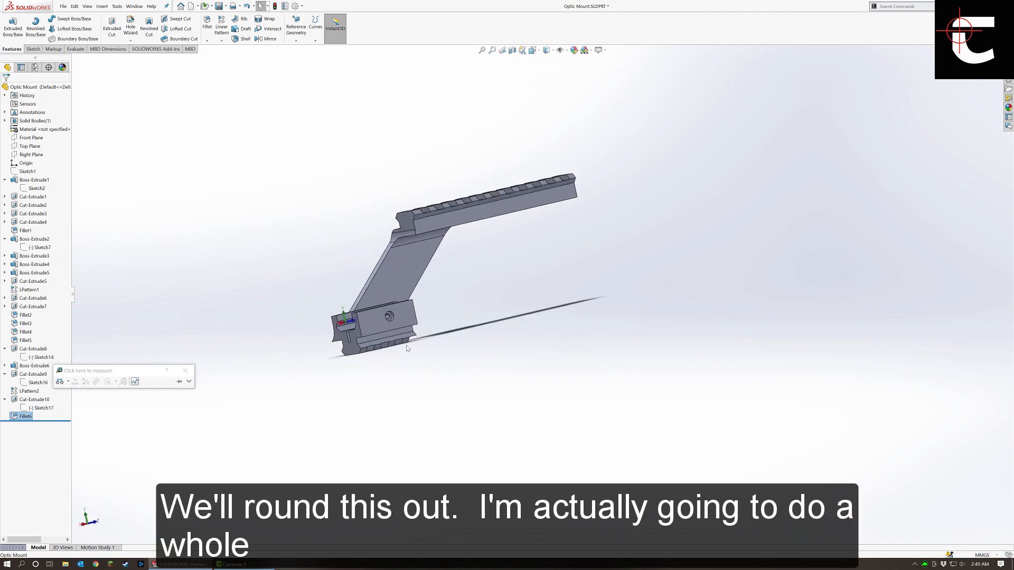
{"action": "key", "text": "ctrl+s"}
{"action": "middle_click_drag", "start_coordinate": [393, 346], "coordinate": [347, 332]}
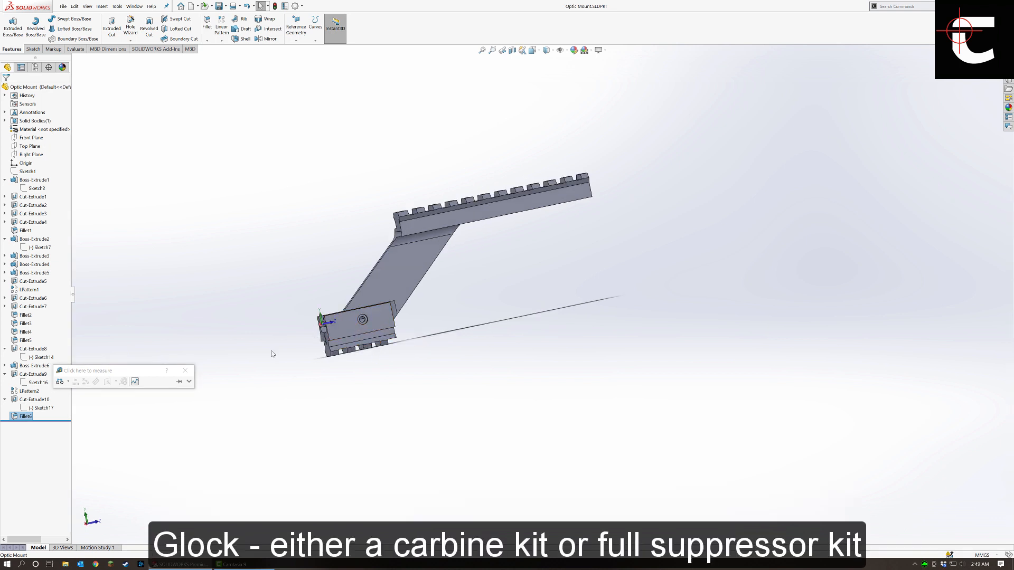
{"action": "scroll", "coordinate": [211, 316], "scroll_direction": "up", "scroll_amount": 1}
{"action": "scroll", "coordinate": [216, 309], "scroll_direction": "down", "scroll_amount": 1}
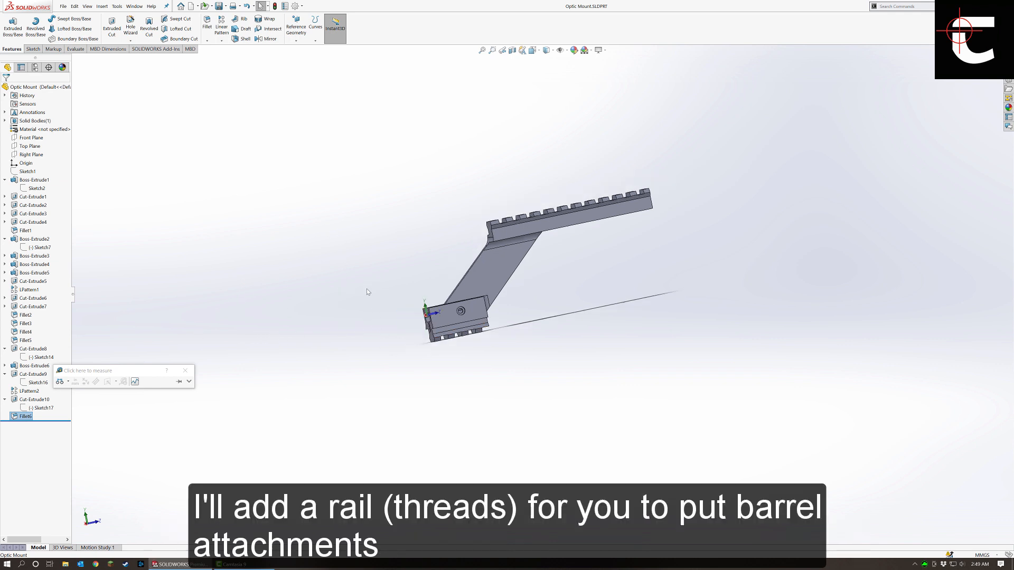
{"action": "middle_click_drag", "start_coordinate": [369, 292], "coordinate": [692, 304]}
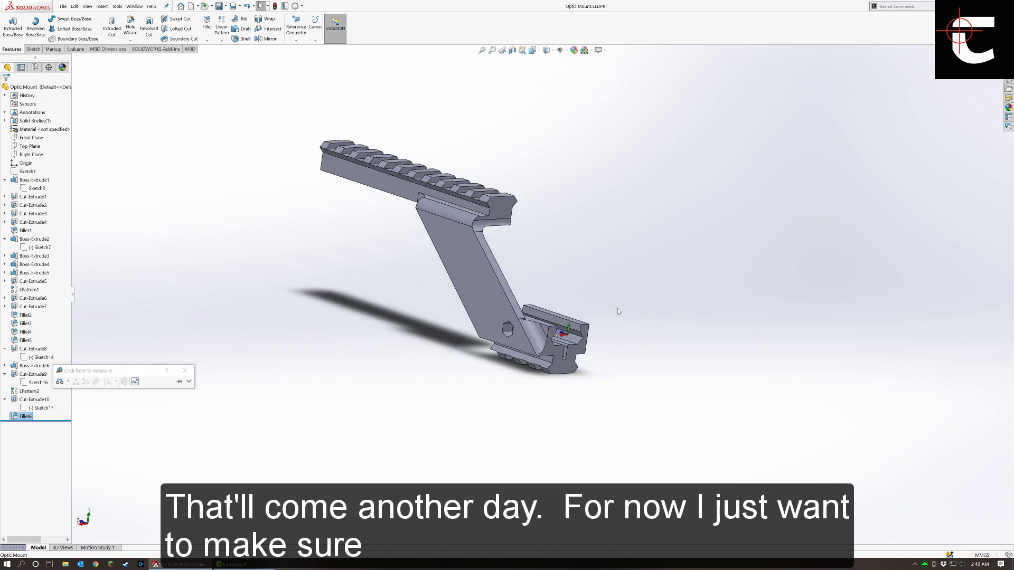
{"action": "middle_click_drag", "start_coordinate": [619, 311], "coordinate": [442, 291]}
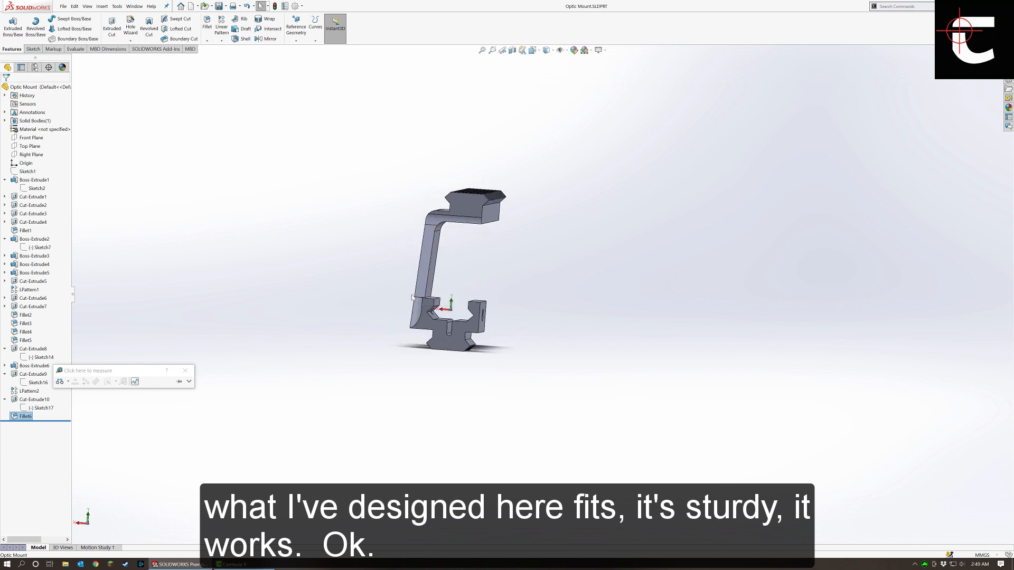